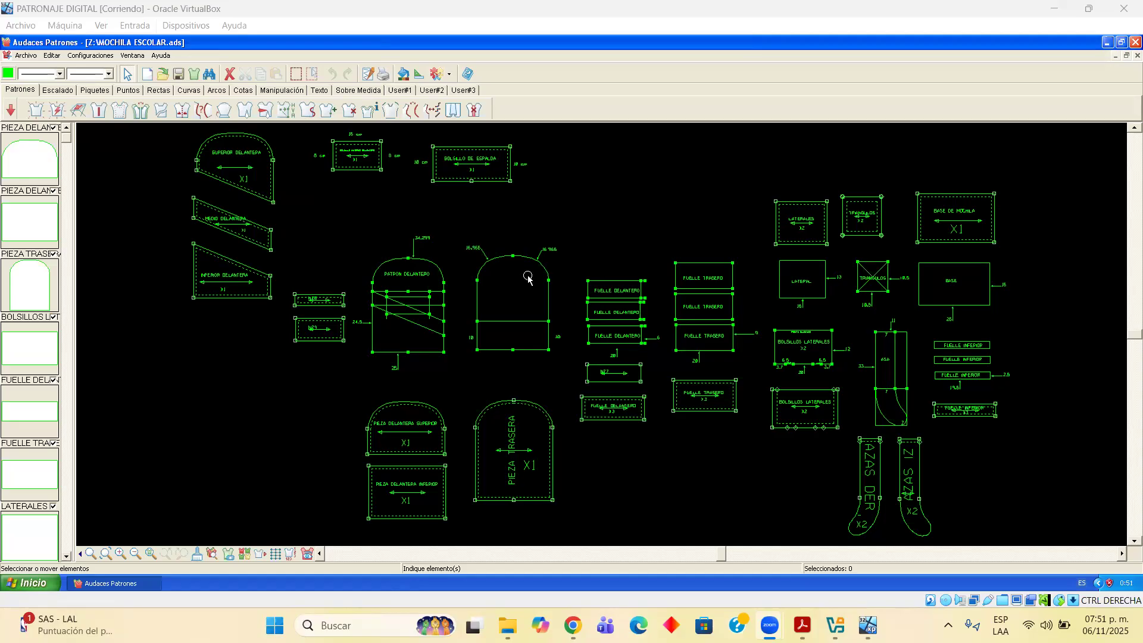
Switch from the school backpack drawing to MOCHILA PECHERA.ads and maximize it to show its pattern pieces
click(1115, 56)
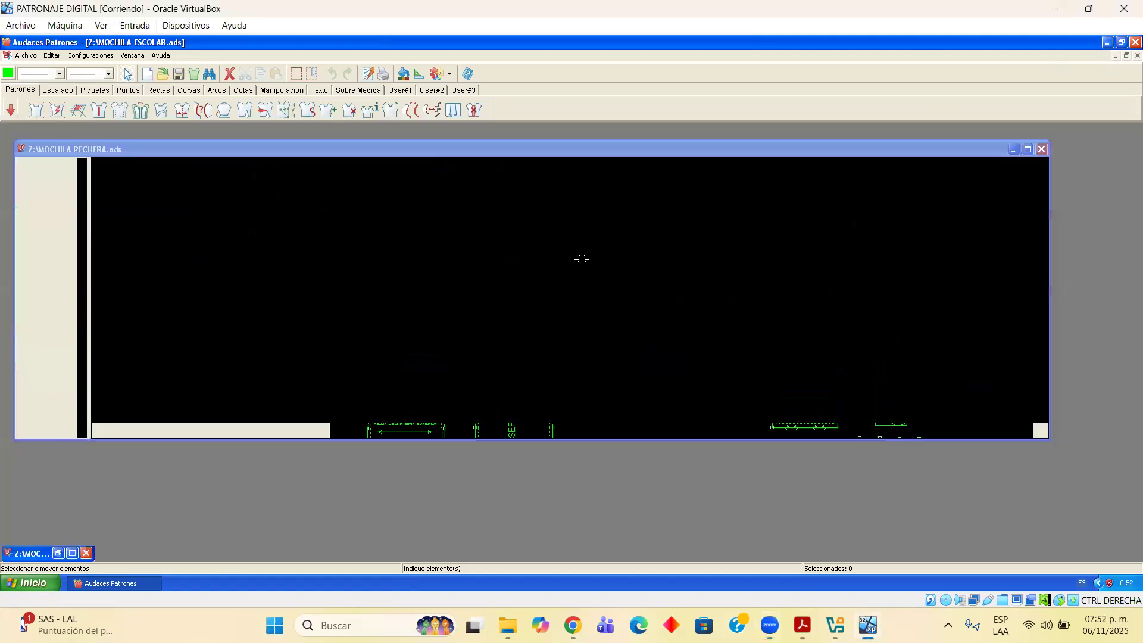
click(1028, 150)
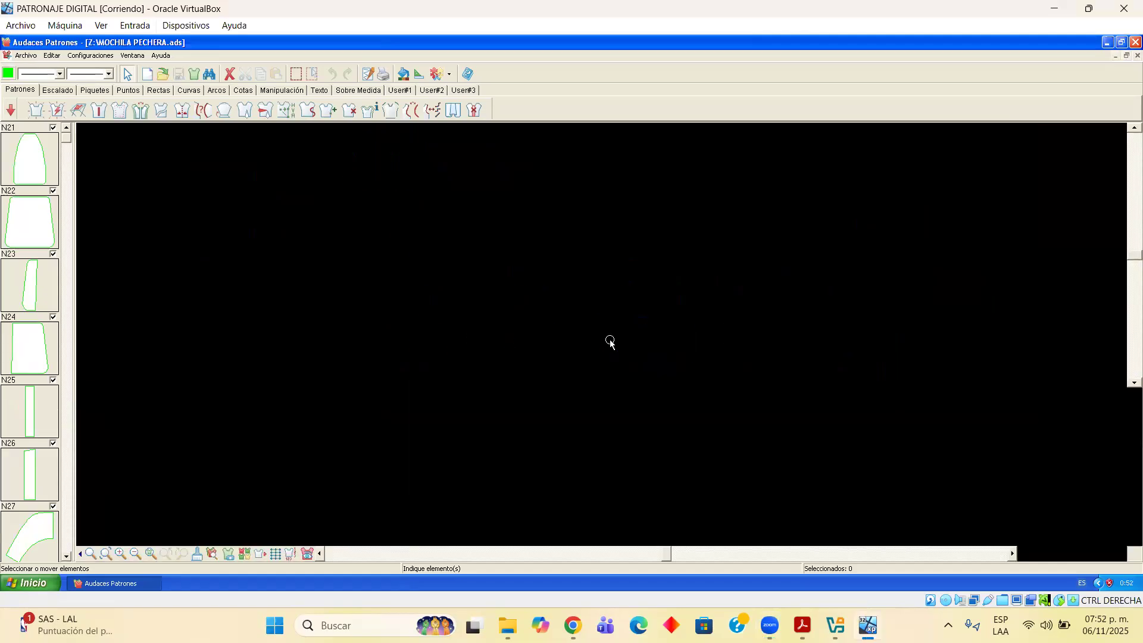
scroll(495, 361, up, 1)
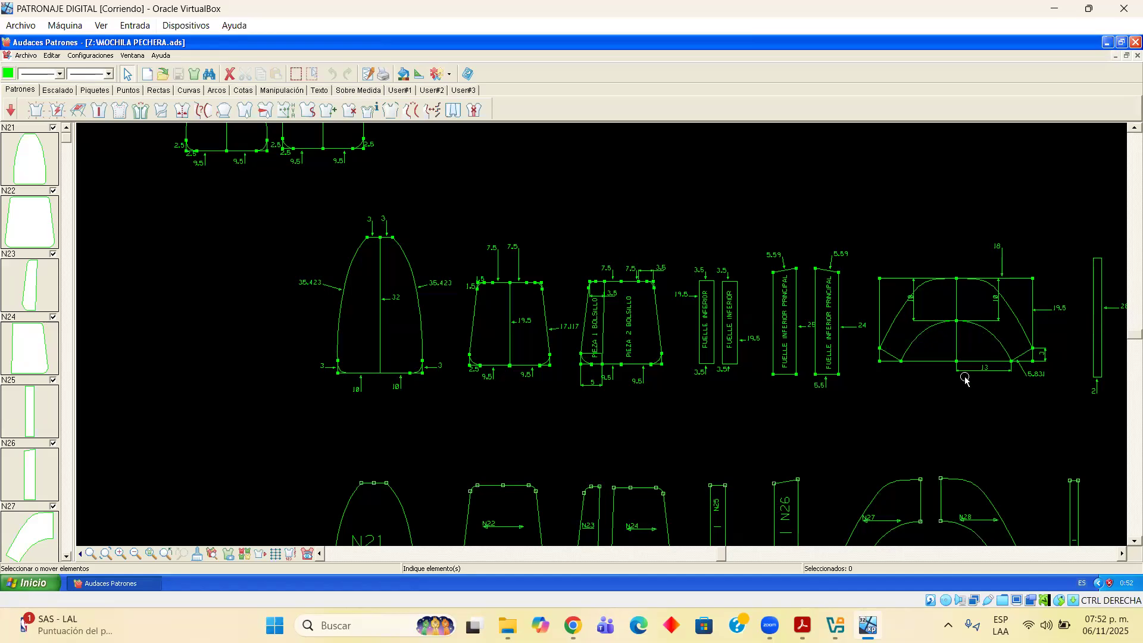
Compare the labelled sling backpack photo in Adobe Acrobat with the dimensioned gusset and pocket pieces in Audaces Patrones
click(801, 625)
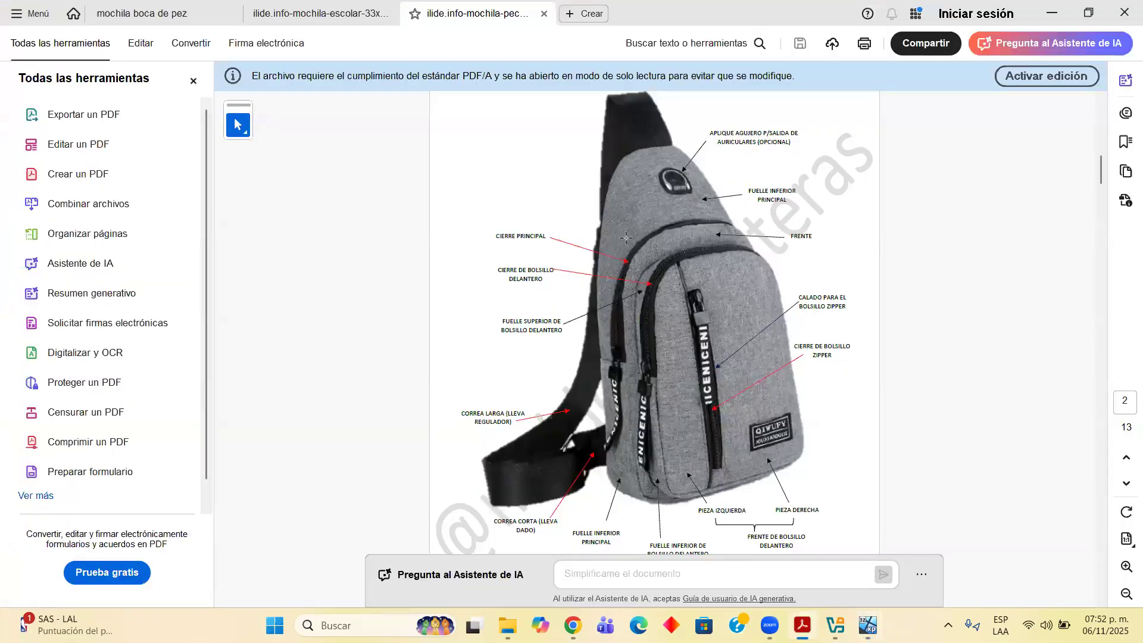
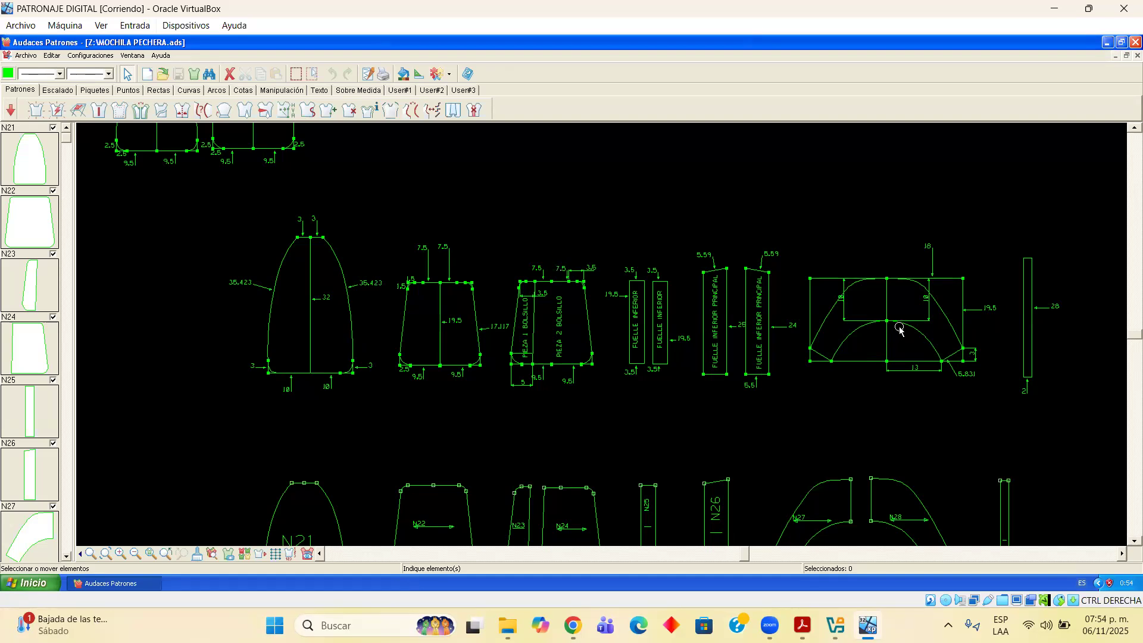
scroll(899, 328, up, 3)
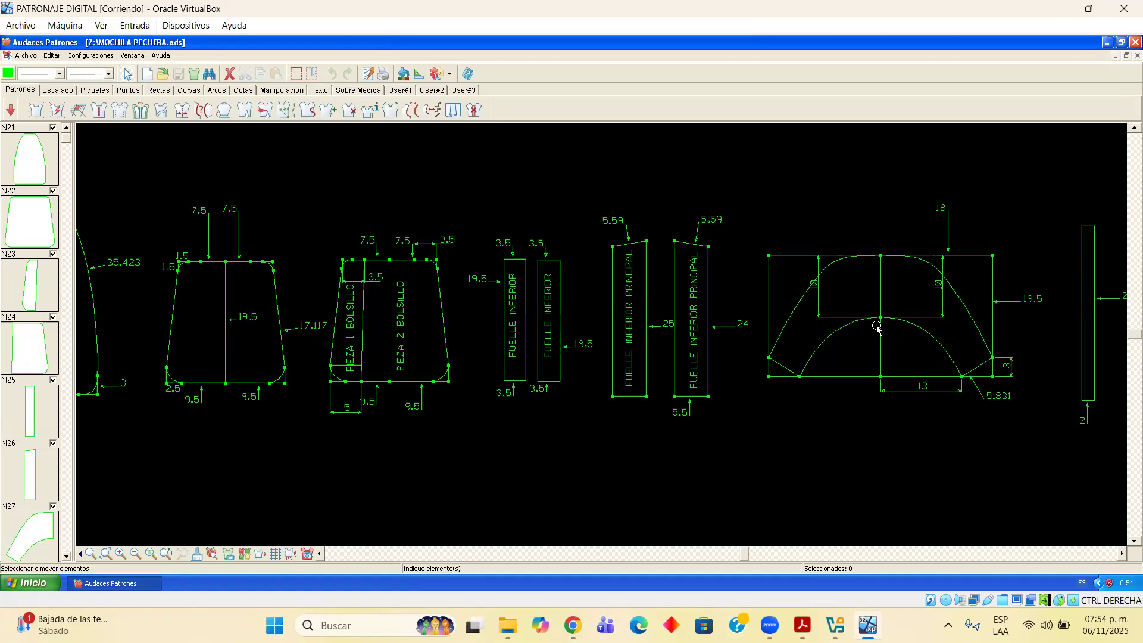
scroll(883, 332, down, 1)
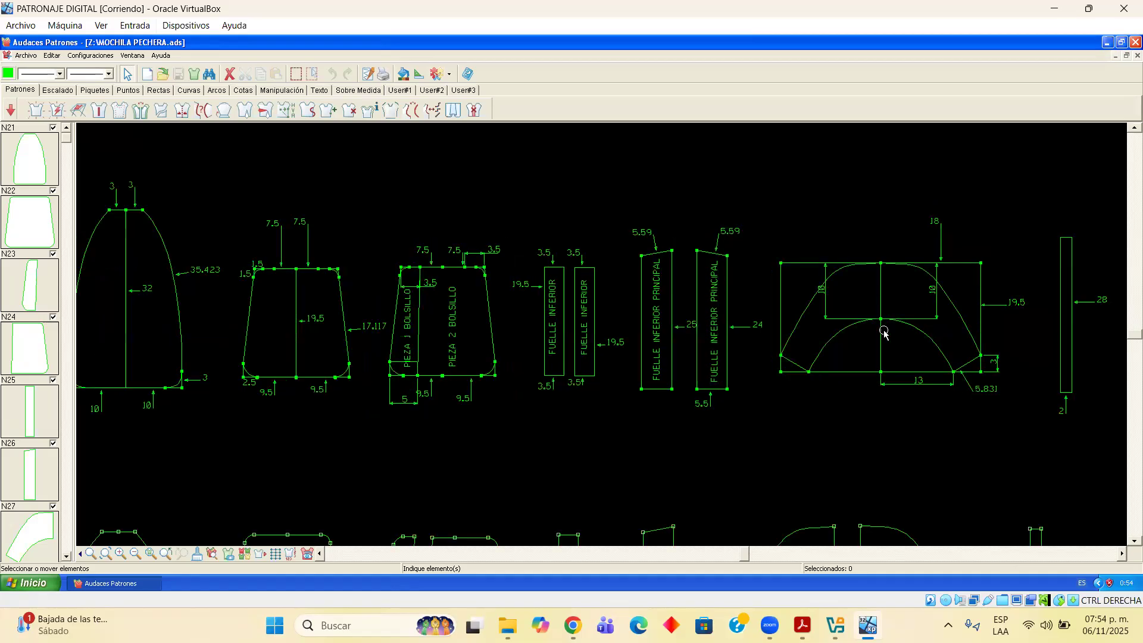
scroll(884, 332, down, 1)
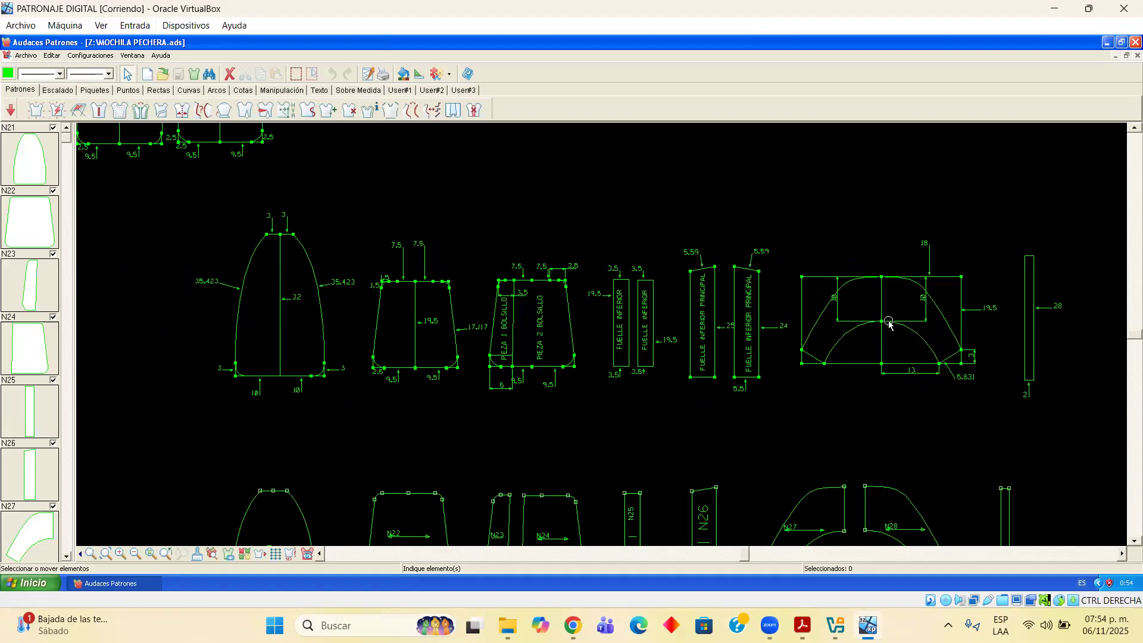
click(801, 624)
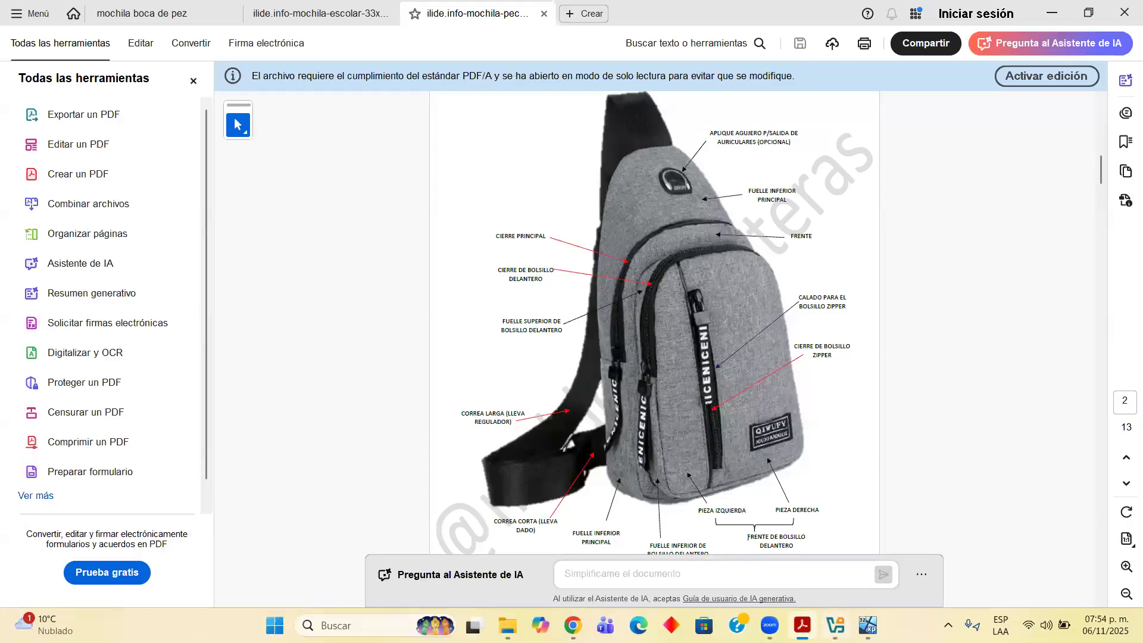
click(867, 624)
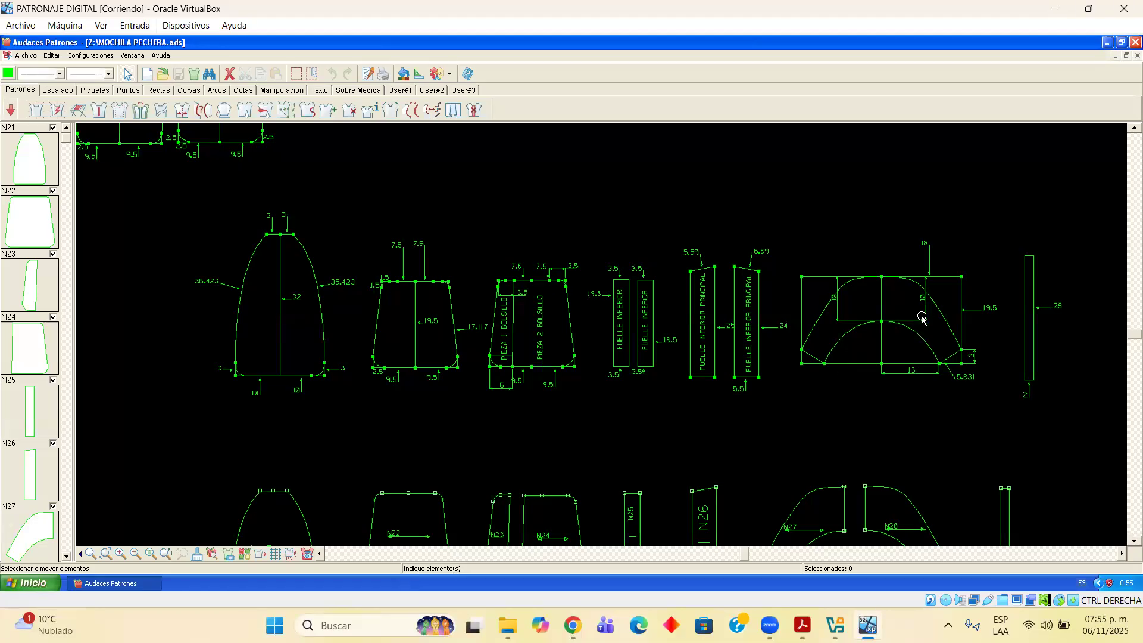
scroll(922, 324, up, 2)
scroll(922, 324, down, 1)
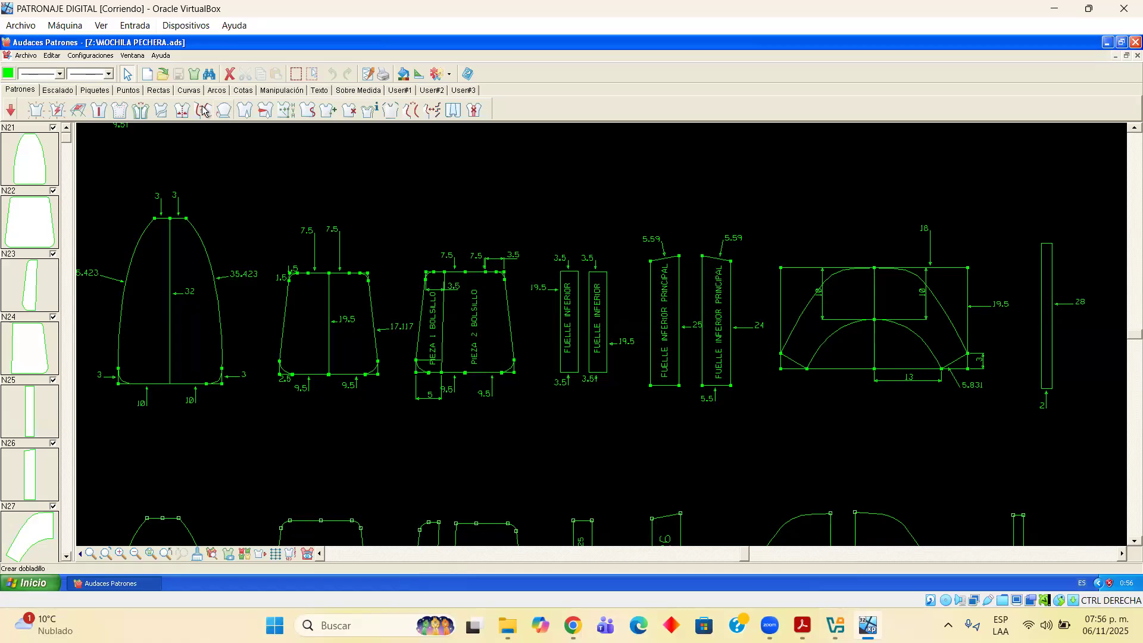
Try placing the second FUELLE INFERIOR PRINCIPAL piece against the curved gusset's lower-left end, and undo the move
click(731, 290)
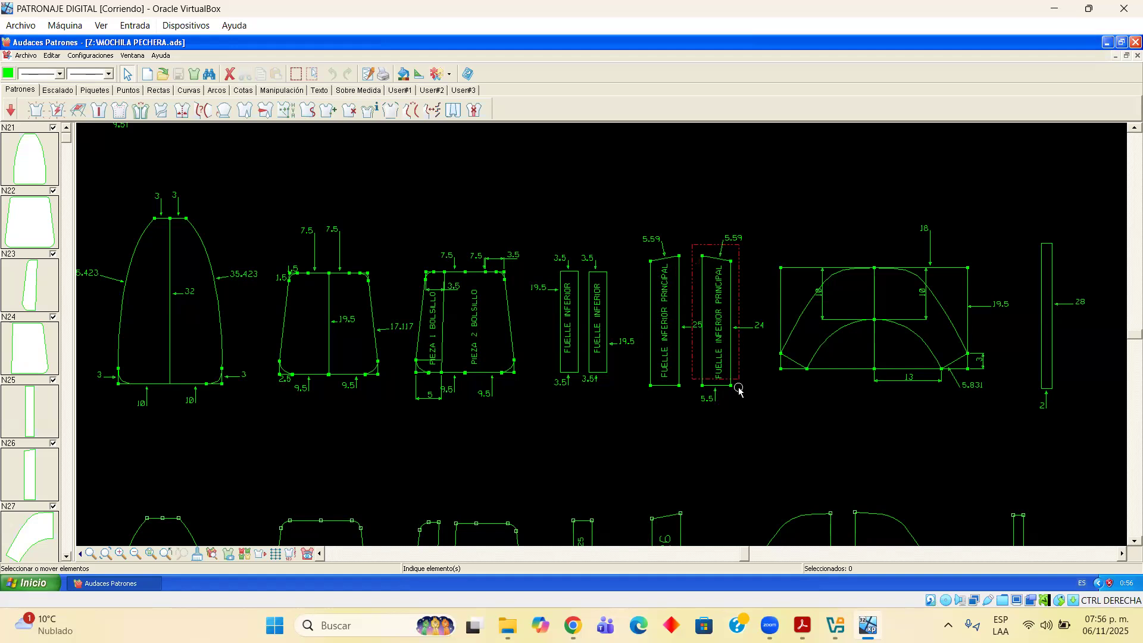
double_click(732, 362)
drag(732, 362, 807, 473)
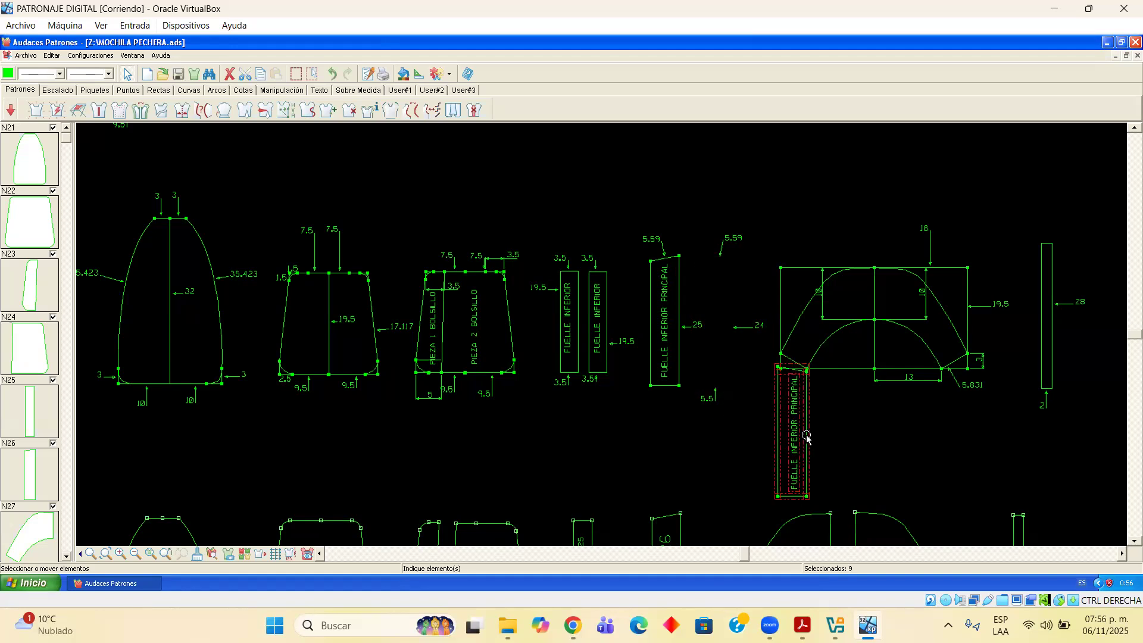
click(819, 404)
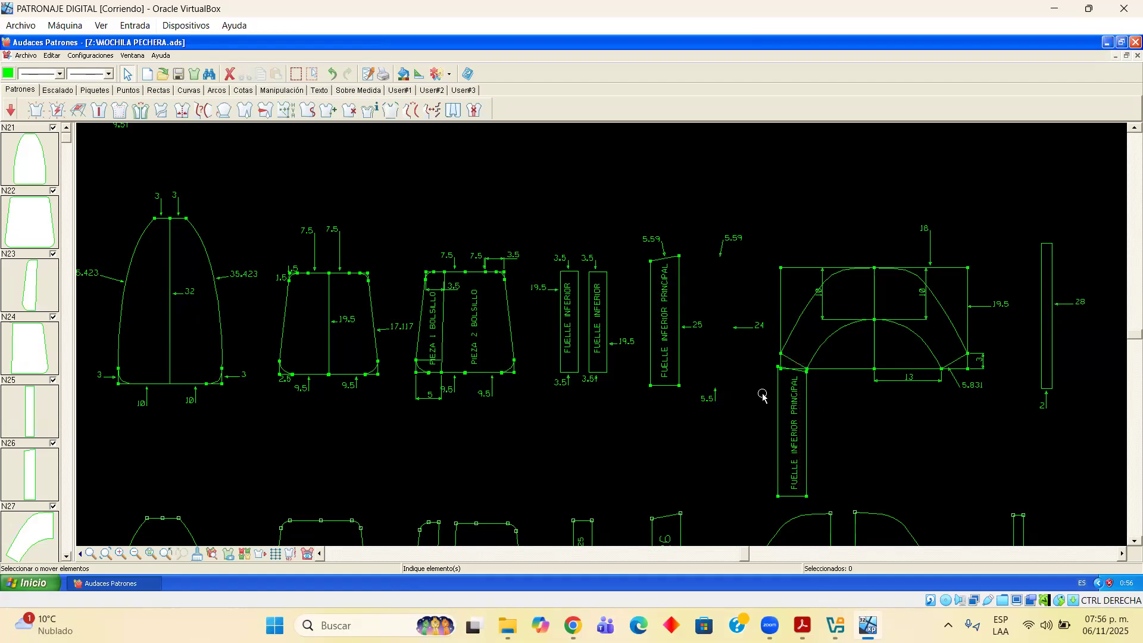
key(ctrl+z)
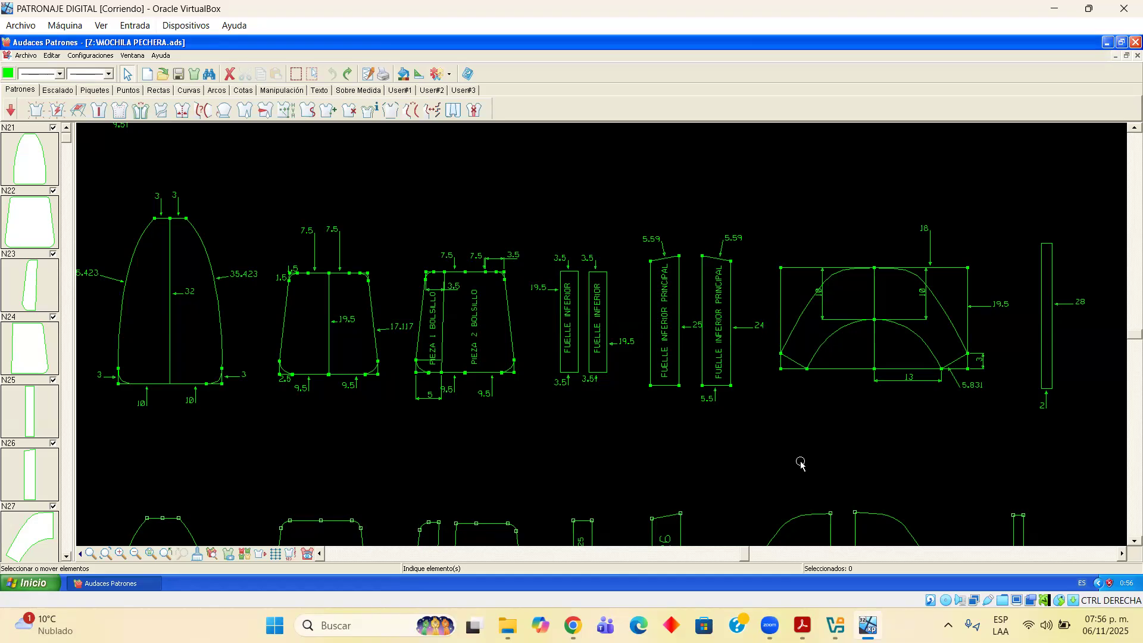
Switch to Adobe Acrobat and bring up the mochila escolar document with the labelled backpack views
click(835, 625)
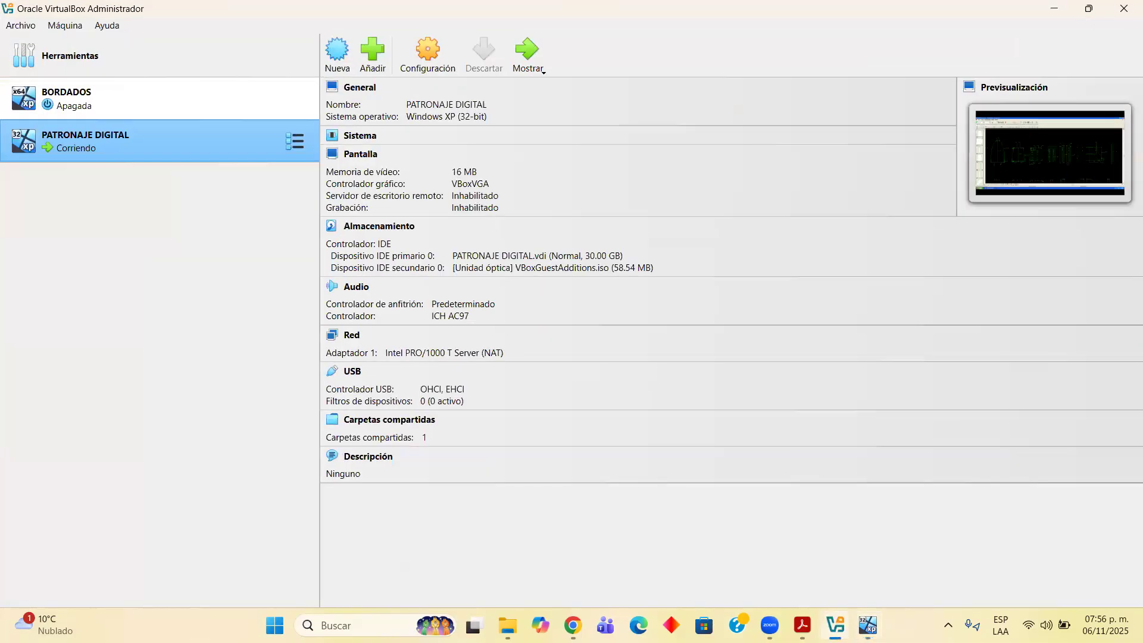
click(835, 625)
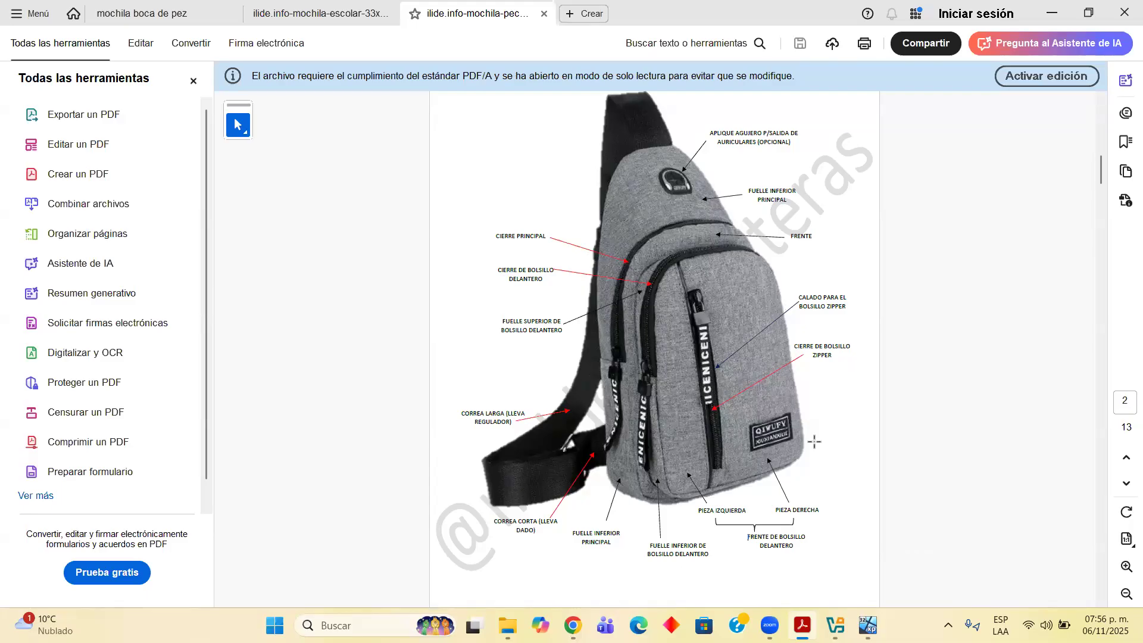
mouse_move(835, 625)
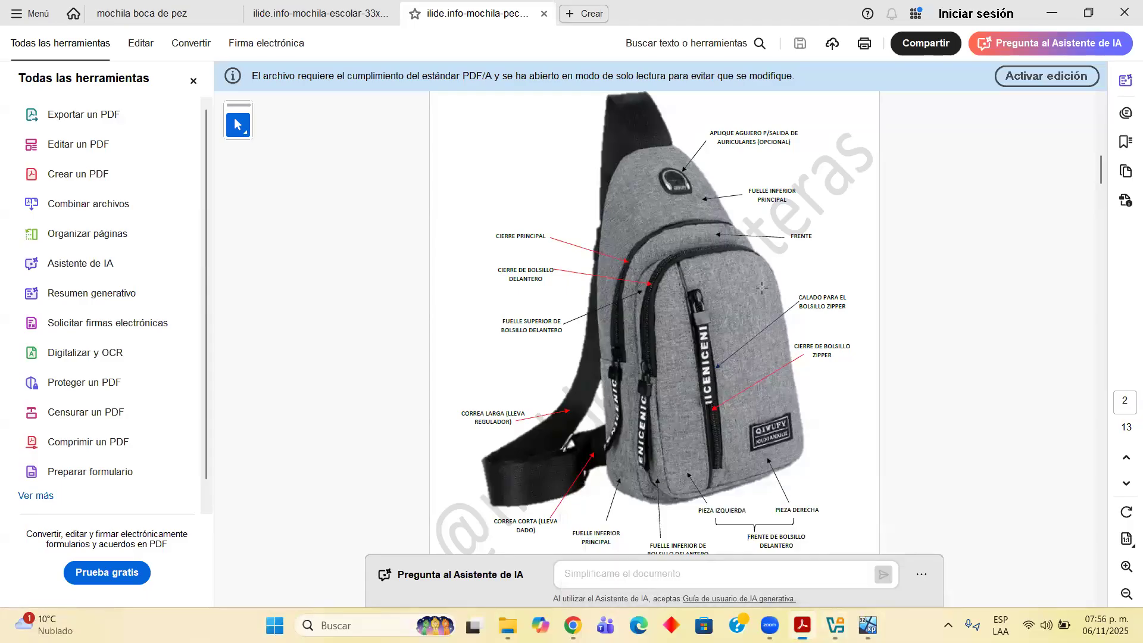
click(798, 619)
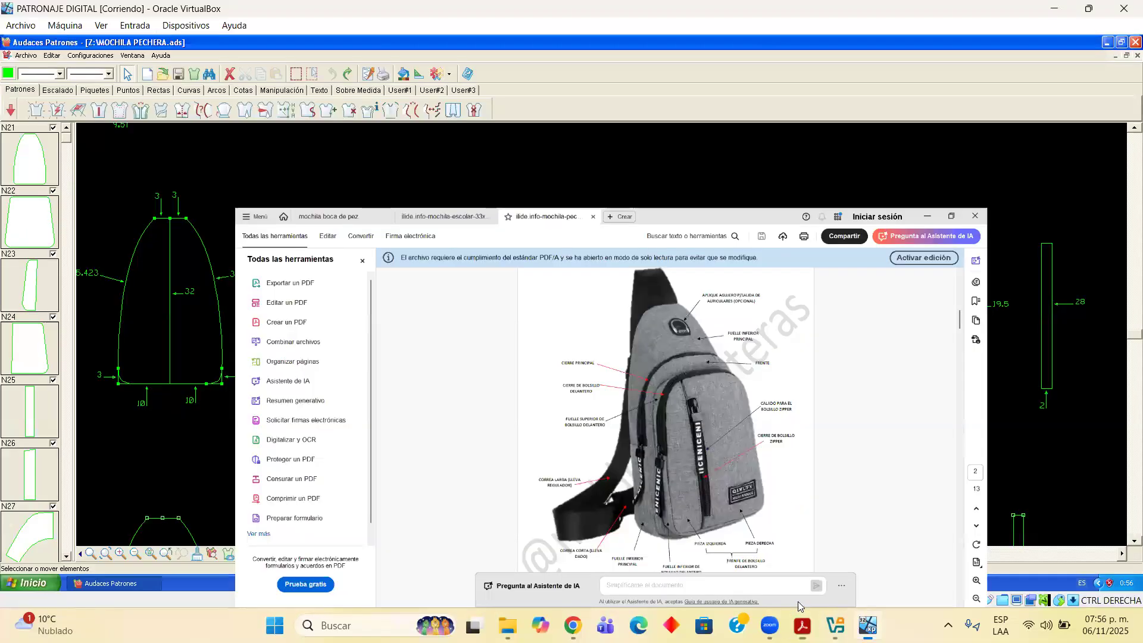
click(798, 619)
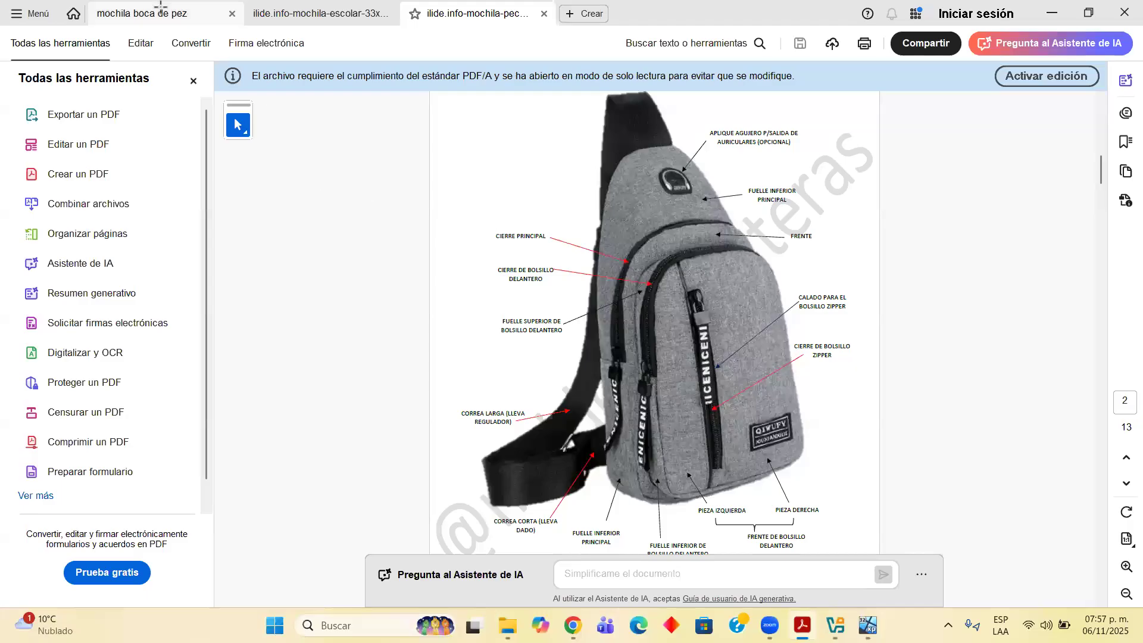
key(ctrl+shift+Tab)
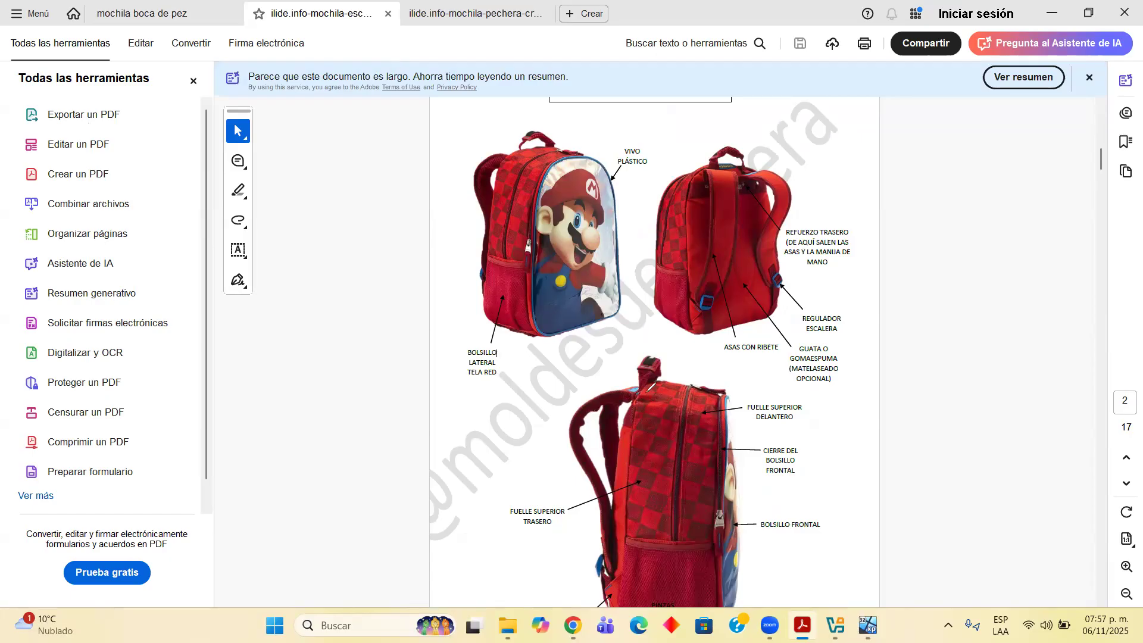
drag(641, 390, 693, 413)
drag(717, 433, 762, 441)
scroll(2, 205, down, 2)
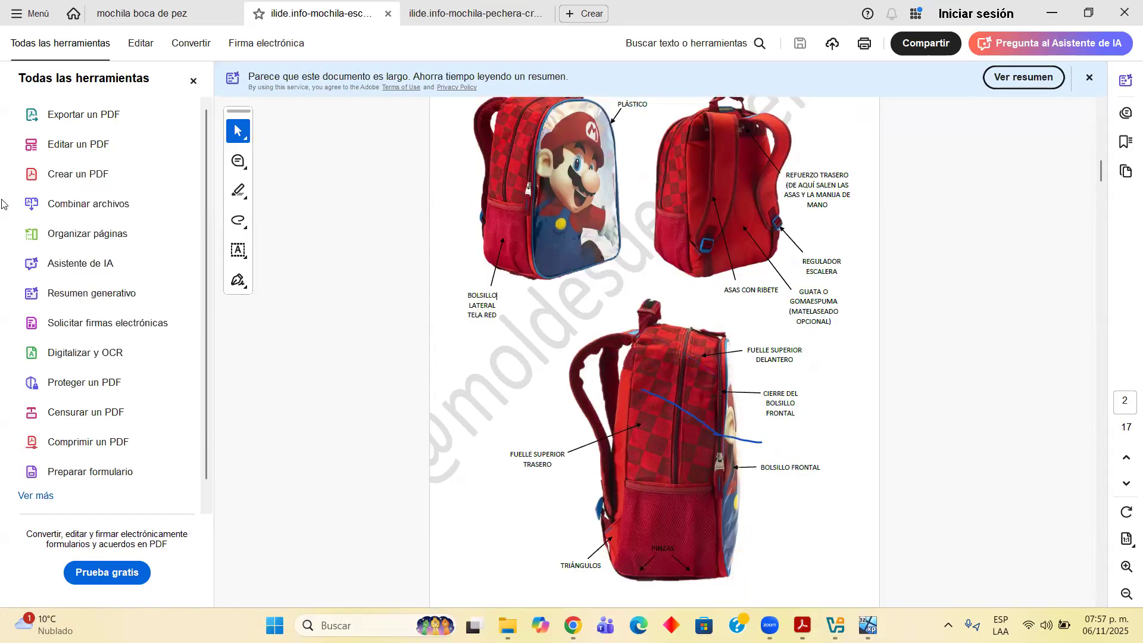
drag(769, 438, 627, 413)
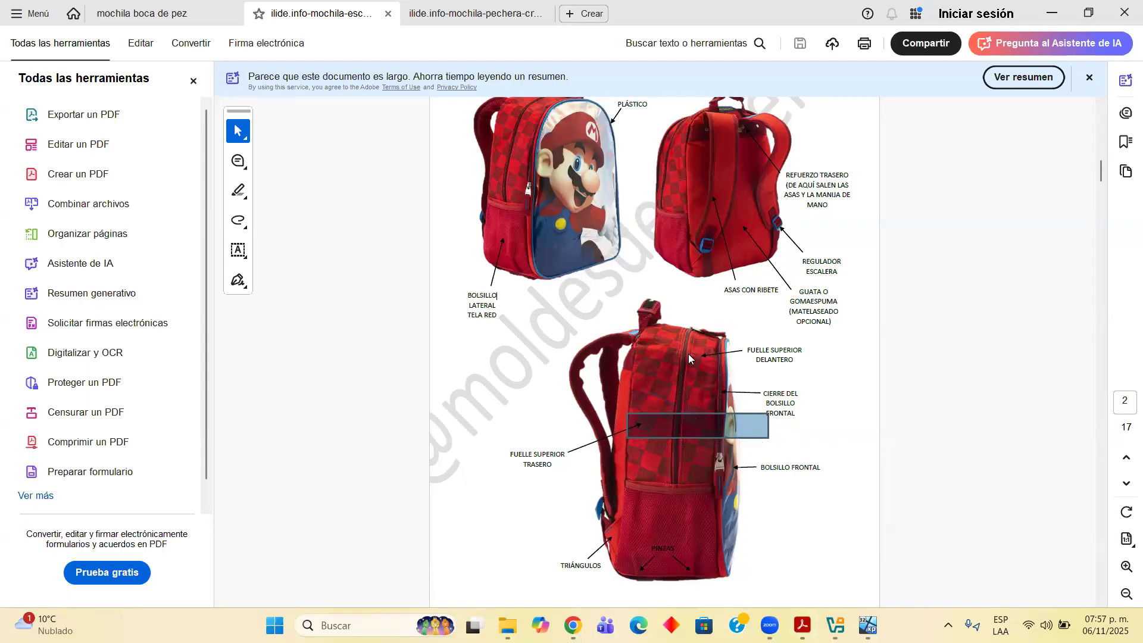
Mark up the backpack's side view with a sloped line over the upper gusset and a vertical span along the front pocket
drag(708, 369, 718, 376)
drag(717, 377, 775, 380)
drag(724, 574, 760, 571)
drag(745, 379, 744, 518)
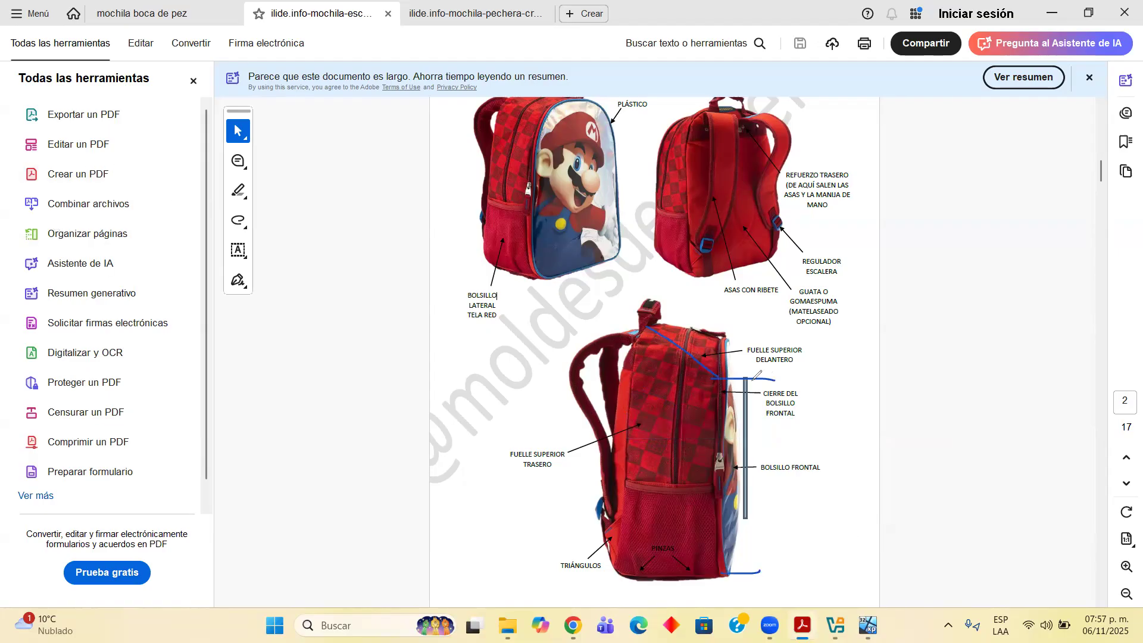
drag(748, 381, 732, 577)
drag(751, 373, 741, 386)
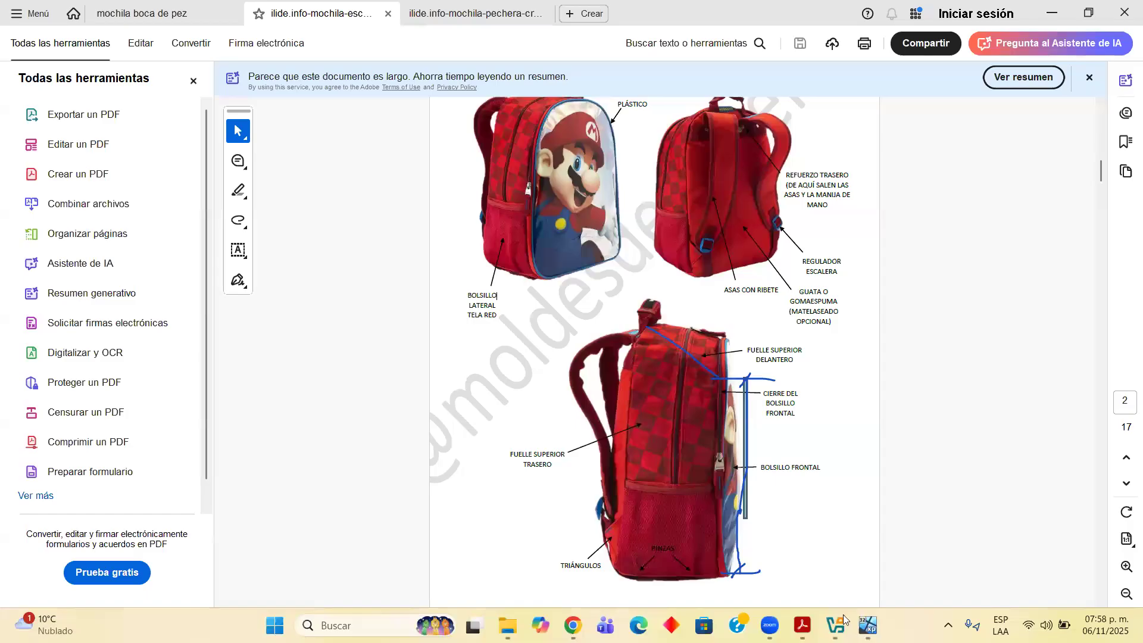
Compare the marked-up school backpack photo with the MOCHILA PECHERA pattern pieces, and clear the blue markup from the screen
click(836, 623)
click(868, 625)
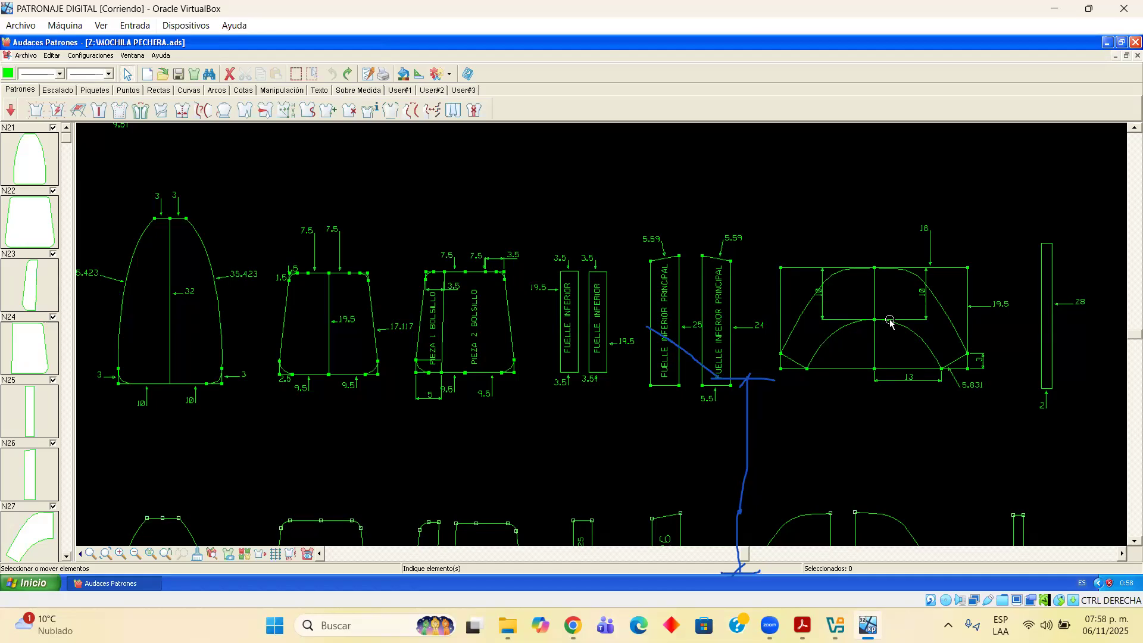
click(835, 625)
click(802, 625)
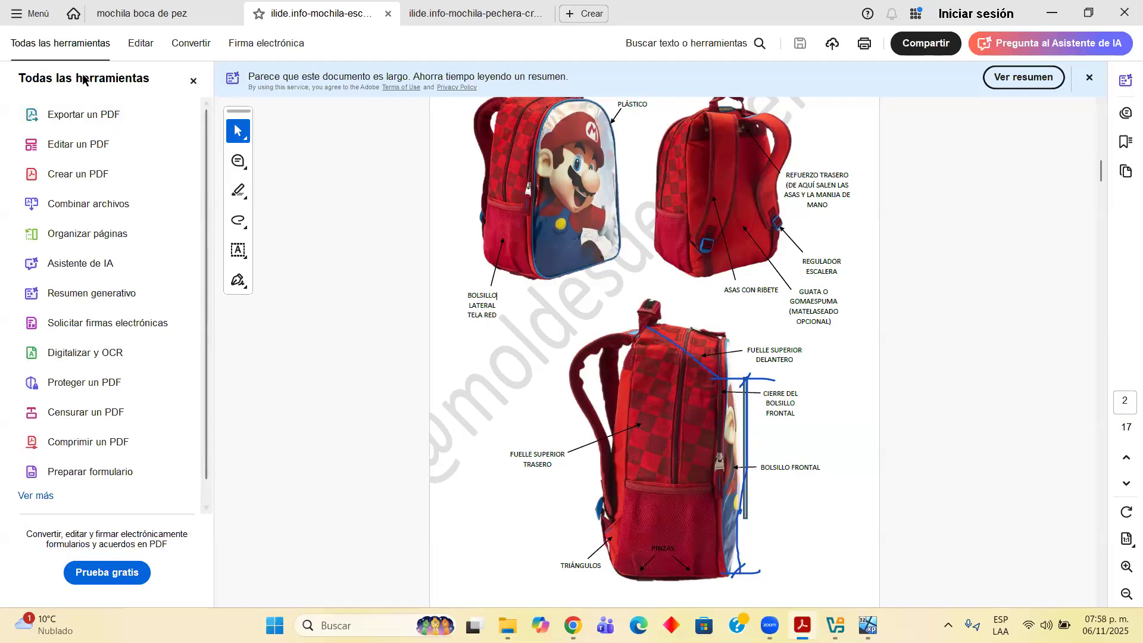
click(867, 625)
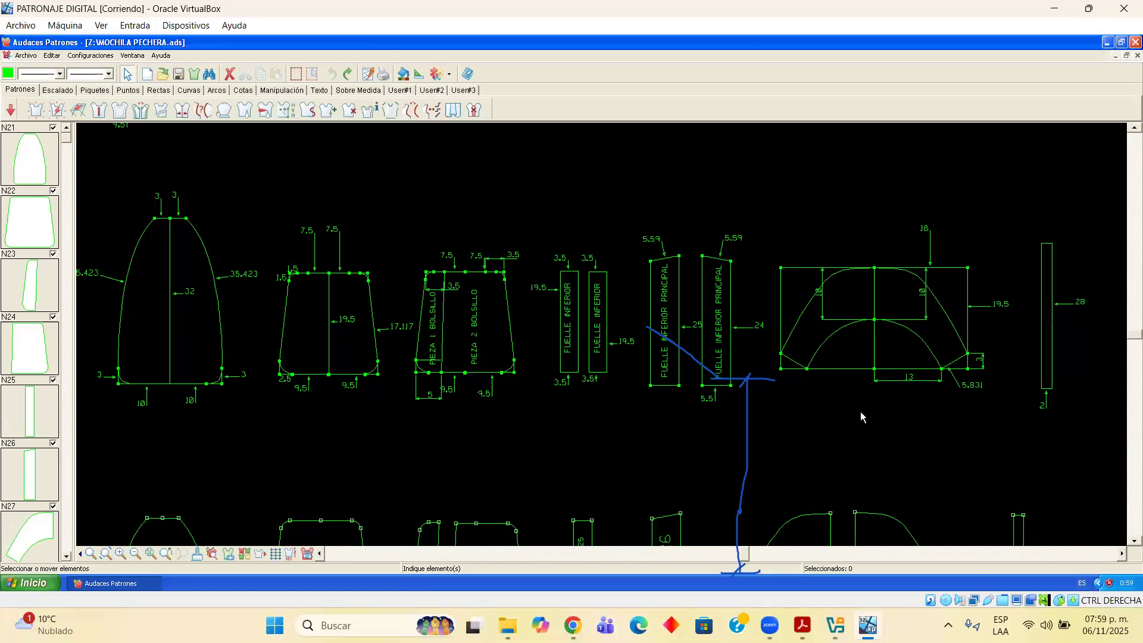
click(232, 77)
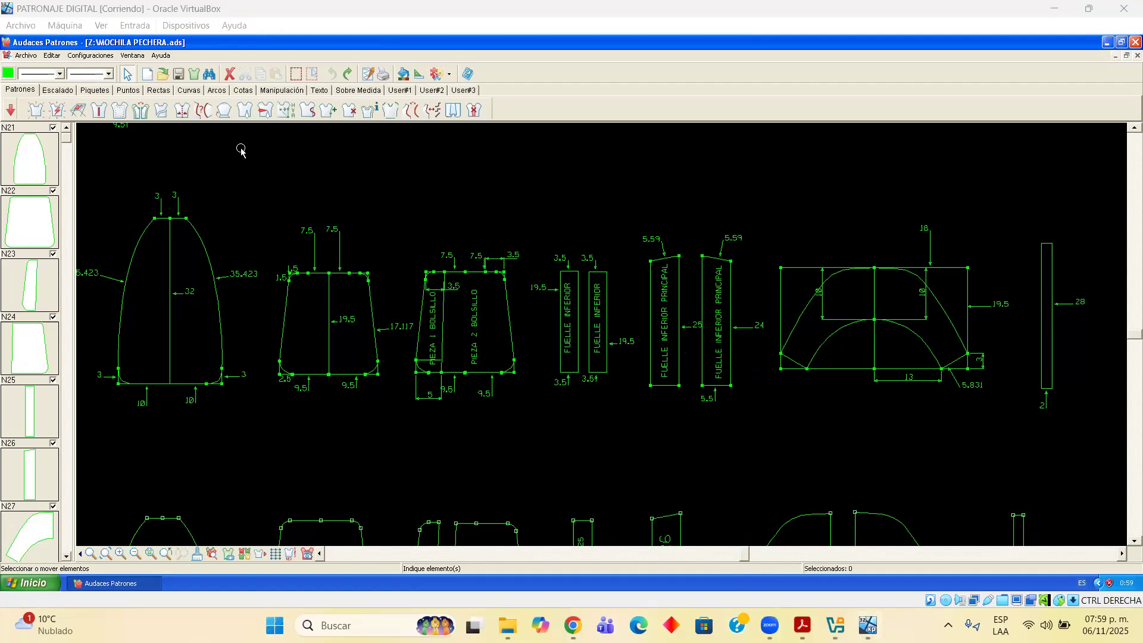
click(158, 90)
click(185, 91)
click(128, 91)
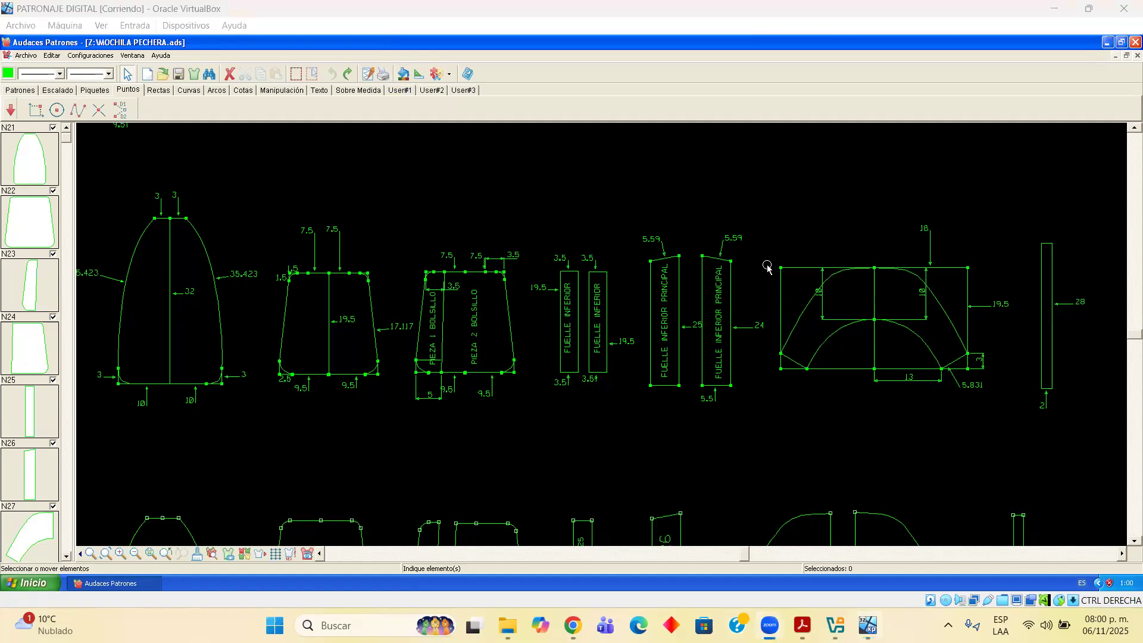
click(255, 12)
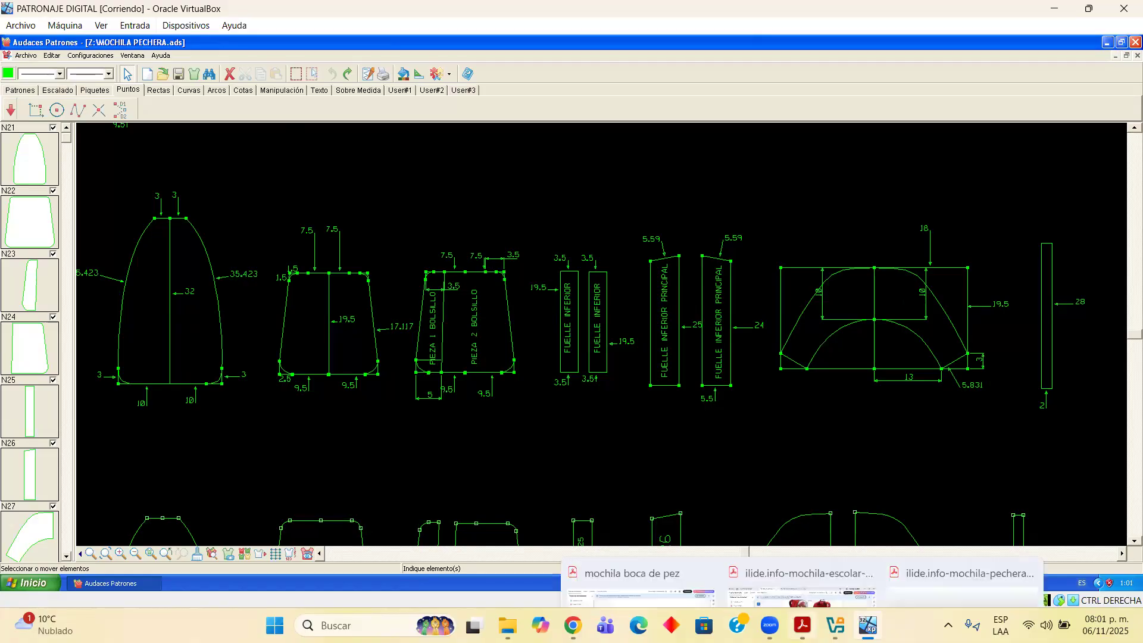
Open the mochila boca de pez document in Adobe Acrobat and enlarge it to 150%
mouse_move(835, 624)
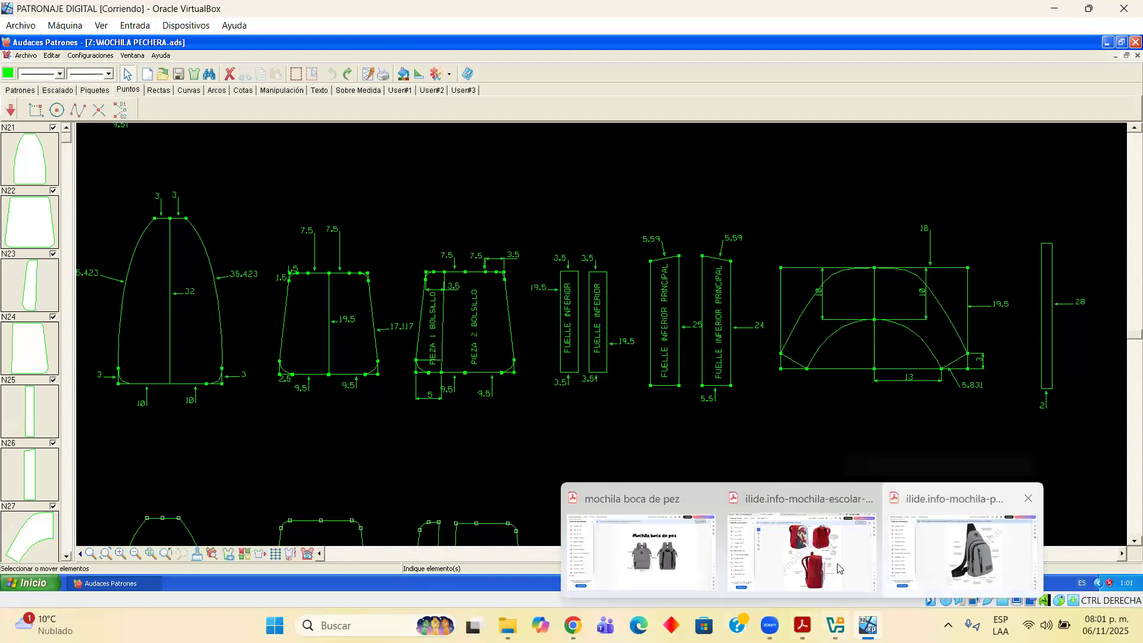
click(668, 562)
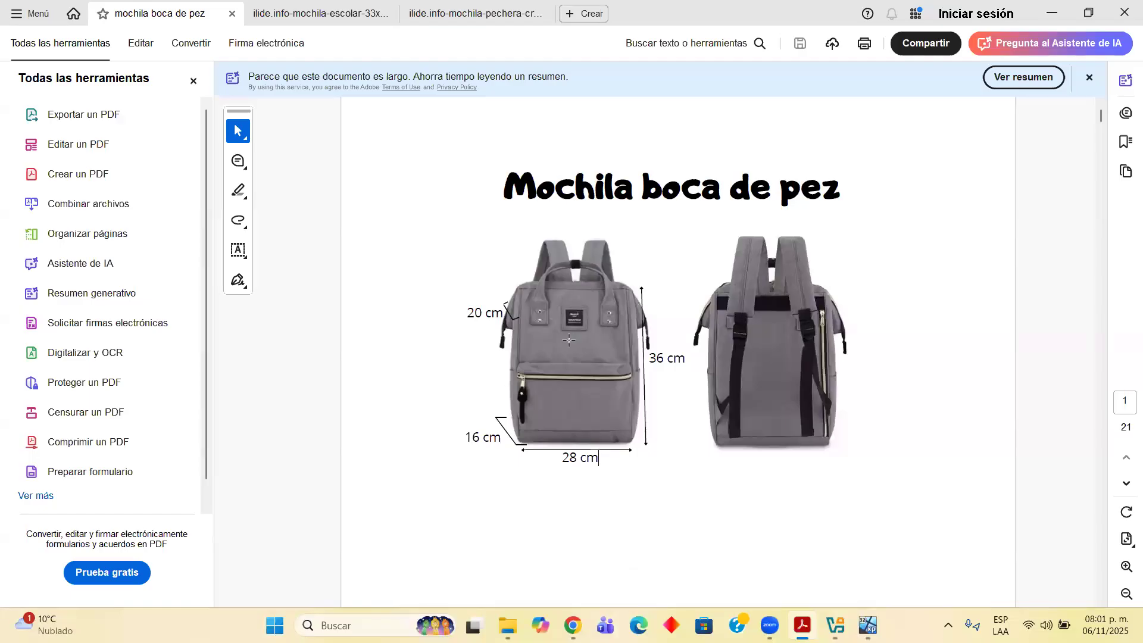
click(1125, 566)
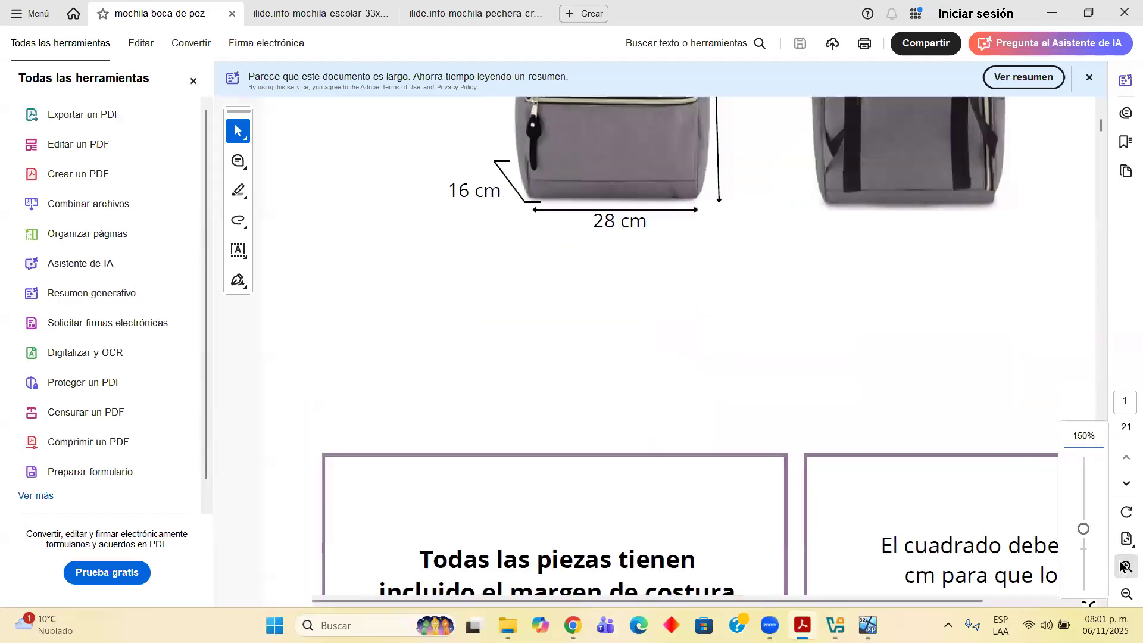
click(1126, 566)
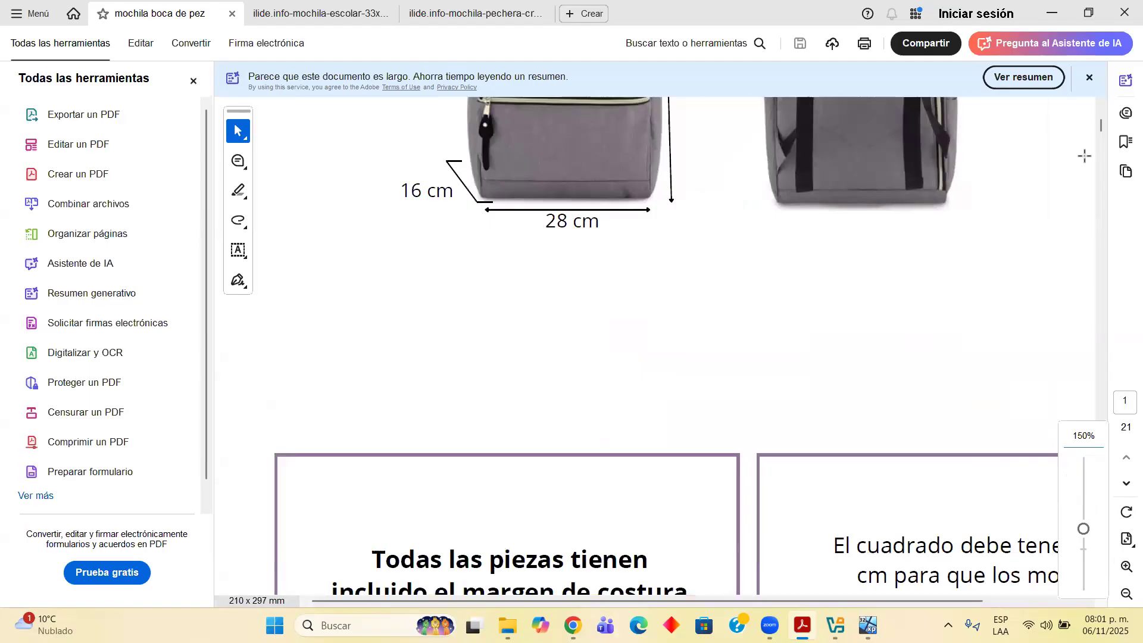
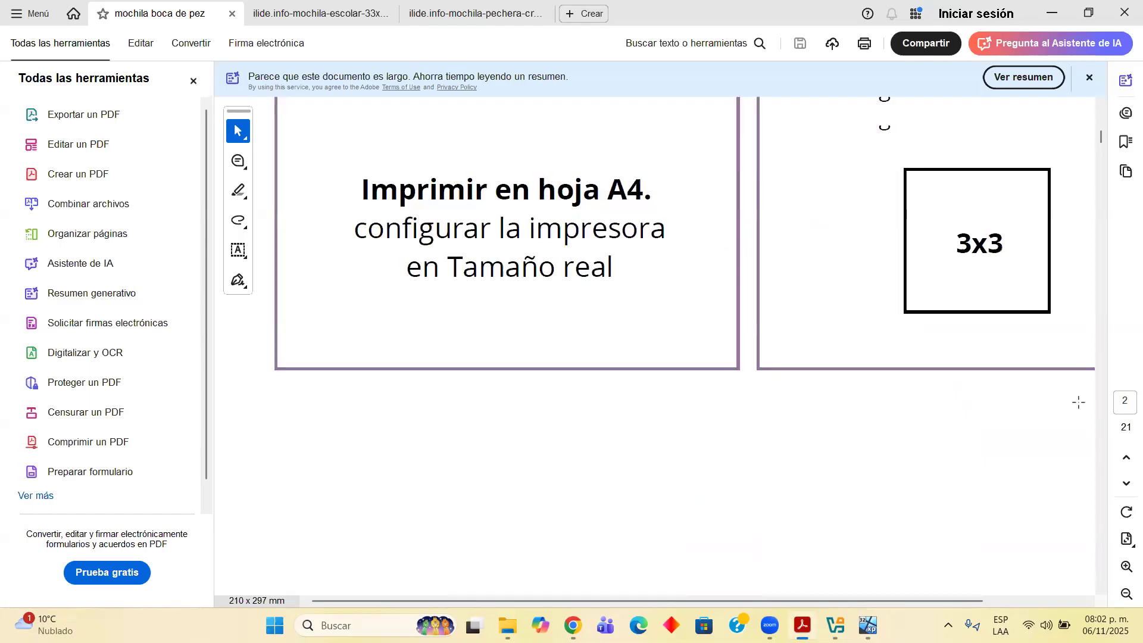
Return to the dimensioned backpack photo on page 1, and start a new blank drawing in Audaces Patrones
scroll(1078, 401, up, 5)
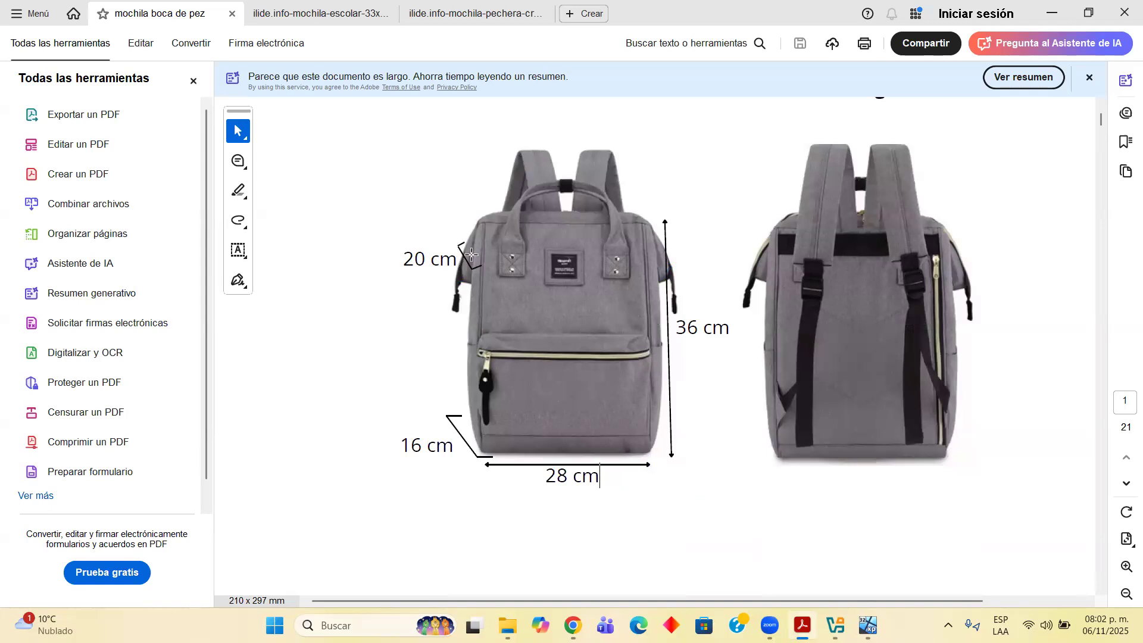
click(462, 436)
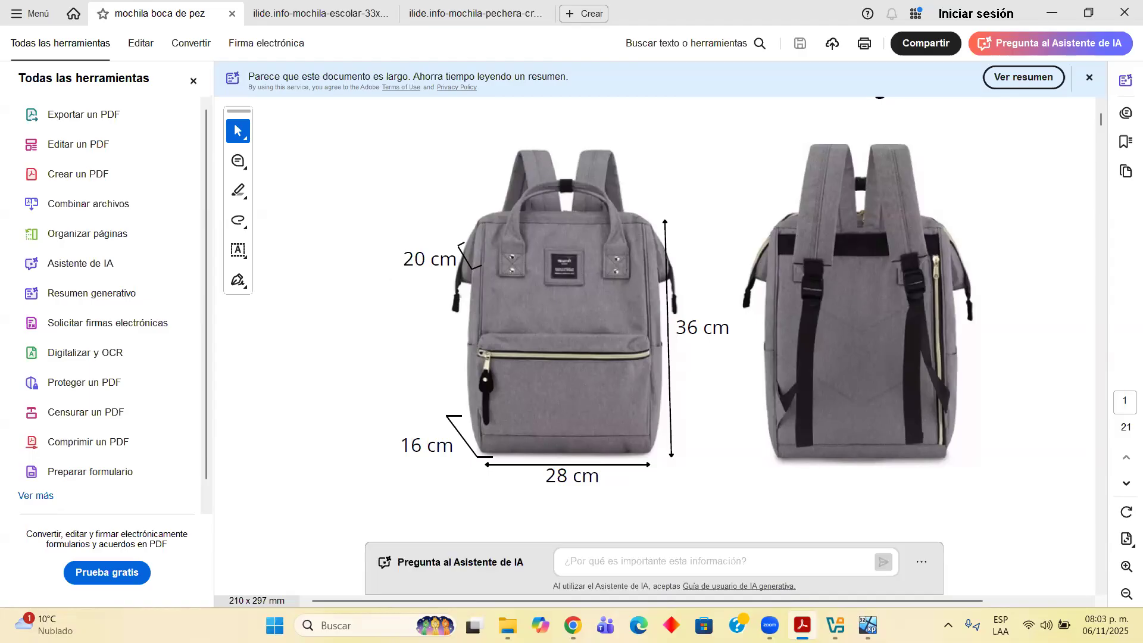
click(867, 625)
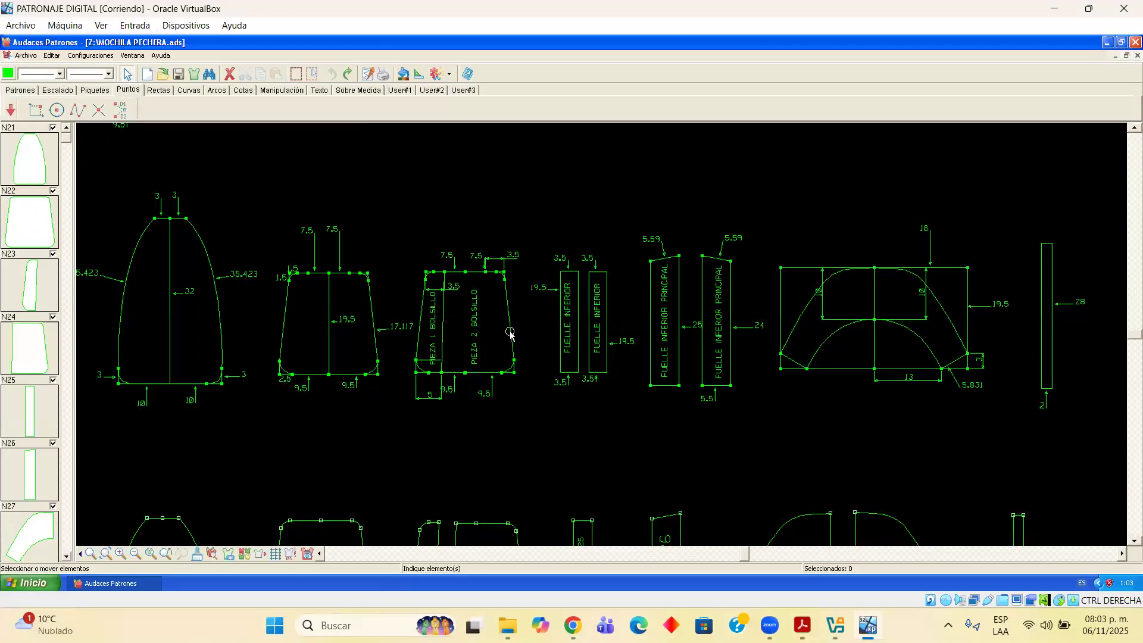
click(26, 56)
click(46, 69)
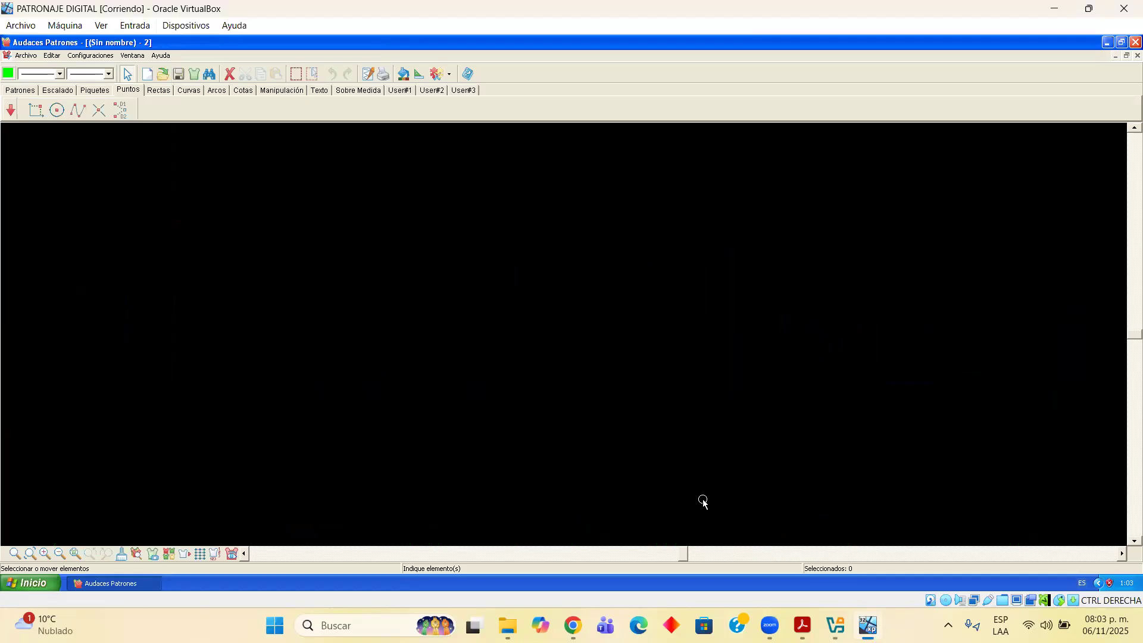
Arrange the mochila boca de pez PDF in Adobe Acrobat side by side with Audaces Patrones, keeping the dimensioned front view in sight
click(835, 624)
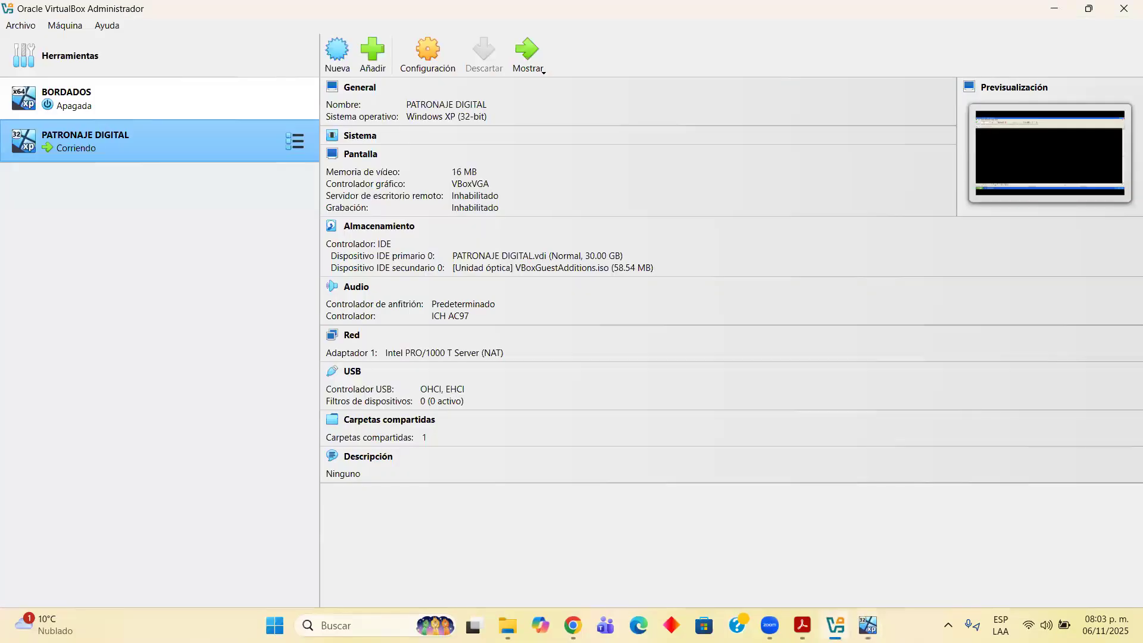
click(835, 624)
click(801, 624)
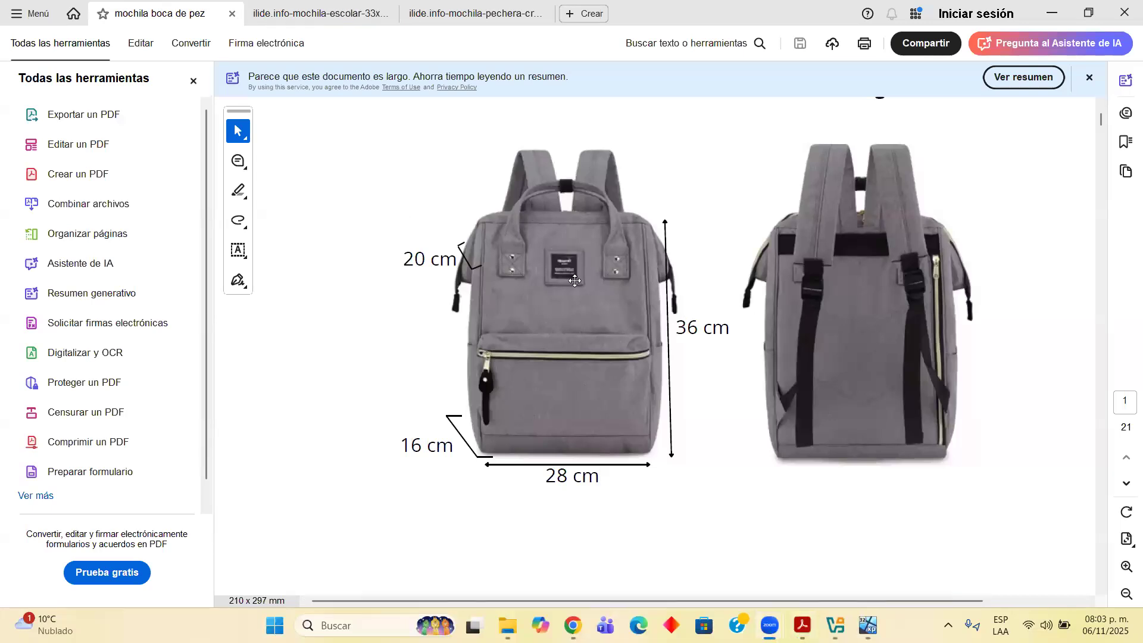
key(super+Left)
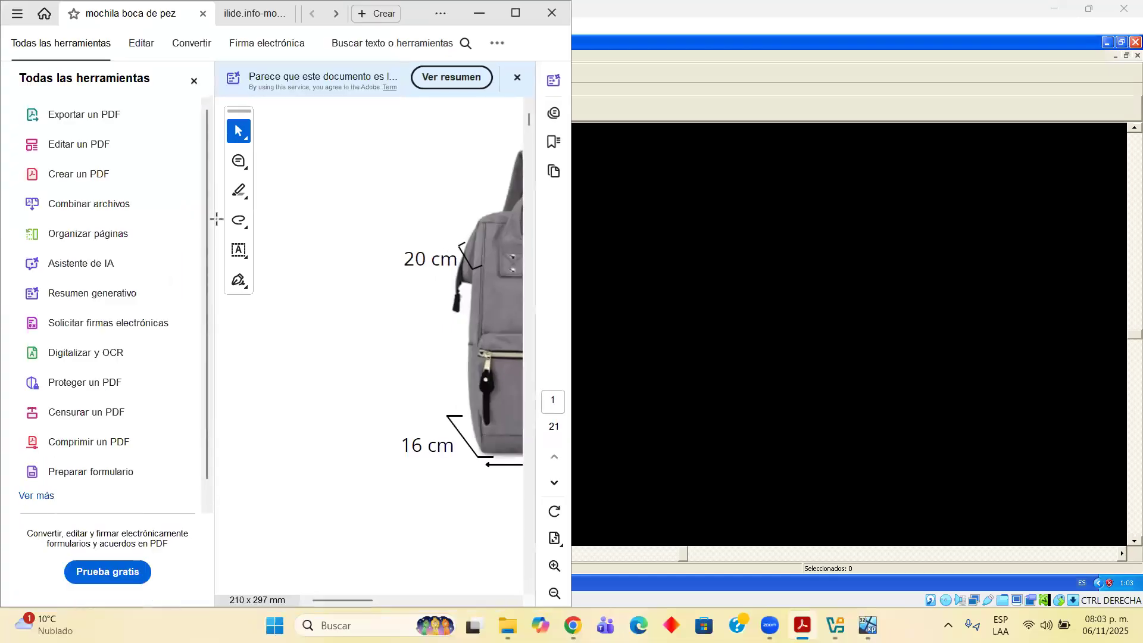
click(764, 316)
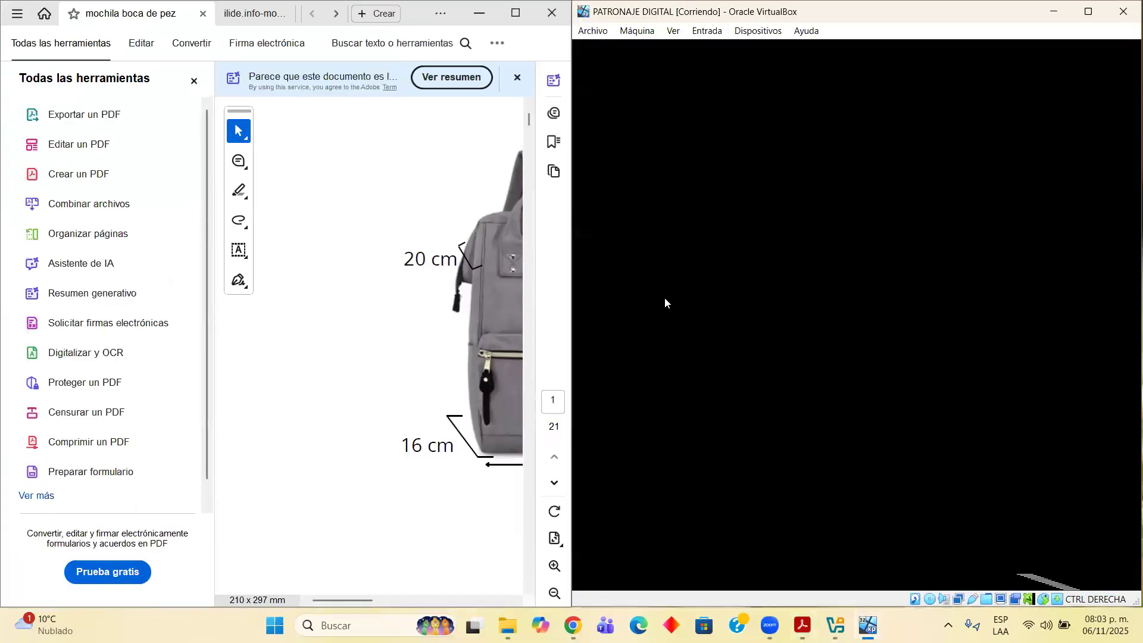
click(513, 599)
click(512, 599)
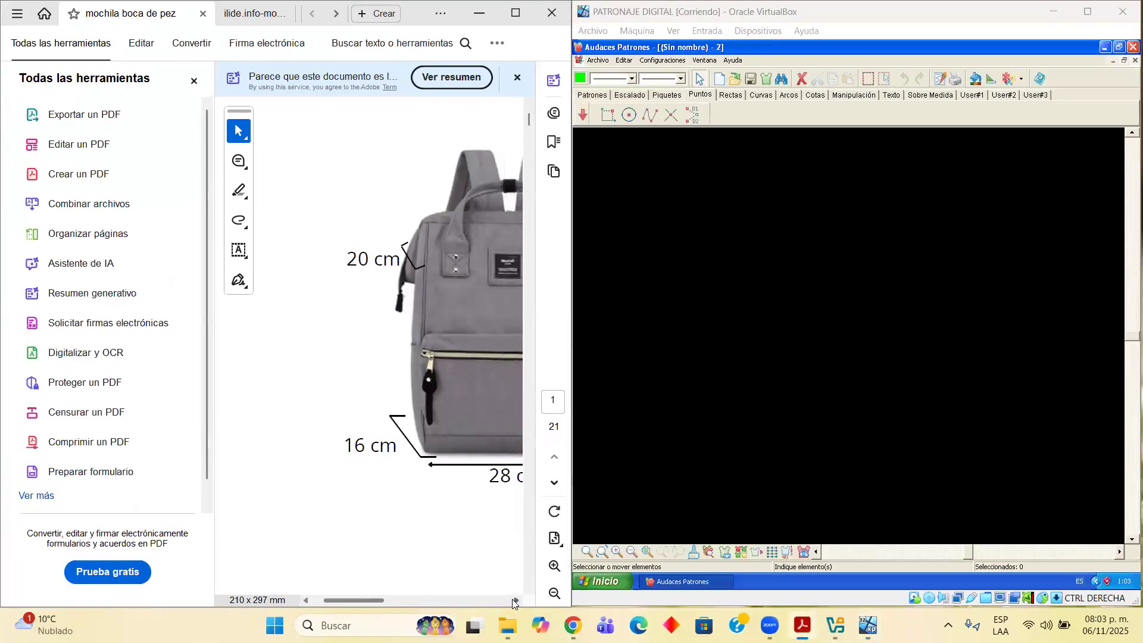
click(511, 599)
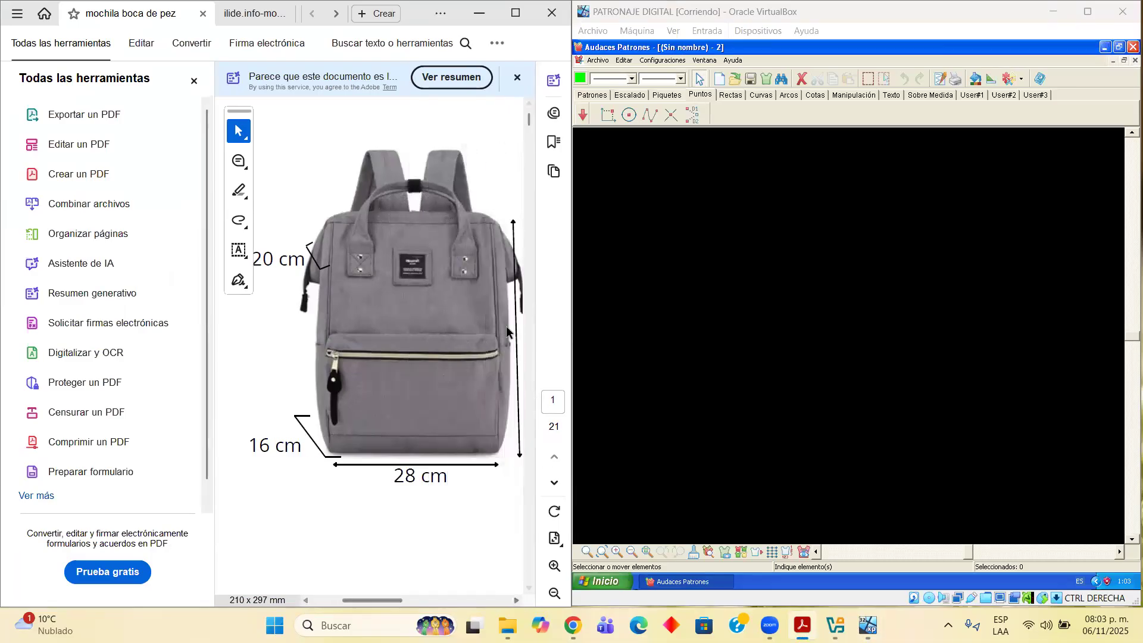
click(516, 597)
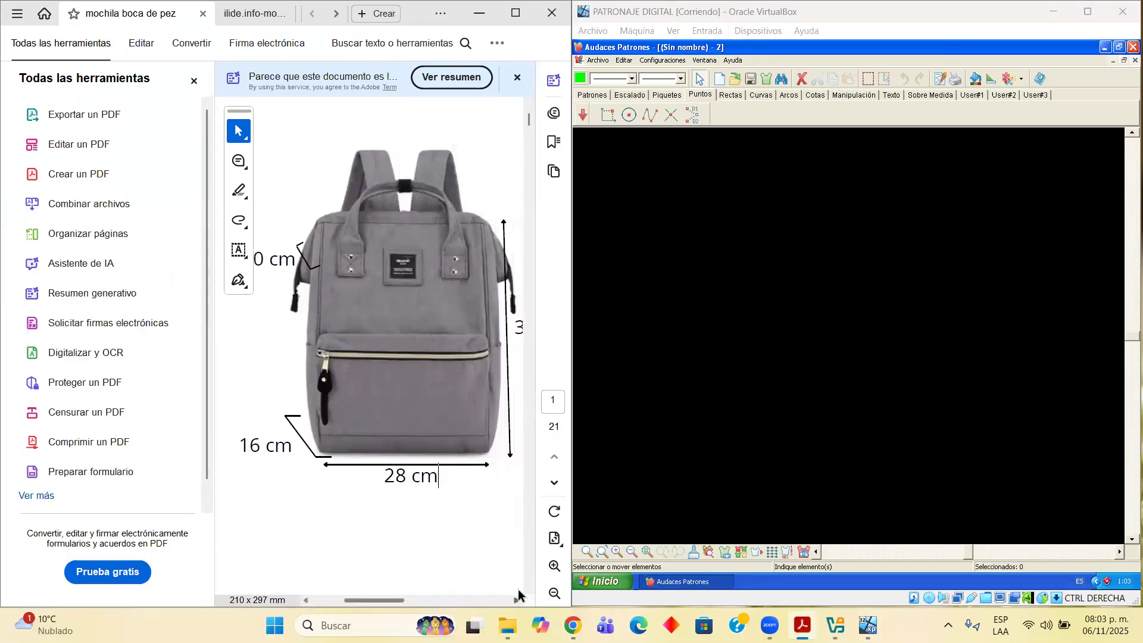
click(517, 597)
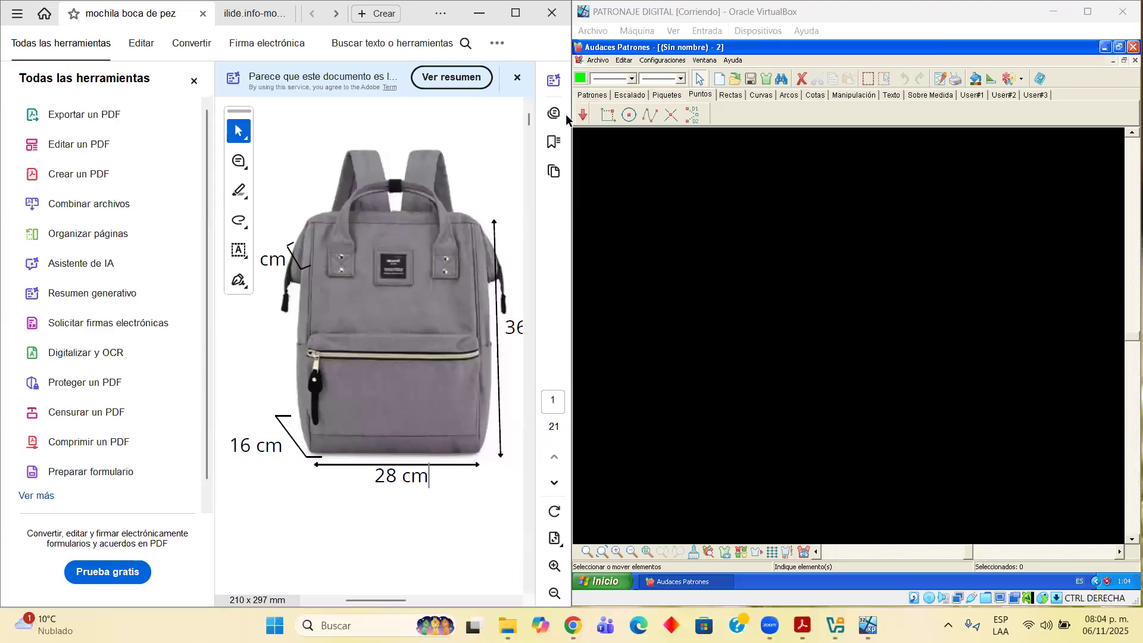
click(730, 95)
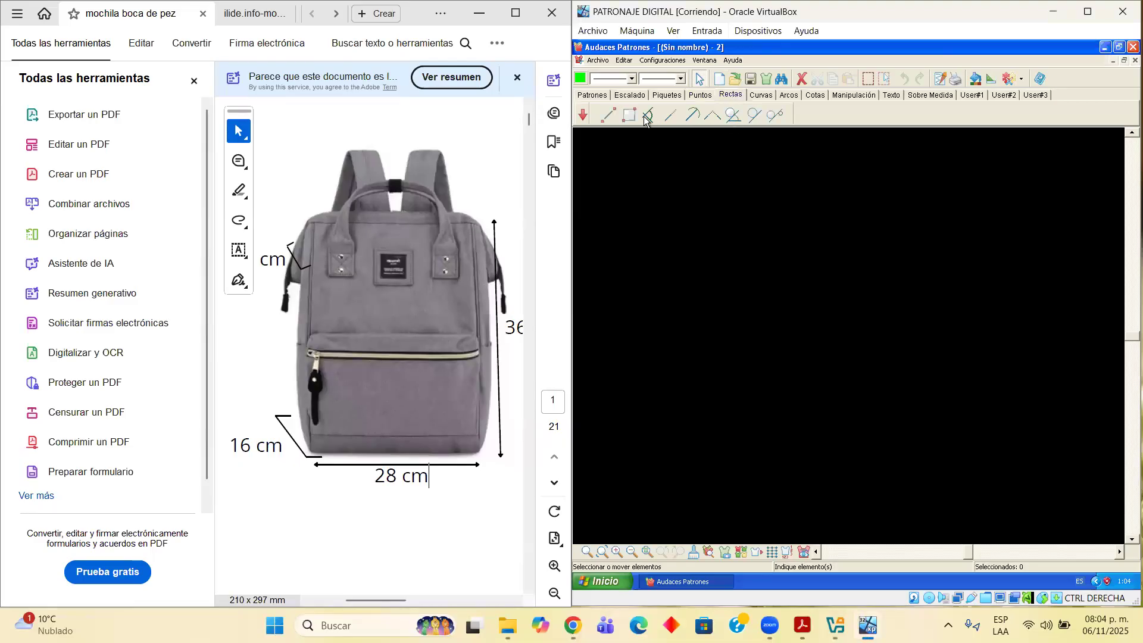
click(609, 116)
click(708, 380)
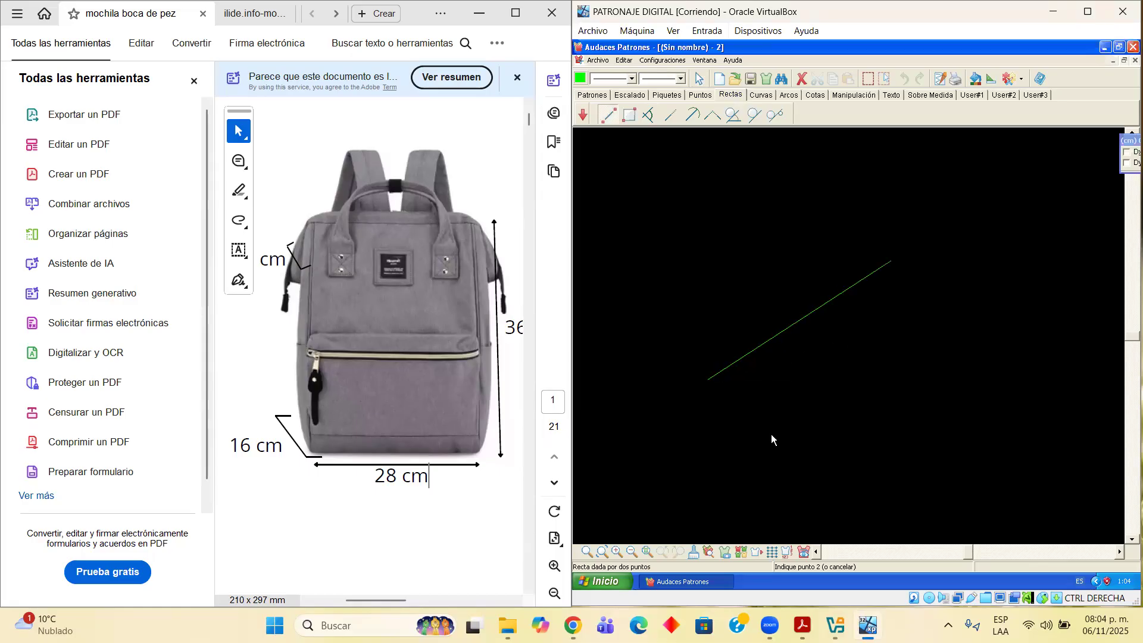
drag(1130, 141, 772, 307)
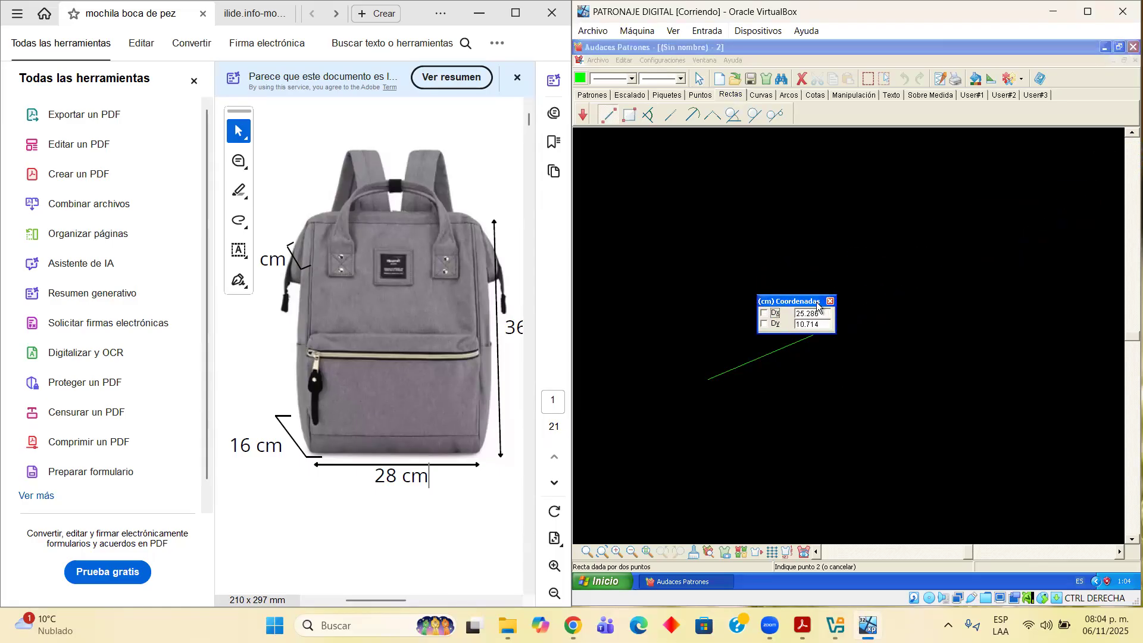
key(Tab)
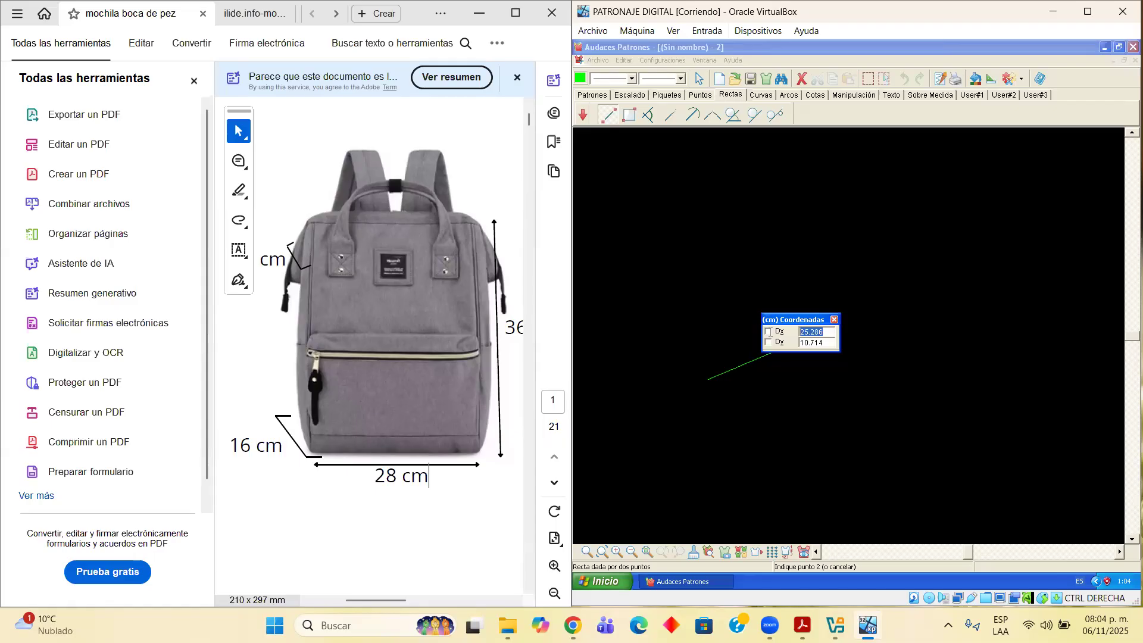
click(833, 320)
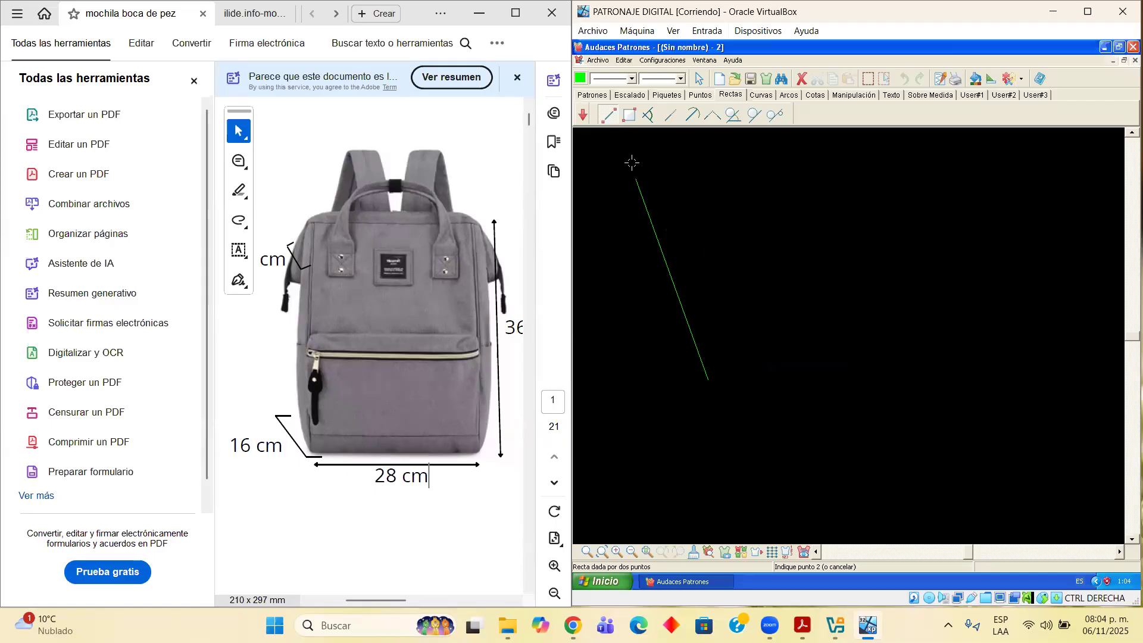
Draw a rectangle 28 cm wide and 36 cm high, extending downward from its first vertex, and keep the coordinates box clear of it
click(629, 114)
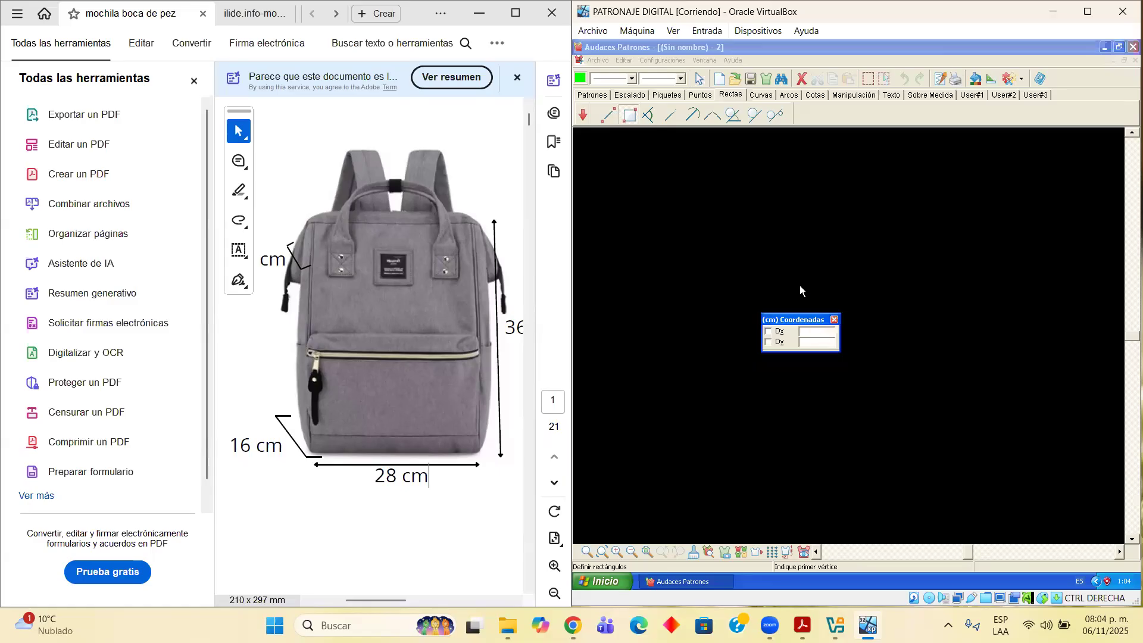
drag(814, 320, 799, 272)
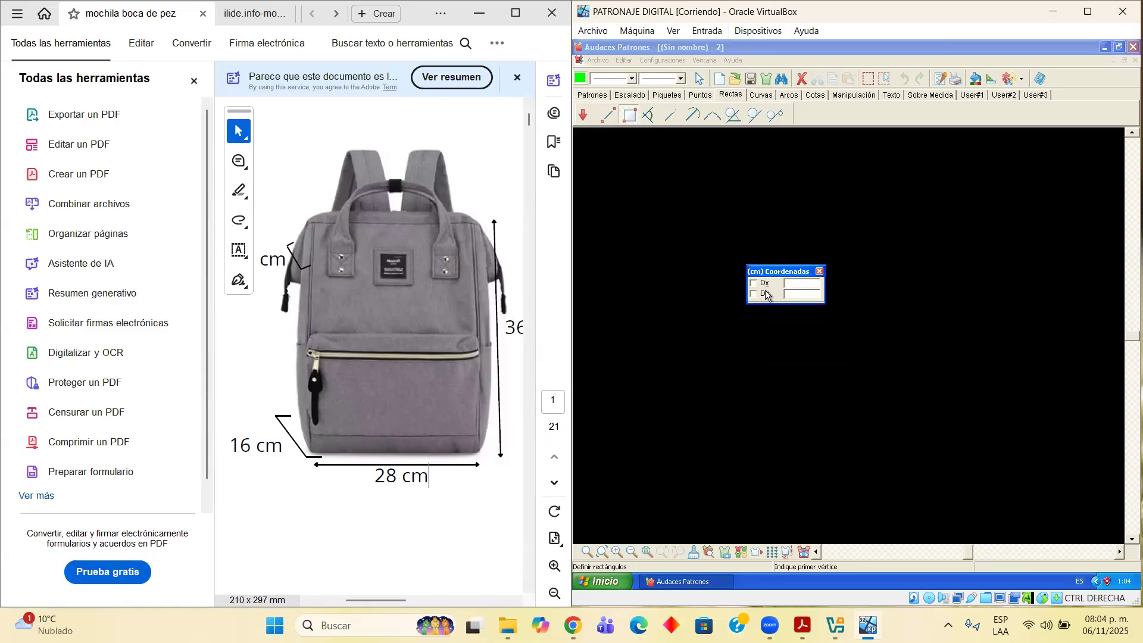
drag(773, 272, 766, 379)
click(665, 237)
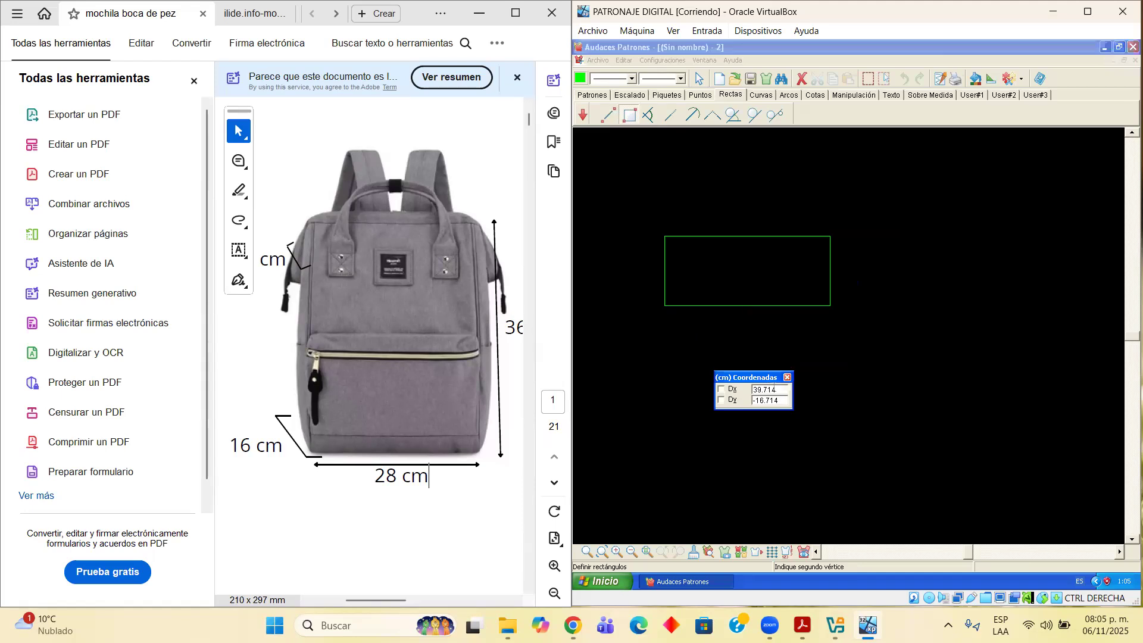
text(28)
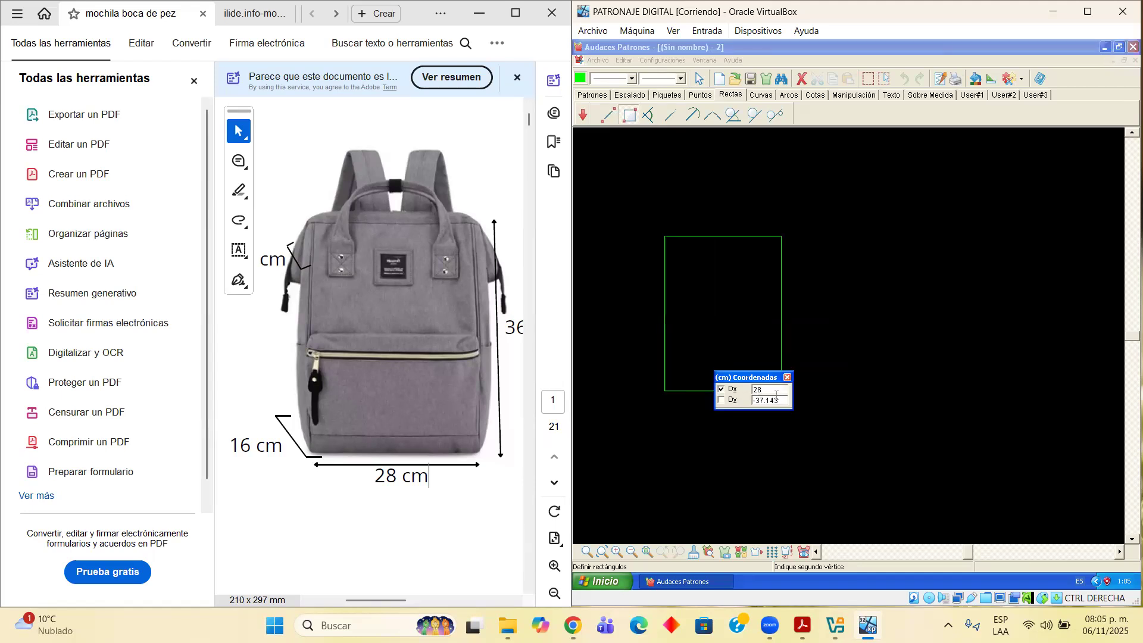
key(Tab)
text(-36)
key(Return)
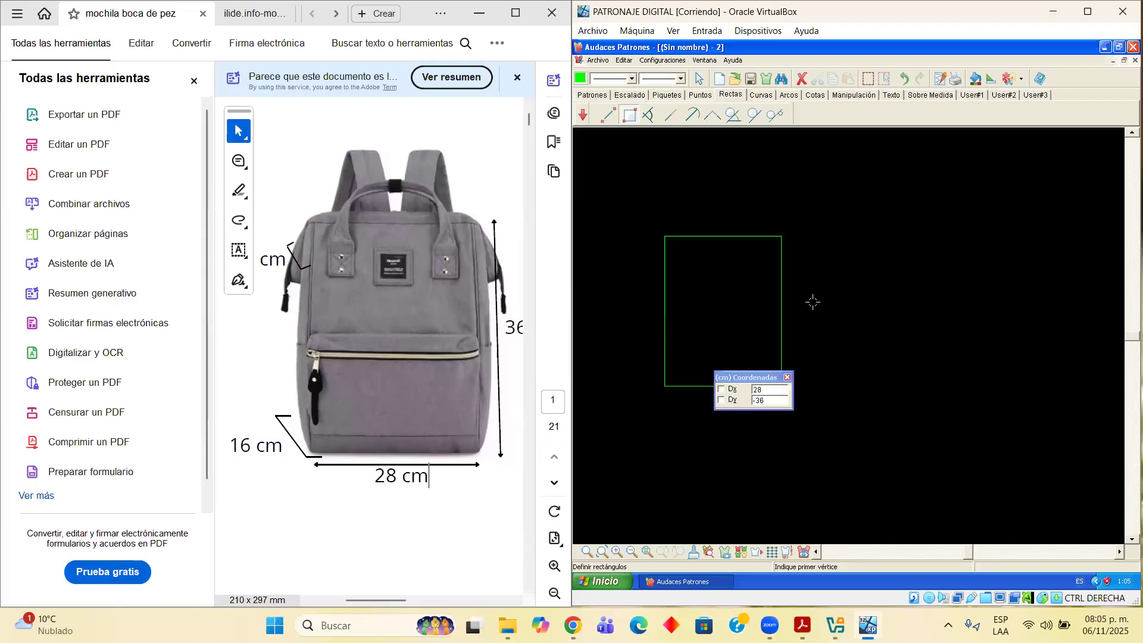
click(700, 79)
drag(753, 377, 857, 293)
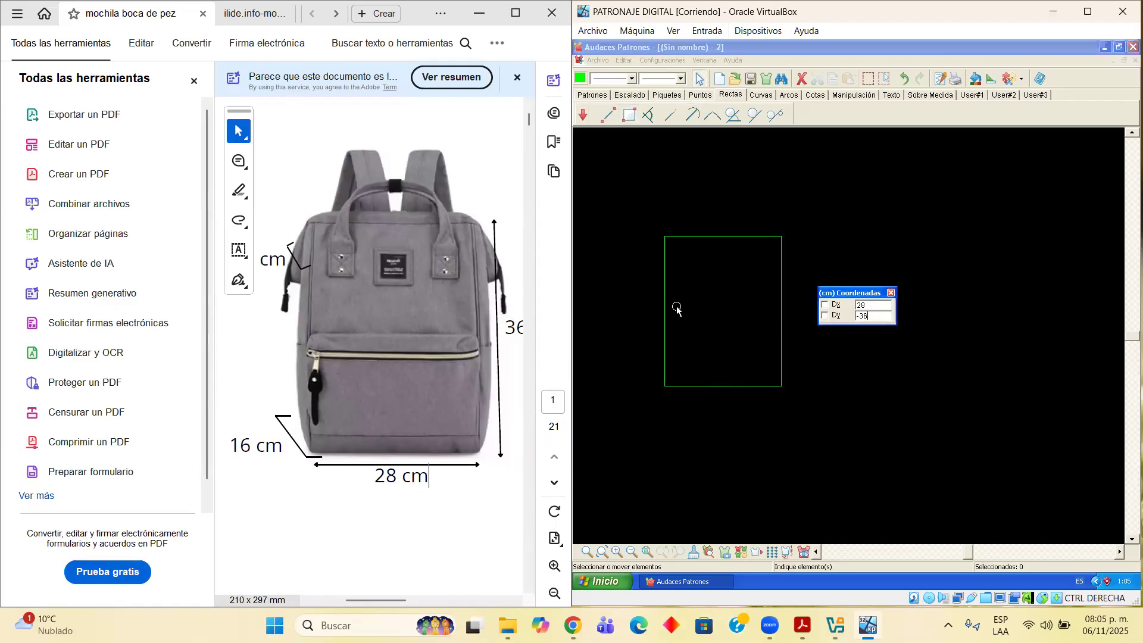
scroll(676, 307, up, 4)
drag(873, 291, 1031, 254)
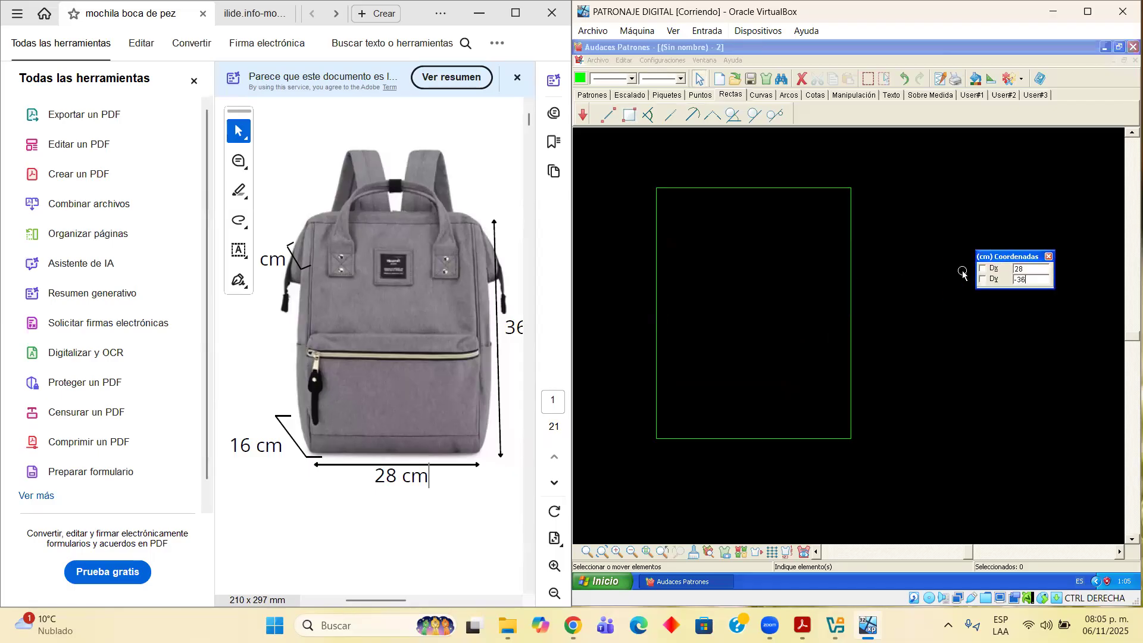
Place coordinate points on the two upper corners of the rectangle
click(700, 96)
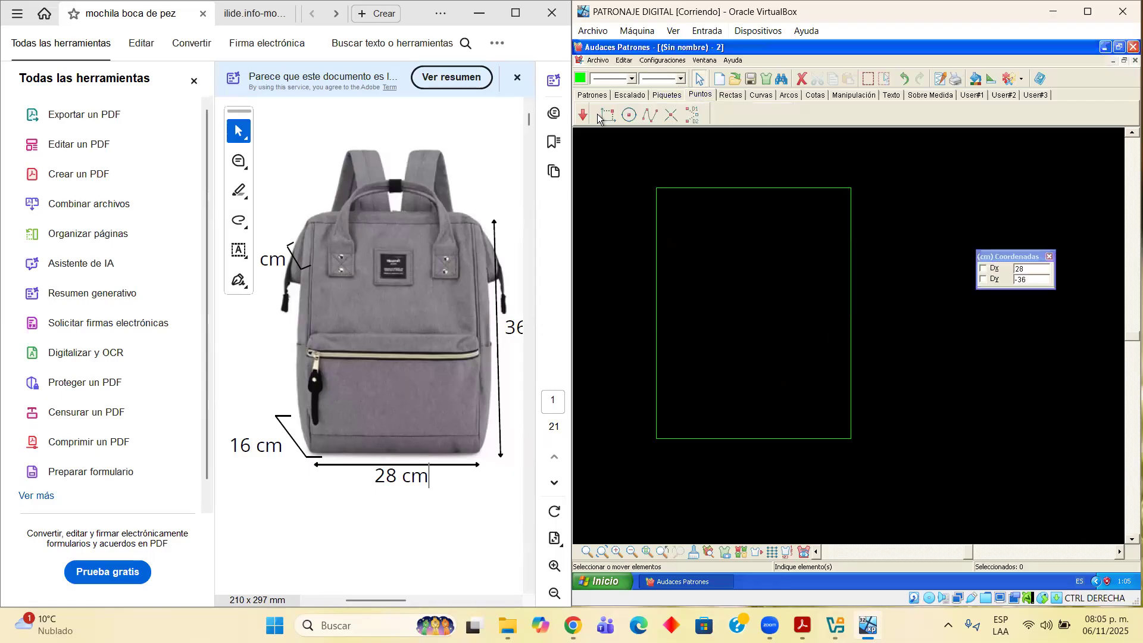
click(605, 118)
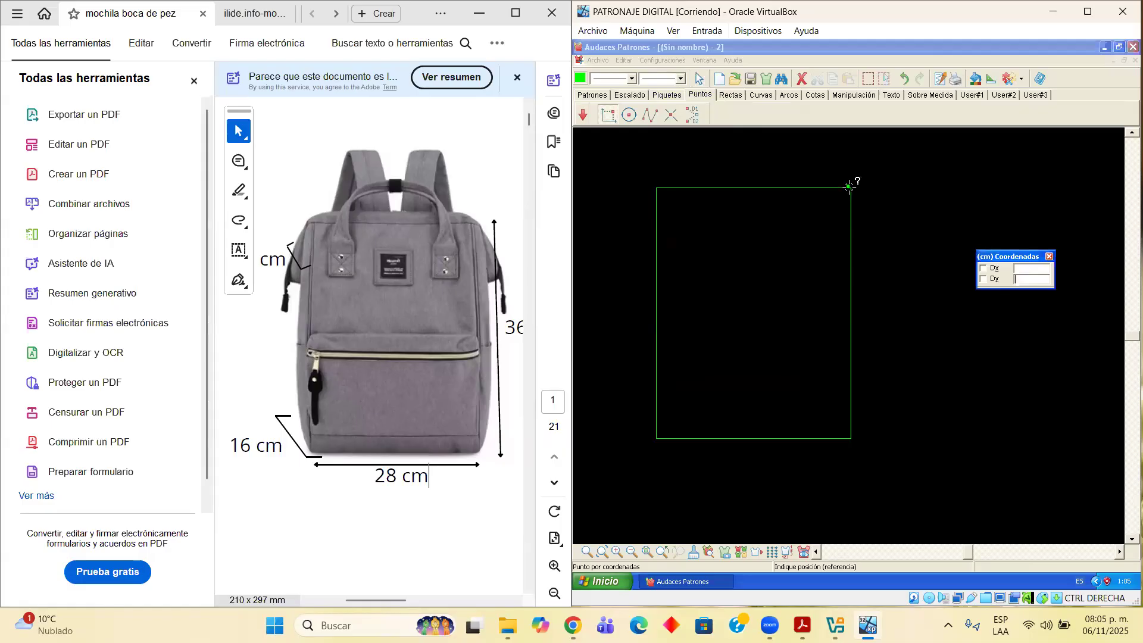
click(851, 178)
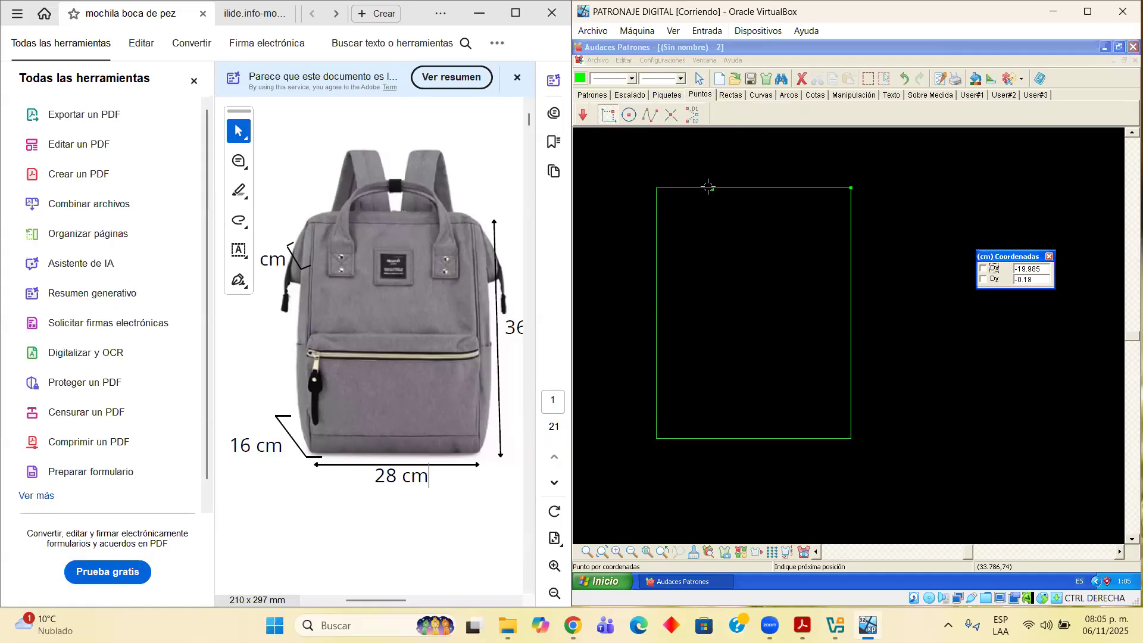
click(656, 187)
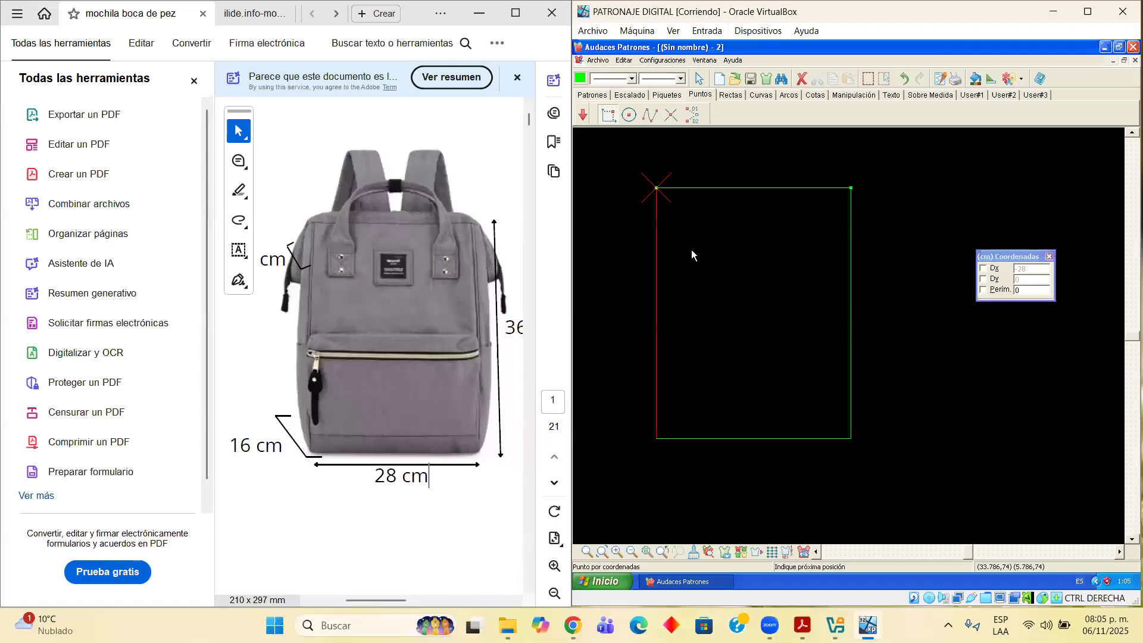
click(654, 186)
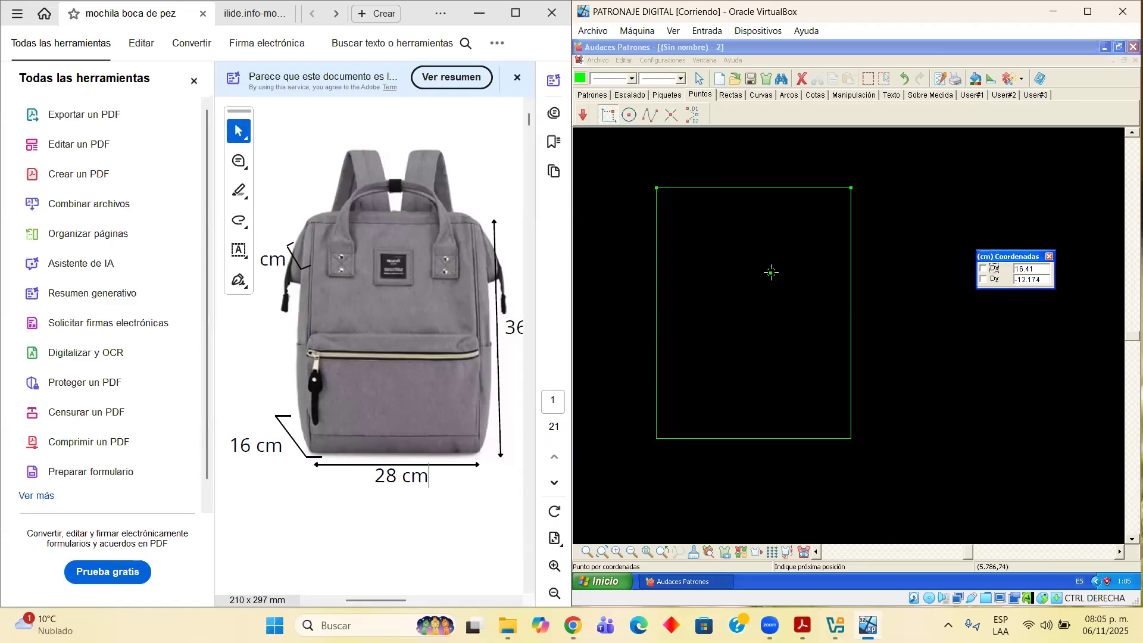
Place coordinate points on the two lower corners of the rectangle
click(658, 311)
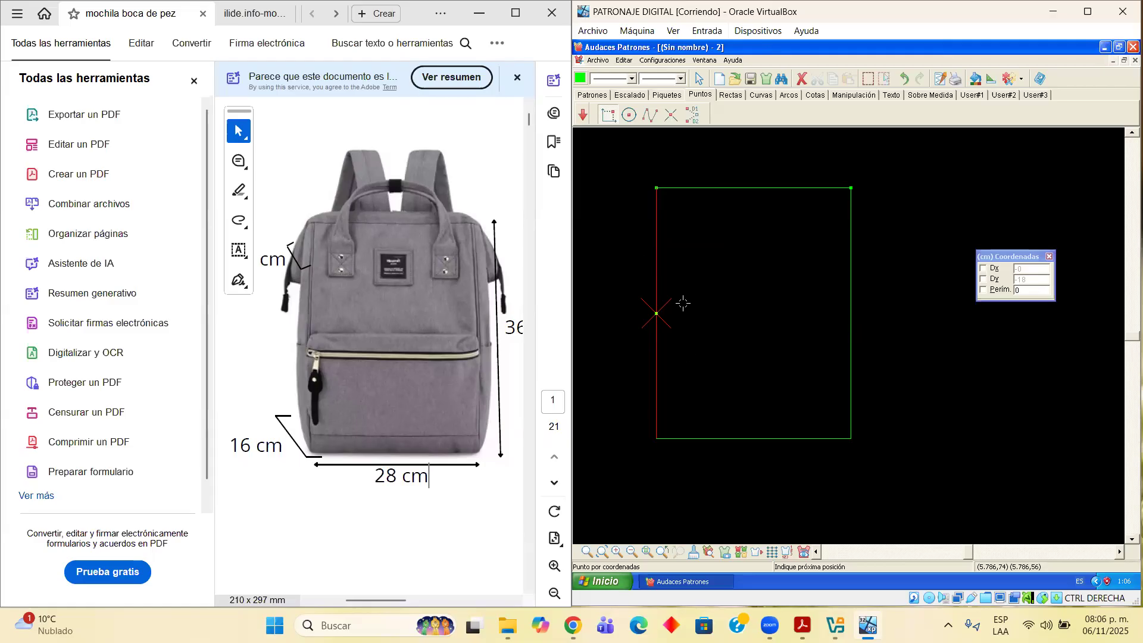
key(Escape)
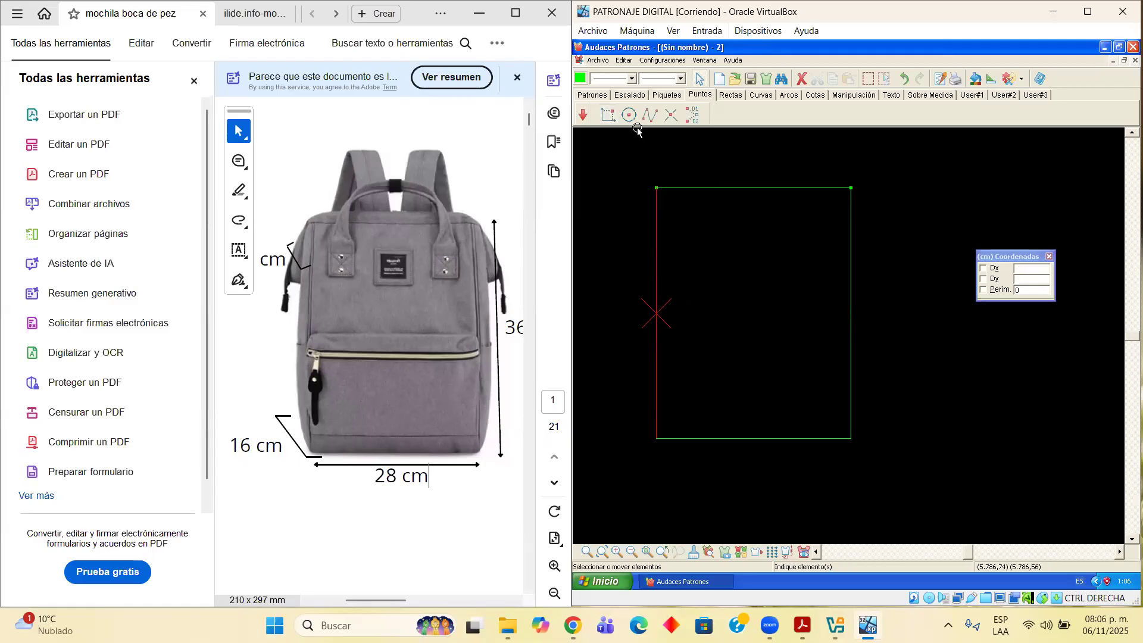
click(608, 114)
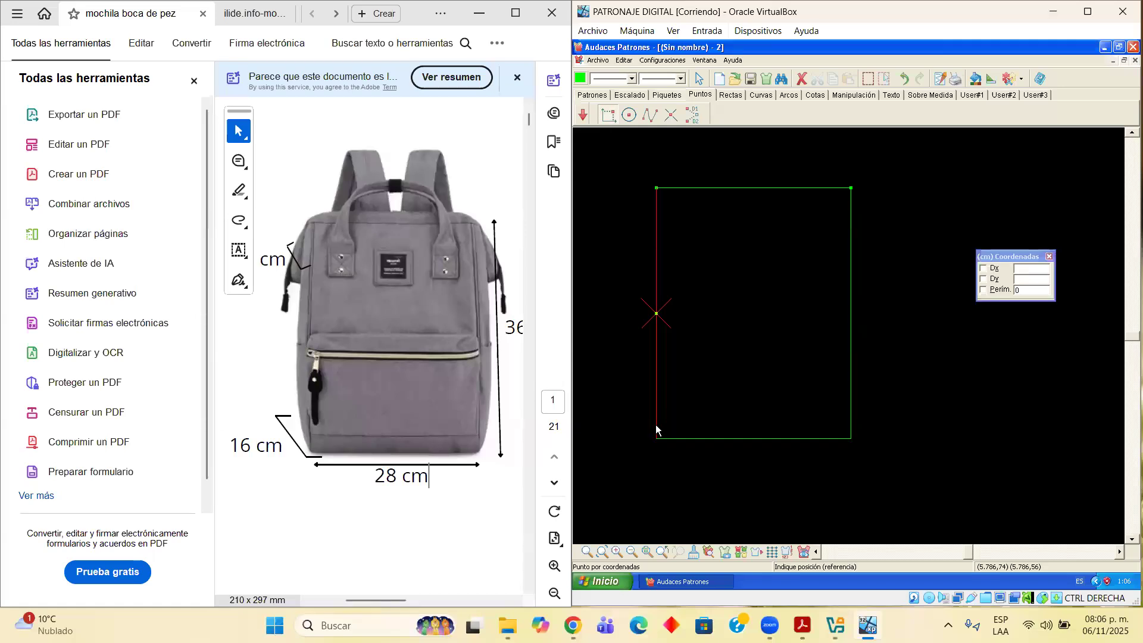
click(655, 454)
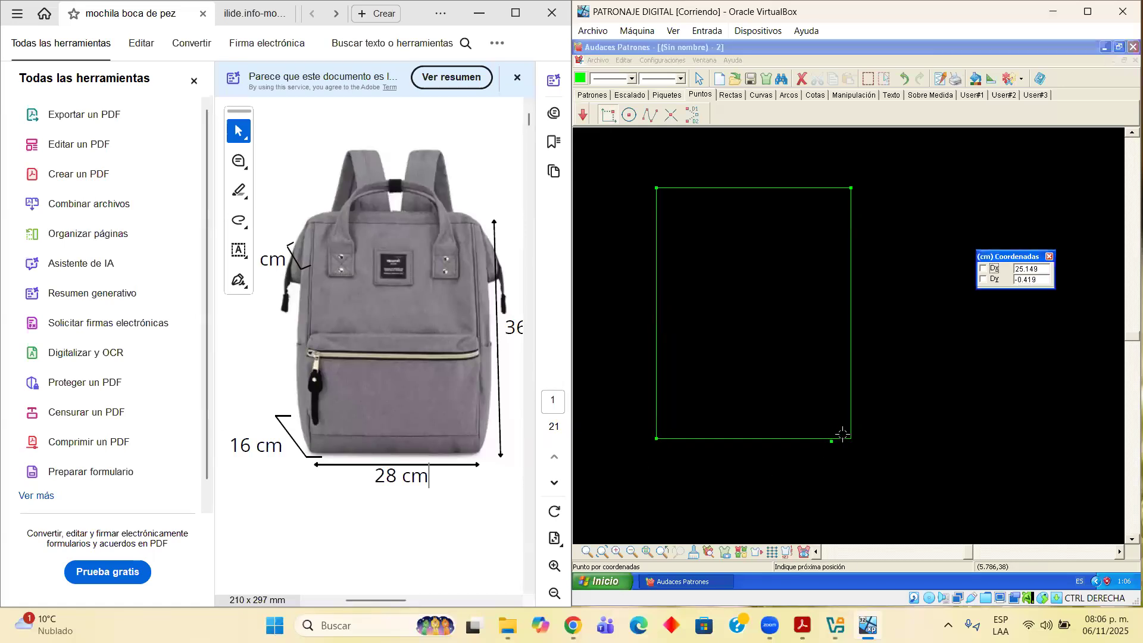
click(934, 453)
scroll(820, 387, down, 1)
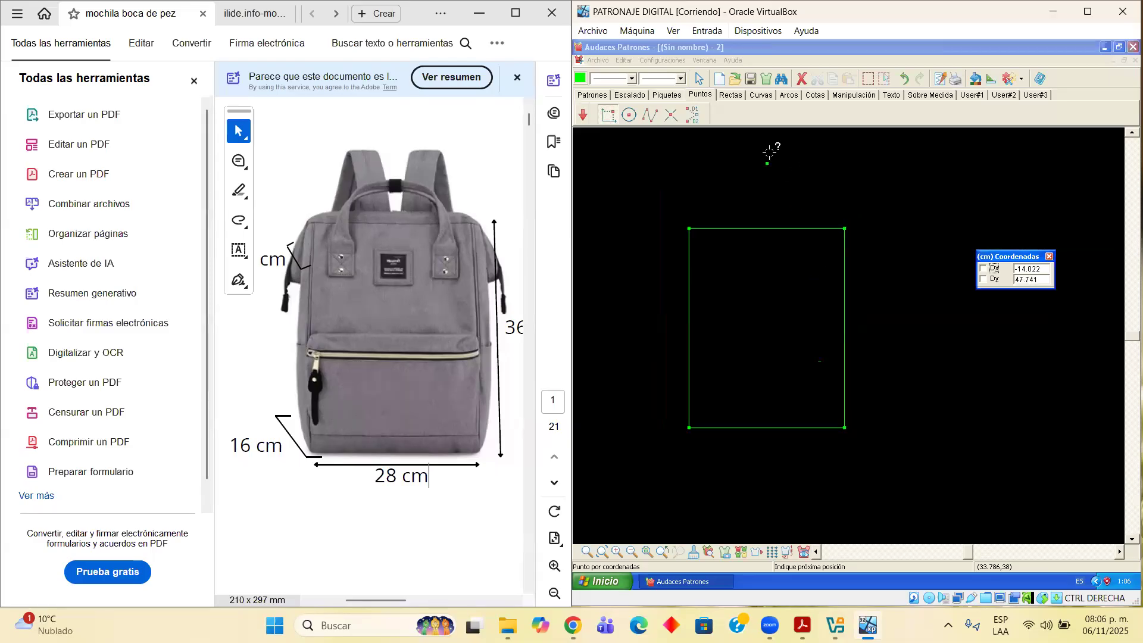
Label the rectangle with the text "POSTERIOR DE LA MOCHILA" at angle 0 and height 1 cm, placed inside it
click(891, 94)
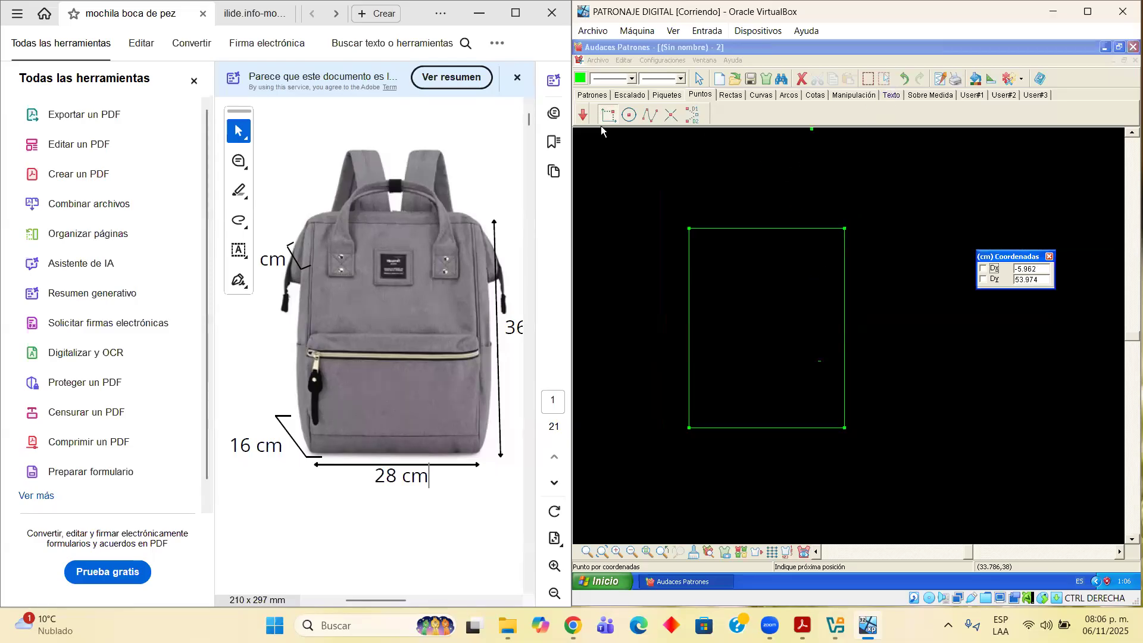
click(702, 327)
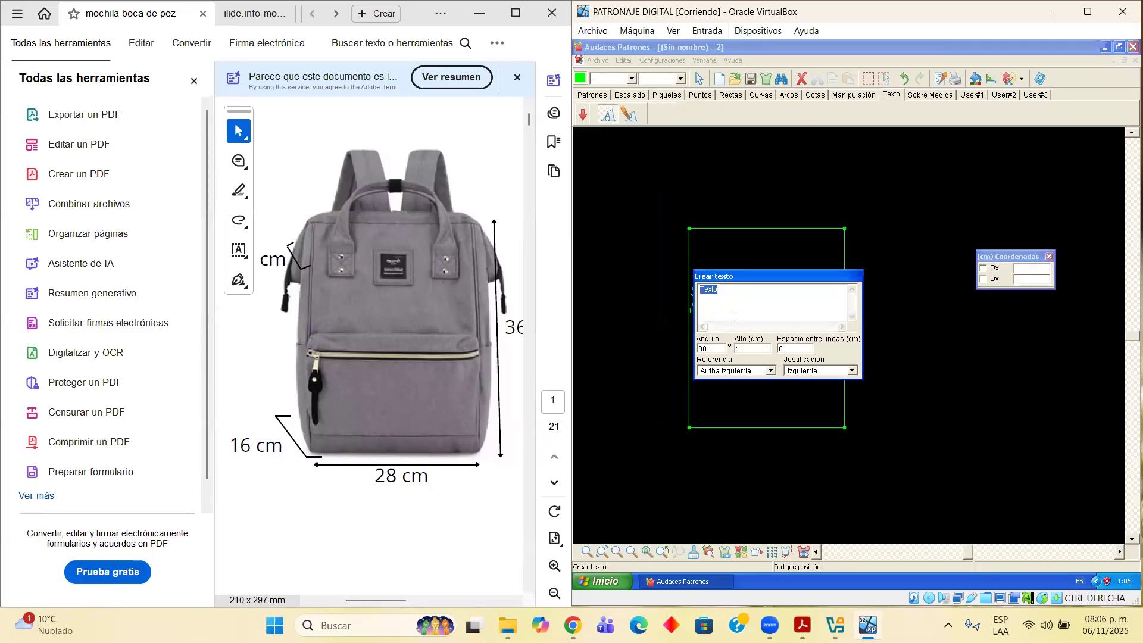
text(POSTERIOR DE LA MOCHILA)
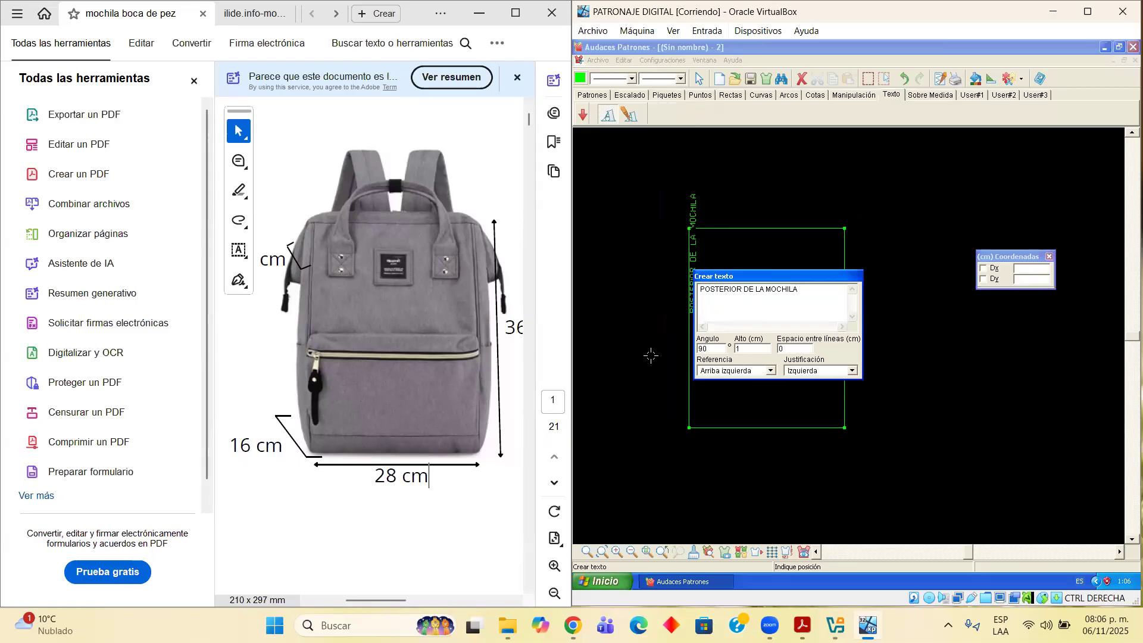
key(Tab)
text(0)
click(723, 328)
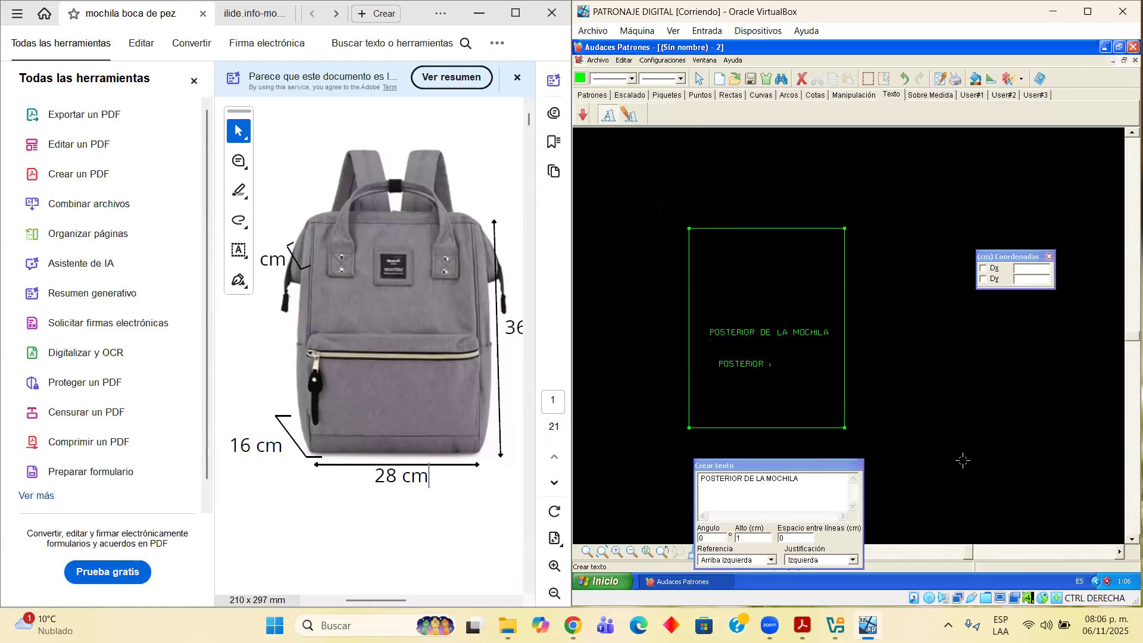
drag(728, 470, 660, 459)
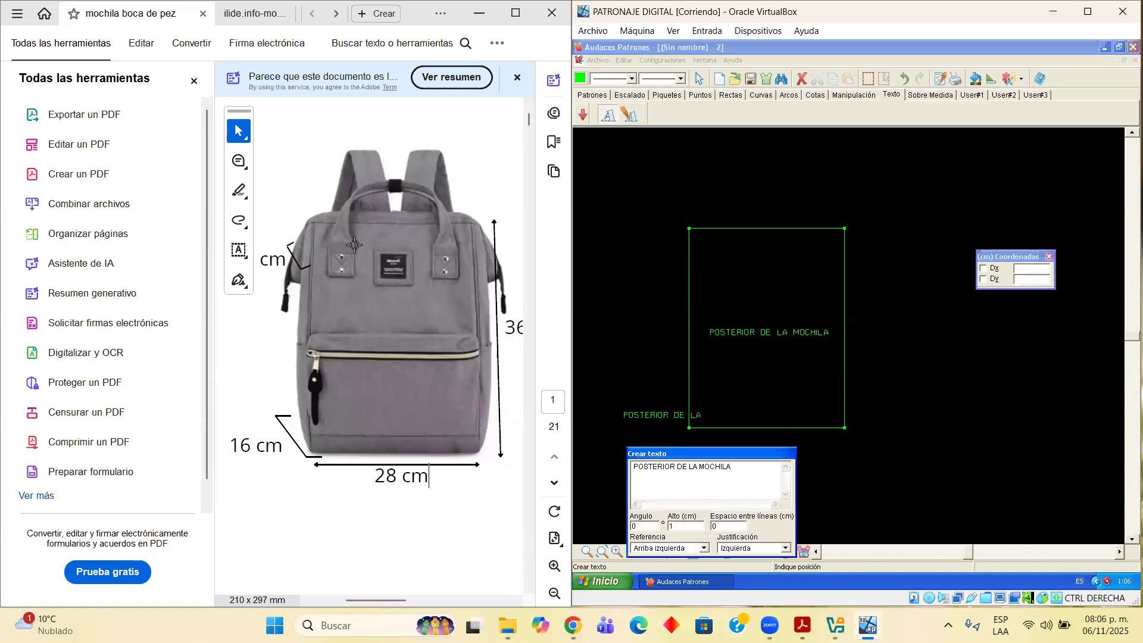
scroll(439, 408, up, 1)
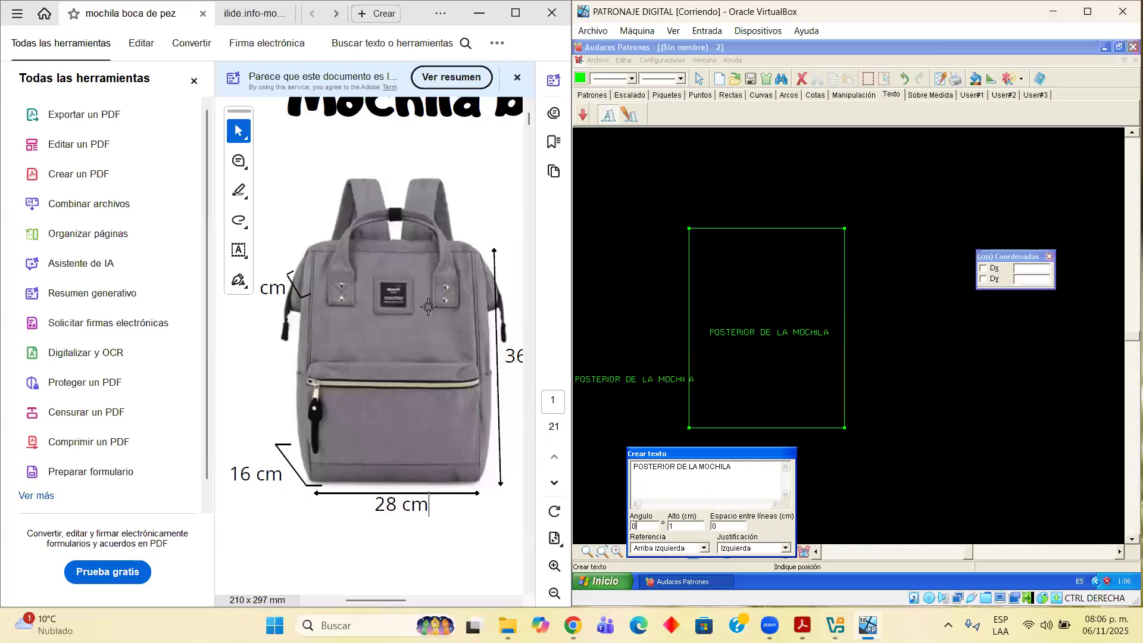
click(517, 598)
click(517, 598)
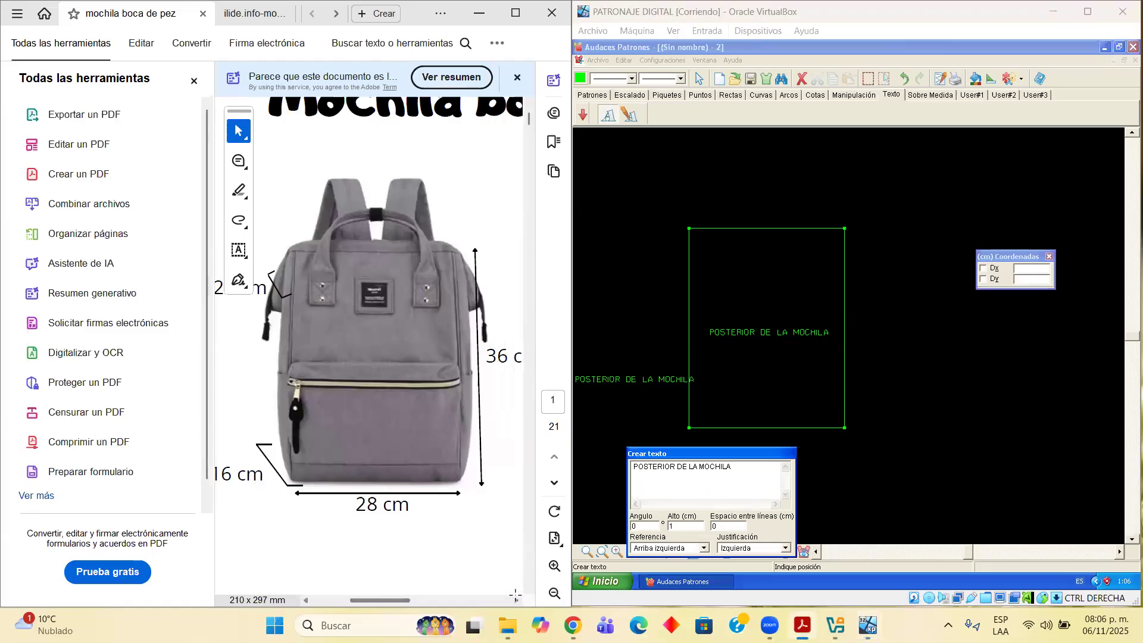
click(649, 381)
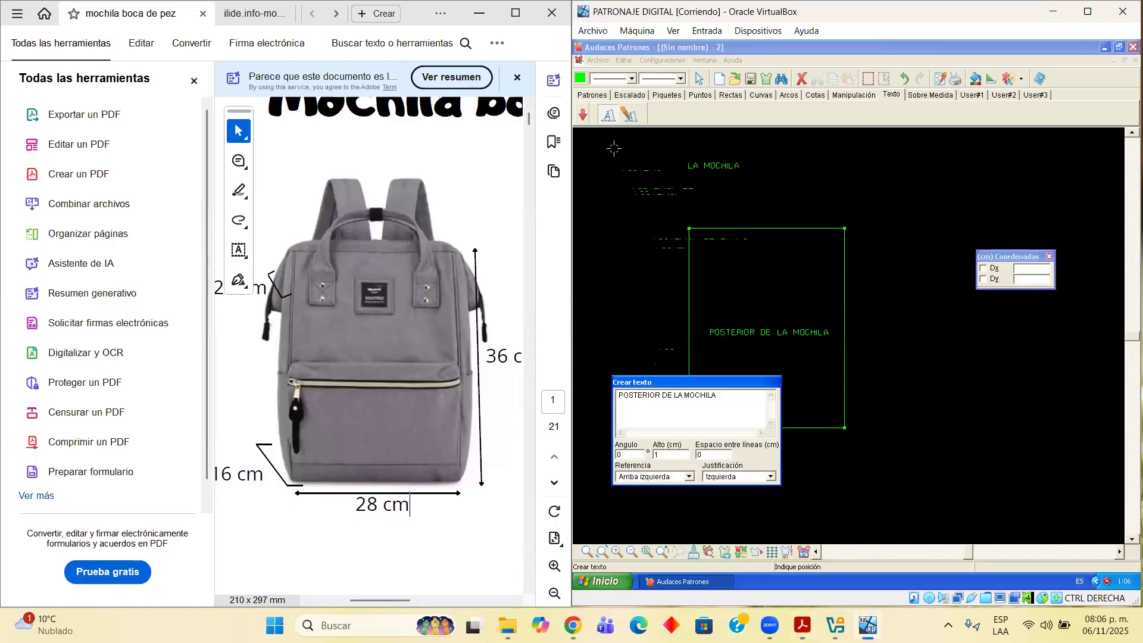
click(698, 78)
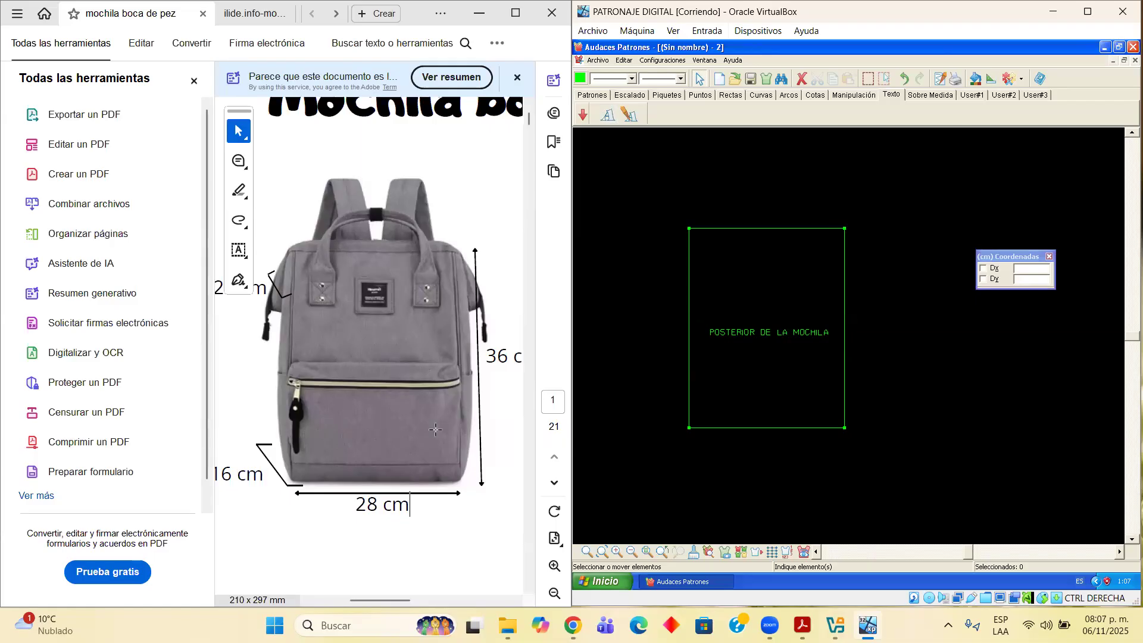
Duplicate the rectangle with its corner points and label beside the original, and delete the label from the copy
drag(654, 198, 867, 459)
key(ctrl+c)
key(ctrl+v)
drag(882, 236, 993, 226)
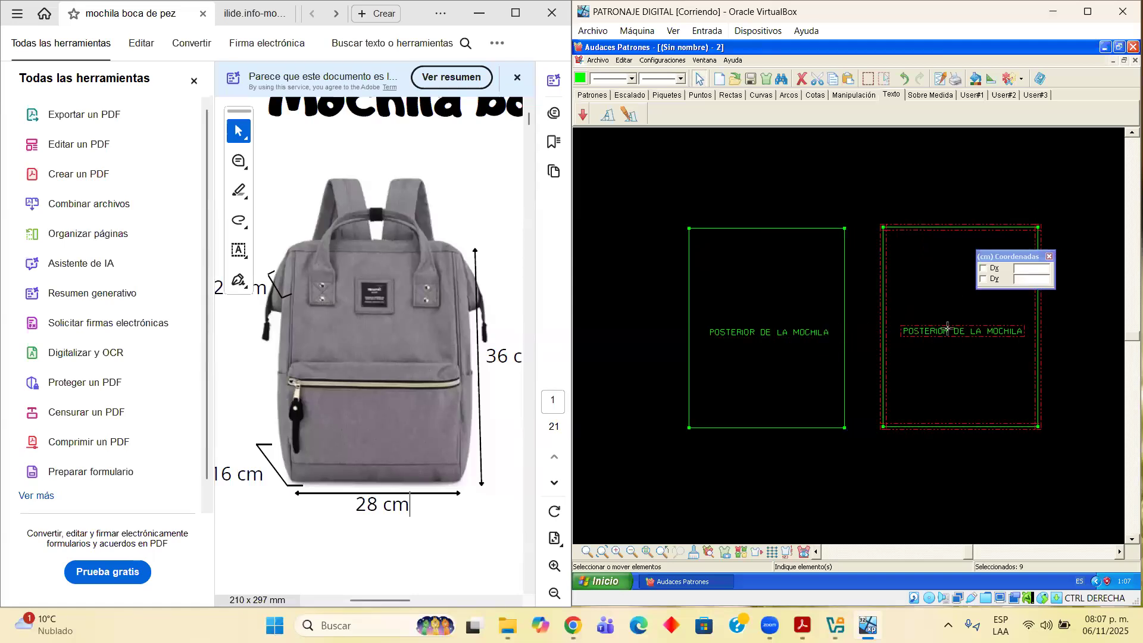
click(942, 327)
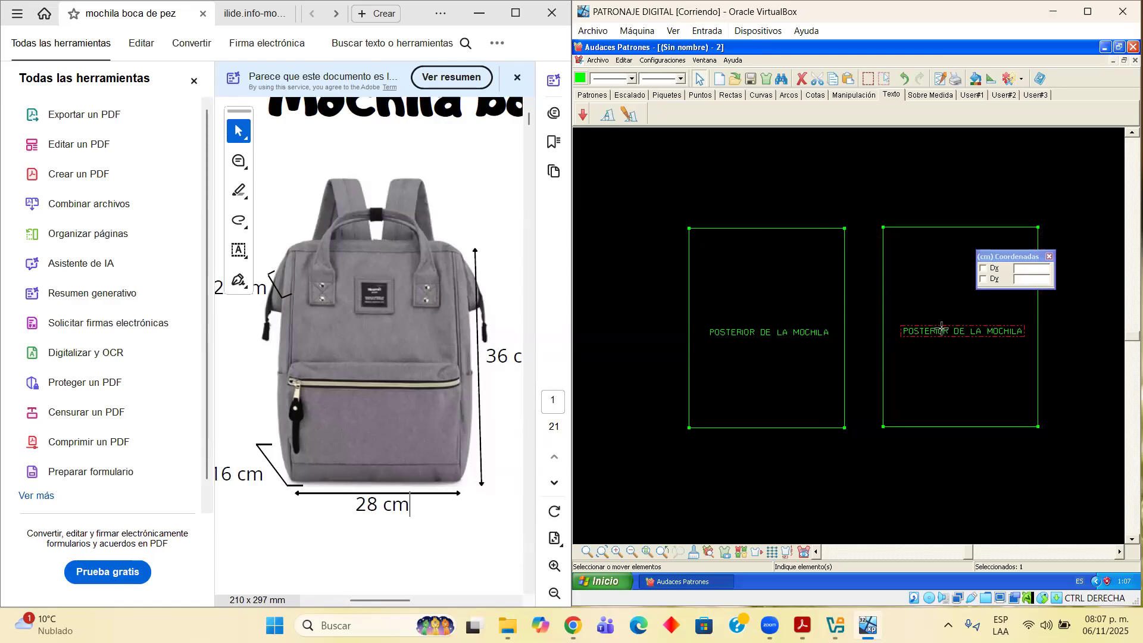
key(Delete)
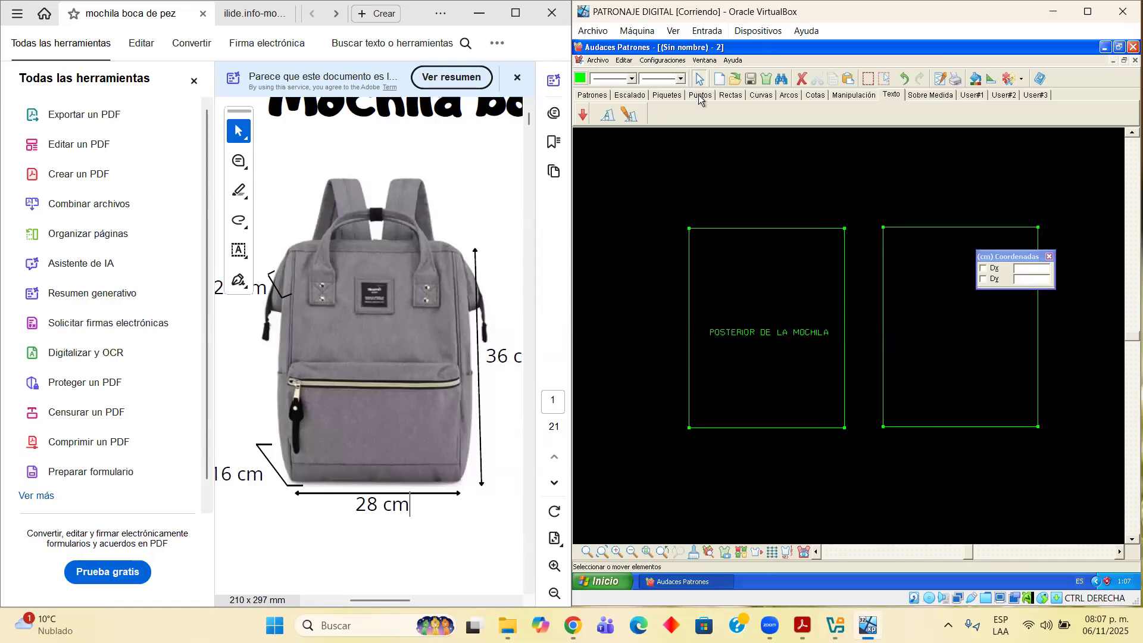
Label the copied rectangle "DELANTERA DE LA MOCHILA" near its upper edge, and move the coordinates box clear of the piece
click(888, 95)
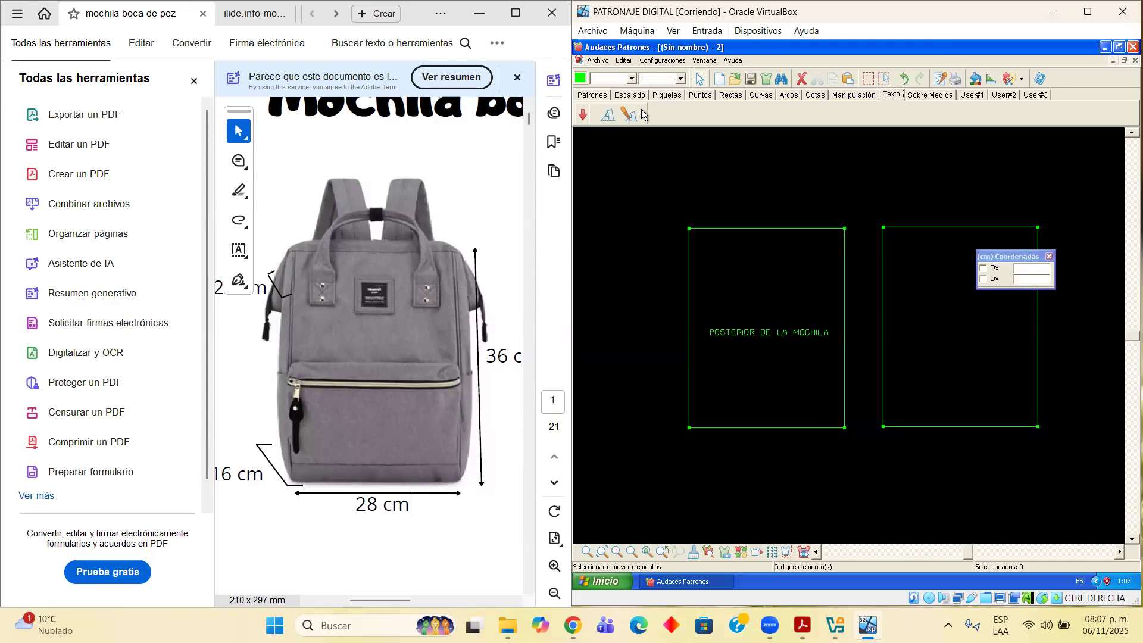
click(629, 119)
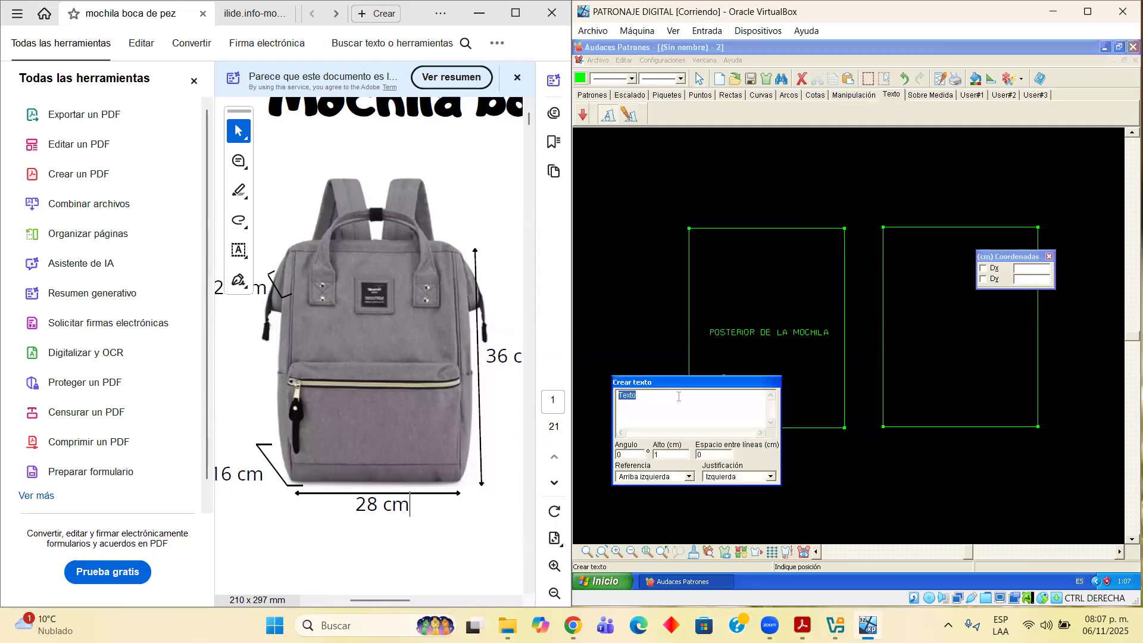
text(DELANTERA DE LA MOCHILA)
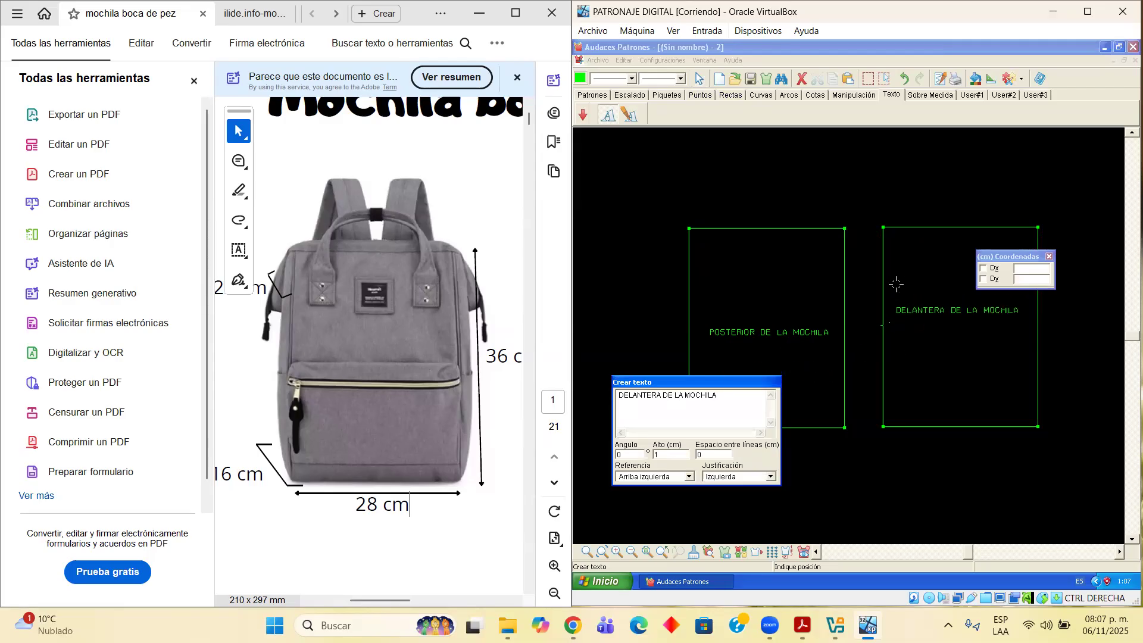
click(897, 263)
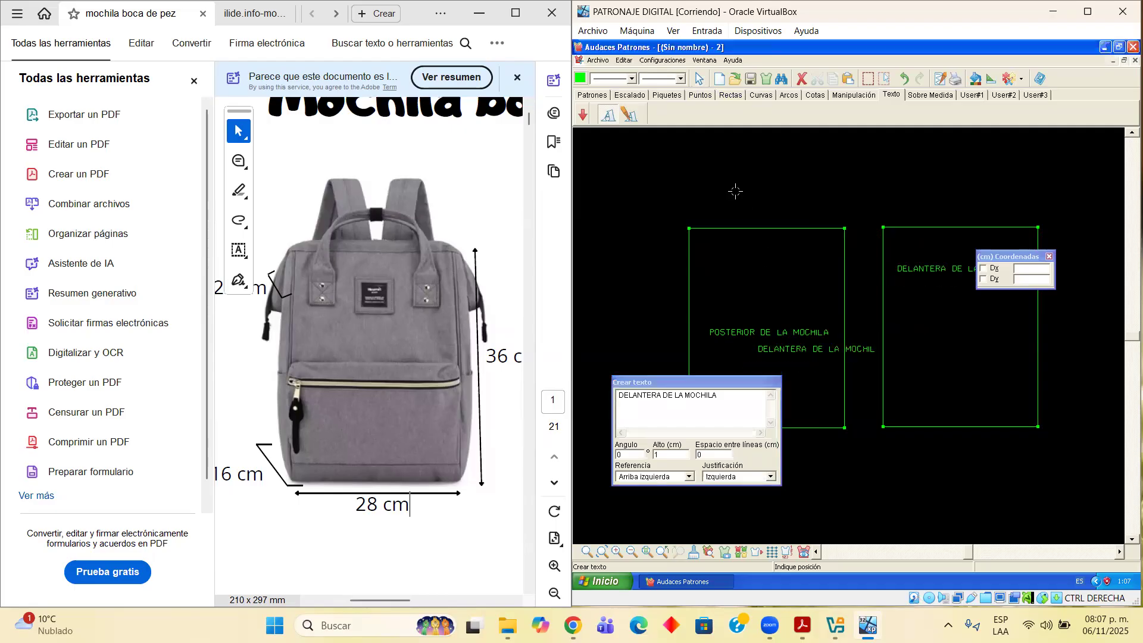
click(698, 79)
drag(1020, 257, 734, 471)
click(1116, 552)
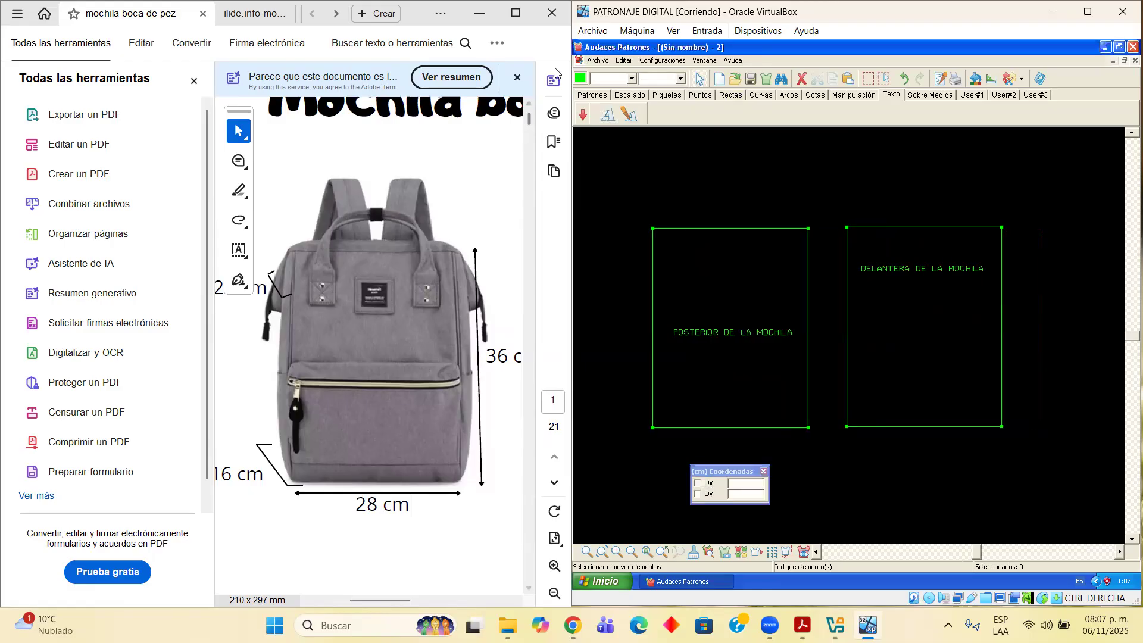
Outline the backpack's upper front panel in red on the reference photo, and mark the lower pocket's corners and bottom edge
key(alt)
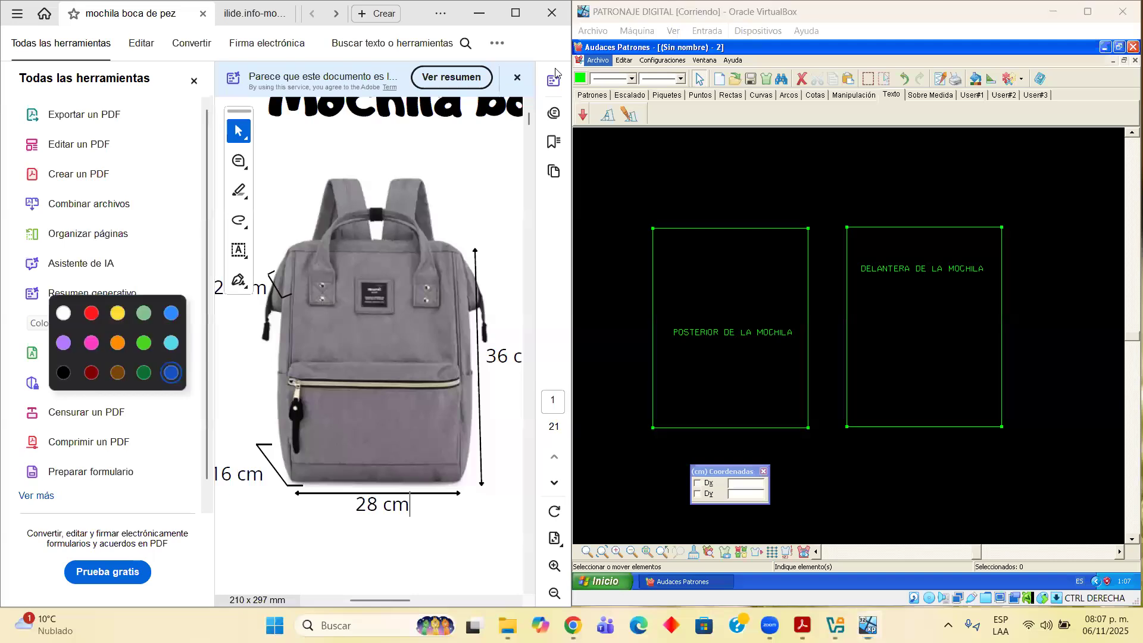
mouse_move(296, 262)
mouse_down()
mouse_move(303, 352)
mouse_move(404, 353)
mouse_up()
mouse_move(447, 264)
mouse_down()
mouse_move(330, 258)
mouse_move(301, 312)
mouse_up()
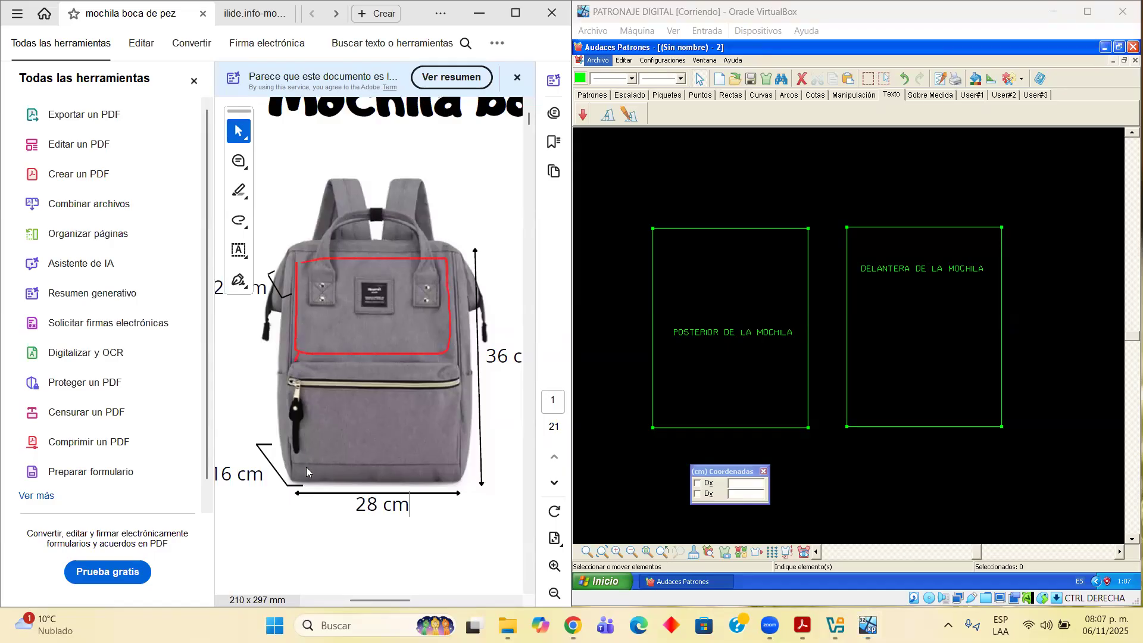
drag(300, 470, 450, 475)
mouse_move(456, 363)
mouse_down()
mouse_move(453, 374)
mouse_move(458, 365)
mouse_up()
drag(455, 464, 457, 459)
drag(296, 470, 294, 460)
drag(288, 363, 294, 368)
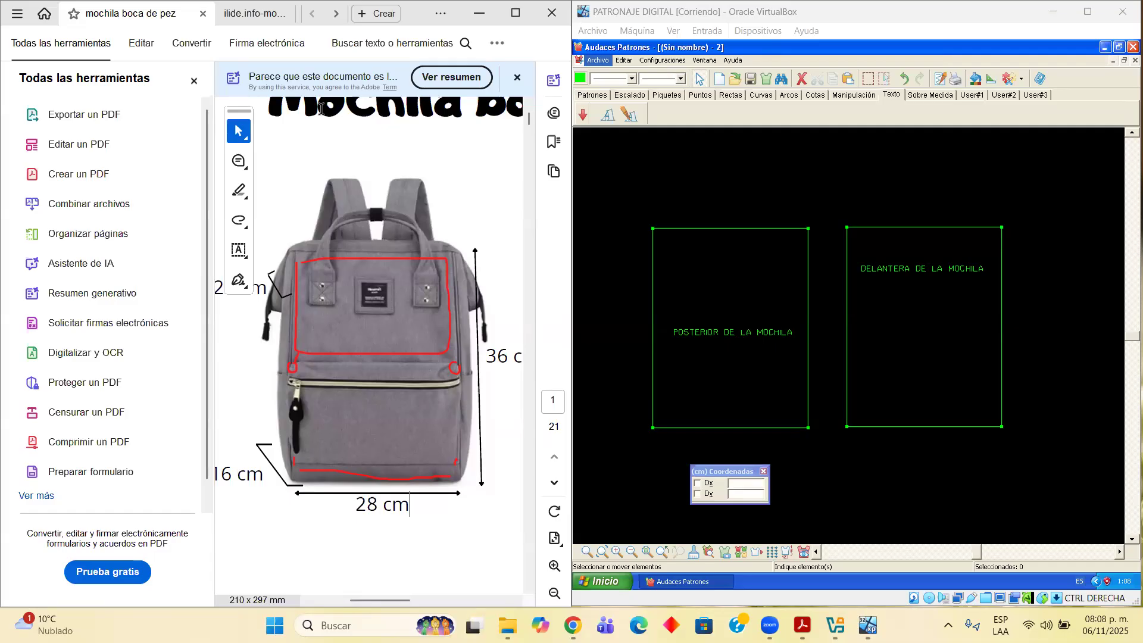
Place a coordinate point on the midpoint of the bottom edge of the DELANTERA rectangle
click(1116, 554)
scroll(803, 368, up, 2)
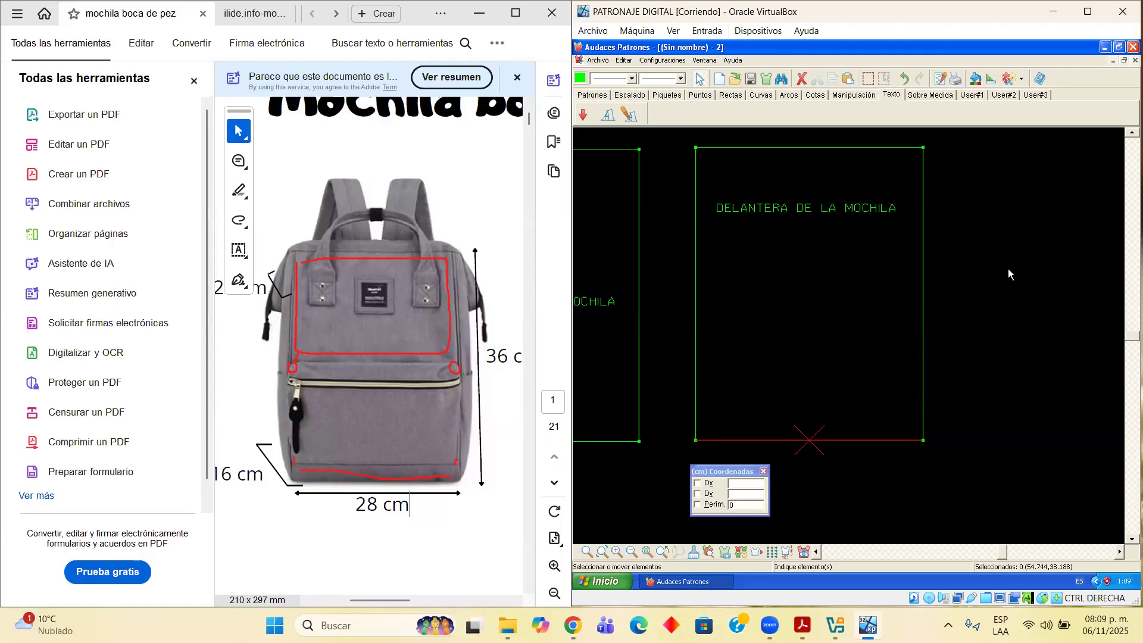
click(699, 95)
click(608, 114)
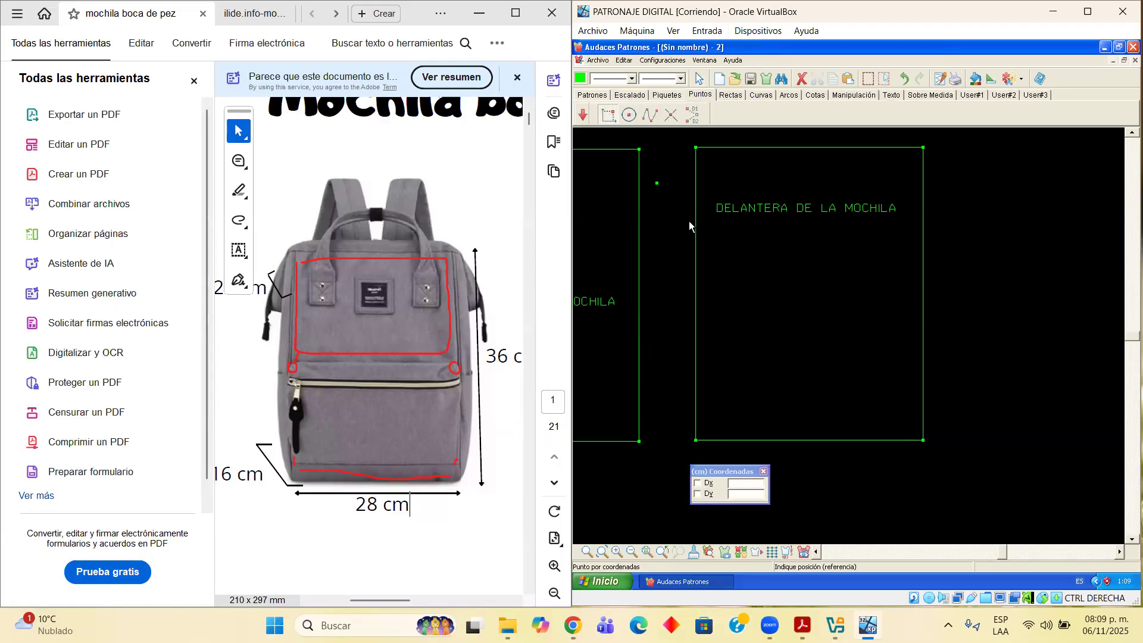
click(816, 441)
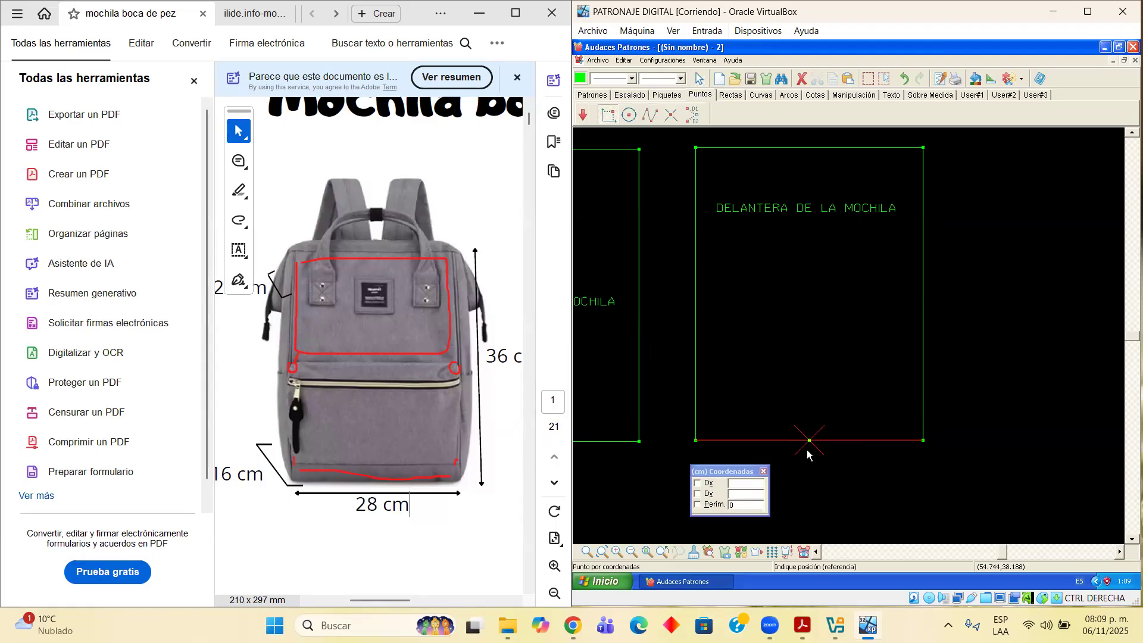
click(809, 454)
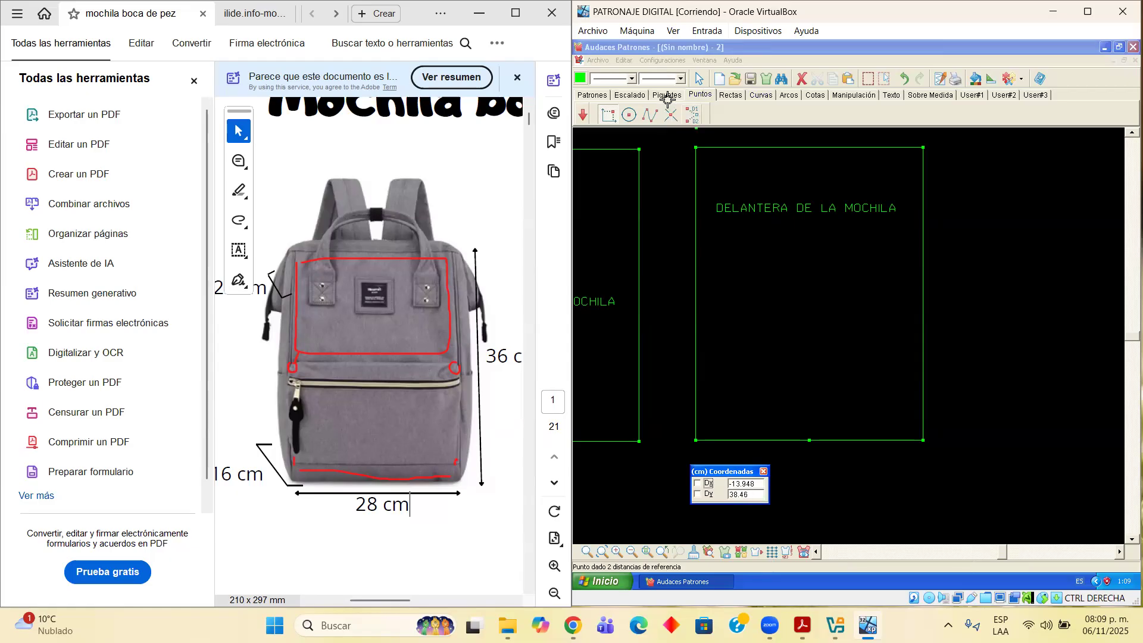
Start a two-point line at the bottom edge's midpoint, with a horizontal offset of 0 and a vertical distance of 25 cm
click(728, 95)
click(608, 115)
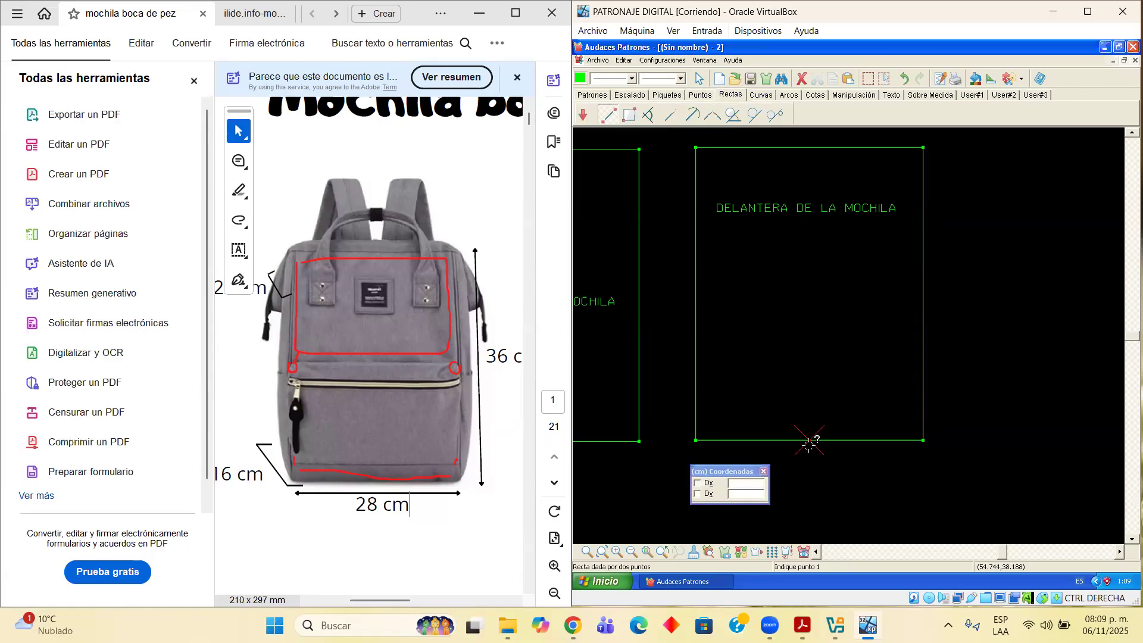
click(809, 440)
drag(721, 475, 727, 359)
click(708, 381)
text(25)
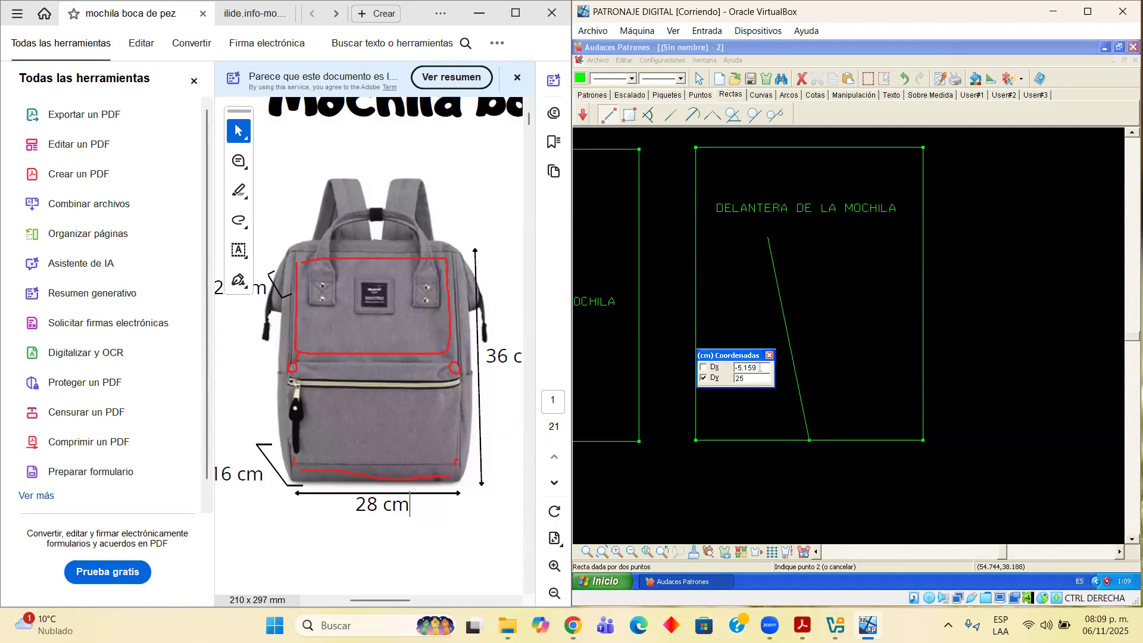
drag(757, 368, 728, 365)
text(0)
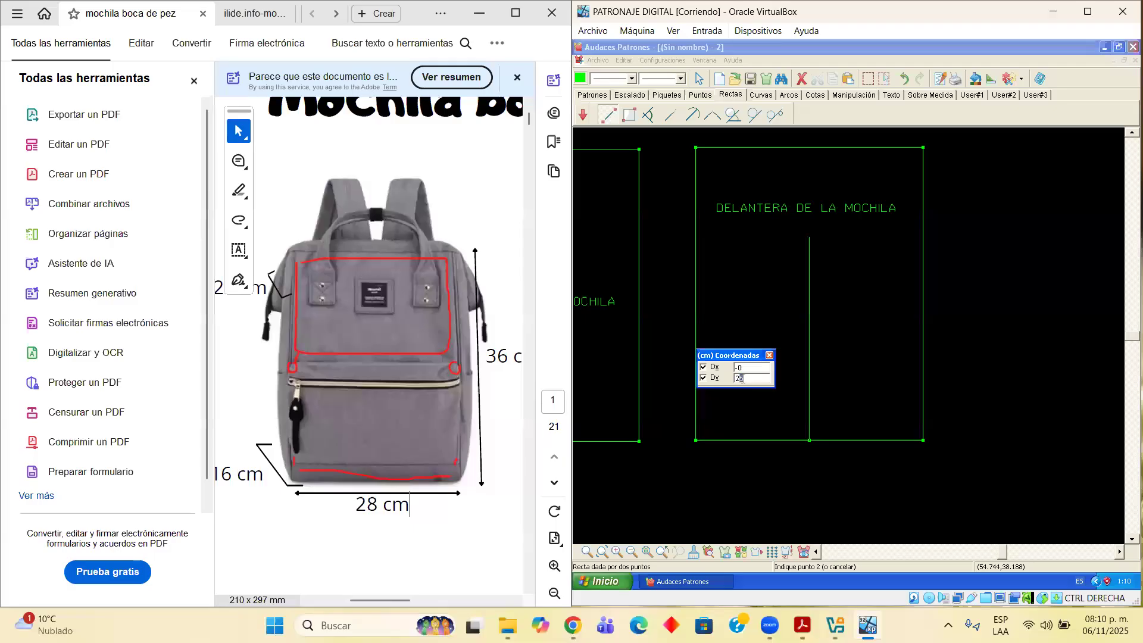
Set the centre line's vertical distance to 18 cm, finish it upward, and place a coordinate point on its upper end
text(0)
key(BackSpace)
key(BackSpace)
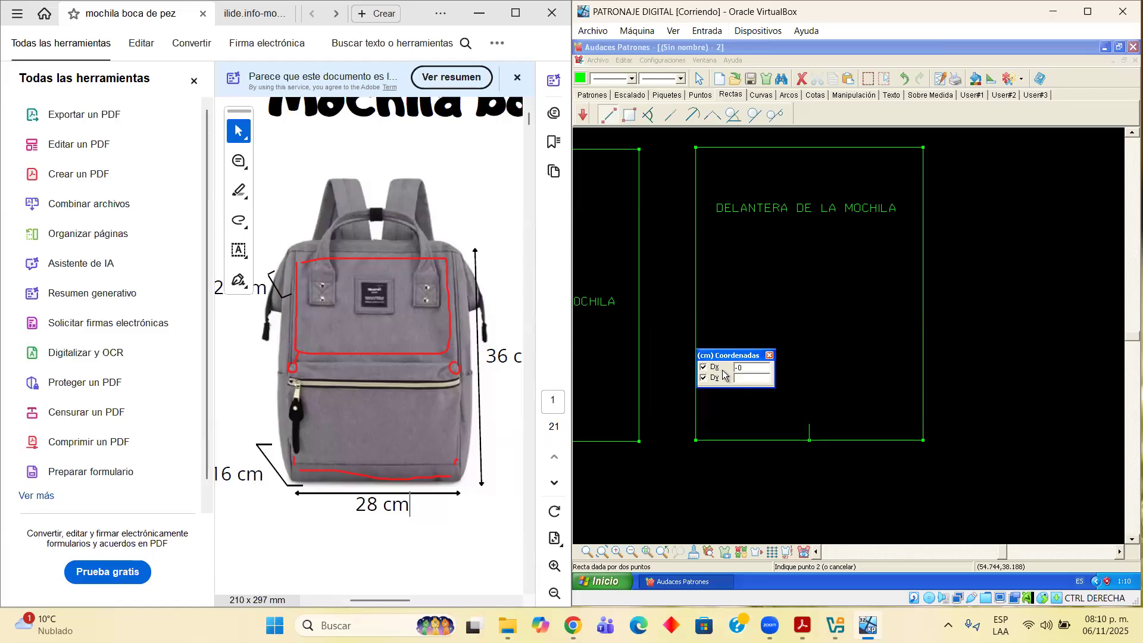
text(18)
key(Return)
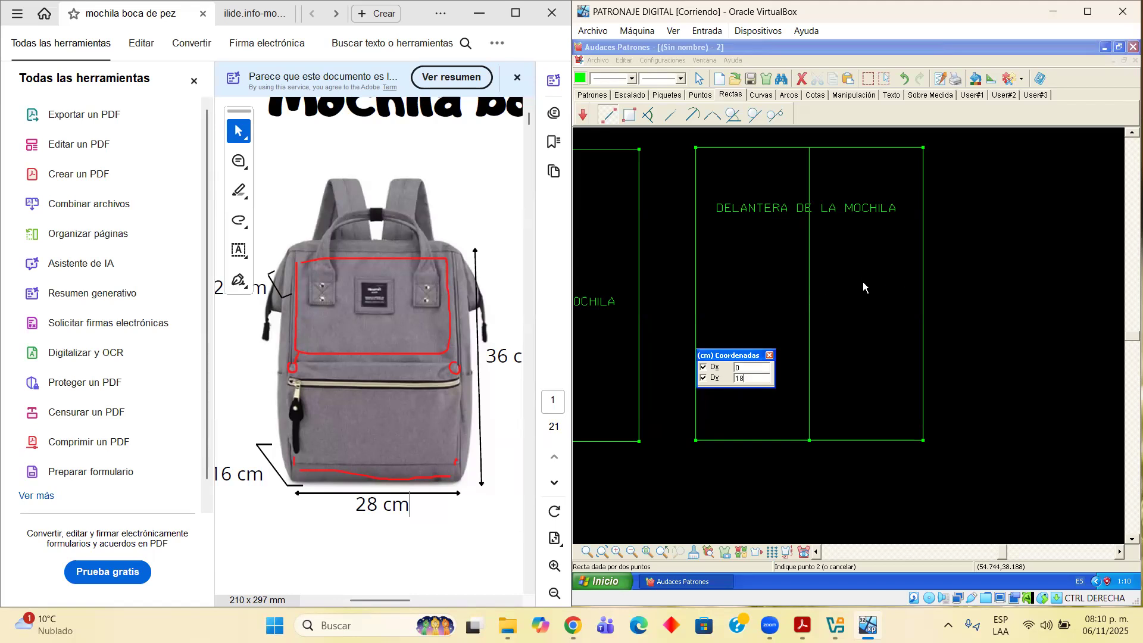
click(945, 345)
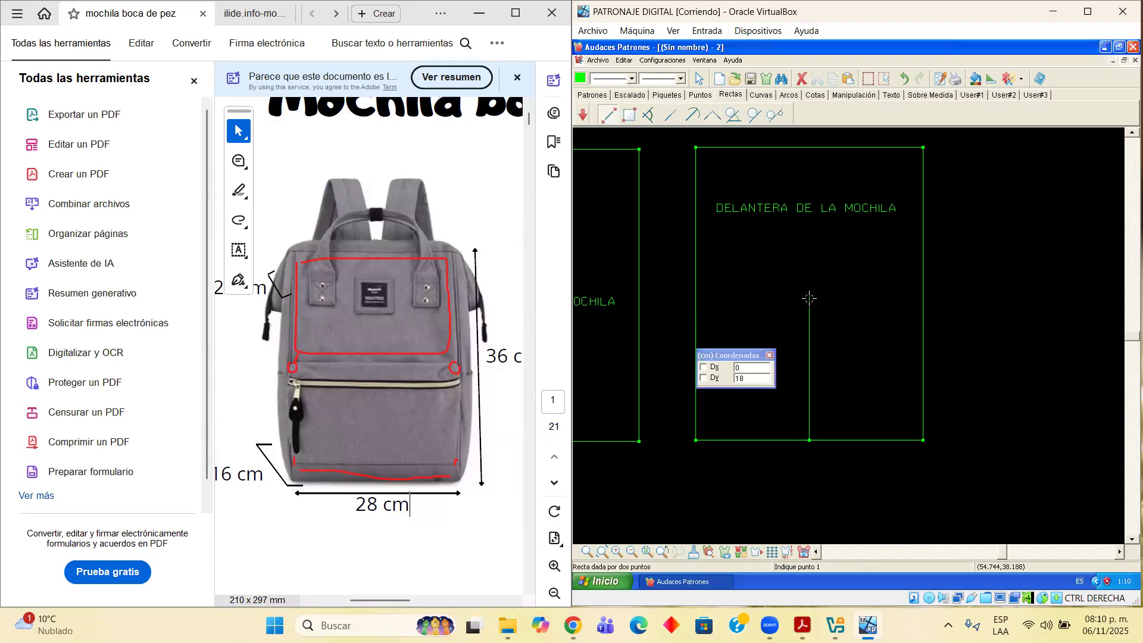
click(701, 94)
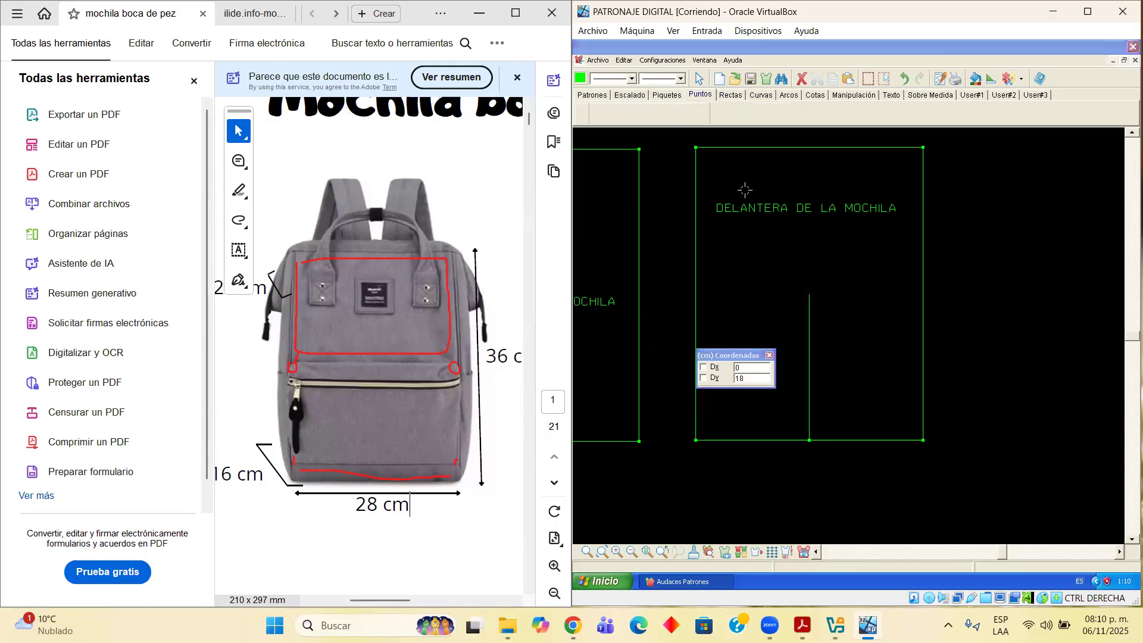
click(809, 290)
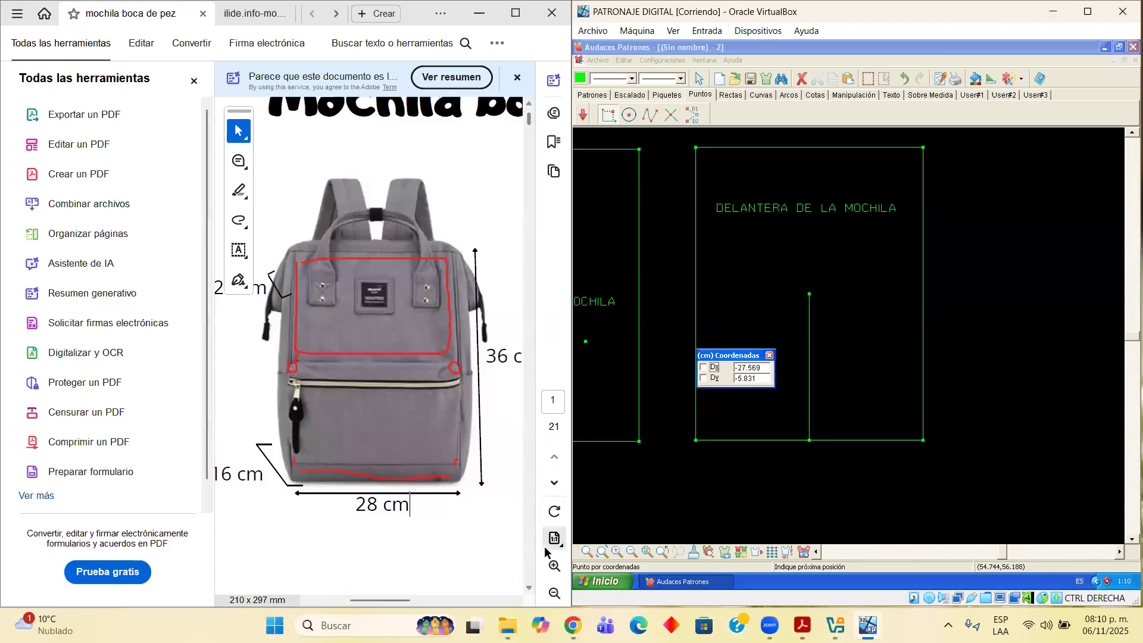
Clear the red outlines from the reference PDF and return to the front backpack photo on page 1 at 100% zoom
click(554, 564)
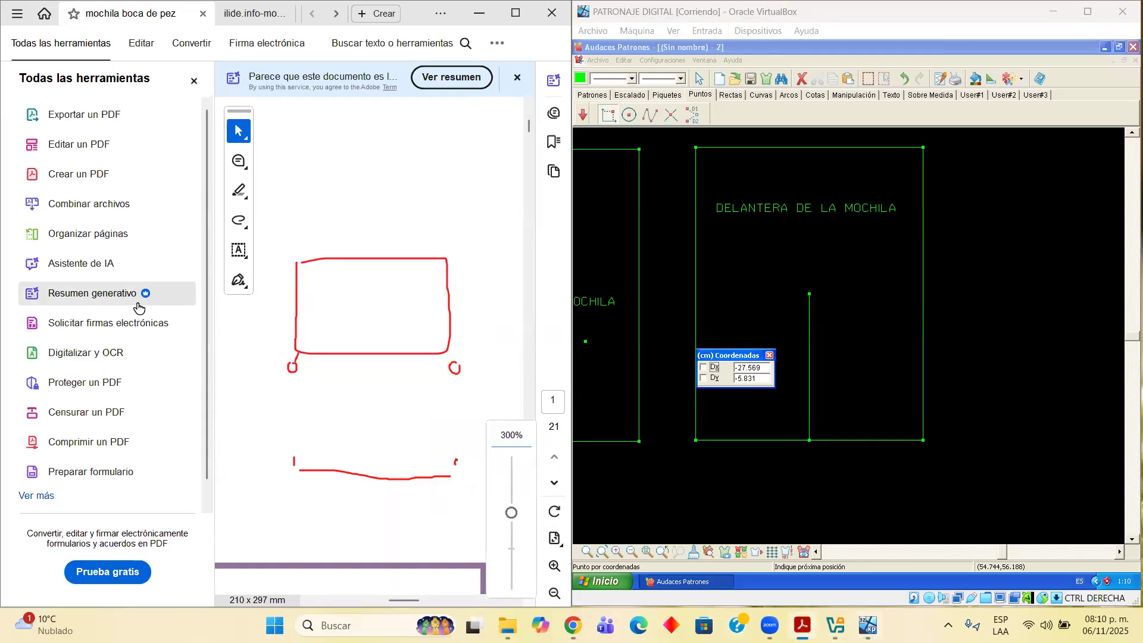
mouse_move(286, 272)
mouse_down()
mouse_move(260, 393)
mouse_move(499, 358)
mouse_move(457, 459)
mouse_move(354, 467)
mouse_move(291, 454)
mouse_up()
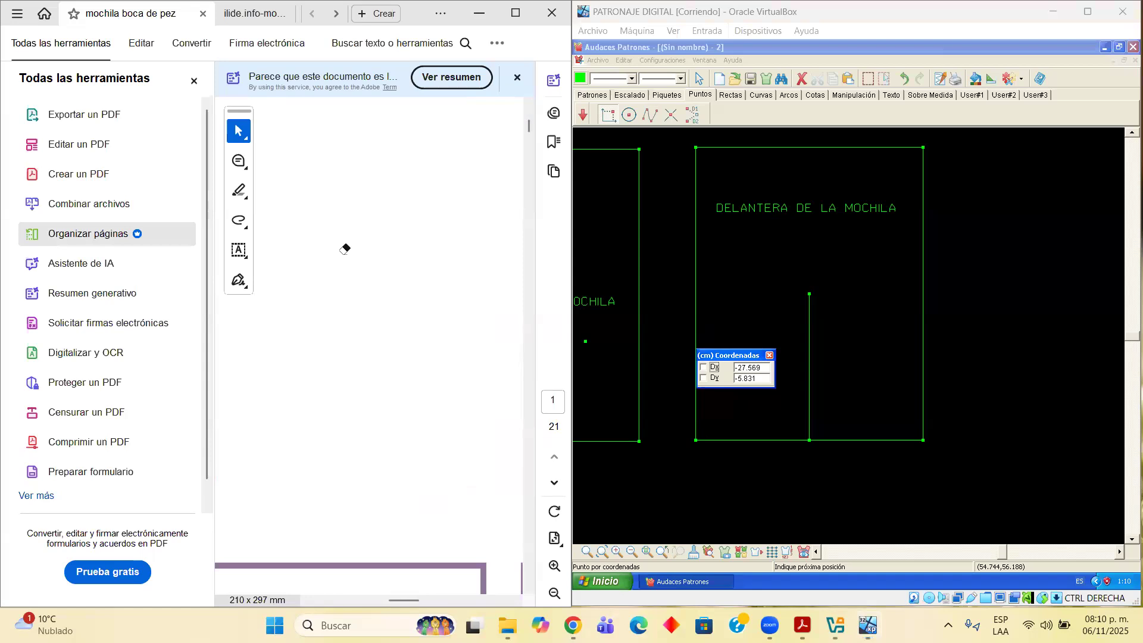
scroll(369, 345, down, 5)
scroll(369, 345, down, 10)
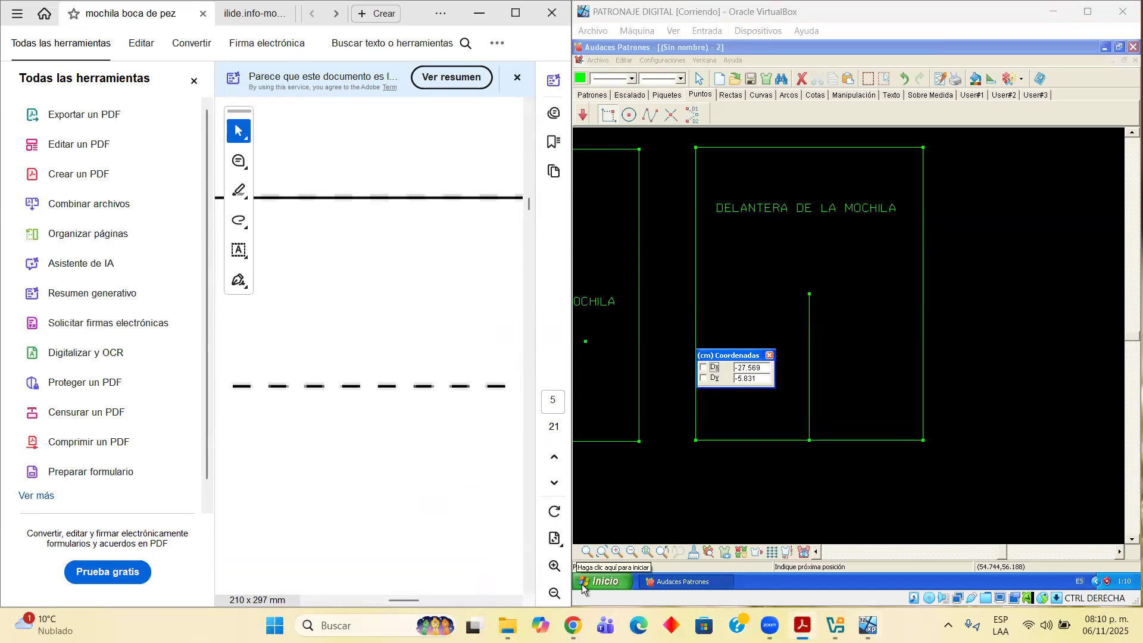
click(553, 593)
click(553, 593)
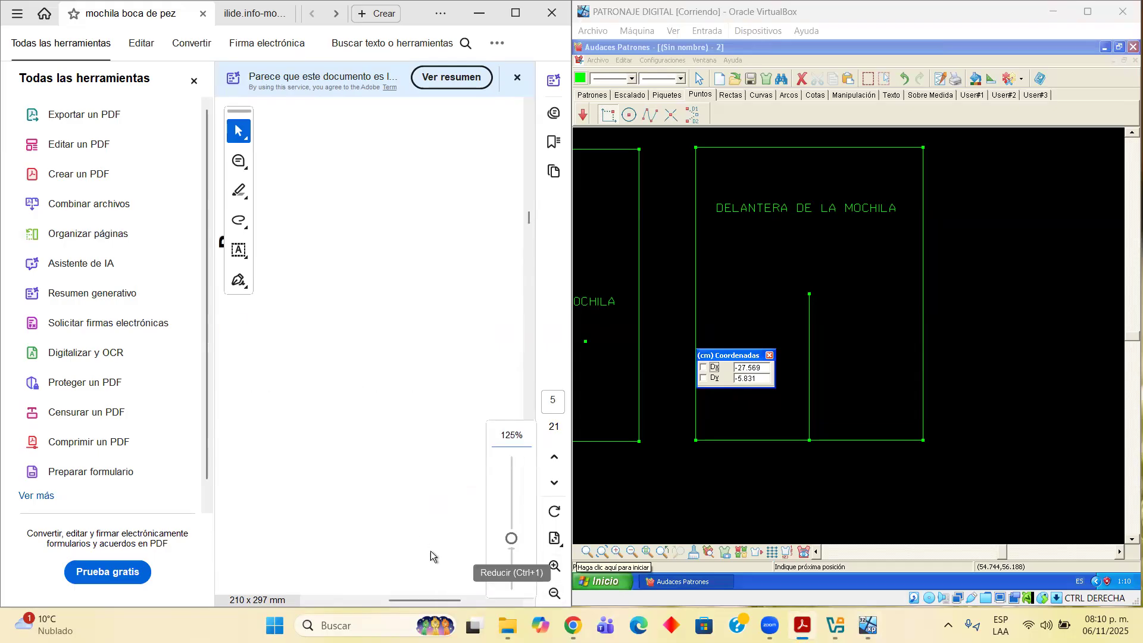
click(553, 592)
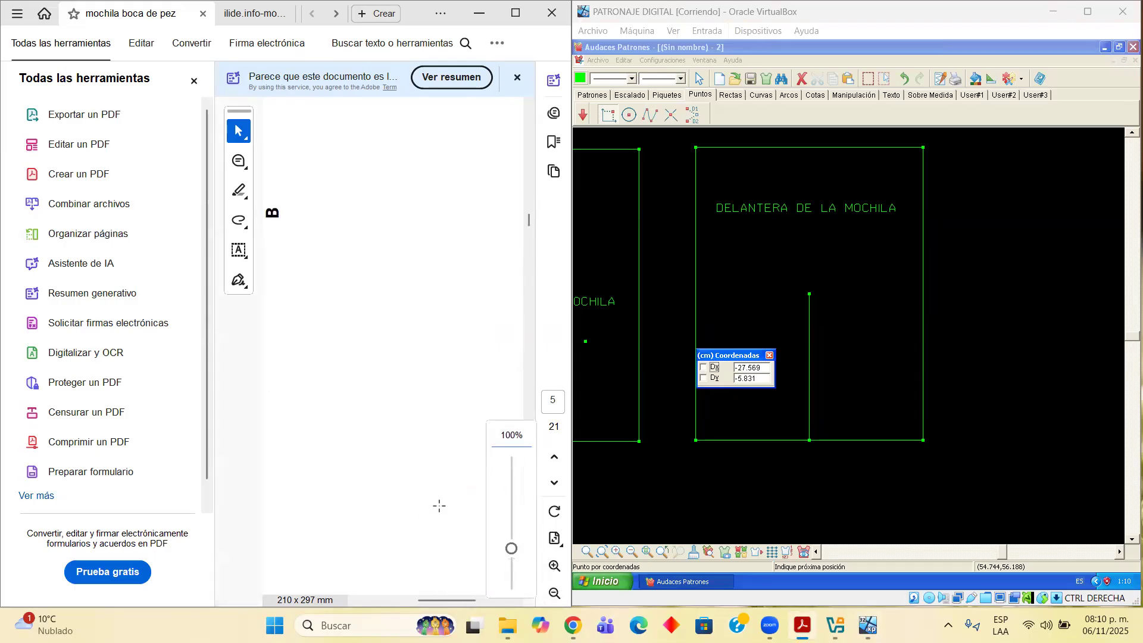
scroll(422, 508, up, 10)
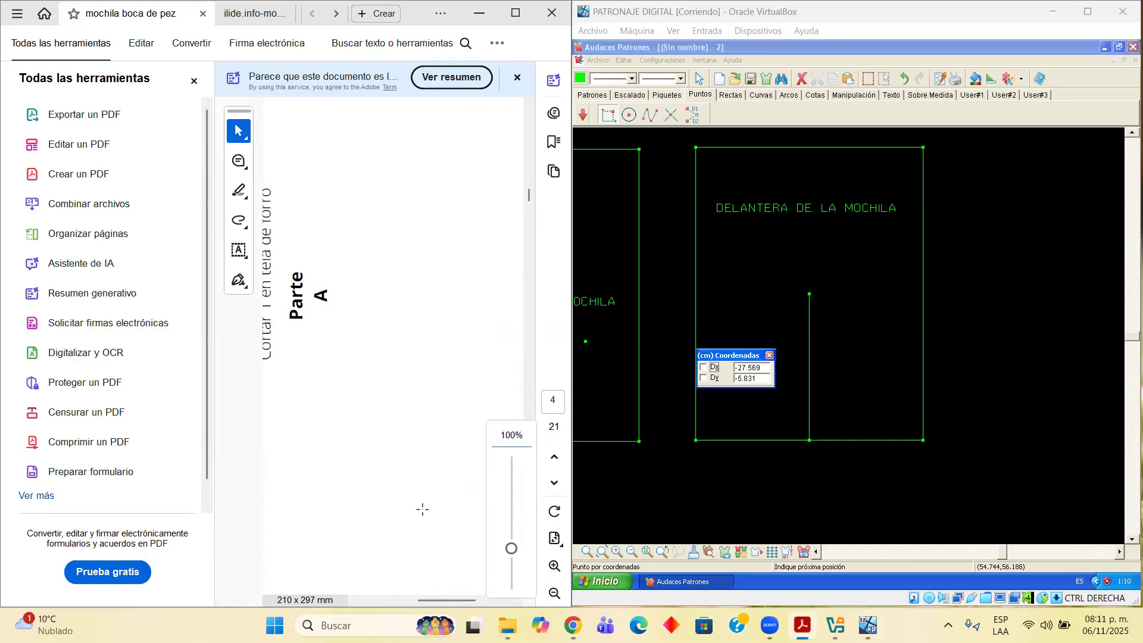
scroll(422, 508, up, 10)
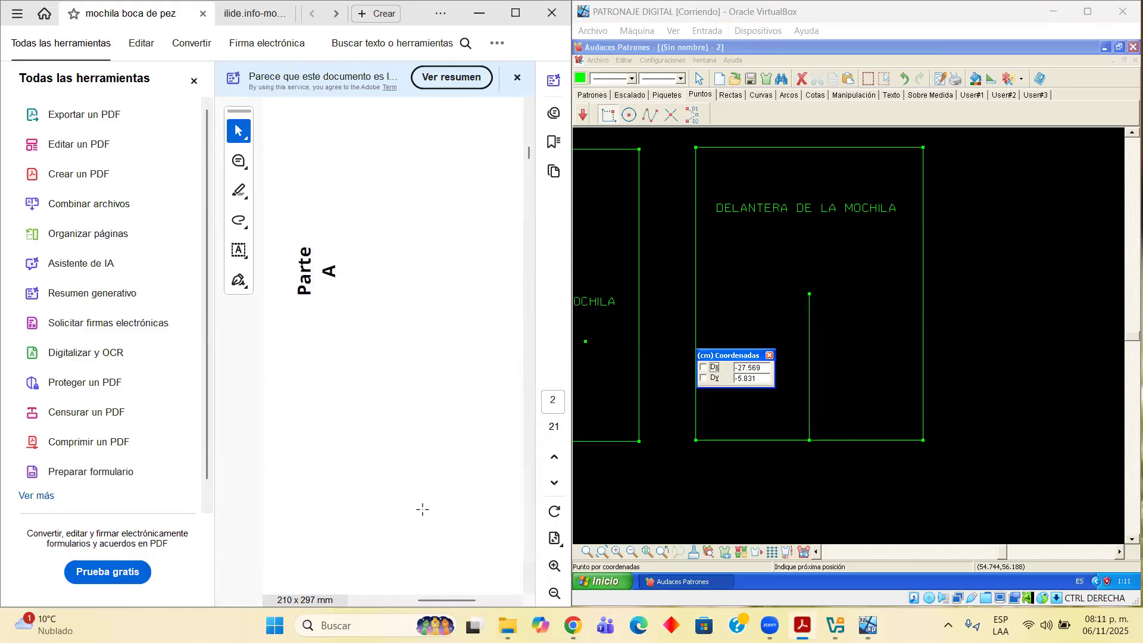
scroll(414, 419, up, 8)
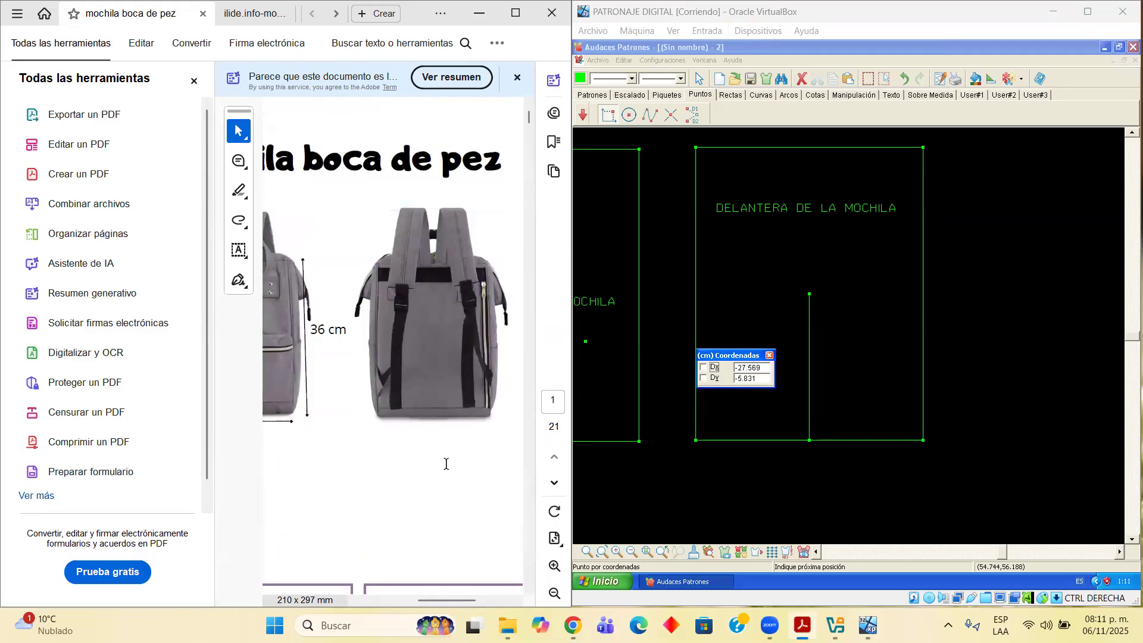
drag(440, 600, 396, 599)
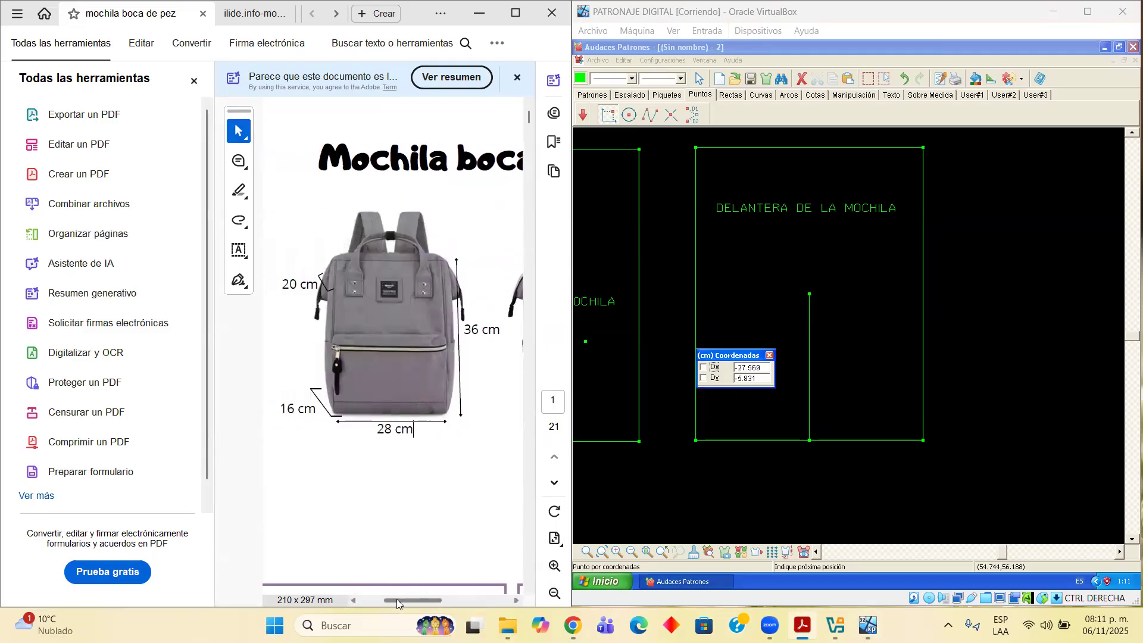
Enlarge the front backpack photo to 200% and circle the lower pocket's upper right corner in red
click(554, 566)
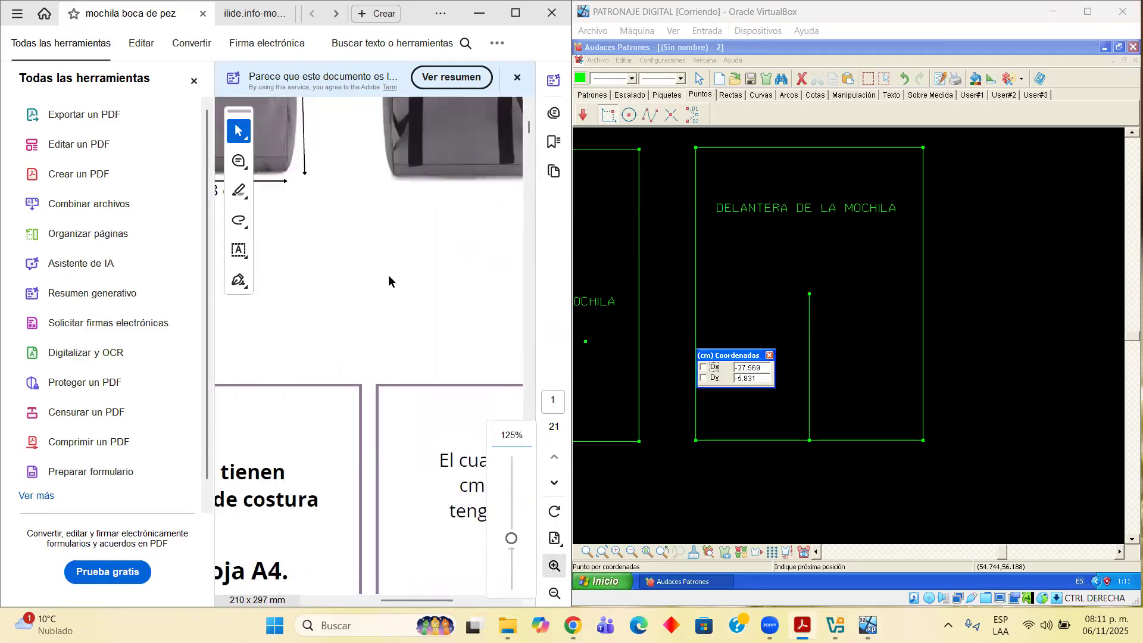
scroll(386, 275, up, 4)
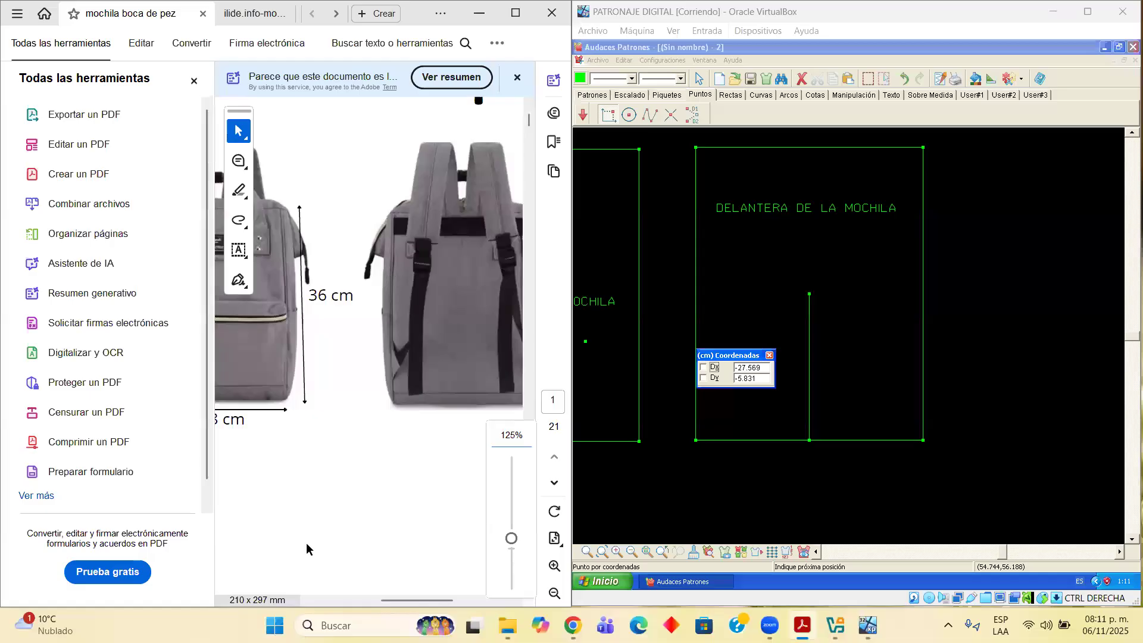
click(307, 600)
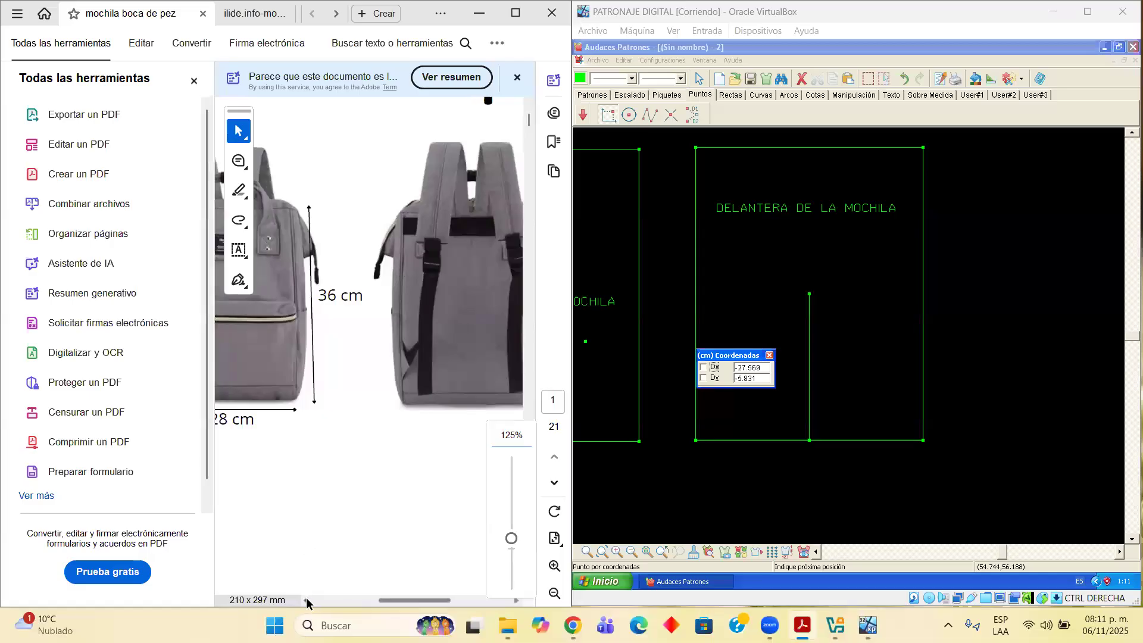
click(193, 81)
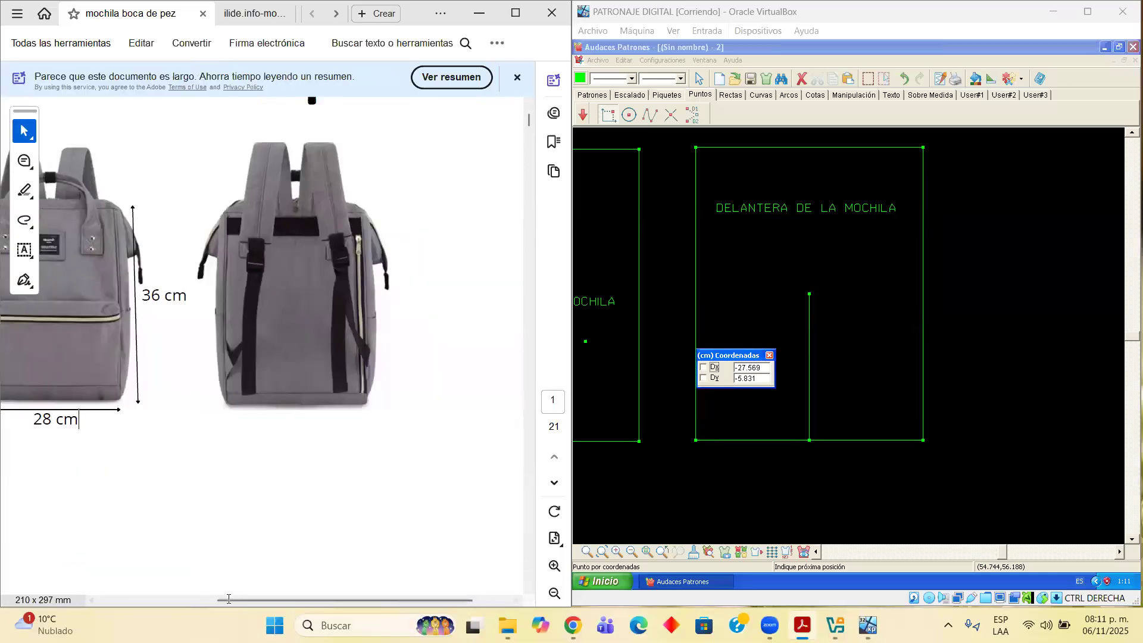
drag(229, 599, 154, 592)
scroll(154, 592, left, 4)
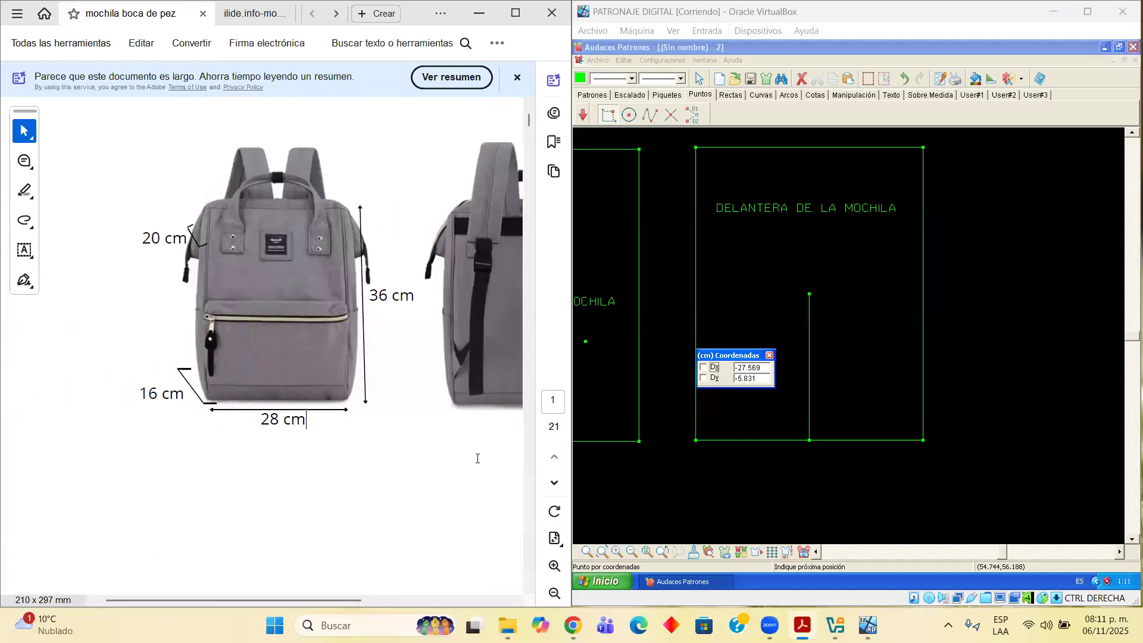
click(554, 566)
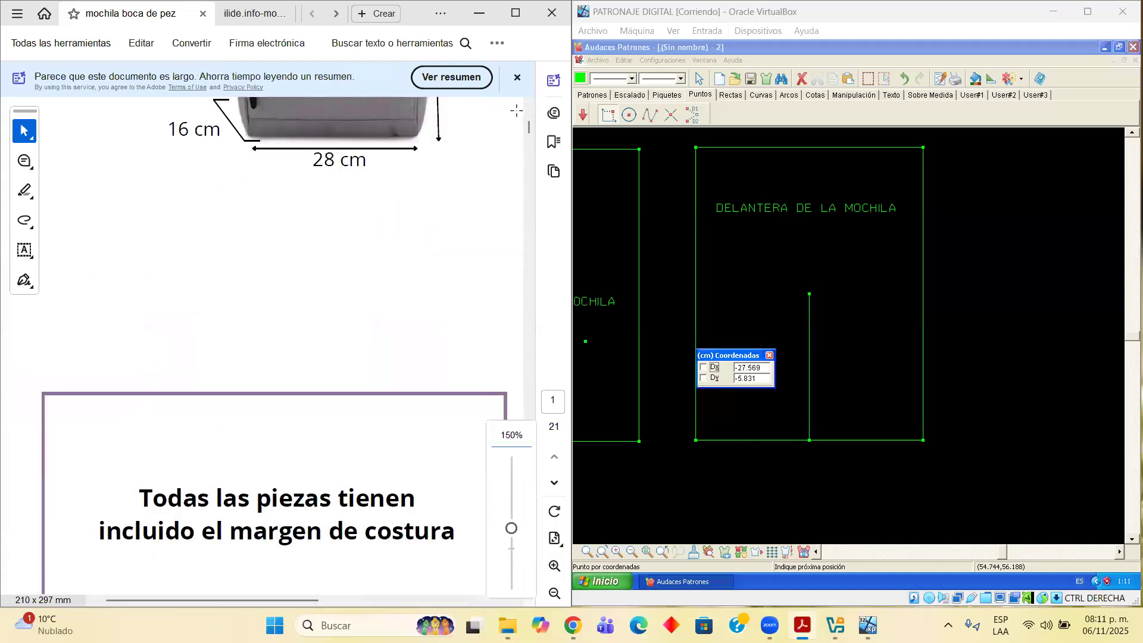
drag(529, 131, 529, 110)
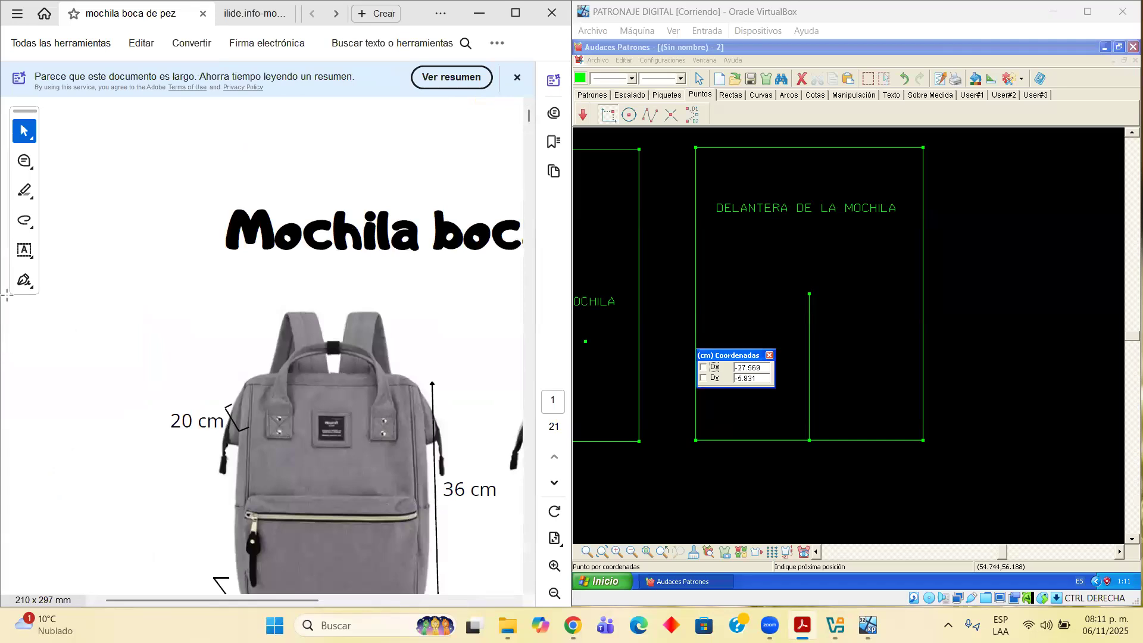
click(554, 565)
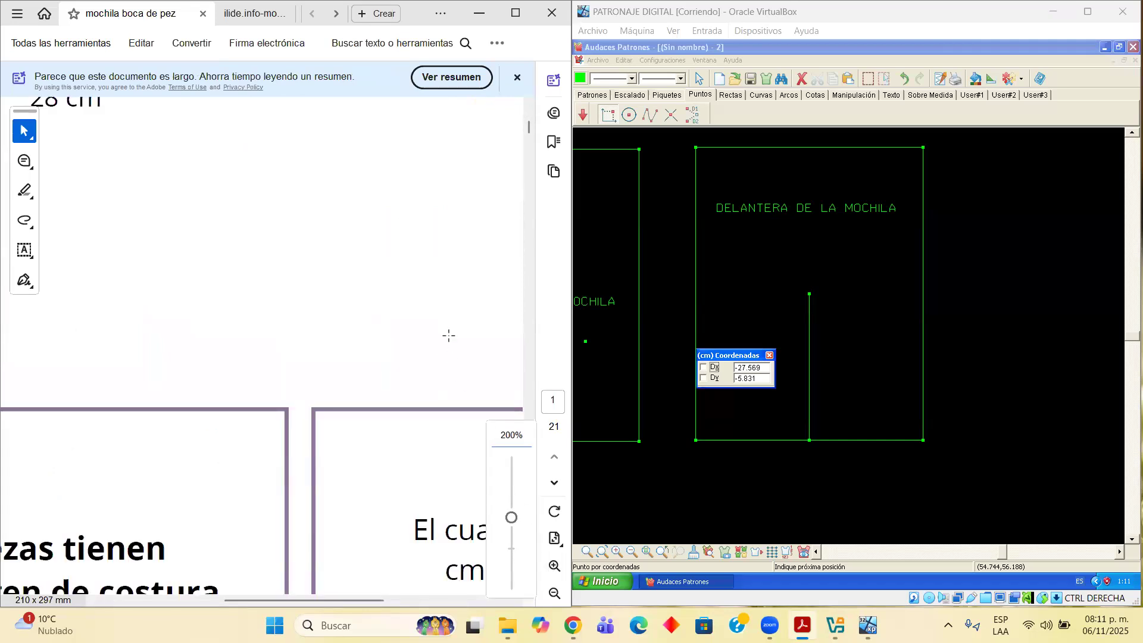
scroll(449, 335, up, 5)
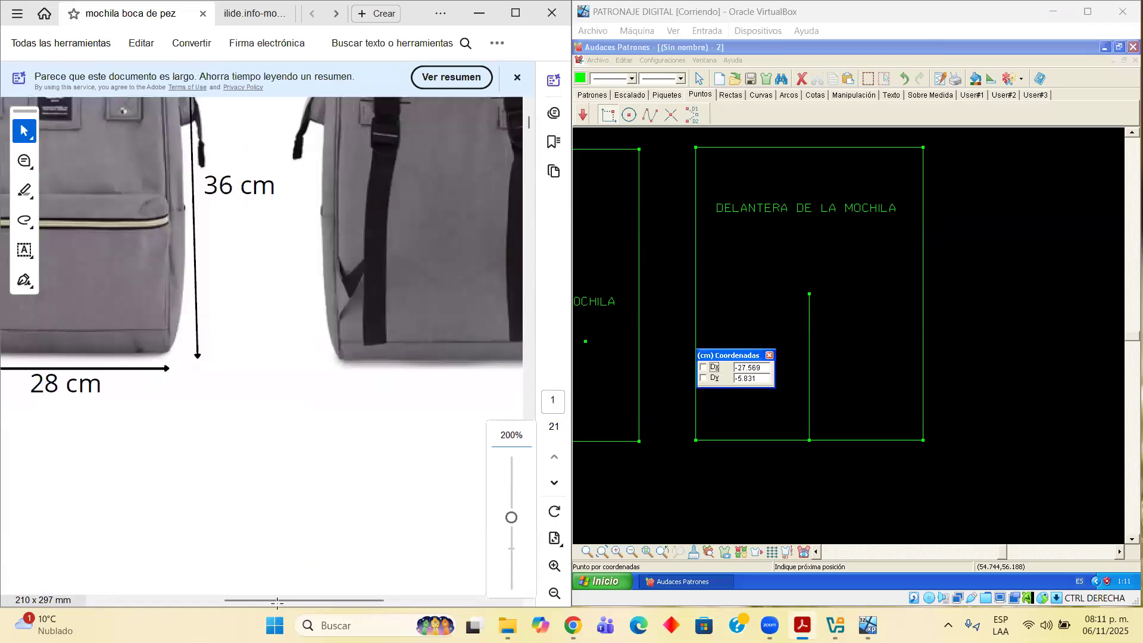
drag(277, 601, 207, 599)
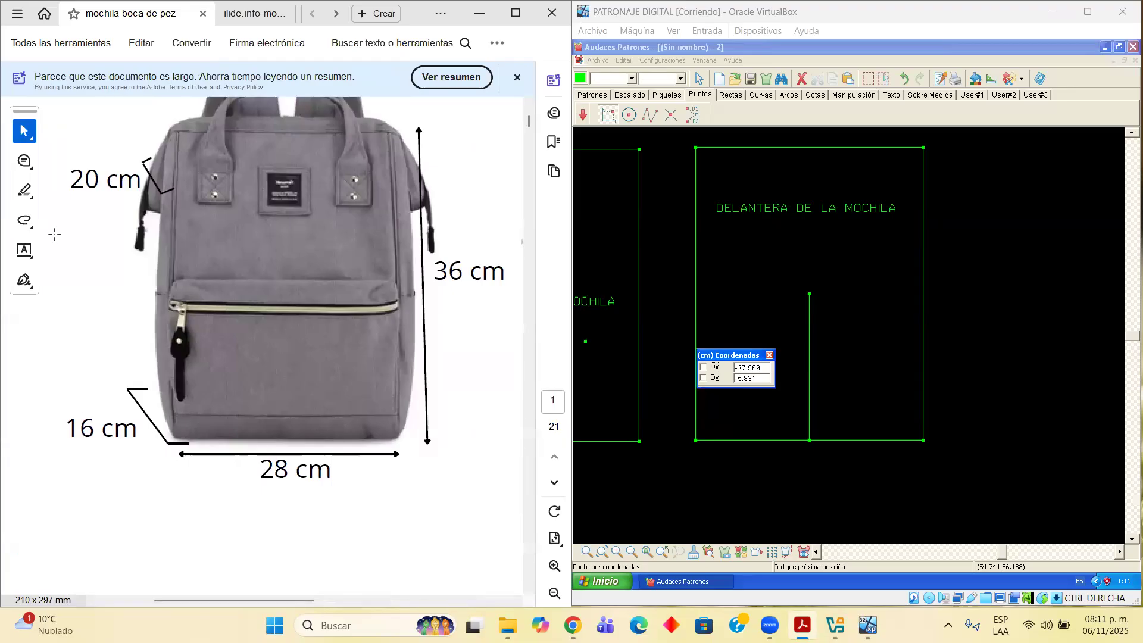
mouse_move(390, 279)
mouse_down()
mouse_move(383, 298)
mouse_move(402, 284)
mouse_move(389, 280)
mouse_up()
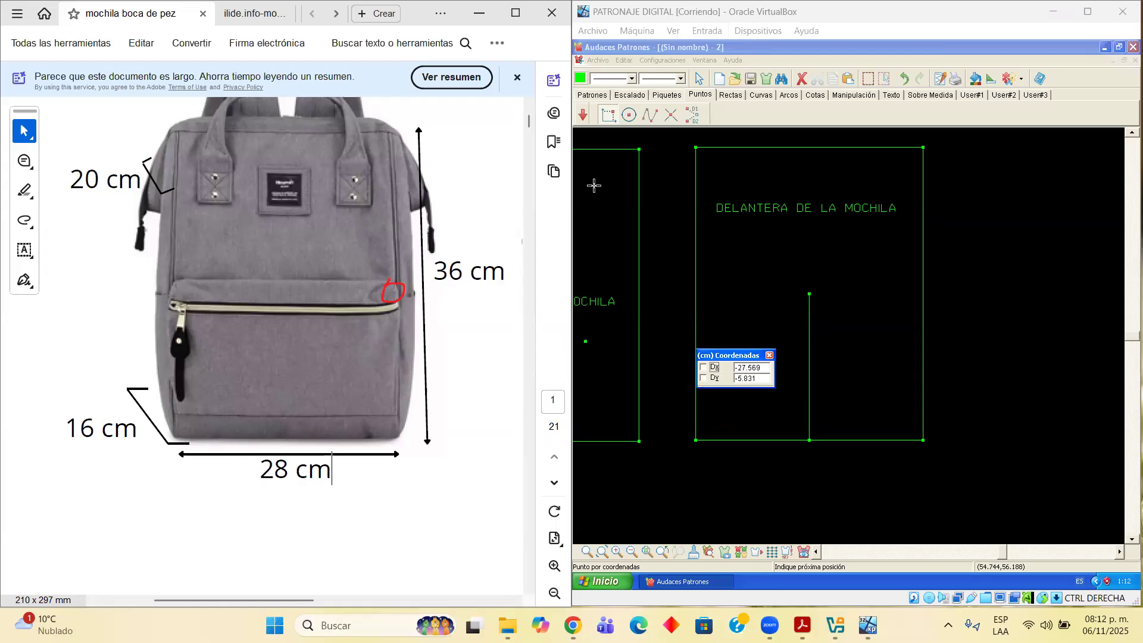
In Audaces Patrones, draw a two-point line from the centre line's upper end with a horizontal offset of -17 cm and a vertical offset of 0
click(699, 79)
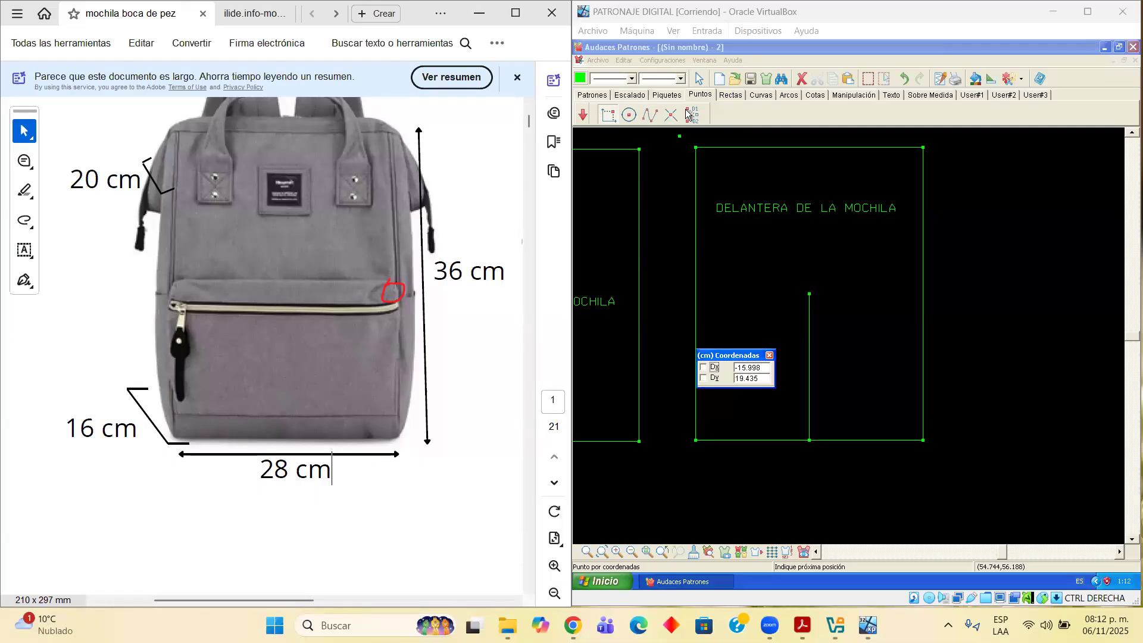
click(730, 95)
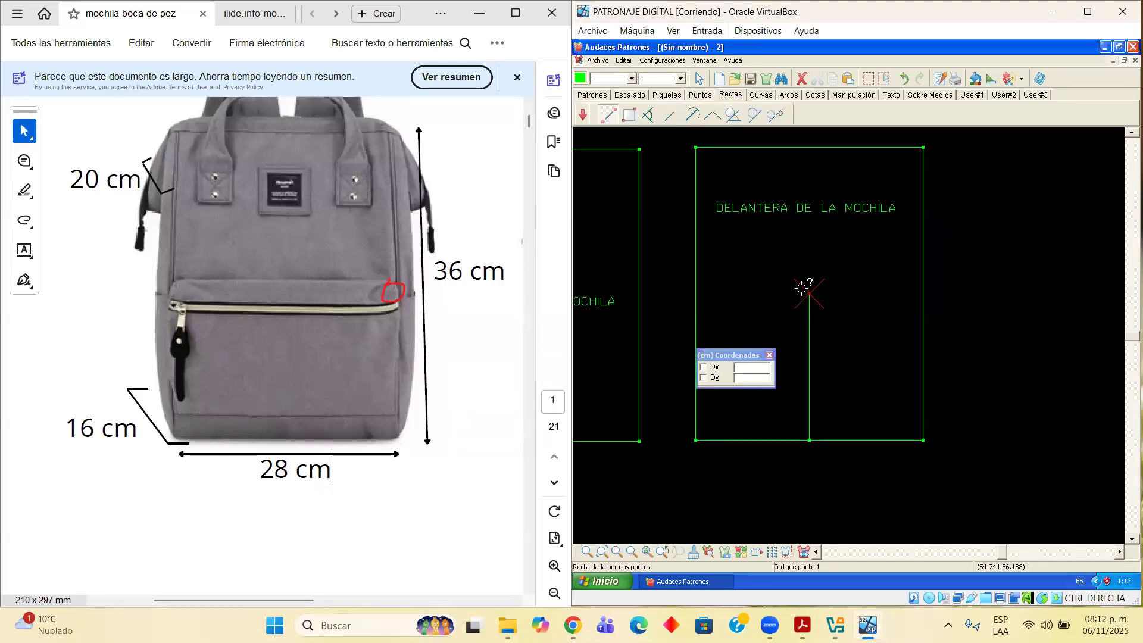
click(802, 288)
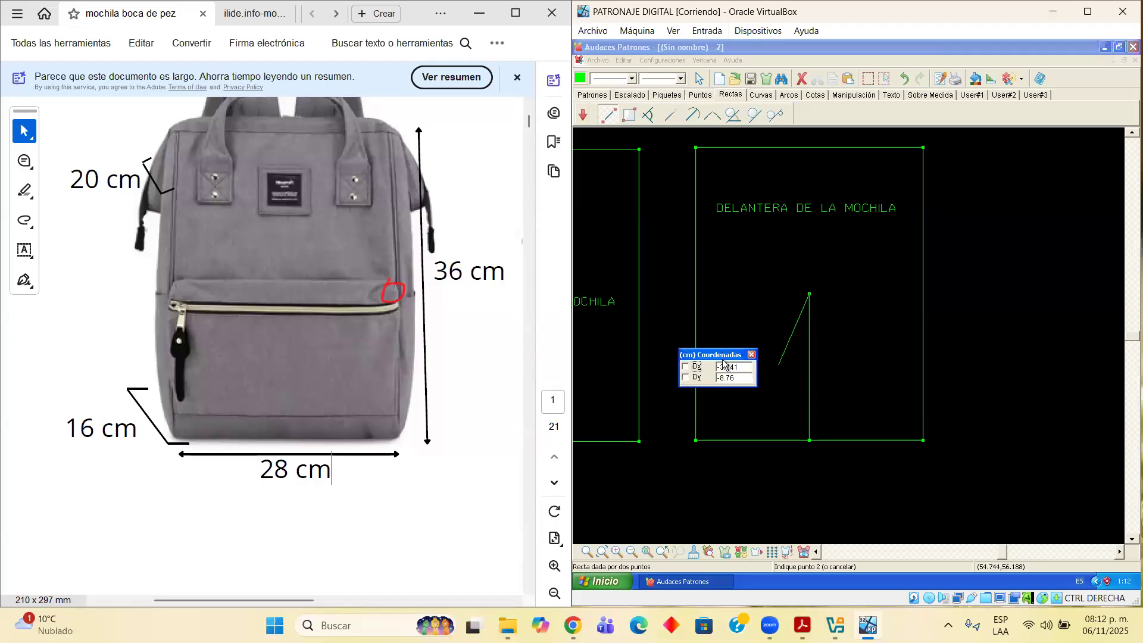
drag(742, 368, 669, 369)
text(1)
text(7)
drag(747, 368, 656, 366)
text(-17)
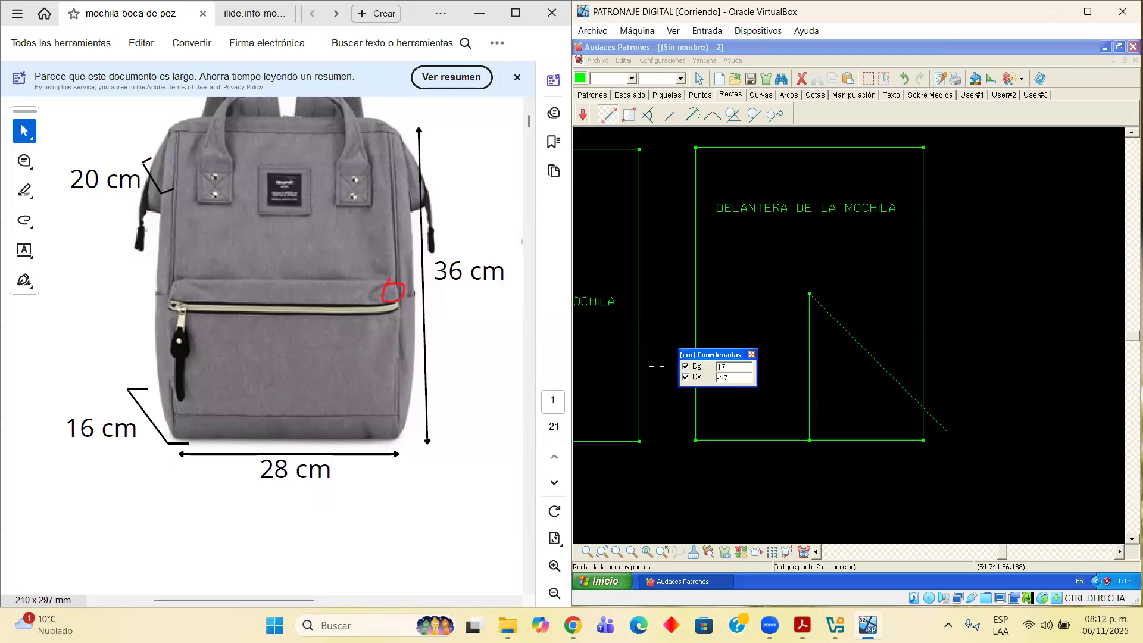
drag(734, 378, 679, 377)
text(0)
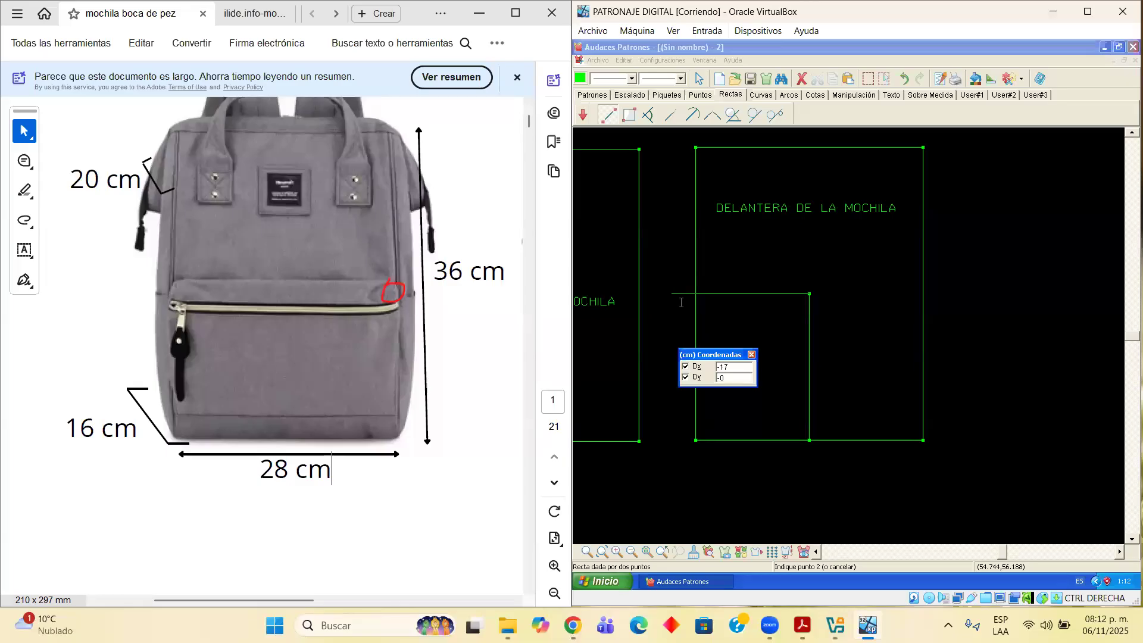
key(Return)
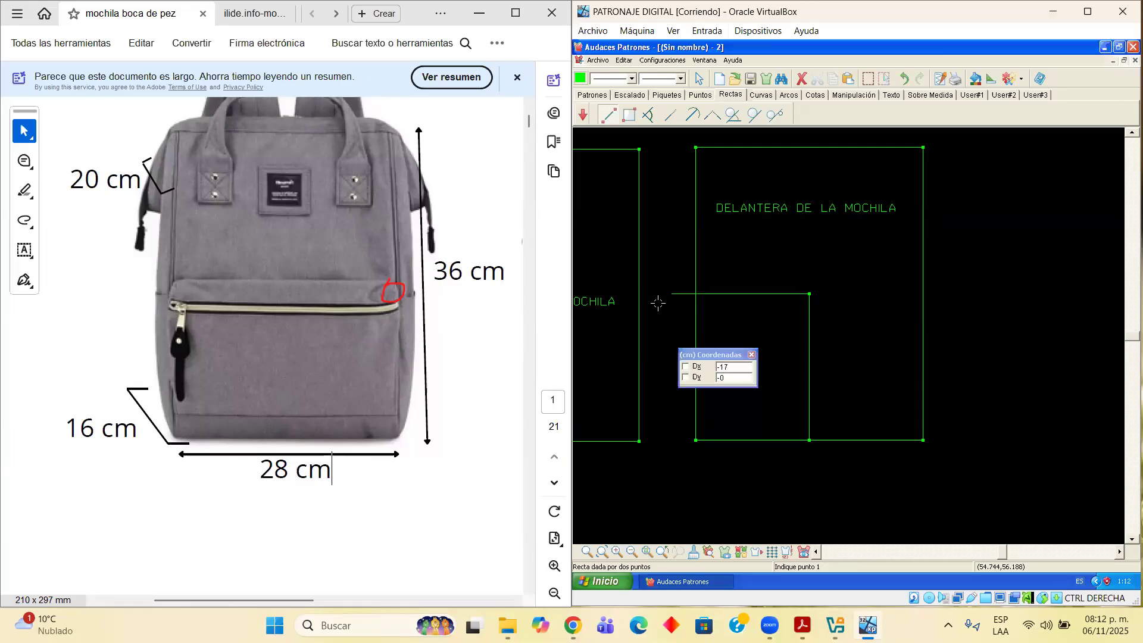
drag(727, 354, 626, 463)
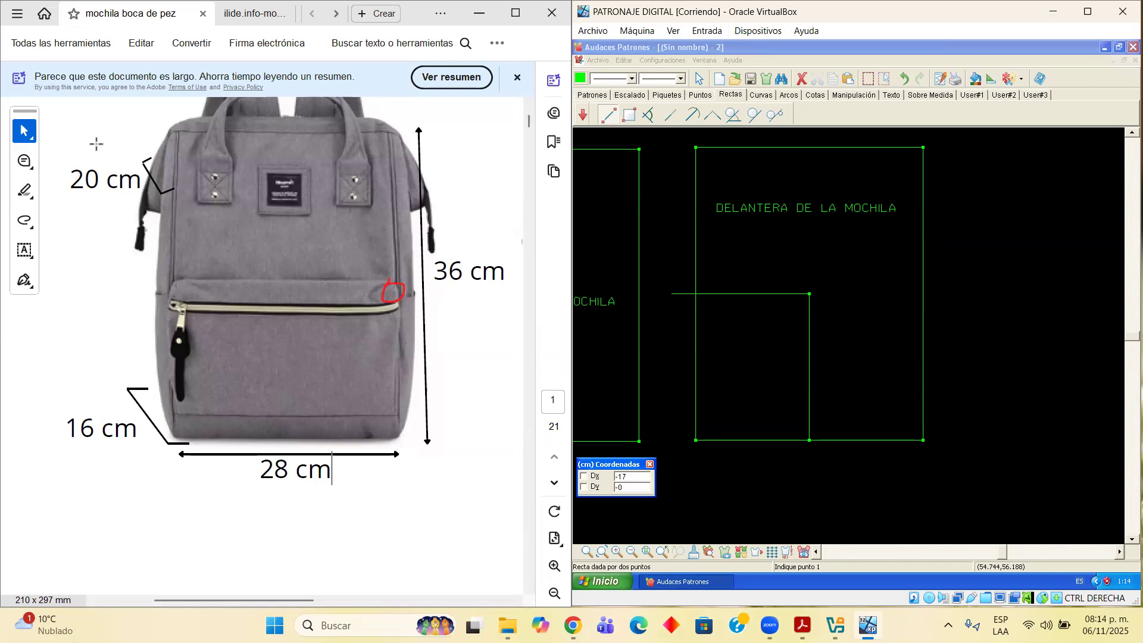
Add a blue "15 cm" text label to the reference photo and place it beside the lower part of the backpack's height arrow
click(211, 293)
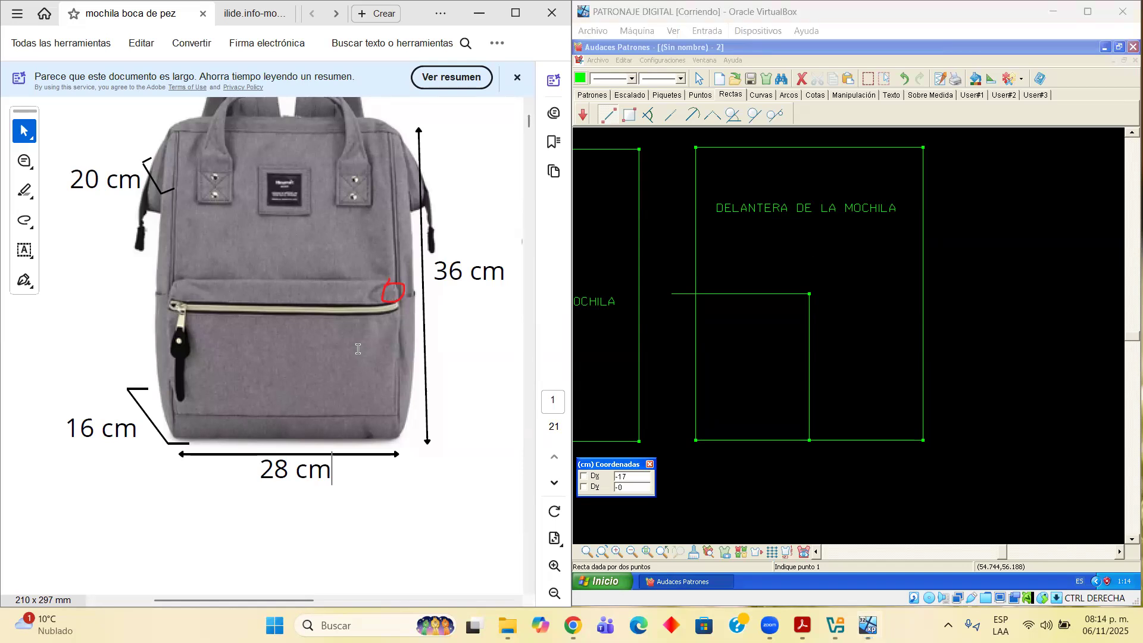
click(276, 360)
text(15)
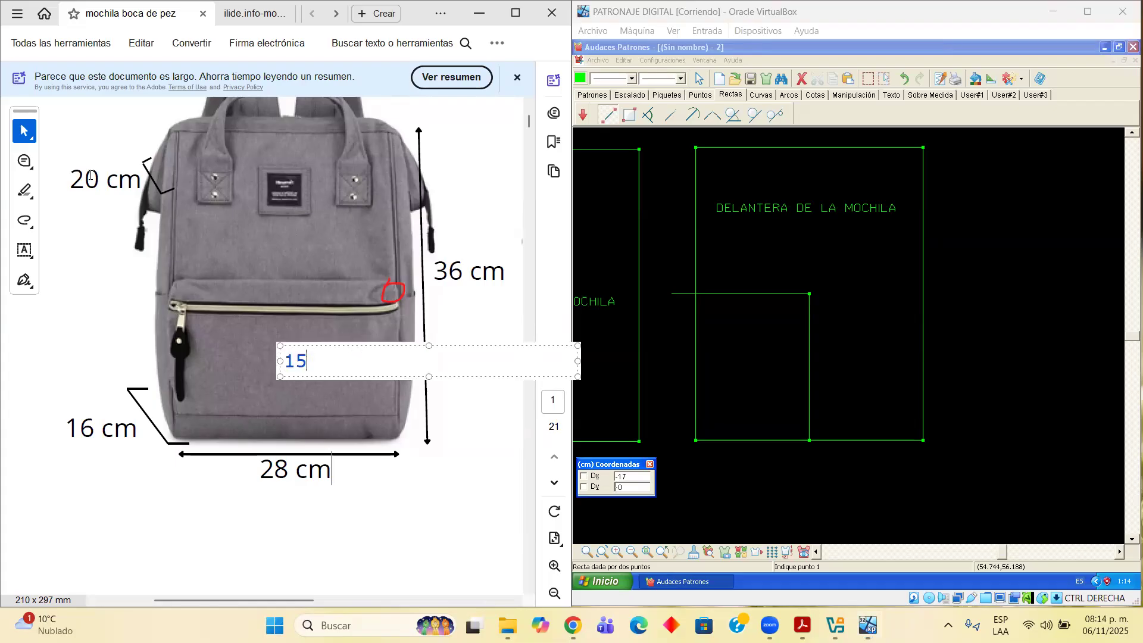
text( cm)
click(428, 335)
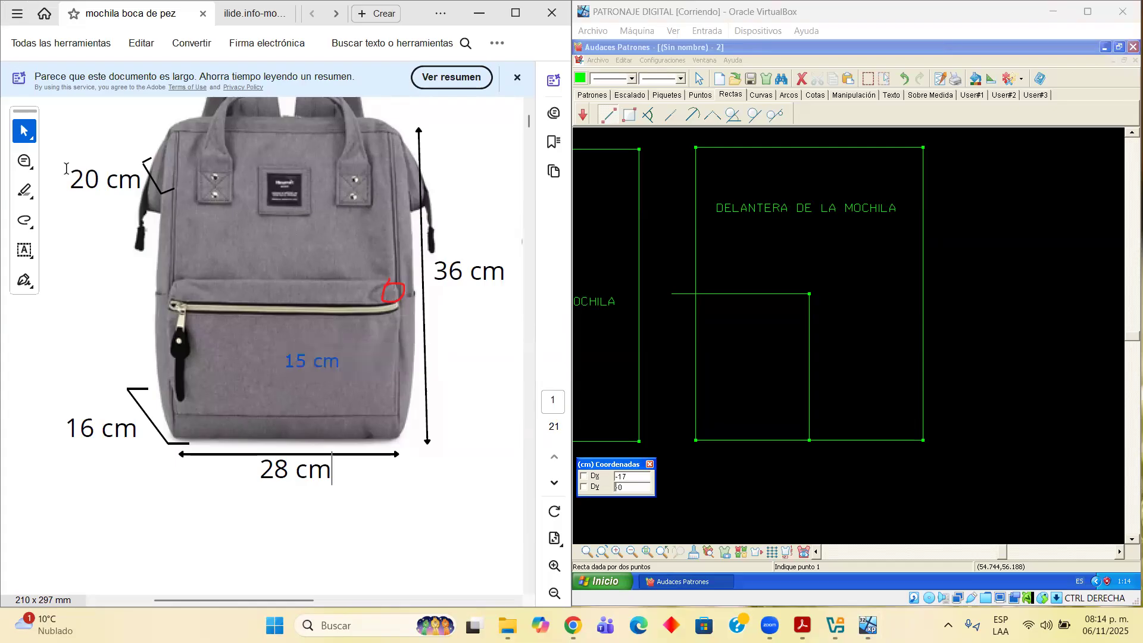
click(313, 360)
drag(313, 361, 455, 362)
click(487, 426)
Place a coordinate point on the outer end of the 17 cm horizontal line in the DELANTERA drawing
click(699, 95)
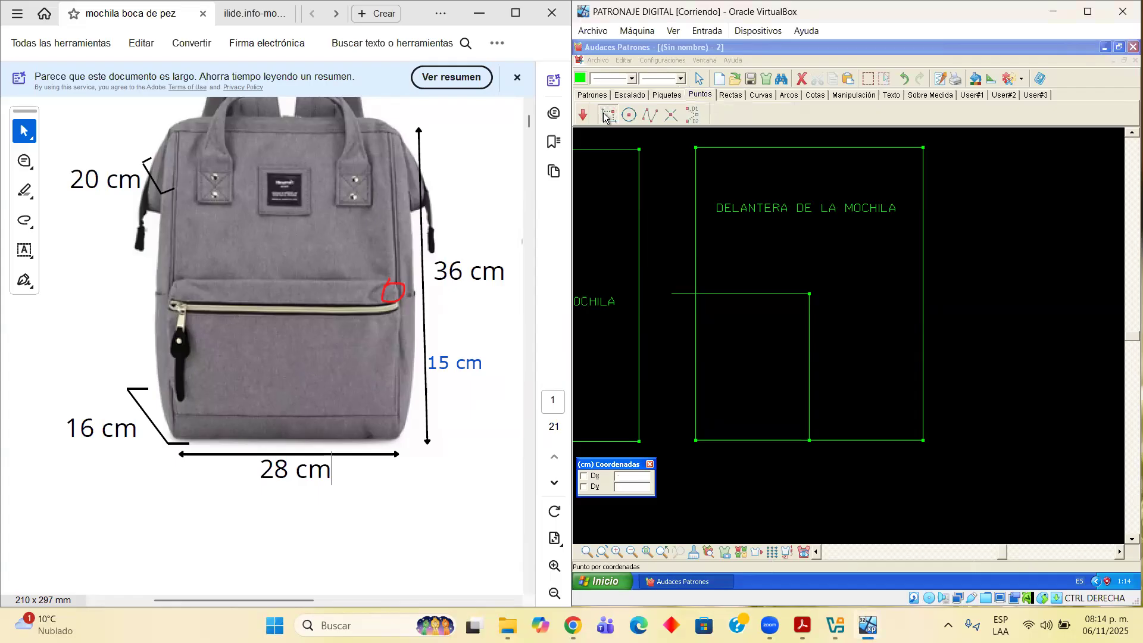
click(606, 113)
click(671, 294)
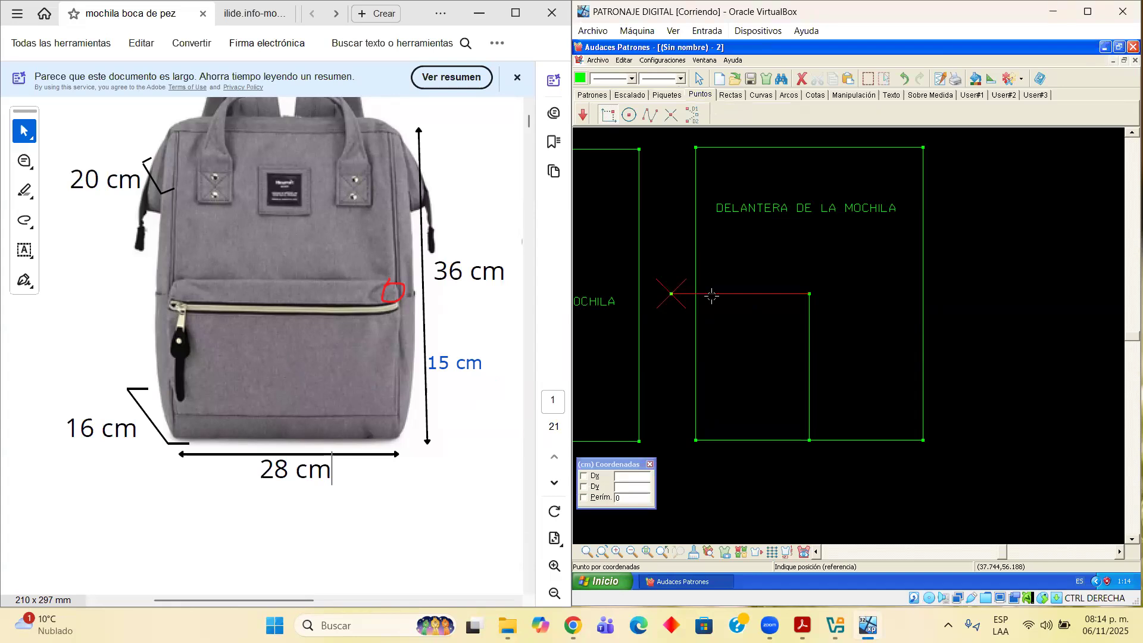
Draw a two-point line from the horizontal line's outer end to the lower left corner of the DELANTERA rectangle
click(728, 94)
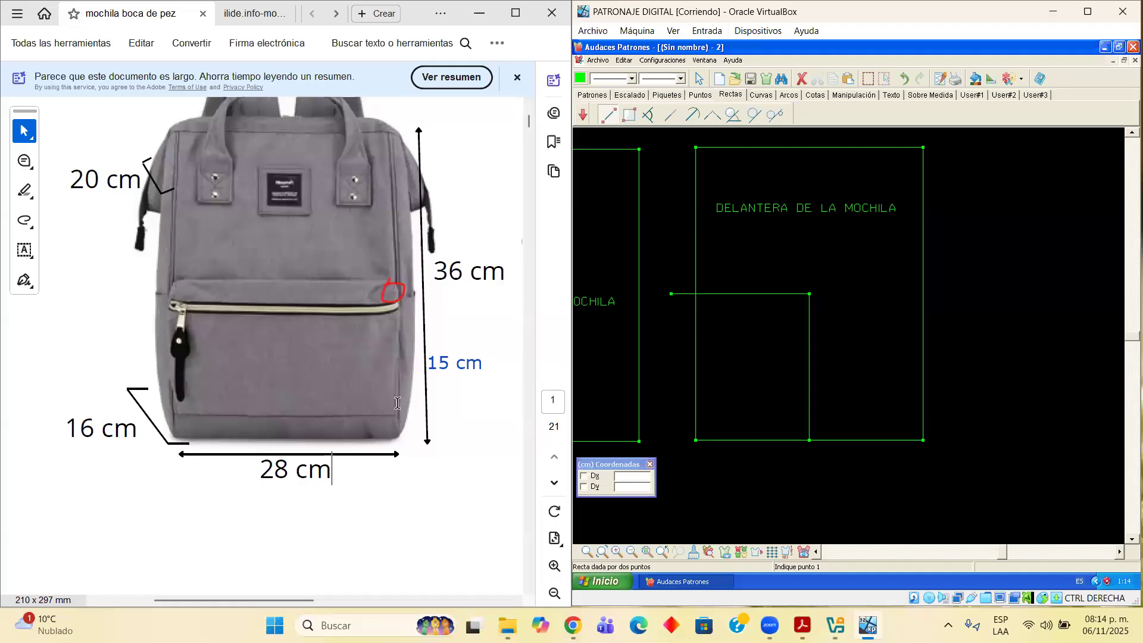
click(670, 293)
click(688, 432)
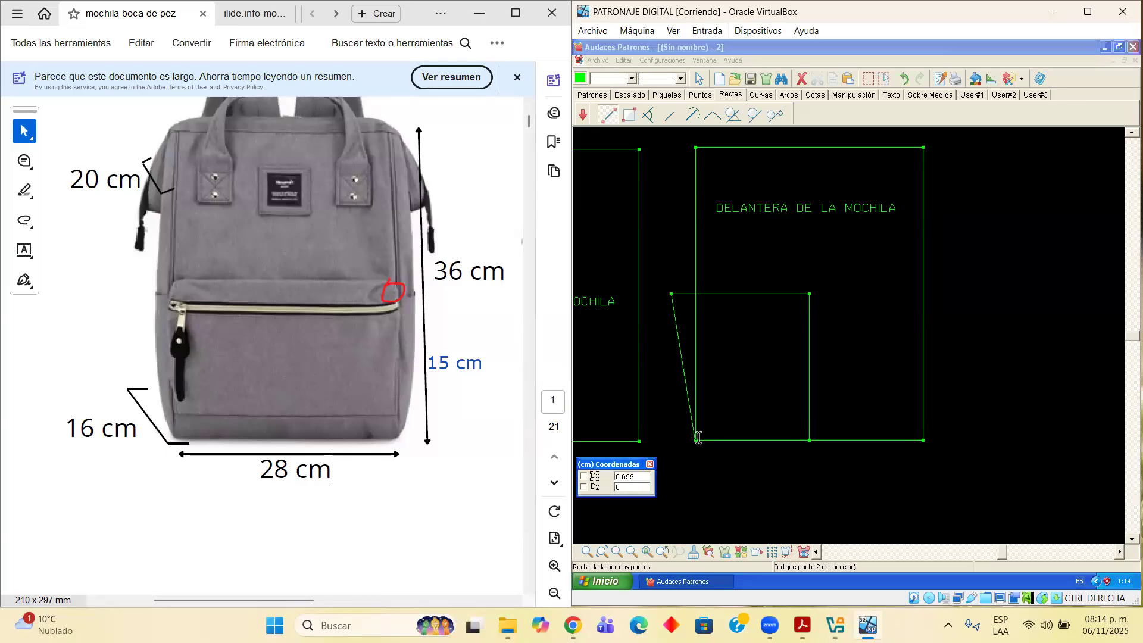
right_click(697, 441)
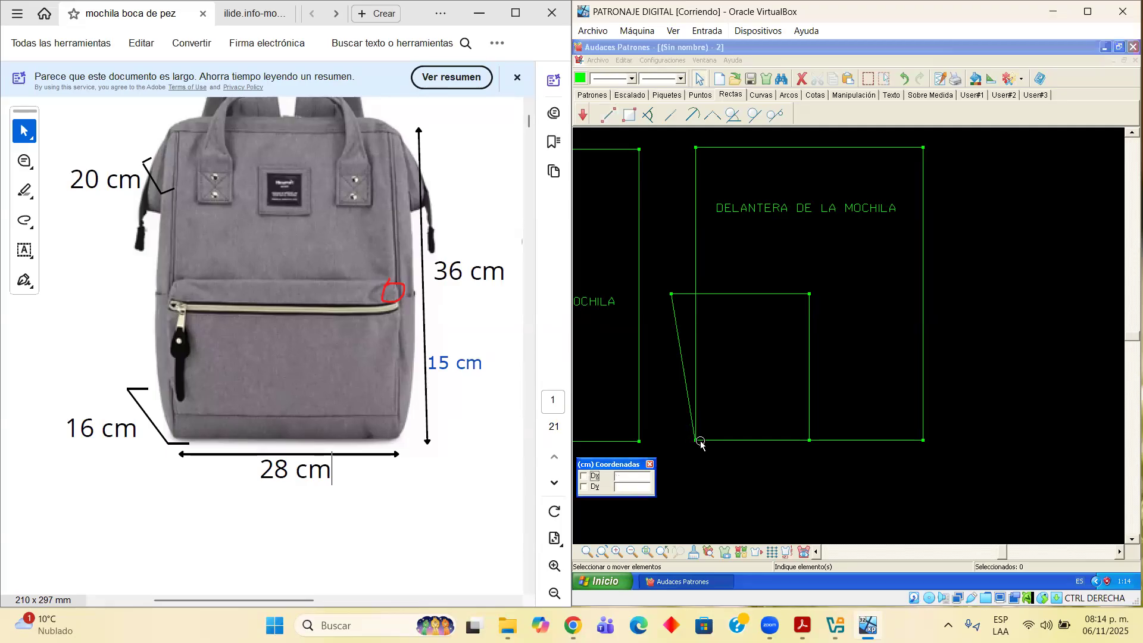
Delete the pocket's slanted left line and redraw it as a two-point line from the horizontal line's outer end to the DELANTERA rectangle's lower left corner
click(678, 338)
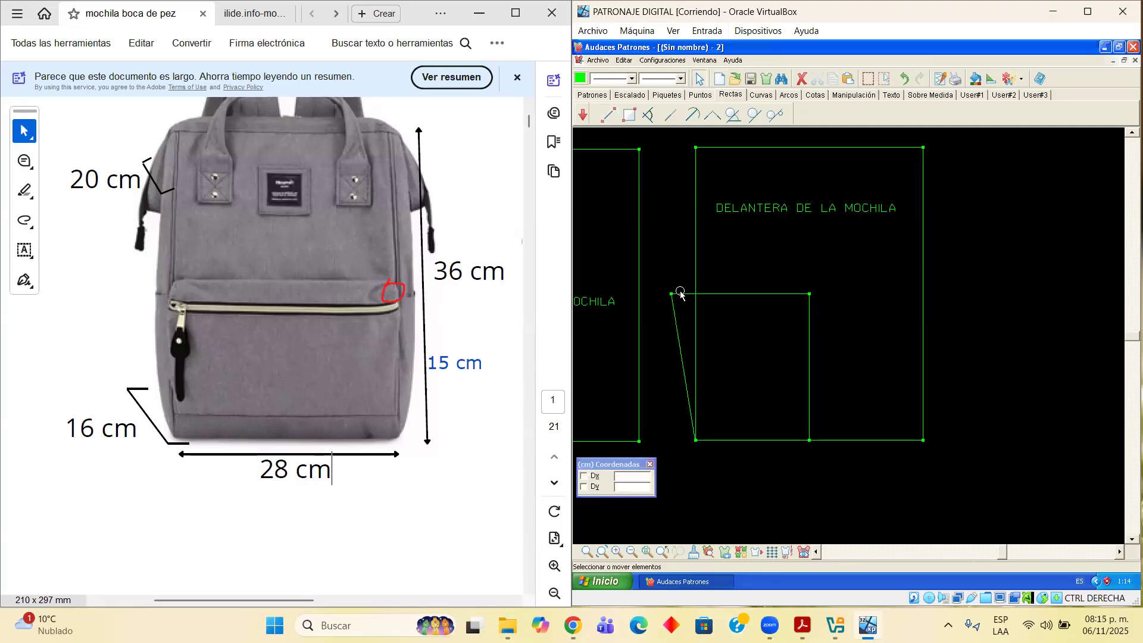
key(Delete)
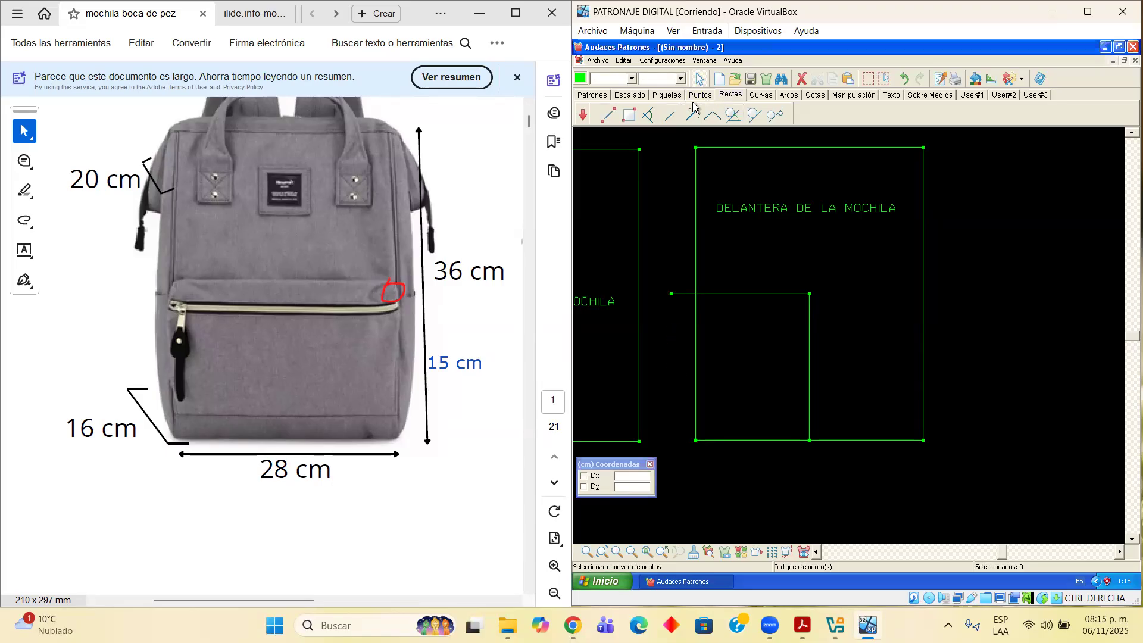
right_click(685, 291)
click(671, 294)
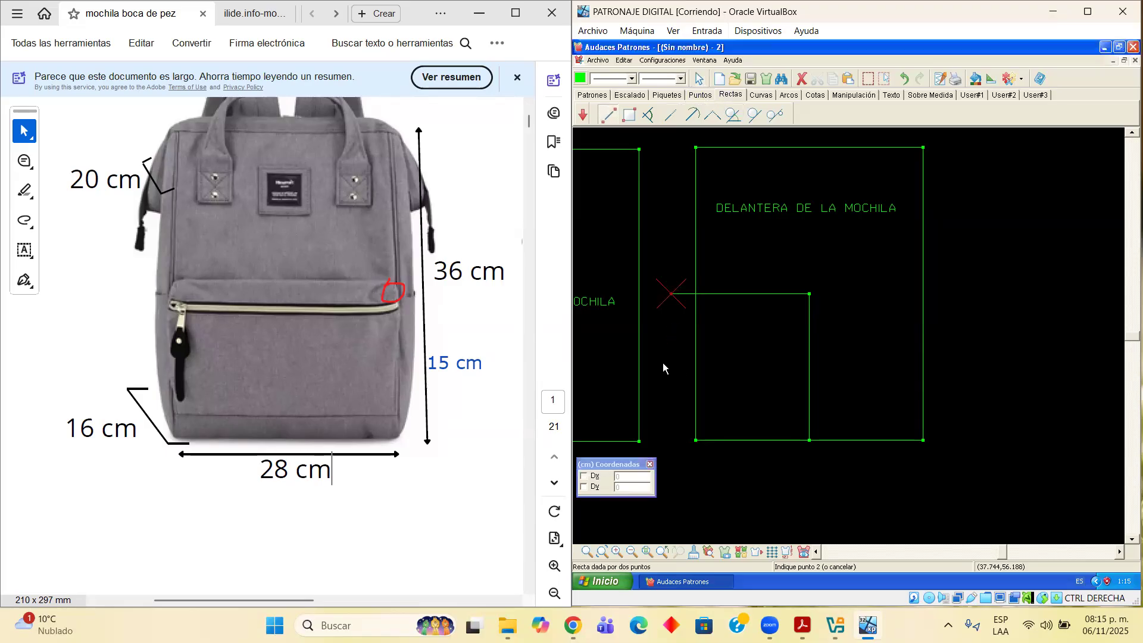
click(693, 441)
scroll(693, 441, up, 1)
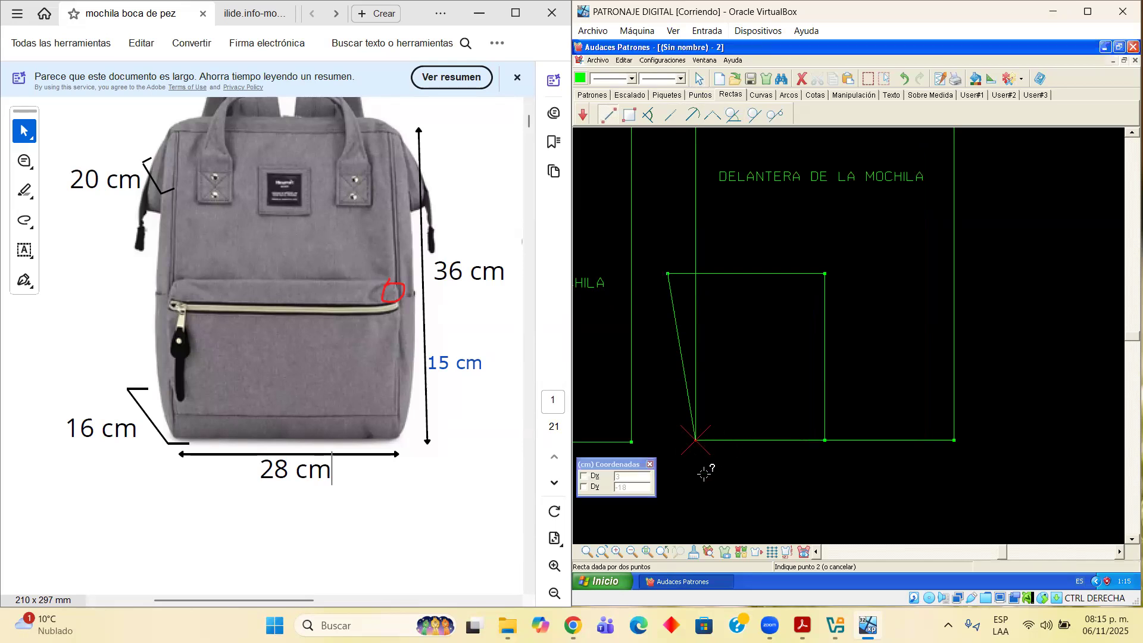
right_click(734, 465)
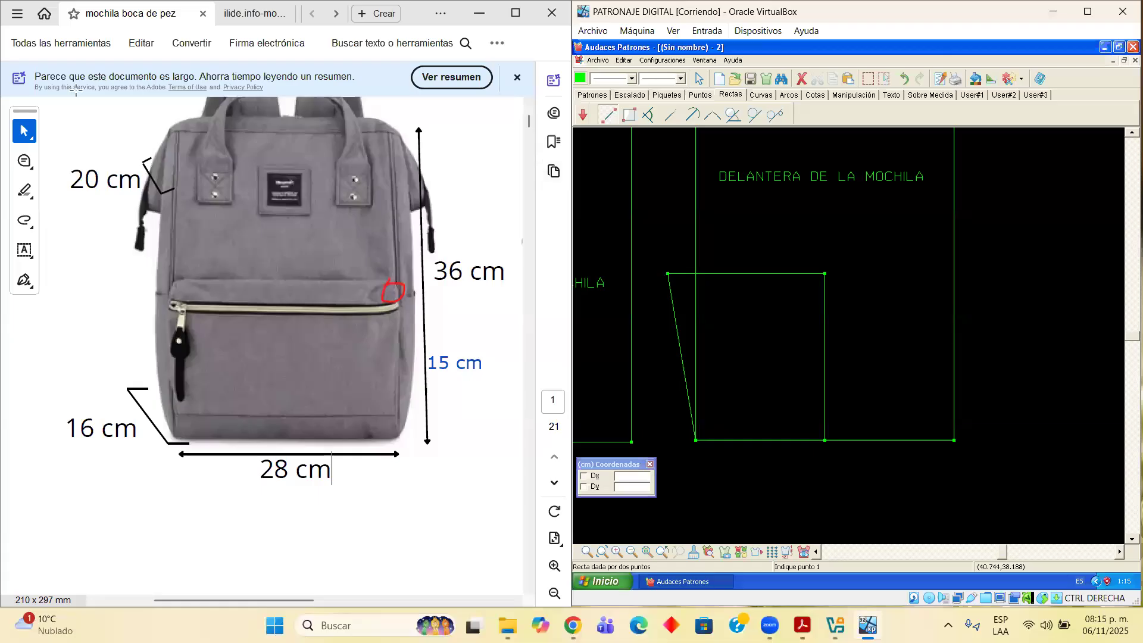
Mirror a copy of the pocket's slanted side and upper horizontal line in Vertical mode about the centre line
click(699, 78)
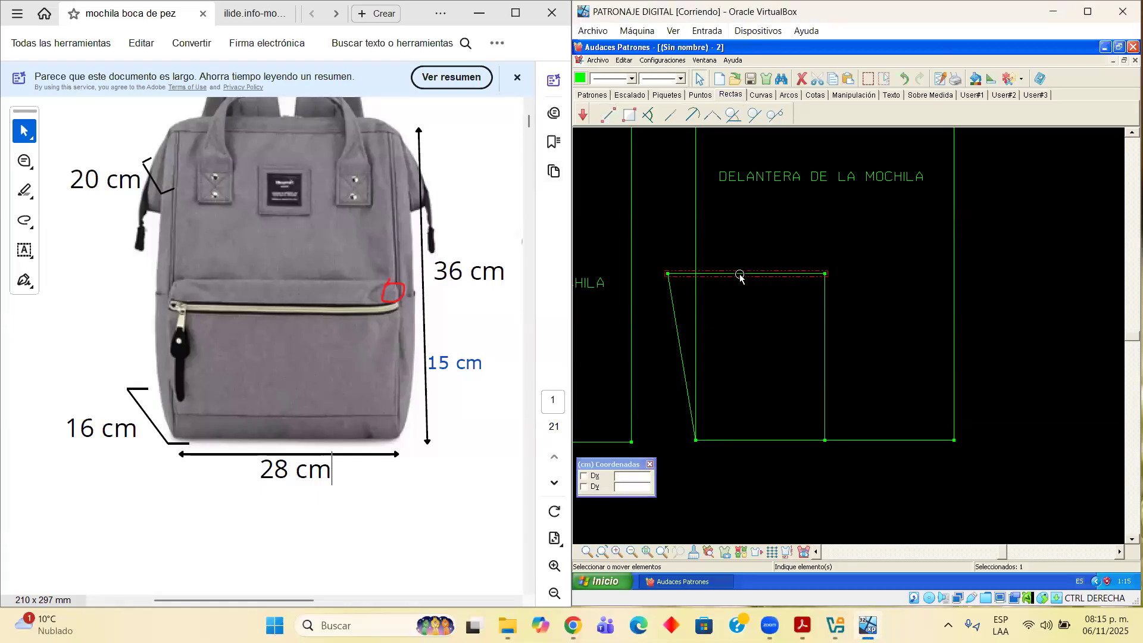
click(669, 296)
click(715, 275)
click(861, 96)
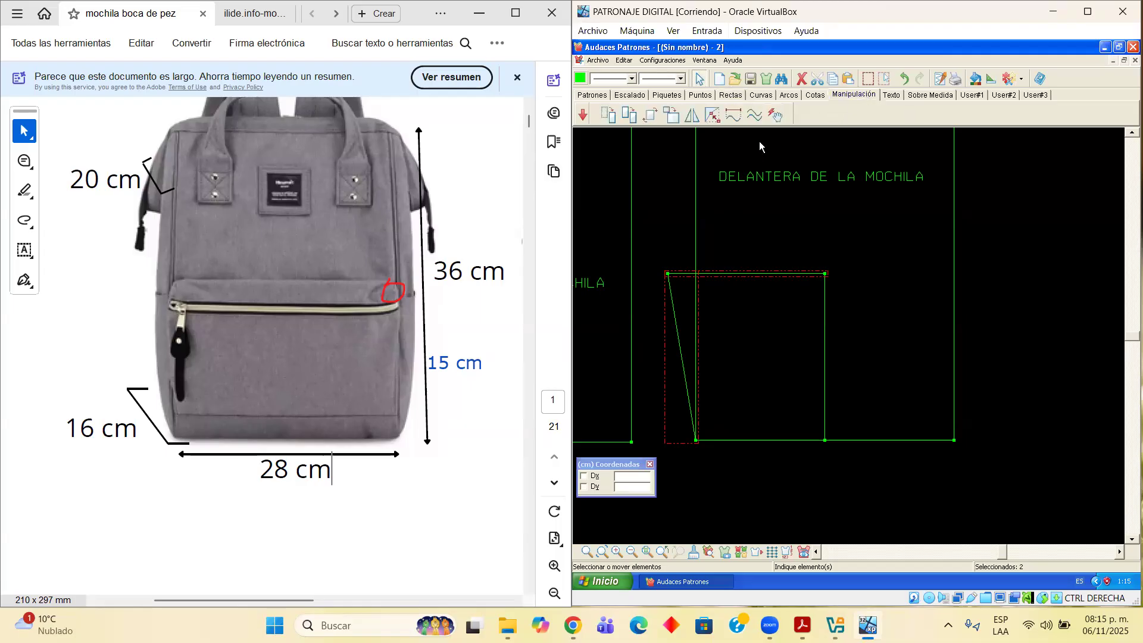
click(693, 116)
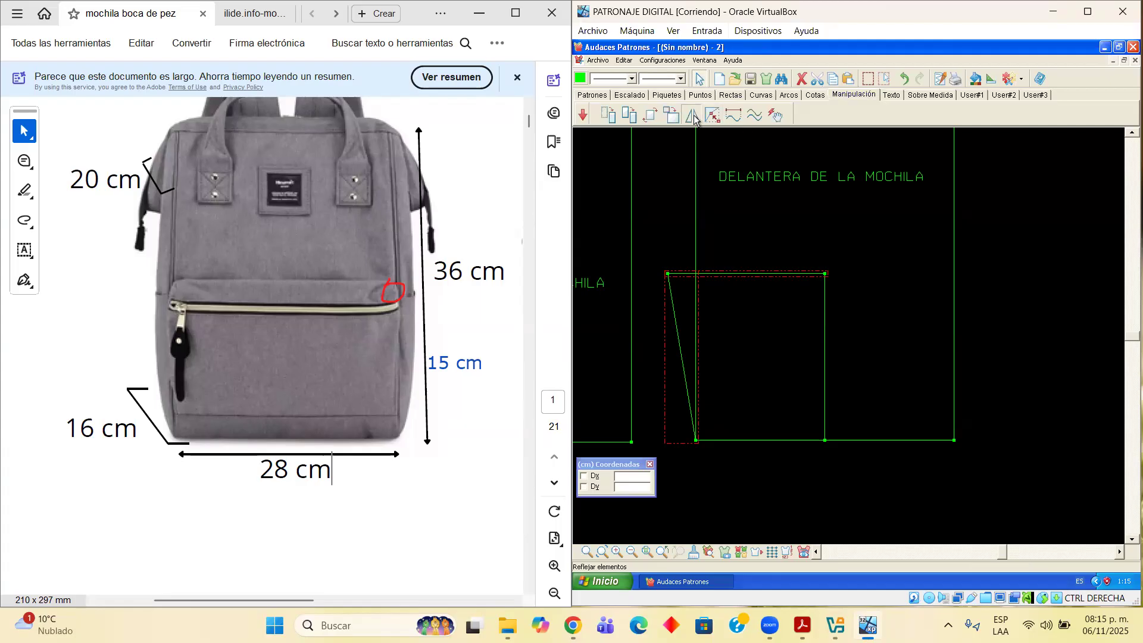
click(824, 272)
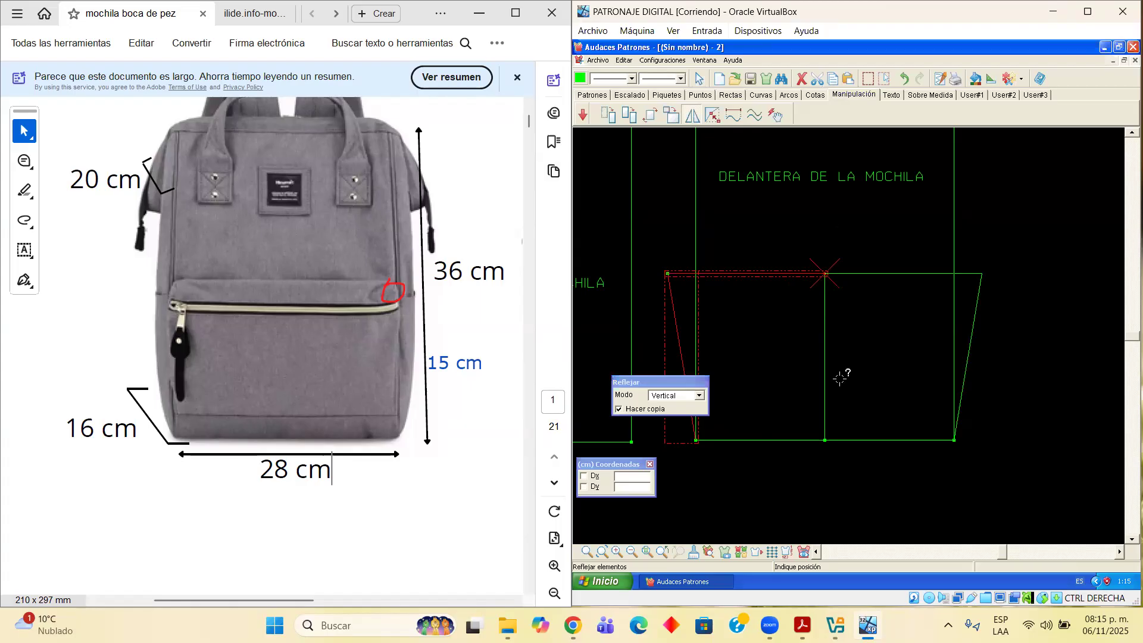
click(834, 254)
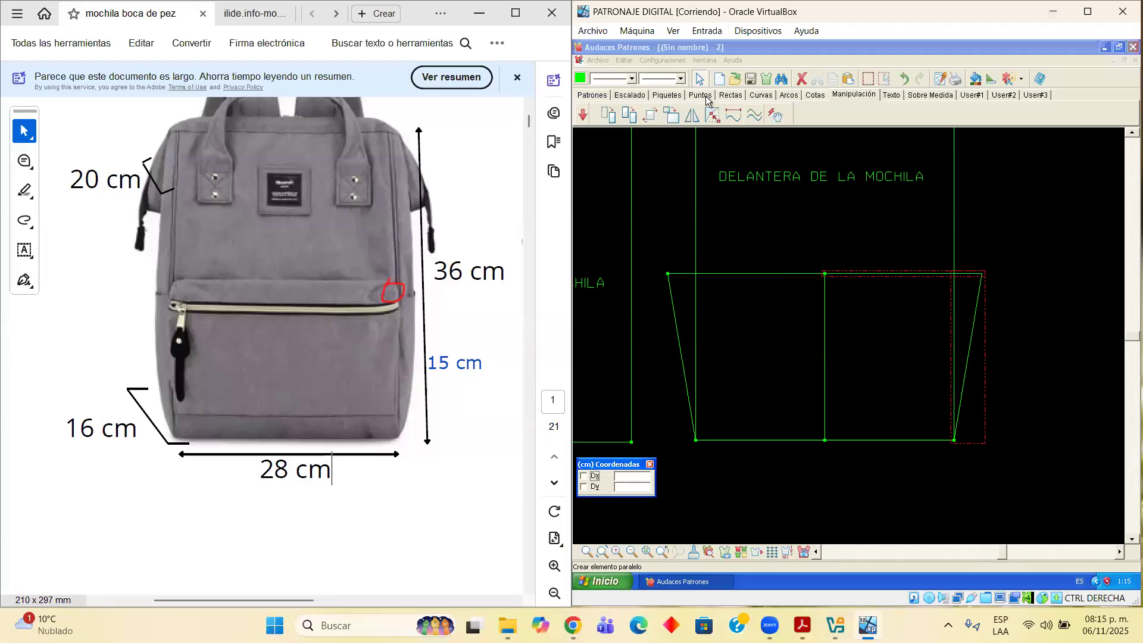
click(1019, 291)
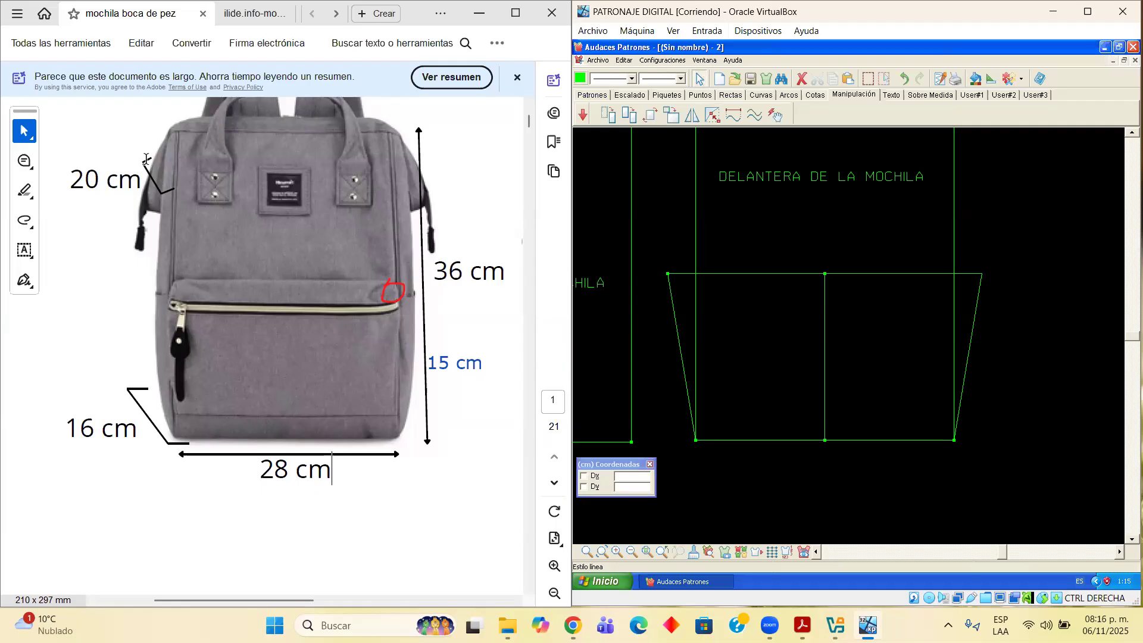
Mark the pocket's two upper corners with red annotation strokes and erase the strokes
click(56, 214)
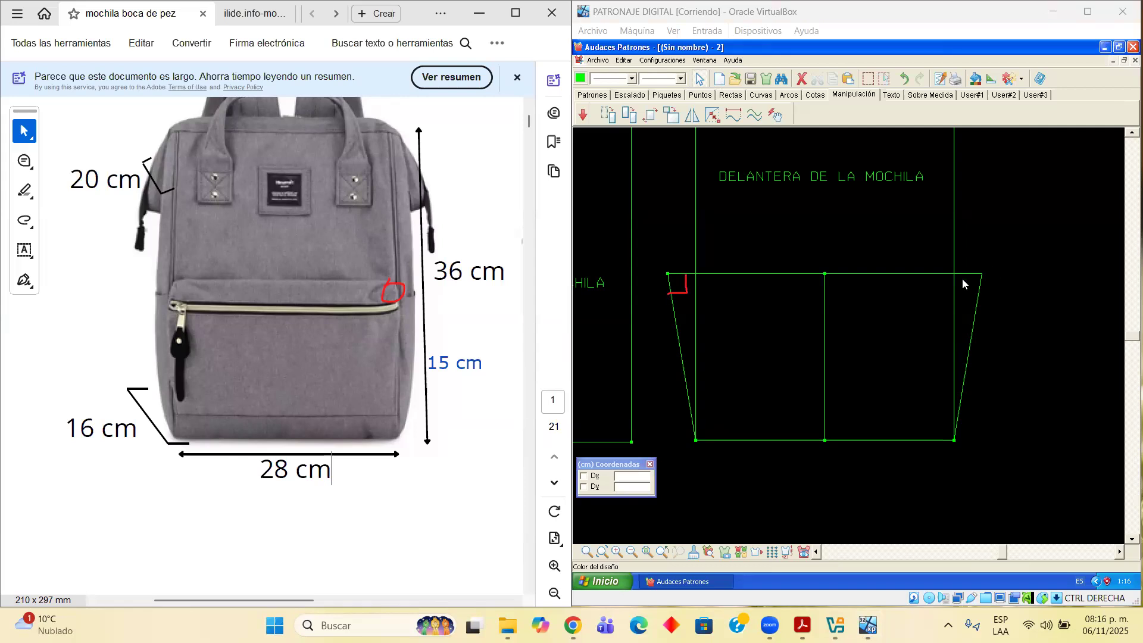
drag(963, 297, 979, 300)
drag(700, 301, 671, 277)
click(695, 279)
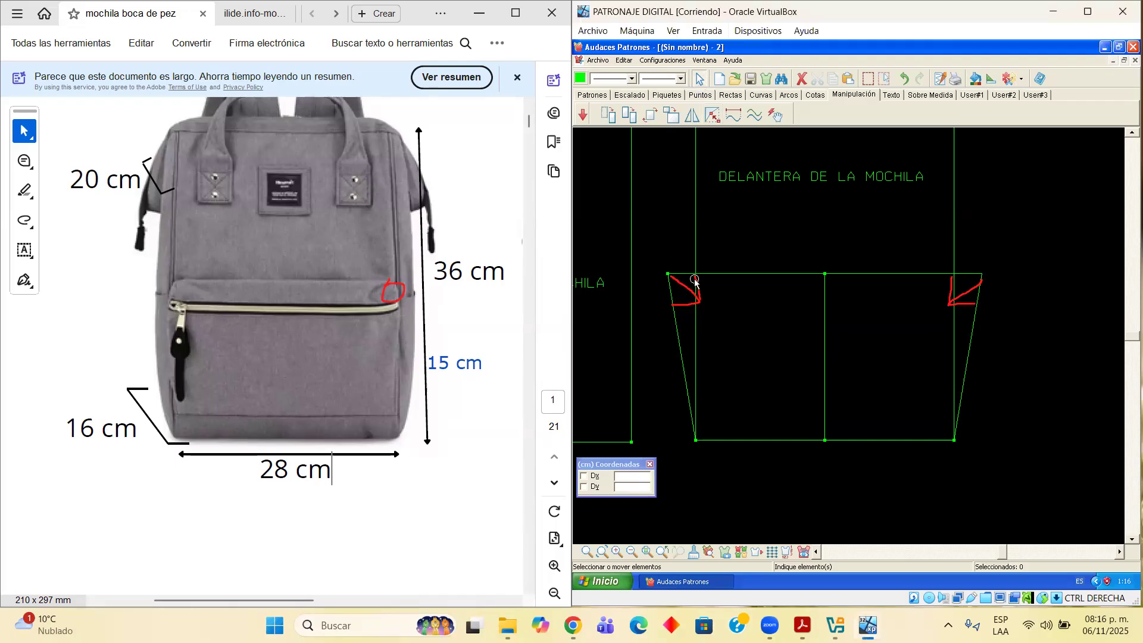
click(52, 255)
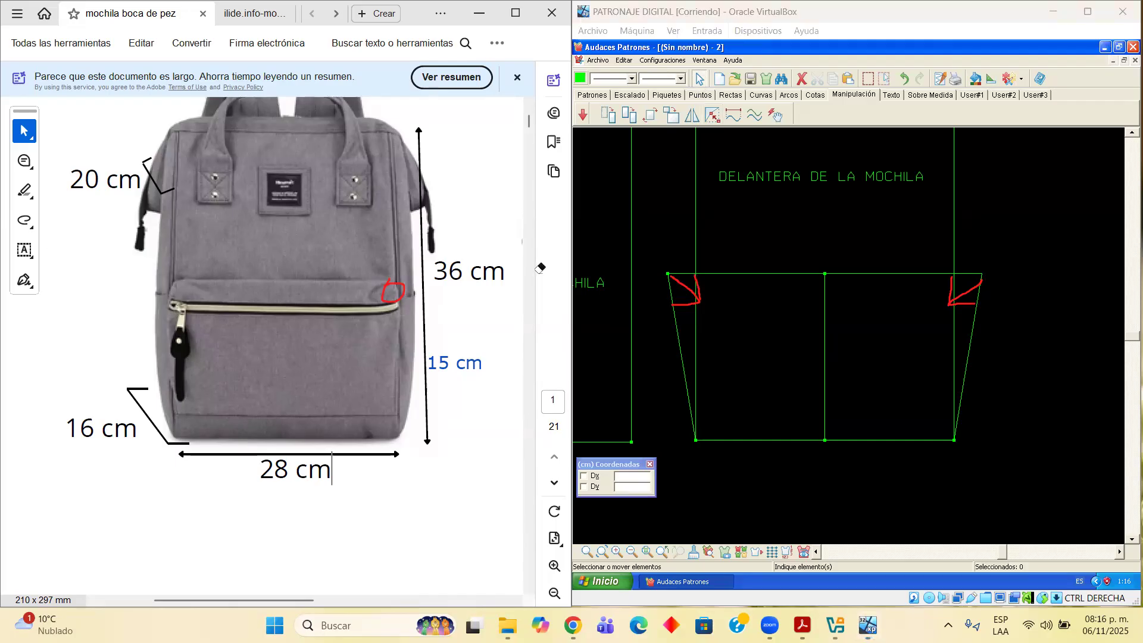
mouse_move(667, 306)
mouse_down()
mouse_move(948, 269)
mouse_move(1000, 320)
mouse_move(830, 261)
mouse_up()
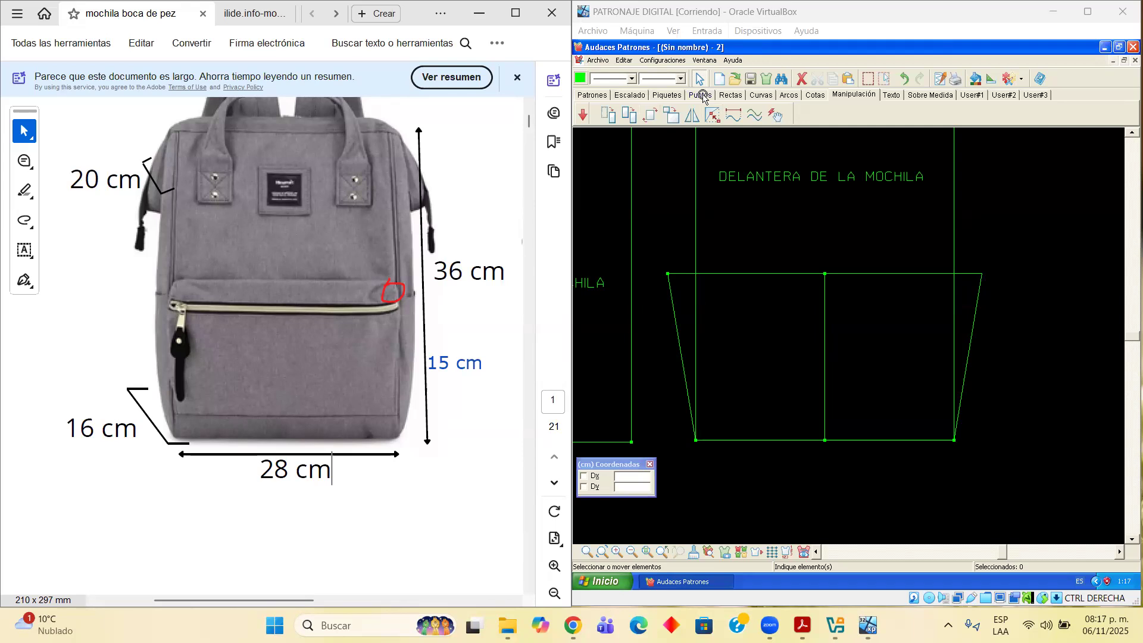
Place a coordinate point on the pocket's left slanted side at a perimeter distance of 3 cm from its upper end
click(703, 96)
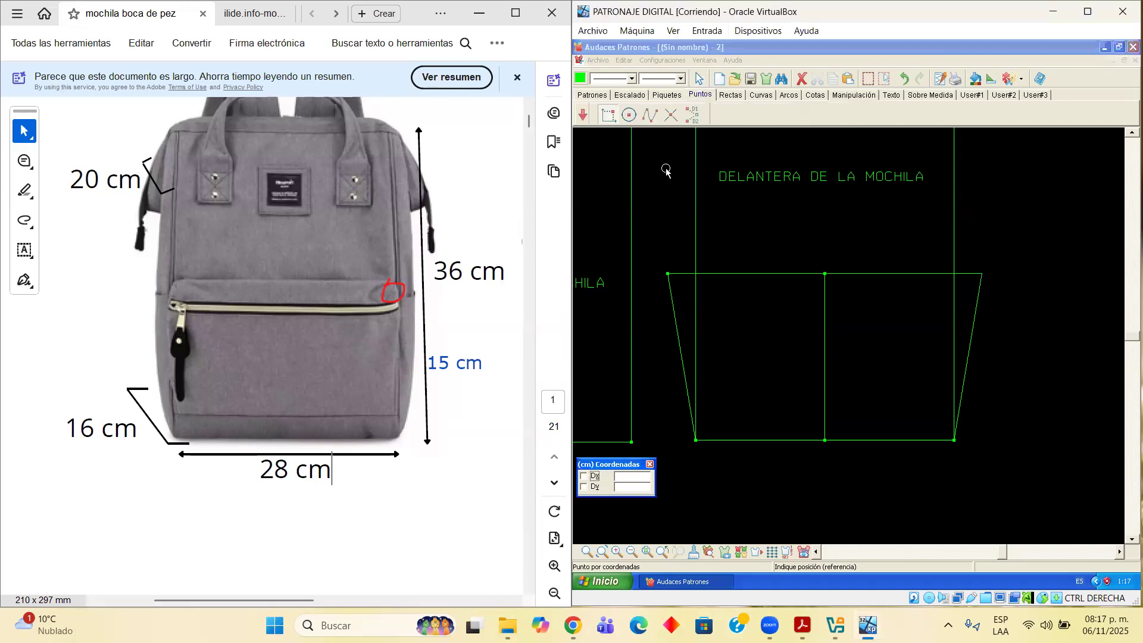
click(667, 274)
click(602, 498)
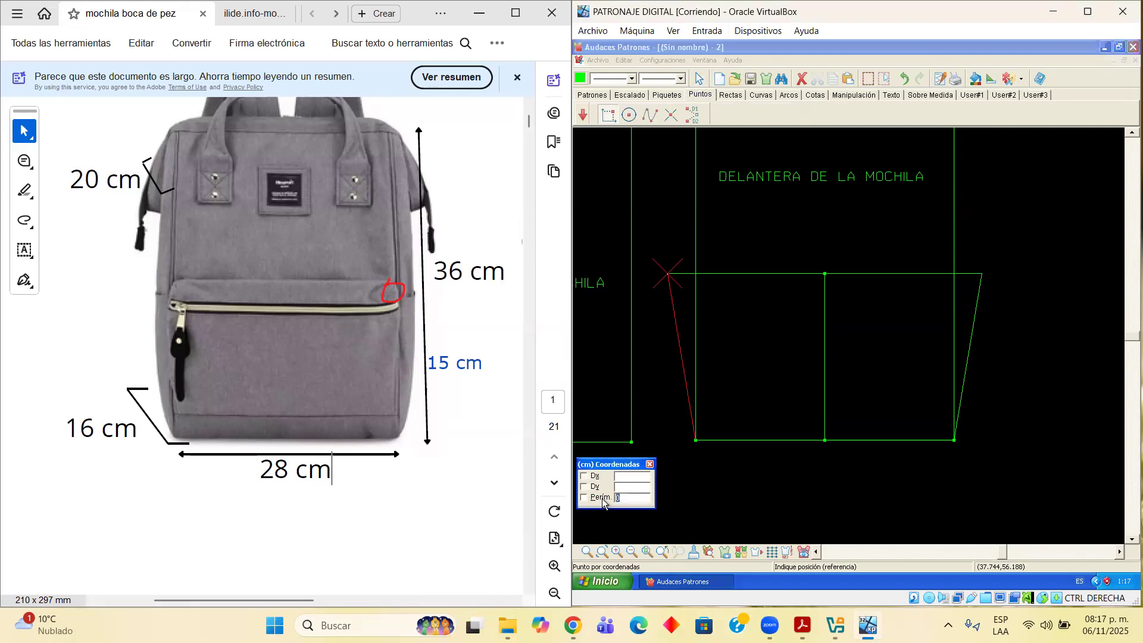
text(3)
key(Return)
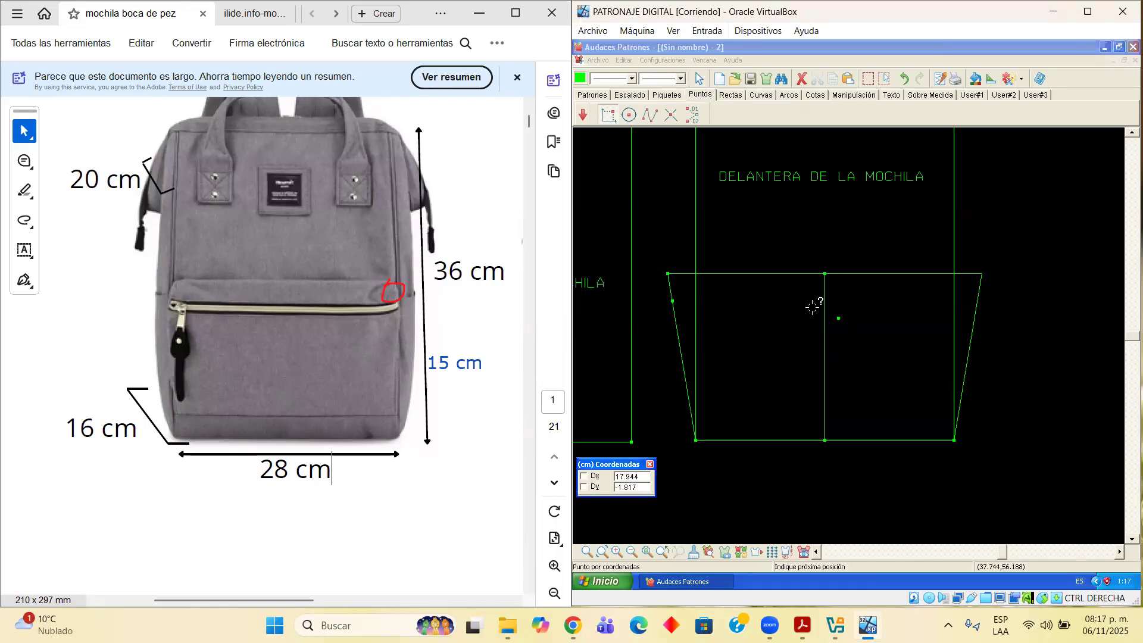
Place a coordinate point on the pocket's right slanted side at a perimeter distance of 3 cm from its upper end
click(982, 278)
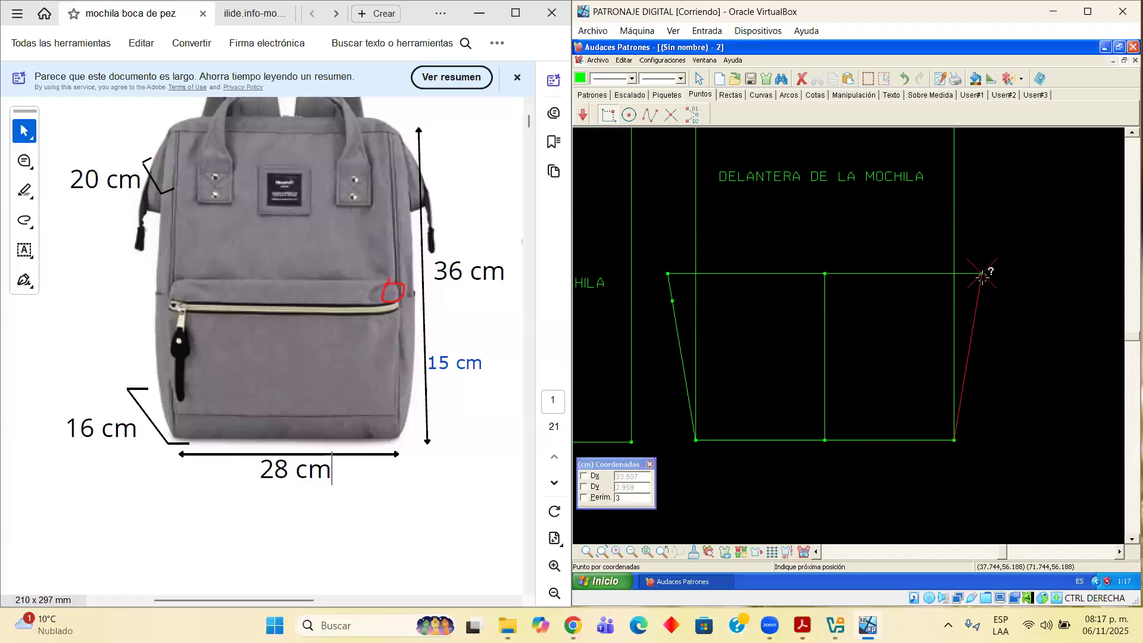
click(993, 368)
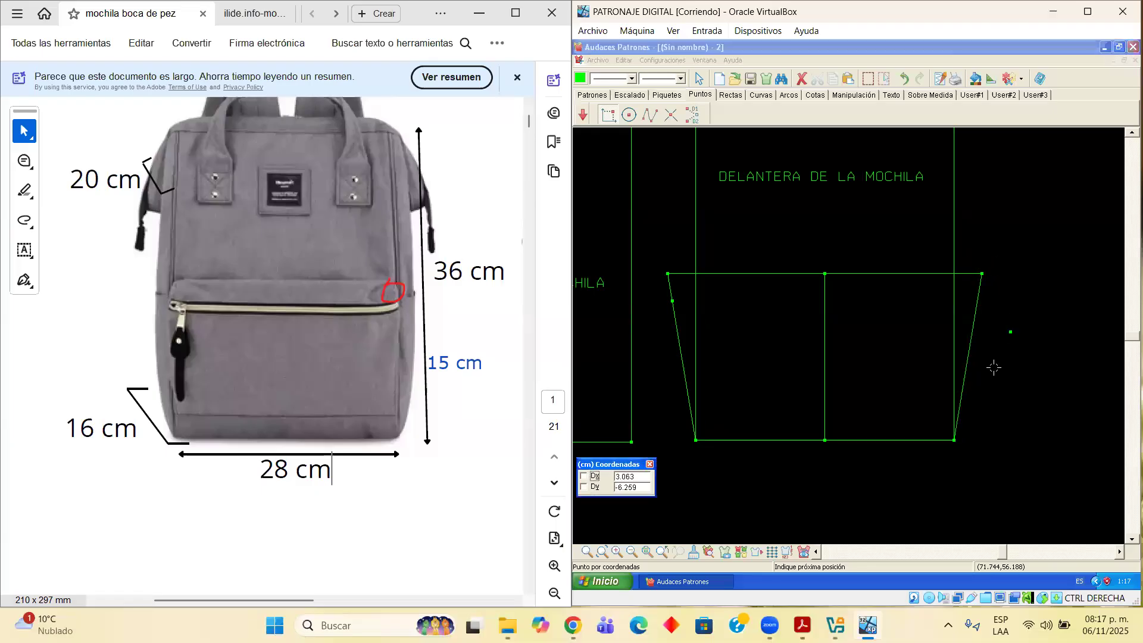
click(982, 274)
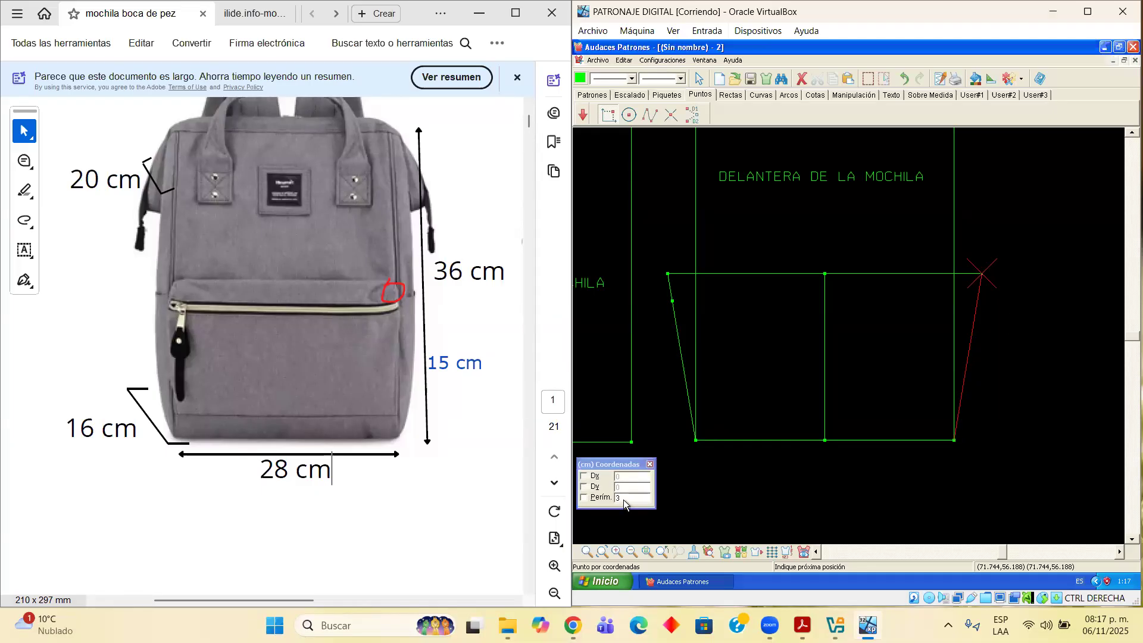
key(Return)
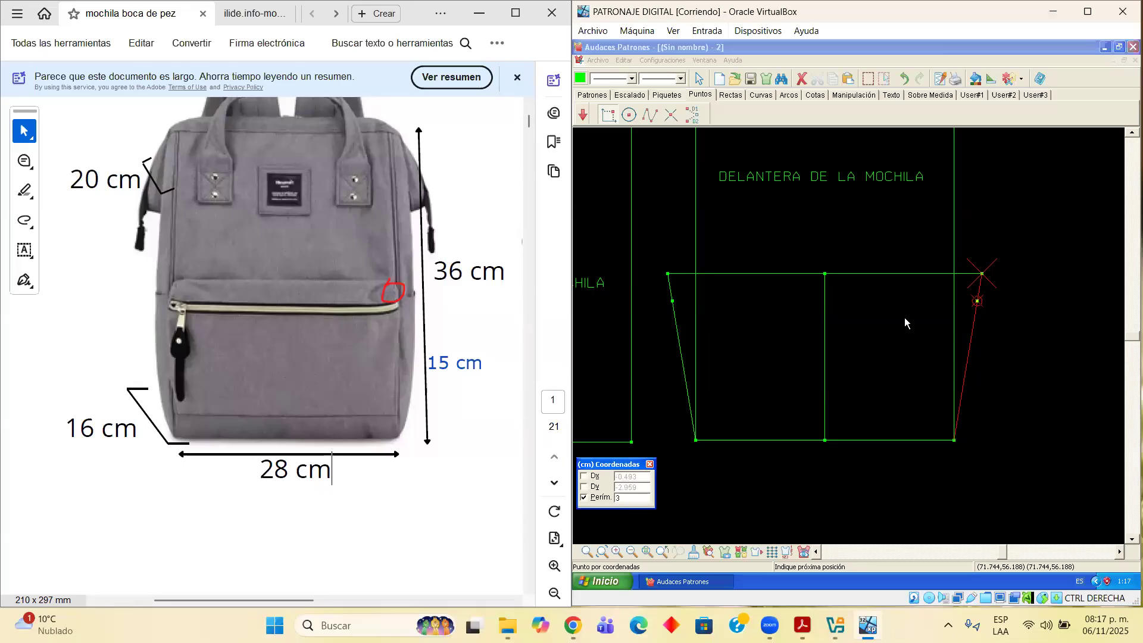
click(977, 301)
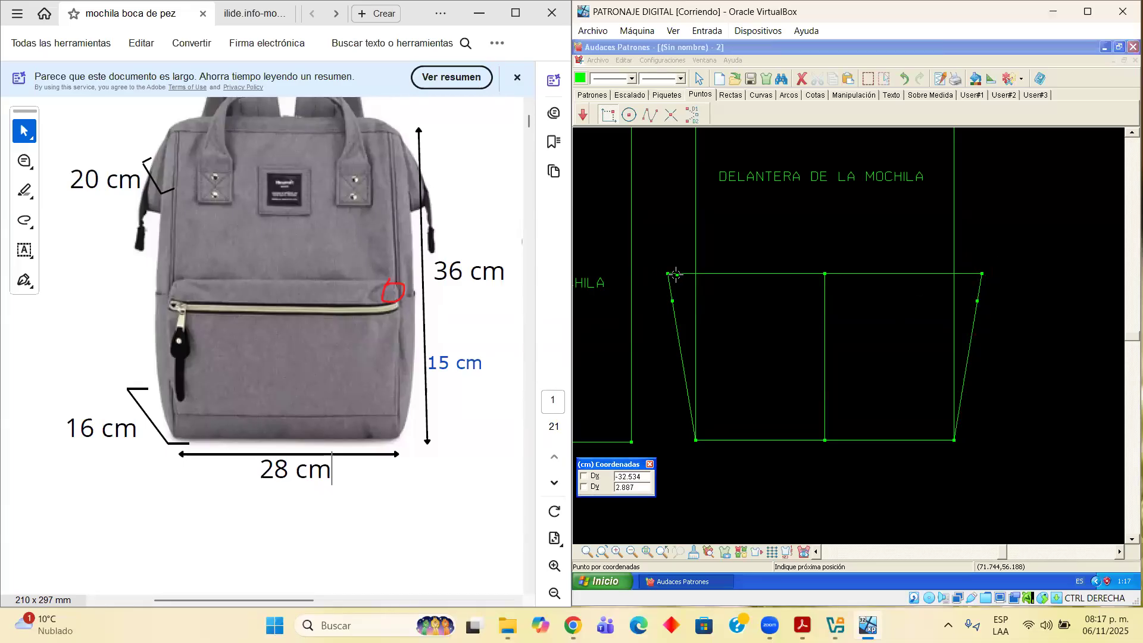
Place a coordinate point on the pocket's upper edge at a perimeter distance of 3 cm from its left end
click(672, 274)
text(3)
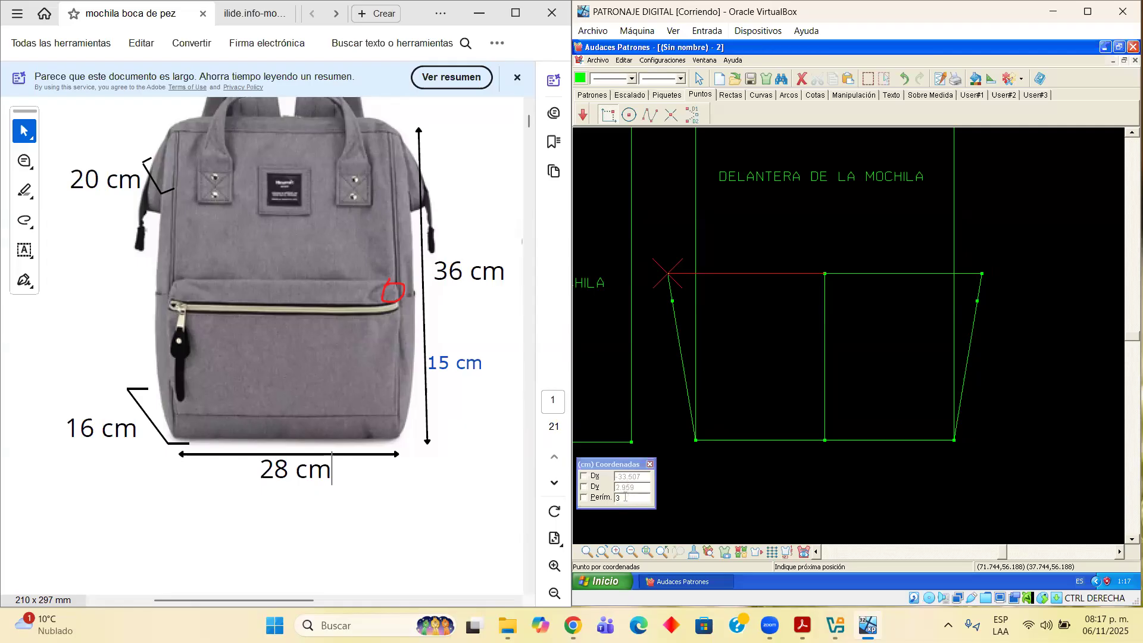
click(625, 496)
key(BackSpace)
text(3)
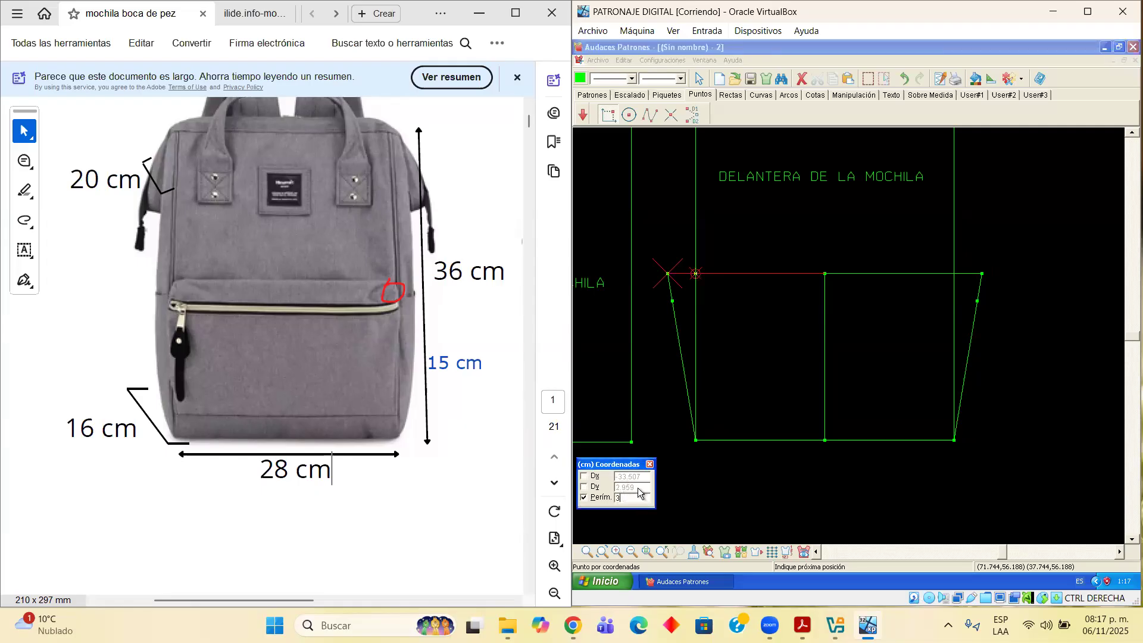
key(Return)
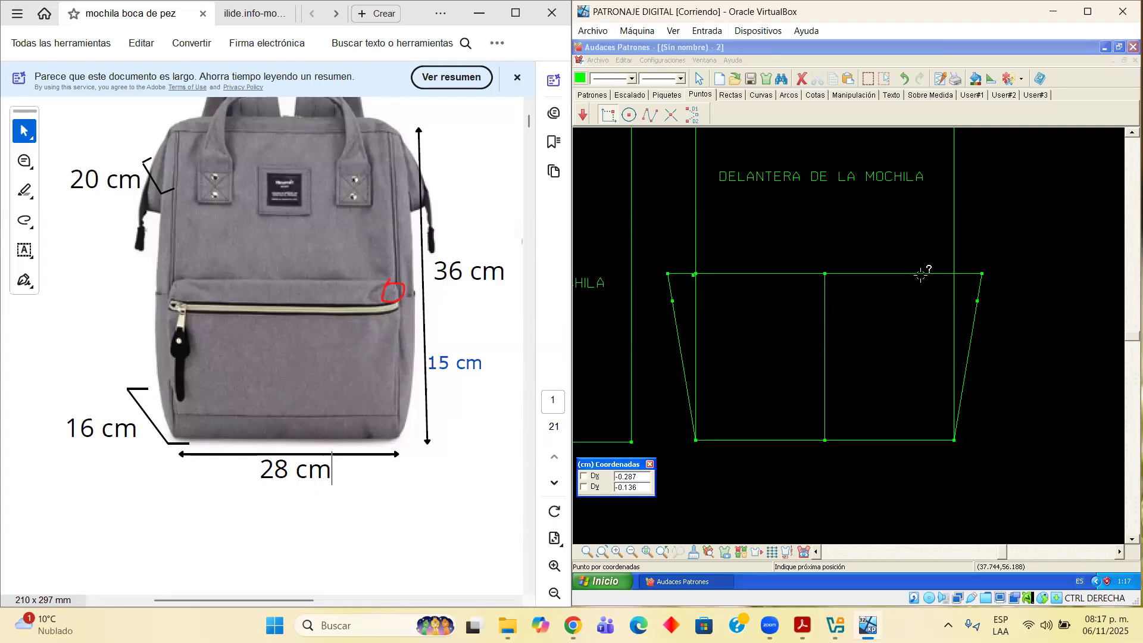
Place a coordinate point on the pocket's upper edge at a perimeter distance of 3 cm from its right end
click(924, 273)
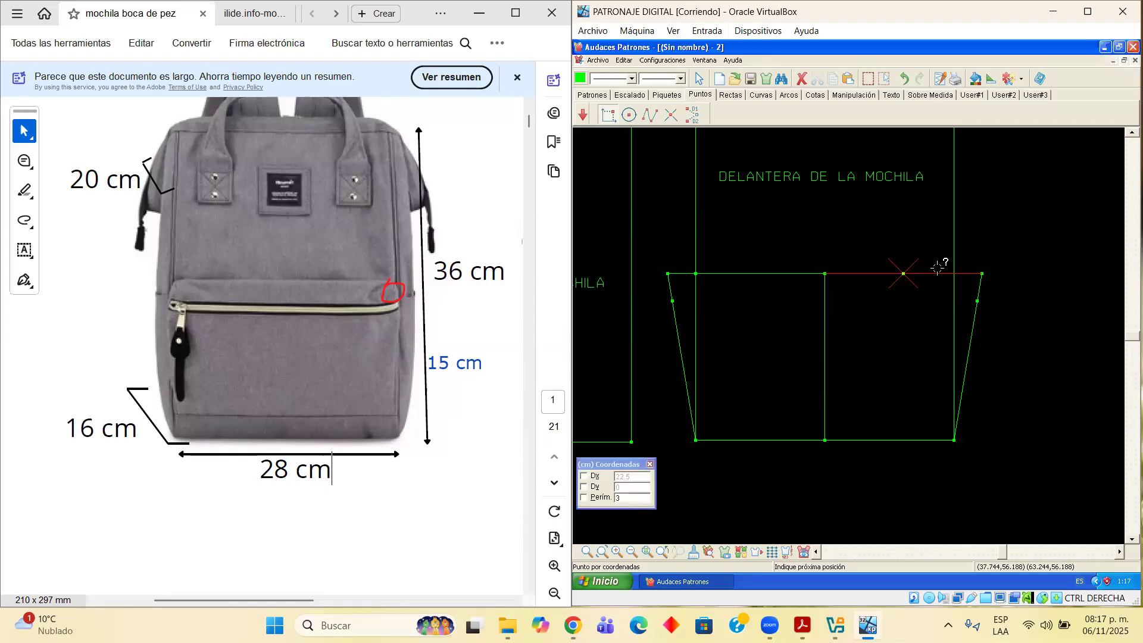
click(966, 273)
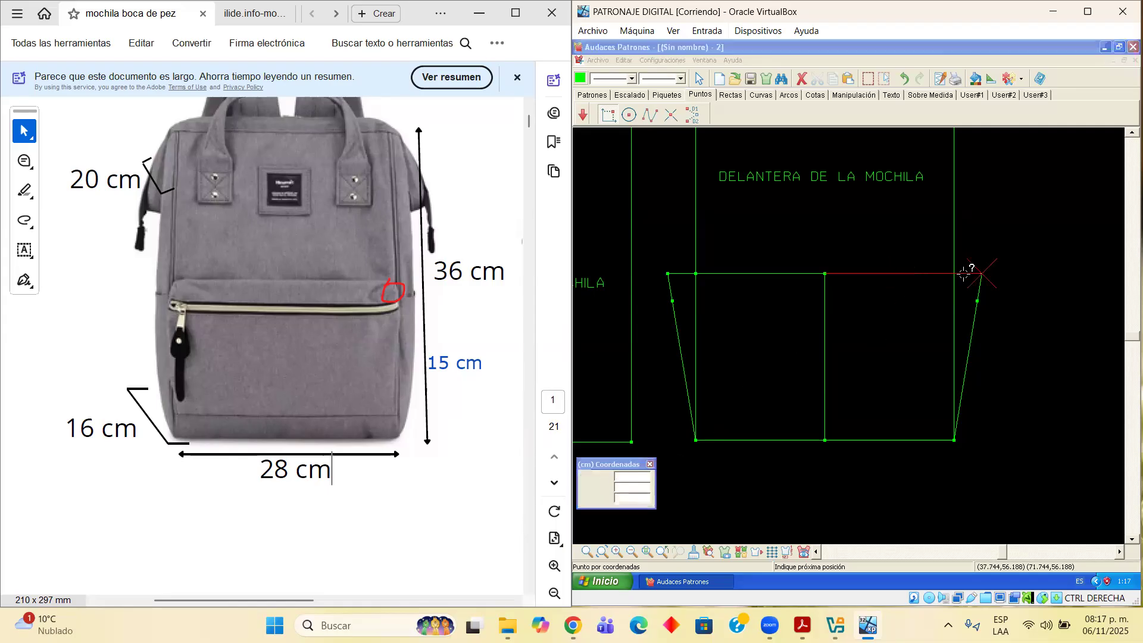
click(625, 498)
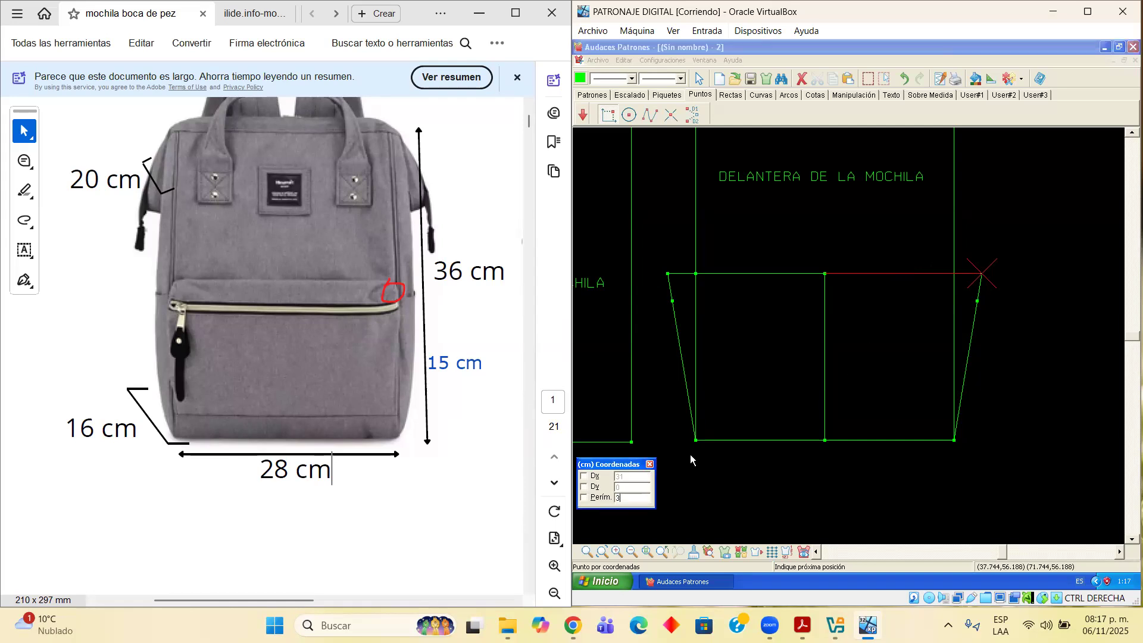
key(Return)
click(952, 274)
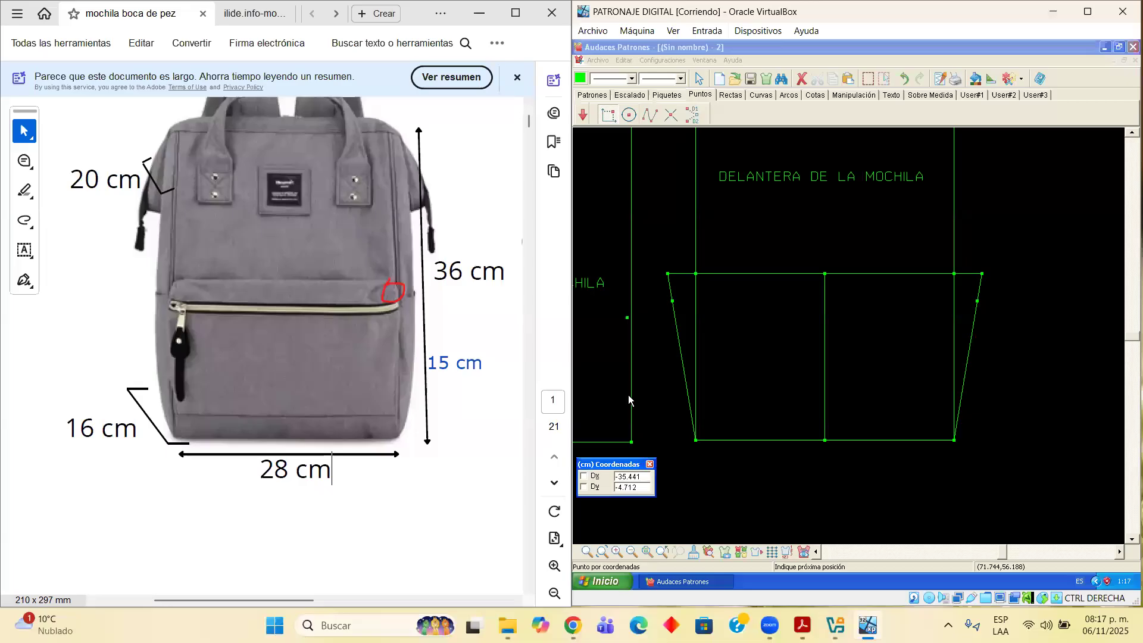
Draw a two-point line inward from the left slanted side's point with a horizontal offset of 3 cm and a vertical offset of 0
click(724, 95)
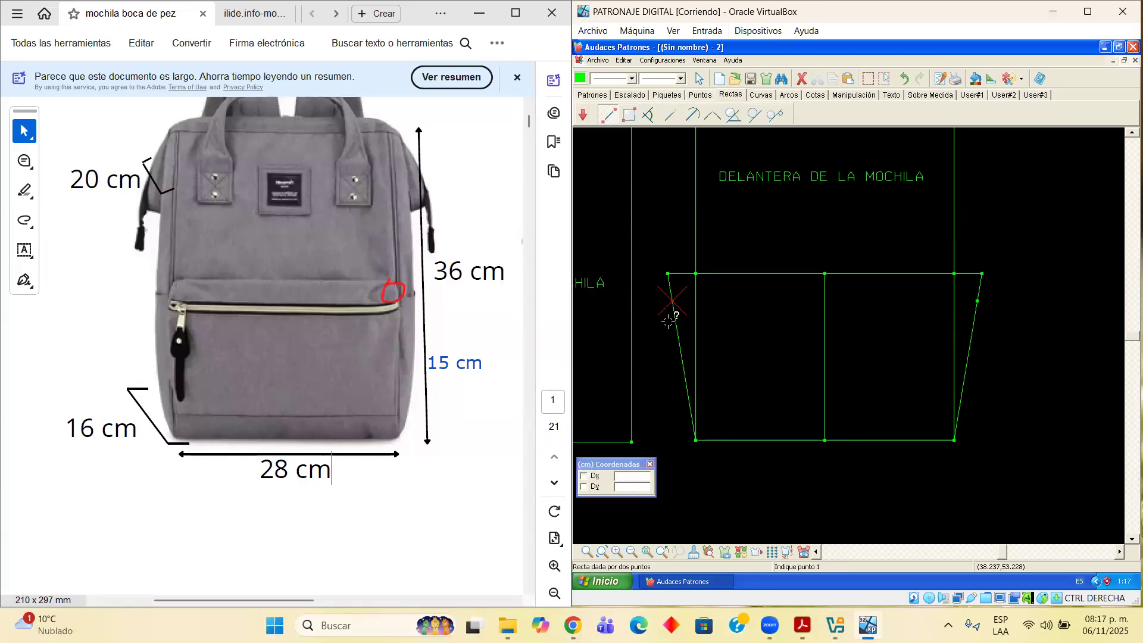
click(681, 300)
drag(633, 466, 660, 215)
text(-3)
key(Return)
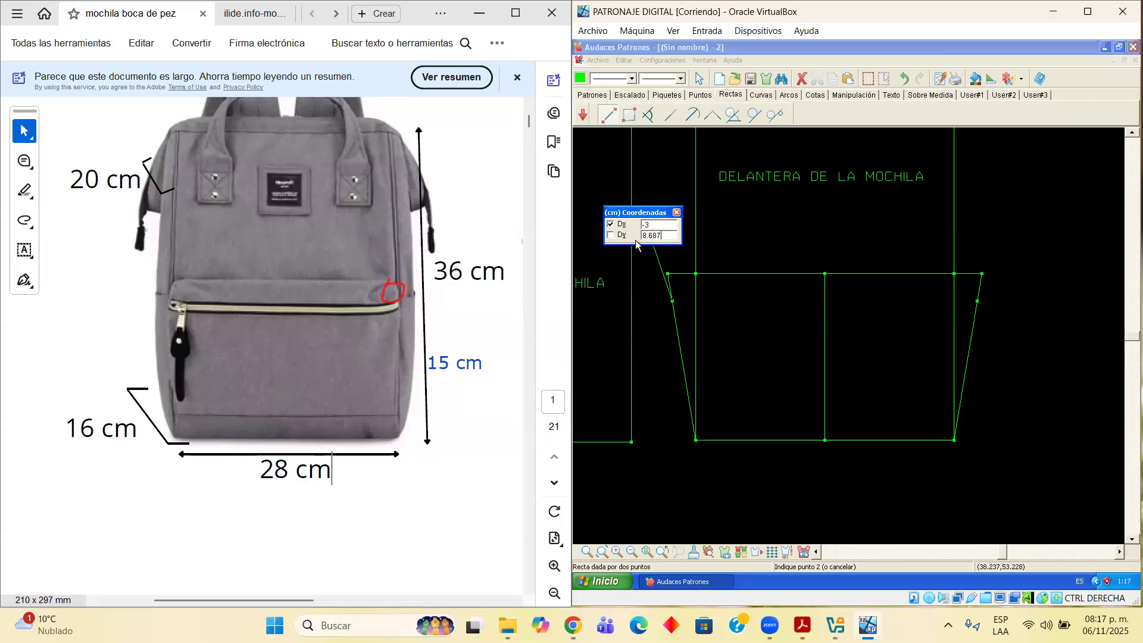
text(0)
click(721, 324)
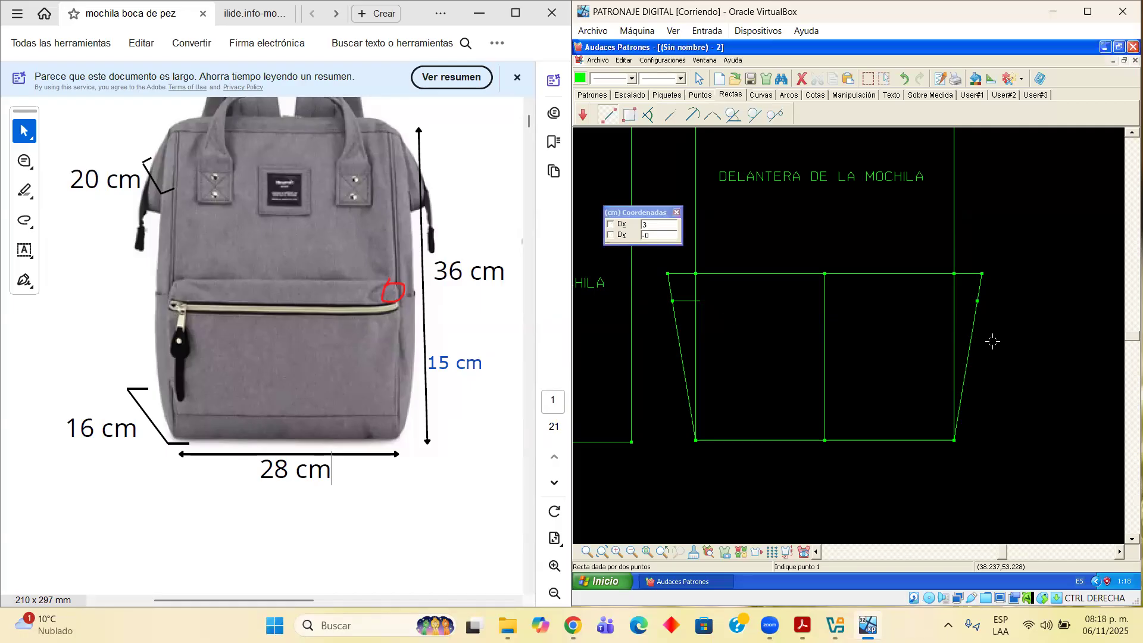
Draw a two-point line inward from the right slanted side's point with a horizontal offset of -3 cm and a vertical offset of 0
click(975, 301)
key(Tab)
text(3)
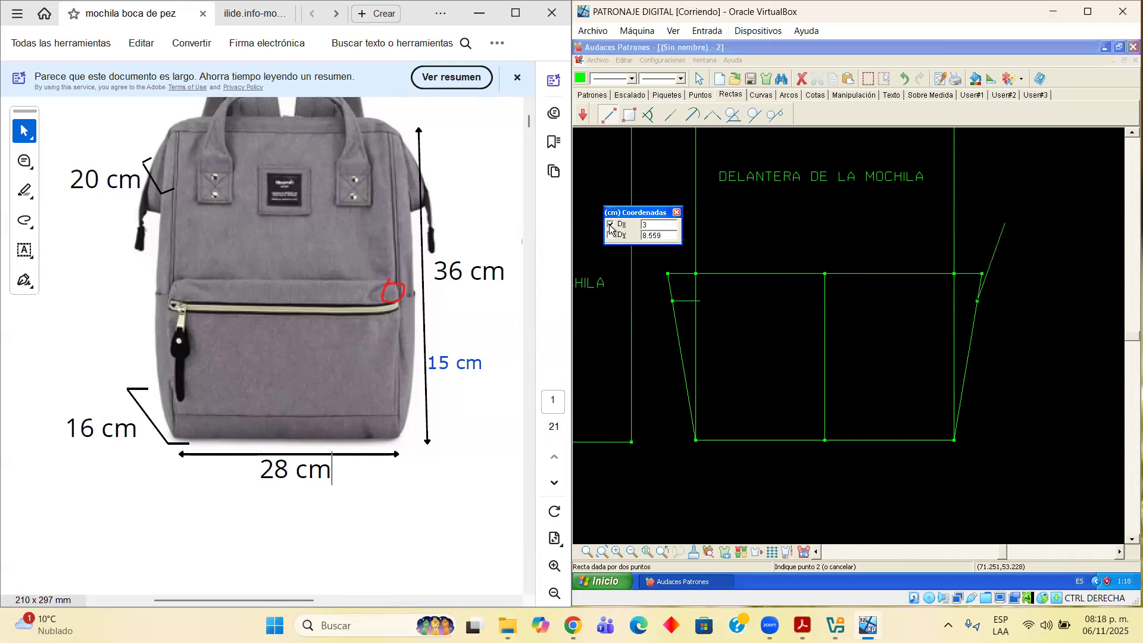
key(Tab)
text(0)
click(915, 322)
click(946, 319)
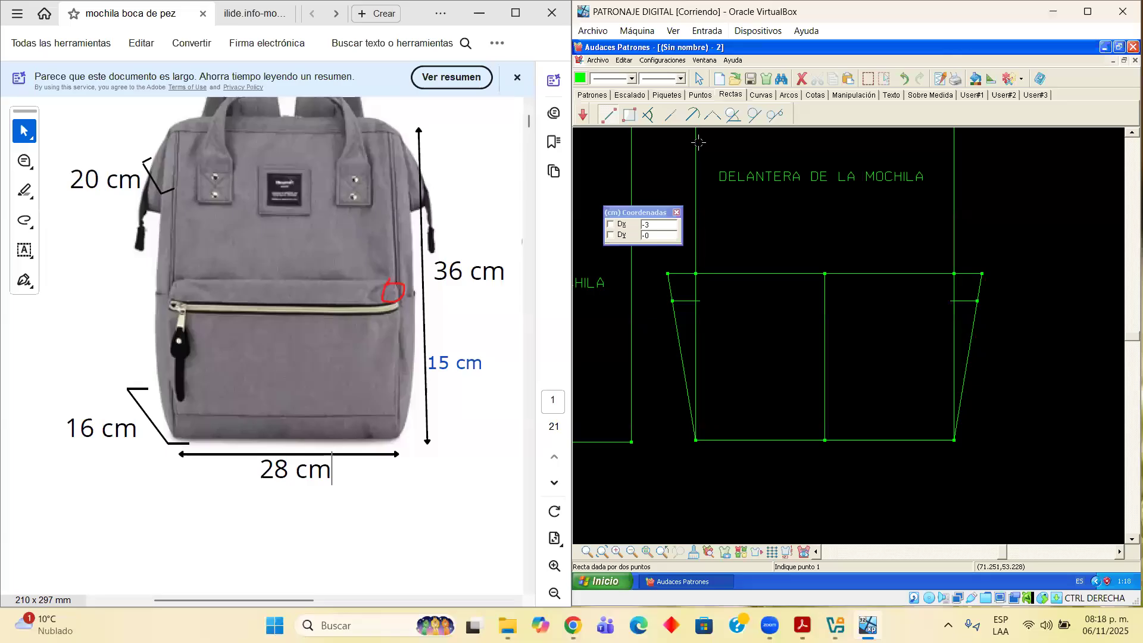
Place coordinate points at the inner ends of the left and right 3 cm horizontal lines on the pocket
click(700, 95)
click(608, 114)
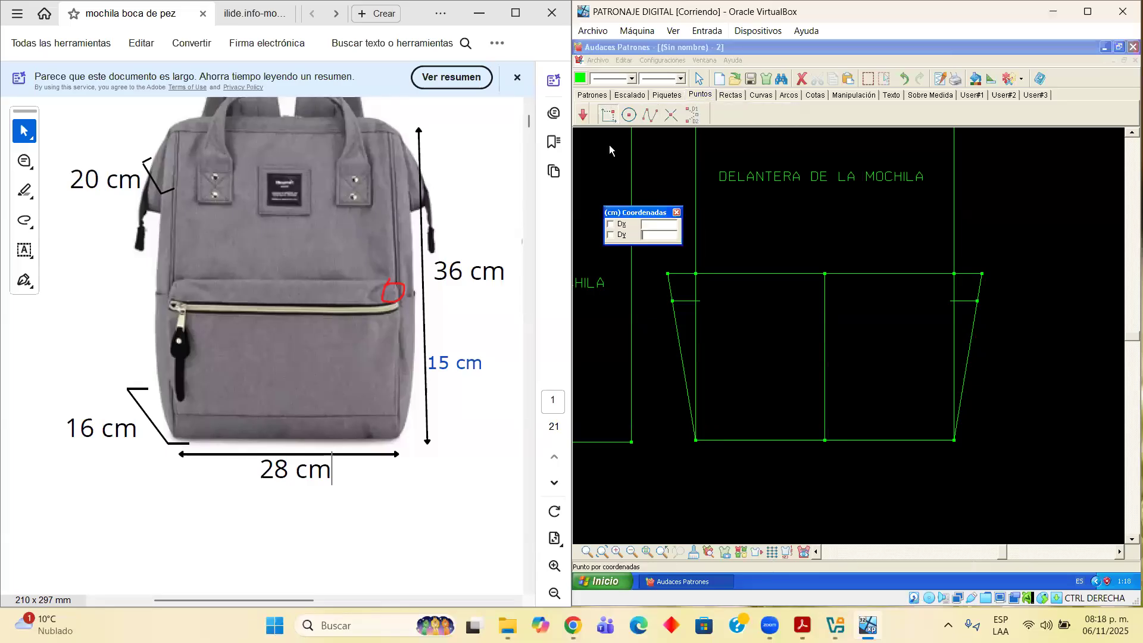
click(690, 301)
key(m)
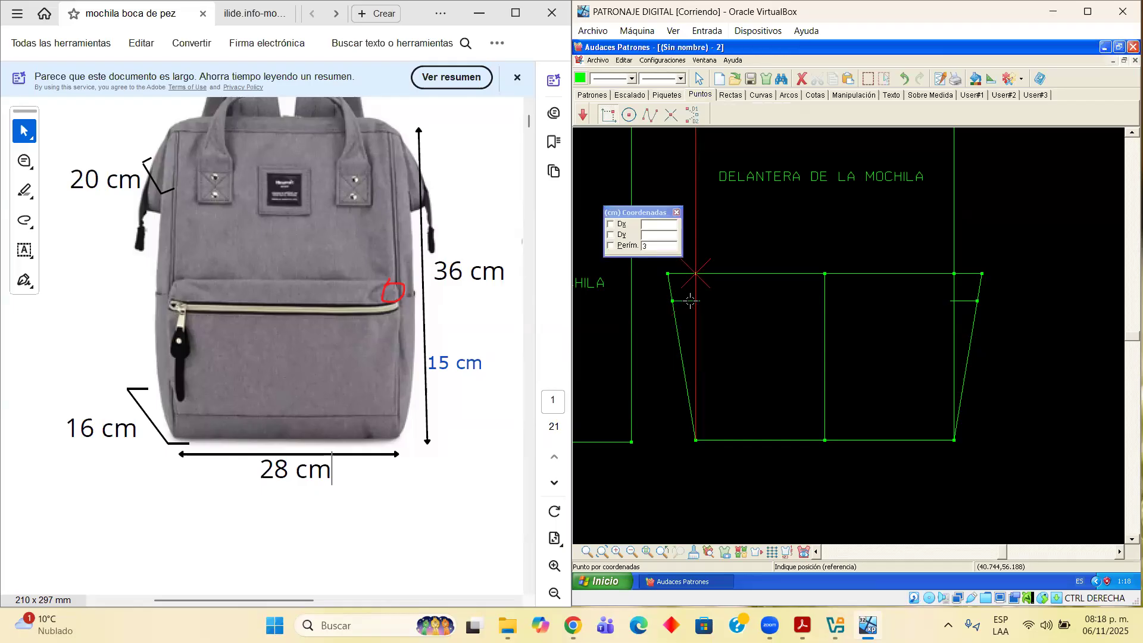
scroll(689, 300, up, 2)
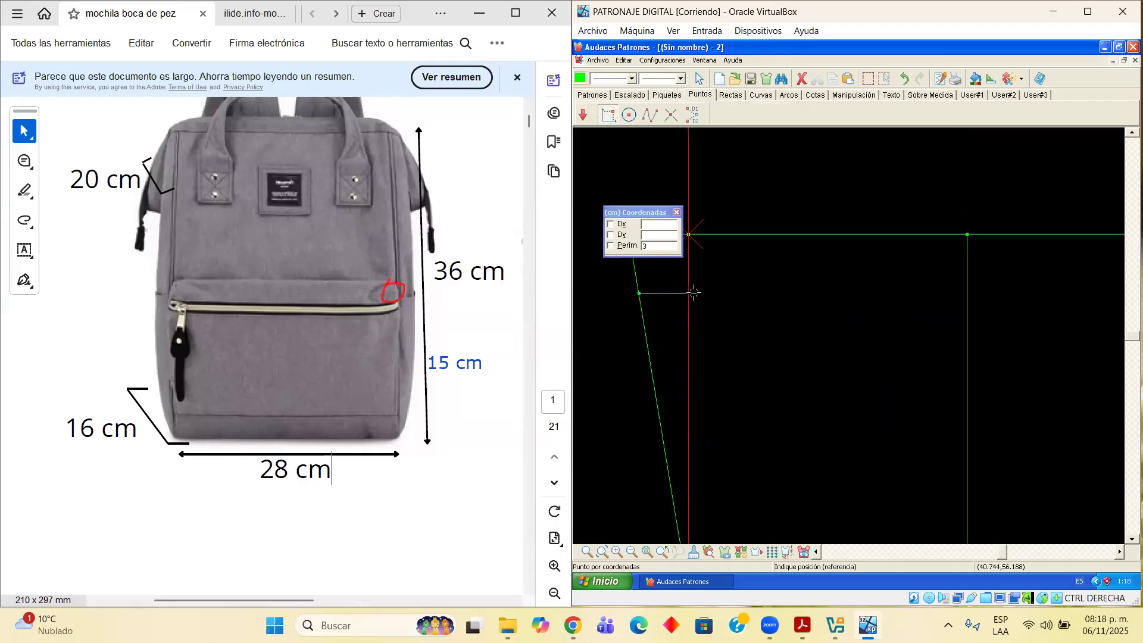
click(694, 293)
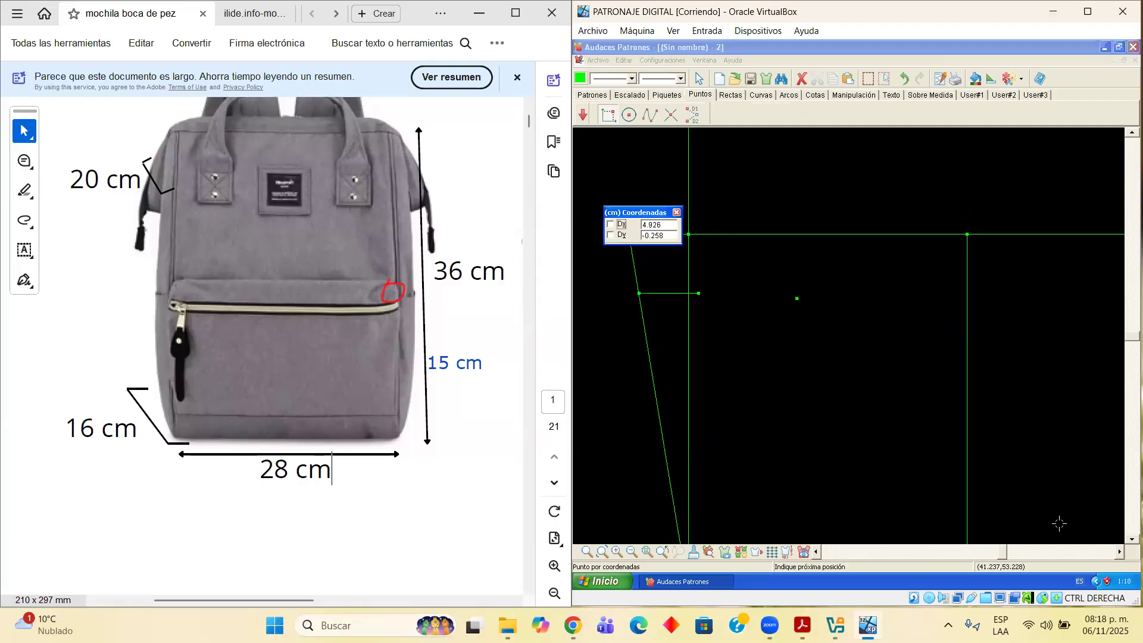
click(1119, 551)
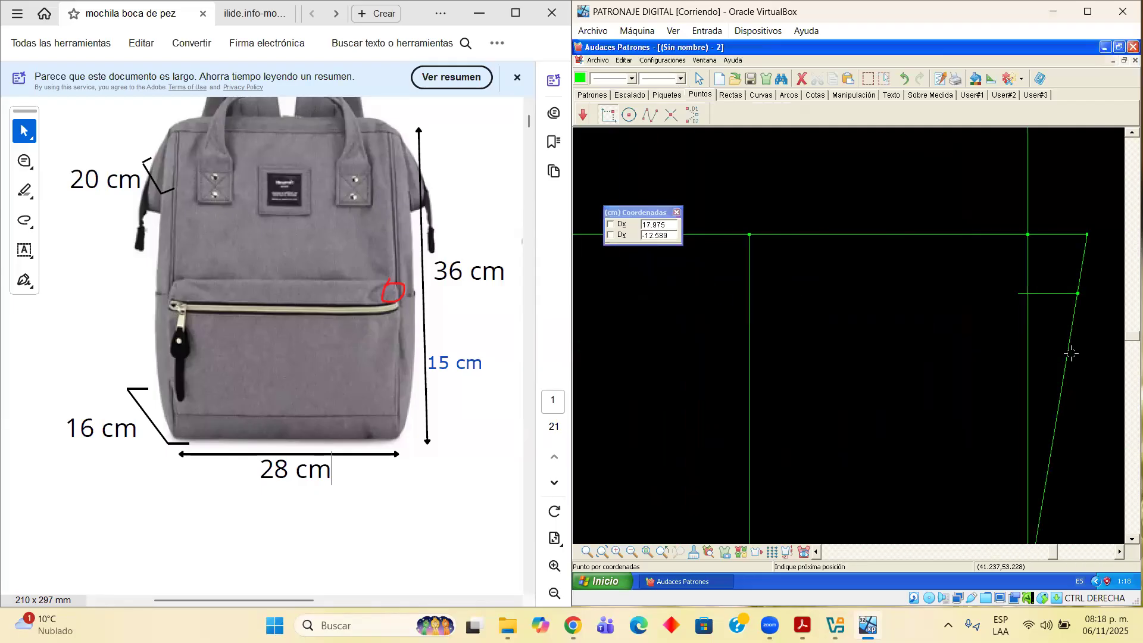
click(982, 293)
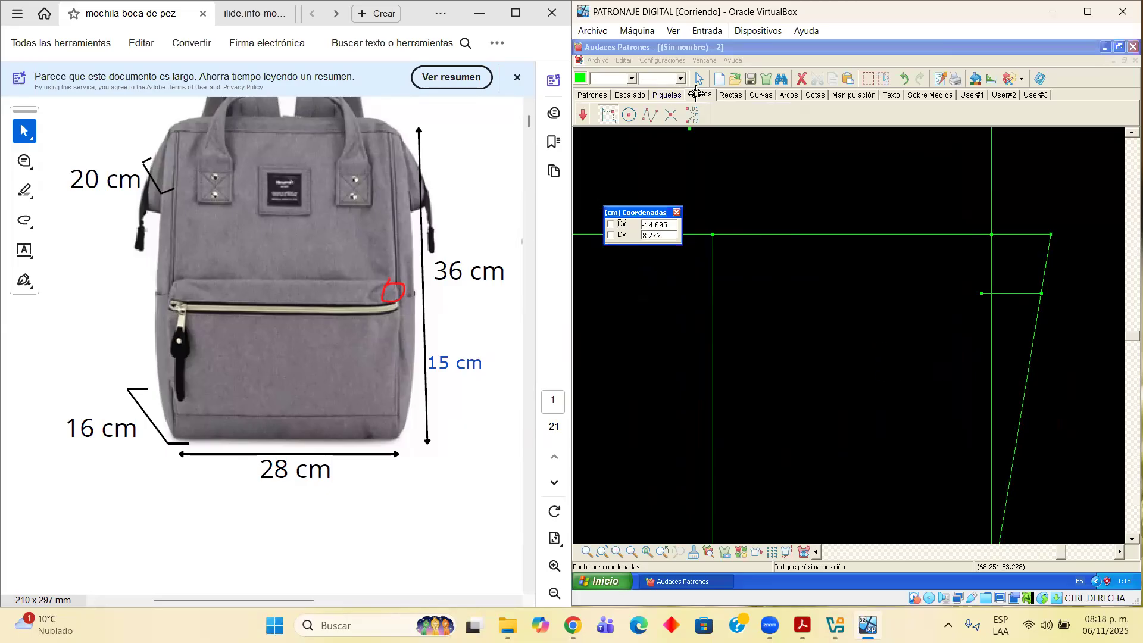
Draw a two-point line from the inner end of the right horizontal line up to the nearby 3 cm point on the pocket's upper edge
click(730, 95)
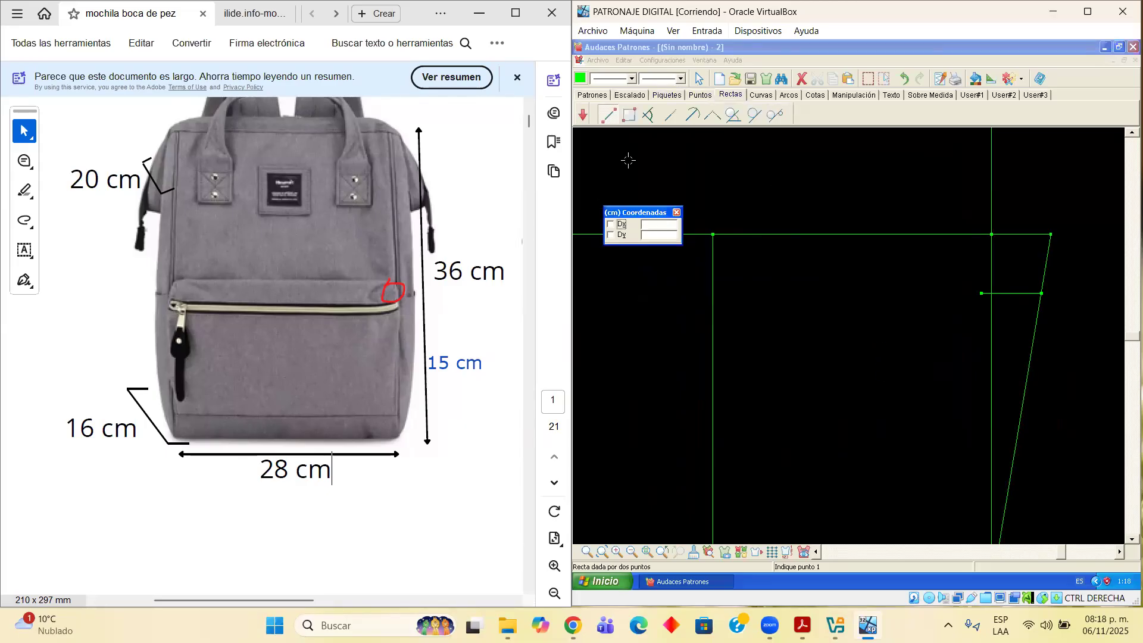
click(980, 292)
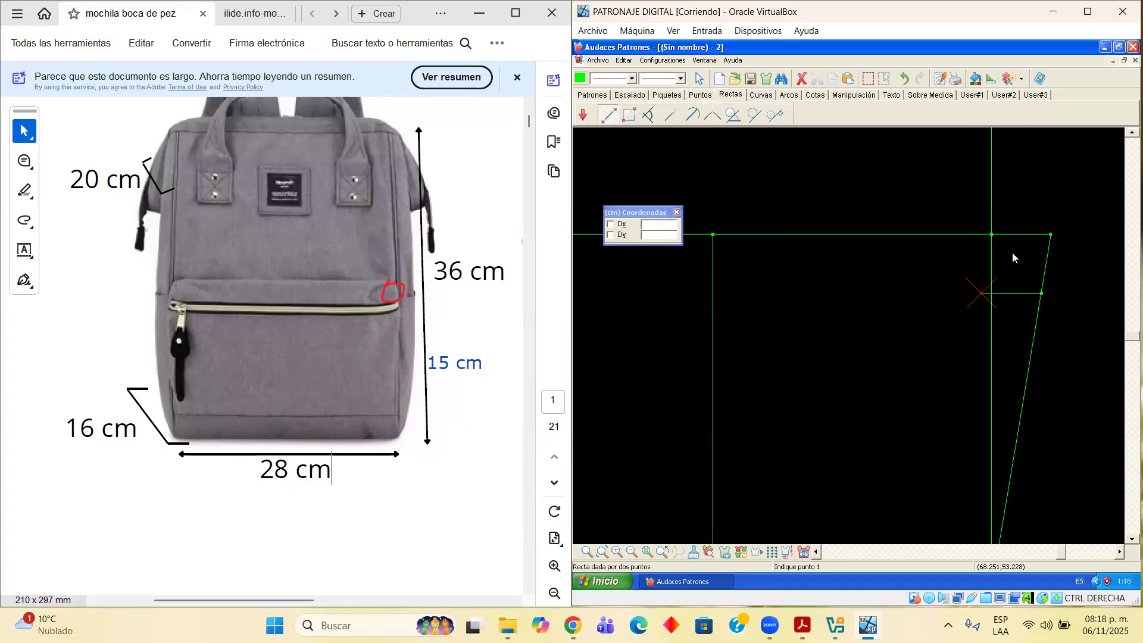
click(981, 293)
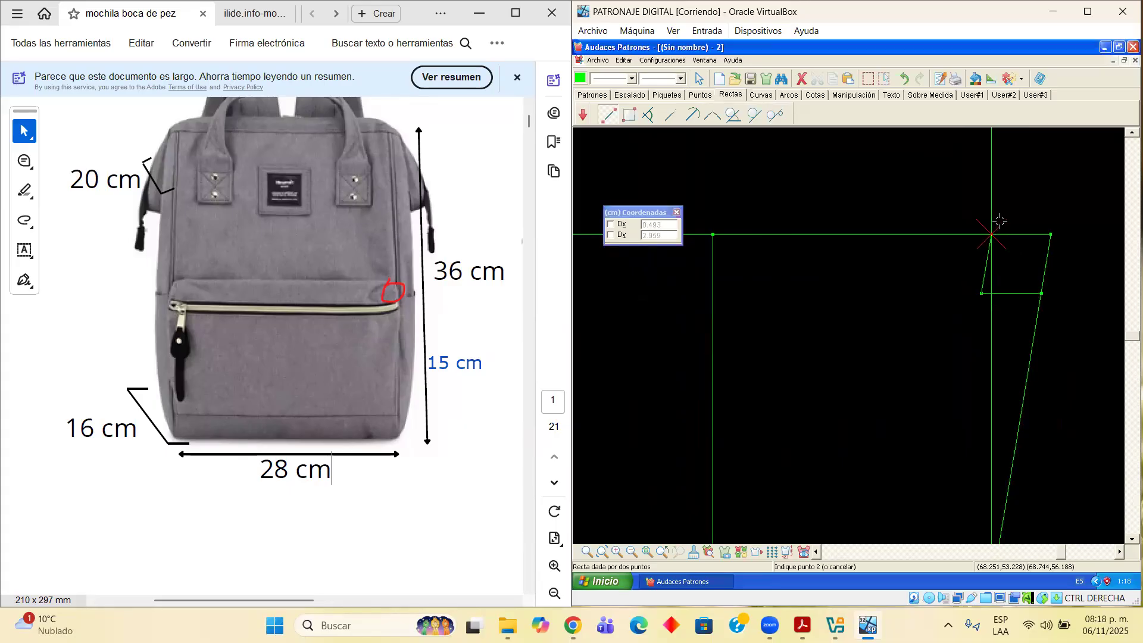
click(999, 221)
Draw a two-point line from the inner end of the left horizontal line up to the nearby 3 cm point on the pocket's upper edge
click(816, 552)
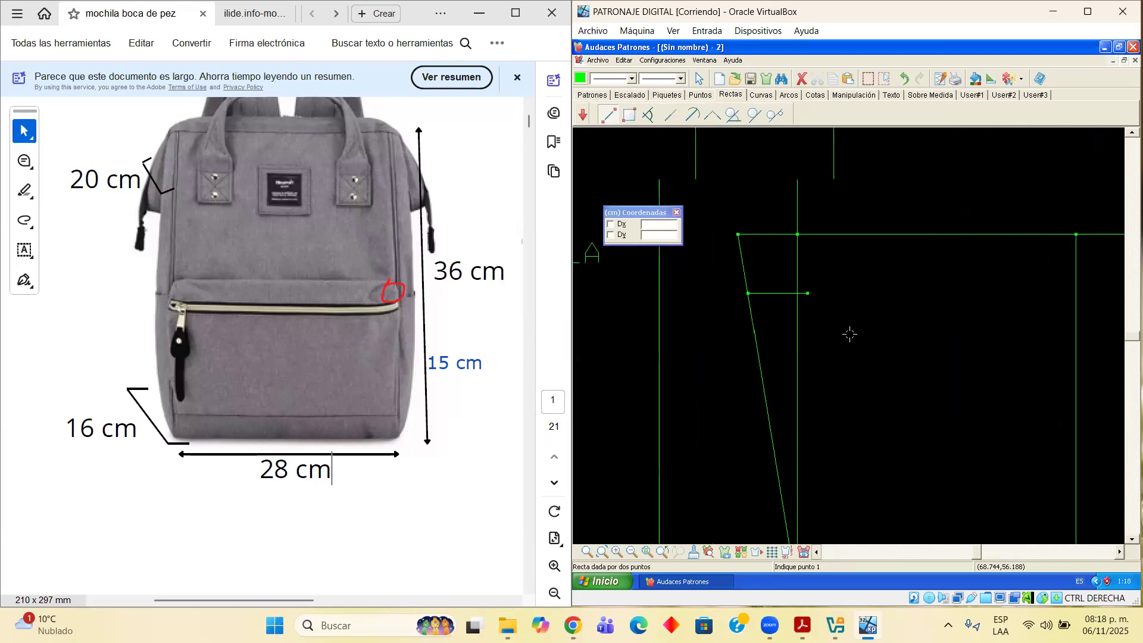
right_click(843, 292)
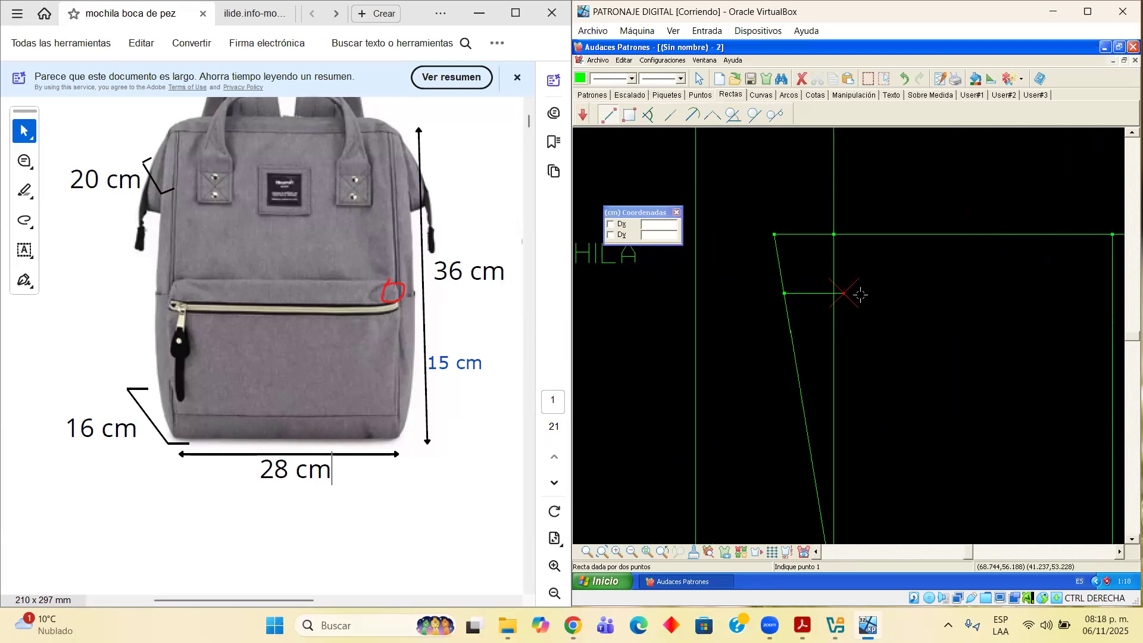
click(858, 294)
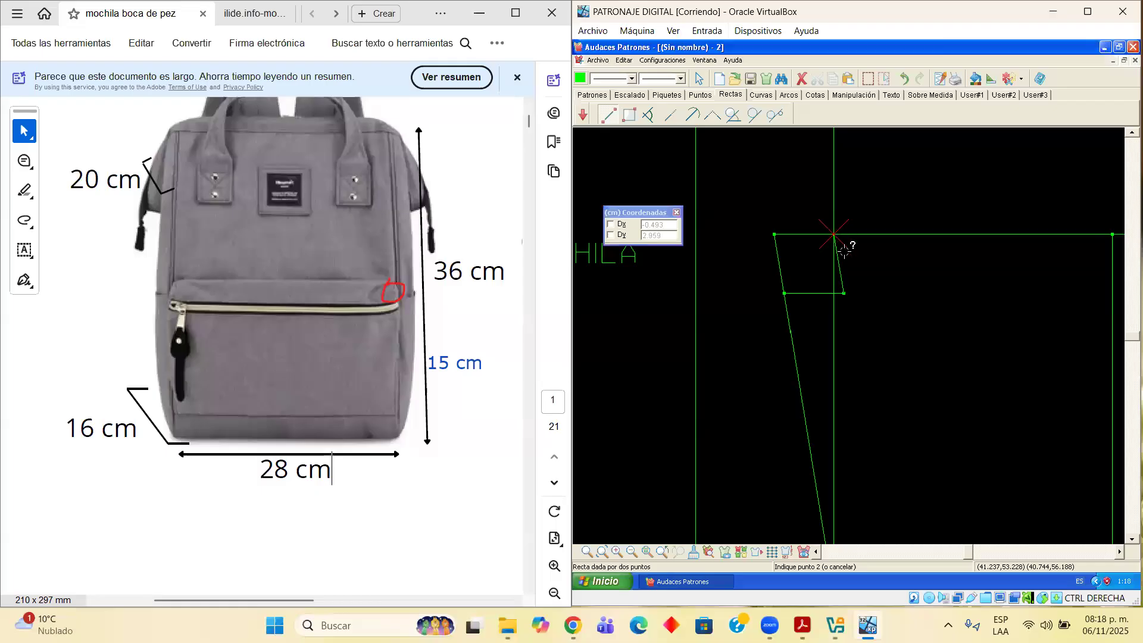
click(852, 260)
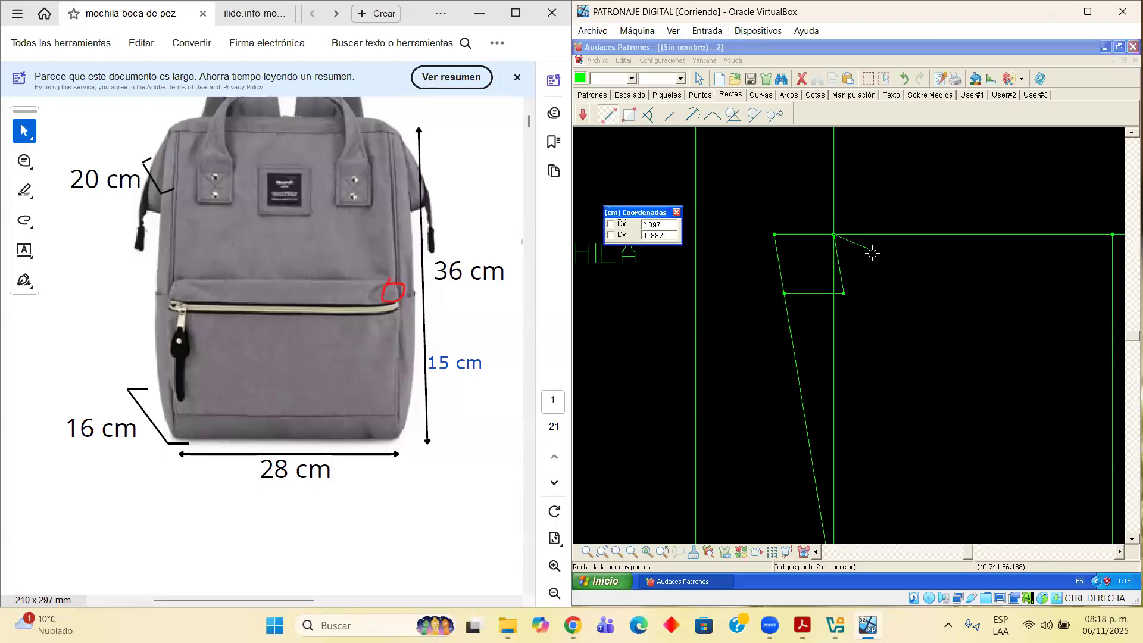
key(Escape)
scroll(966, 434, down, 1)
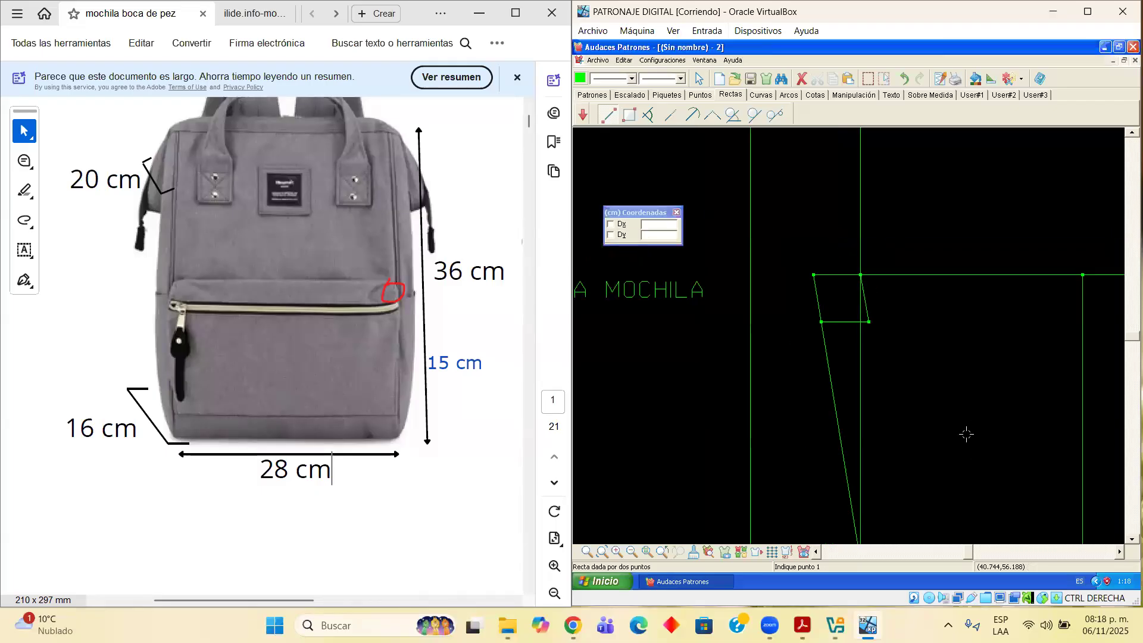
click(1116, 554)
click(1114, 551)
click(1114, 551)
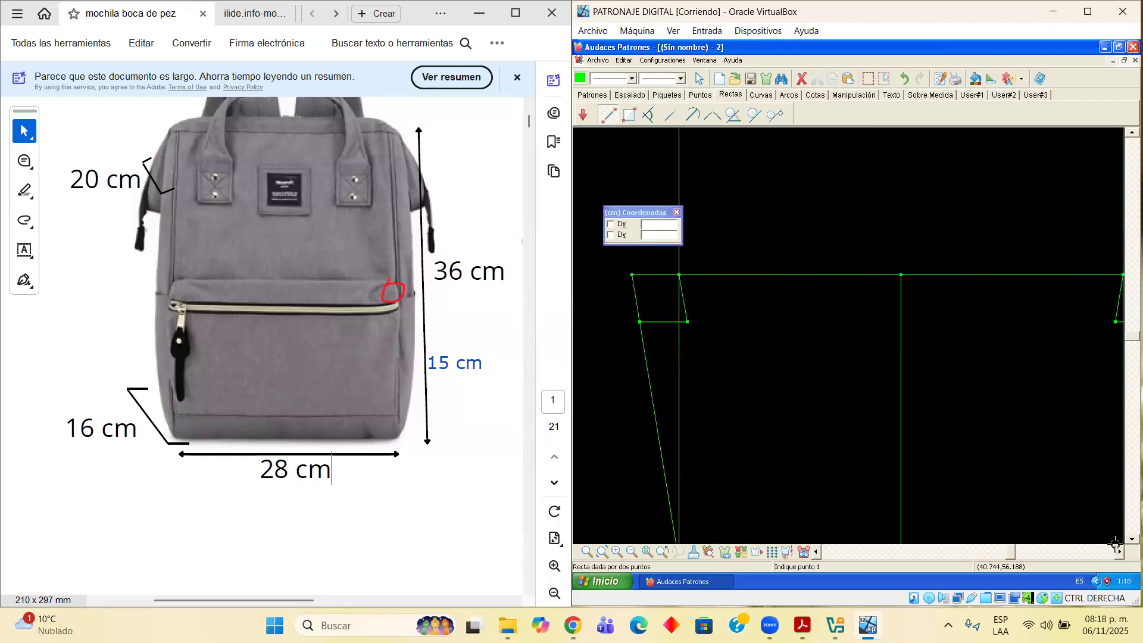
scroll(1031, 455, down, 1)
click(1114, 554)
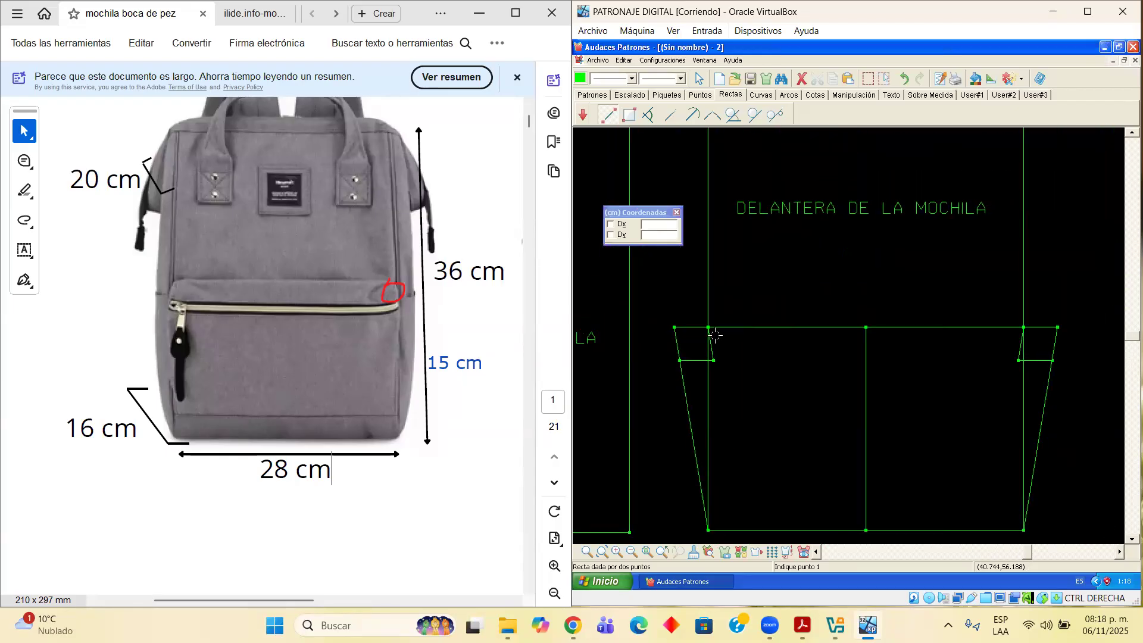
click(731, 95)
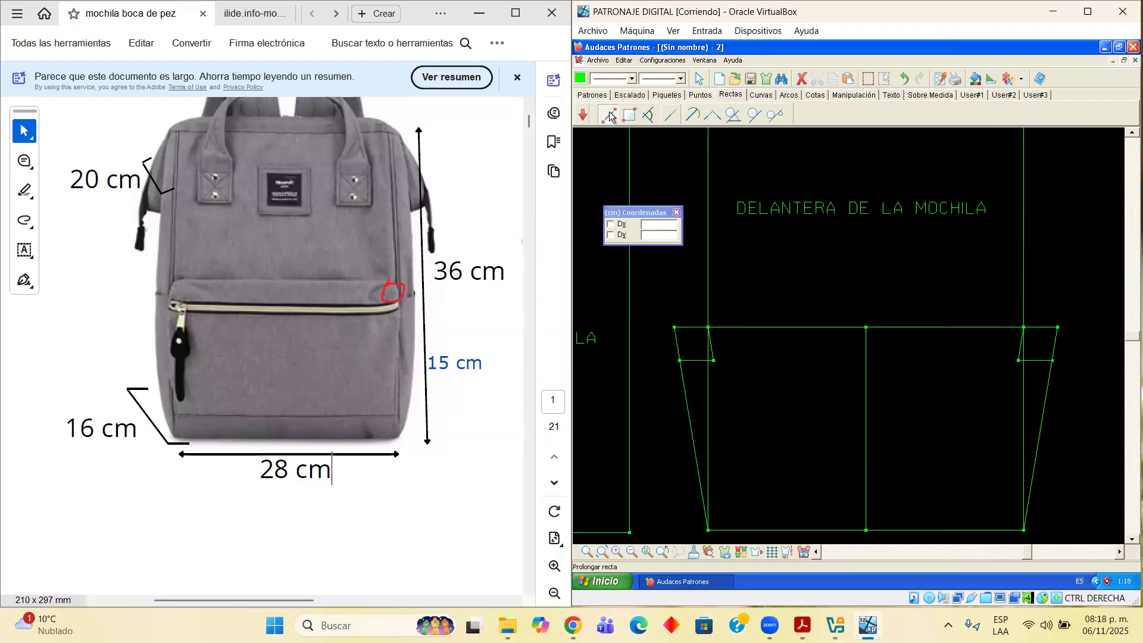
click(675, 327)
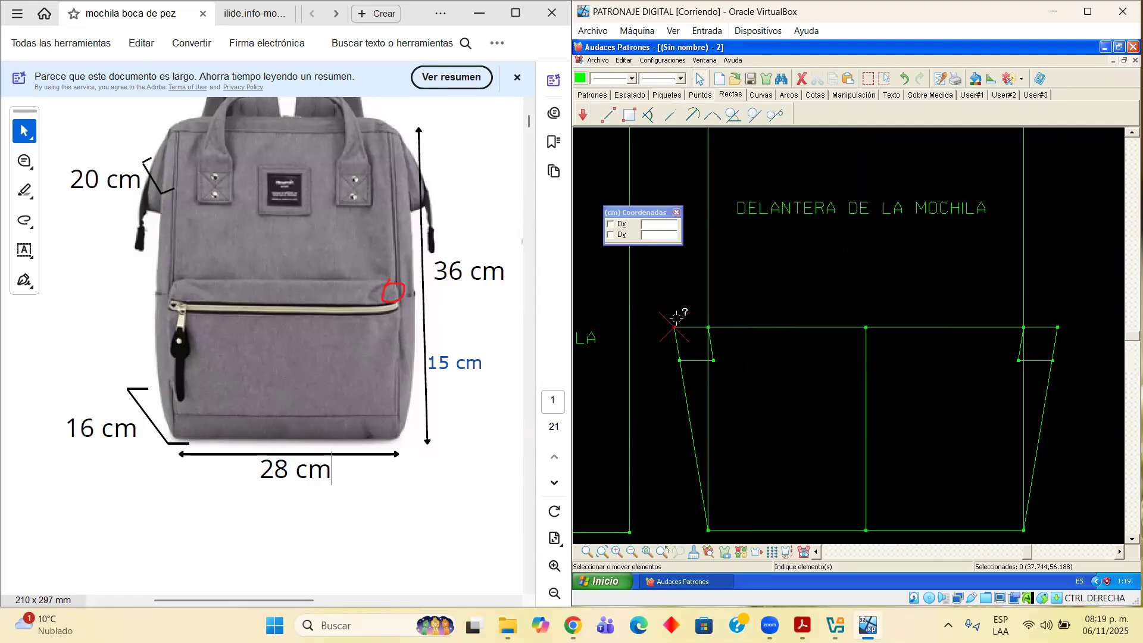
click(676, 319)
click(714, 360)
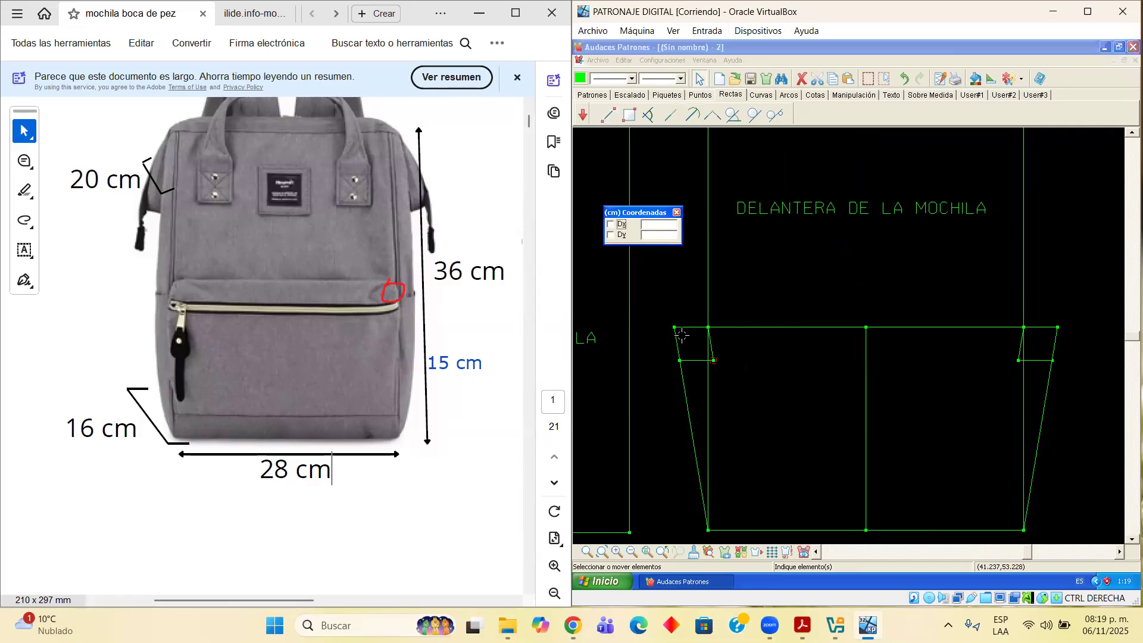
key(Delete)
click(903, 78)
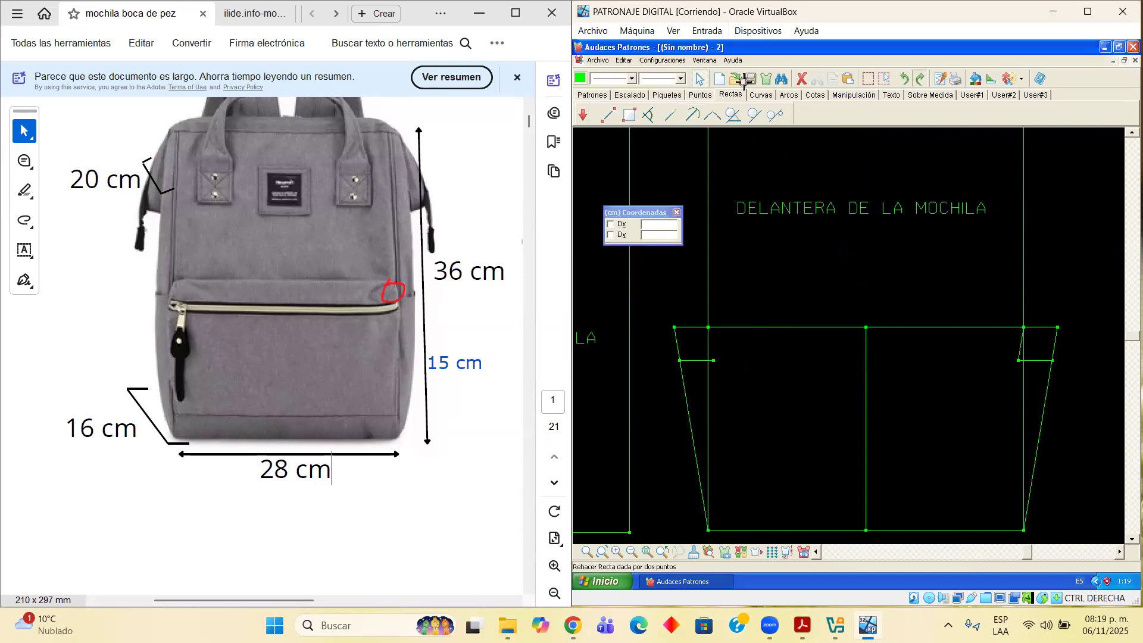
Draw diagonal two-point lines from the pocket's upper left and right outer corners to the inner ends of the corresponding horizontal lines
click(608, 114)
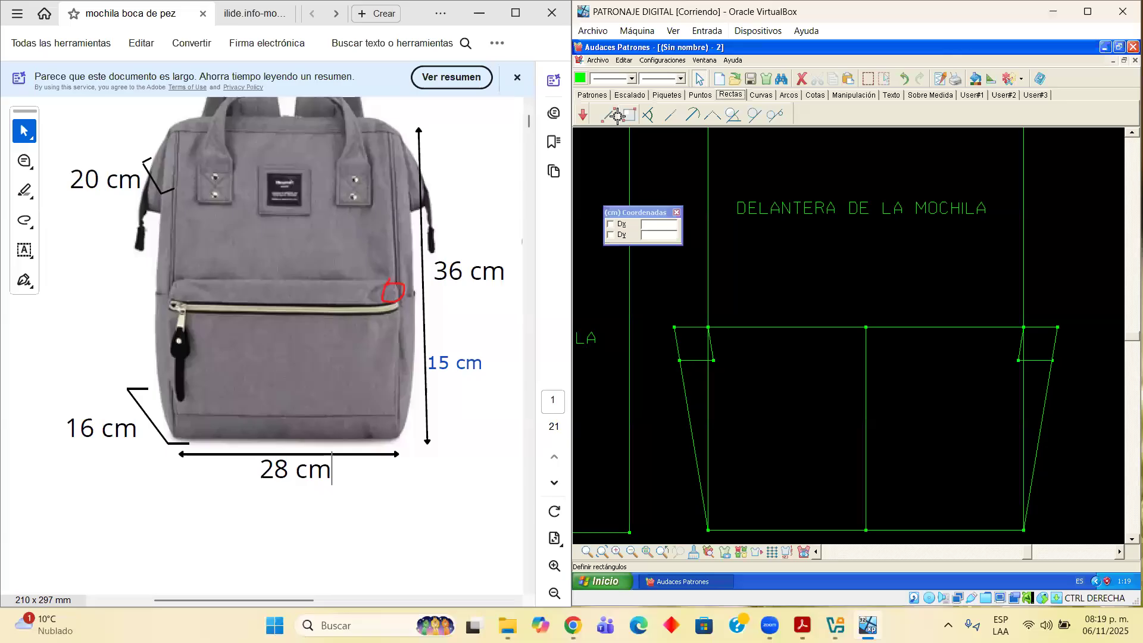
click(674, 326)
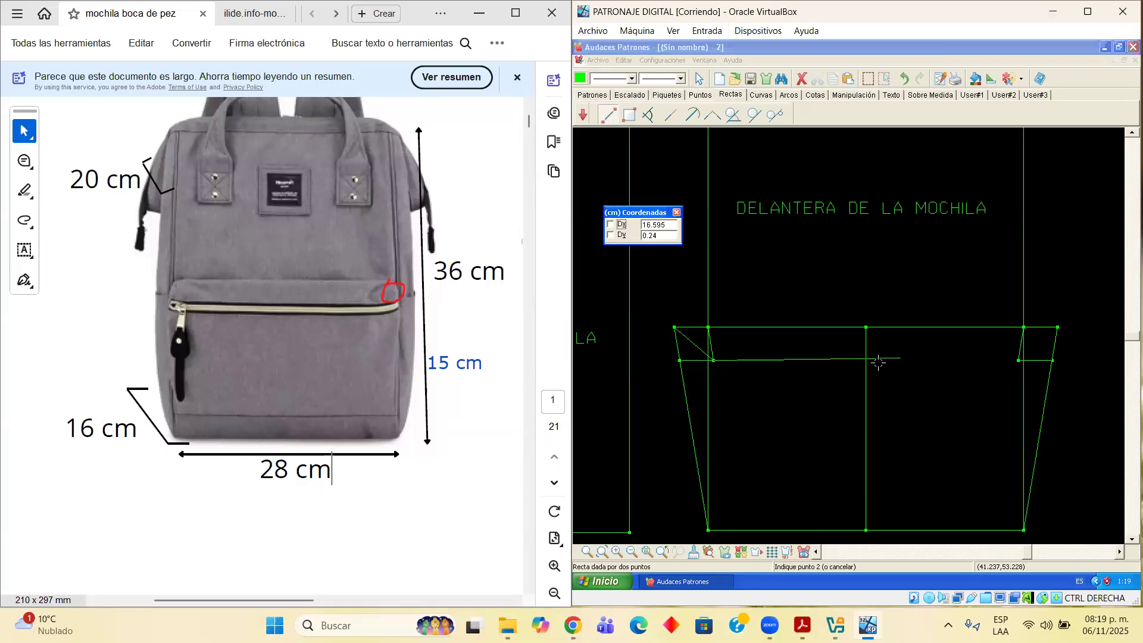
click(715, 360)
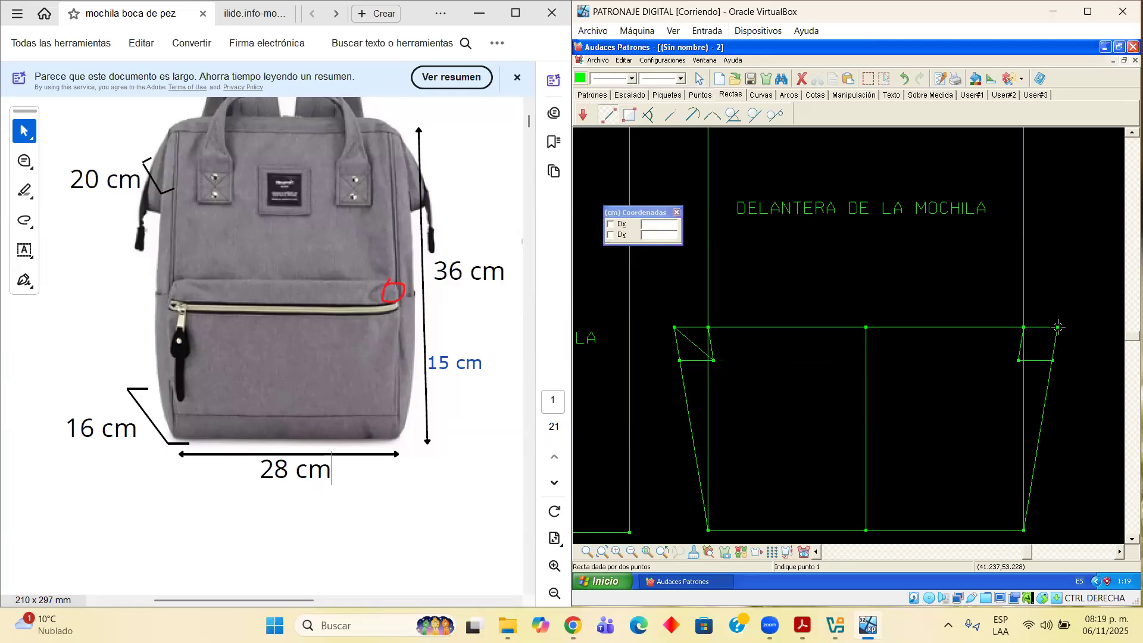
click(1058, 326)
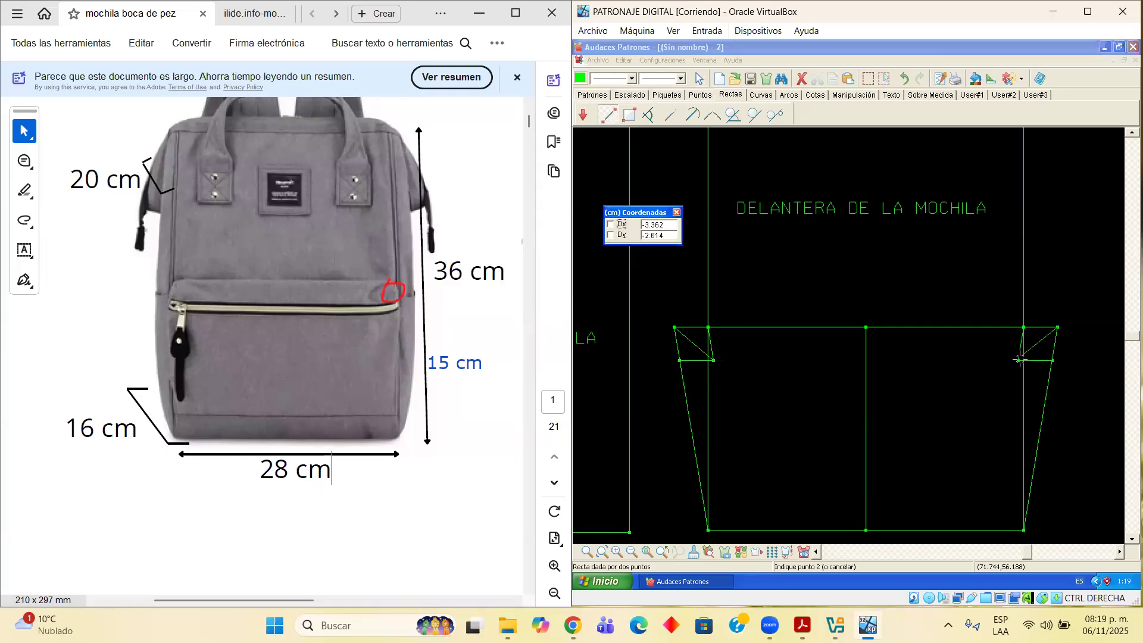
click(1018, 360)
scroll(1009, 402, down, 2)
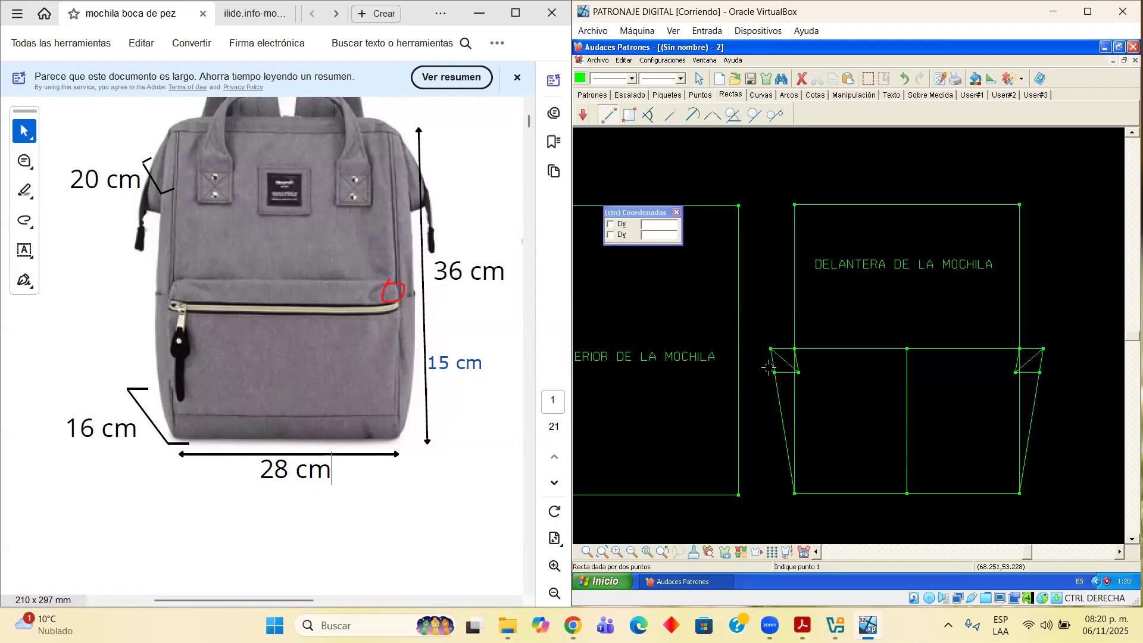
Place a coordinate point on the pocket's left slanted side at a perimeter distance of 4.5 cm from its upper corner
click(383, 69)
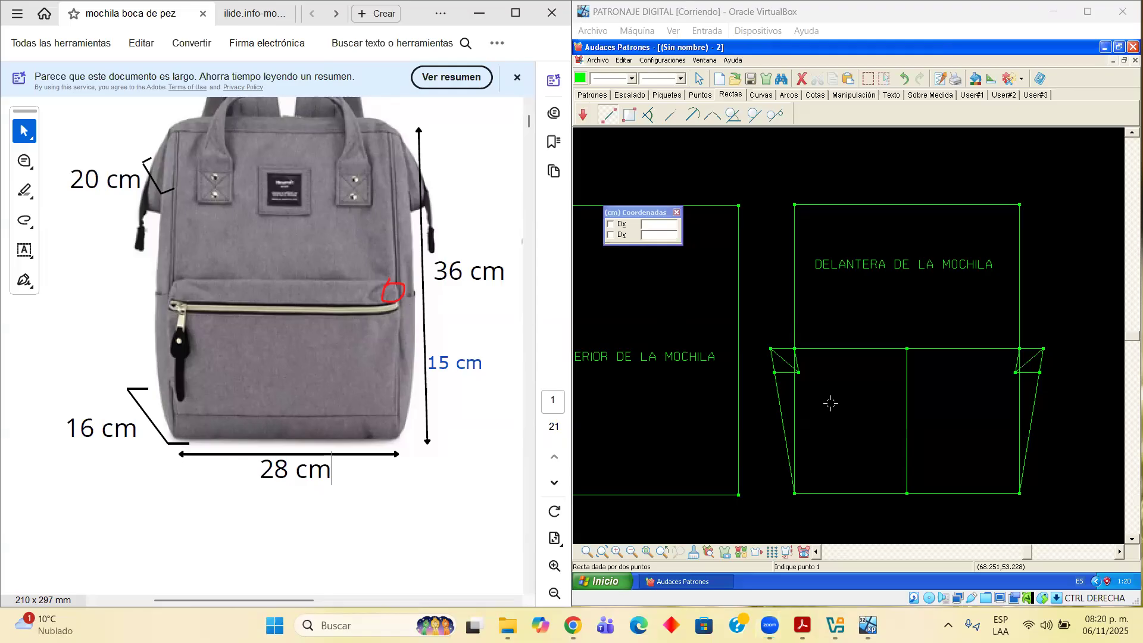
scroll(830, 403, up, 1)
scroll(830, 403, up, 1)
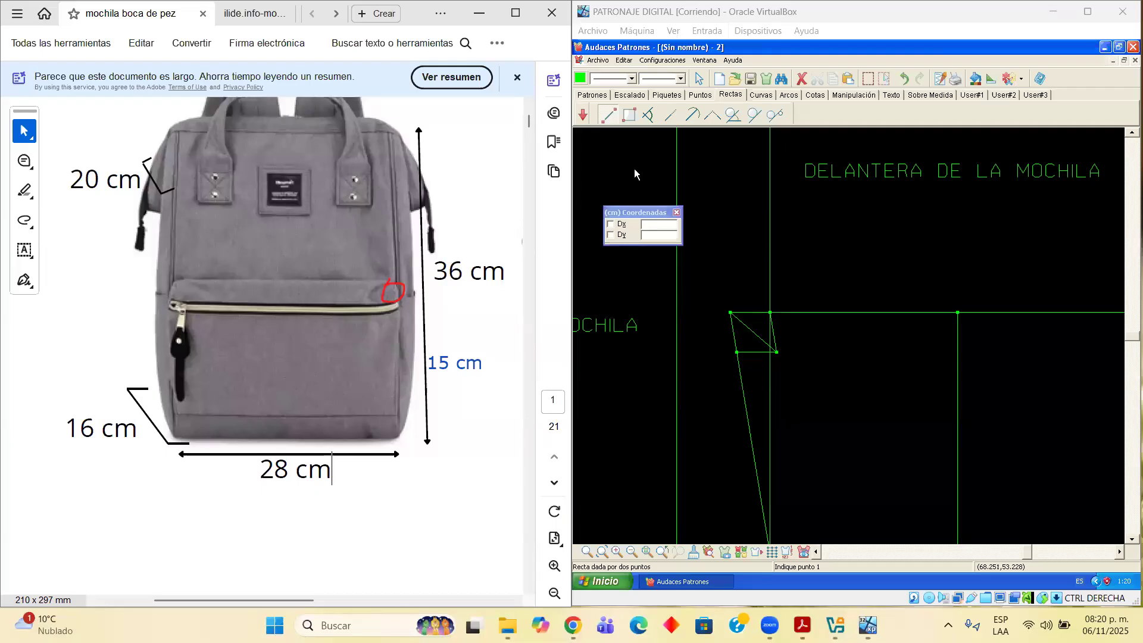
click(593, 96)
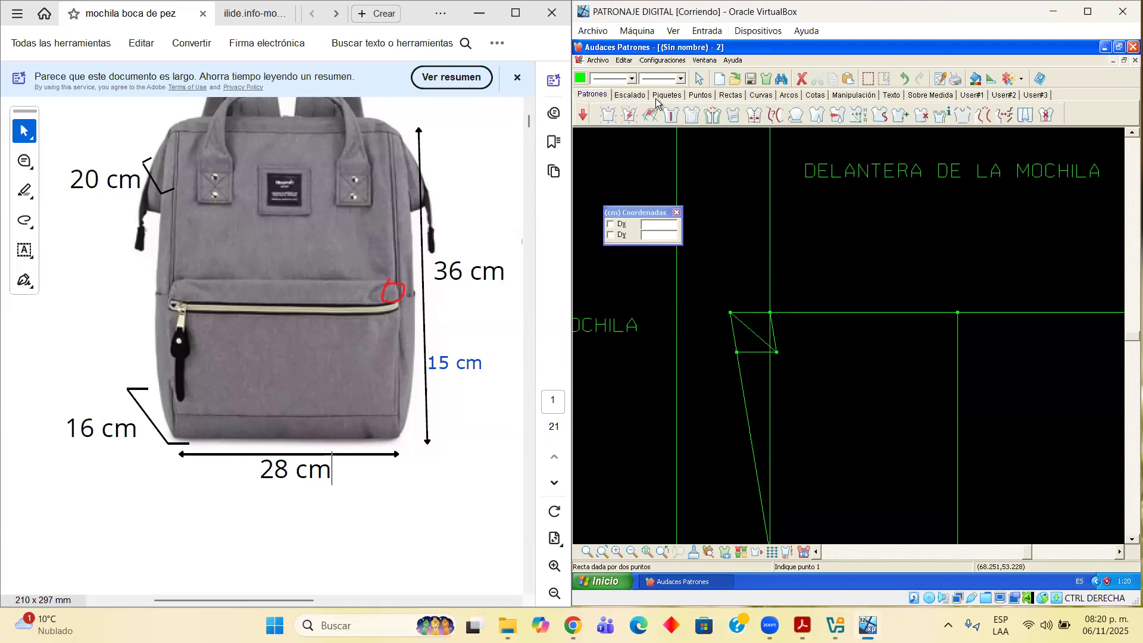
click(692, 97)
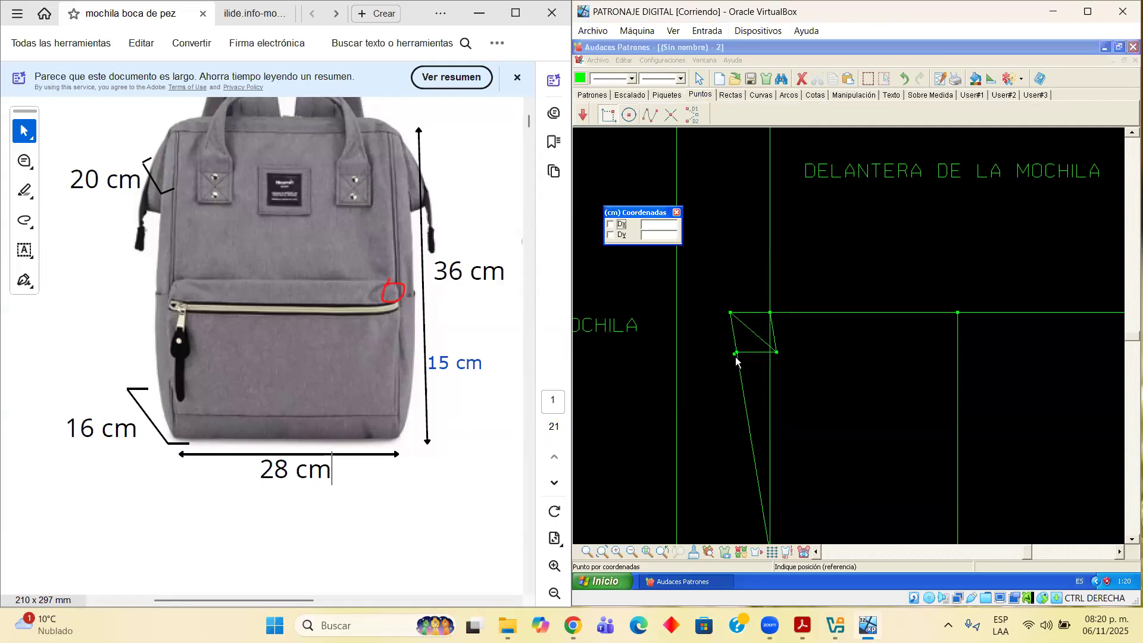
click(731, 315)
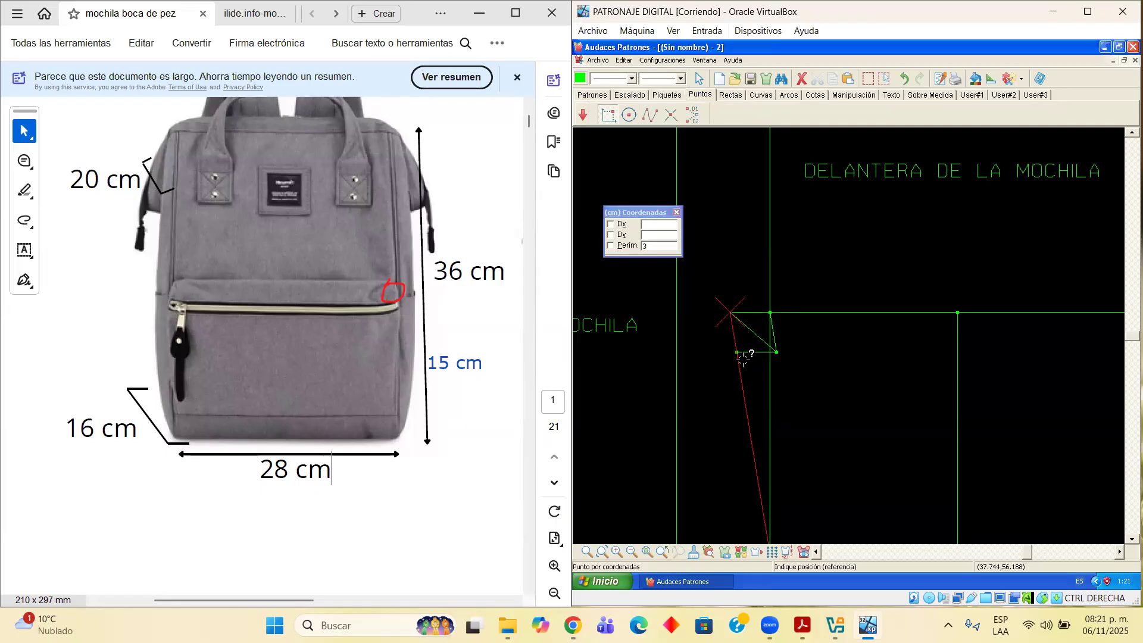
double_click(644, 246)
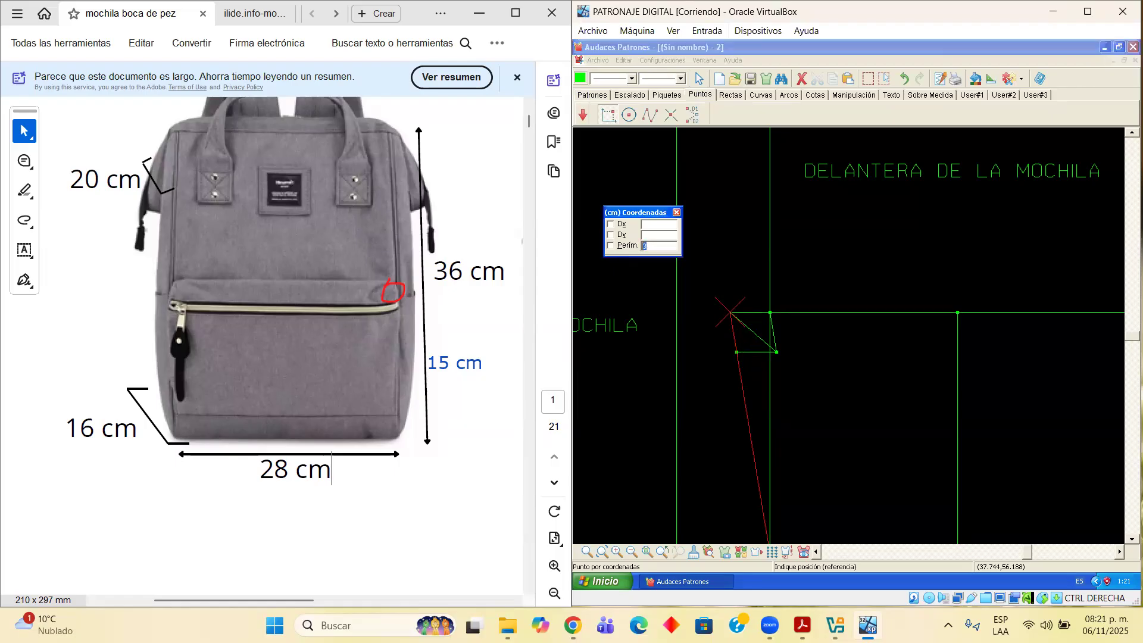
text(1)
text(4)
text(.5)
key(Return)
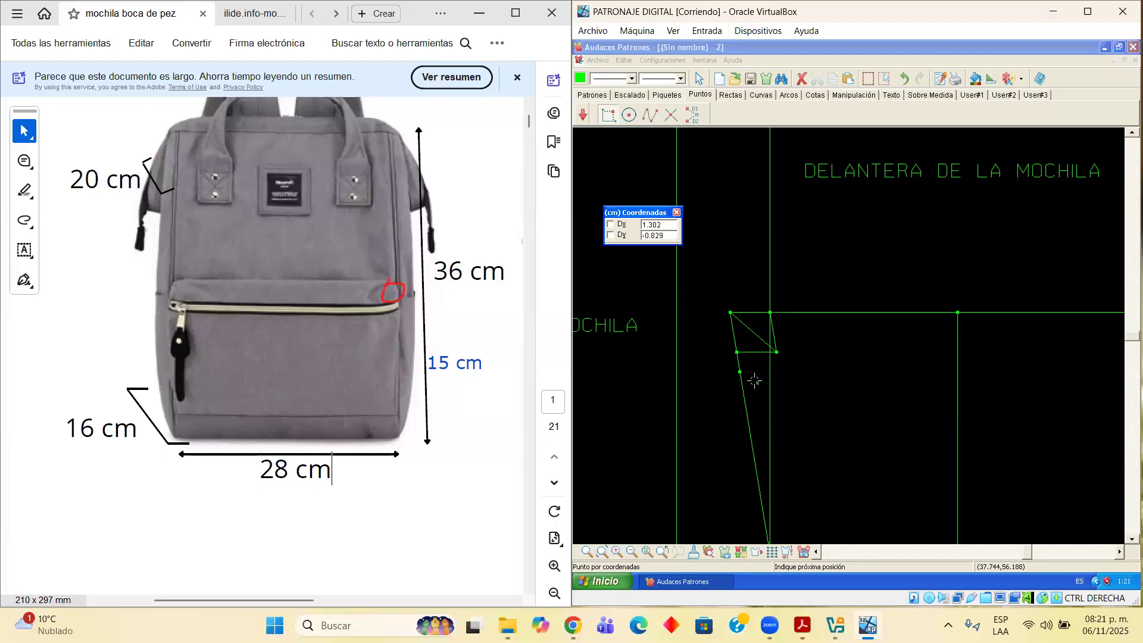
Place a coordinate point on the pocket's right slanted side at a perimeter distance of 4.5 cm from its upper corner
scroll(1046, 522, down, 1)
click(1117, 552)
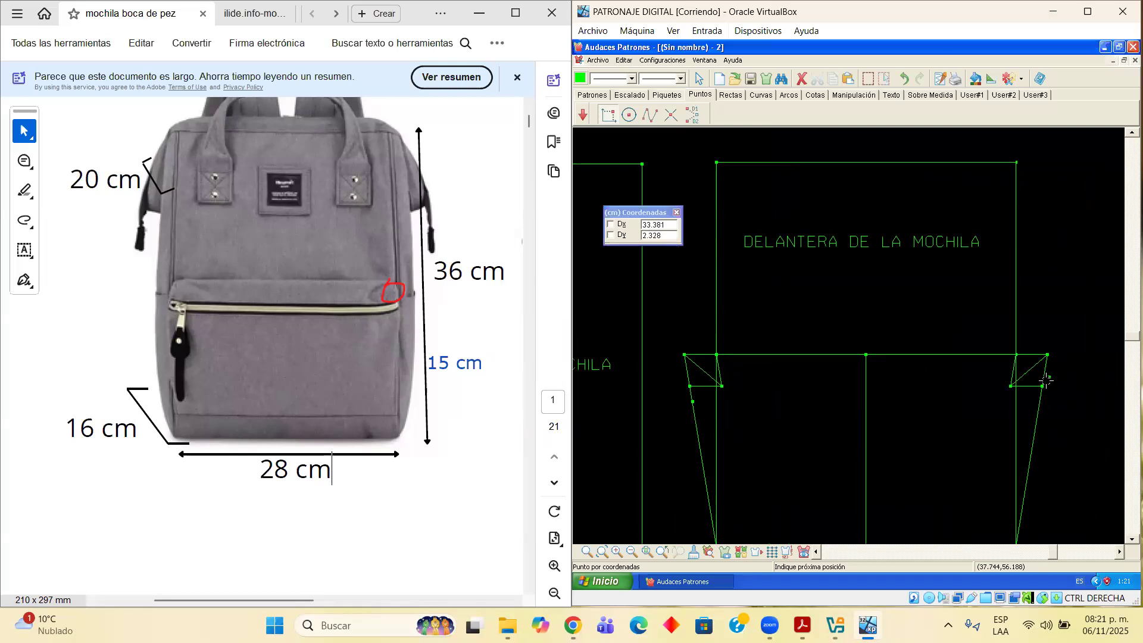
click(1047, 356)
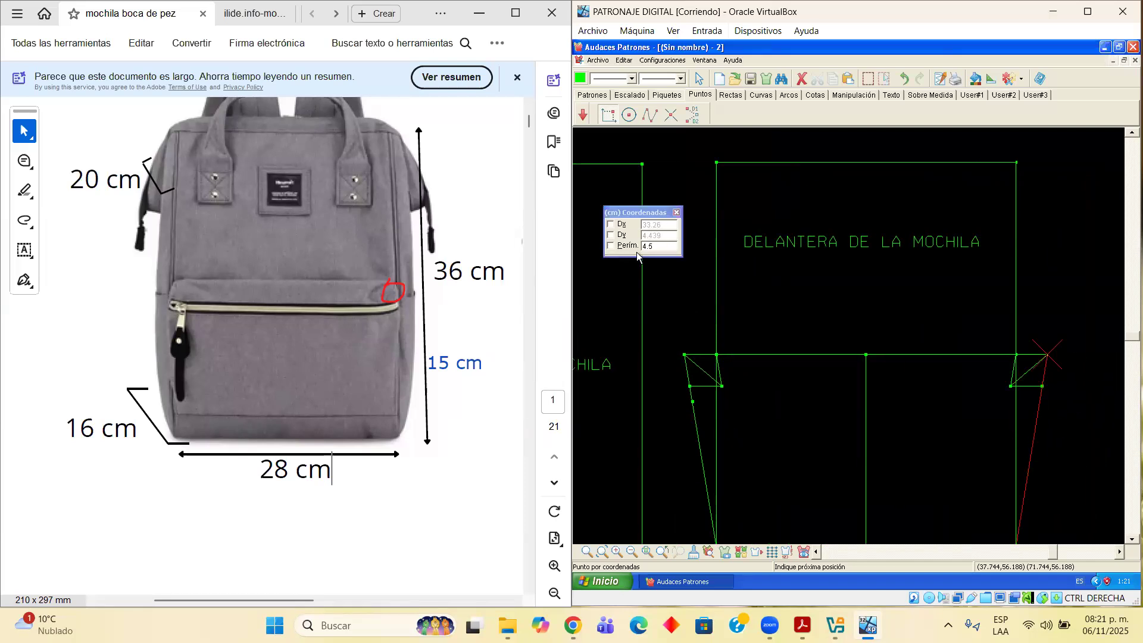
click(659, 245)
key(BackSpace)
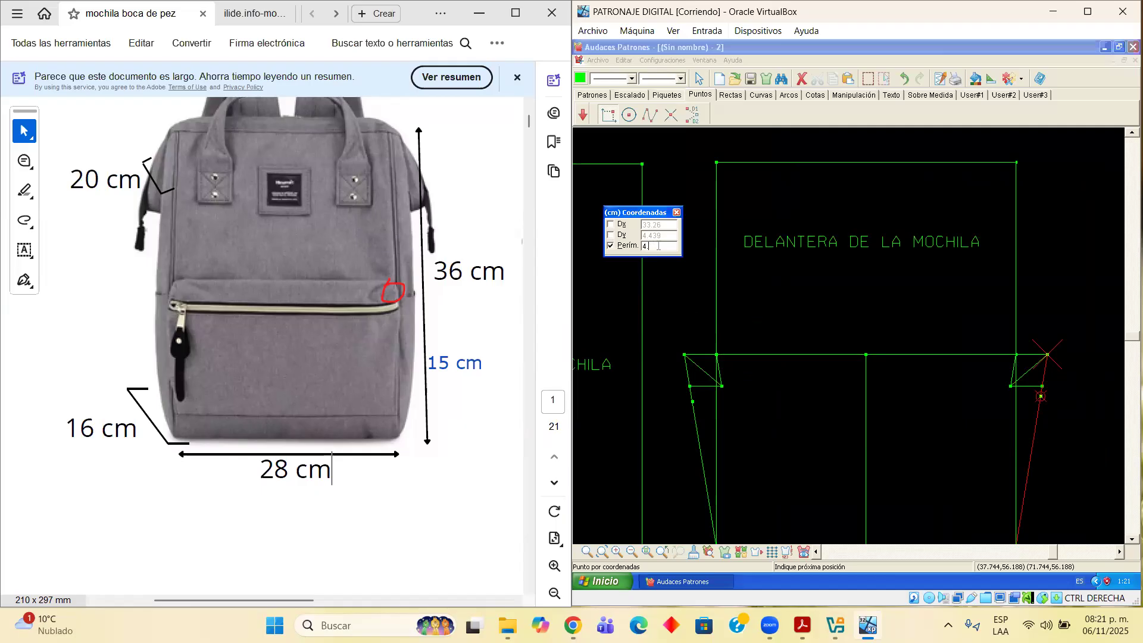
text(5)
key(Return)
Draw a horizontal two-point line across the pocket joining the 4.5 cm points on its left and right slanted sides
click(730, 94)
click(608, 114)
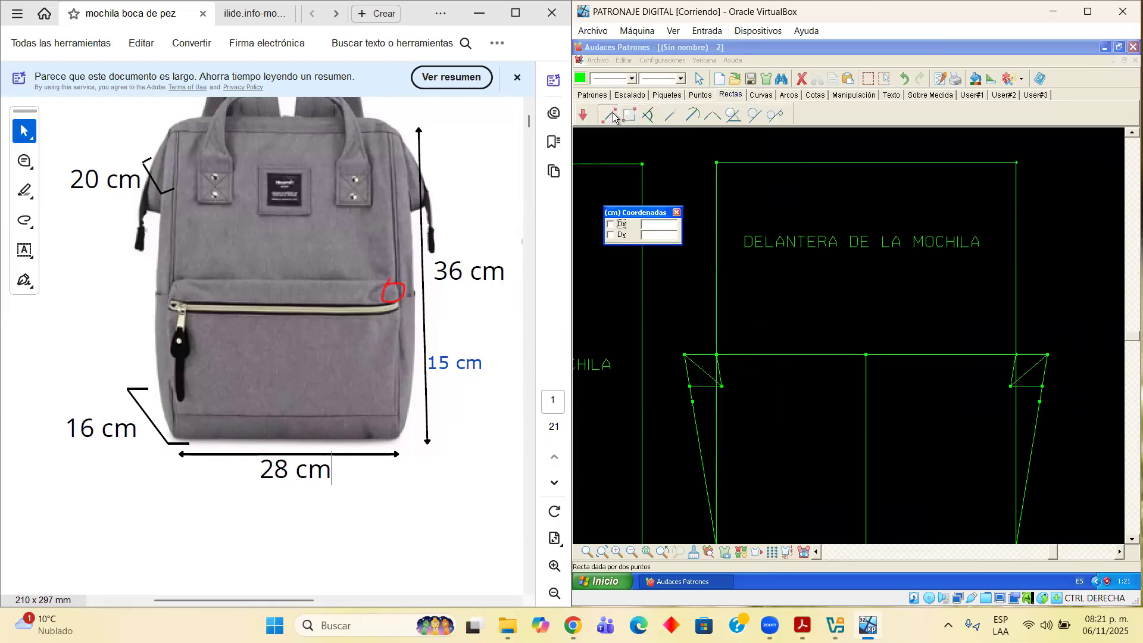
click(693, 402)
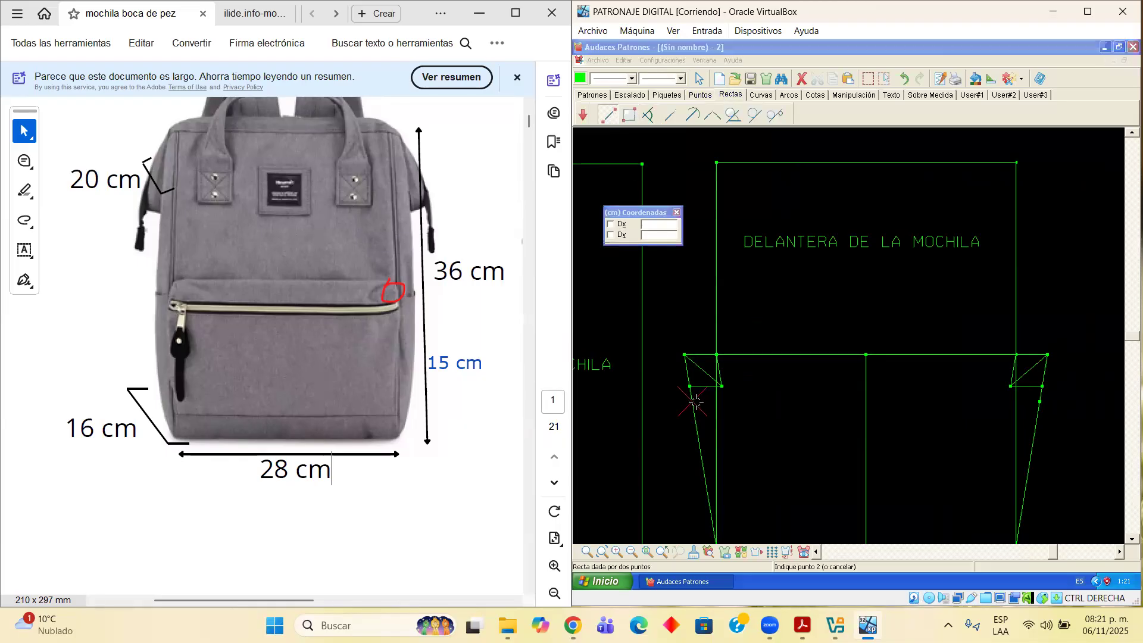
click(1038, 400)
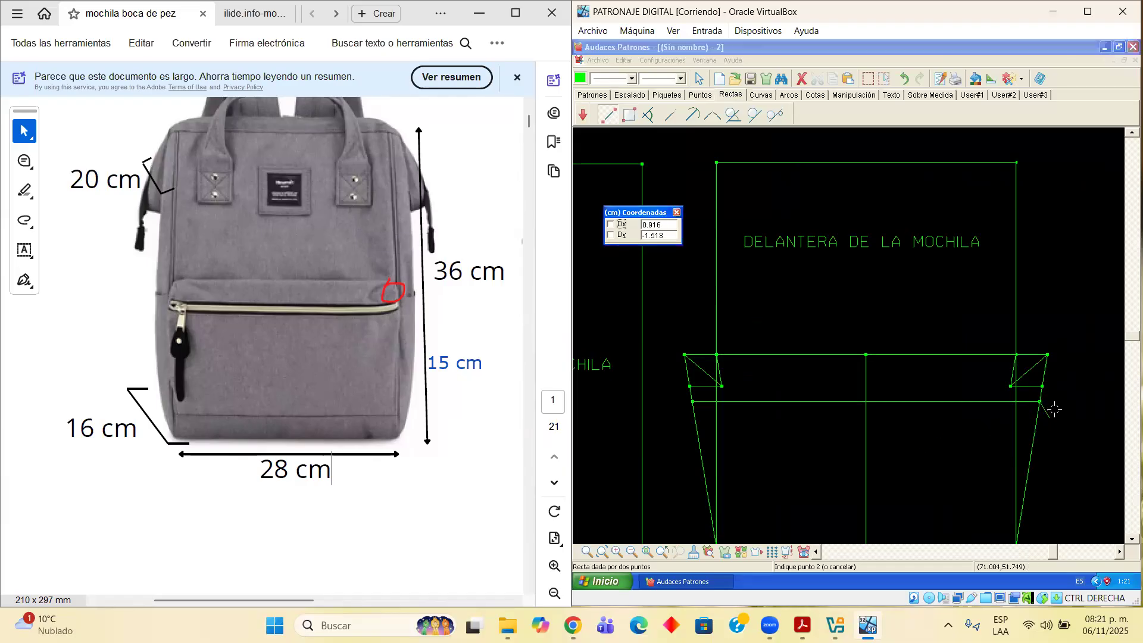
right_click(768, 422)
scroll(770, 420, down, 1)
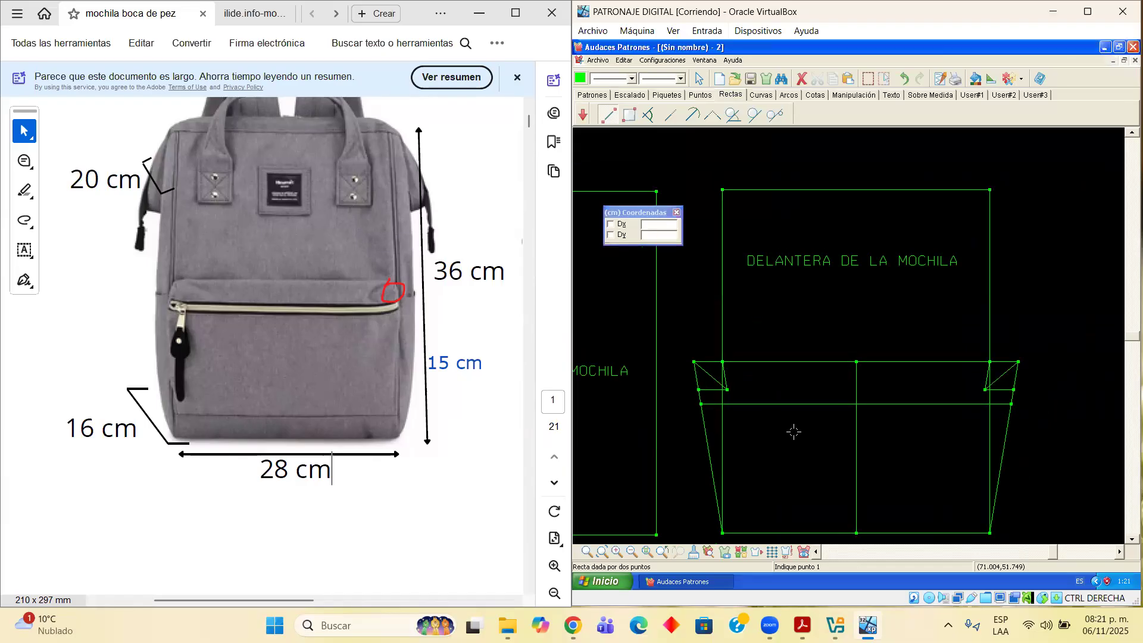
scroll(793, 432, up, 1)
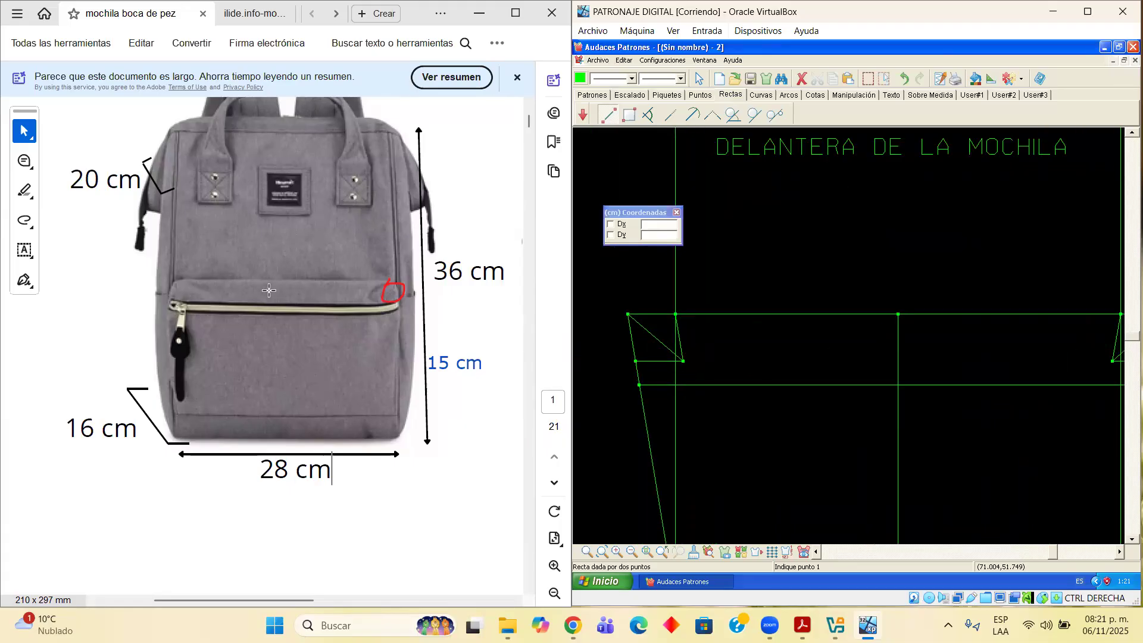
scroll(760, 398, down, 1)
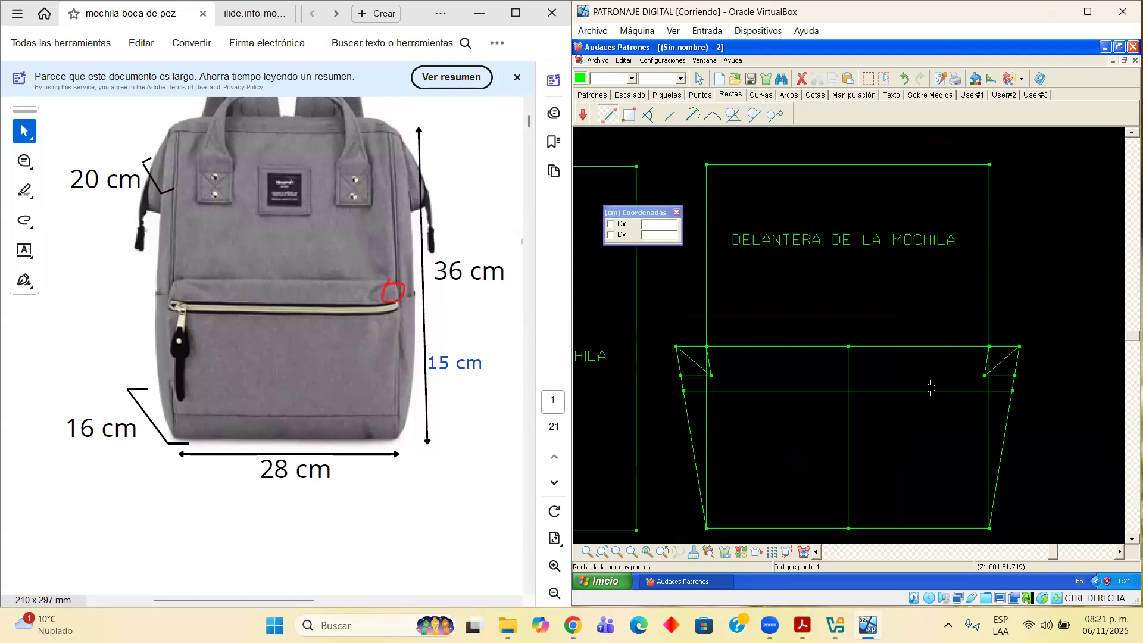
scroll(915, 430, down, 3)
scroll(914, 431, down, 1)
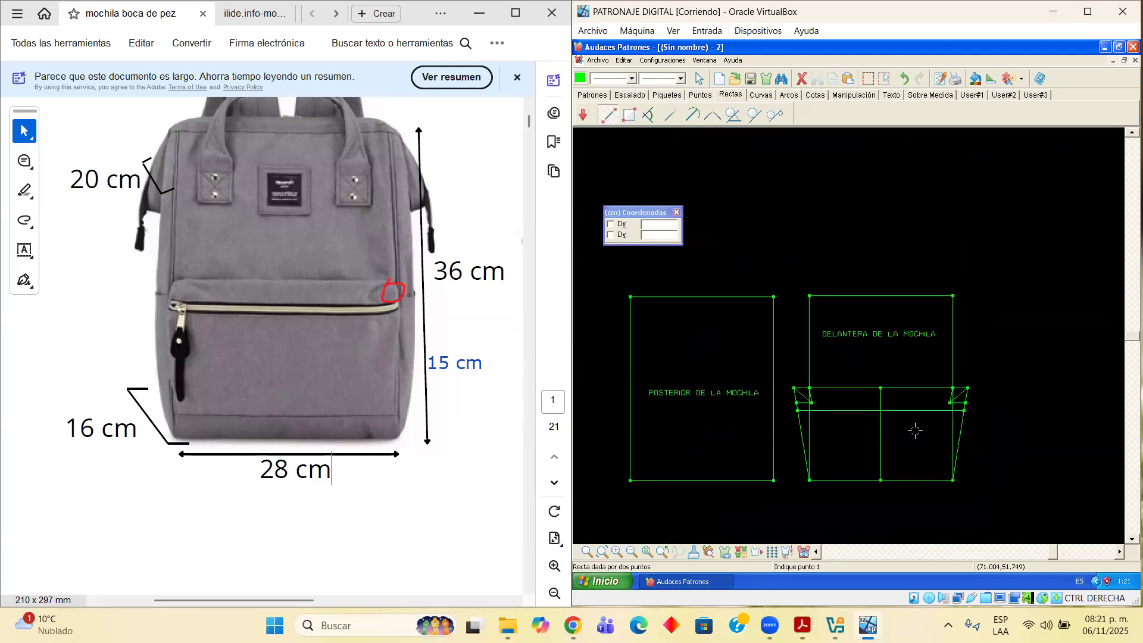
click(603, 95)
click(629, 114)
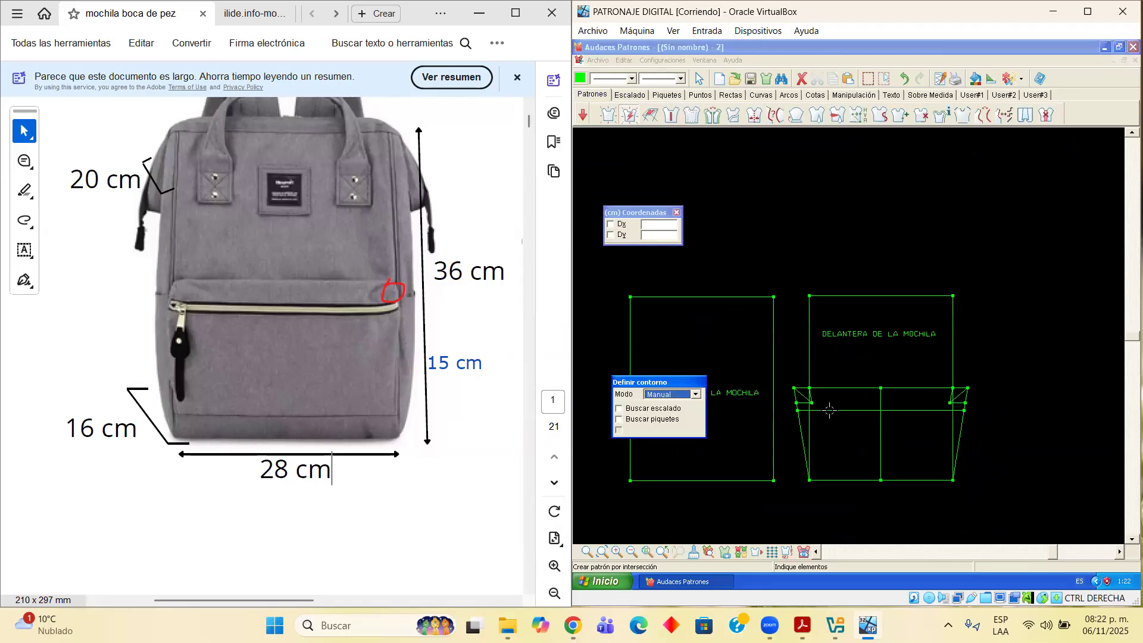
key(a)
click(819, 388)
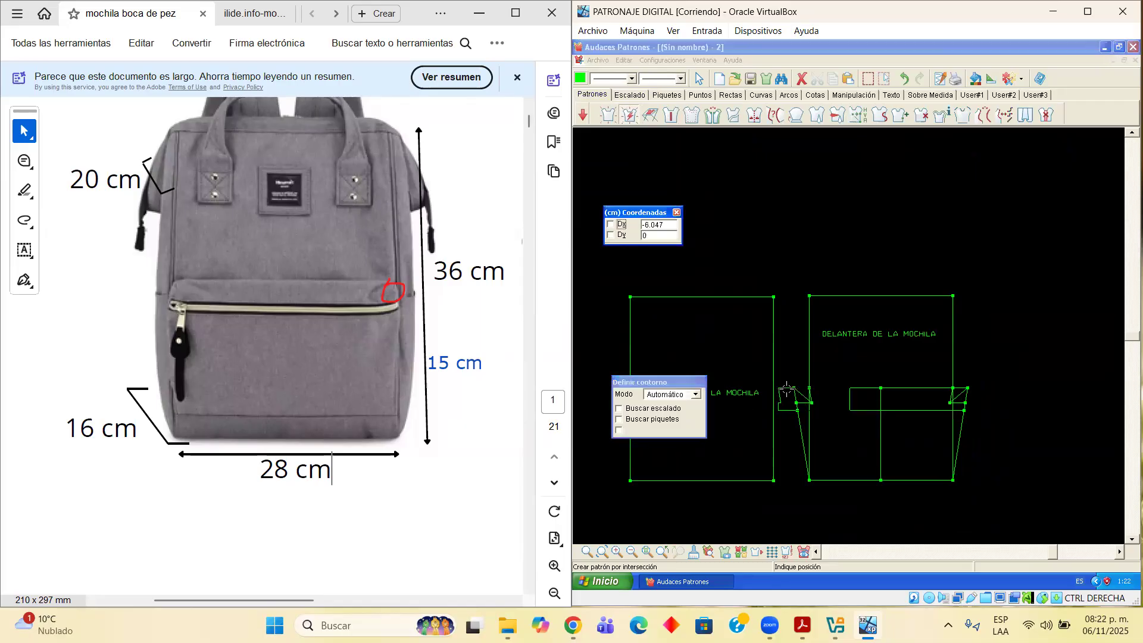
click(791, 391)
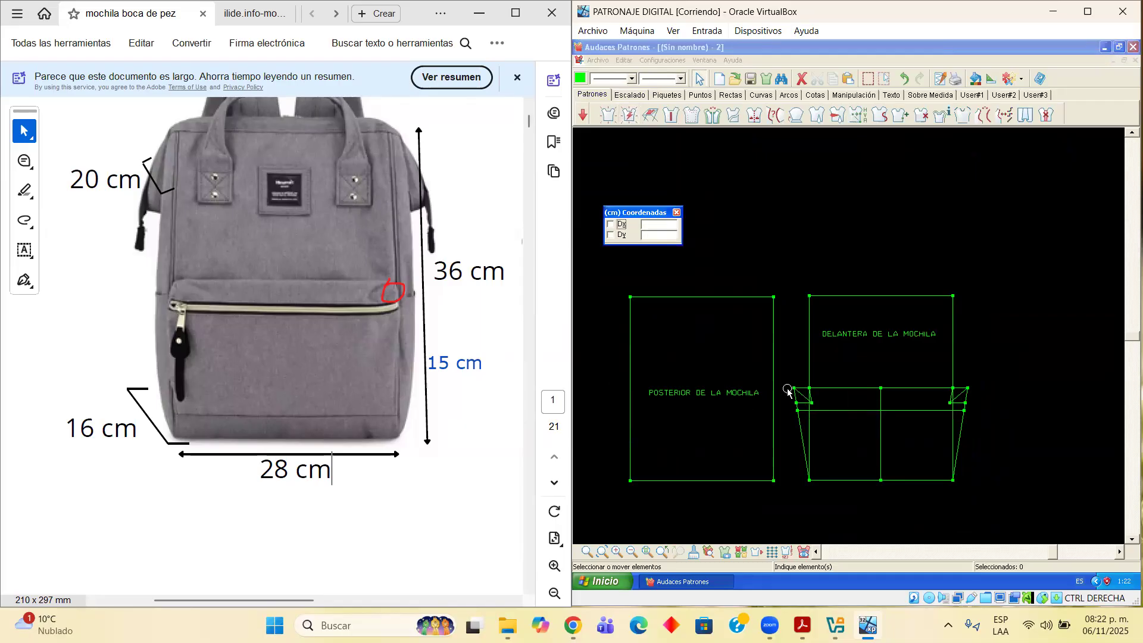
click(631, 116)
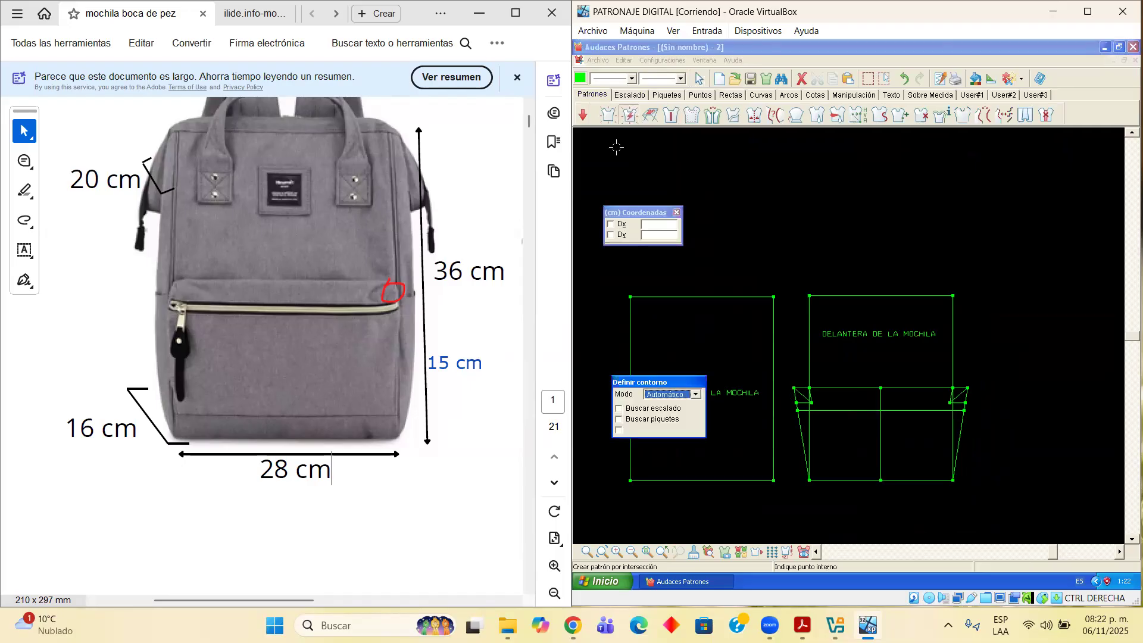
click(904, 390)
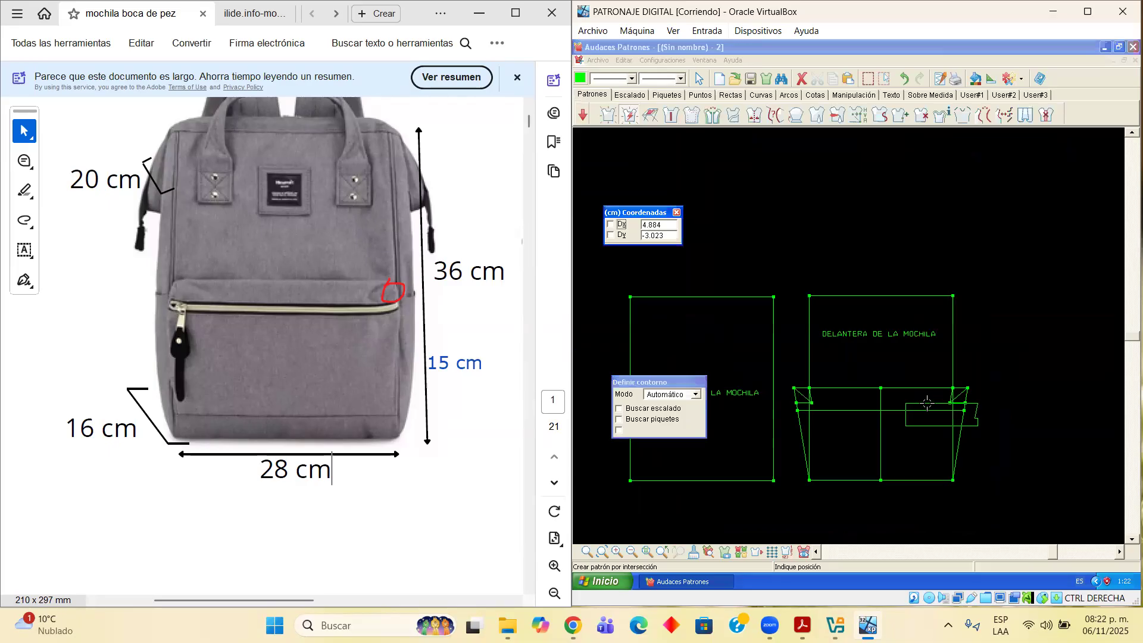
right_click(924, 404)
Create a pattern piece by intersection in Manual mode from the pocket's upper strip and place it beside the front
click(629, 116)
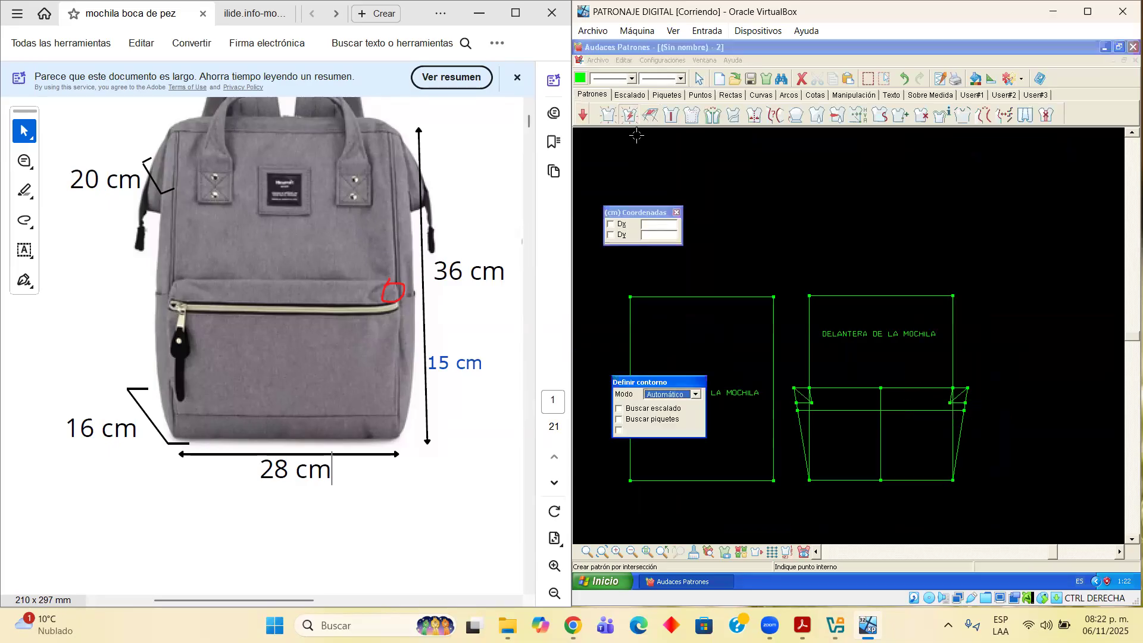
click(695, 394)
click(681, 413)
scroll(938, 438, up, 2)
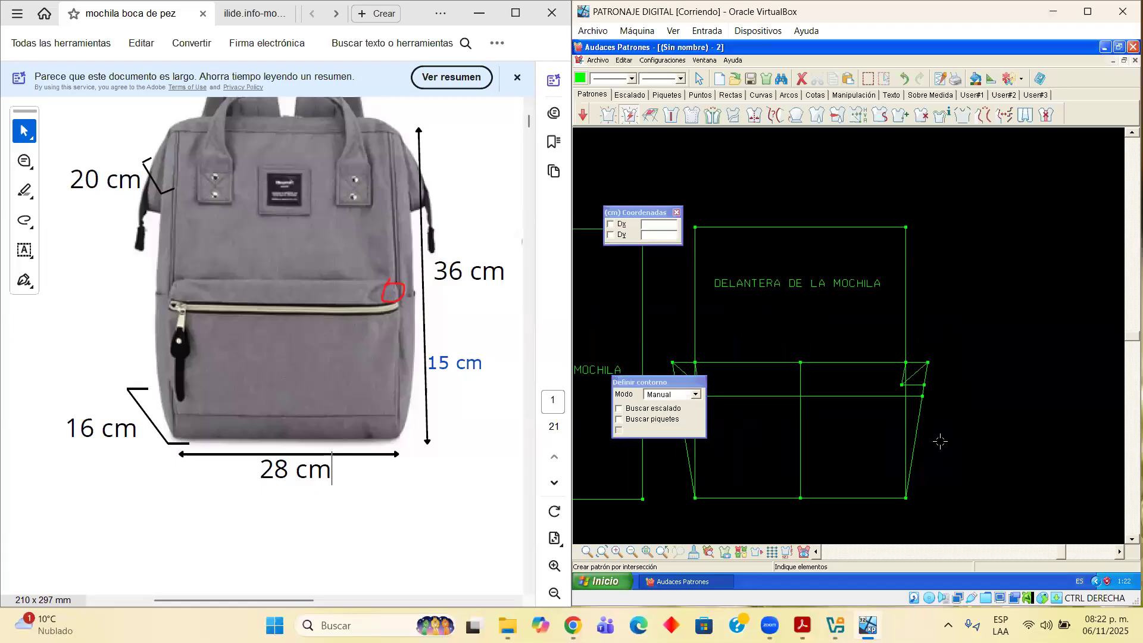
click(872, 362)
click(926, 372)
click(903, 395)
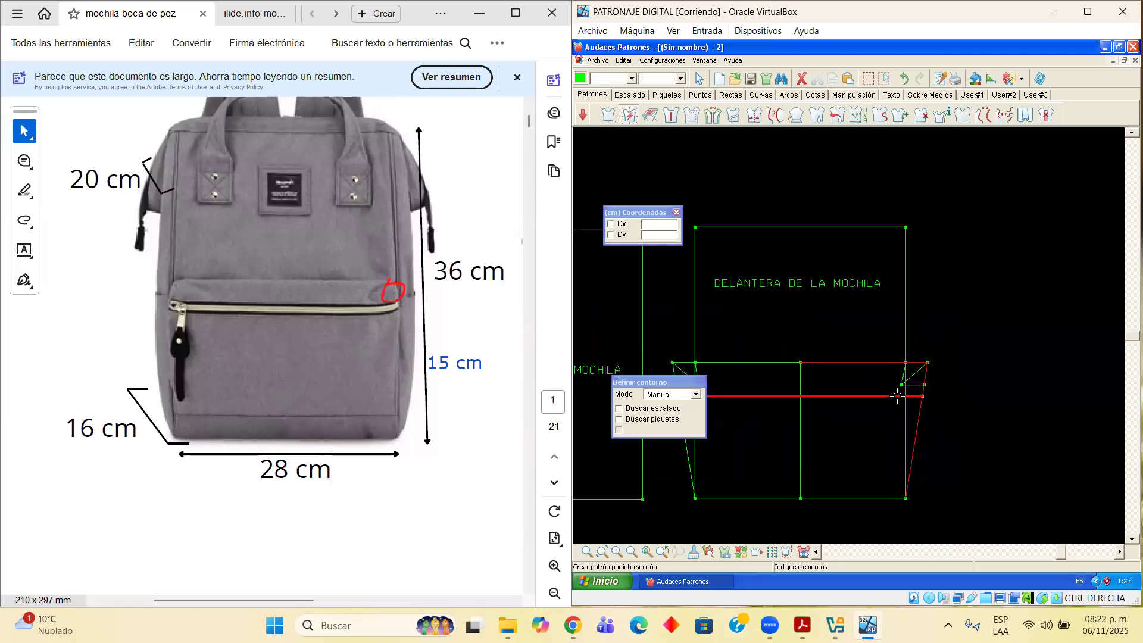
drag(645, 284, 636, 255)
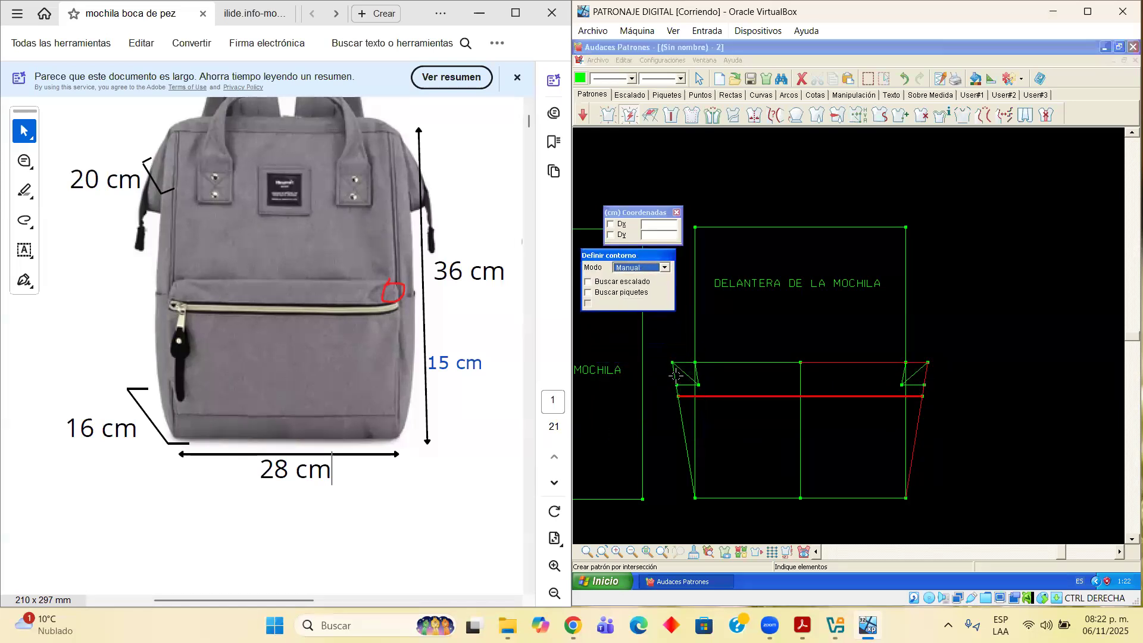
click(675, 375)
click(709, 362)
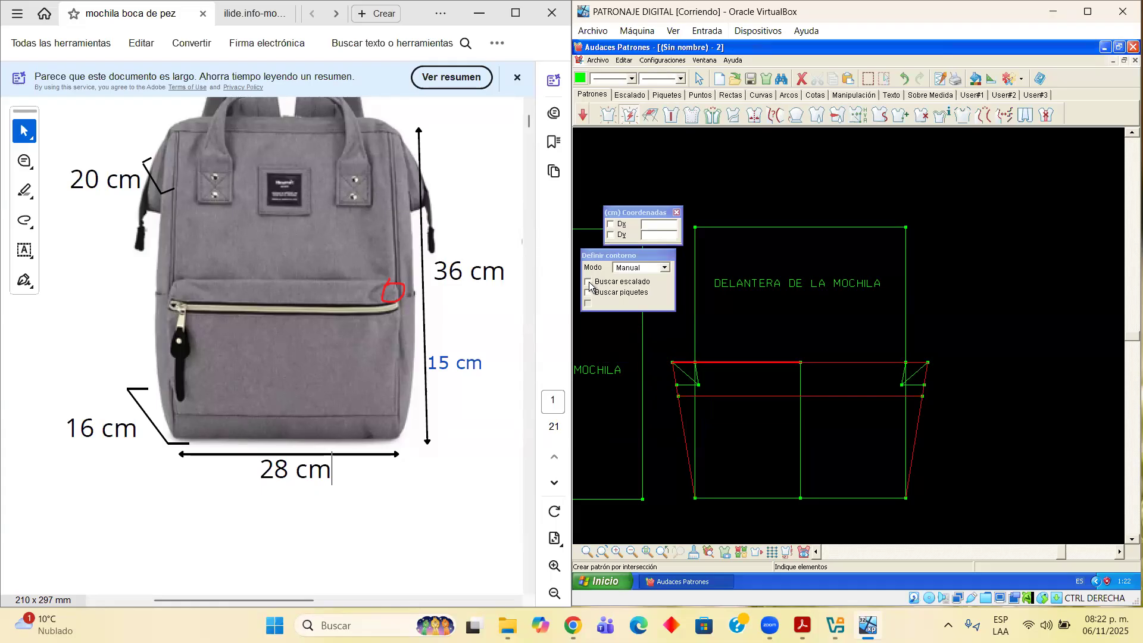
right_click(653, 364)
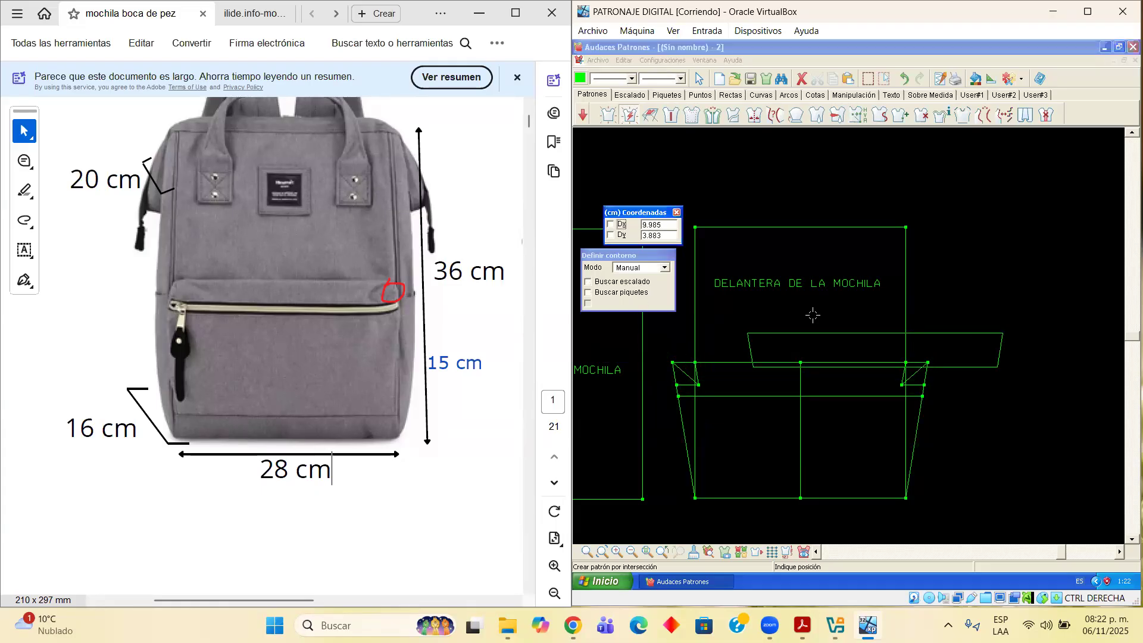
click(911, 314)
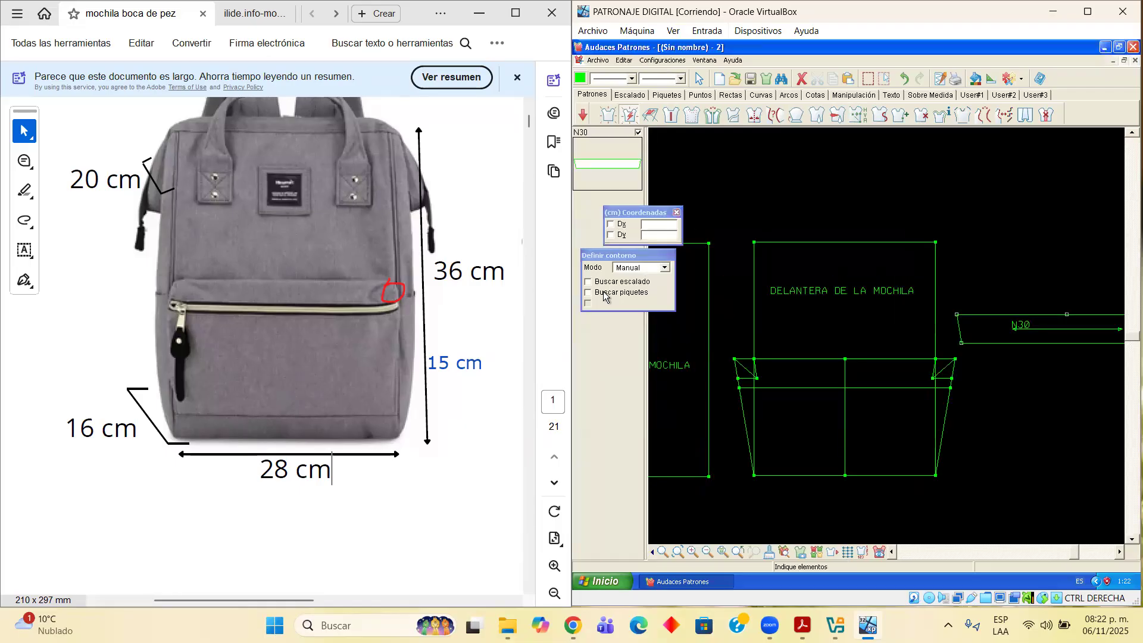
Create a pattern piece from the pocket area between the 4.5 cm line, slanted sides and bottom edge, placing it below the strip piece
click(797, 388)
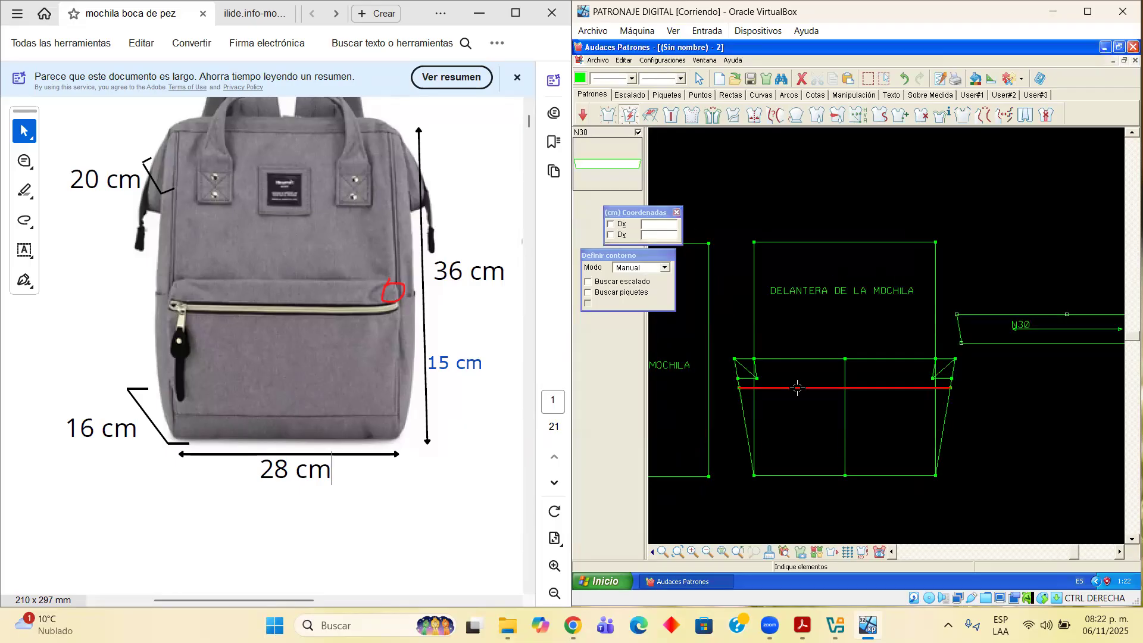
click(947, 404)
click(883, 475)
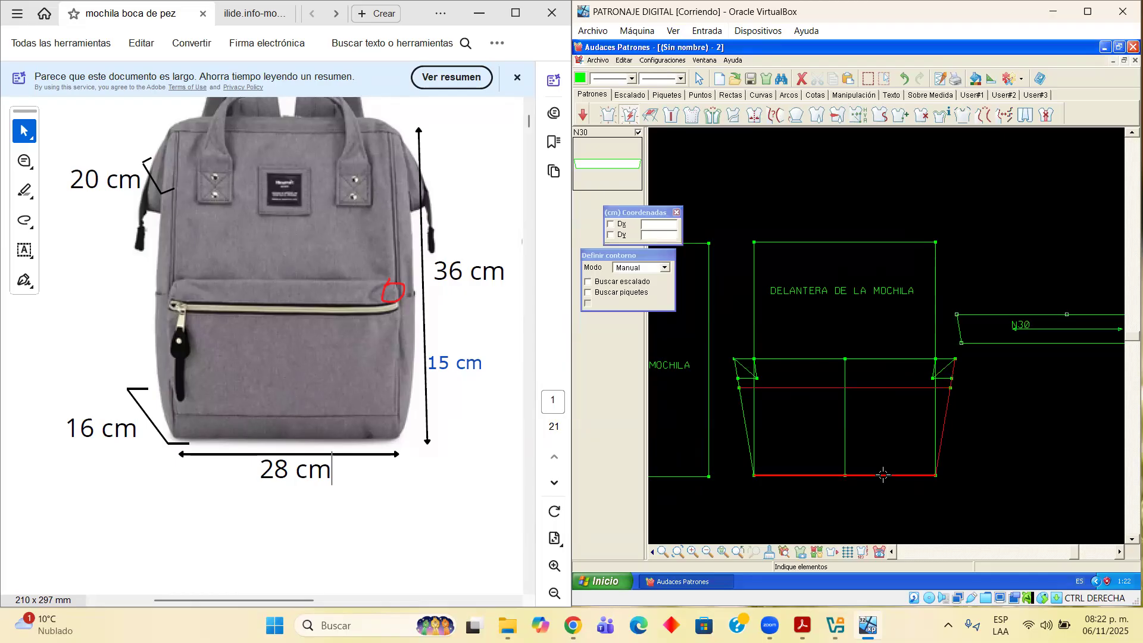
click(745, 429)
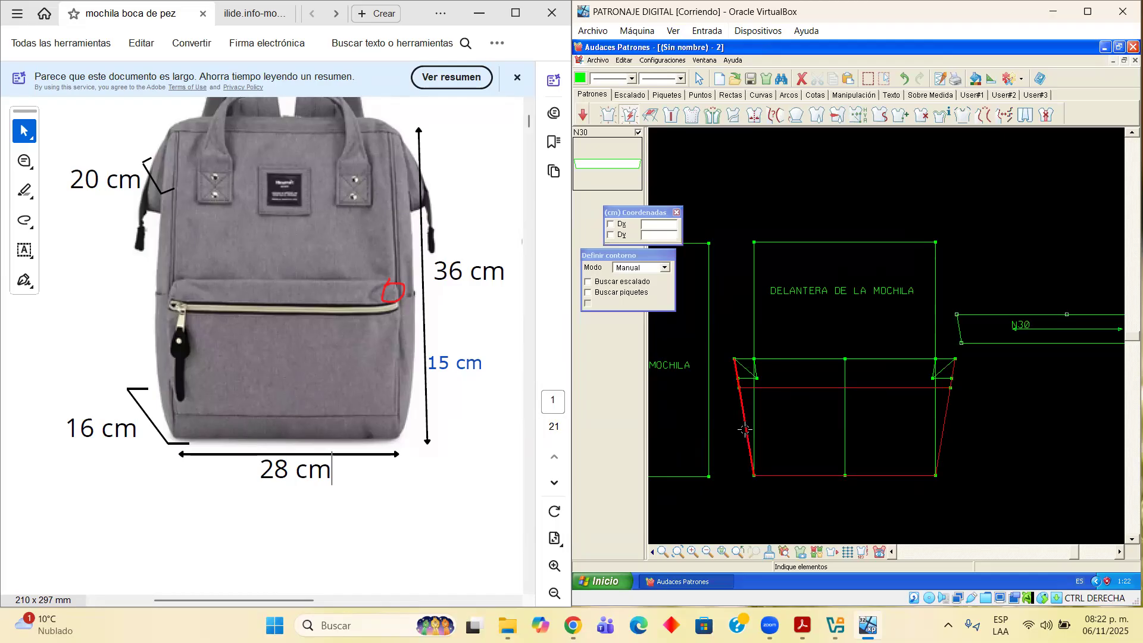
right_click(926, 395)
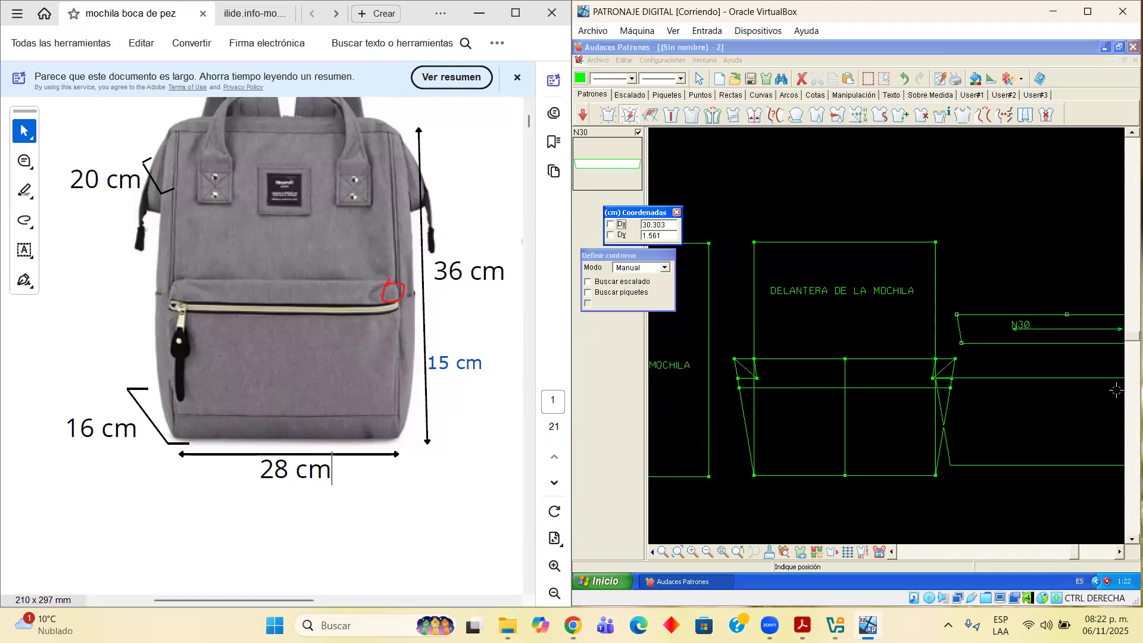
click(1118, 390)
Move the lower pocket piece and the strip piece clear of the front, with the strip directly above the pocket piece
click(696, 79)
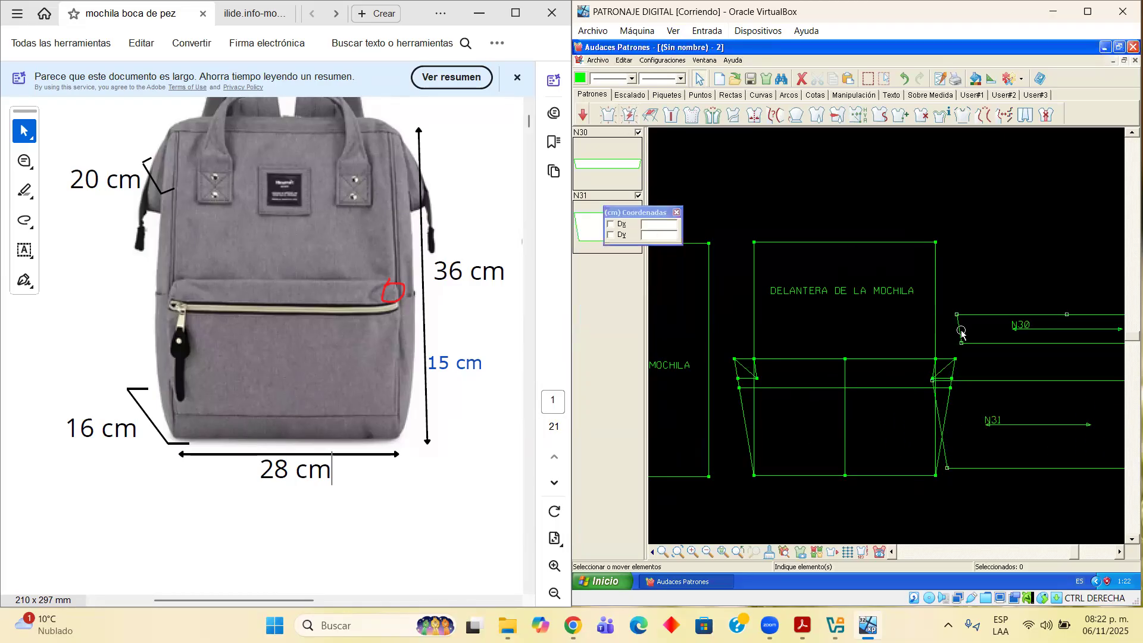
click(1010, 376)
drag(1010, 376, 1045, 372)
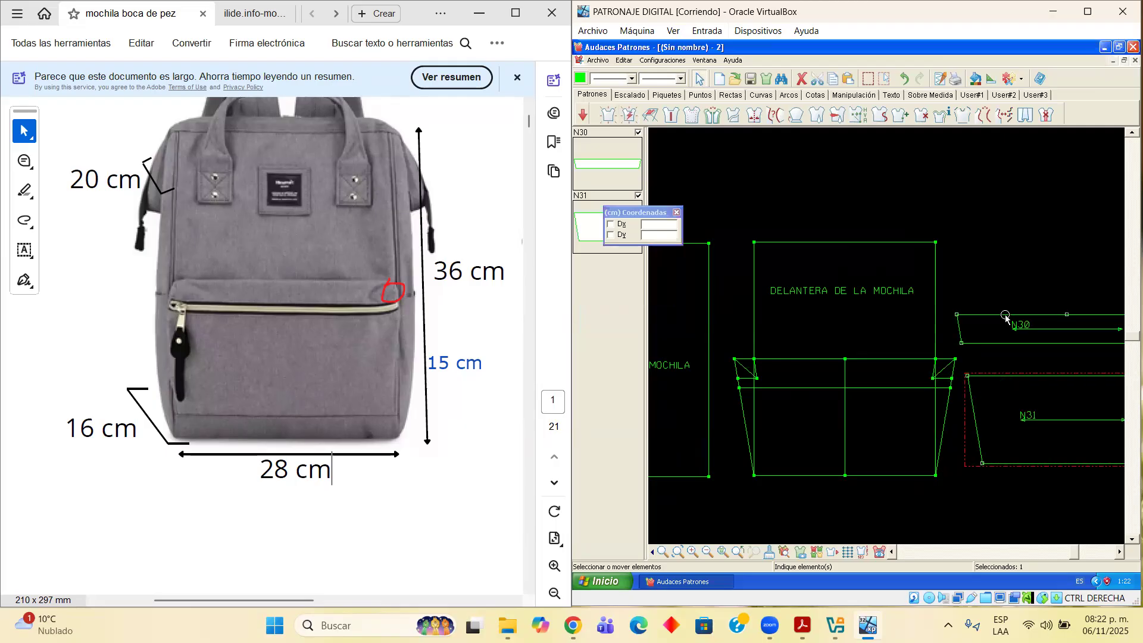
click(1116, 552)
click(1116, 552)
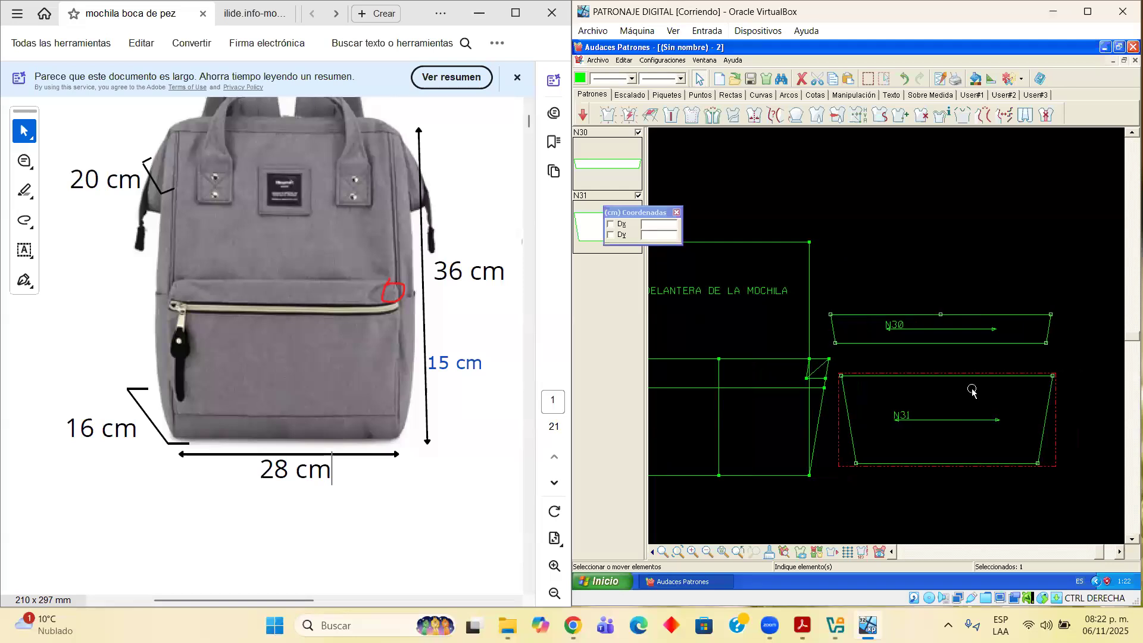
drag(909, 374, 911, 435)
drag(929, 344, 935, 410)
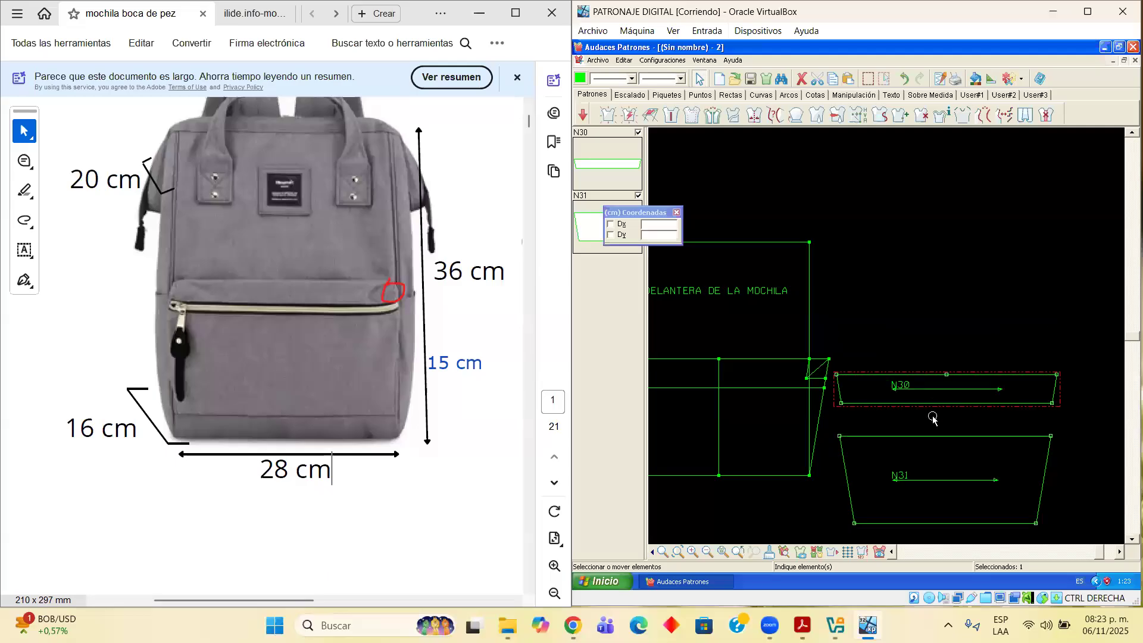
Add a 1 cm seam allowance around the whole strip and pocket pieces, keeping the base, and shift the pocket piece slightly upward
click(689, 116)
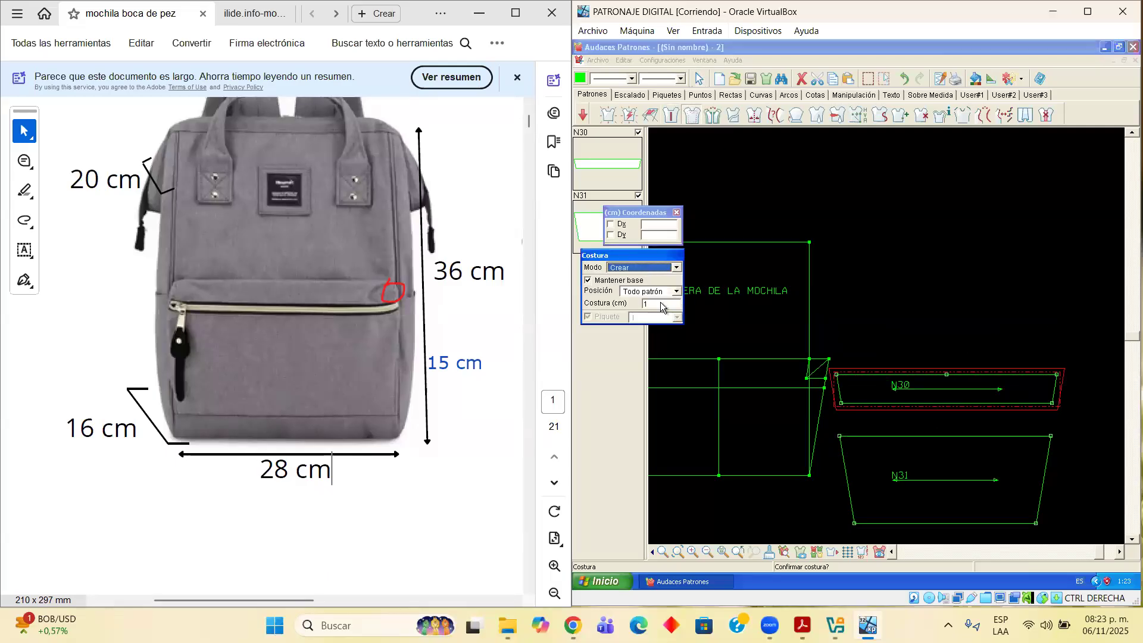
click(955, 338)
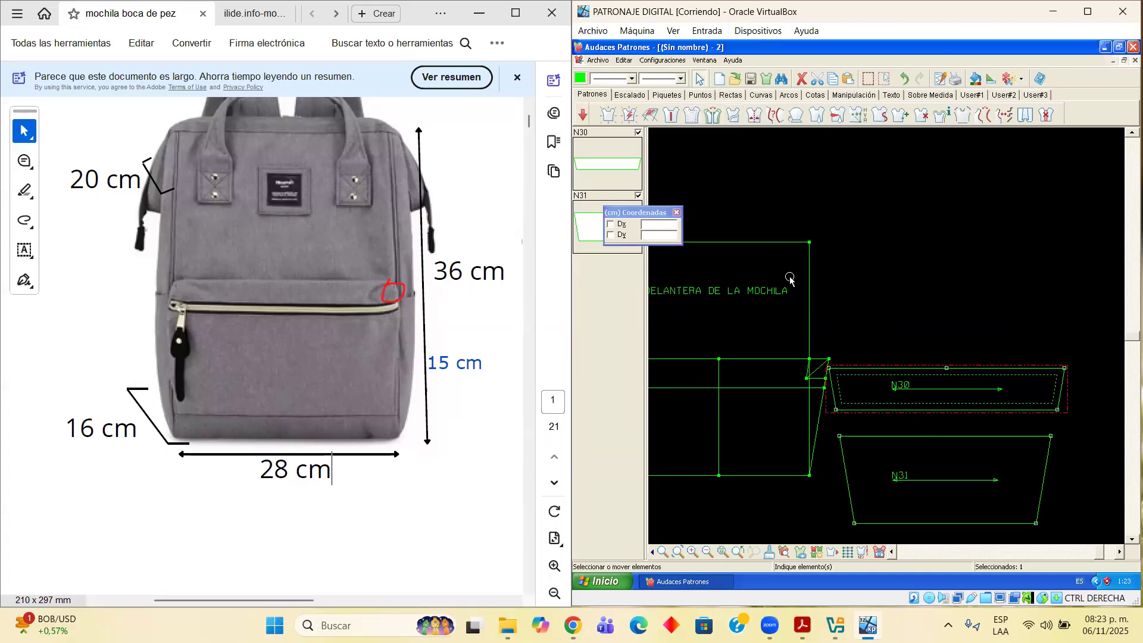
click(929, 440)
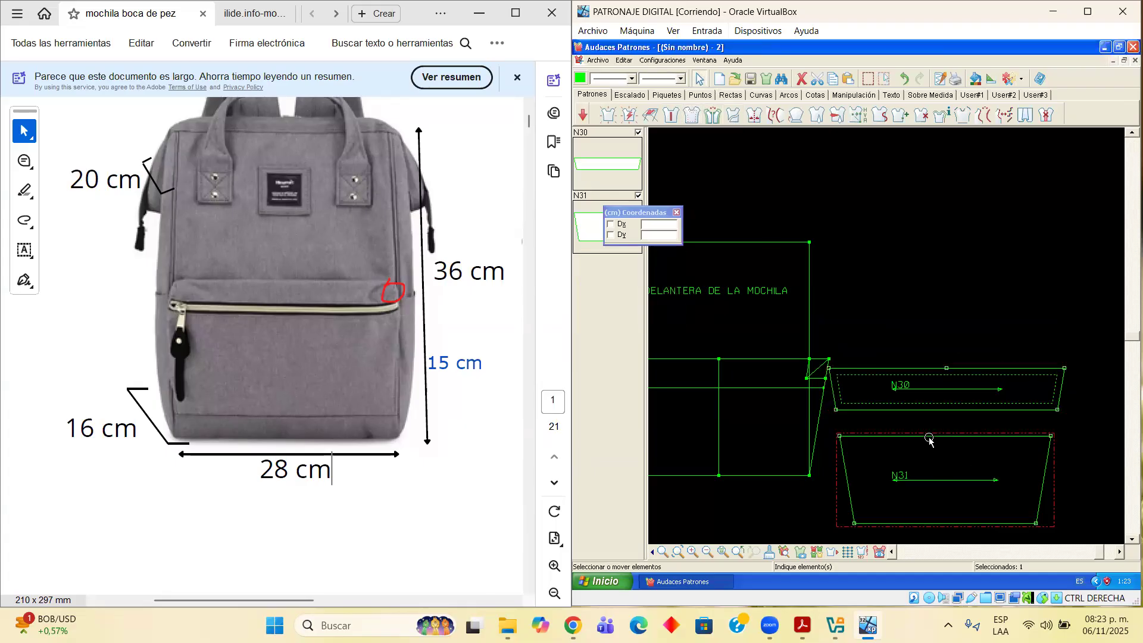
click(690, 116)
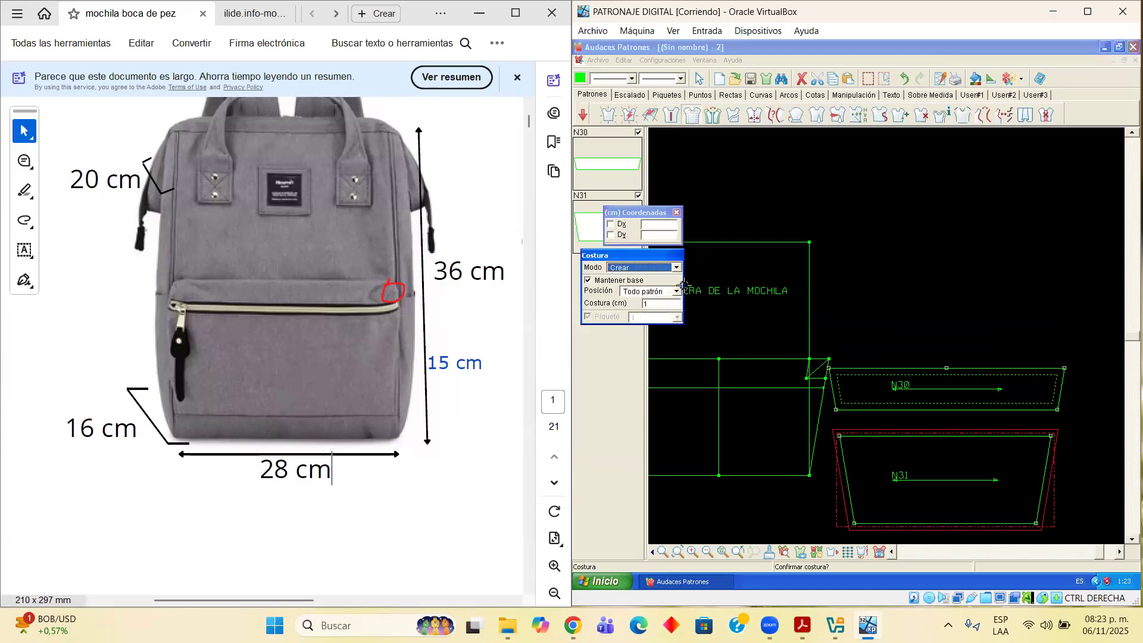
click(841, 234)
mouse_move(906, 431)
mouse_down()
mouse_move(920, 422)
mouse_move(908, 424)
mouse_up()
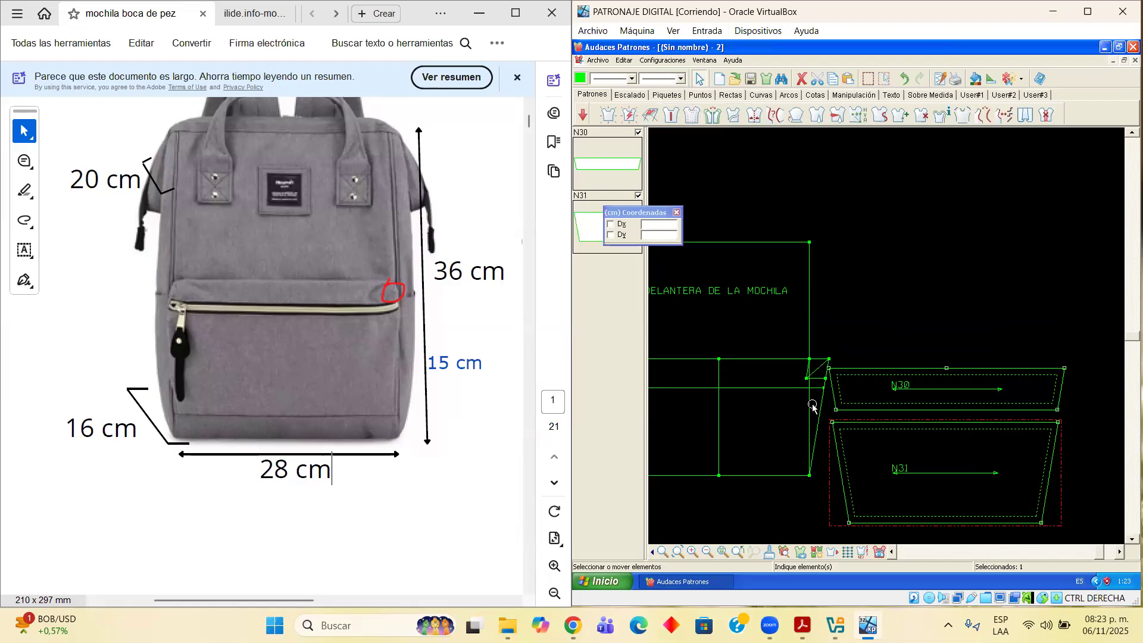
Move the strip piece and the pocket piece above the backpack front, with the strip over the pocket piece
click(892, 552)
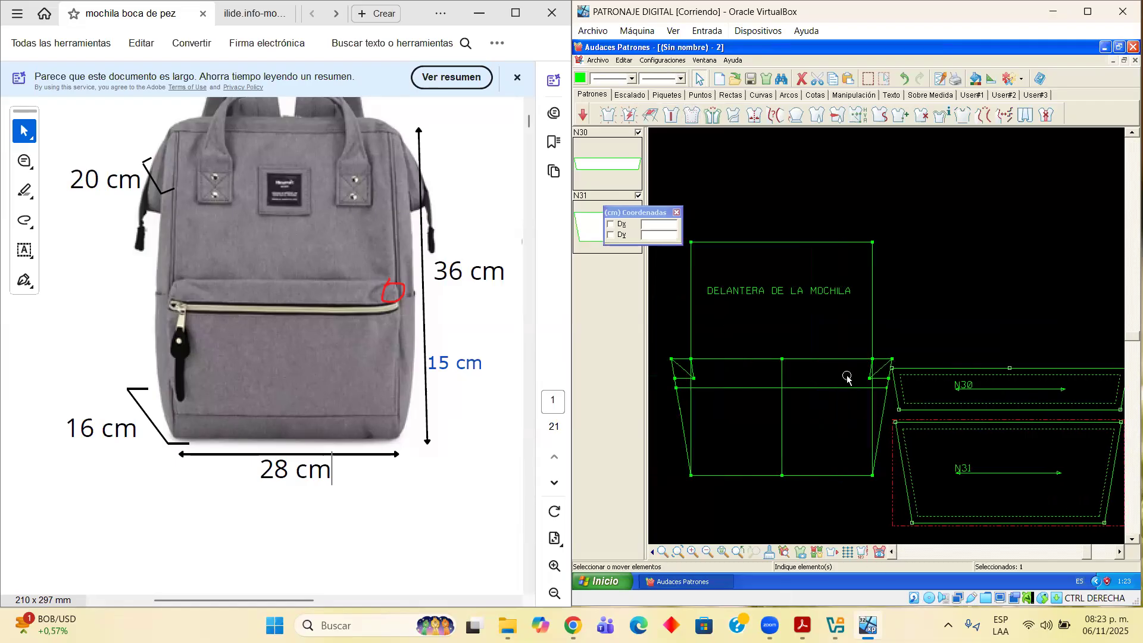
scroll(839, 404, down, 3)
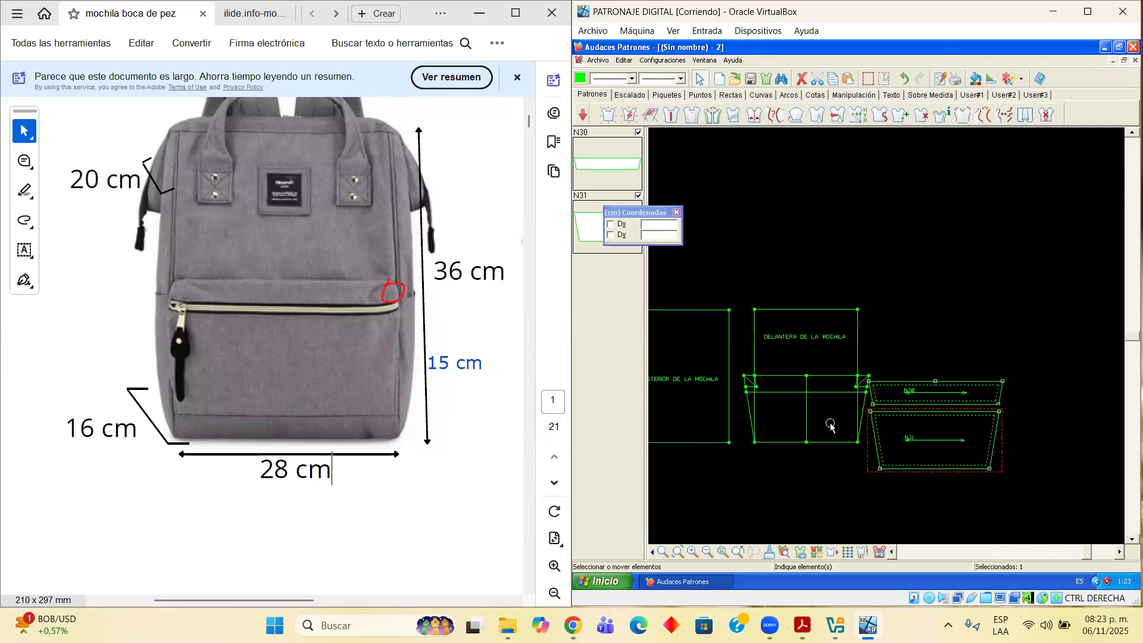
scroll(830, 426, down, 1)
click(892, 552)
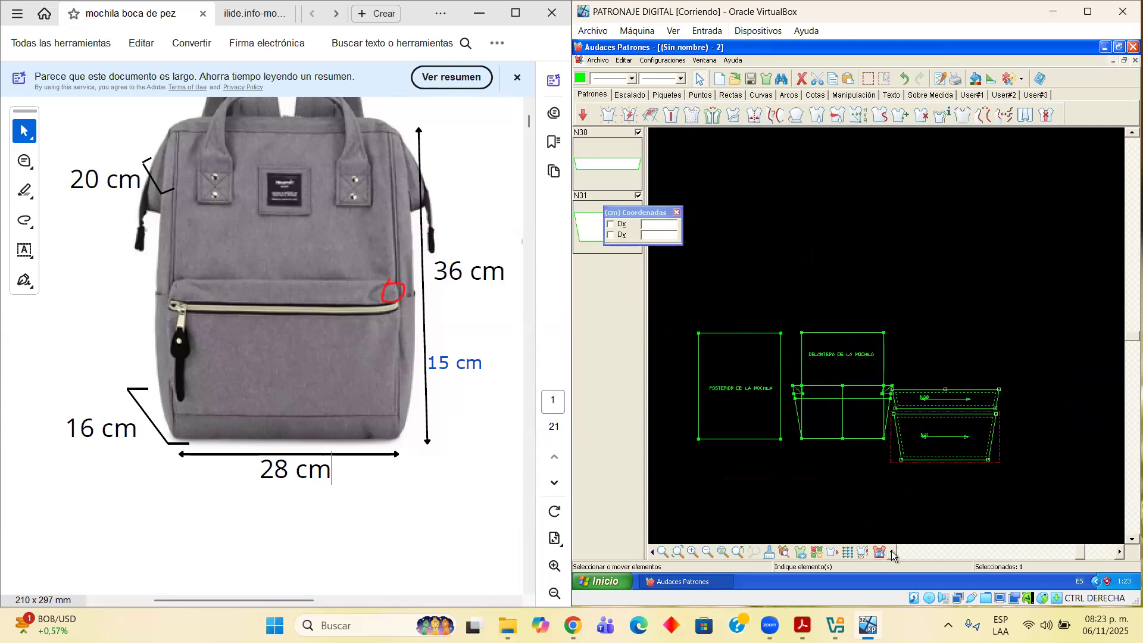
drag(948, 399, 975, 410)
click(1027, 471)
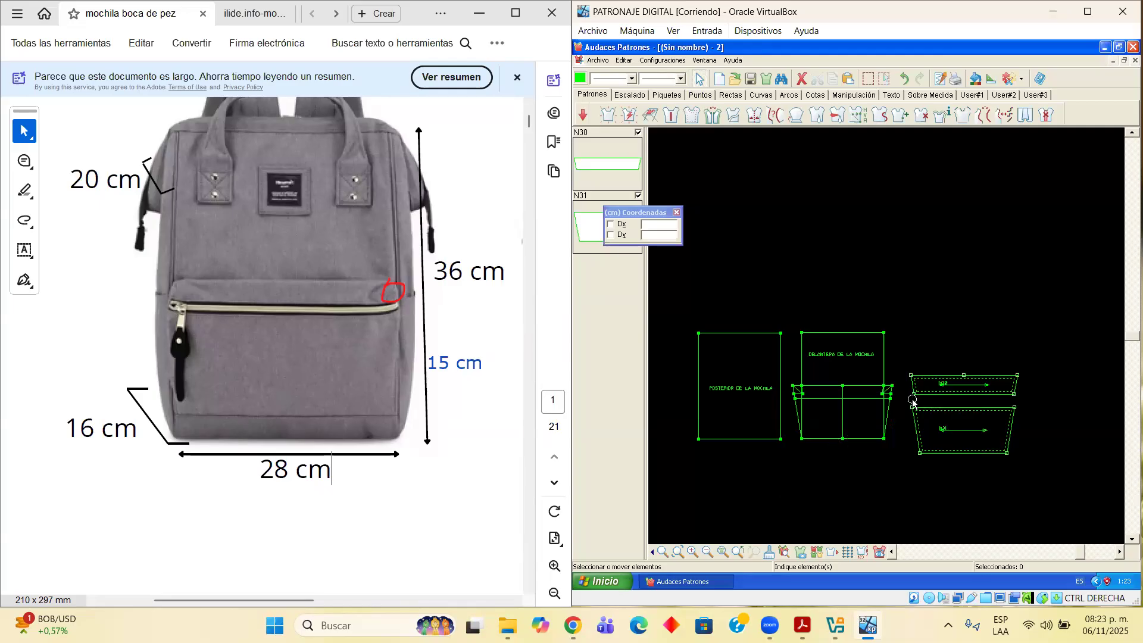
drag(939, 388, 850, 253)
drag(936, 418, 815, 275)
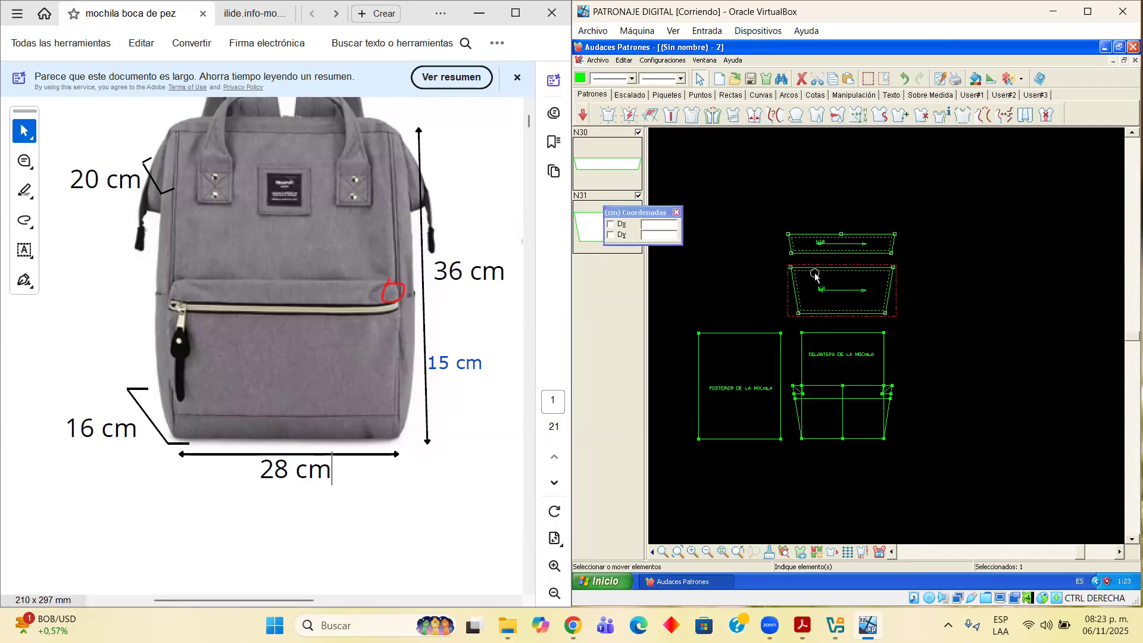
click(946, 347)
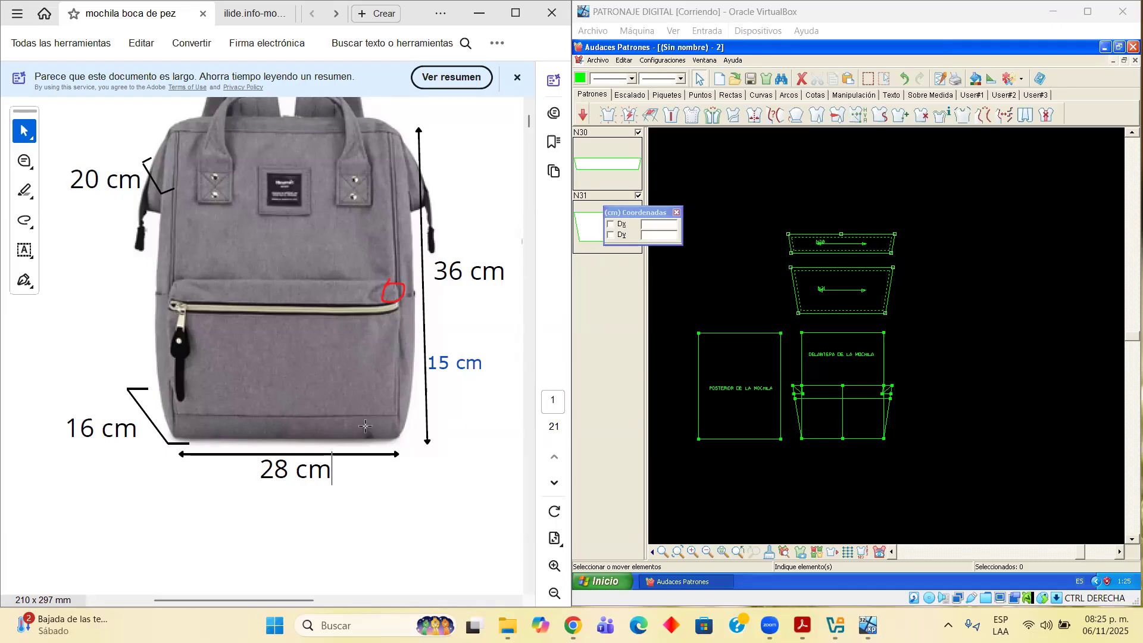
Create a pattern piece by intersection in Manual mode from the pocket's upper strip, cutting out both corner notches, and place it beside the front
scroll(842, 388, up, 2)
scroll(842, 388, up, 1)
scroll(825, 387, up, 1)
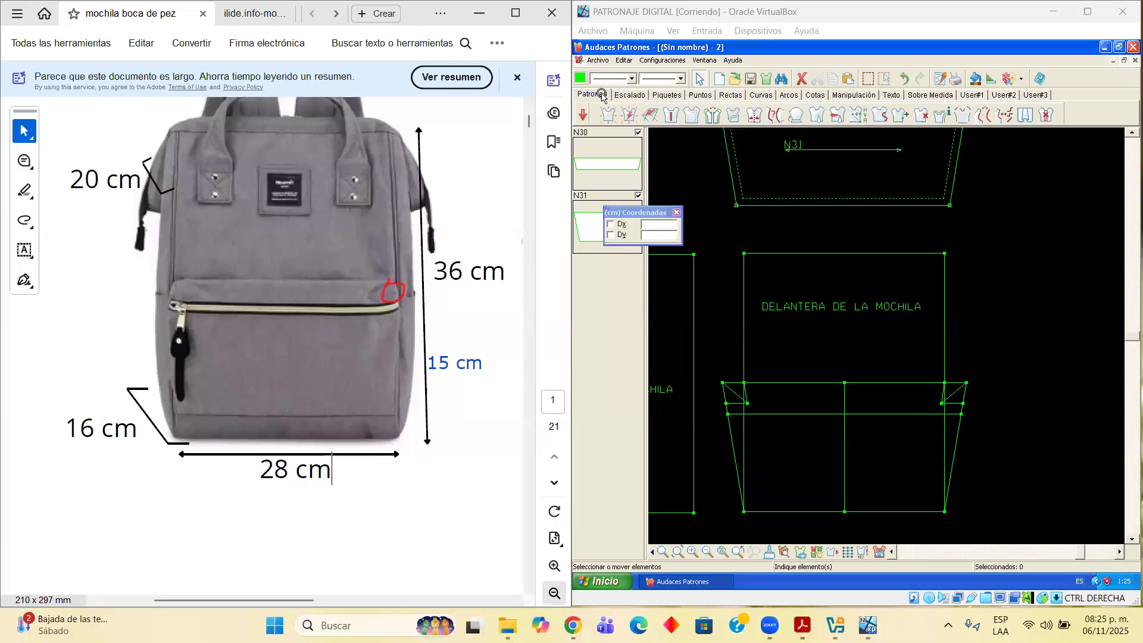
click(629, 114)
click(826, 381)
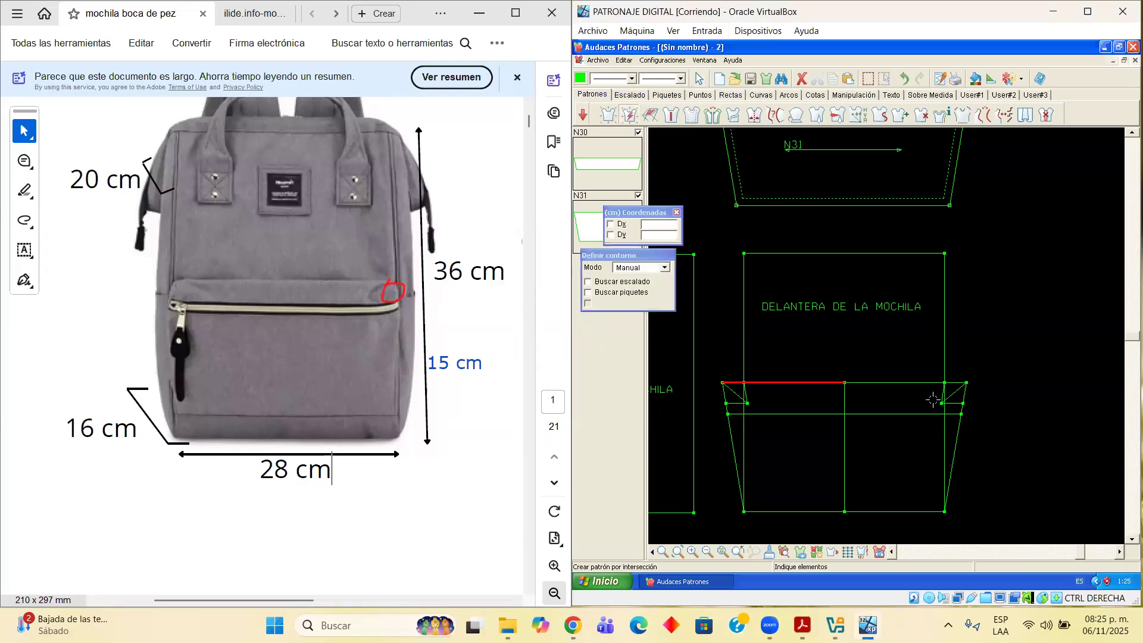
click(942, 390)
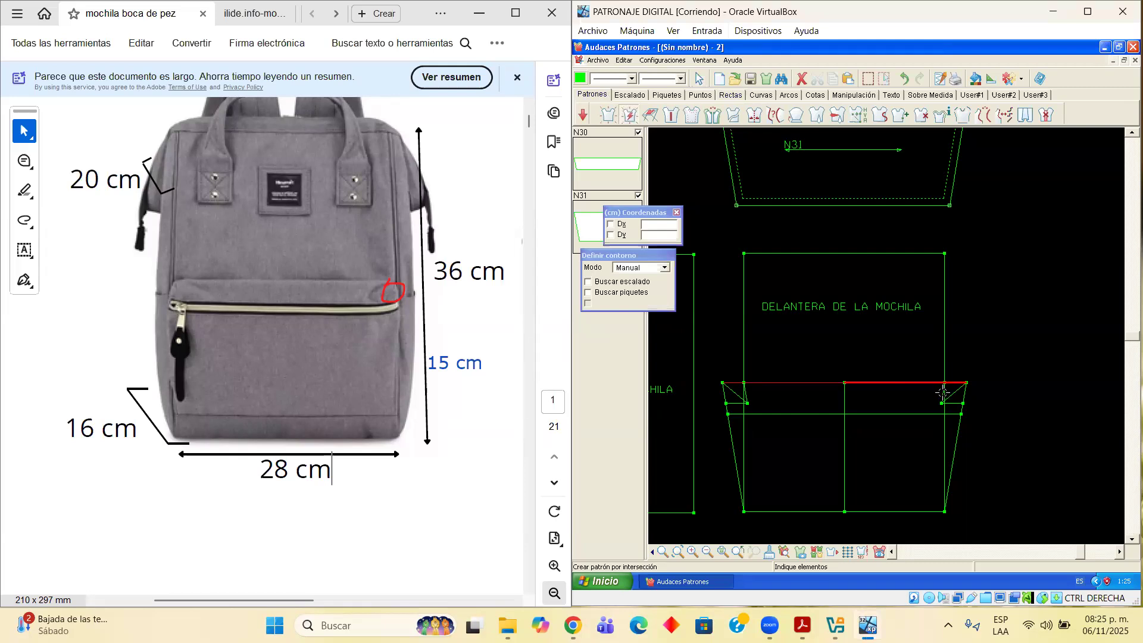
click(958, 428)
click(806, 397)
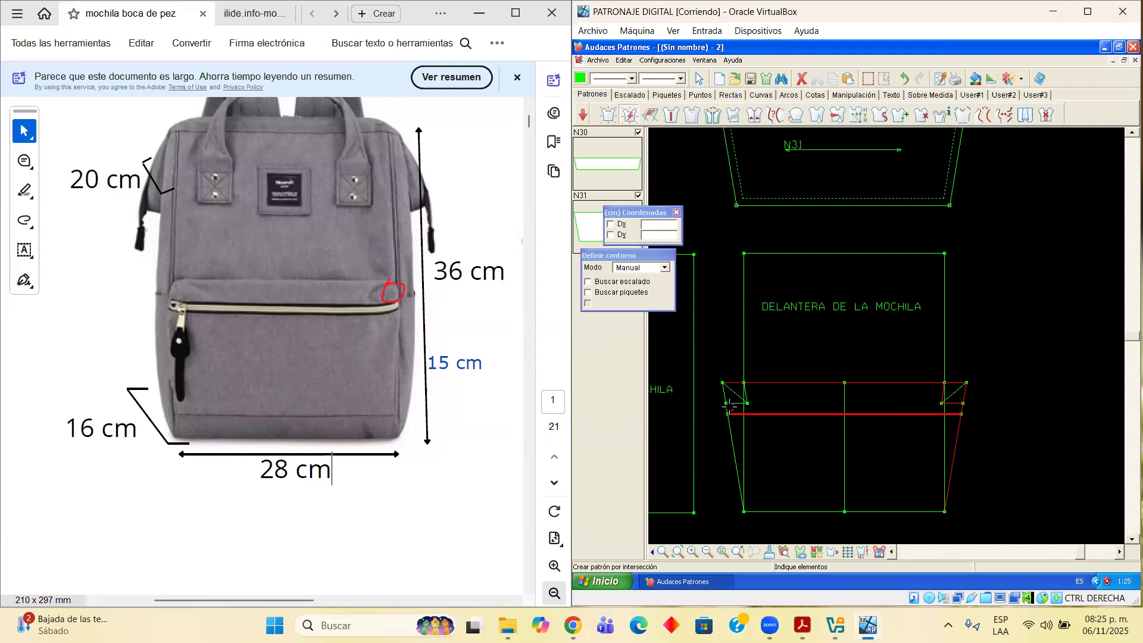
click(730, 401)
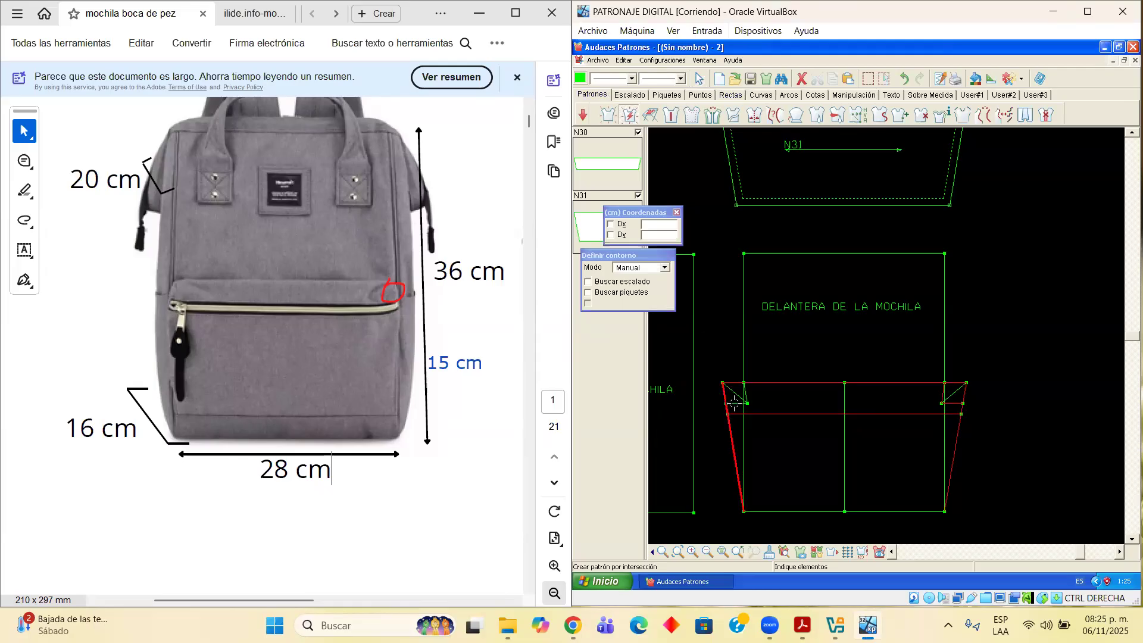
click(745, 397)
right_click(720, 373)
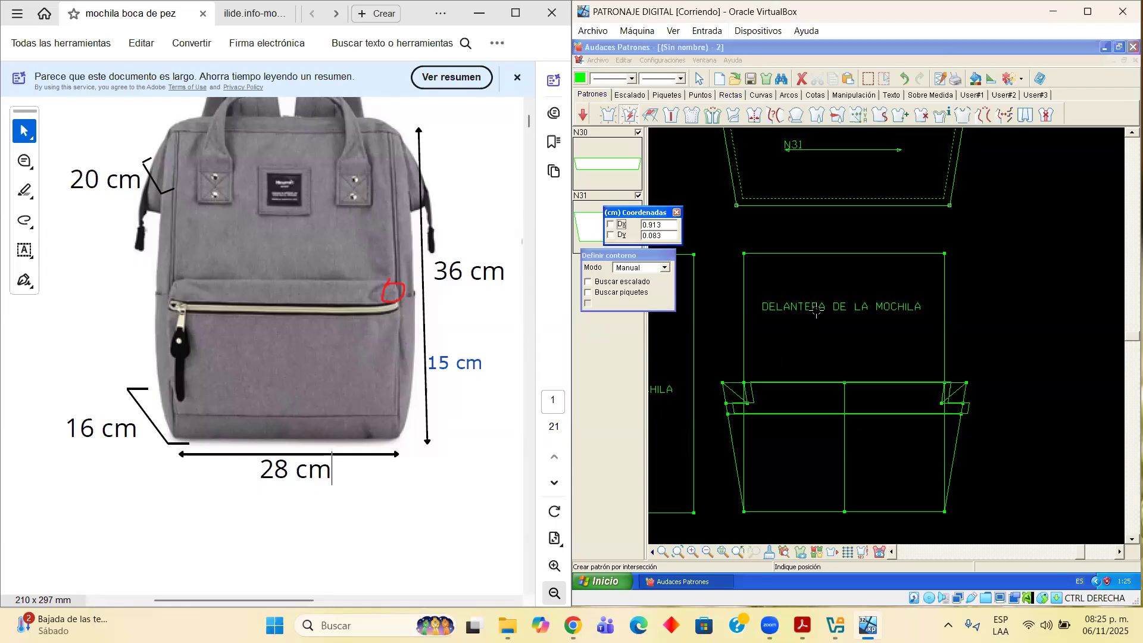
click(946, 214)
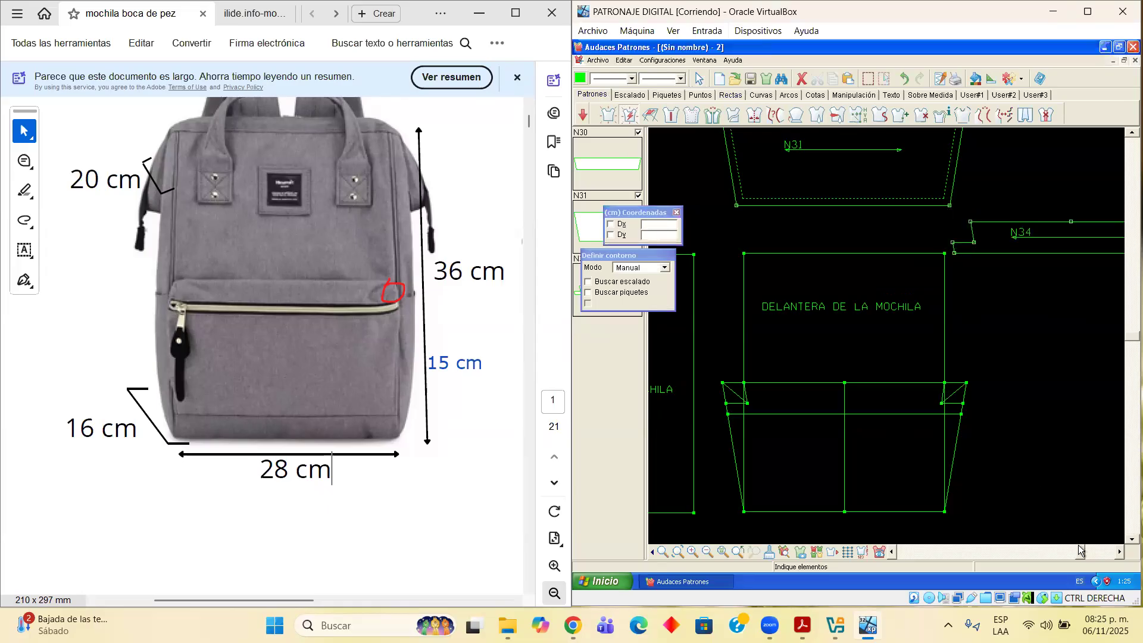
Move the notched strip piece beside the plain strip and add a seam allowance around it
scroll(1046, 428, down, 2)
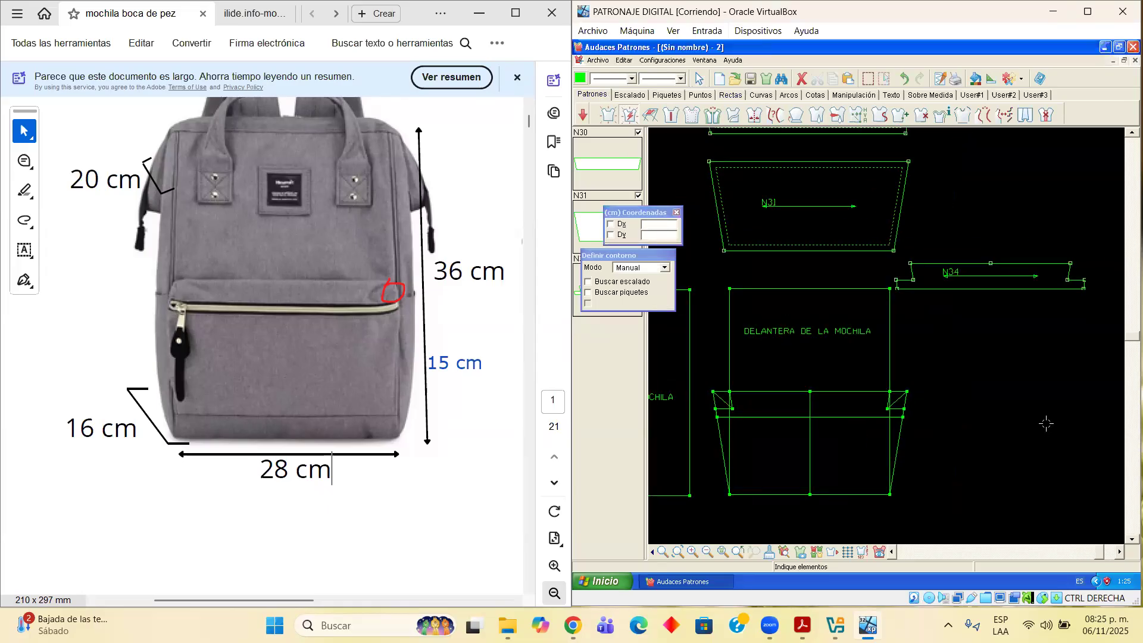
scroll(1113, 137, up, 3)
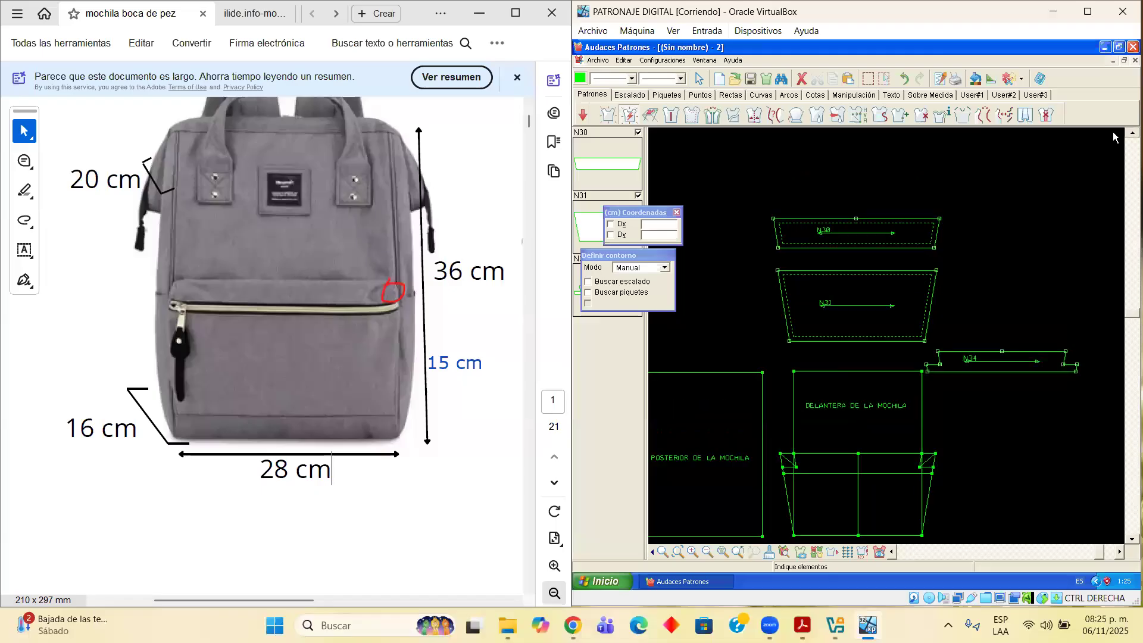
click(700, 78)
drag(958, 379, 992, 250)
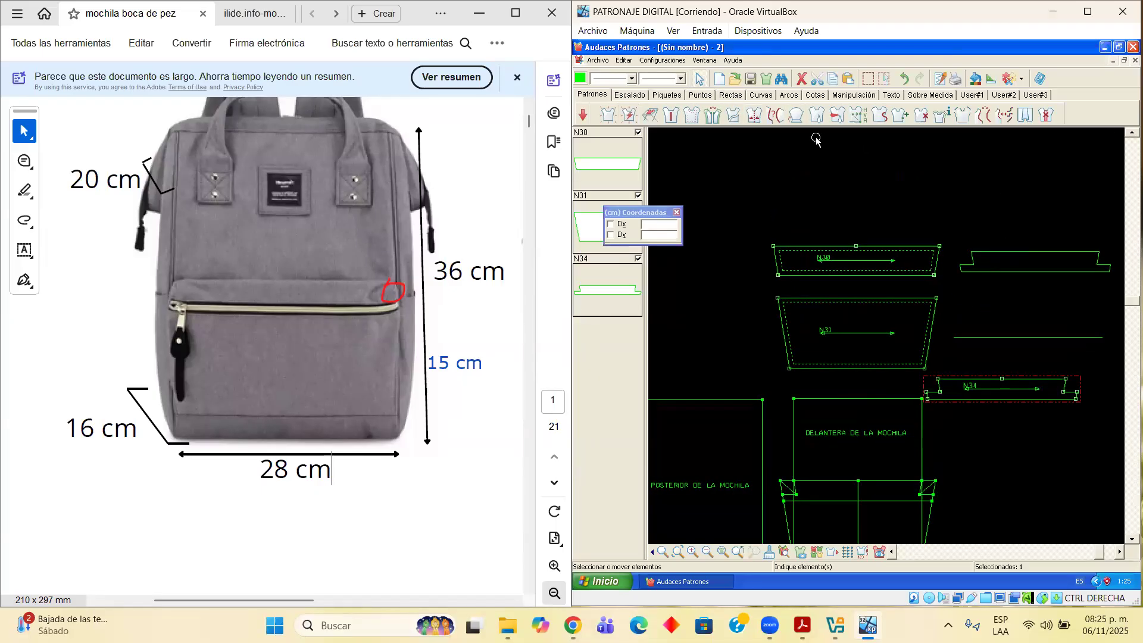
click(691, 115)
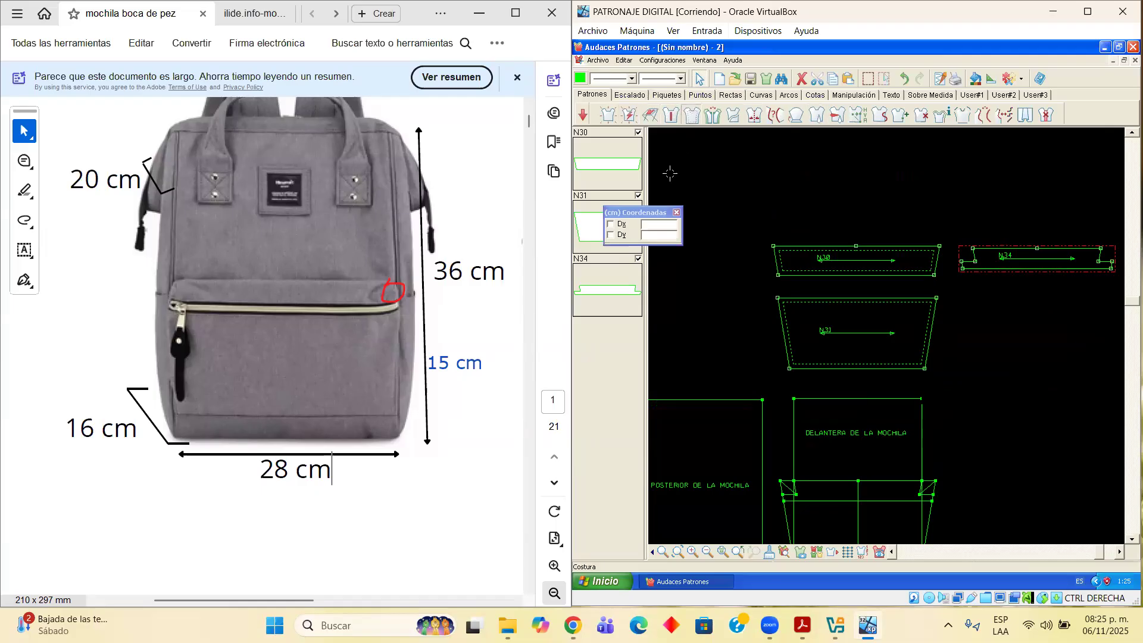
click(1003, 302)
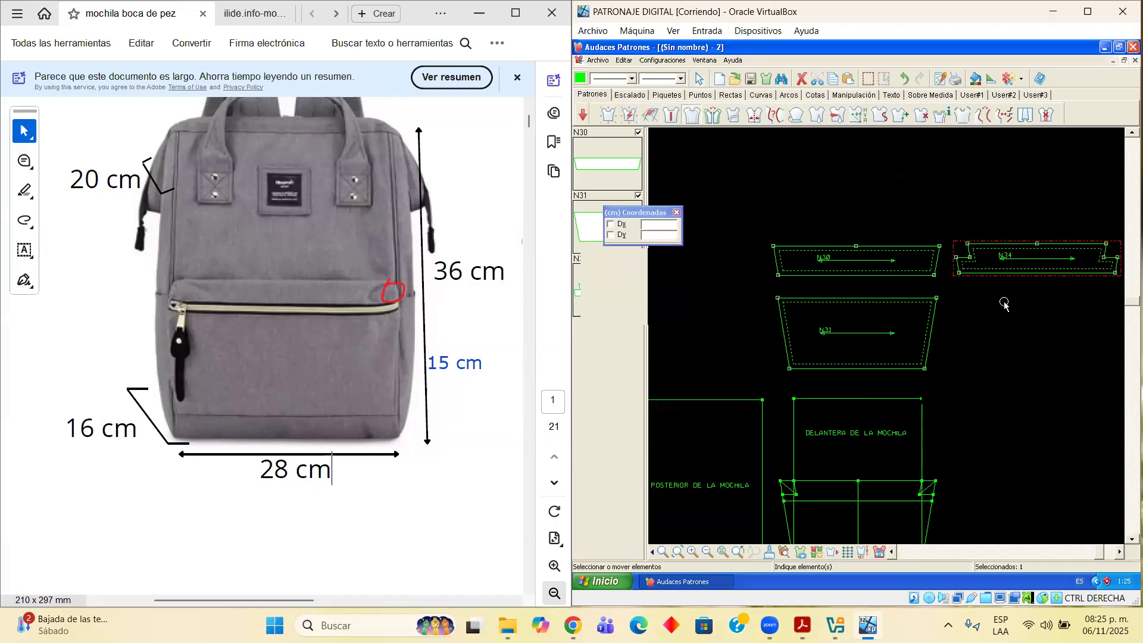
Move the plain and notched strips up side by side above the pocket piece, and shift the coordinates box off the drawing area
click(1118, 551)
click(1119, 551)
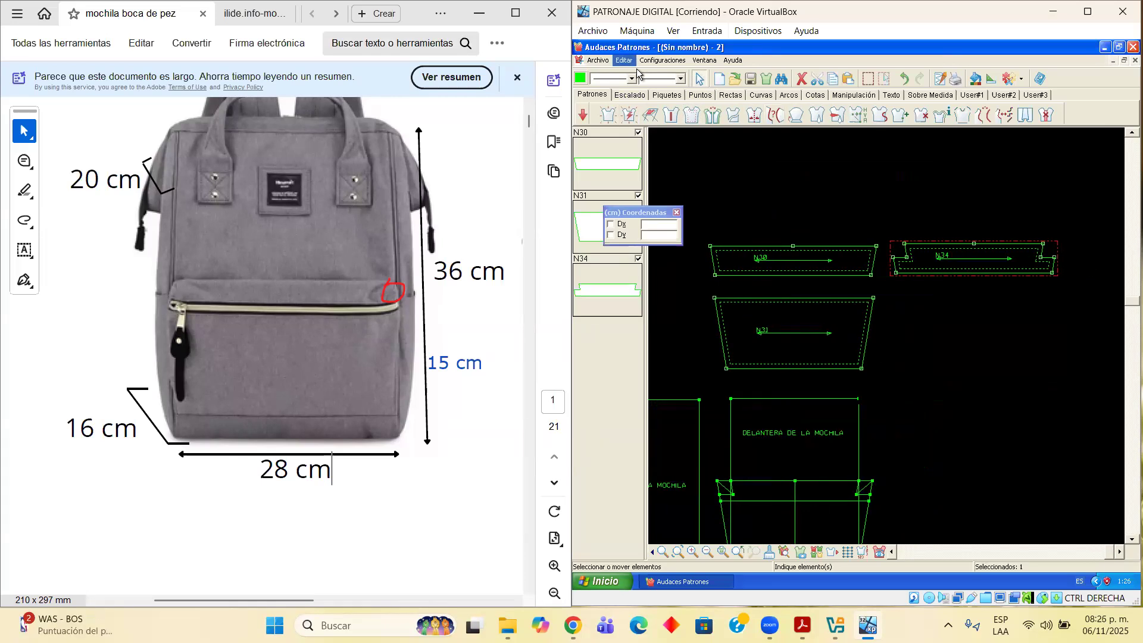
drag(731, 246, 679, 195)
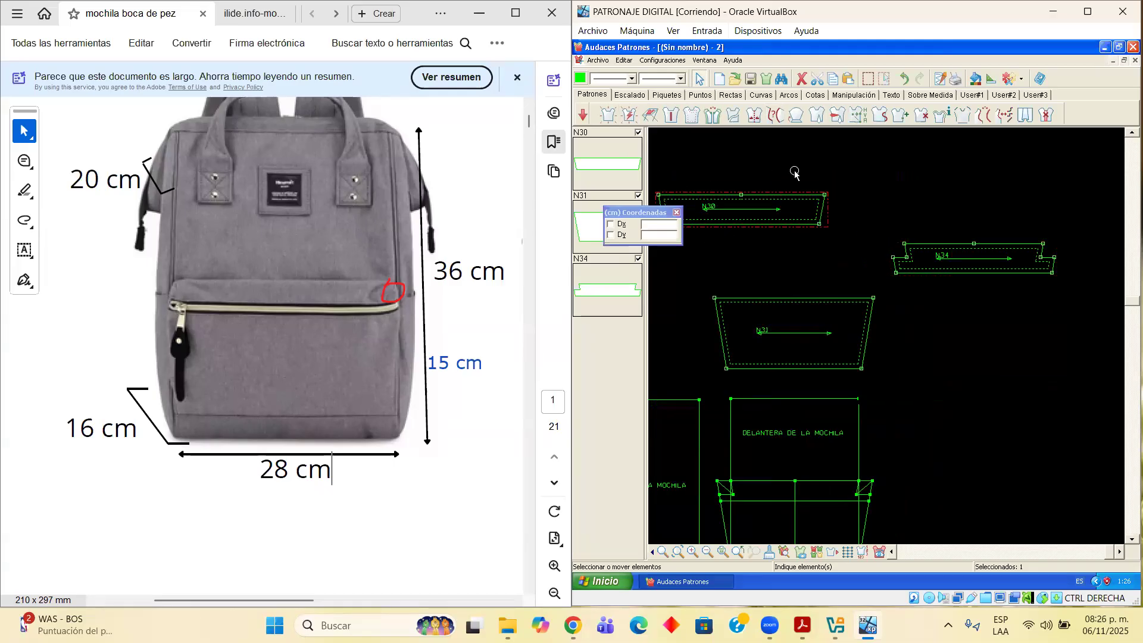
drag(953, 247, 906, 201)
click(670, 150)
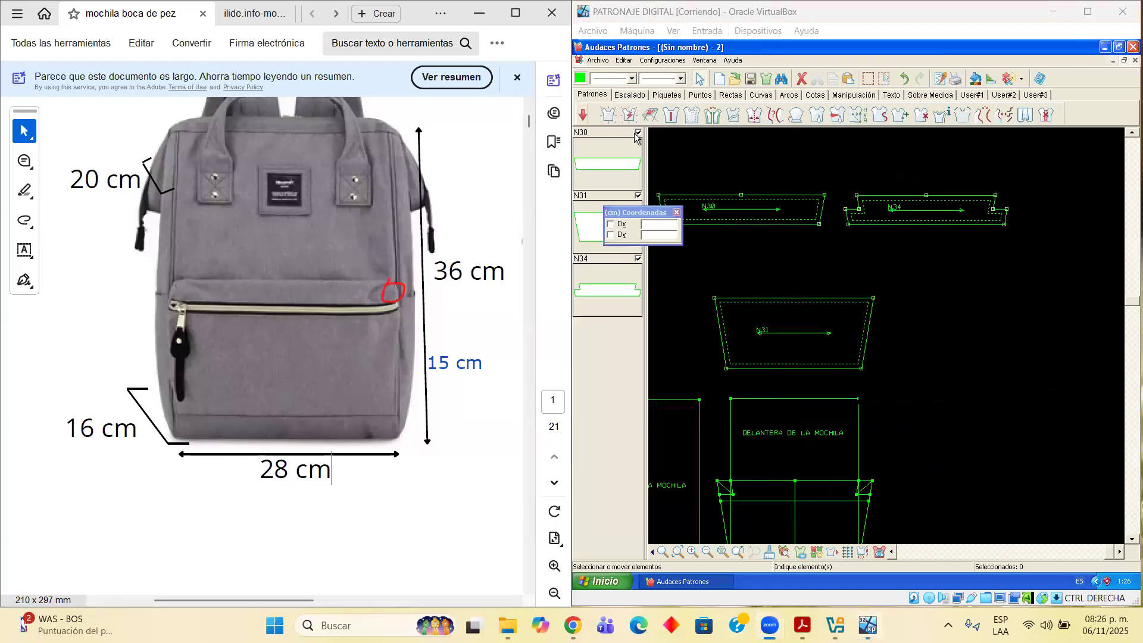
drag(647, 211, 605, 357)
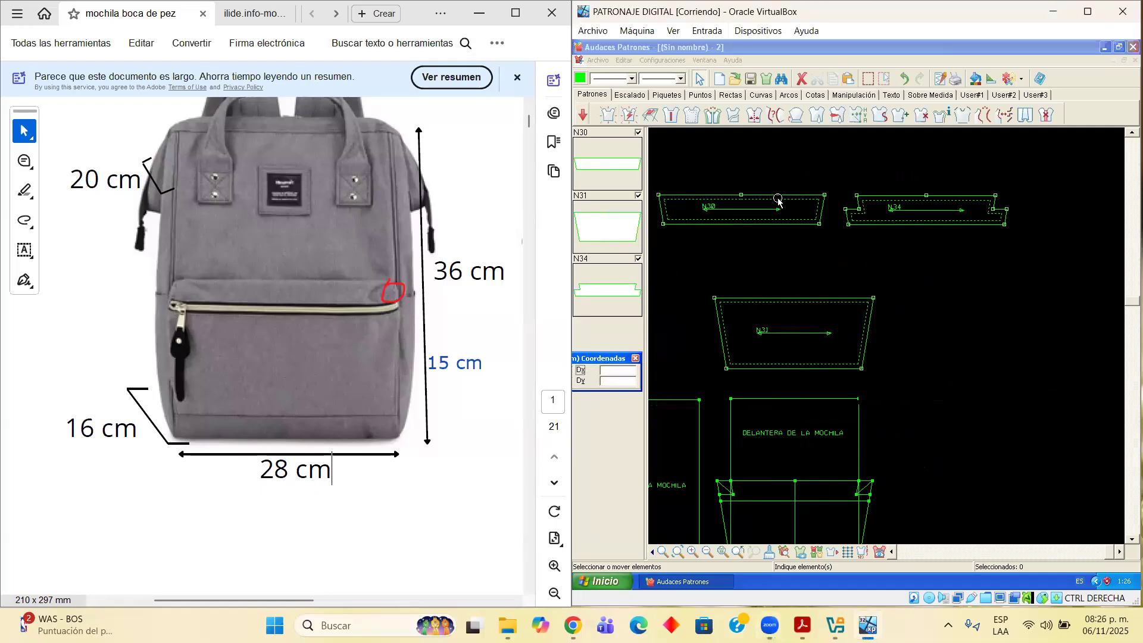
Stack the notched strip directly above the pocket piece and align the plain strip above the notched one
drag(791, 201, 835, 257)
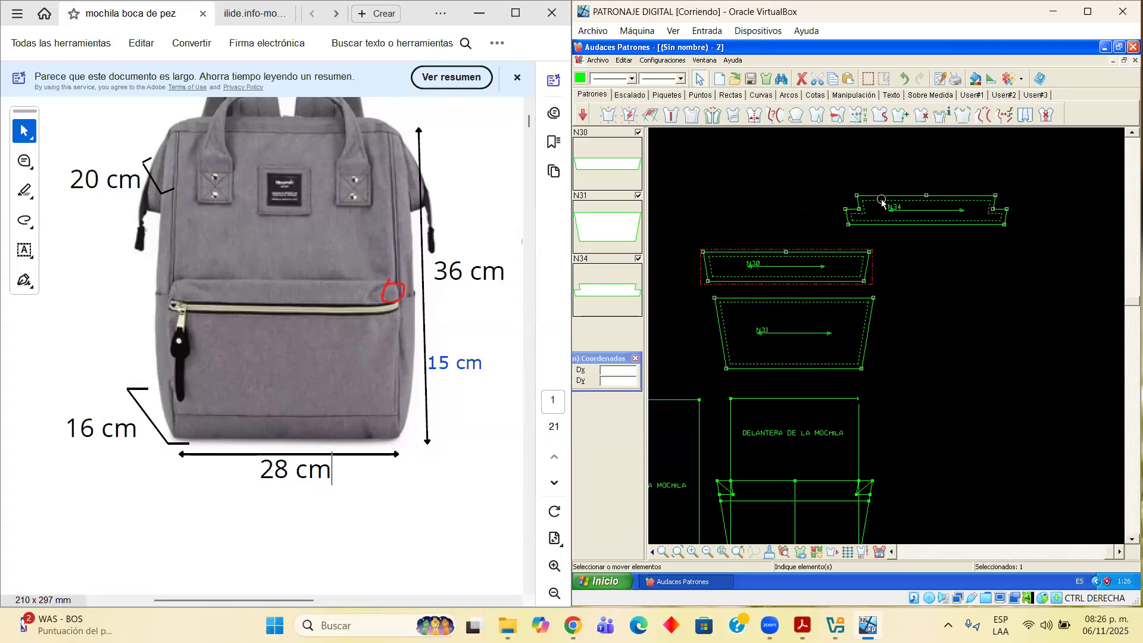
drag(822, 250, 799, 148)
drag(873, 200, 742, 256)
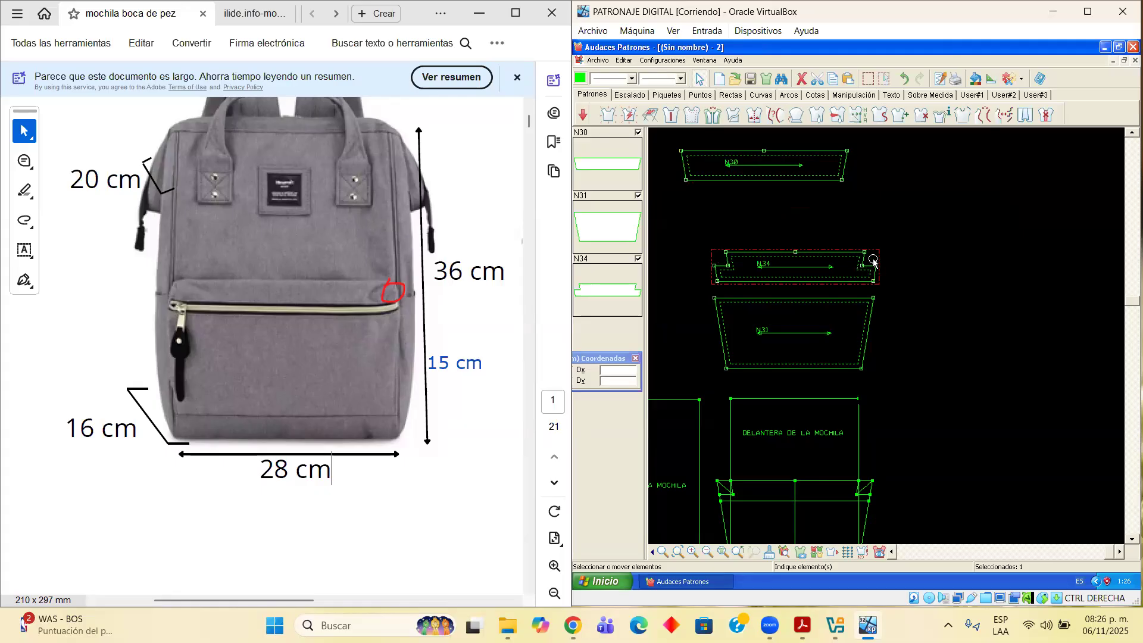
drag(830, 160, 861, 209)
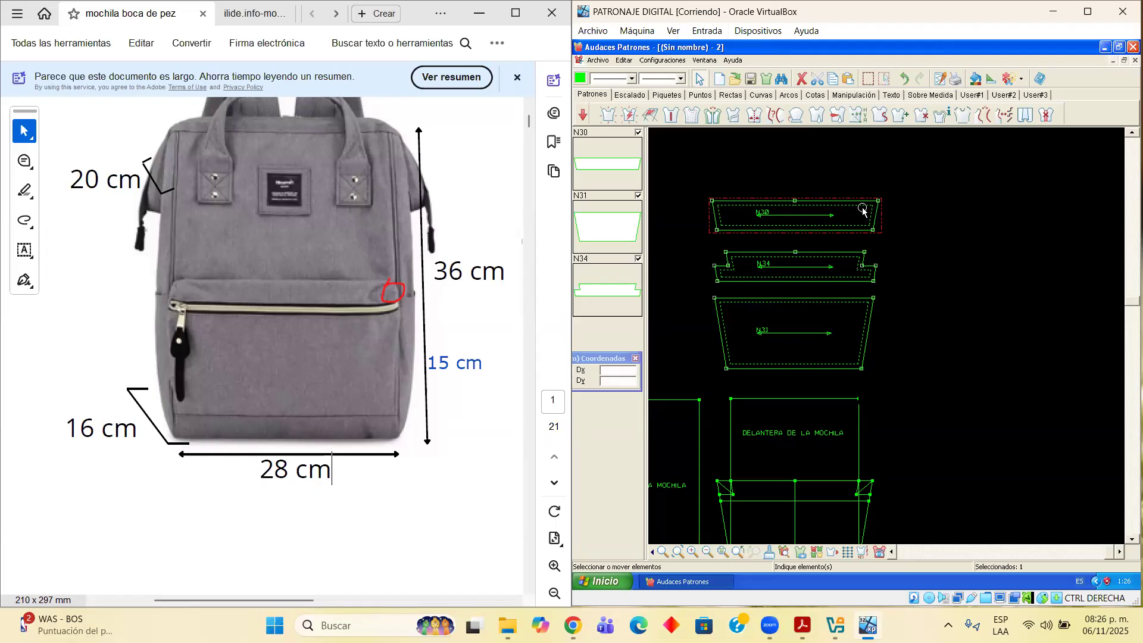
click(850, 253)
click(897, 263)
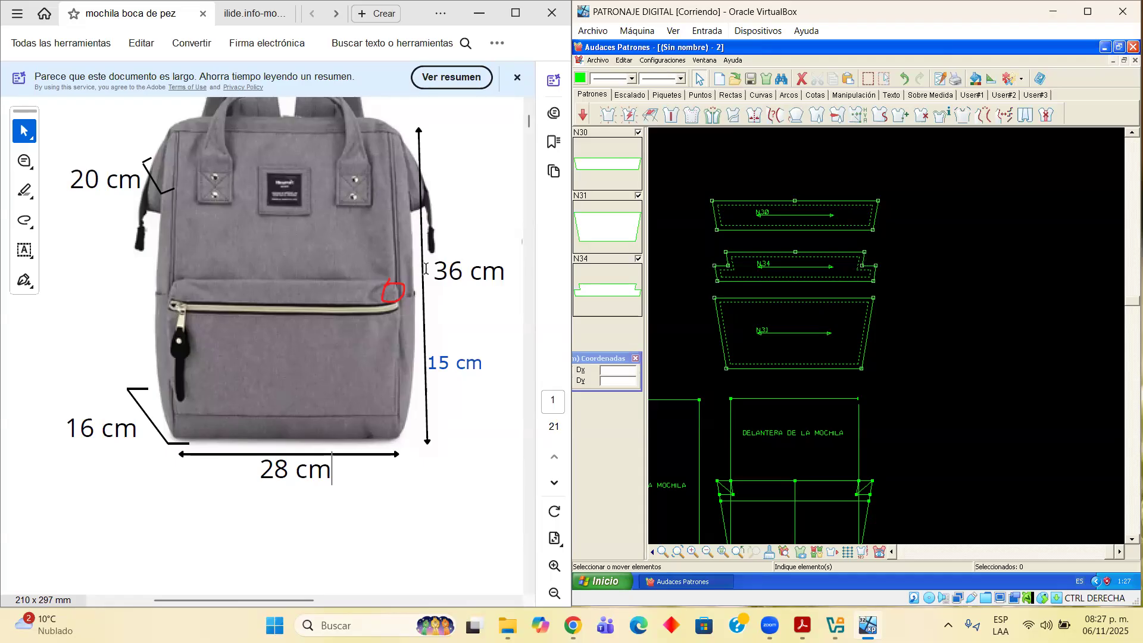
drag(403, 286, 388, 294)
drag(388, 293, 379, 302)
click(629, 114)
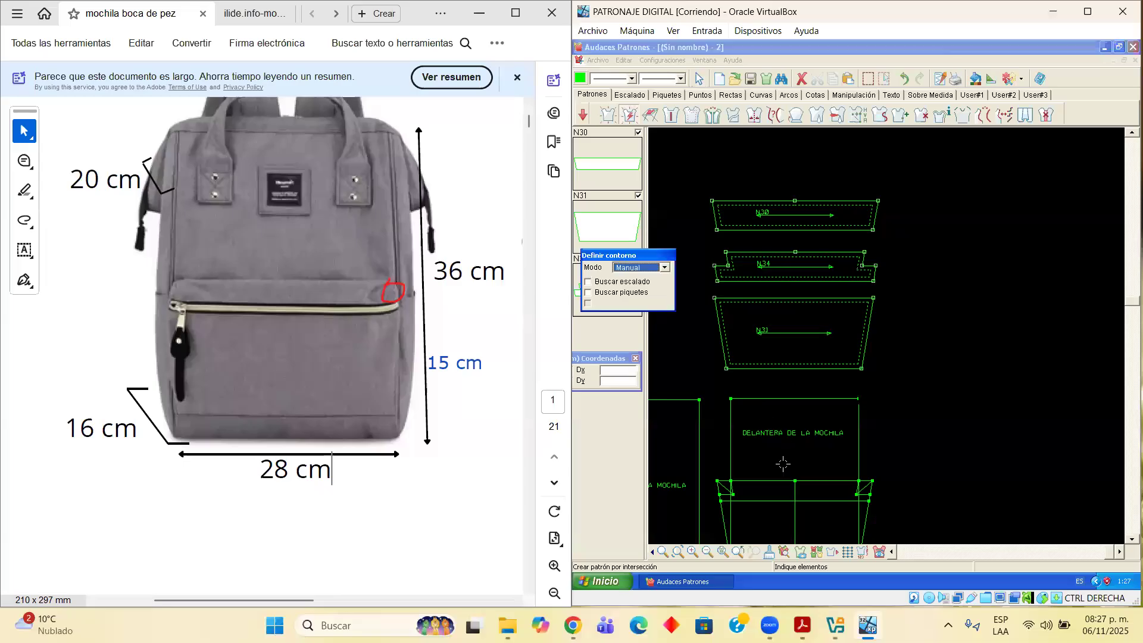
click(809, 480)
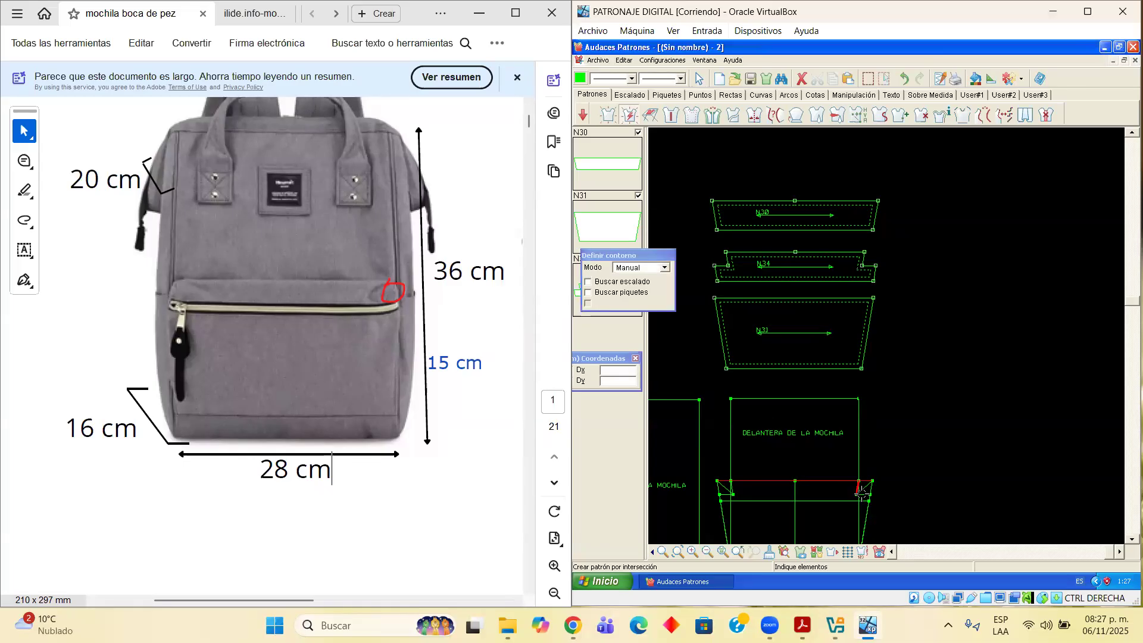
scroll(860, 493, up, 1)
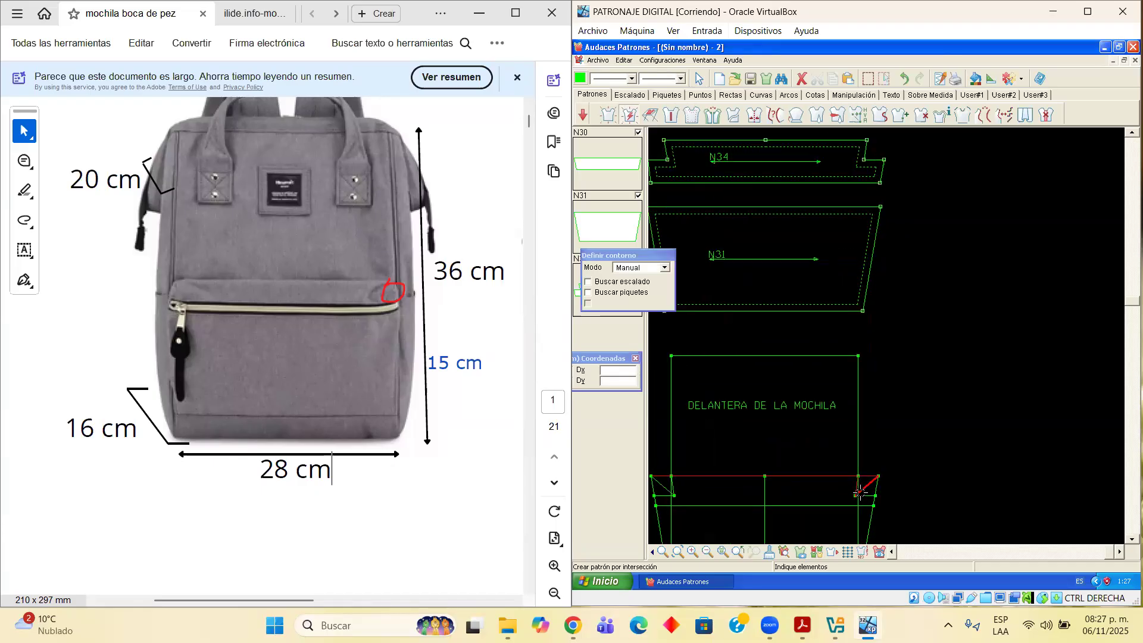
scroll(860, 493, up, 1)
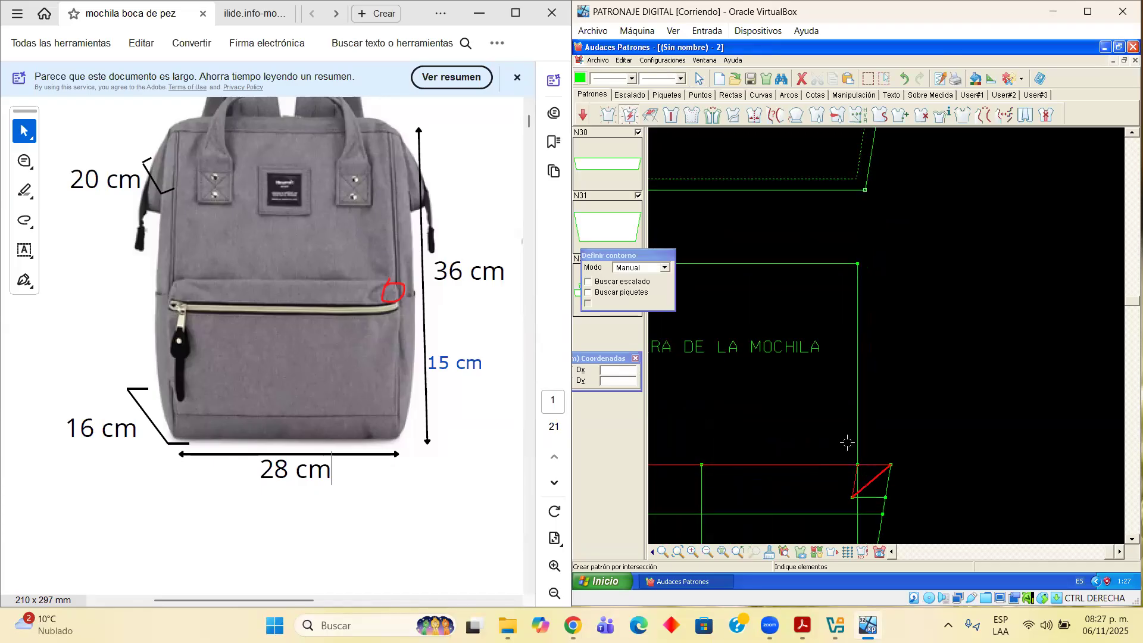
click(703, 292)
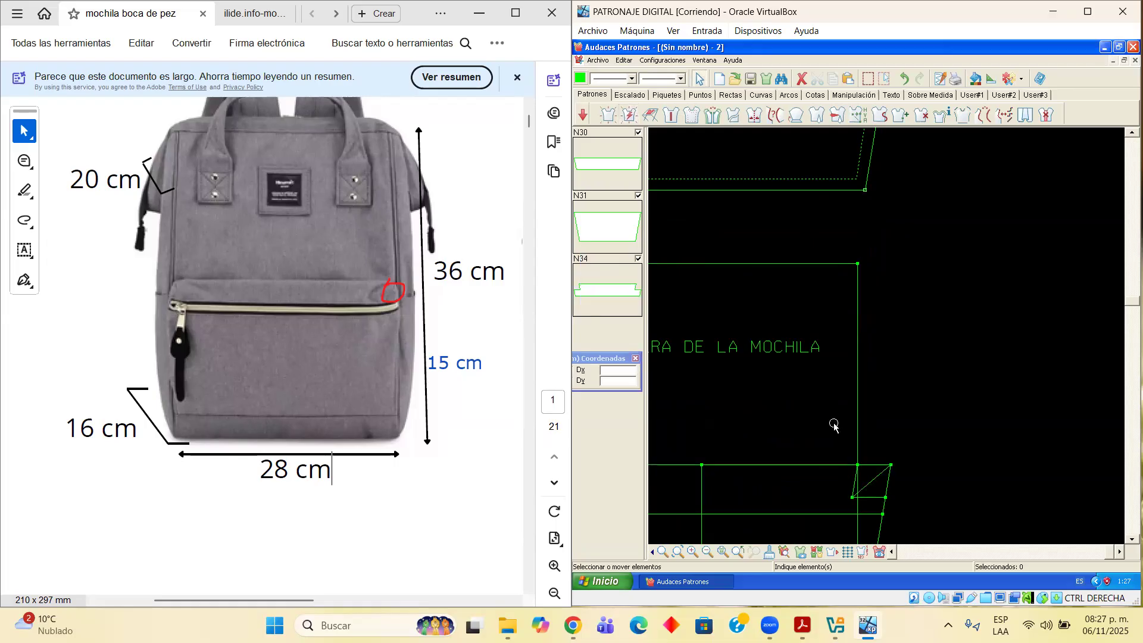
Create a second notched strip piece by intersection in Manual mode, outlining the pocket's upper strip around both corner notches, and place it beside N34
click(629, 114)
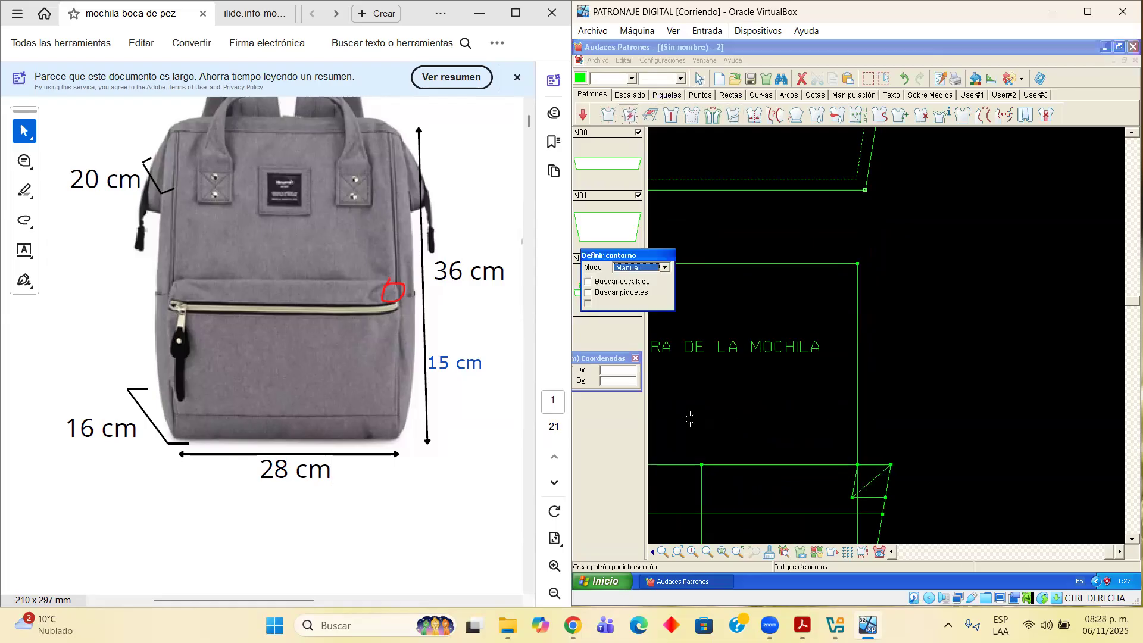
click(665, 465)
click(733, 464)
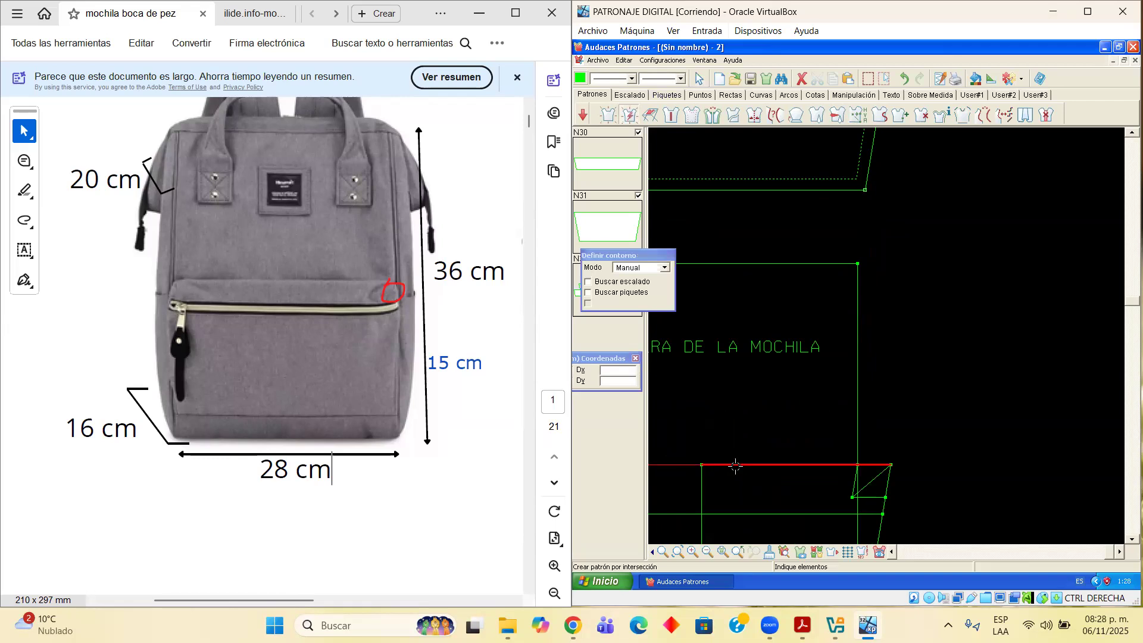
click(854, 487)
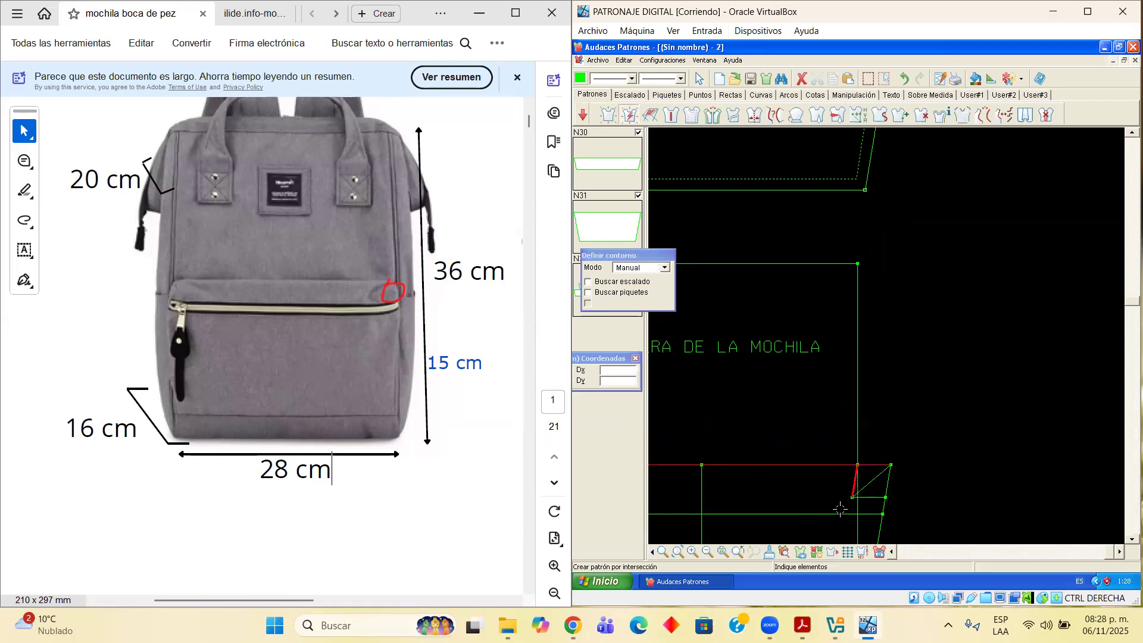
click(858, 498)
click(888, 480)
click(813, 514)
click(891, 553)
click(767, 488)
click(780, 498)
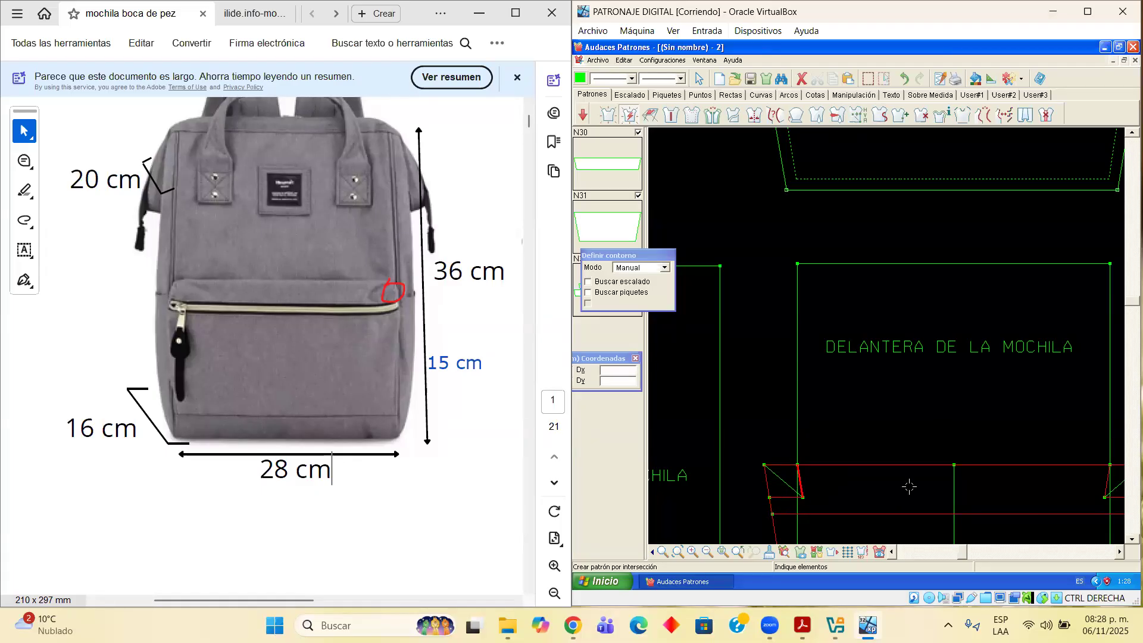
scroll(909, 487, down, 3)
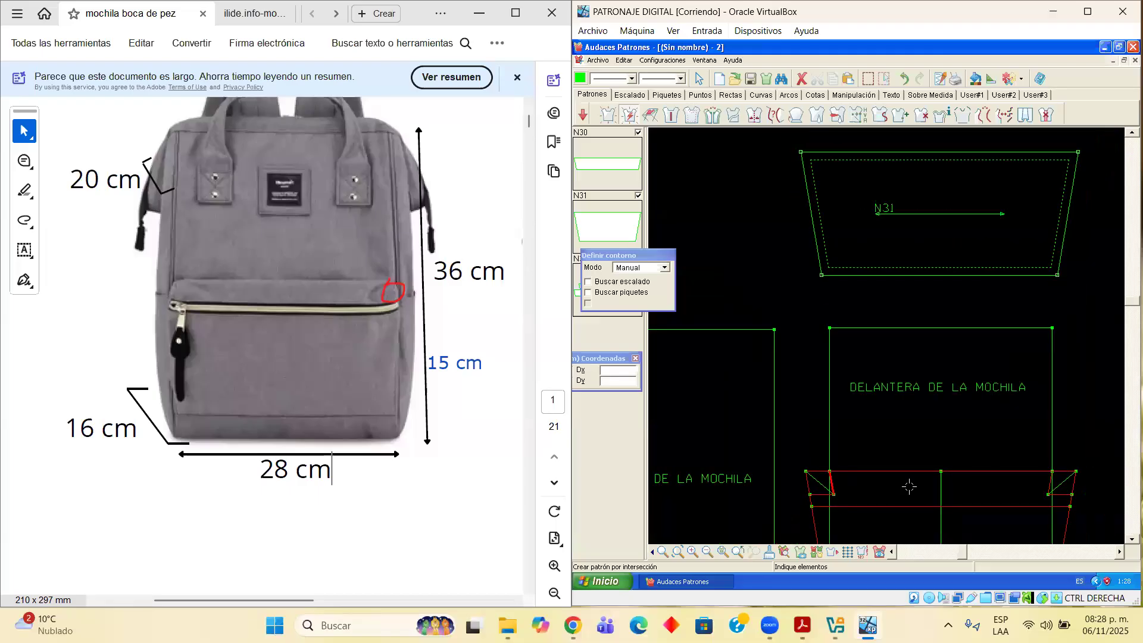
right_click(835, 461)
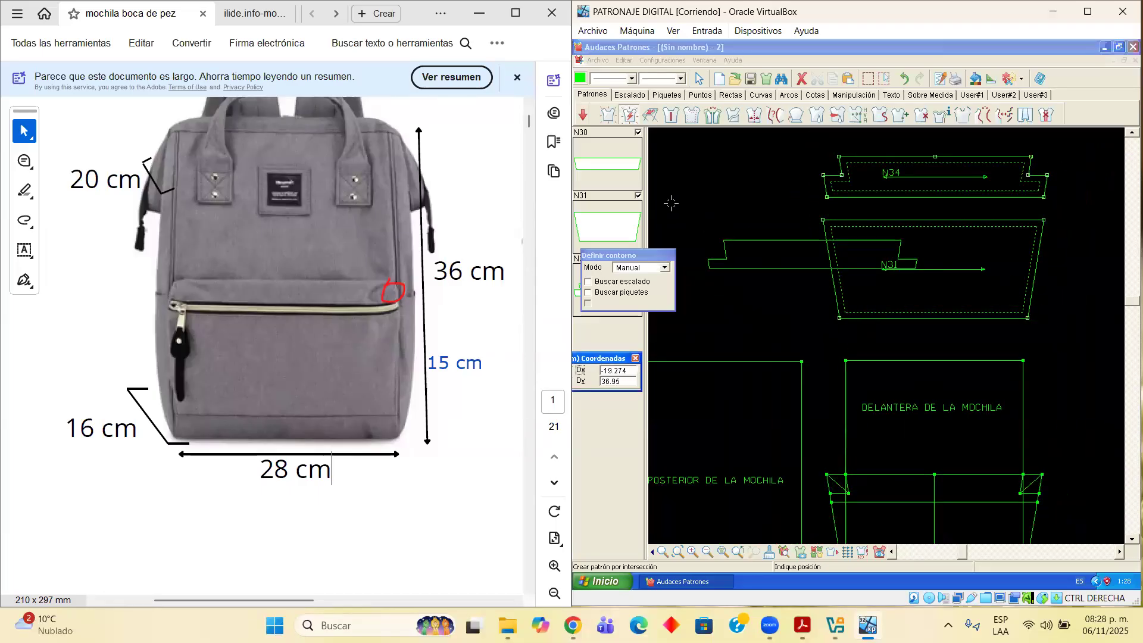
click(664, 166)
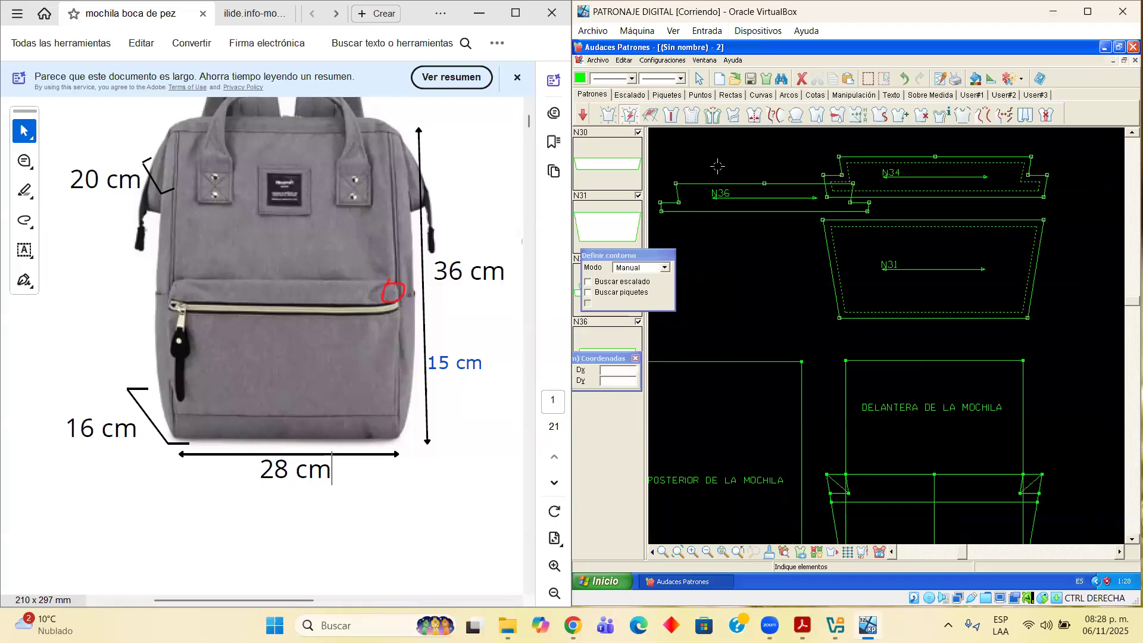
Line up the notched strip with seam allowance and the new plain-edged notched strip side by side above the pocket piece
mouse_move(732, 186)
mouse_down()
mouse_move(730, 152)
mouse_move(727, 202)
mouse_up()
scroll(755, 256, down, 1)
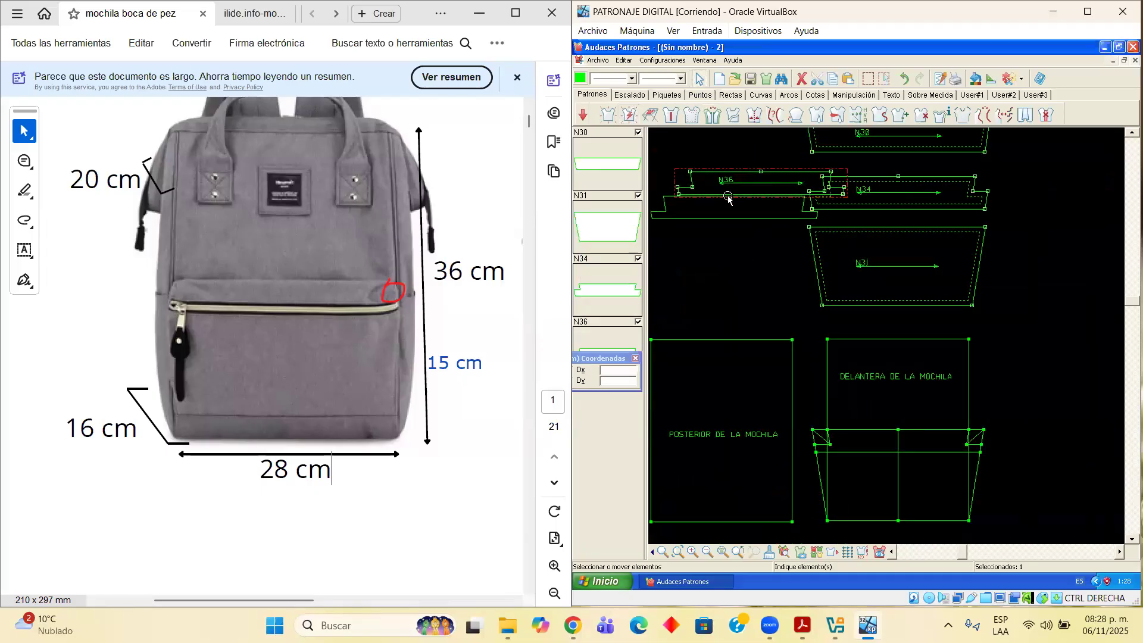
drag(1060, 192, 1060, 179)
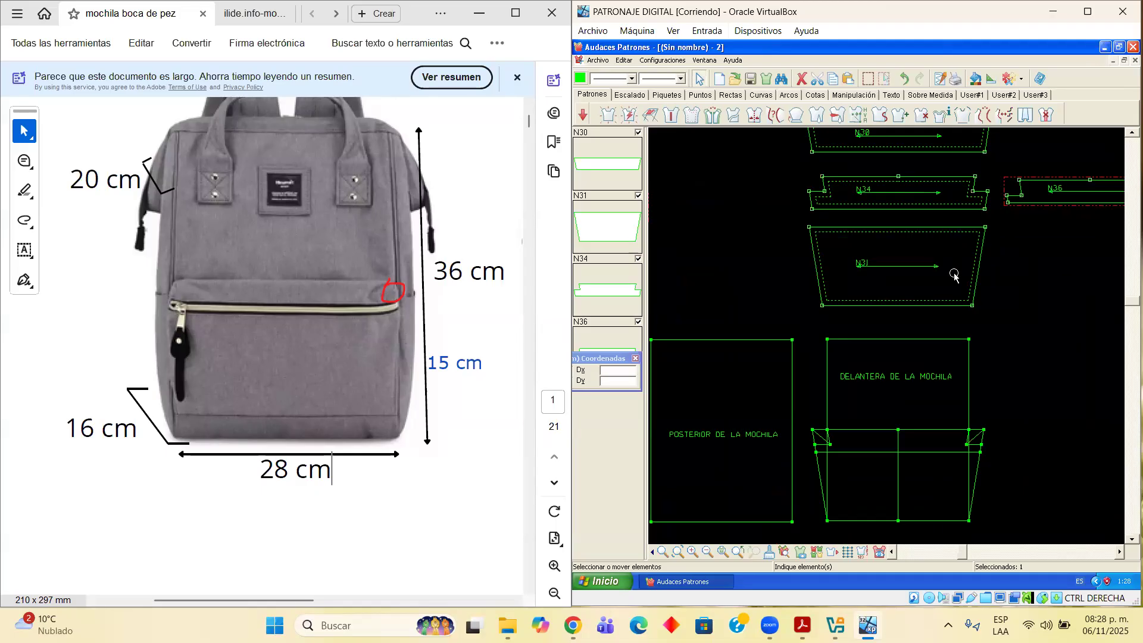
drag(906, 210, 814, 211)
drag(976, 212, 956, 211)
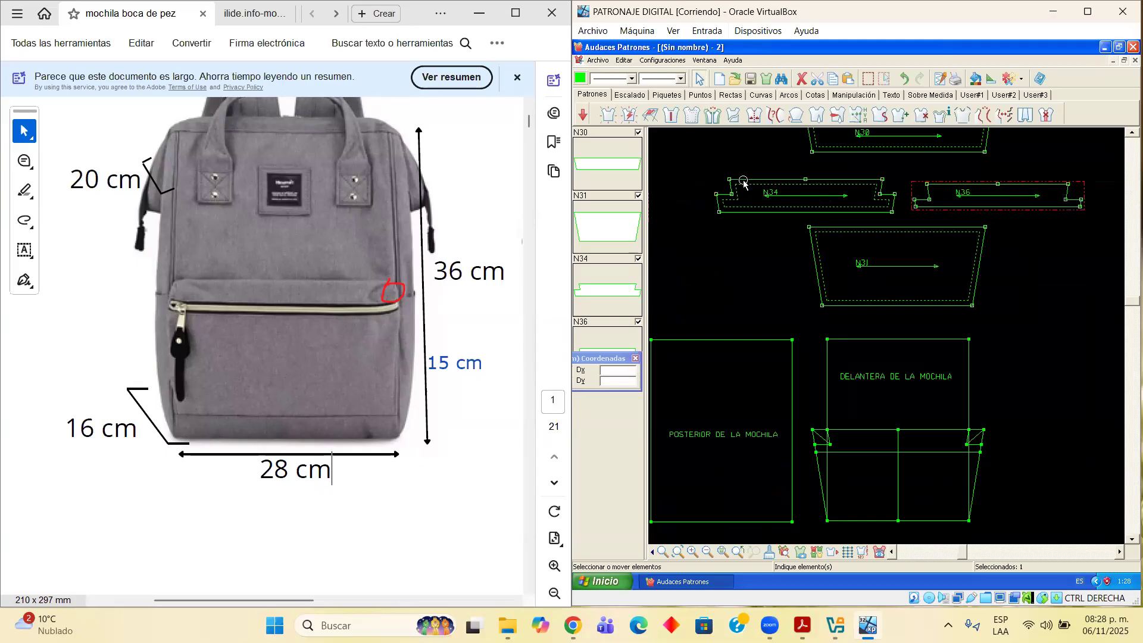
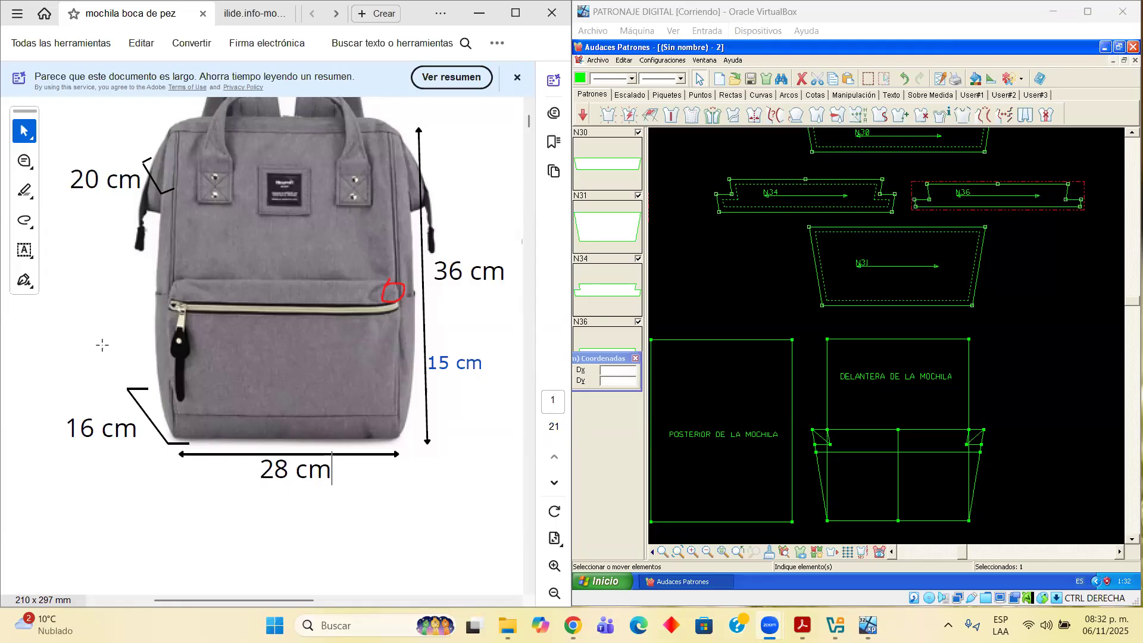
Erase the red mark from the backpack photo and annotate 14 beside the front pocket, opposite the 15 cm dimension
click(397, 291)
scroll(802, 439, down, 1)
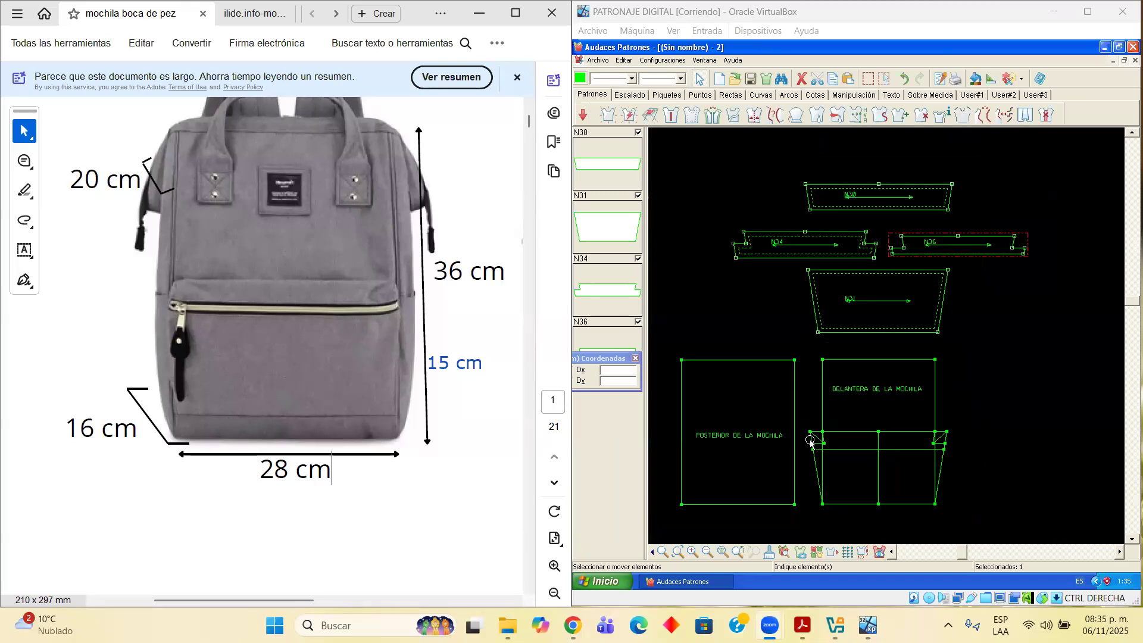
click(1114, 554)
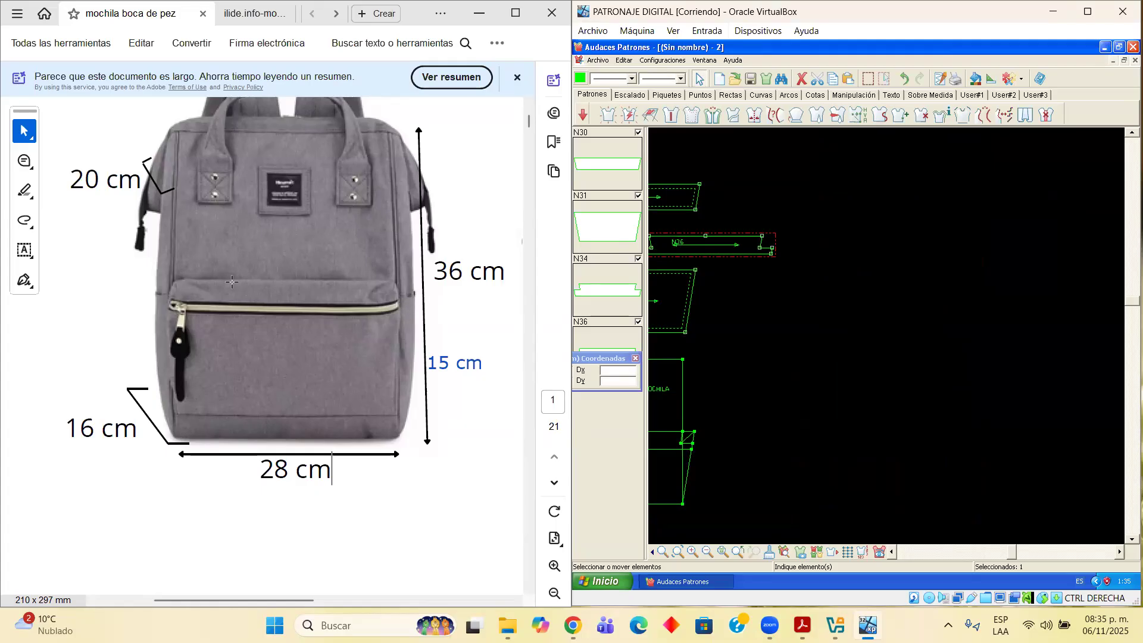
click(90, 337)
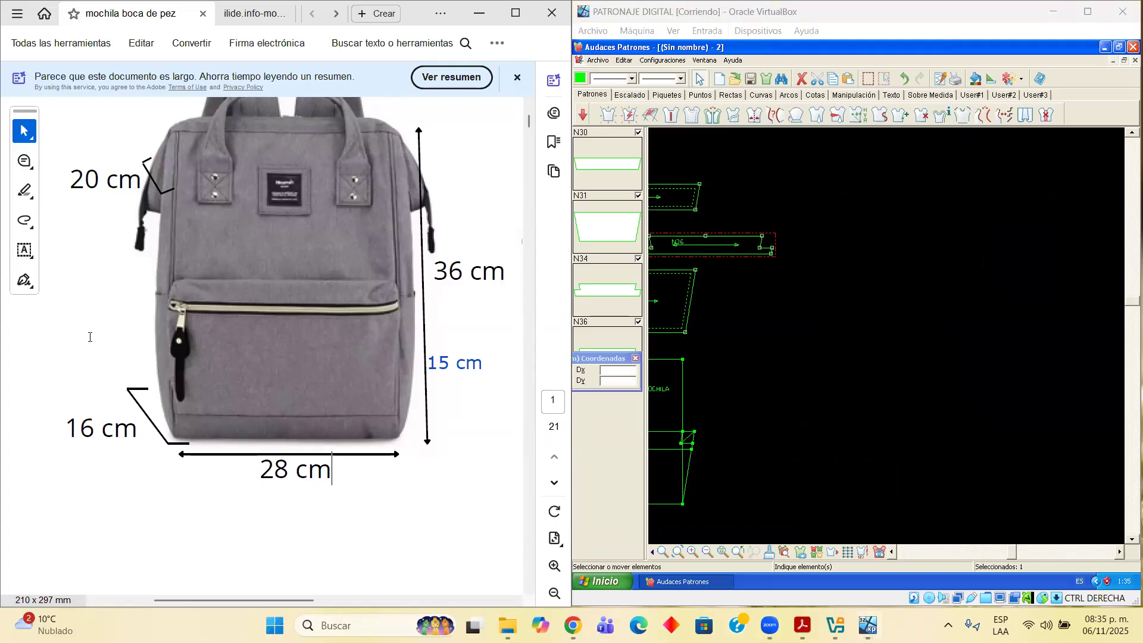
click(90, 337)
text(14)
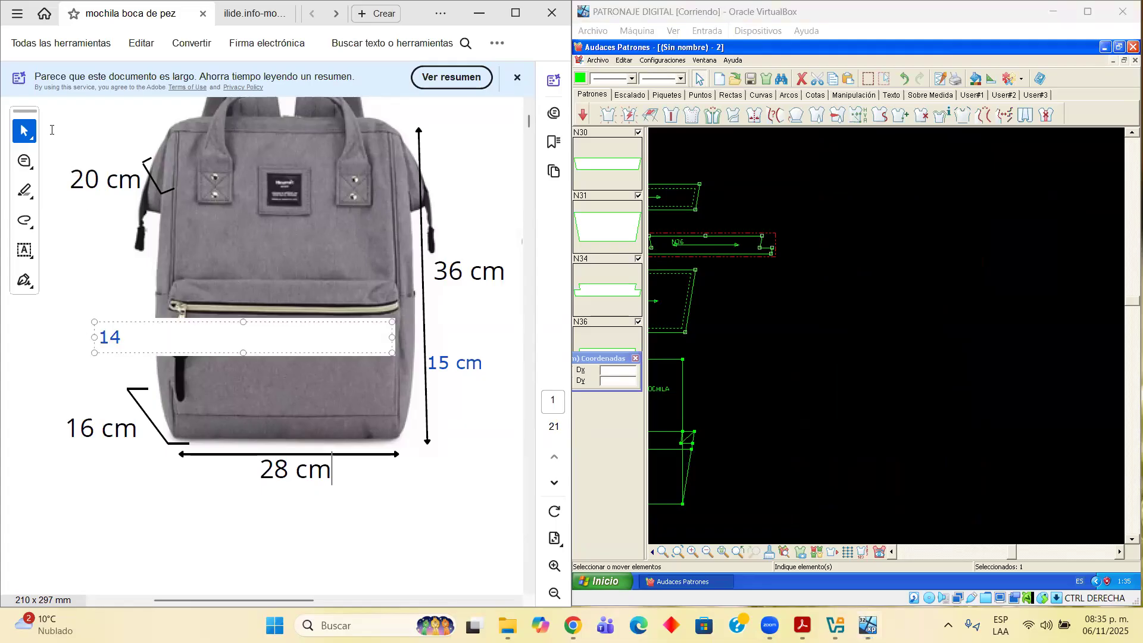
click(52, 130)
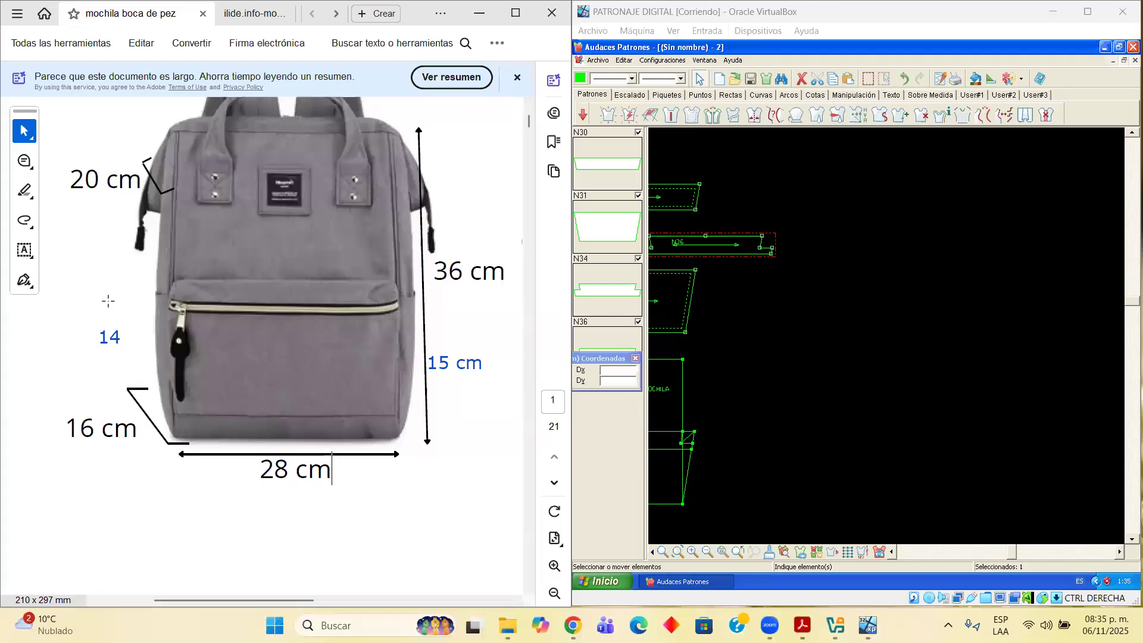
click(132, 338)
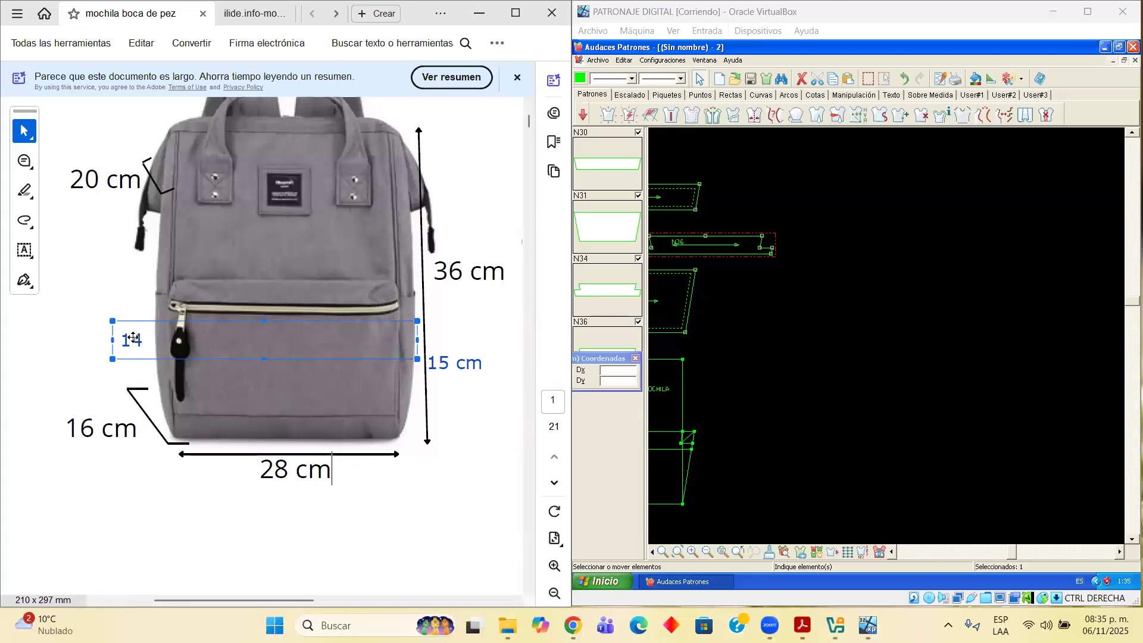
click(220, 258)
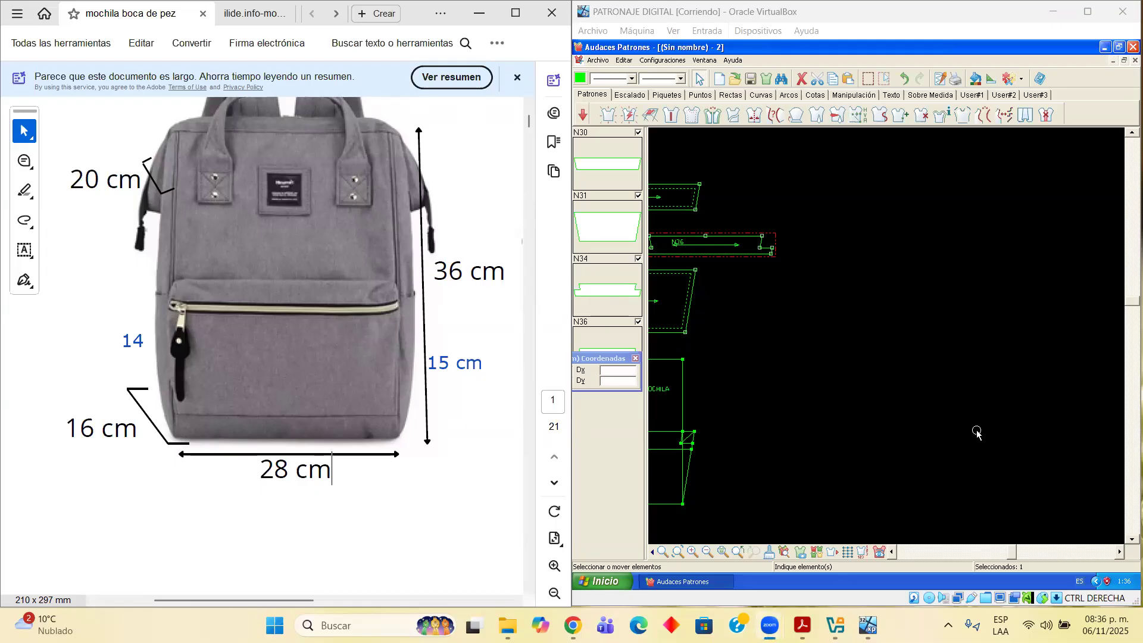
Examine the front's pocket drawing, checking its centre line, upper edge and left corner notch
click(1116, 552)
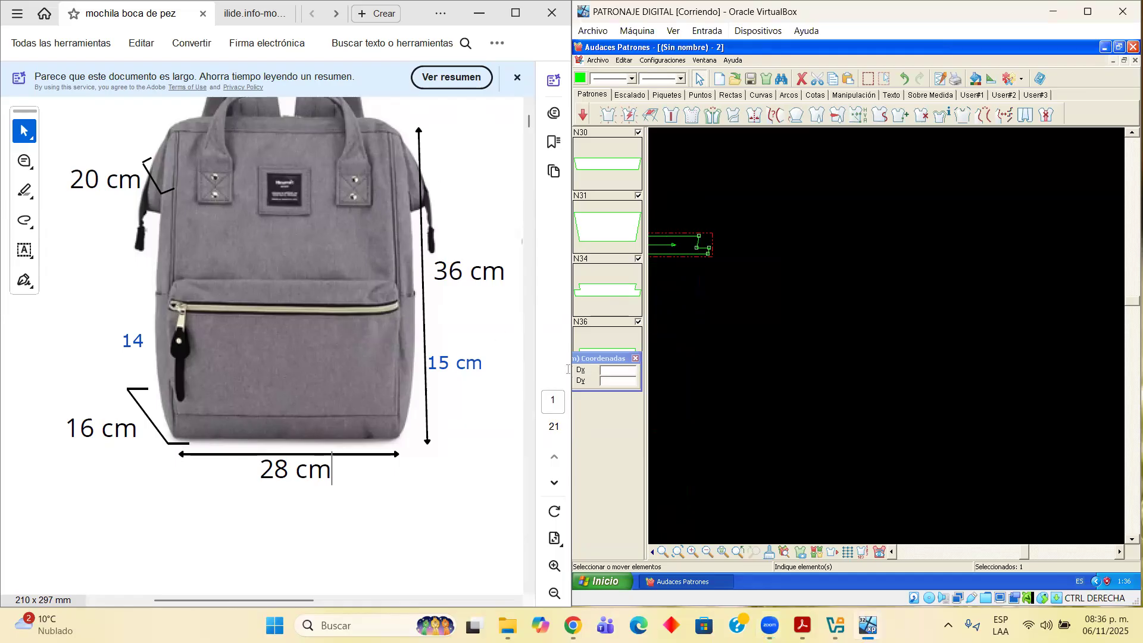
click(891, 552)
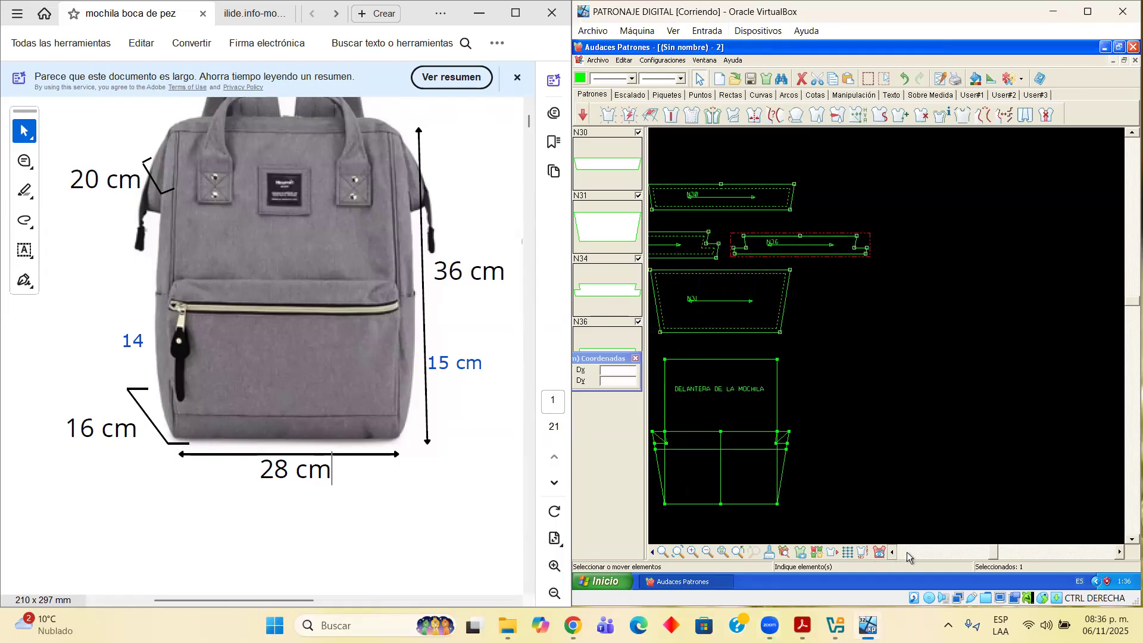
click(891, 553)
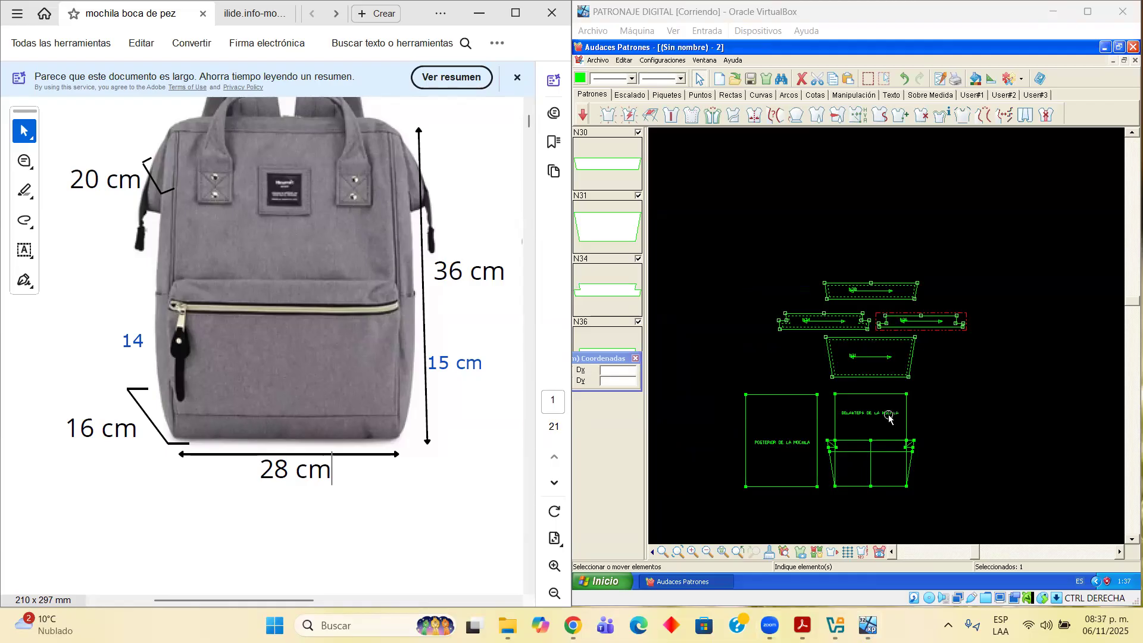
scroll(901, 434, up, 3)
scroll(901, 434, up, 1)
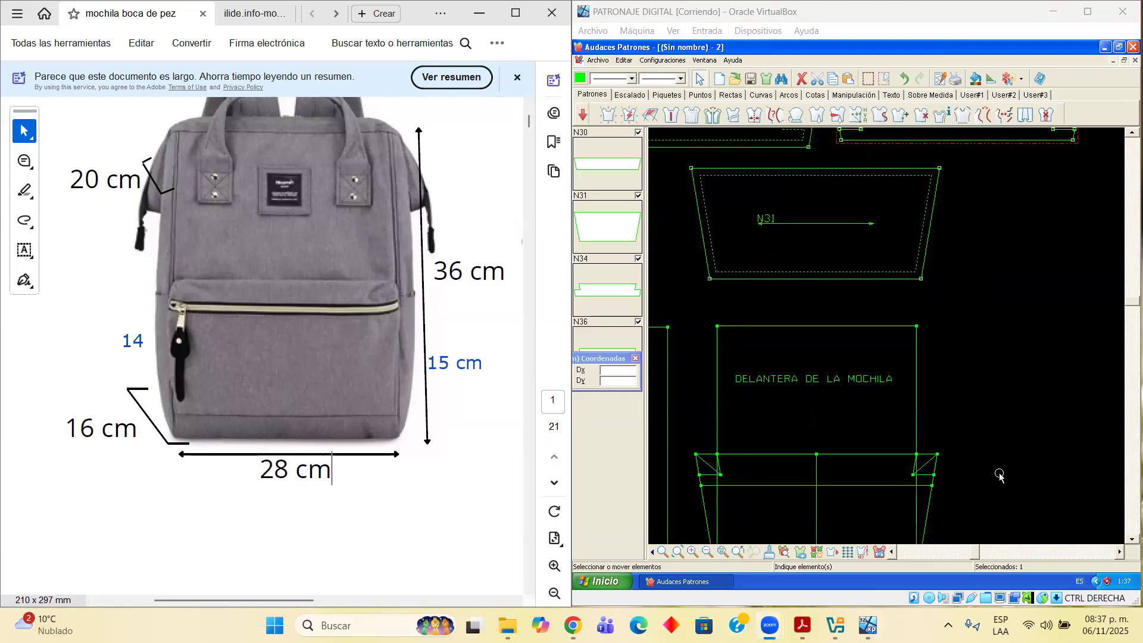
click(1130, 539)
scroll(800, 434, up, 1)
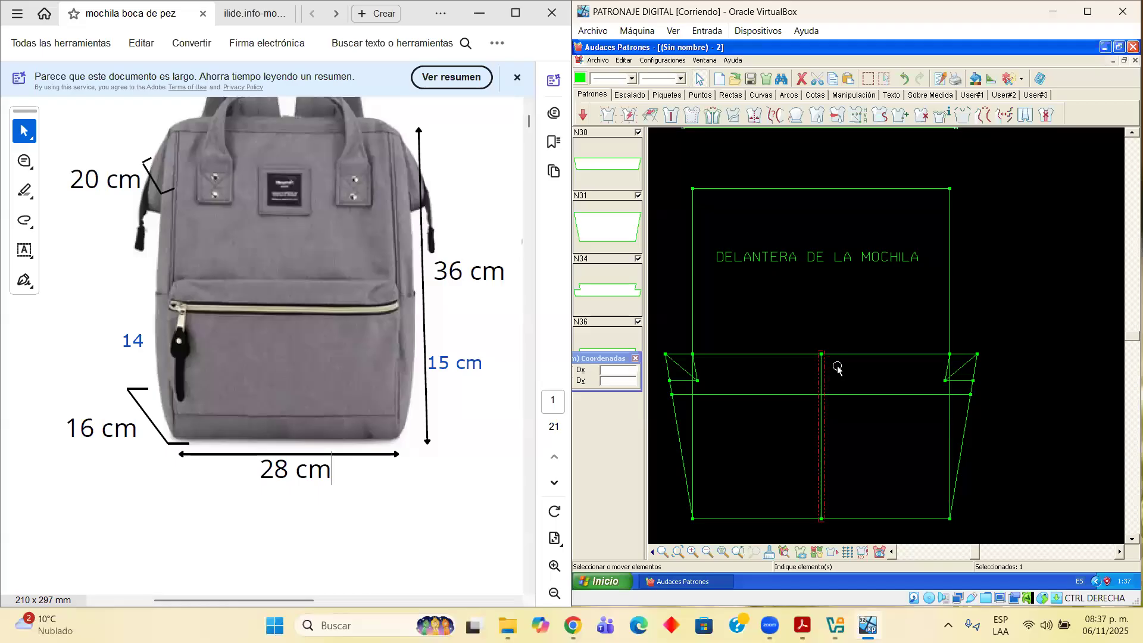
click(824, 405)
click(749, 355)
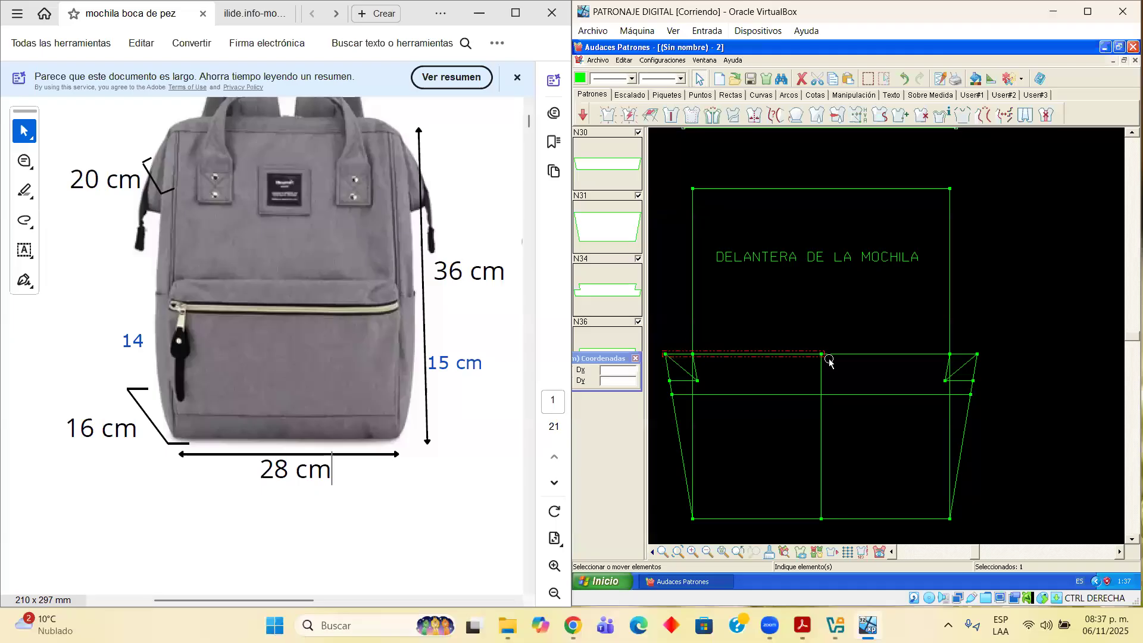
click(670, 359)
scroll(669, 363, up, 1)
scroll(670, 360, up, 2)
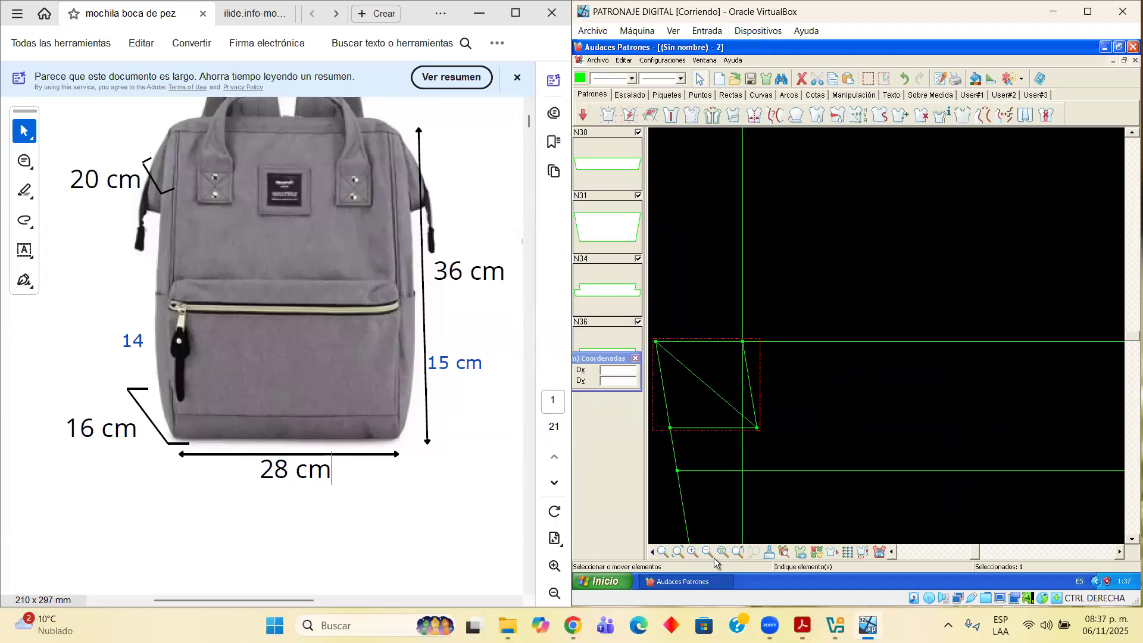
click(893, 553)
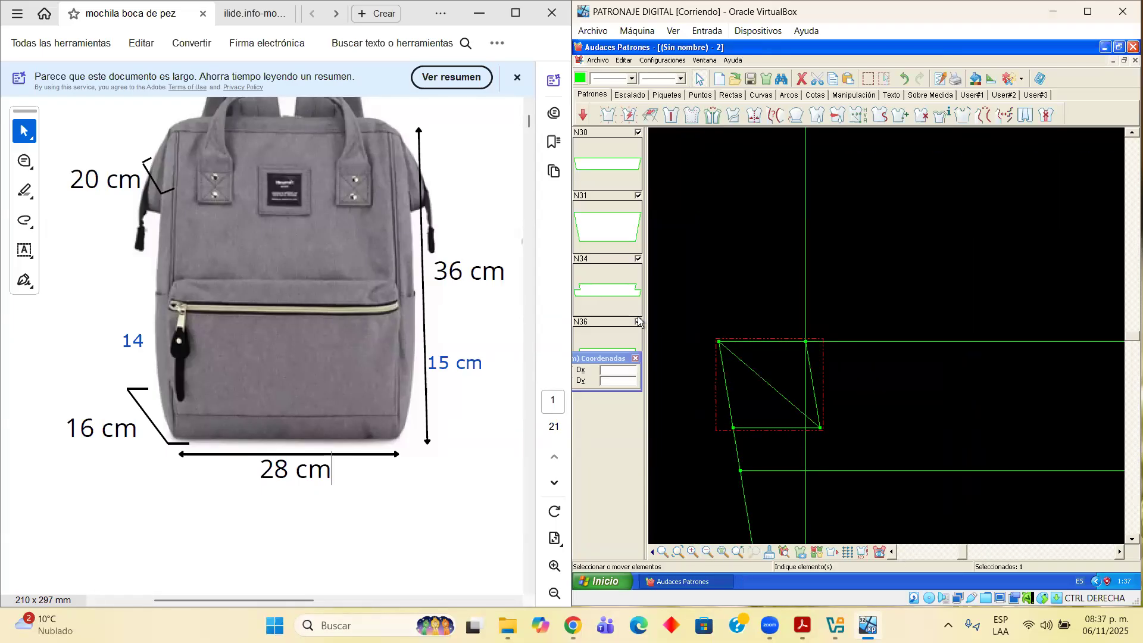
Delete the point at the pocket's upper-left corner, and check the notch lines and upper edge that meet there
click(700, 94)
click(629, 114)
click(697, 79)
click(718, 341)
click(706, 314)
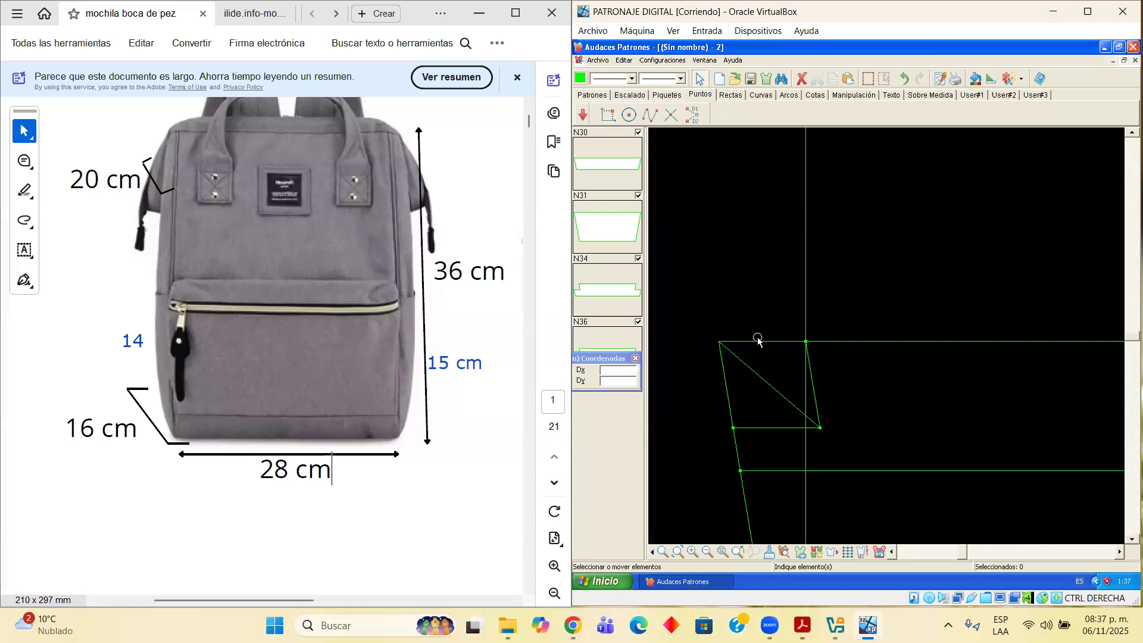
click(720, 341)
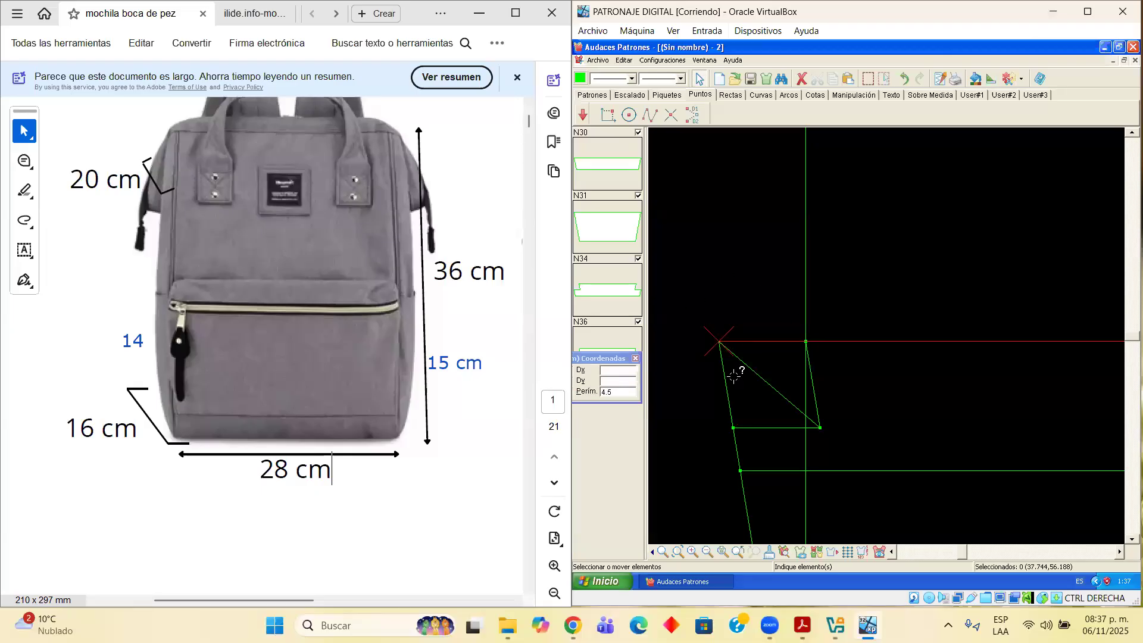
click(780, 426)
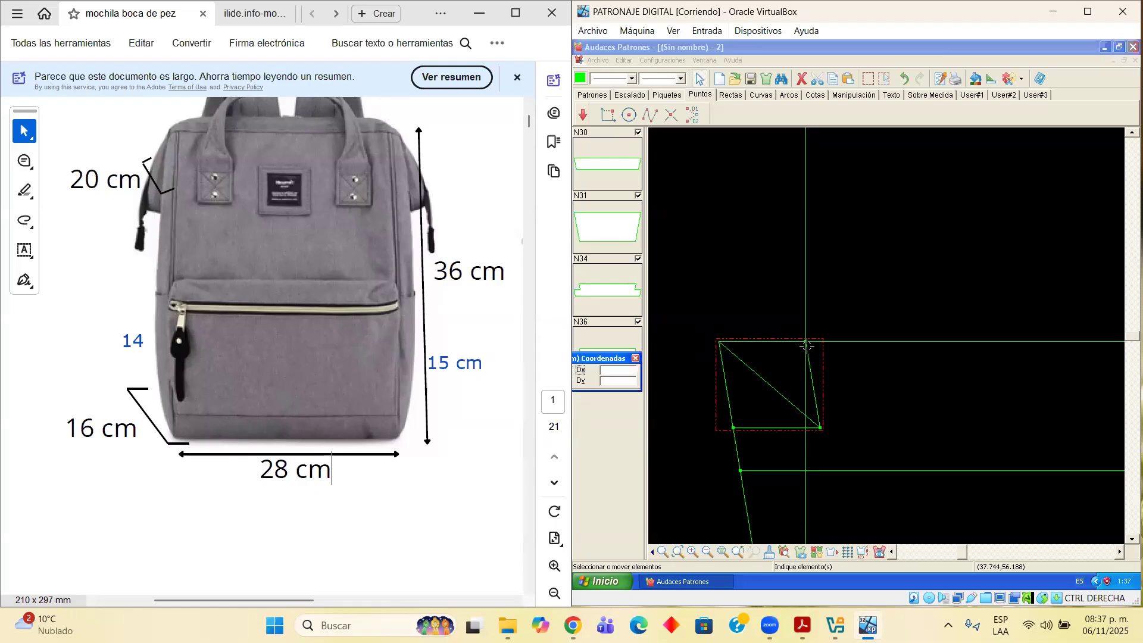
click(700, 78)
click(857, 341)
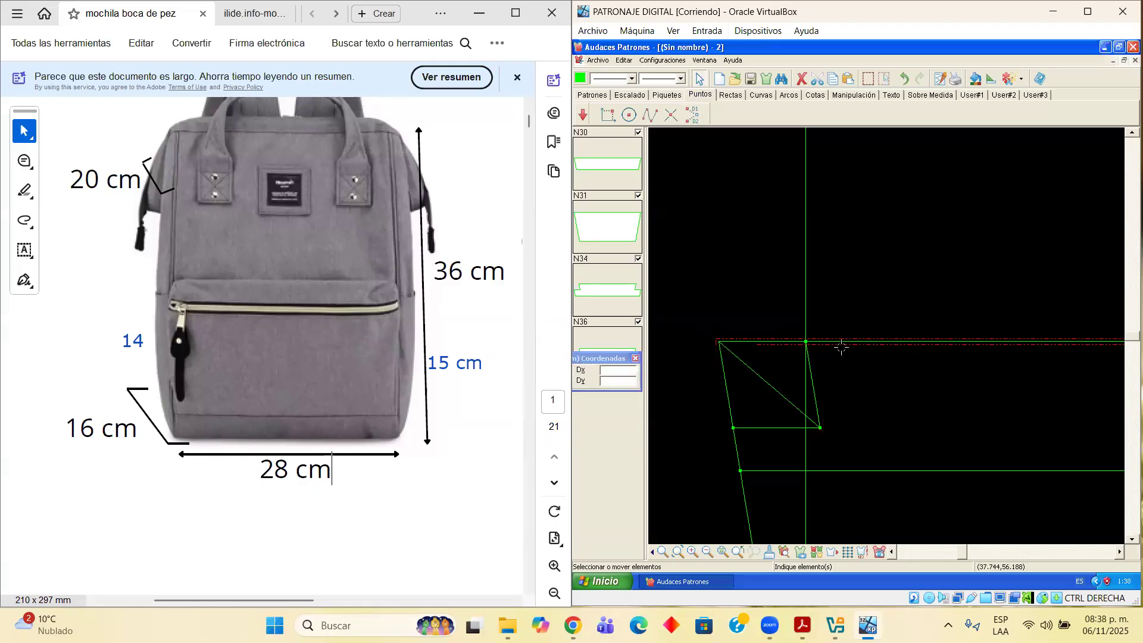
Place a point by coordinates on the pocket's upper-left corner, where the upper edge meets the notch lines
click(607, 117)
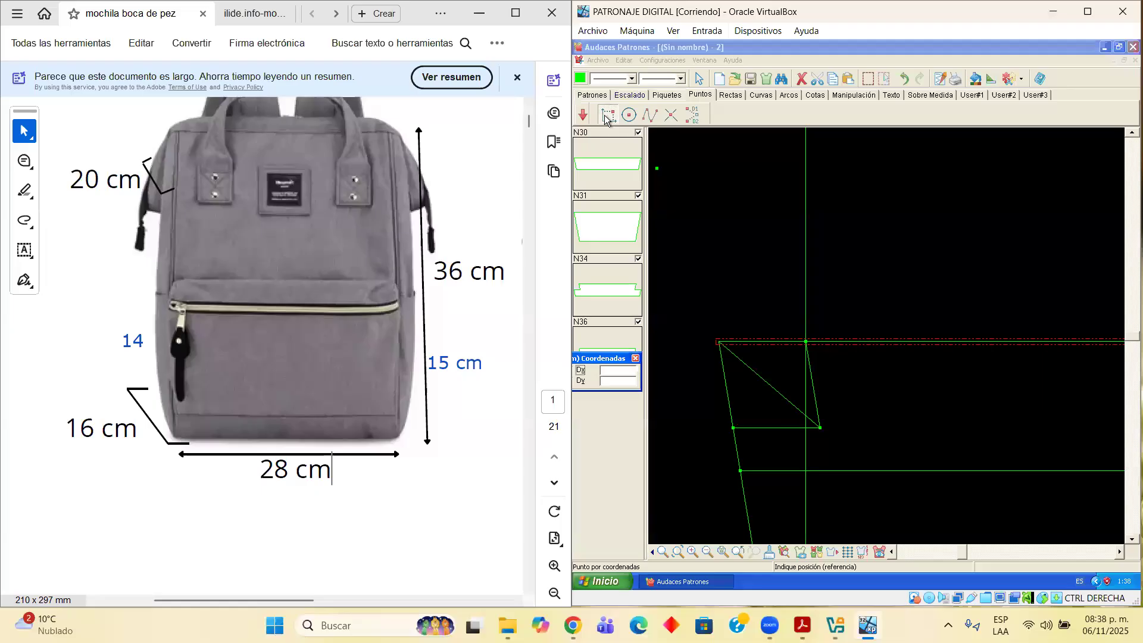
click(720, 342)
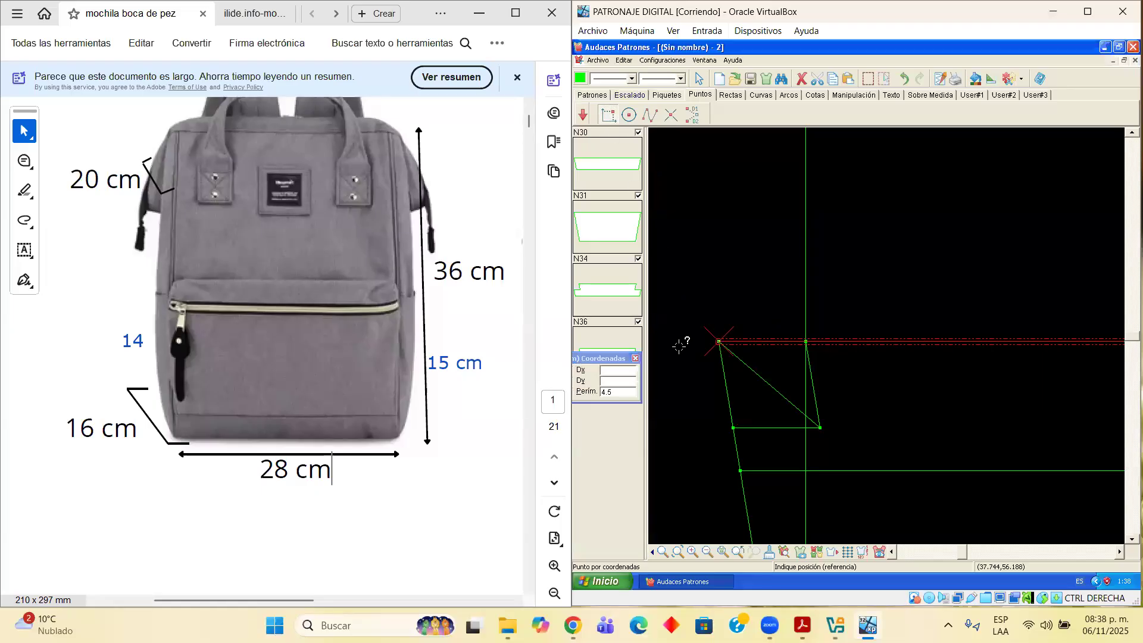
click(719, 342)
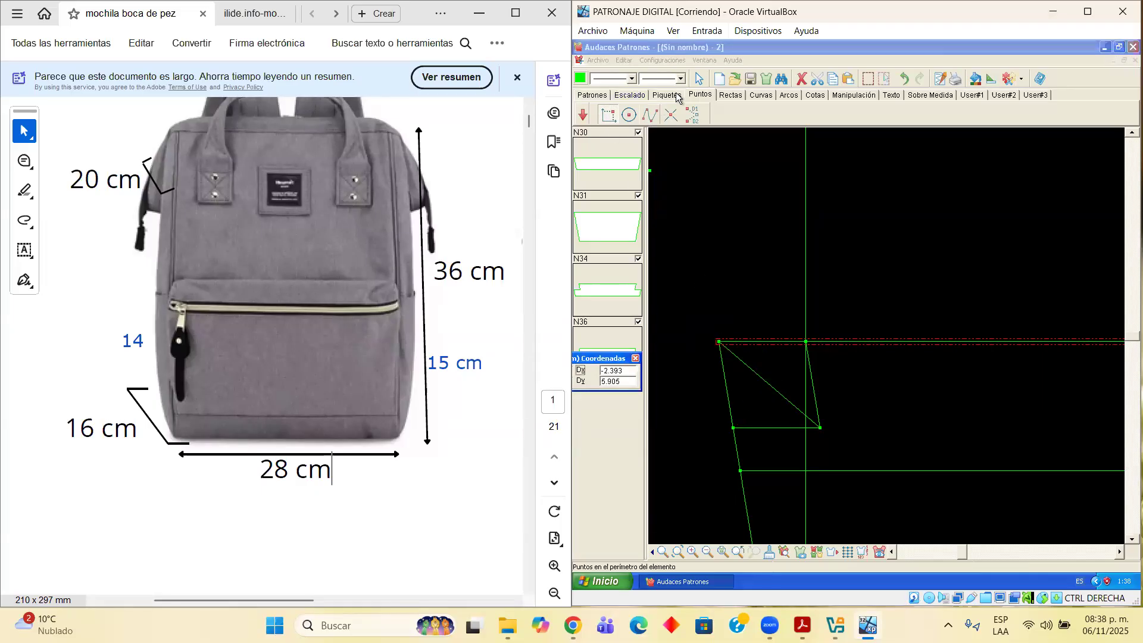
key(Escape)
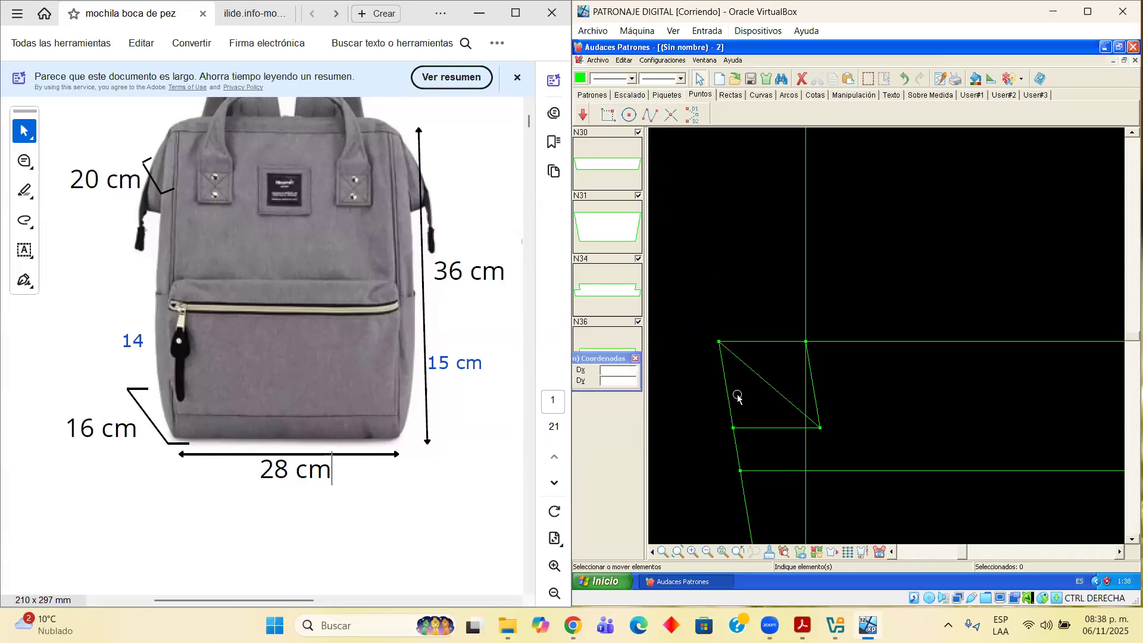
scroll(721, 341, down, 3)
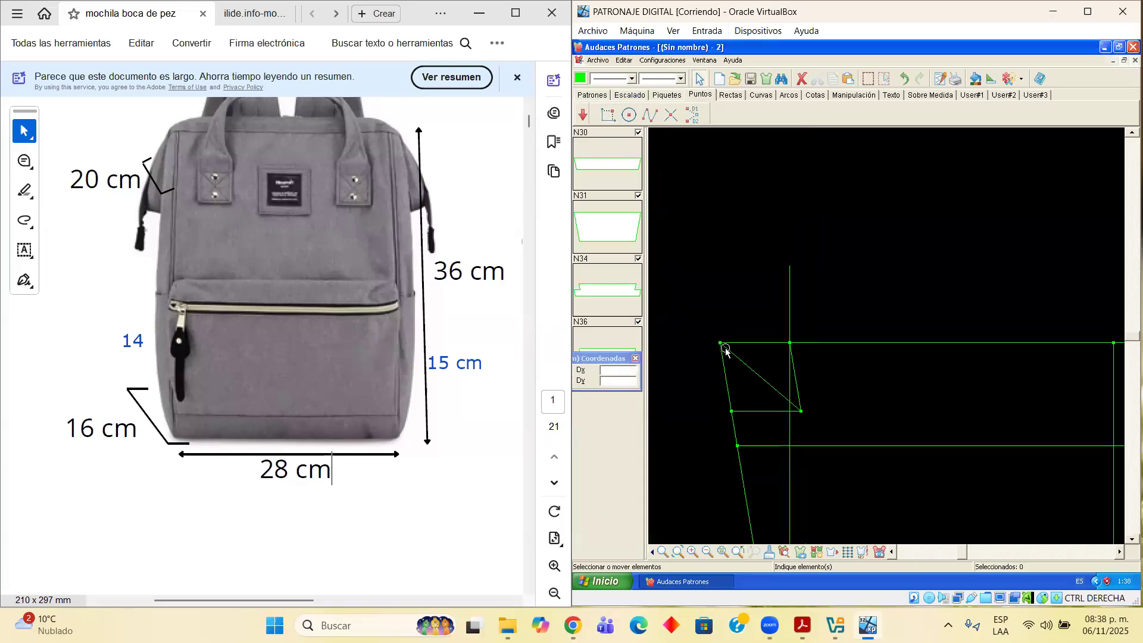
Try placing a point by perimeter distance along the pocket's slanted left edge, testing 6, 8 and 7 cm from the upper-left corner
scroll(721, 341, down, 1)
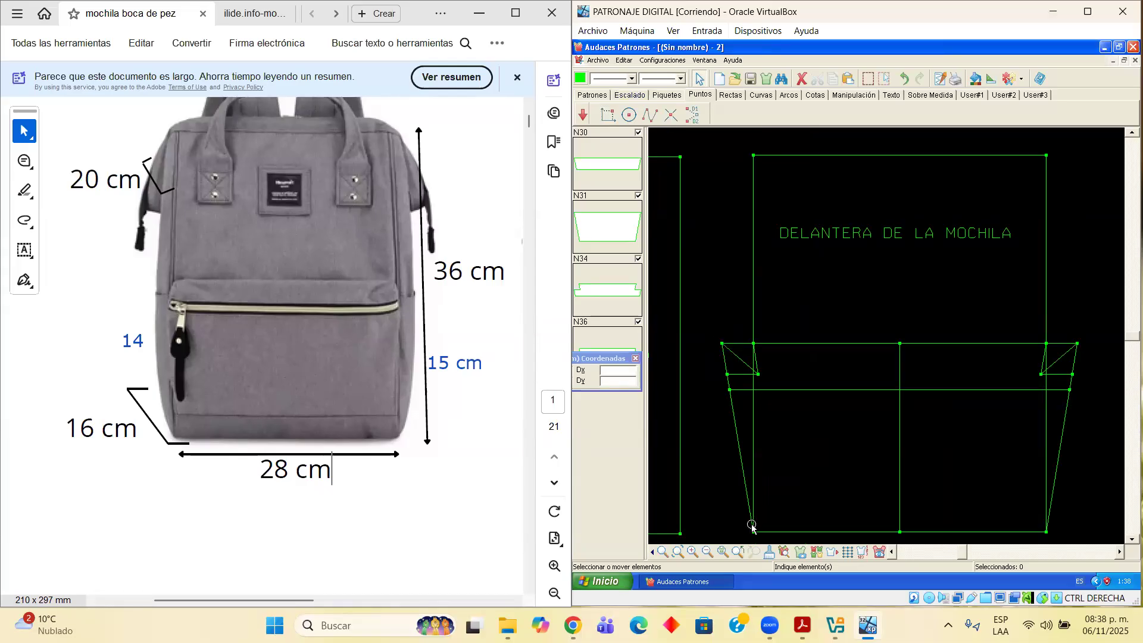
scroll(727, 394, up, 3)
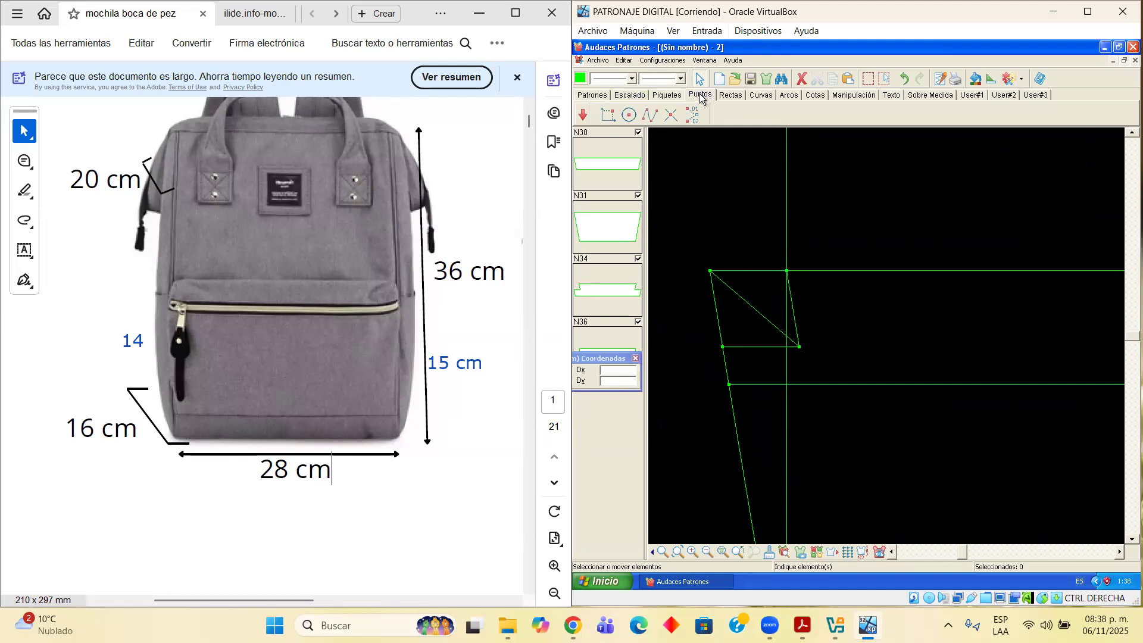
click(609, 116)
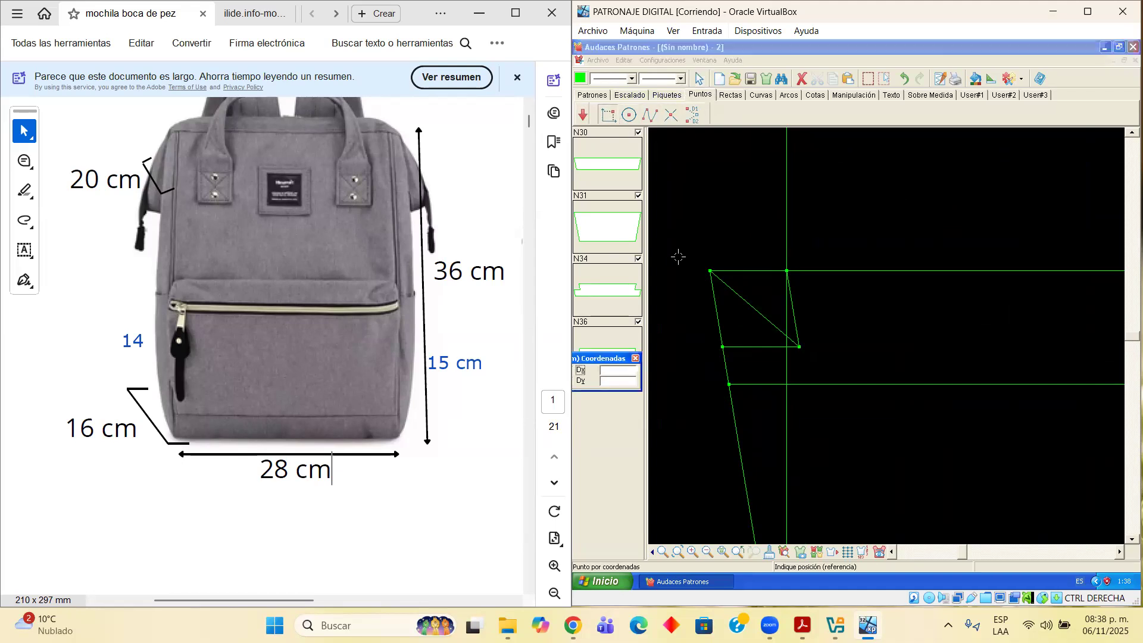
click(709, 272)
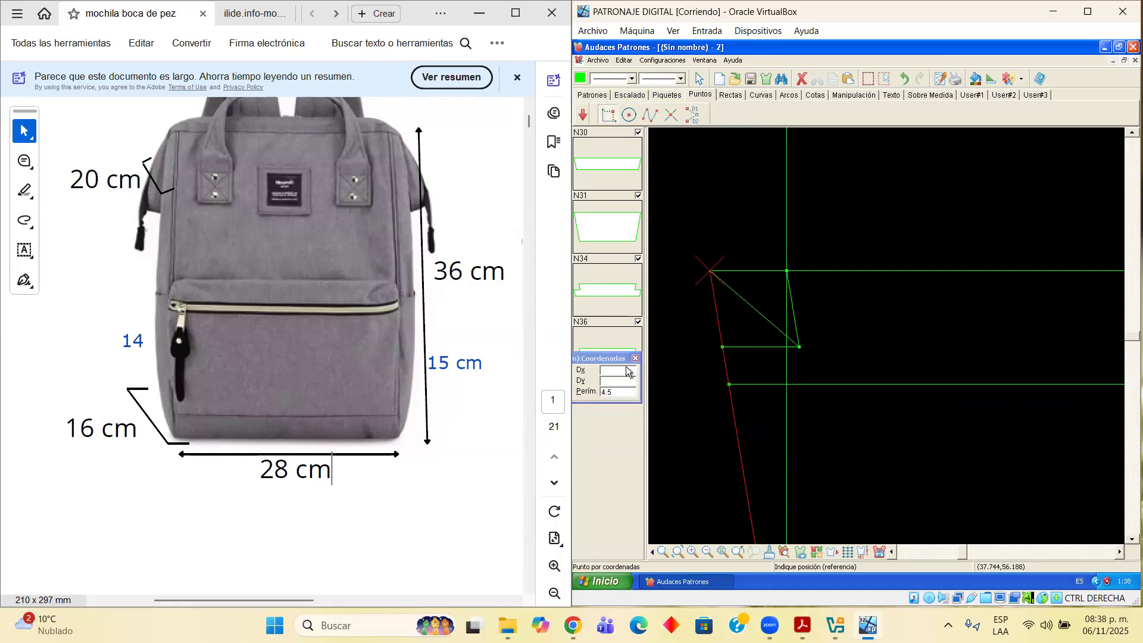
drag(616, 358, 733, 184)
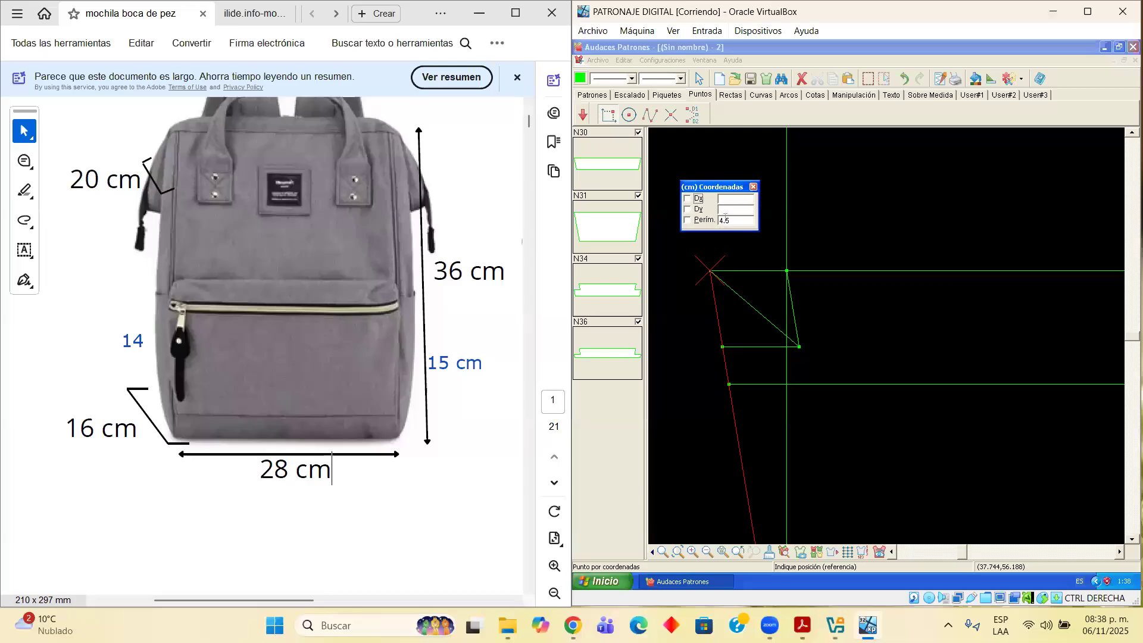
double_click(729, 222)
text(6)
click(735, 421)
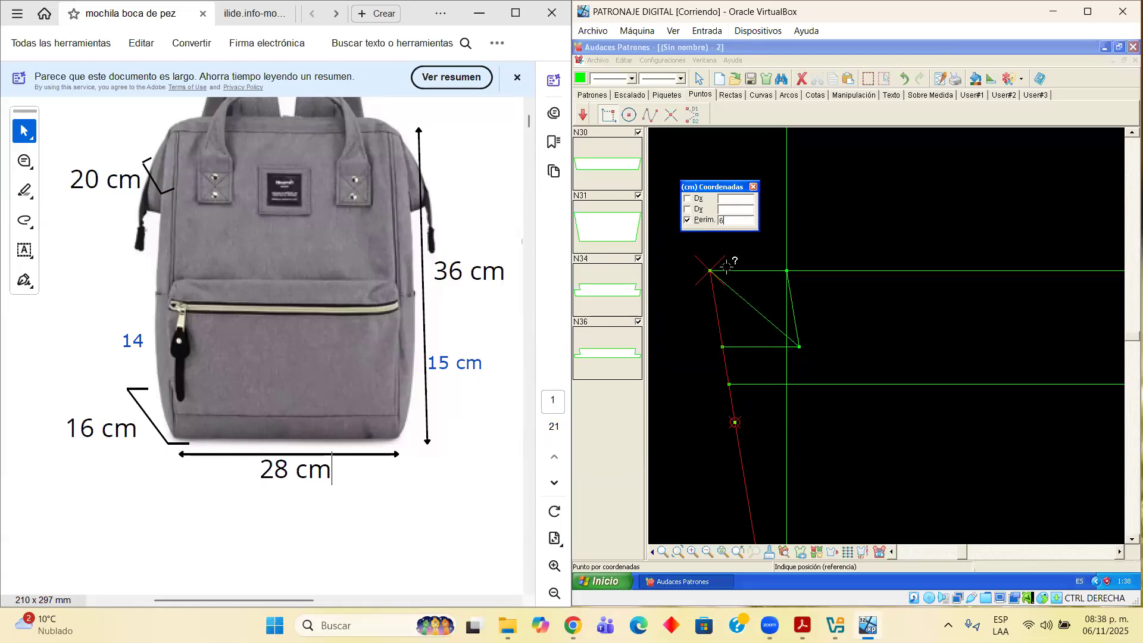
text(8)
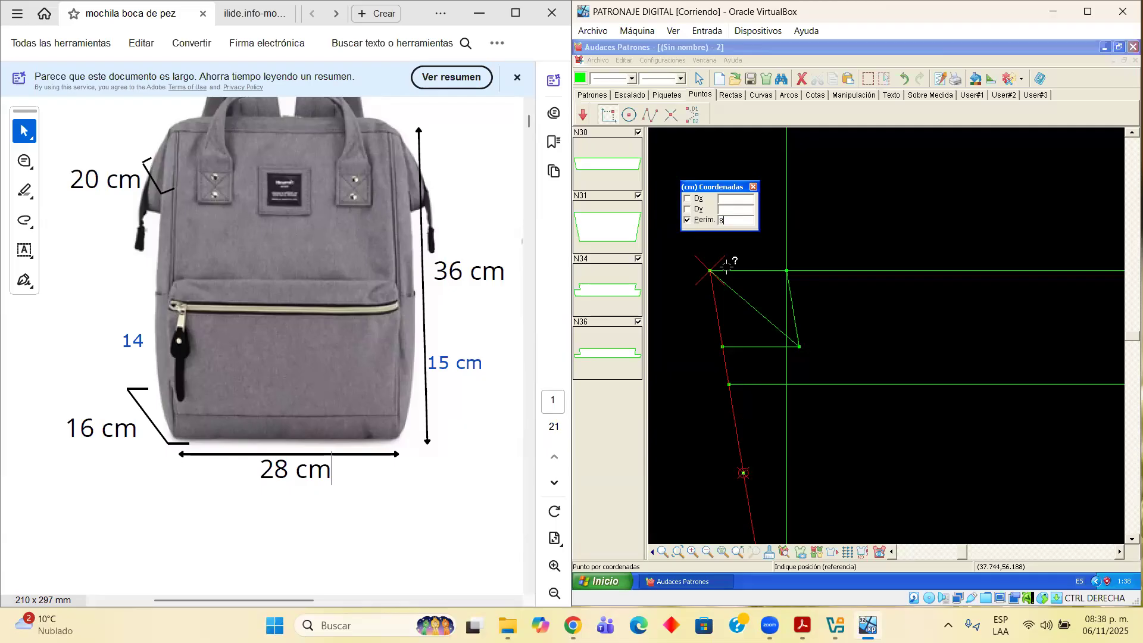
key(BackSpace)
text(4)
key(BackSpace)
text(7)
click(747, 447)
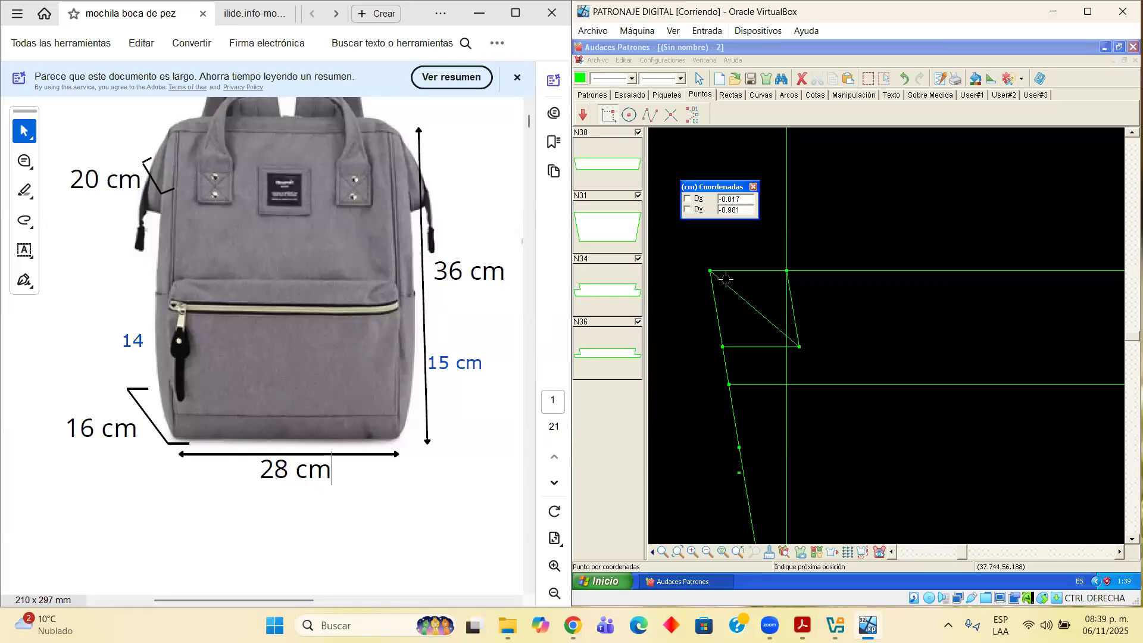
click(698, 79)
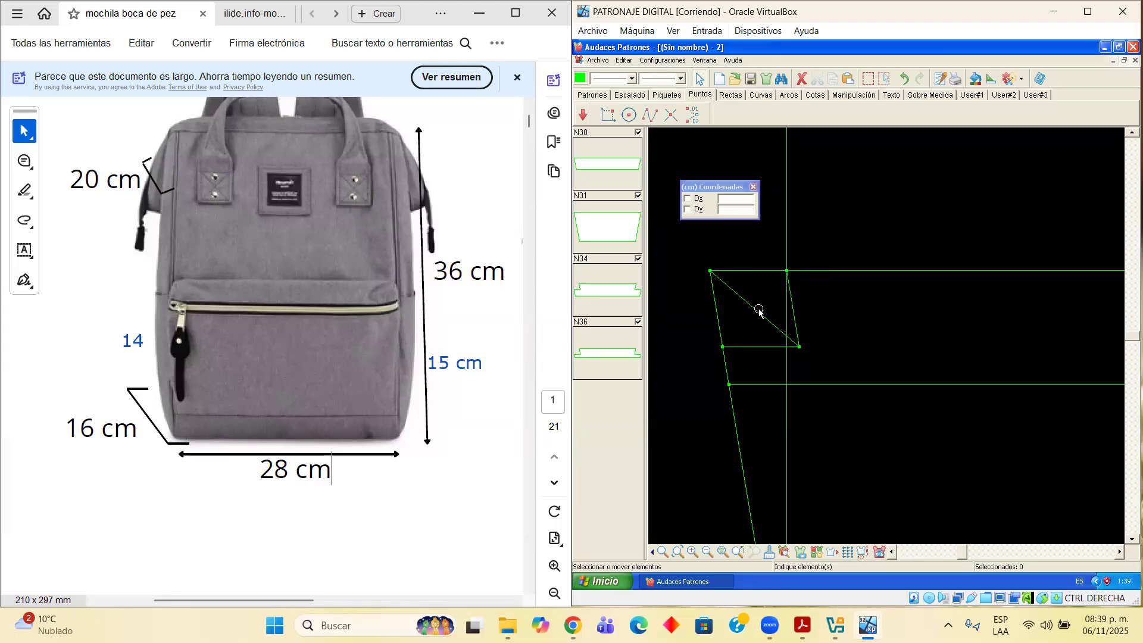
Try to draw a 28 by 16 cm rectangle for the backpack's base in the empty area beside the front piece
scroll(802, 328, down, 3)
scroll(802, 329, down, 2)
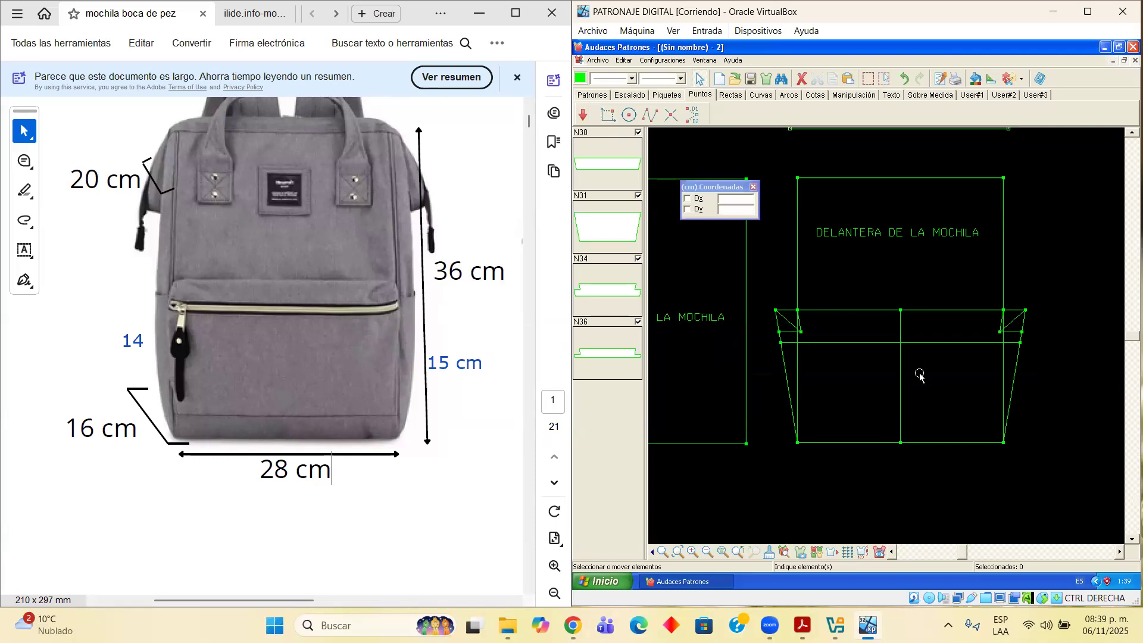
scroll(920, 375, down, 1)
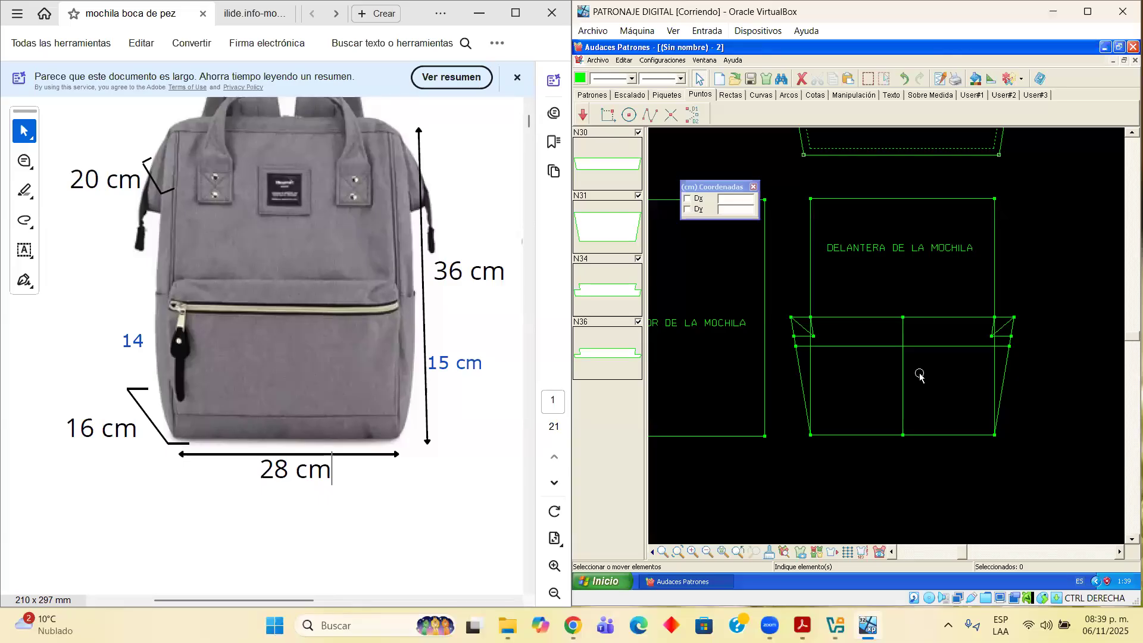
click(1114, 551)
drag(1114, 551, 1114, 551)
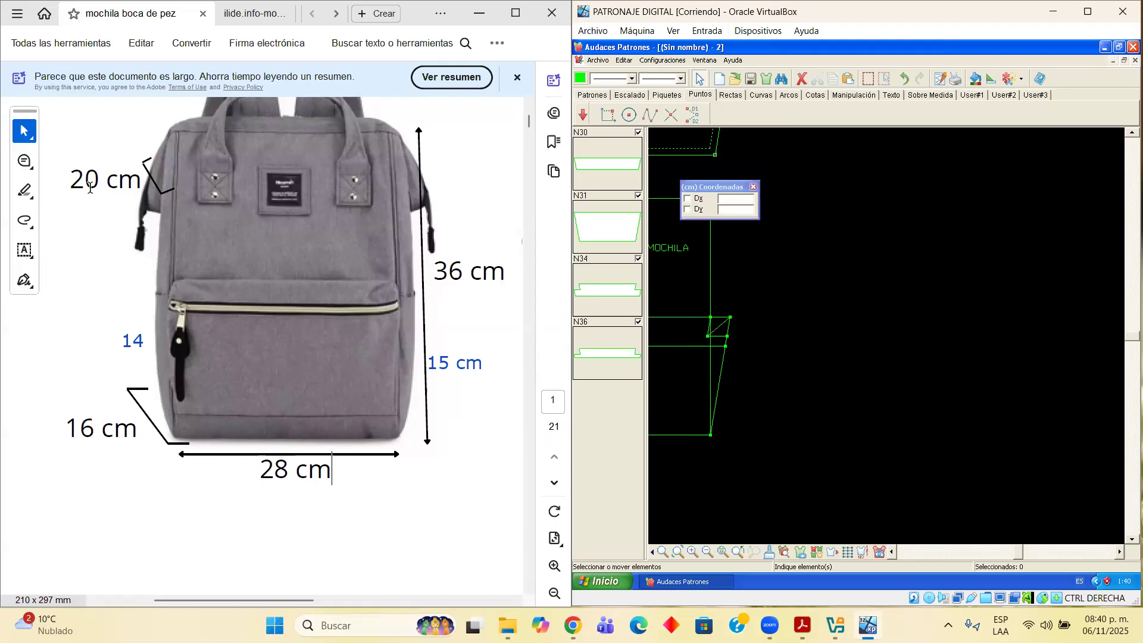
click(62, 84)
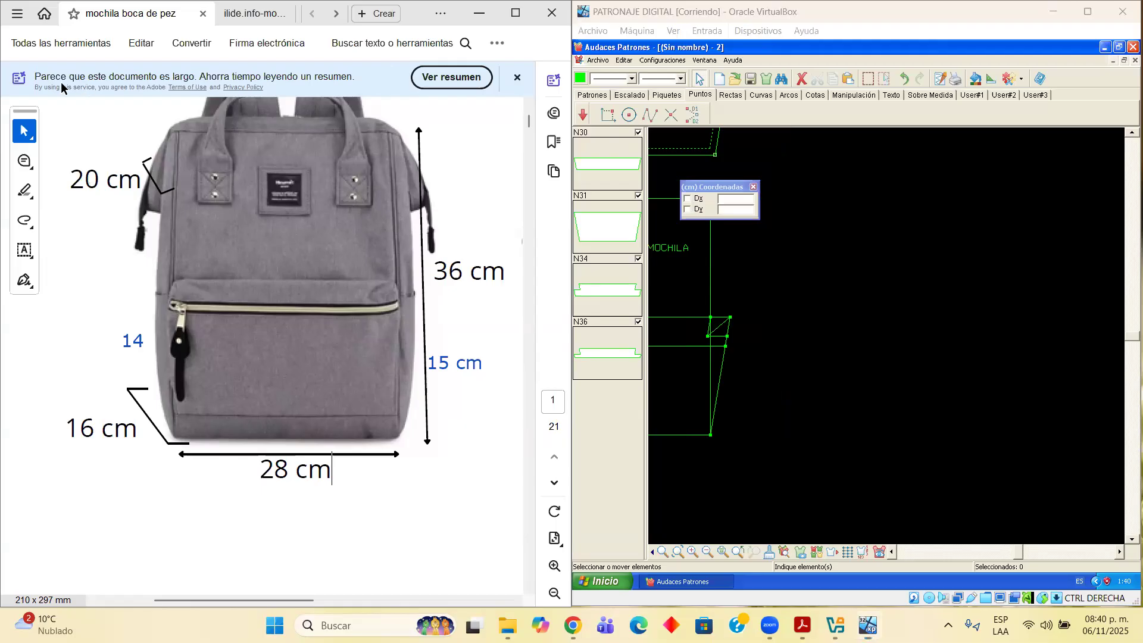
click(731, 95)
click(629, 115)
click(786, 317)
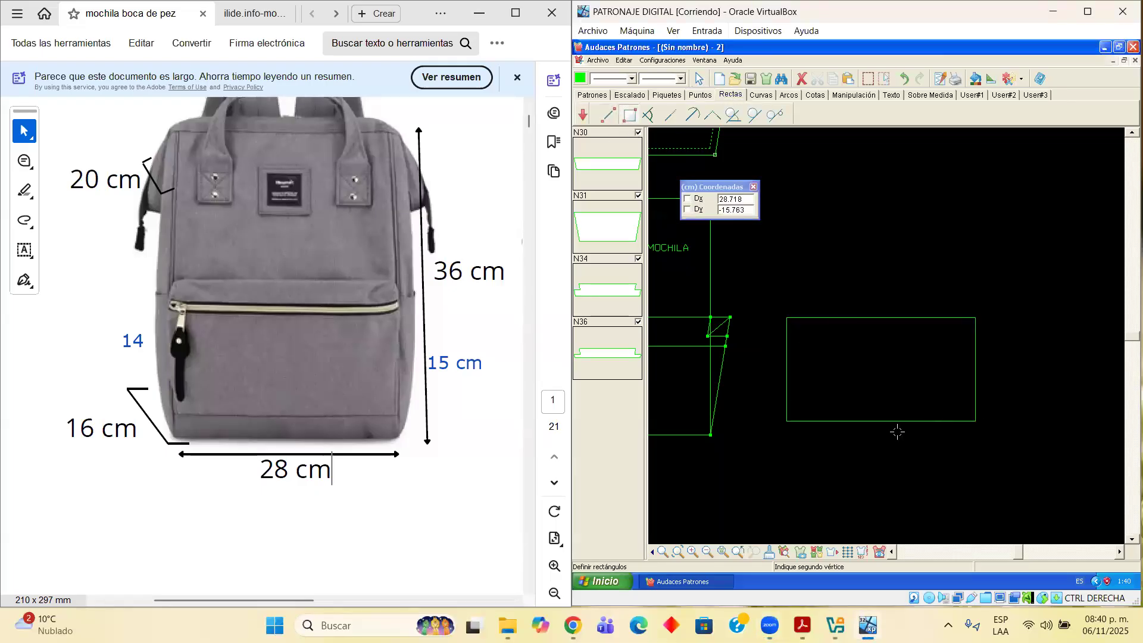
drag(732, 186, 870, 334)
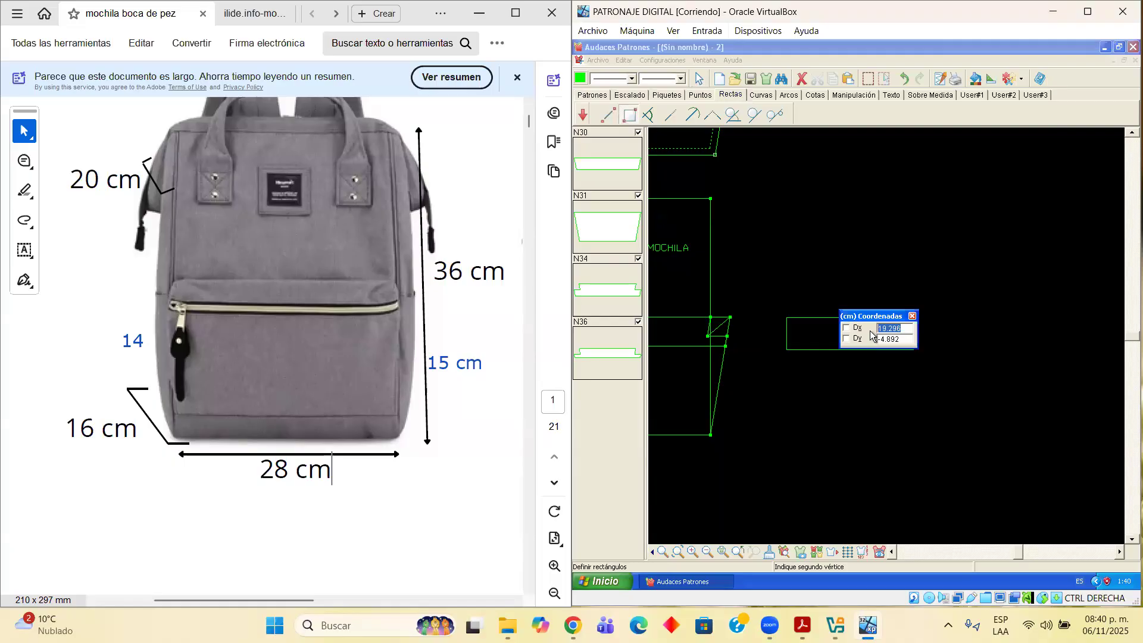
text(28)
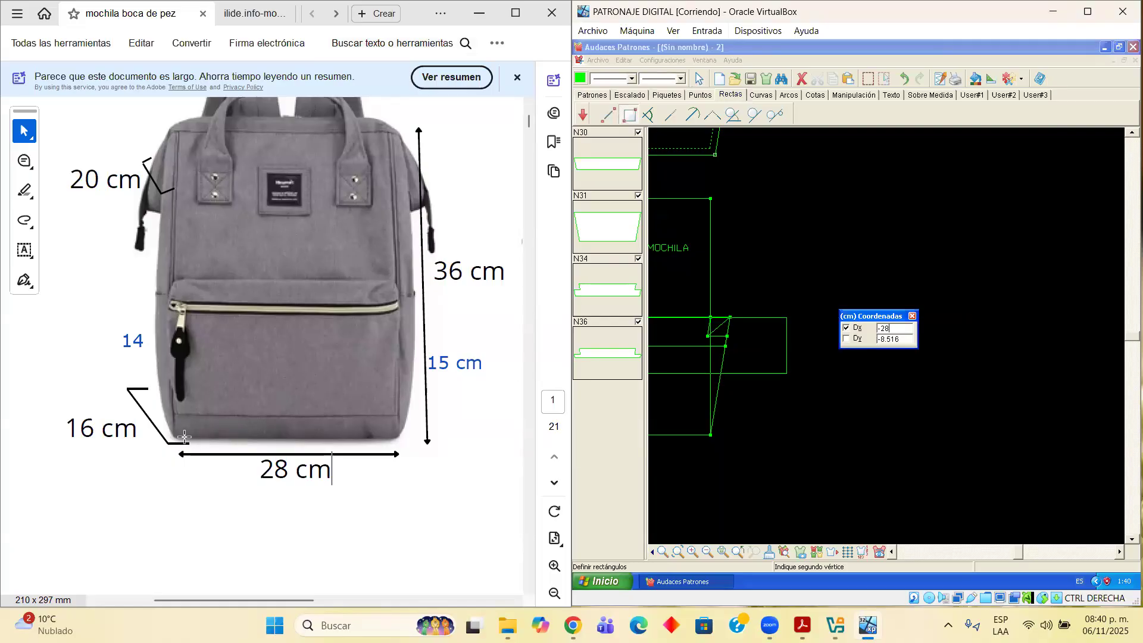
click(873, 339)
text(16)
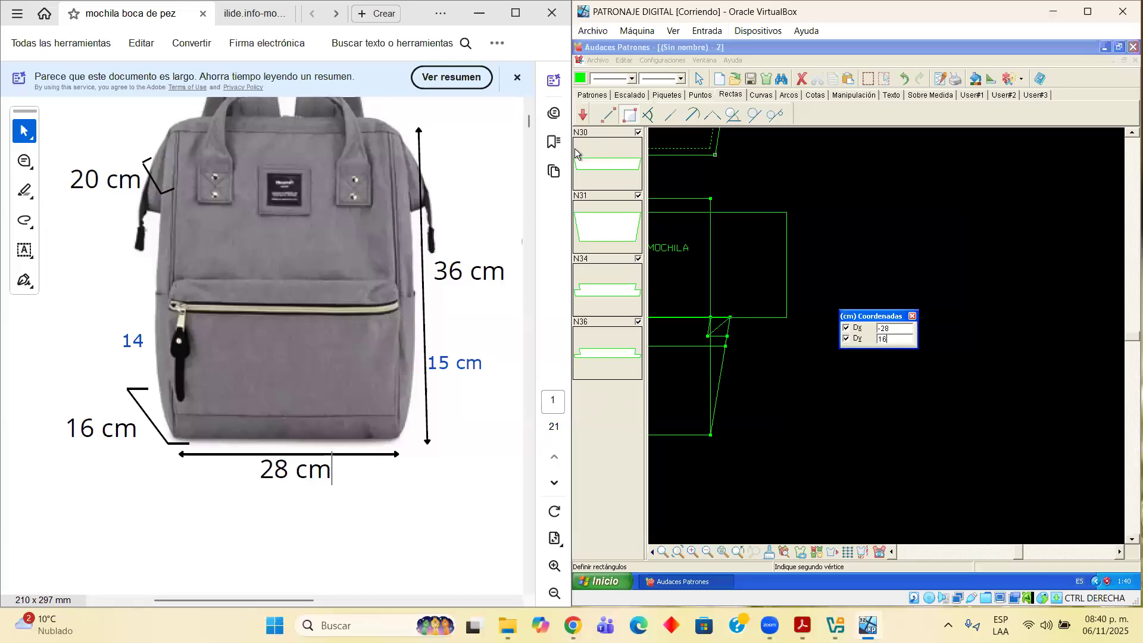
Outline the bottom band of the backpack photo in red, then compare it with the photo's back view
click(1, 90)
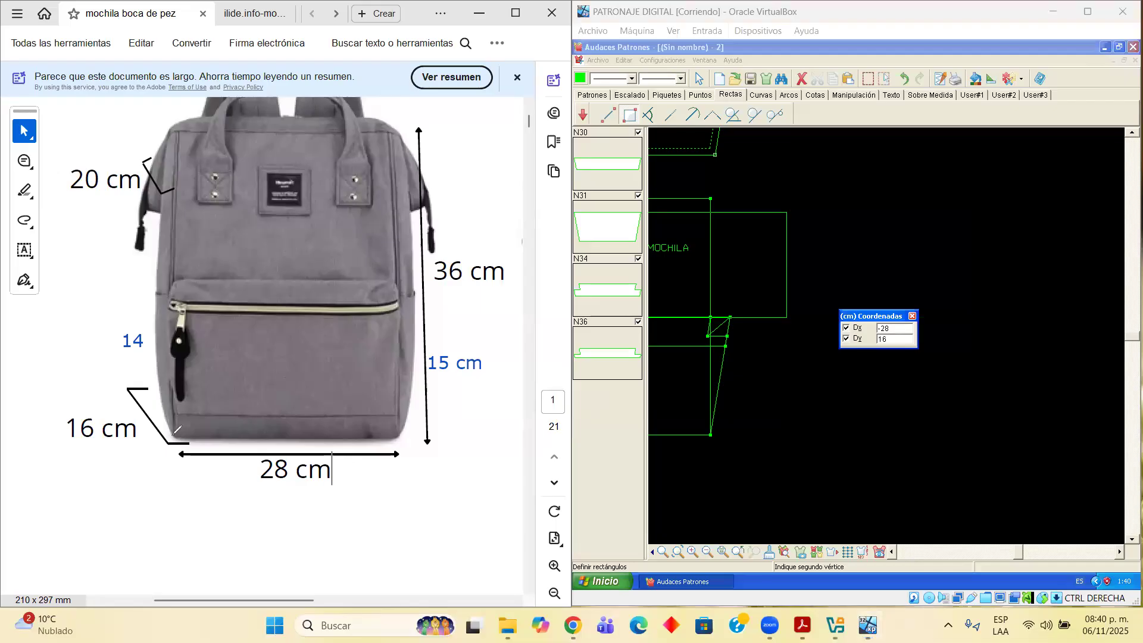
drag(176, 431, 398, 434)
drag(177, 433, 184, 415)
drag(390, 418, 395, 434)
drag(305, 604, 403, 601)
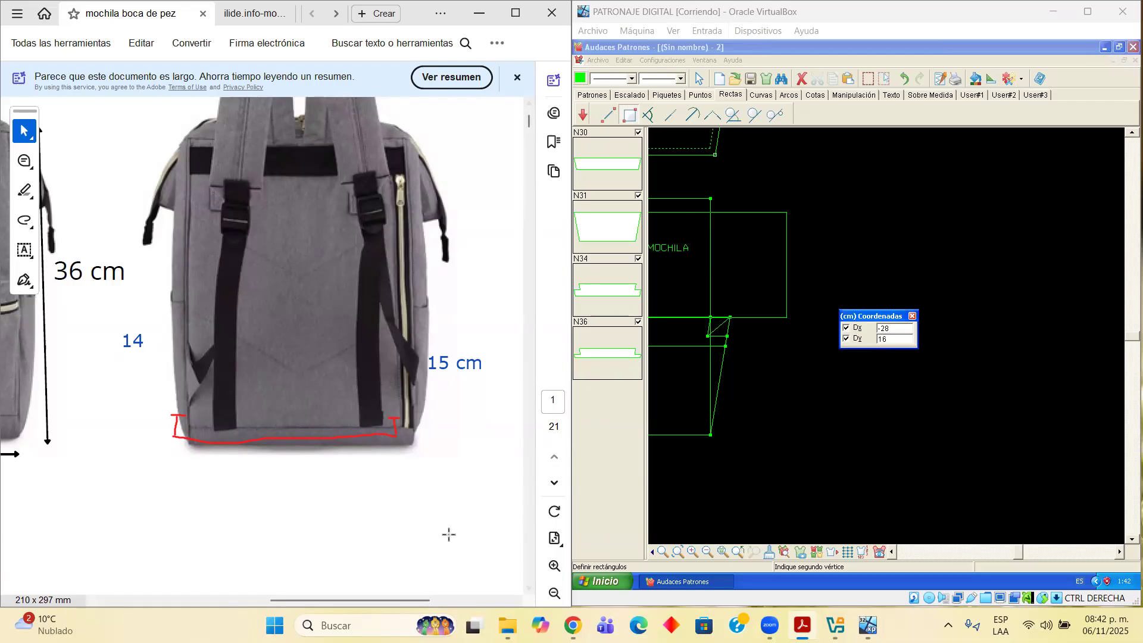
drag(357, 598, 267, 590)
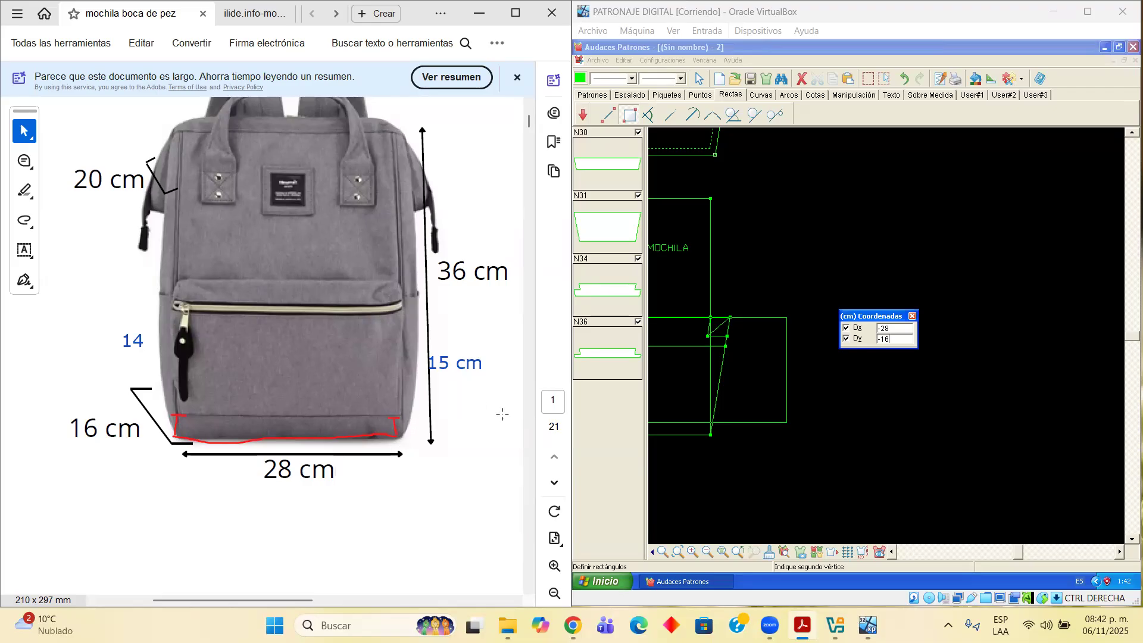
Cancel the pending rectangle and place a point on the front's left edge, 3 cm above its lower-left corner
click(891, 552)
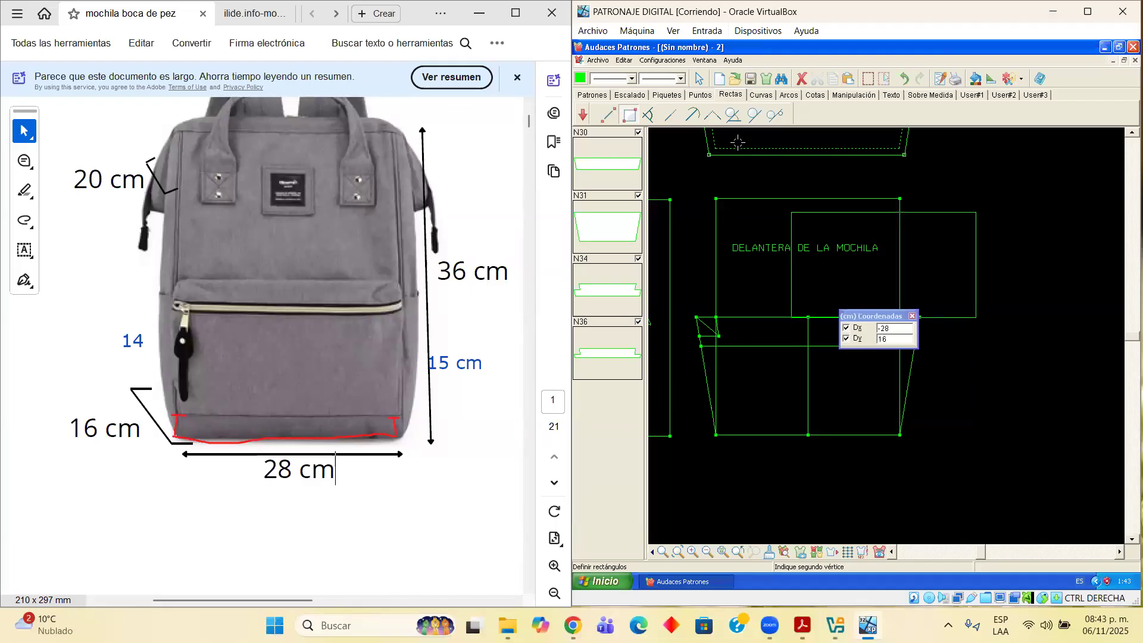
click(703, 82)
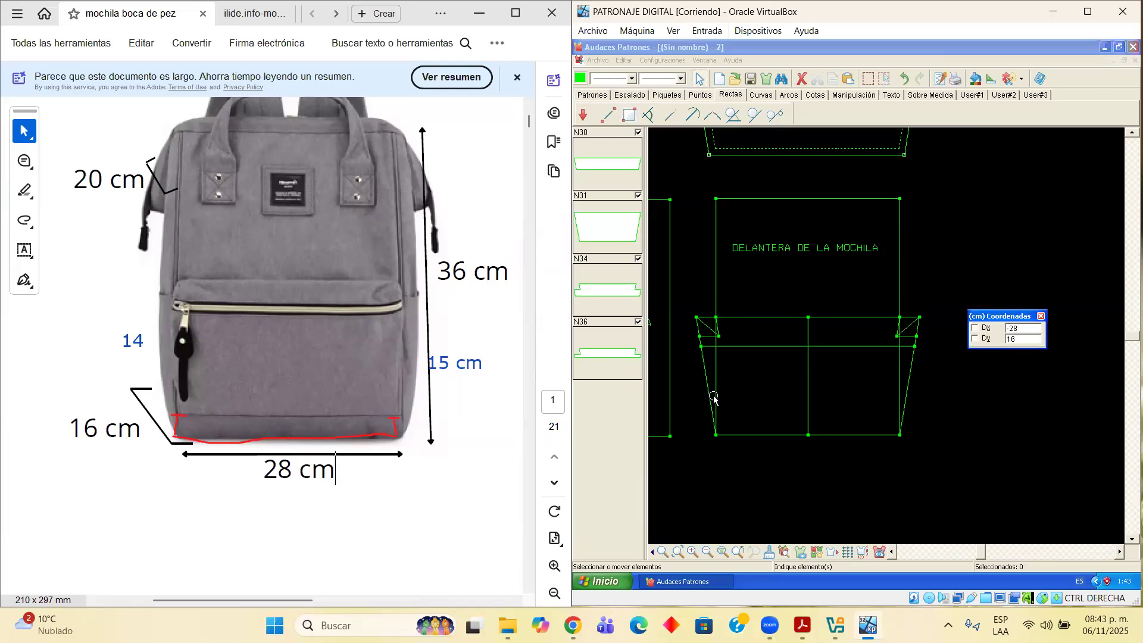
scroll(727, 428, up, 2)
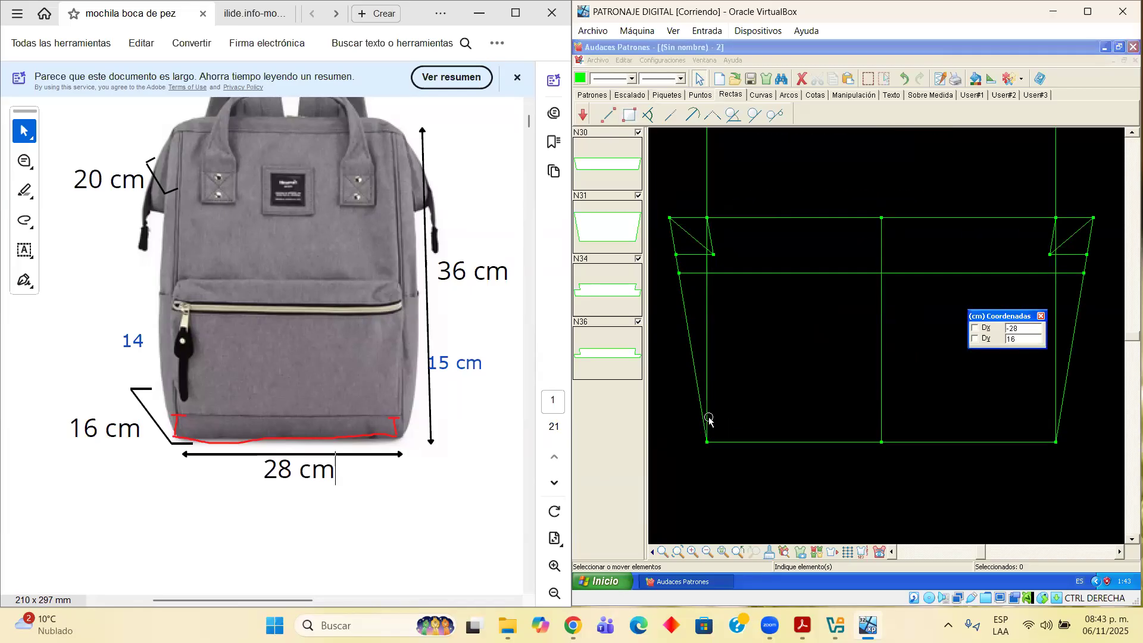
click(706, 419)
click(705, 193)
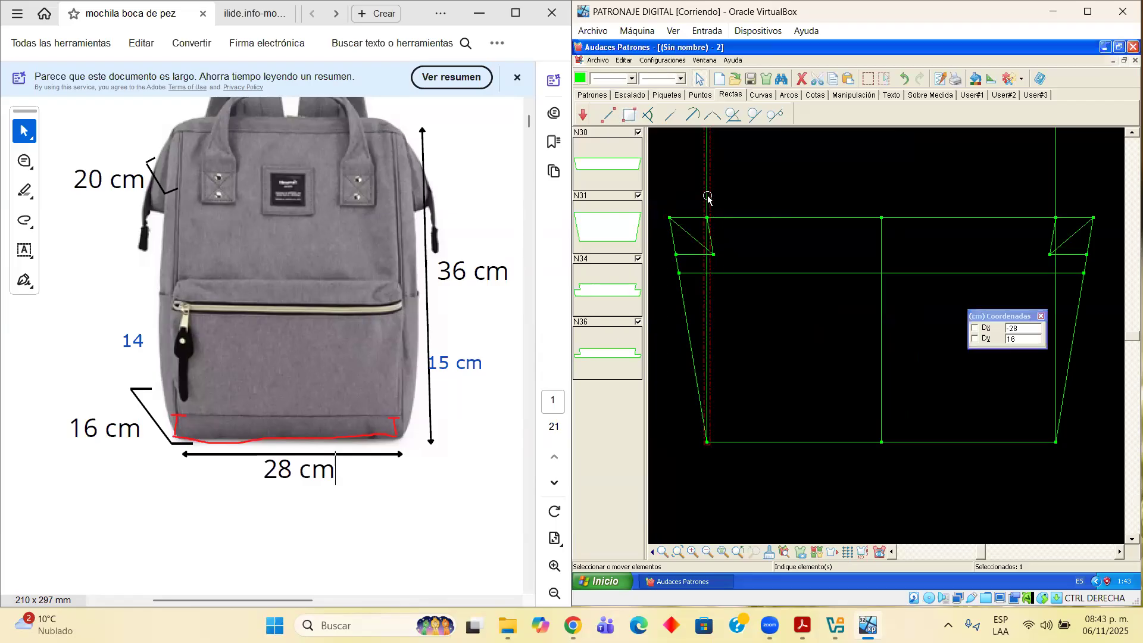
click(700, 94)
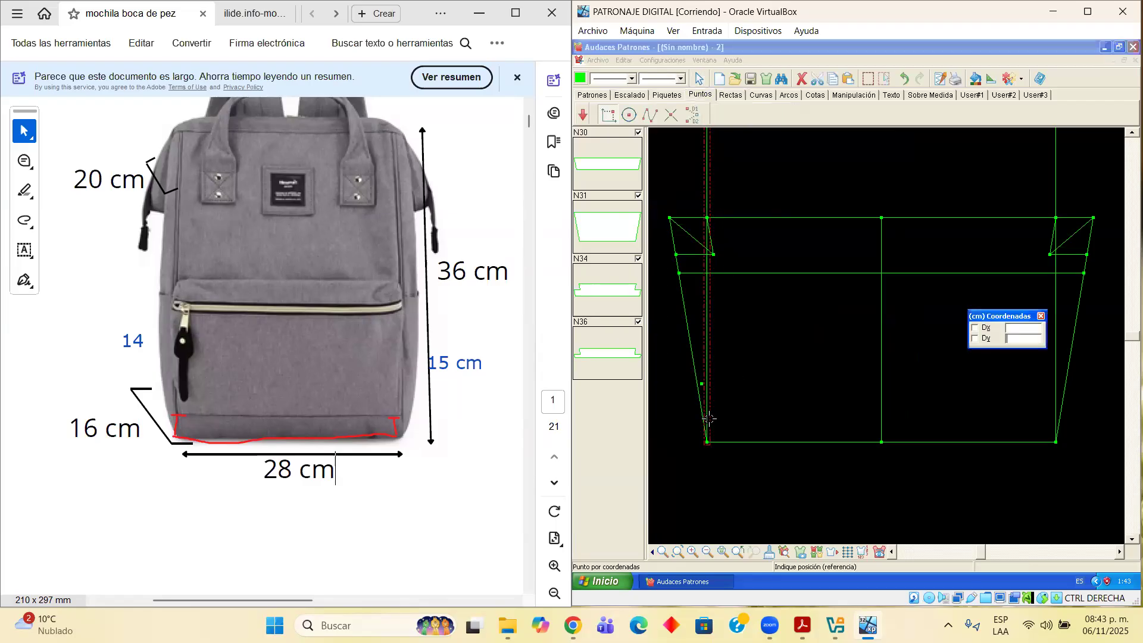
click(708, 437)
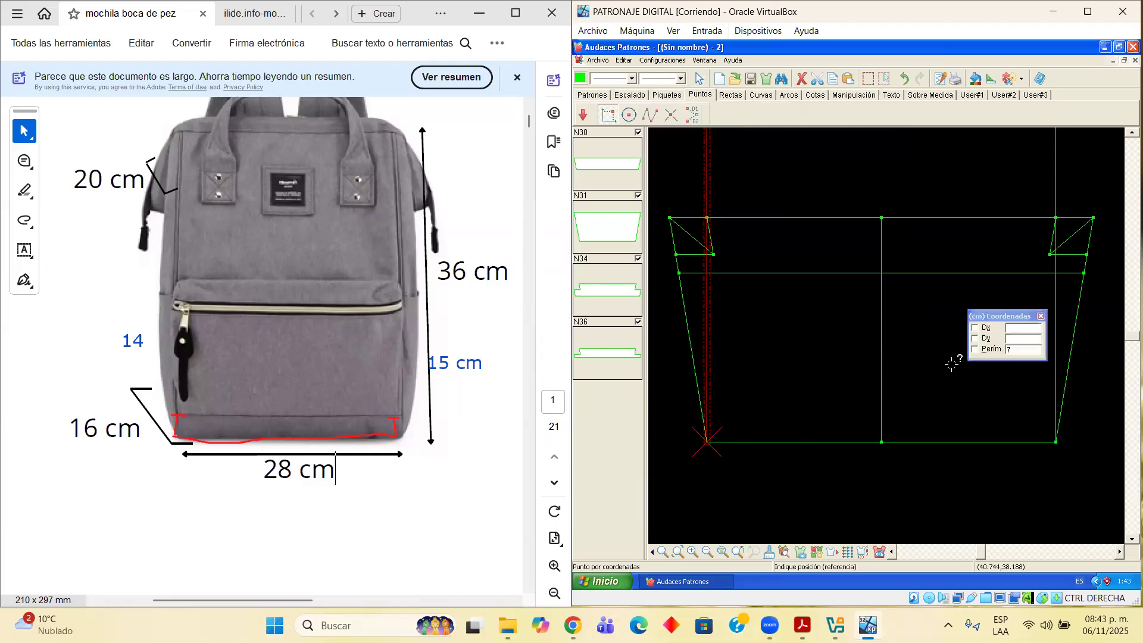
drag(1008, 350, 988, 354)
text(3)
click(988, 350)
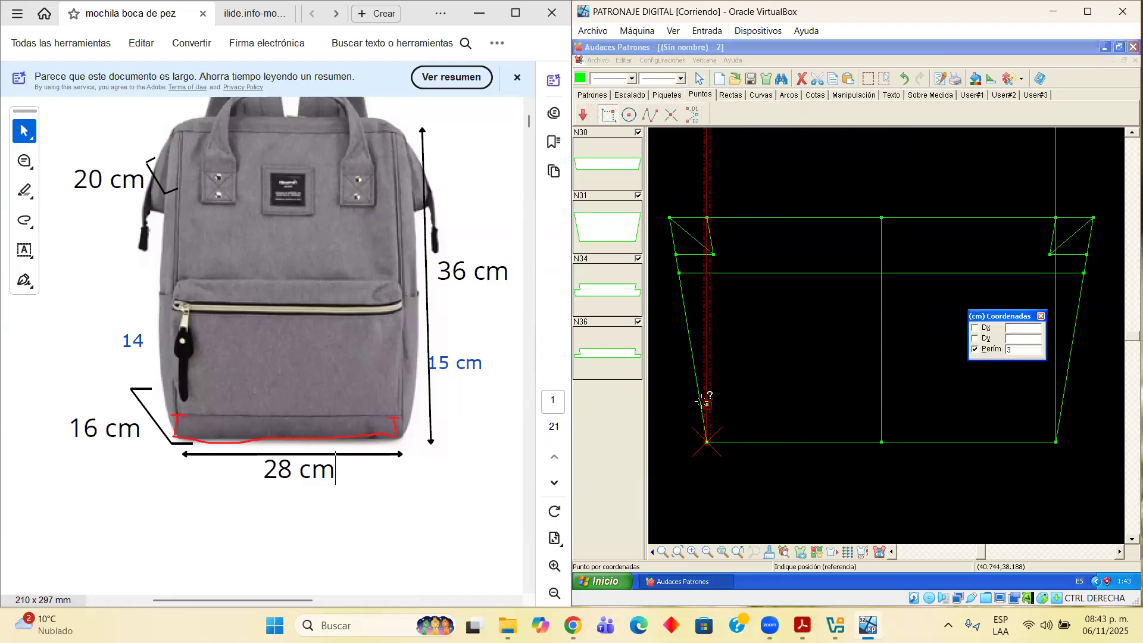
click(706, 405)
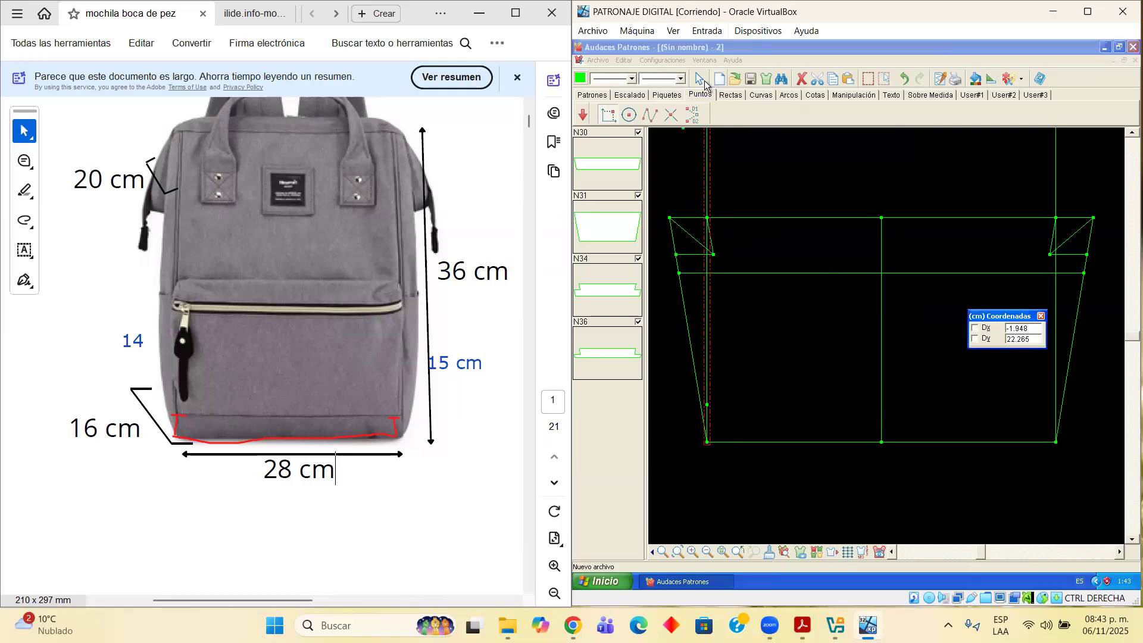
key(Escape)
Try moving the whole pocket drawing up until its lower edge meets the 3 cm point on the front's left edge
mouse_move(659, 201)
mouse_down()
mouse_move(1087, 405)
mouse_move(1098, 446)
mouse_up()
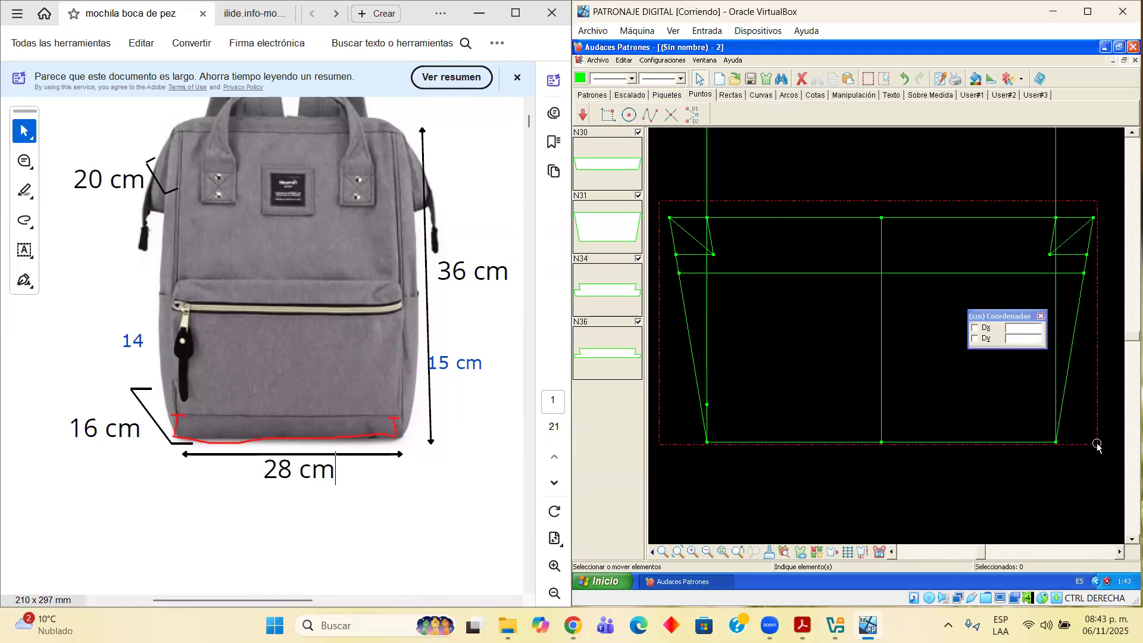
drag(1096, 443, 1096, 443)
drag(730, 268, 730, 238)
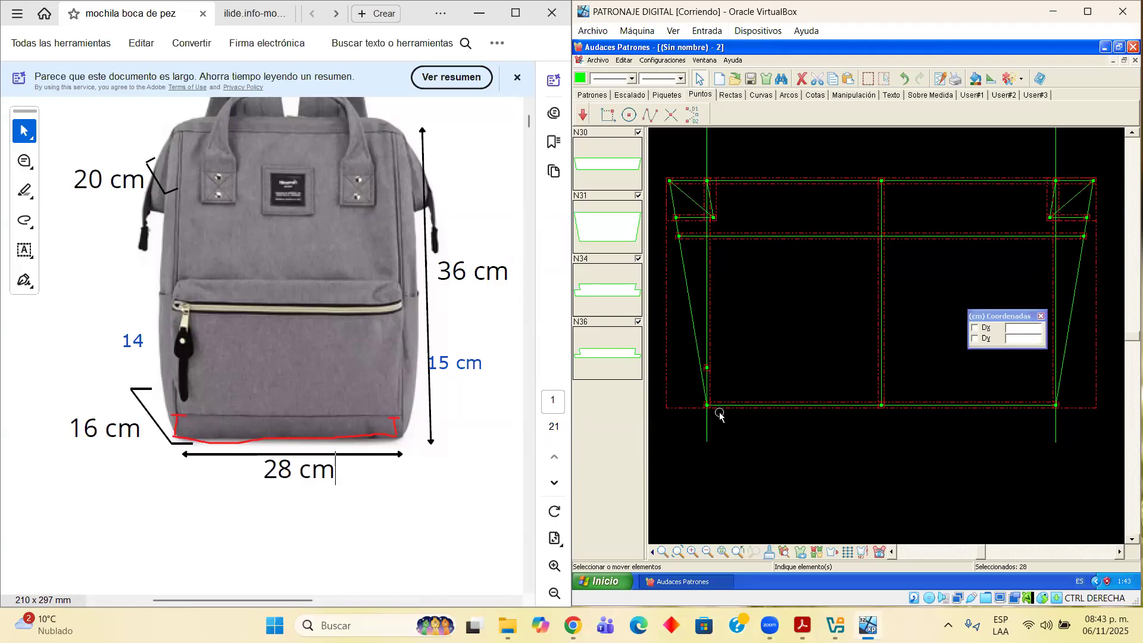
scroll(854, 414, down, 2)
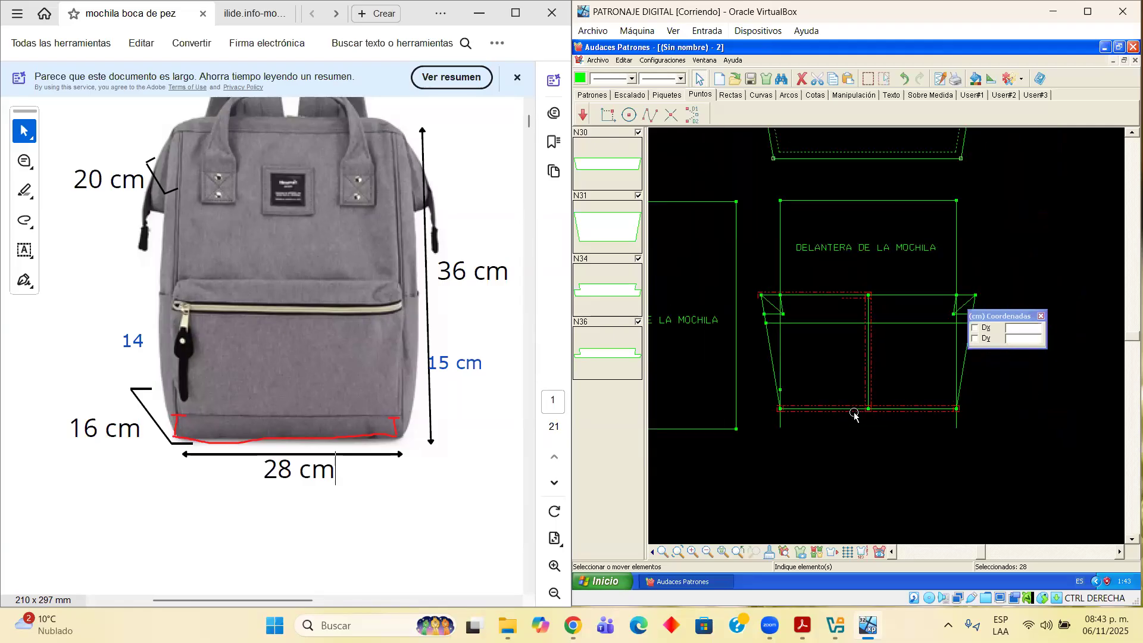
scroll(854, 415, down, 1)
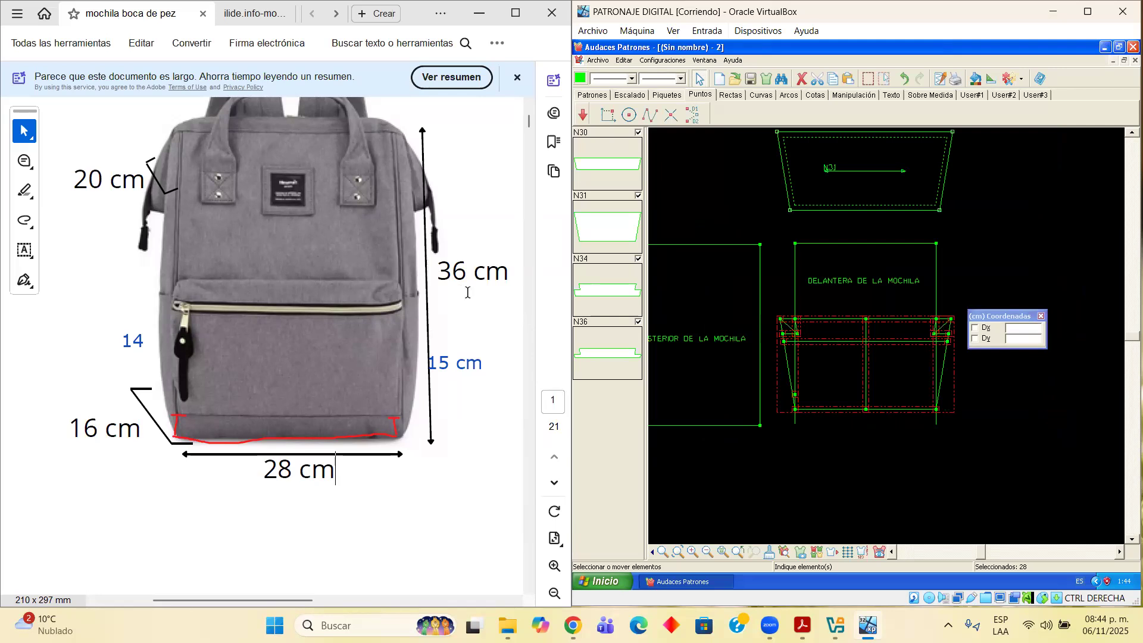
key(ctrl+z)
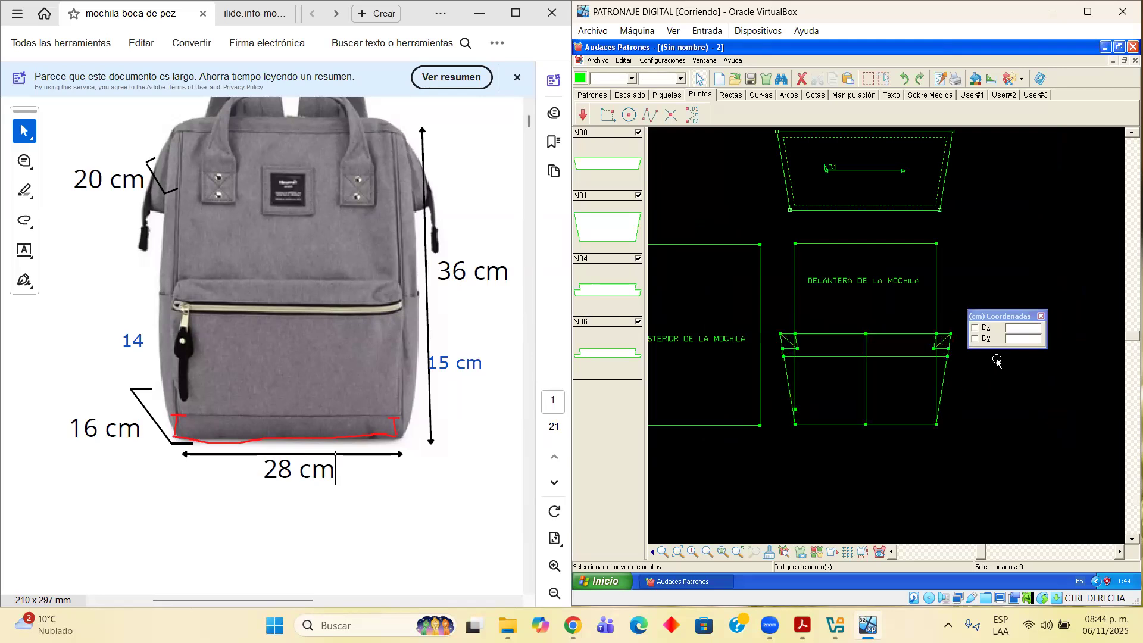
Draw a rectangle 28 cm wide and 22 cm high for the backpack's base in the empty area beside the front piece
drag(1005, 316, 802, 441)
scroll(1036, 390, down, 1)
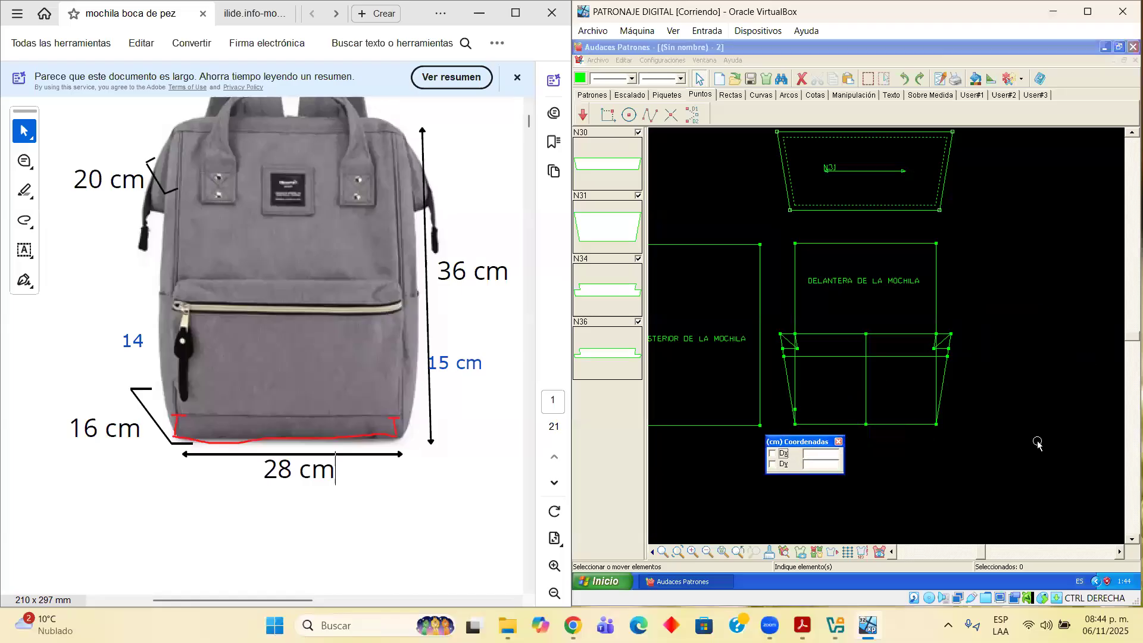
click(1115, 552)
click(1115, 552)
click(1116, 552)
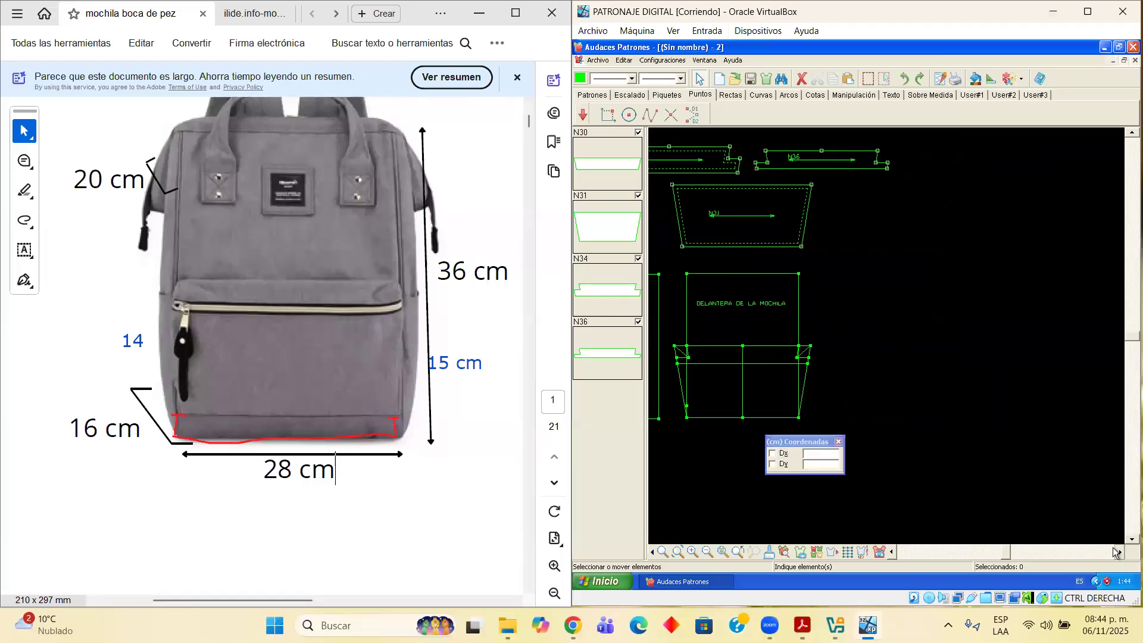
drag(816, 441, 736, 448)
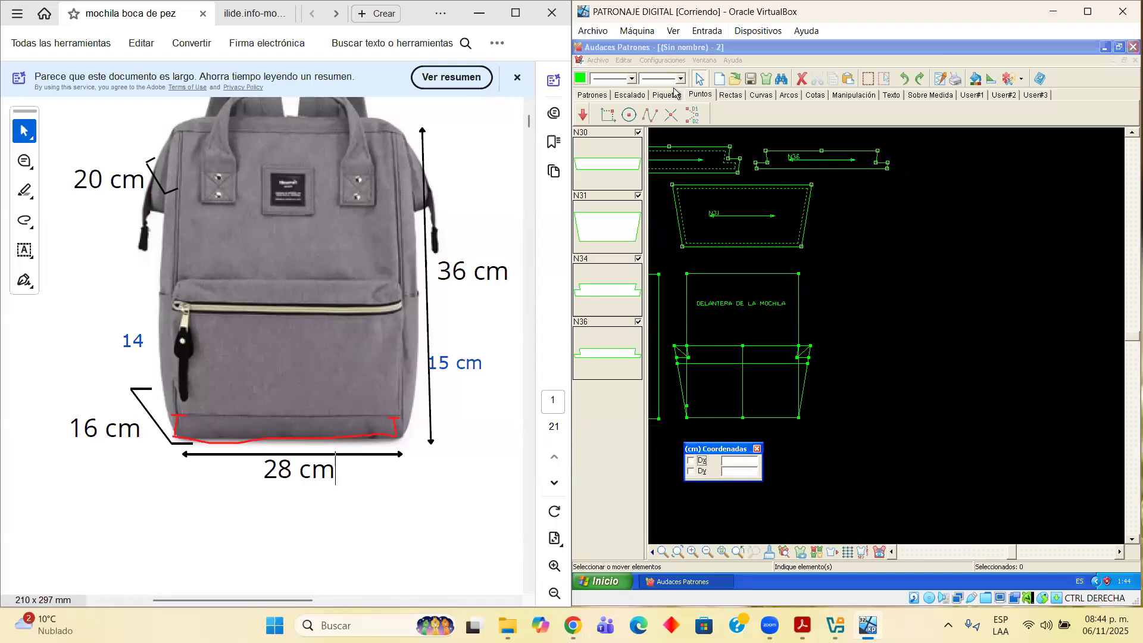
click(727, 97)
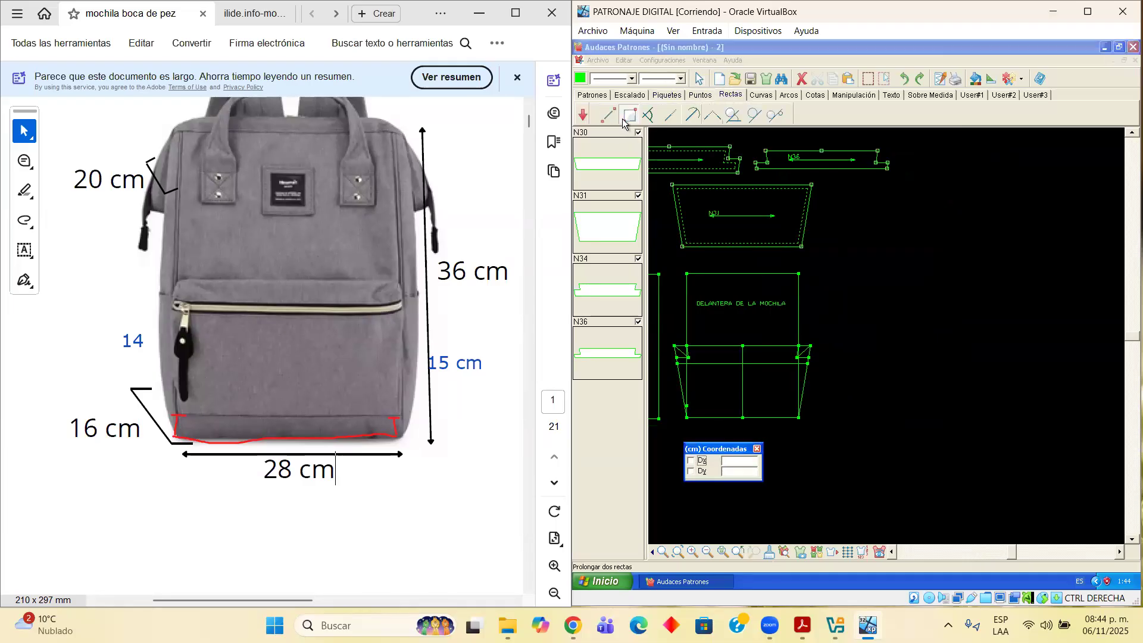
click(627, 117)
click(863, 315)
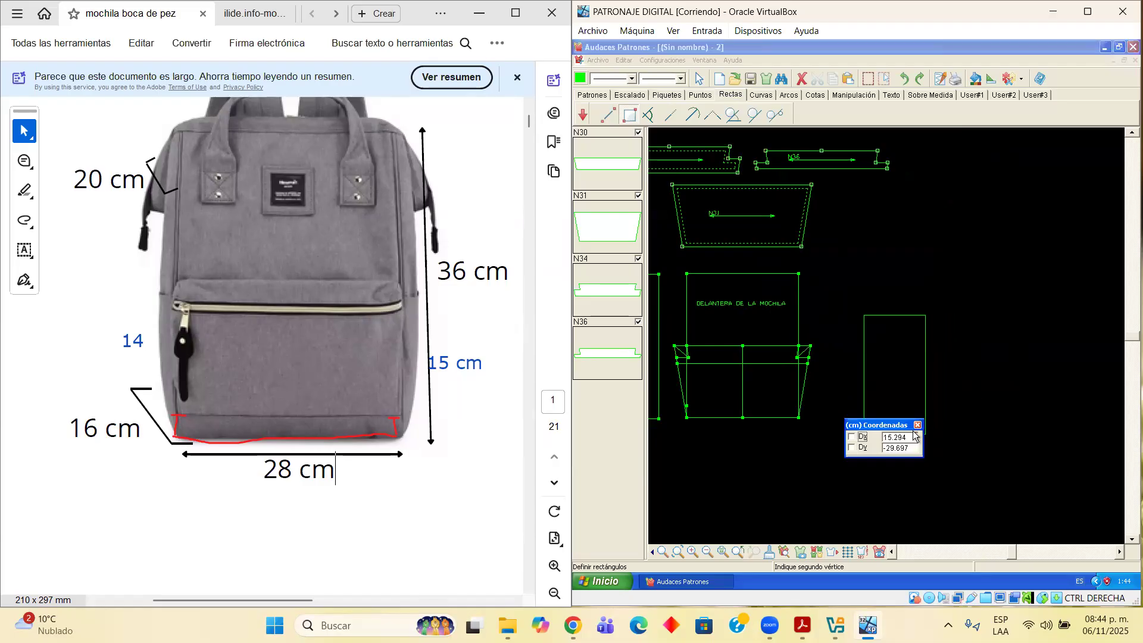
text(28)
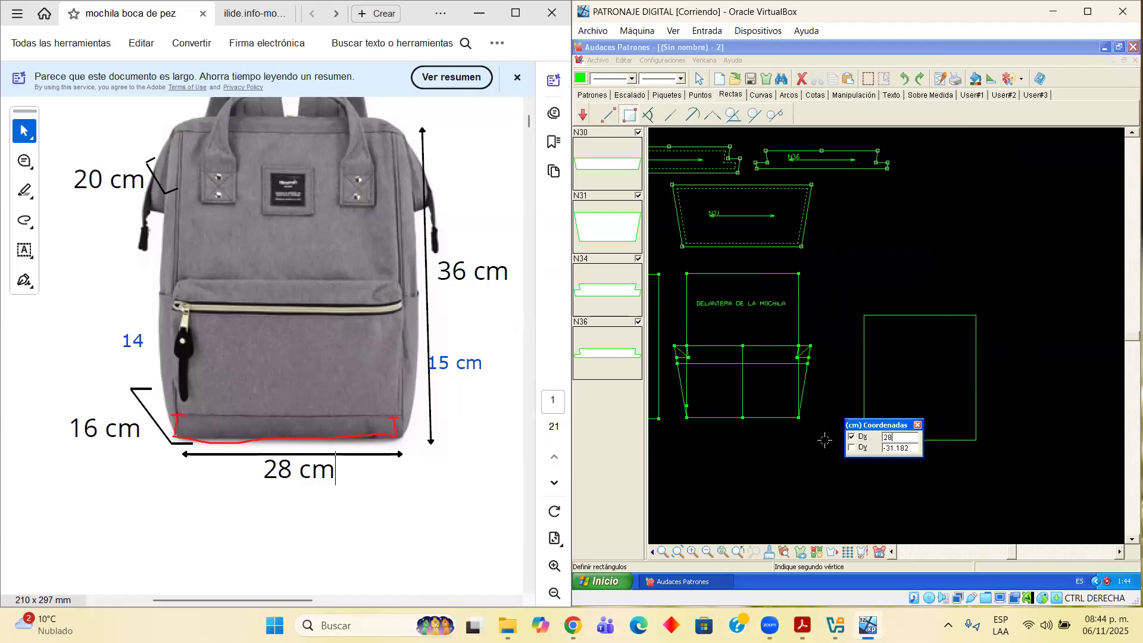
key(Tab)
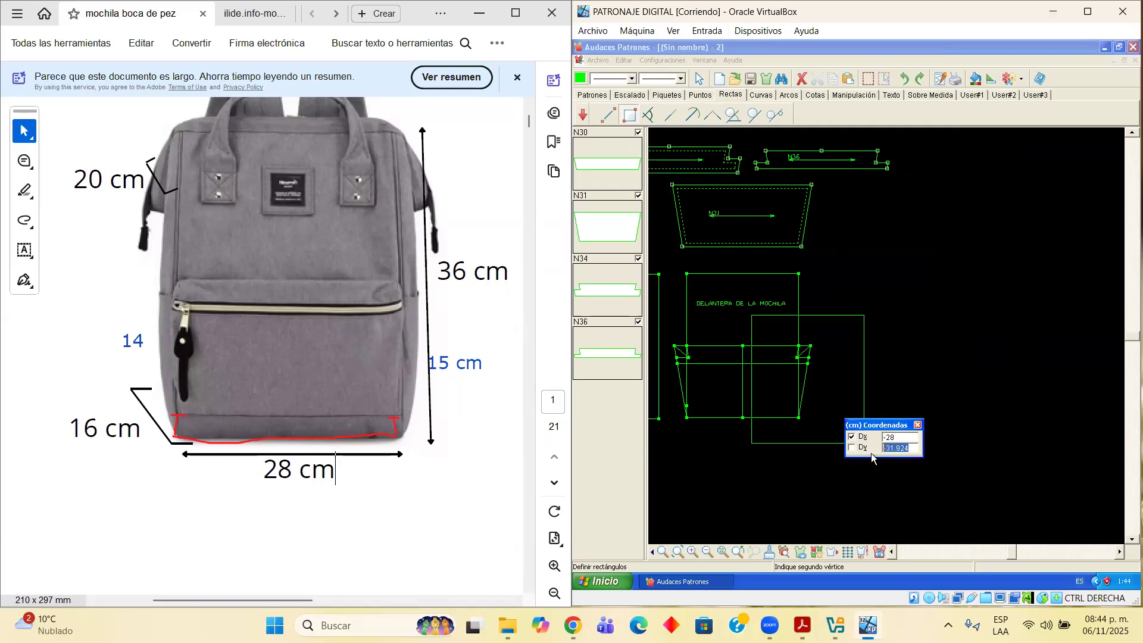
text(-16)
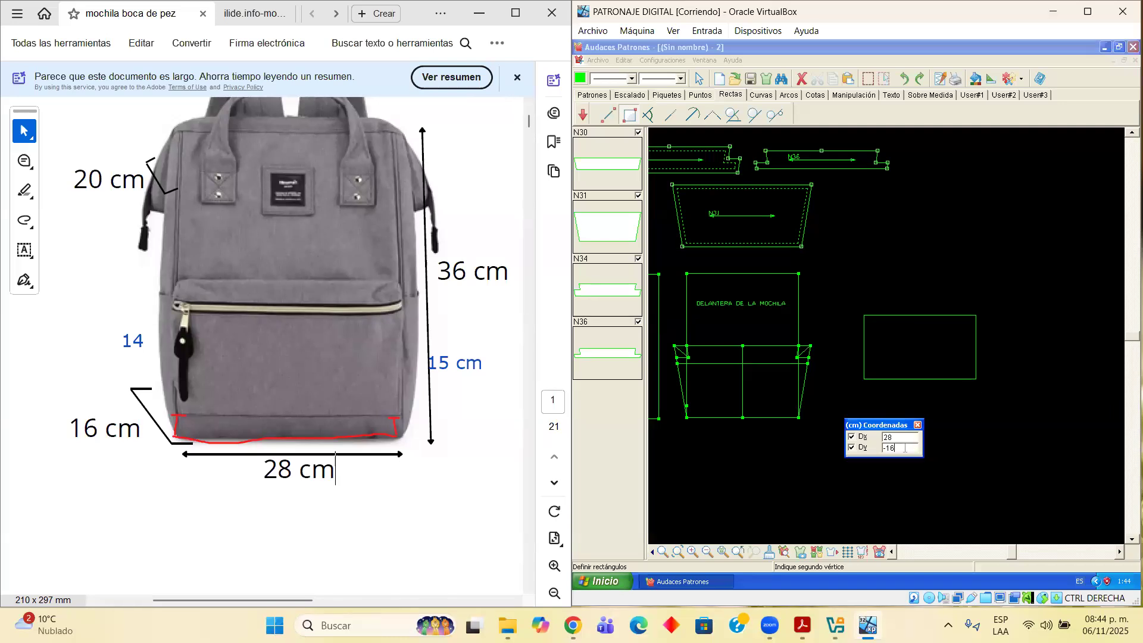
key(BackSpace)
key(BackSpace)
key(BackSpace)
text(22)
key(Home)
text(-)
key(Return)
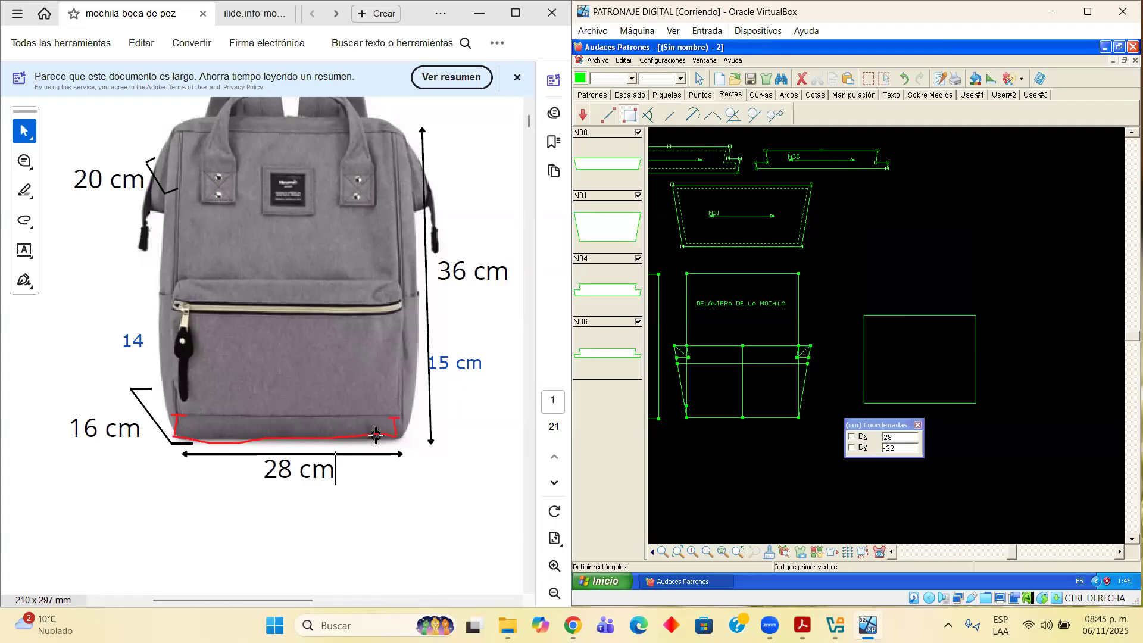
Move the whole base rectangle closer to the front piece, level with its pocket drawing
drag(873, 425, 752, 457)
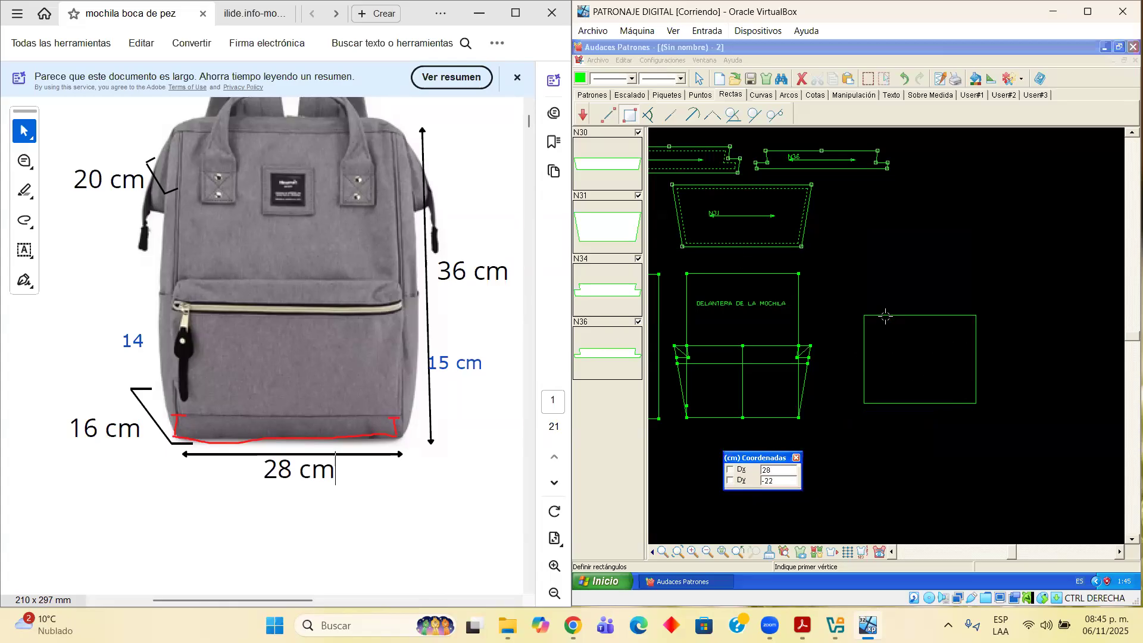
click(699, 78)
drag(901, 314, 885, 352)
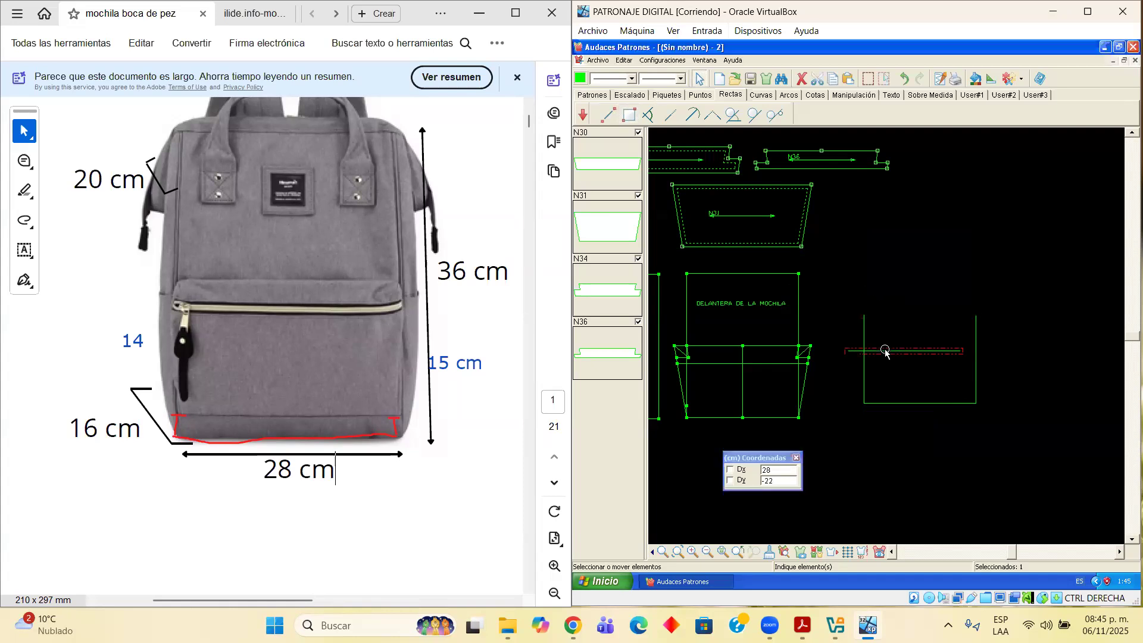
key(ctrl+z)
drag(849, 298, 944, 470)
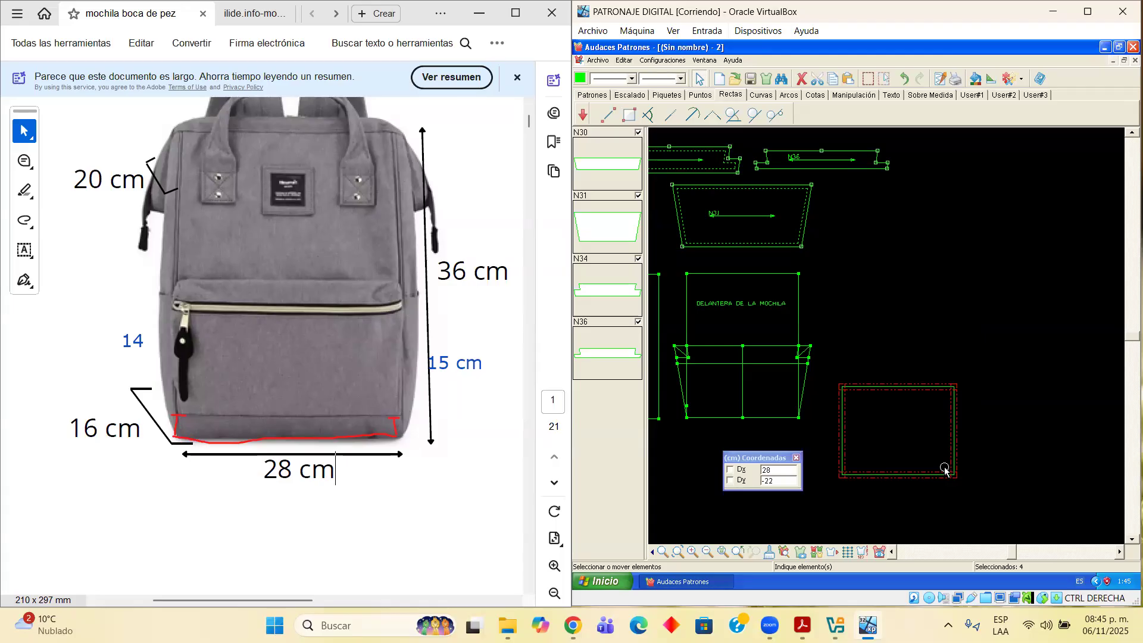
click(1119, 551)
drag(770, 364, 922, 481)
drag(892, 438, 880, 387)
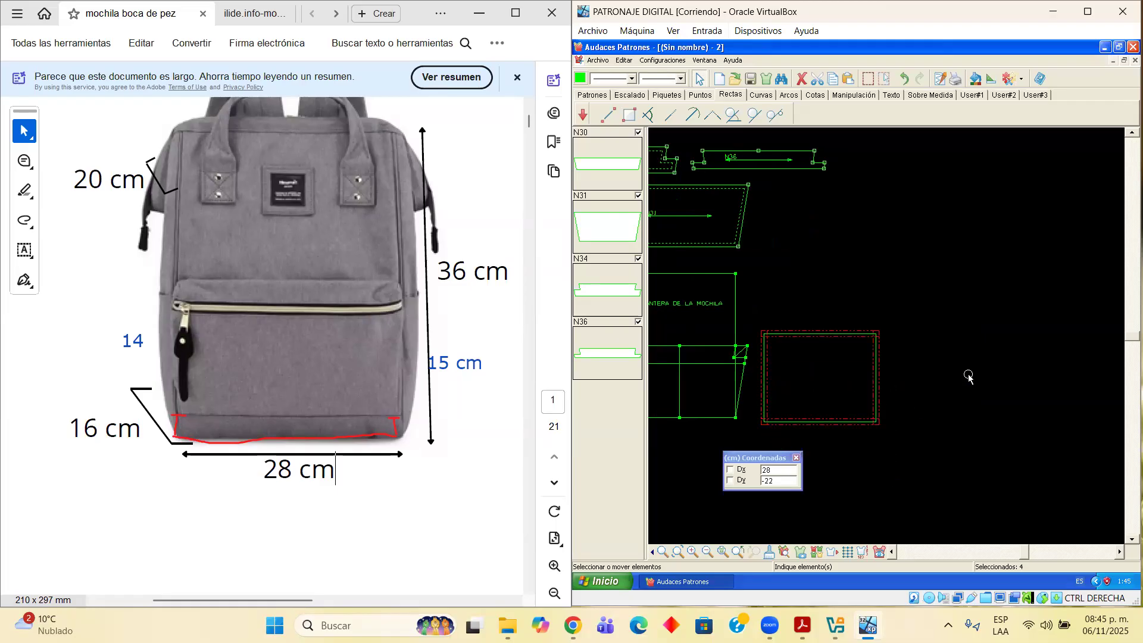
click(1119, 552)
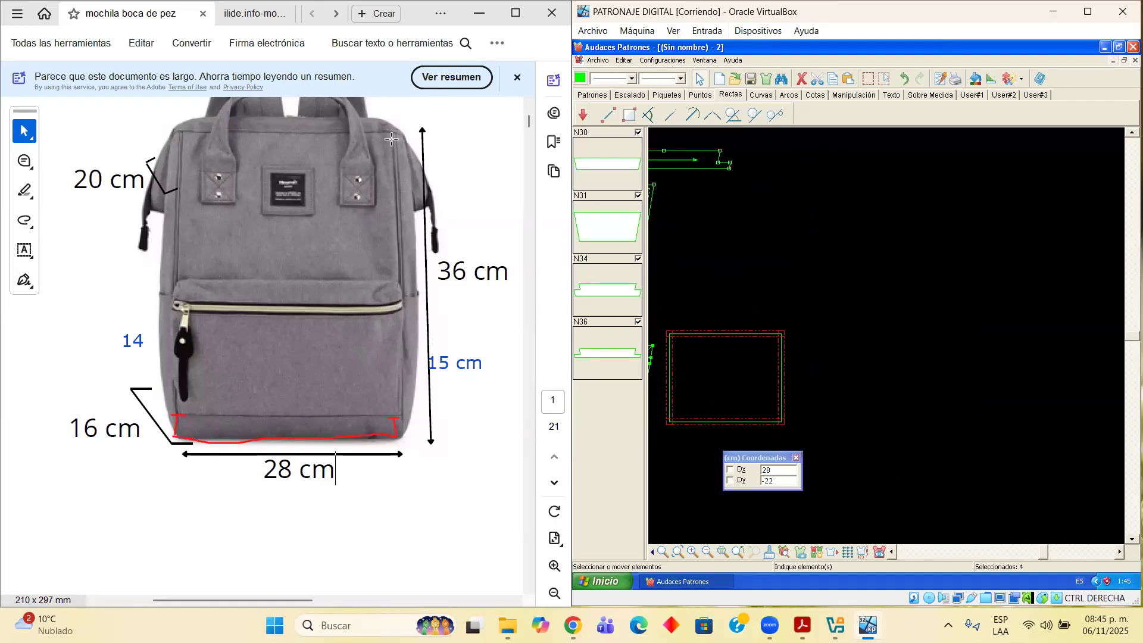
Examine the whole backpack photo in the reference PDF for its height and side depth measurements
click(529, 107)
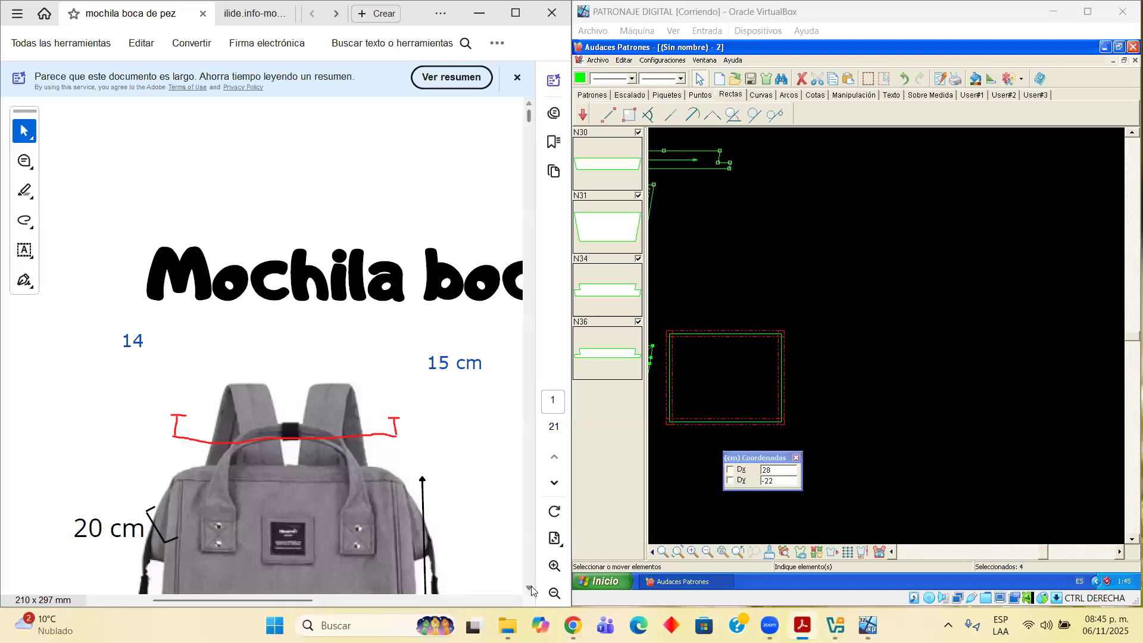
click(529, 588)
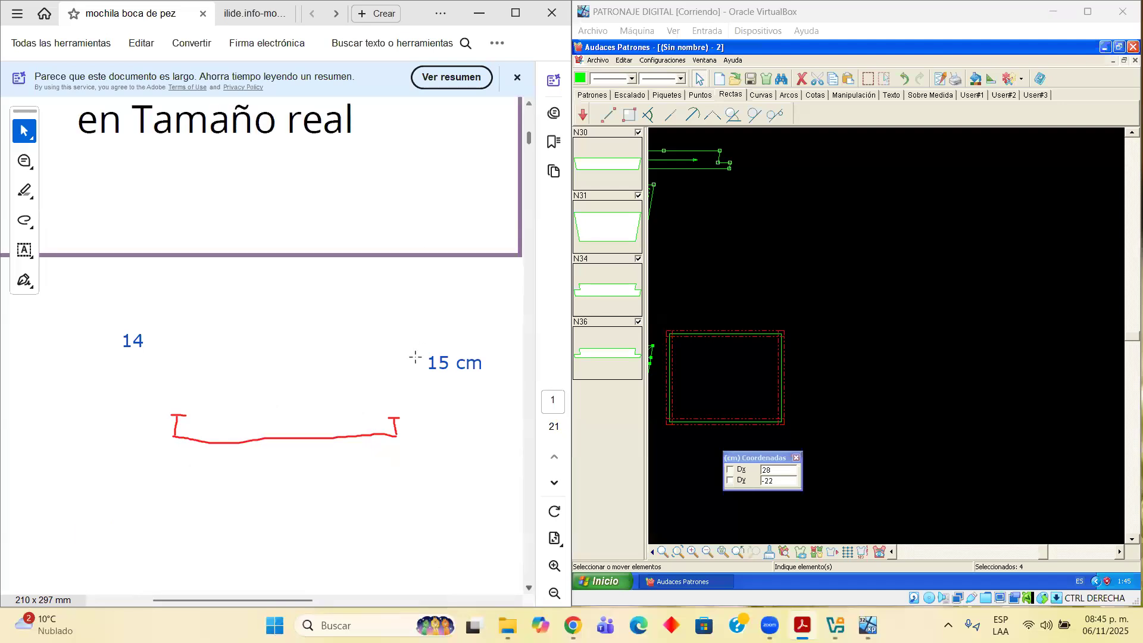
click(529, 103)
scroll(476, 425, down, 3)
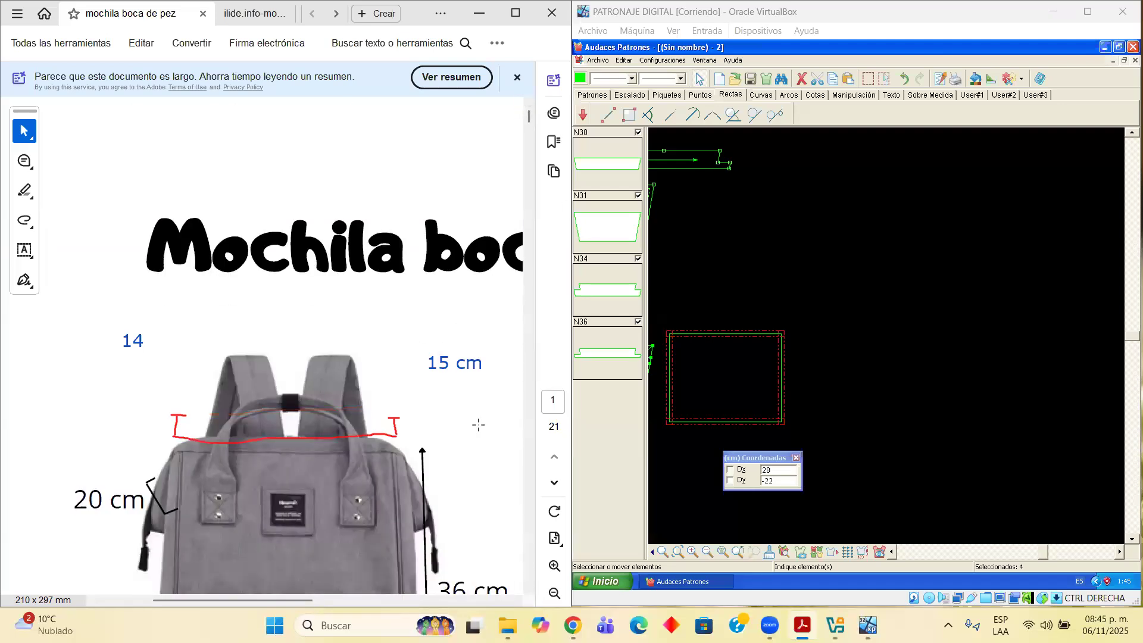
scroll(479, 424, down, 4)
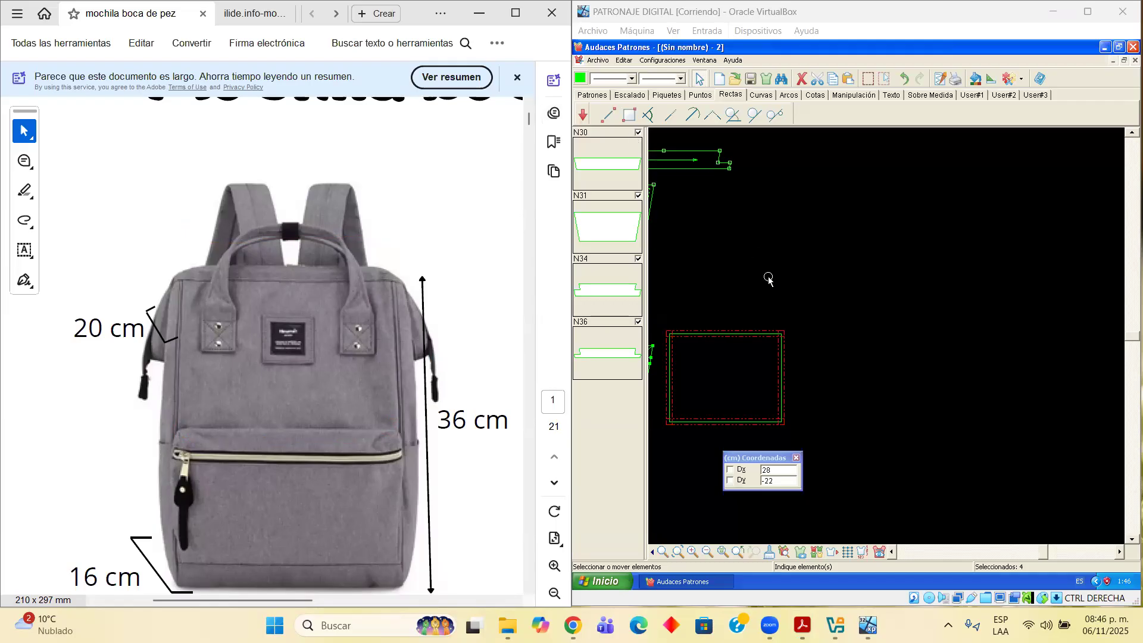
click(697, 95)
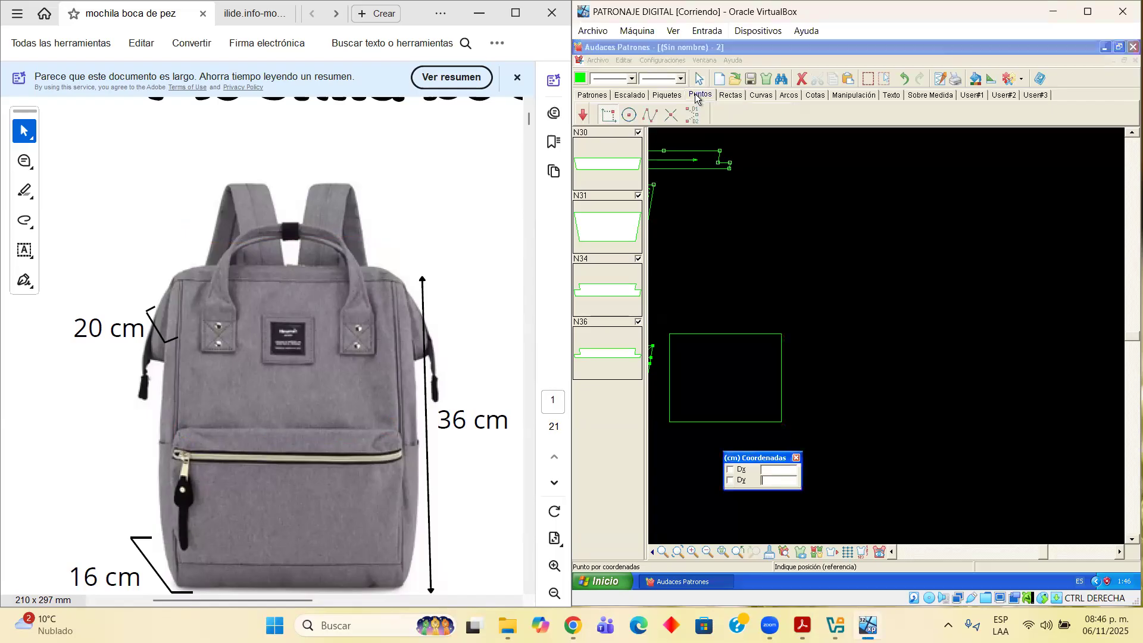
click(730, 94)
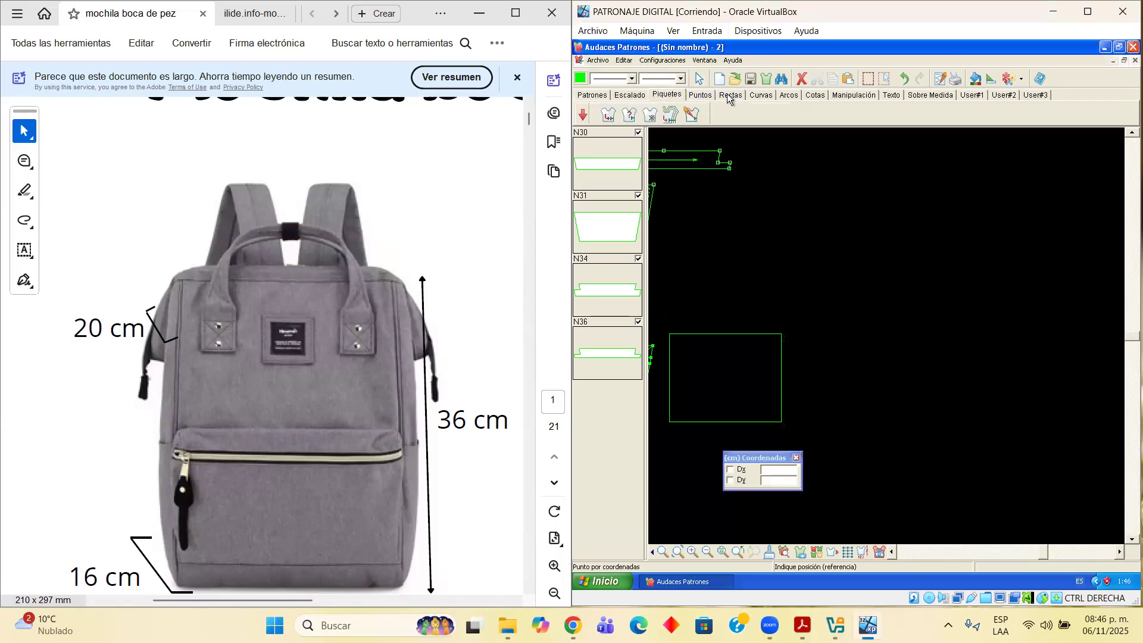
click(881, 448)
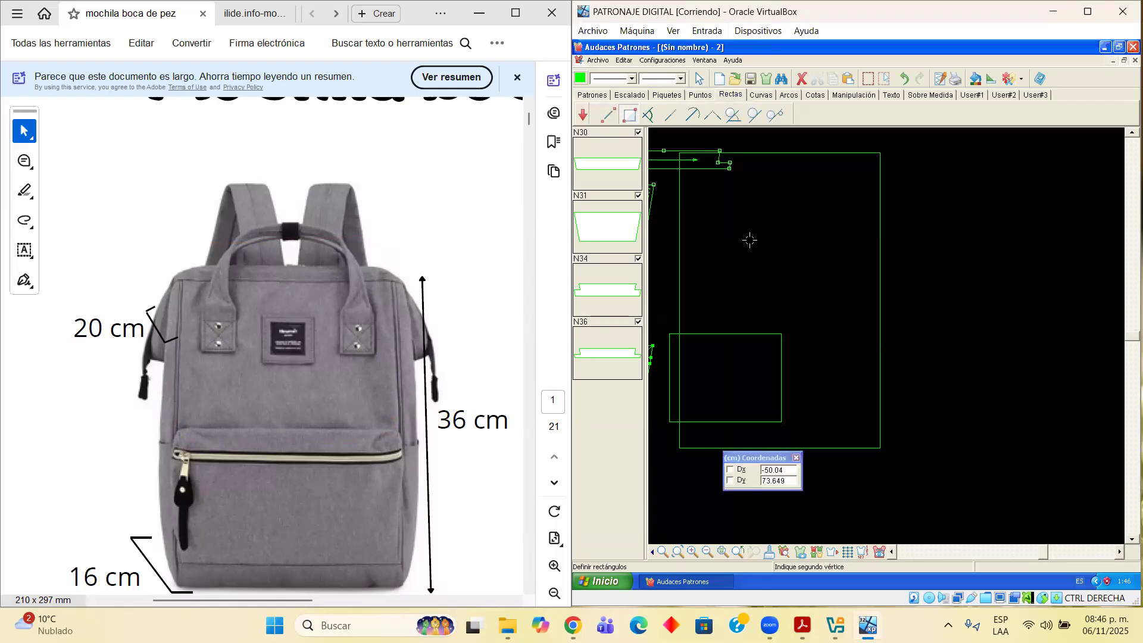
Draw a horizontal 16 cm line in the empty area beside the base rectangle as the side piece's baseline
click(608, 114)
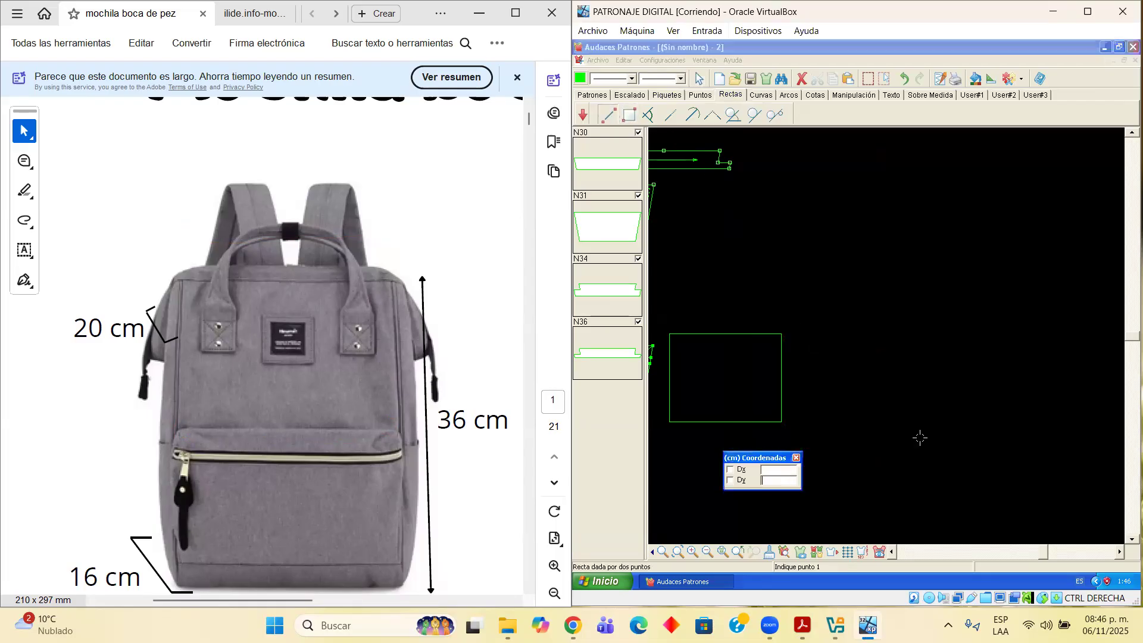
click(877, 426)
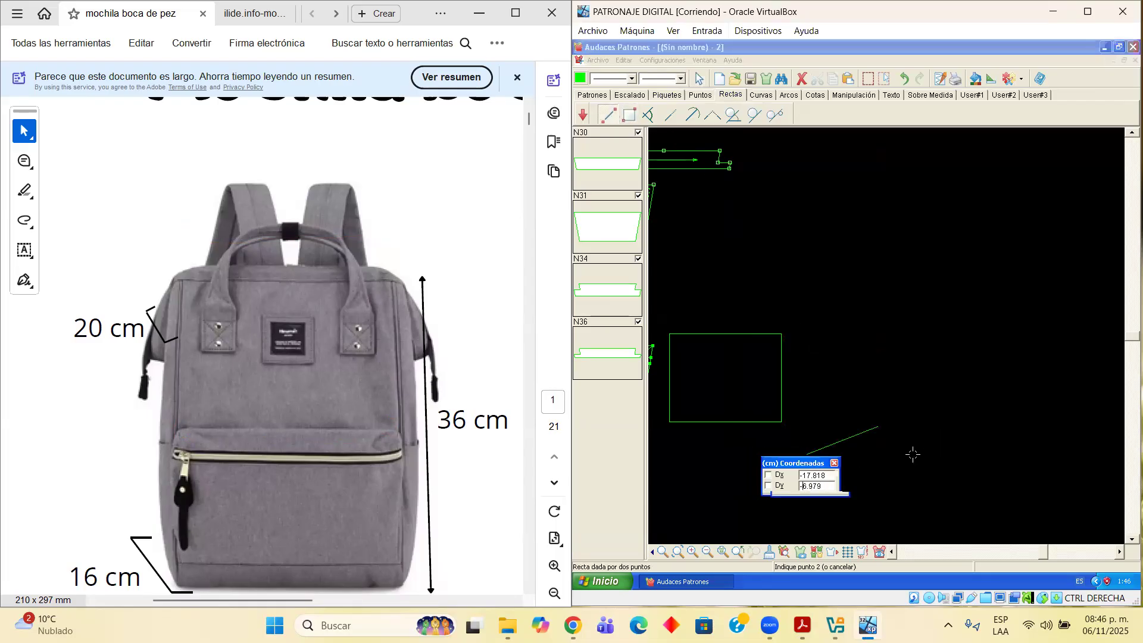
key(Tab)
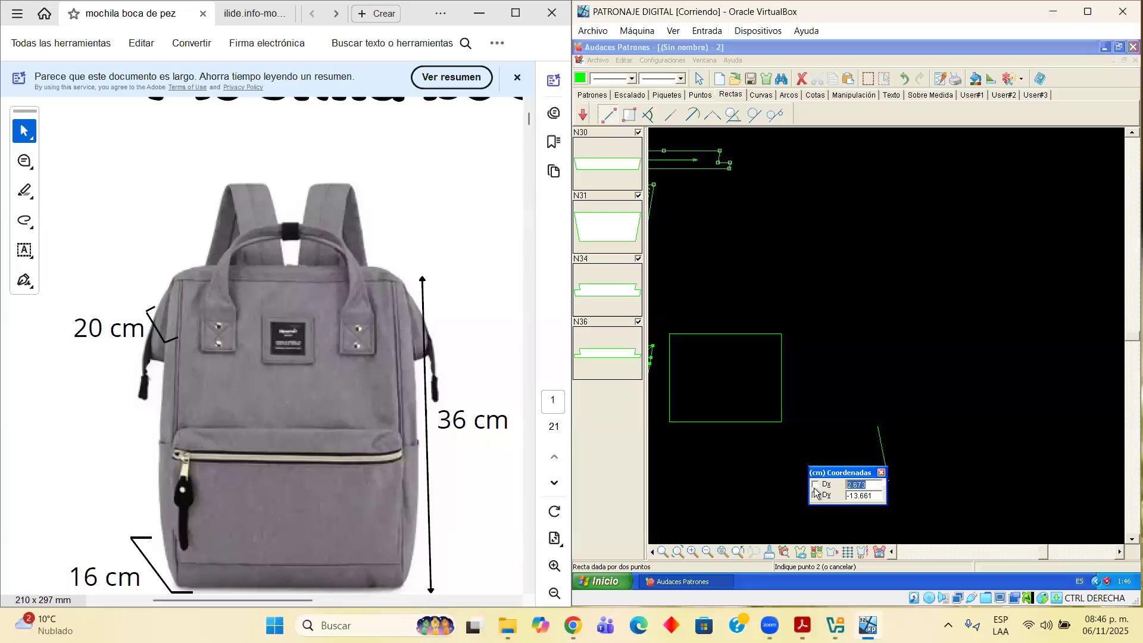
text(16)
key(Tab)
text(0)
click(966, 455)
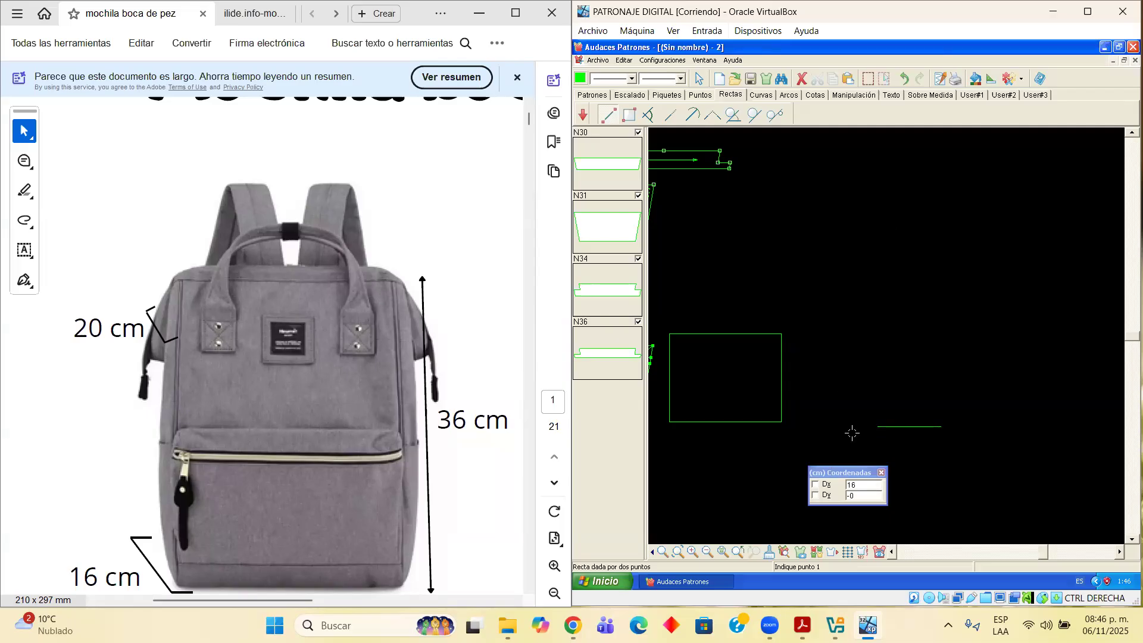
Place points at both ends and at the midpoint of the 16 cm line
click(700, 80)
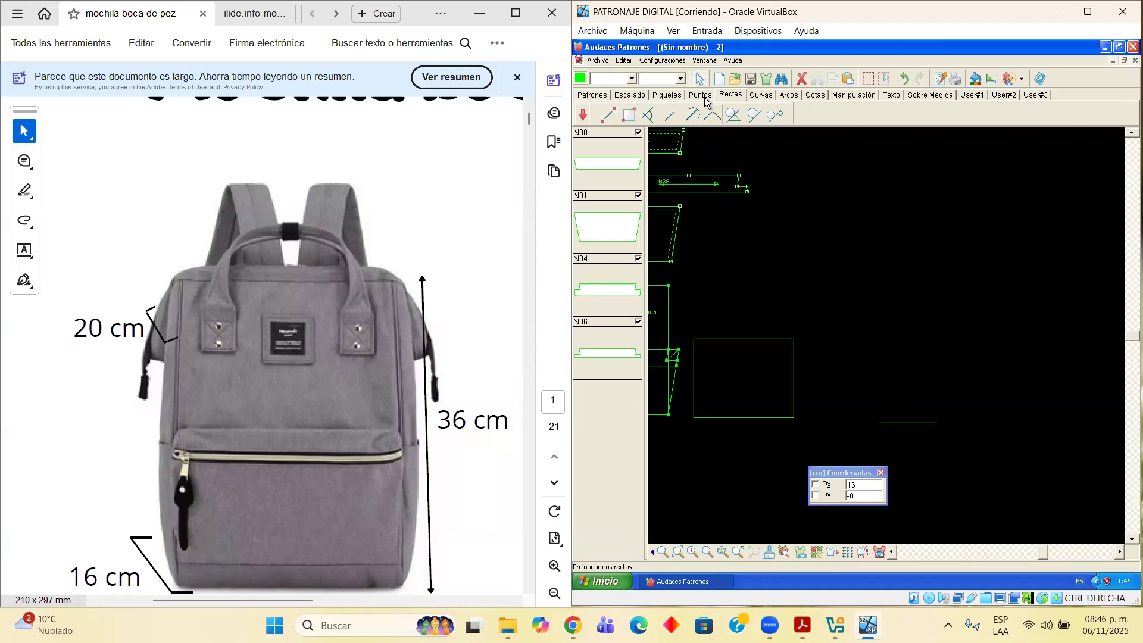
click(700, 95)
click(608, 115)
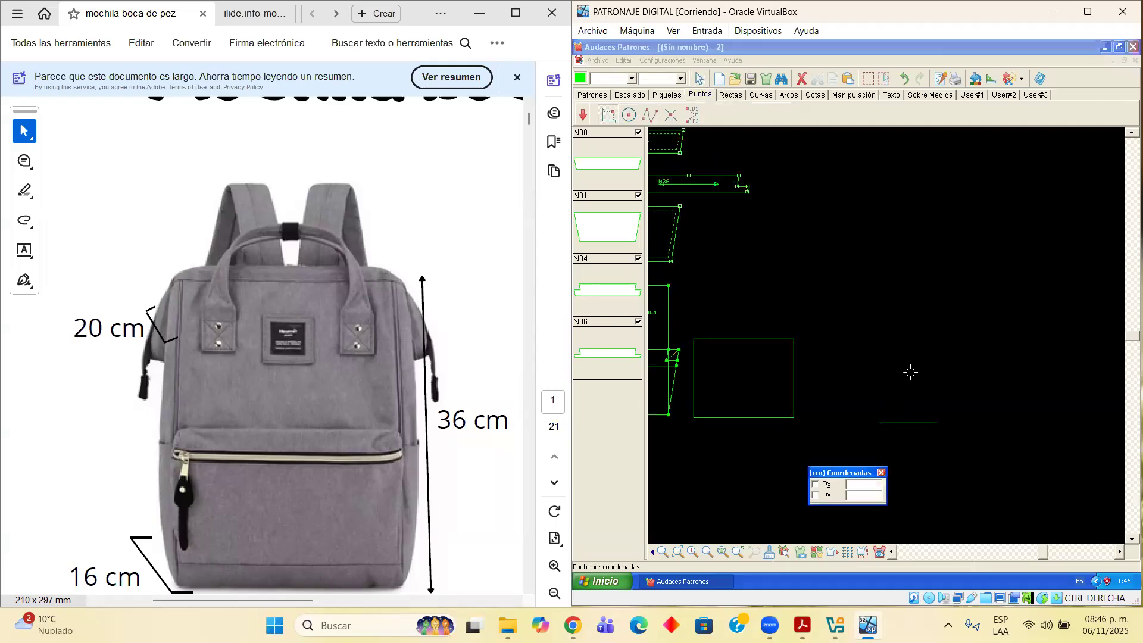
click(875, 421)
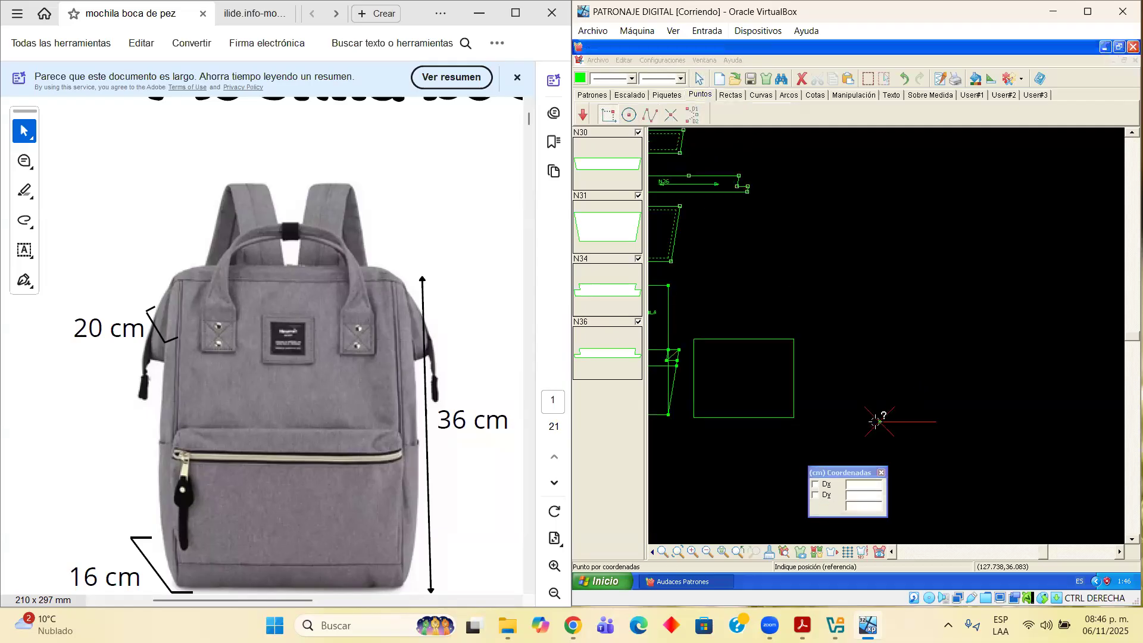
click(940, 421)
click(908, 422)
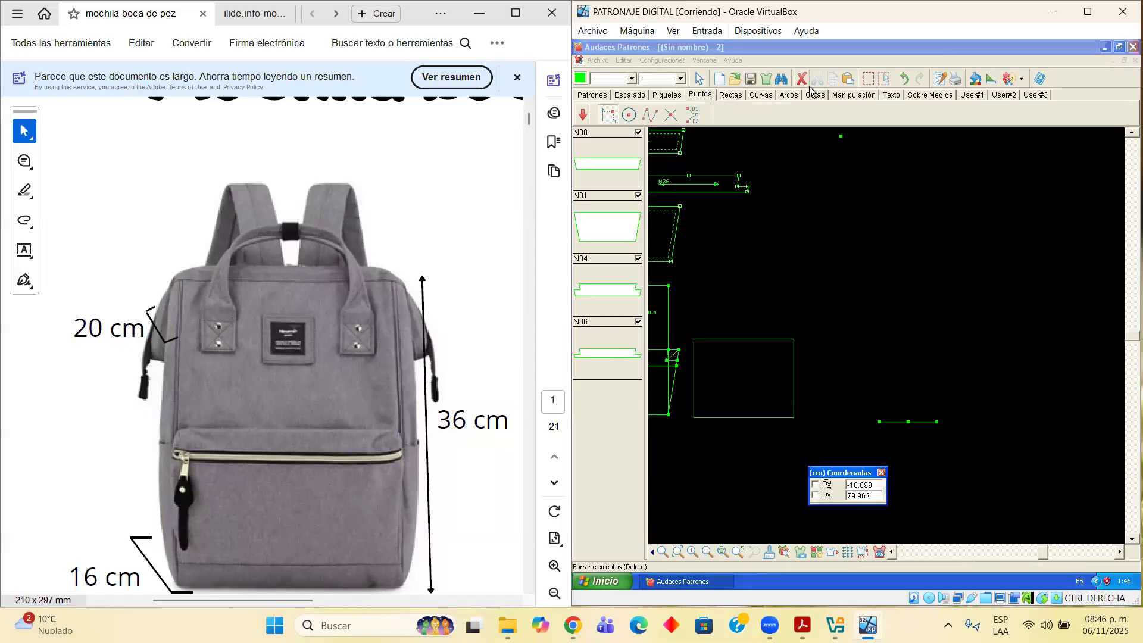
Draw a vertical line 36 cm upward from the midpoint of the 16 cm line
click(730, 96)
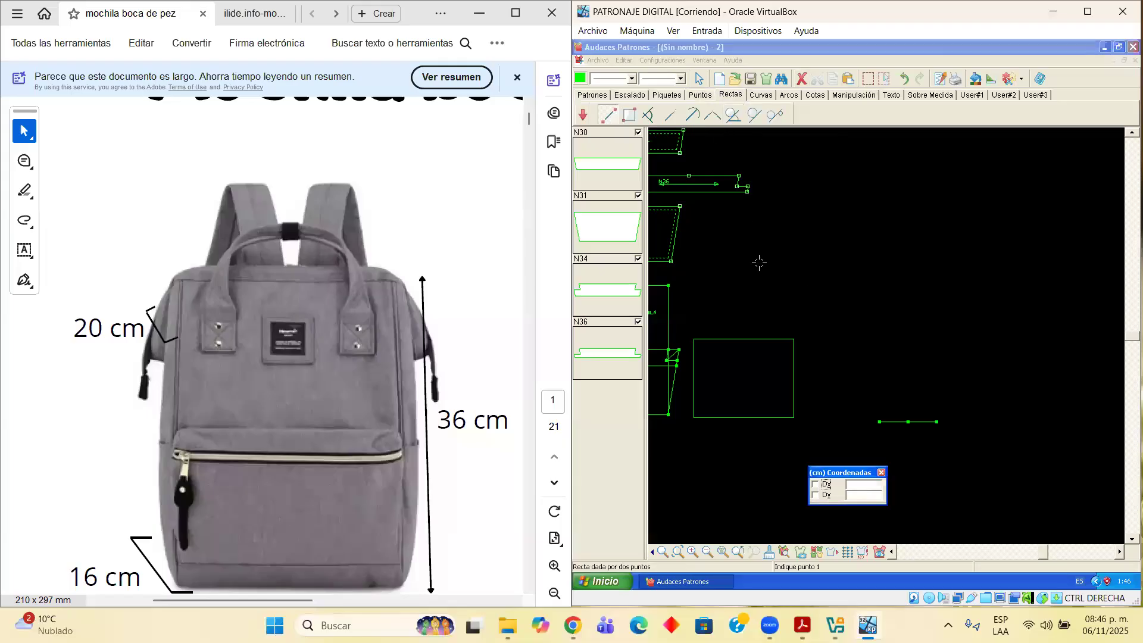
scroll(908, 422, up, 1)
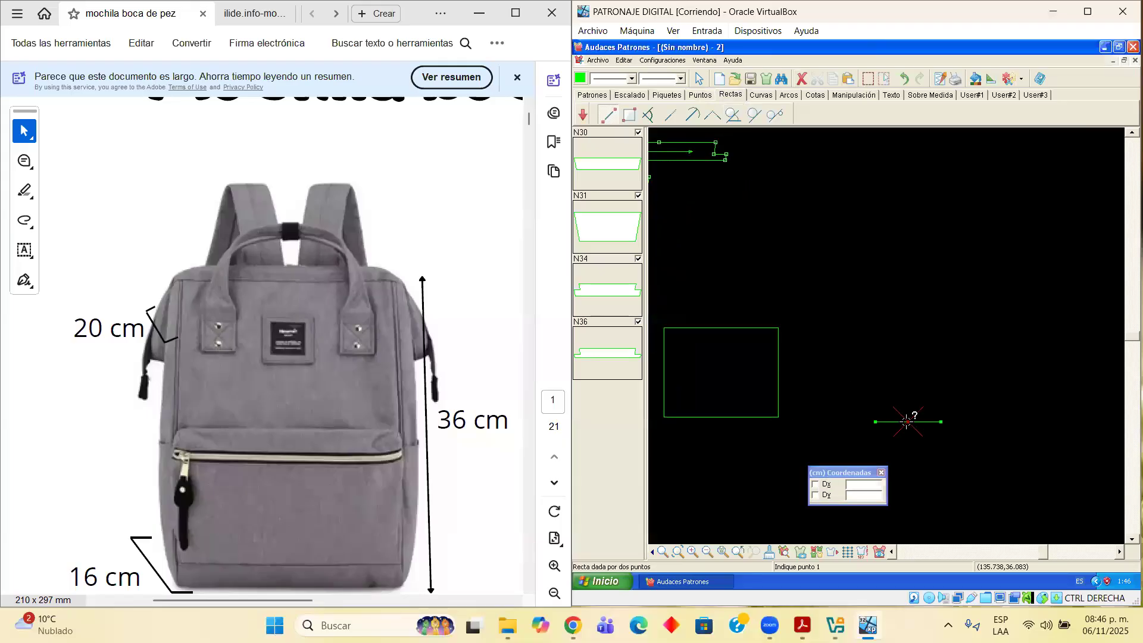
click(906, 420)
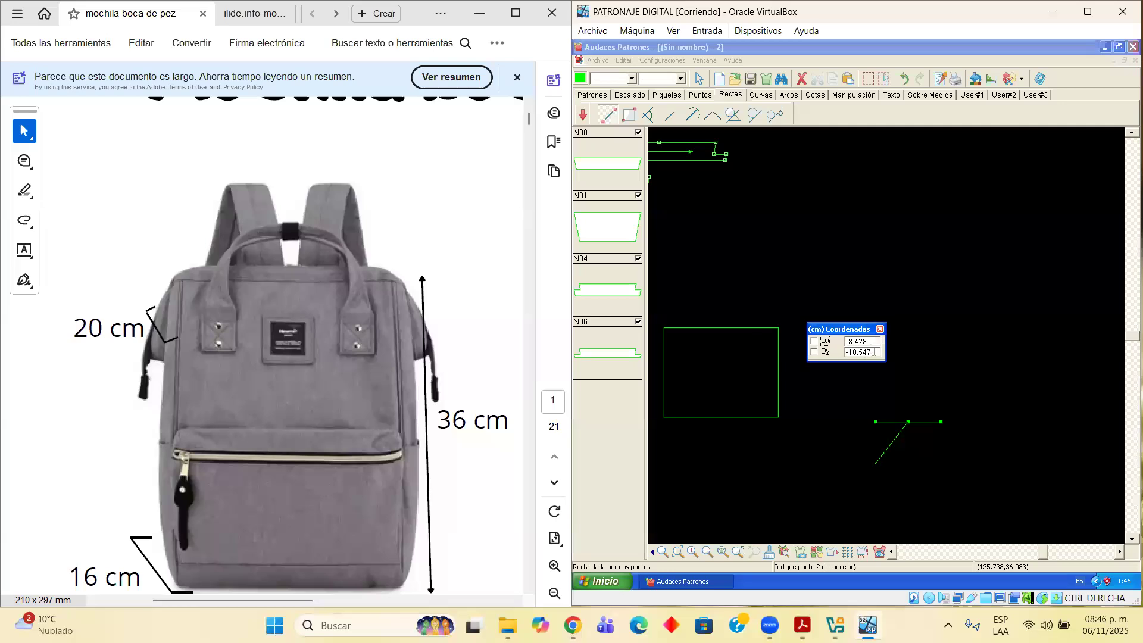
key(Tab)
text(0)
key(Tab)
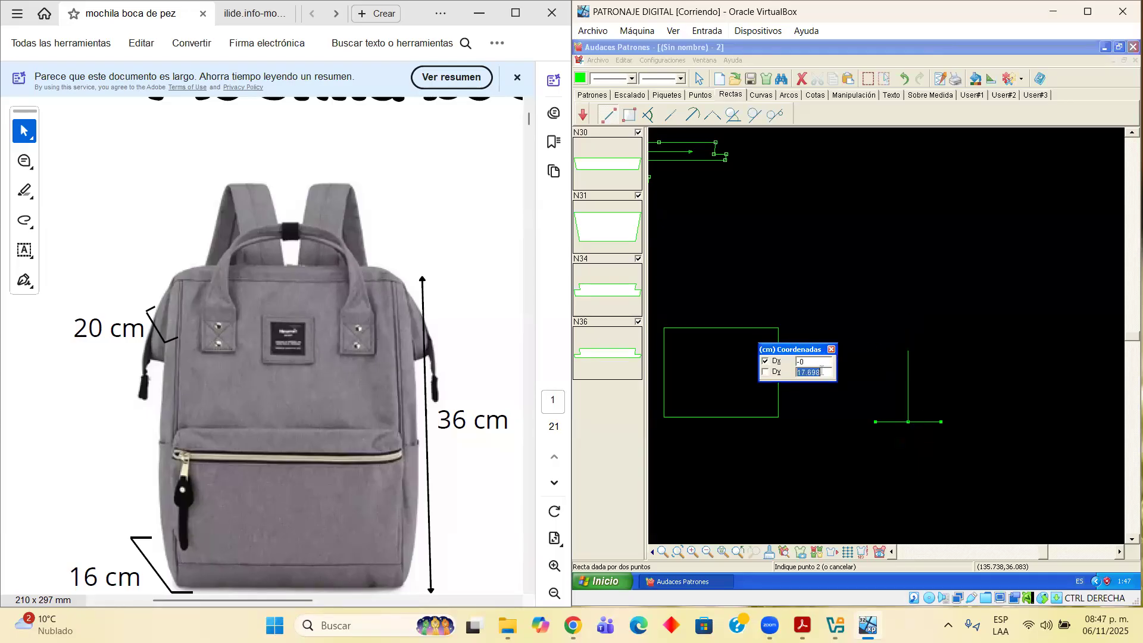
text(36)
click(918, 238)
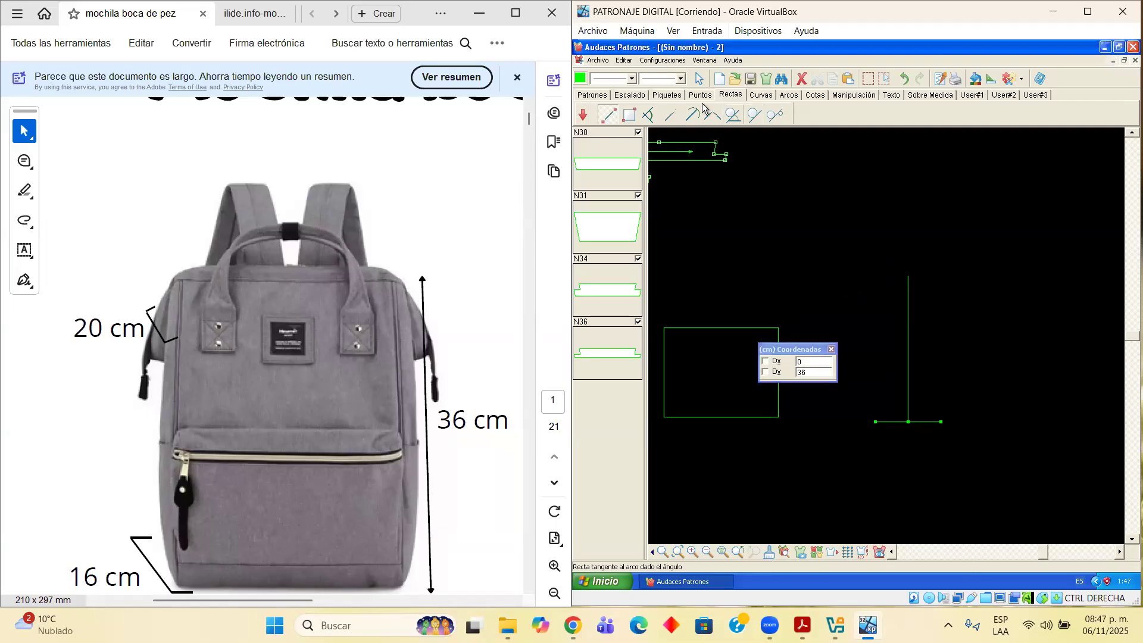
Place a point at the top of the 36 cm line and draw a horizontal 10 cm line leftward from it
click(703, 97)
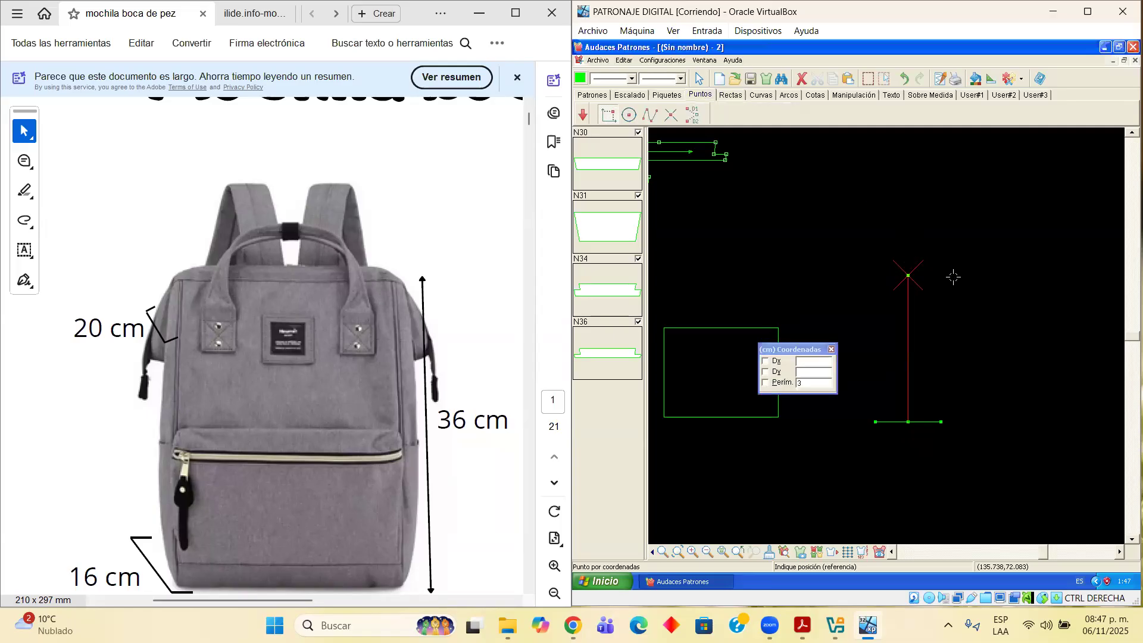
click(909, 262)
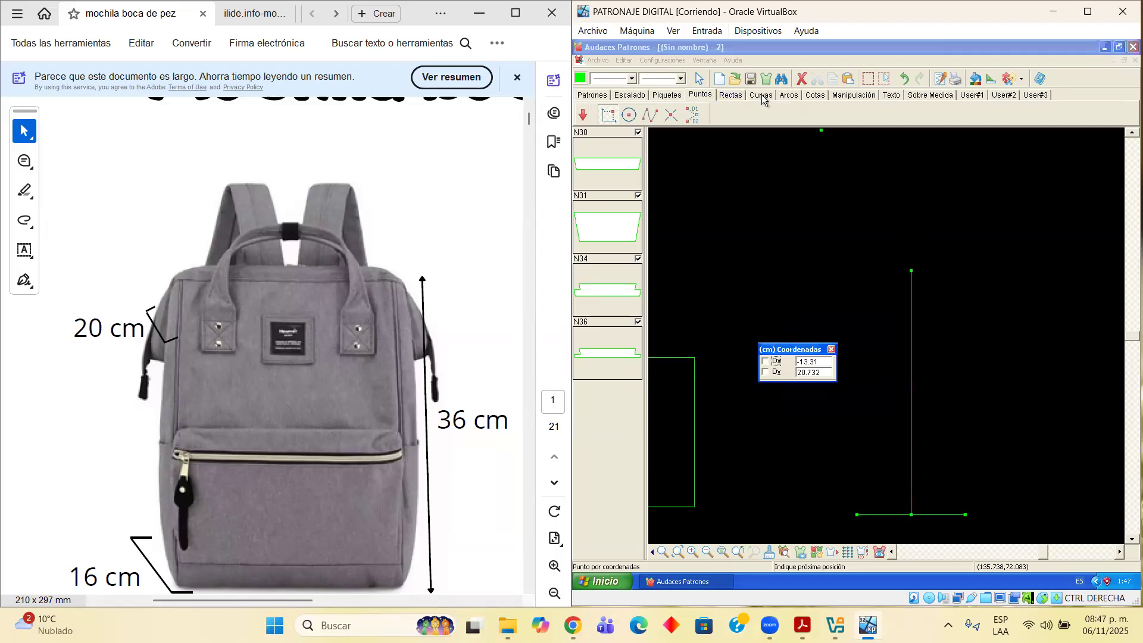
click(733, 96)
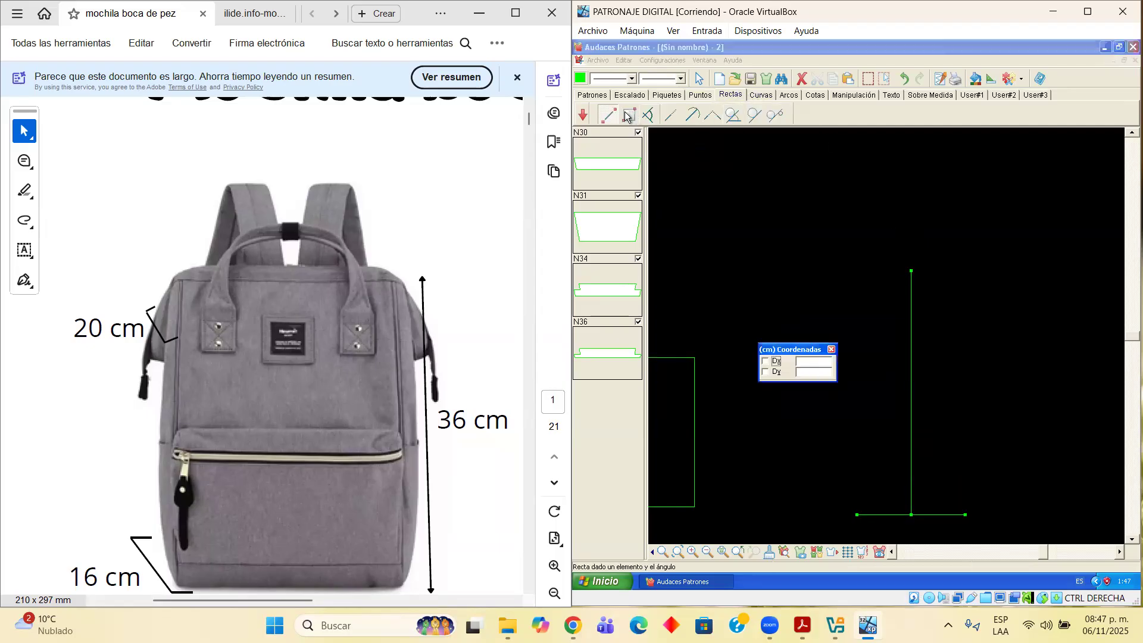
click(910, 269)
drag(825, 351, 785, 321)
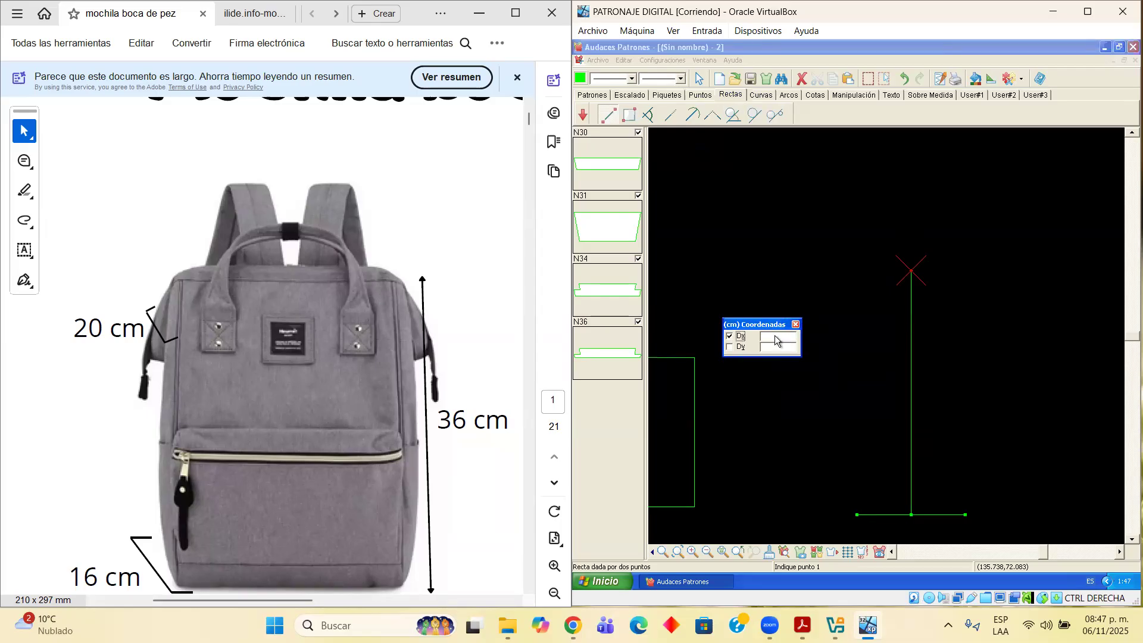
click(729, 336)
click(903, 265)
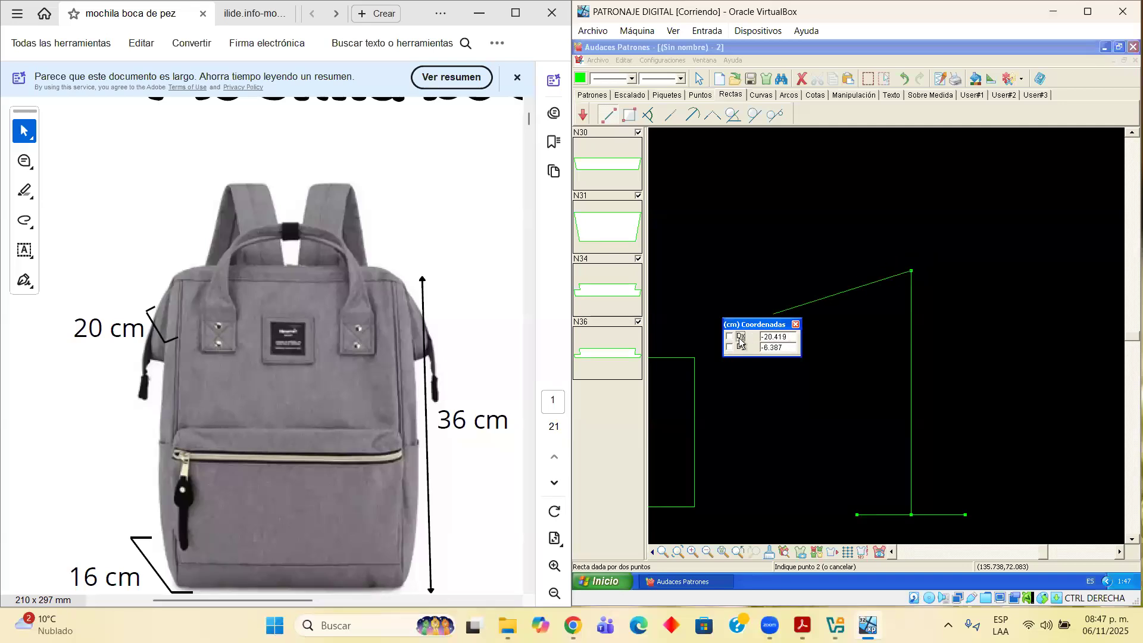
text(-10)
key(Return)
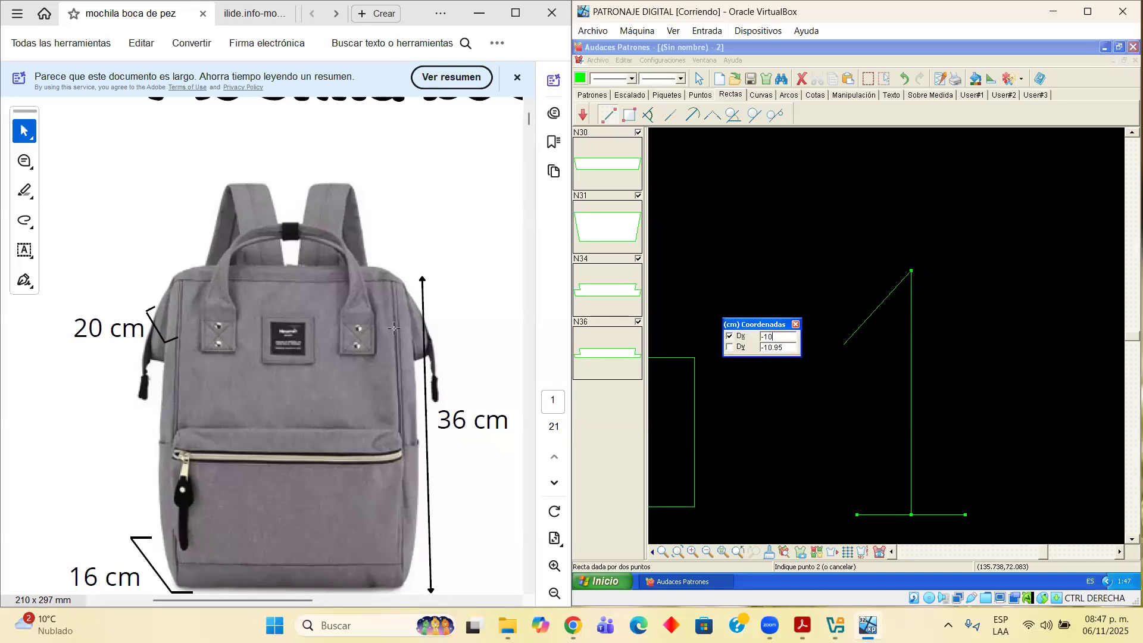
double_click(763, 347)
text(0)
key(Return)
key(Return)
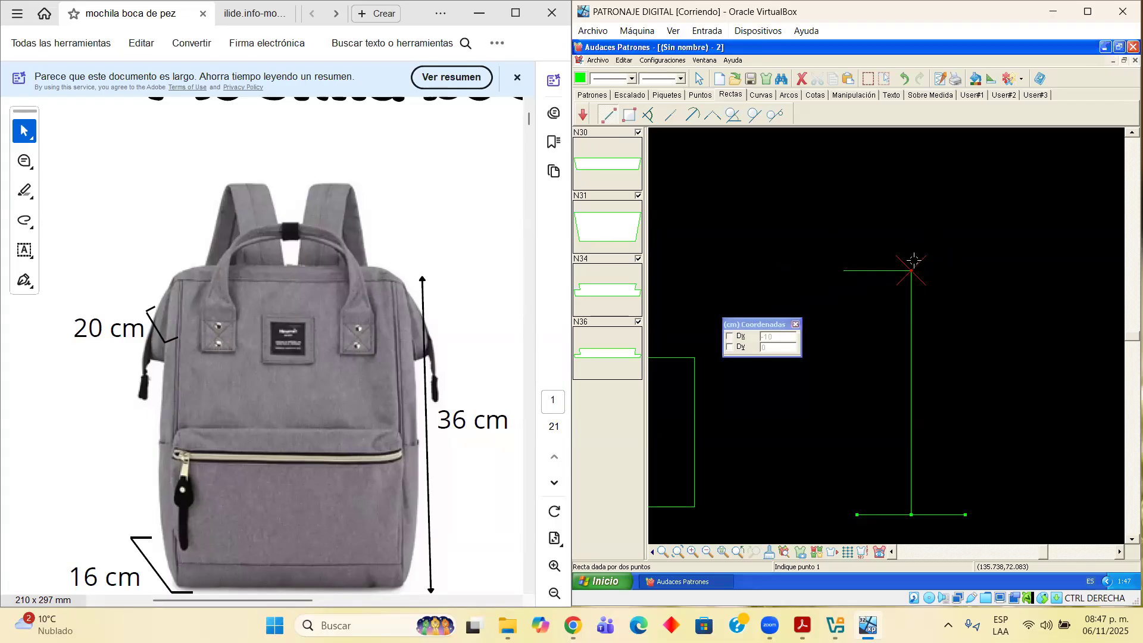
Draw a horizontal 10 cm line rightward from the top point of the 36 cm vertical line
click(911, 266)
drag(789, 336, 743, 337)
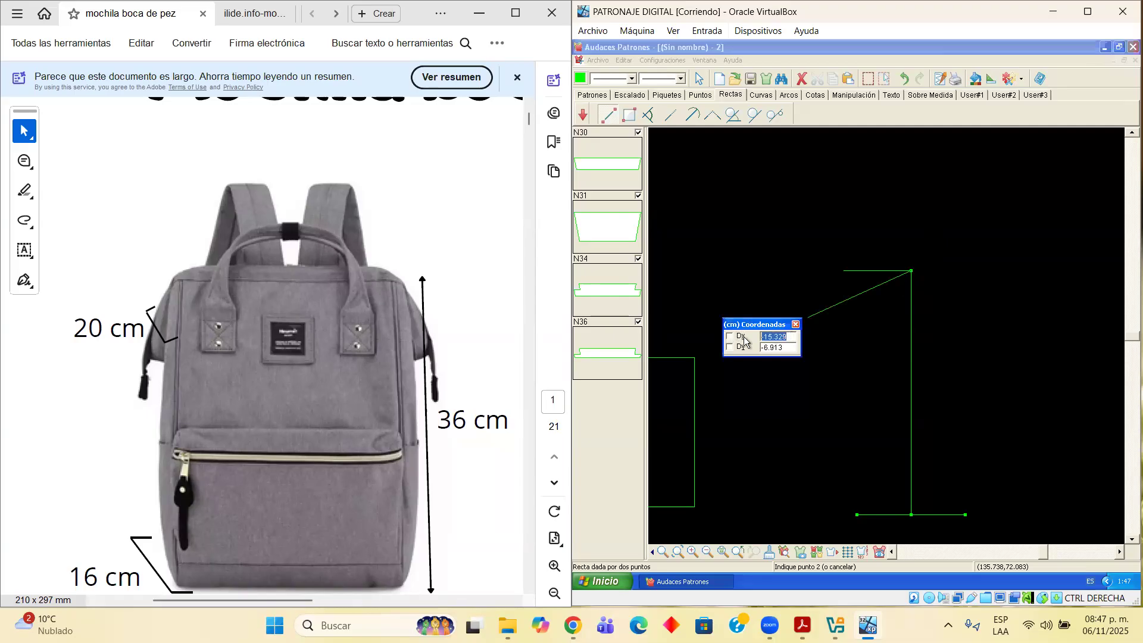
text(-10)
key(Tab)
text(0)
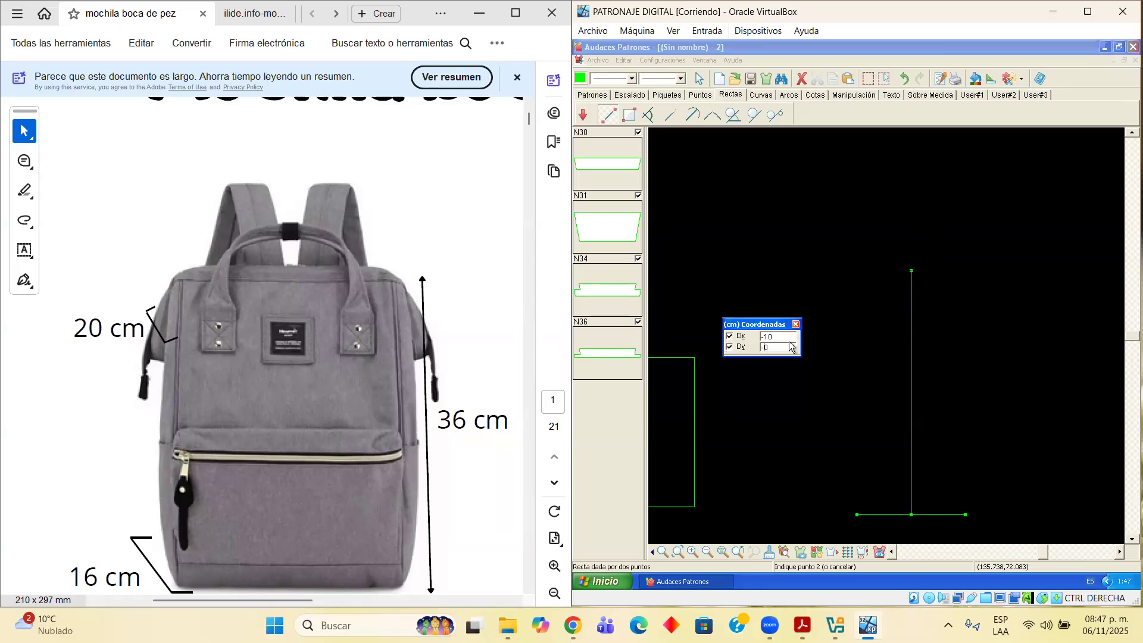
click(1044, 289)
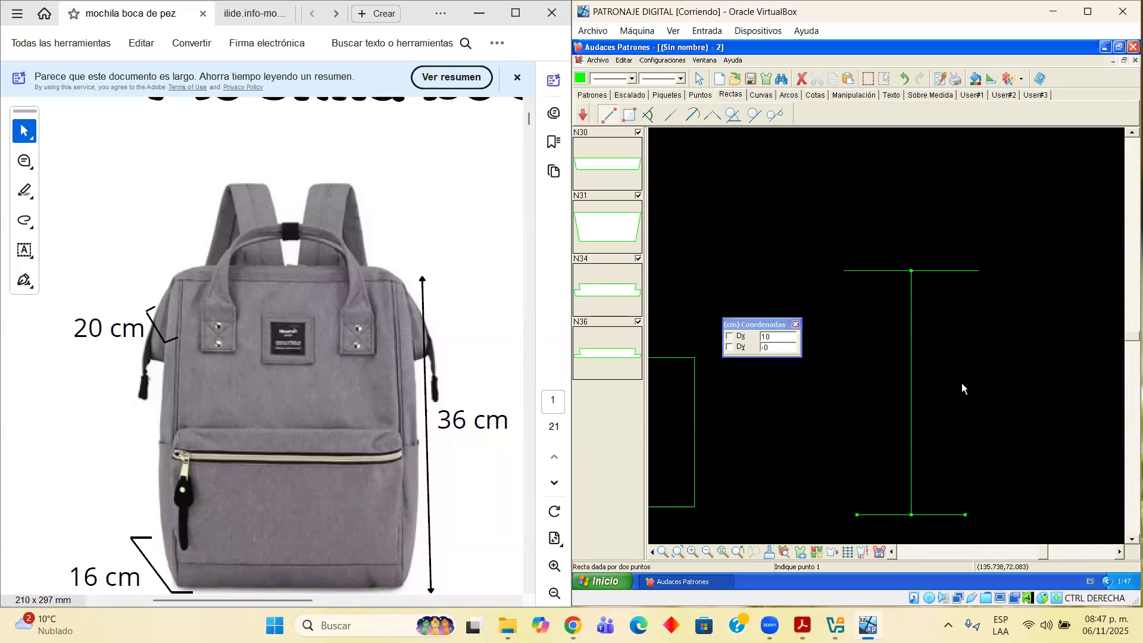
Place points at both outer ends of the side piece's upper horizontal line
click(703, 95)
click(627, 111)
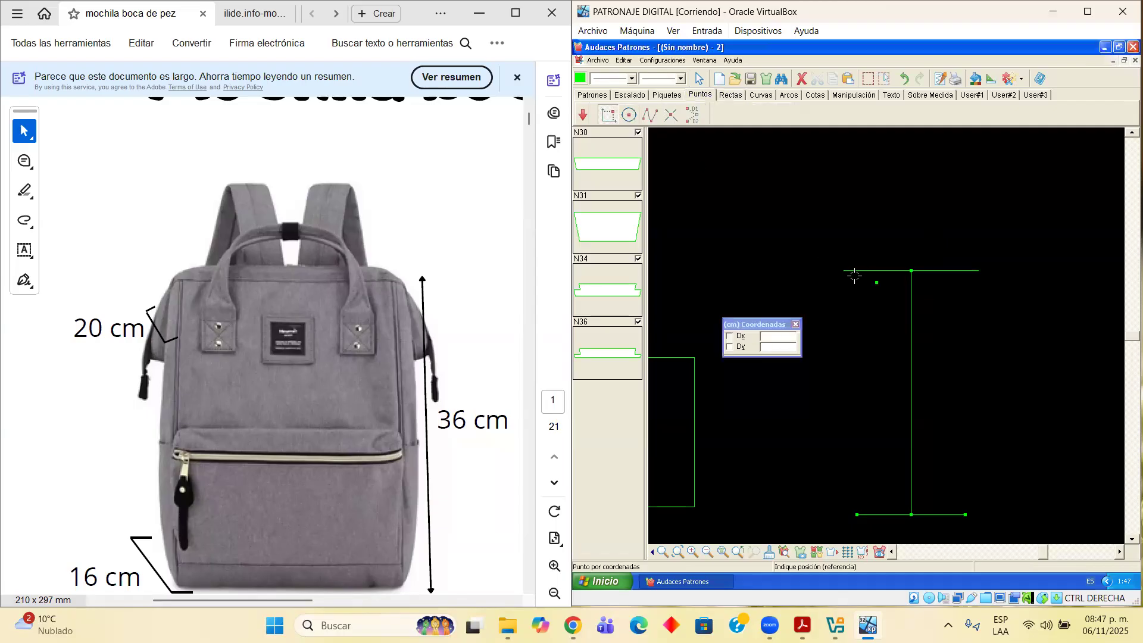
click(979, 271)
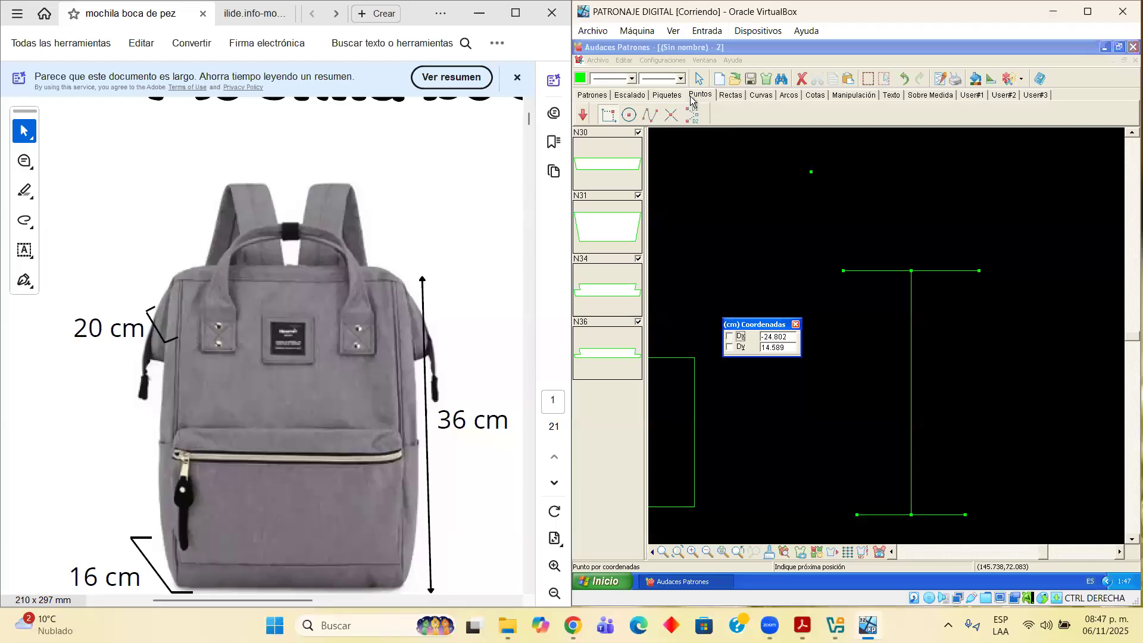
Start a straight line from the left end of the side piece's upper horizontal line
click(722, 95)
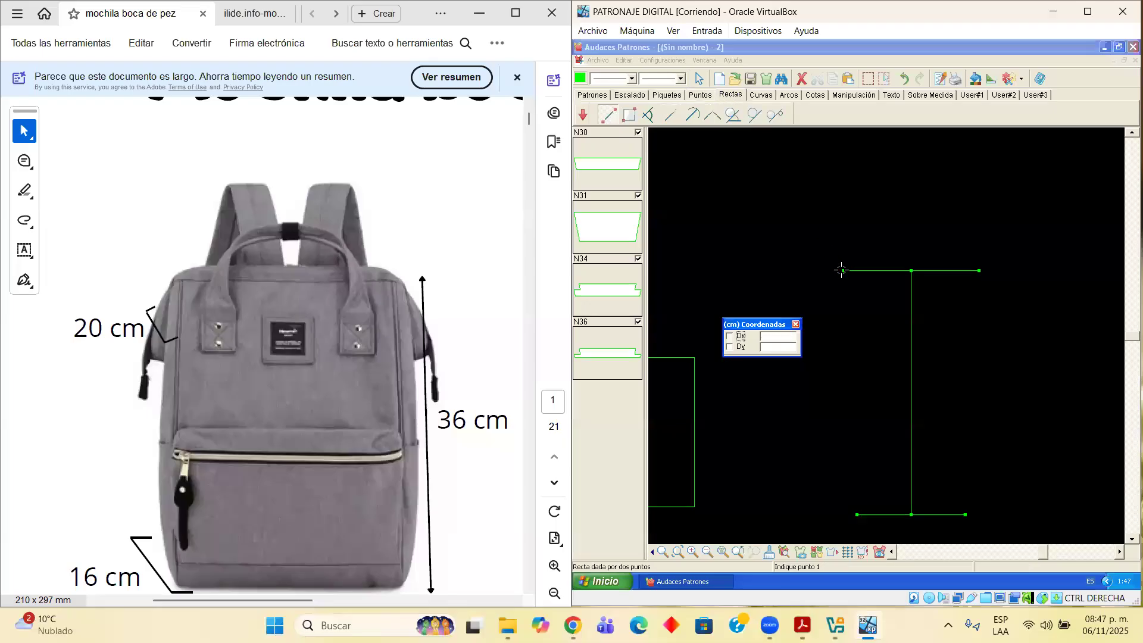
click(841, 270)
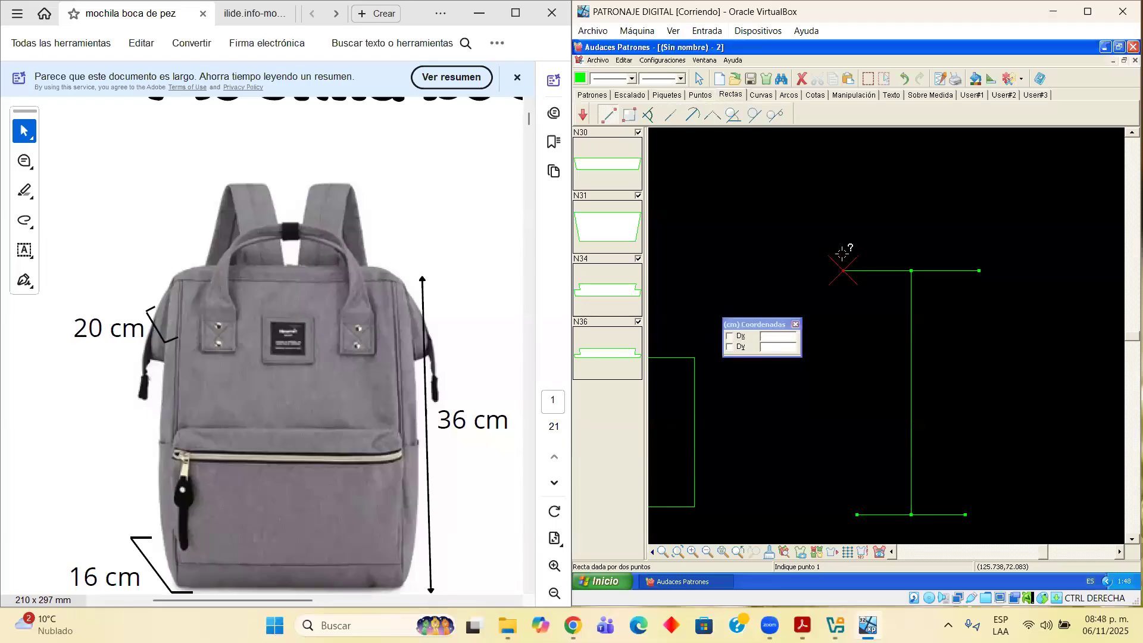
Draw the two slanted sides of the panel, joining the matching ends of the upper and lower horizontal lines
click(842, 253)
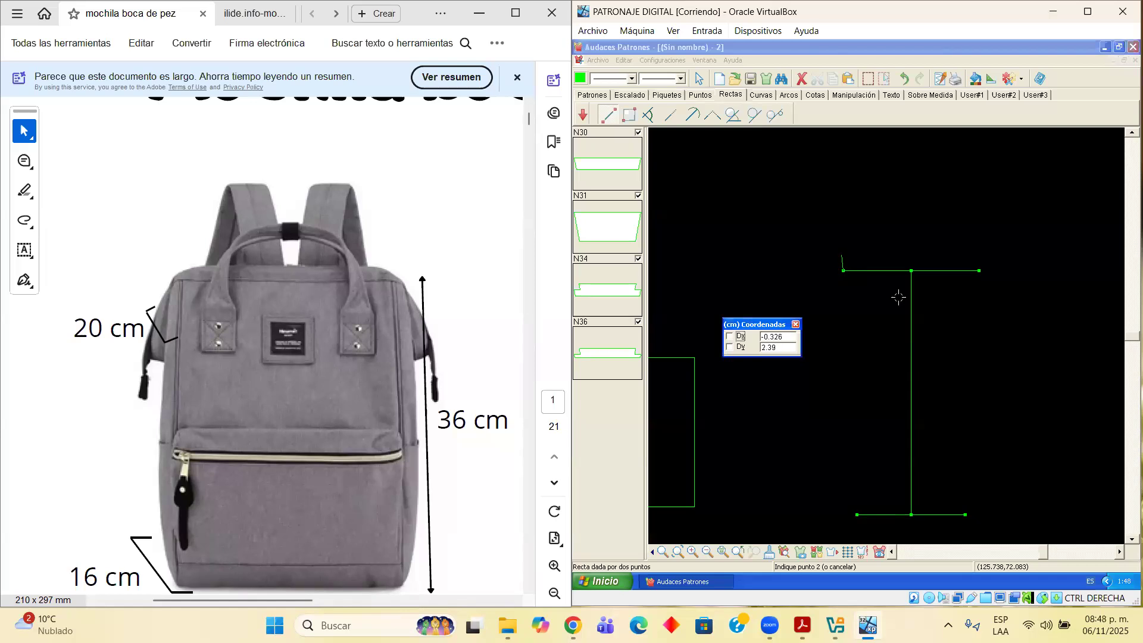
click(857, 519)
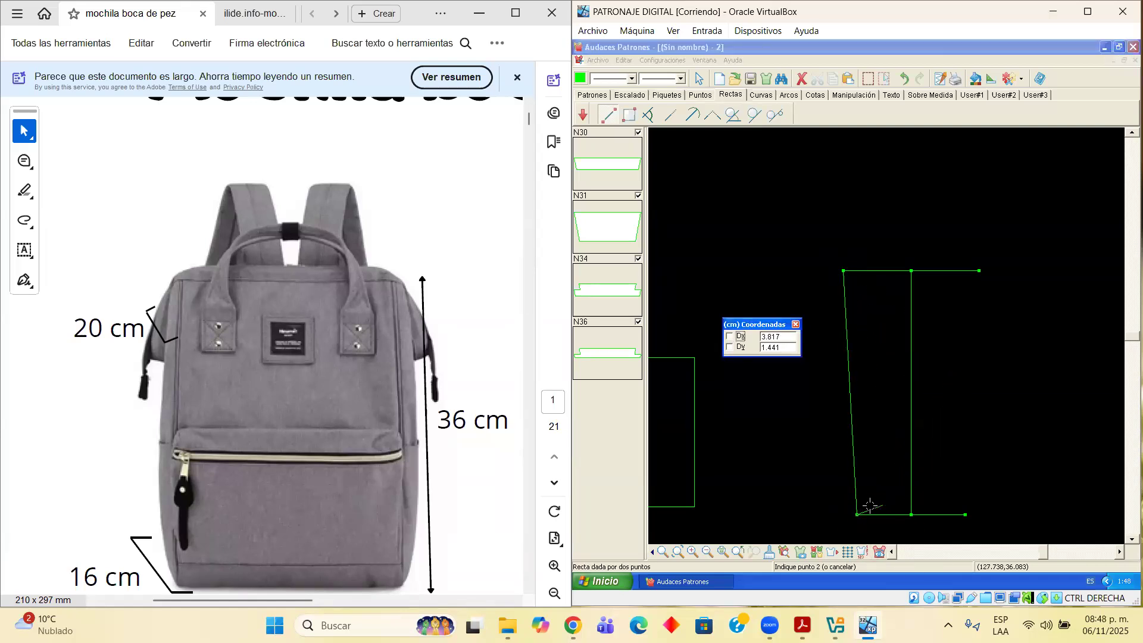
click(979, 271)
click(965, 513)
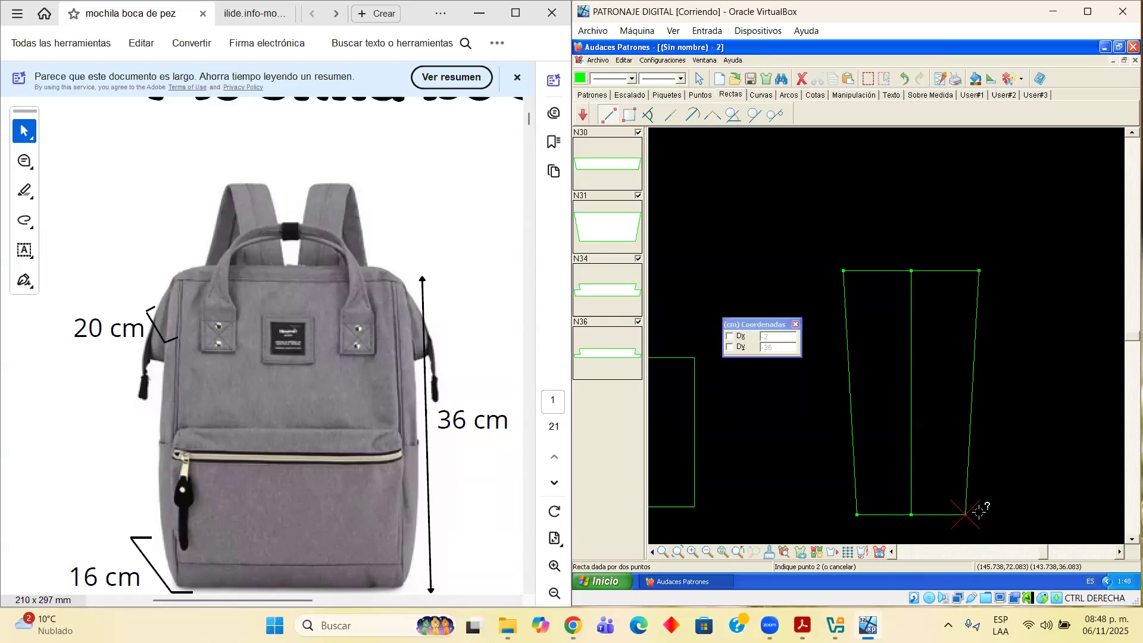
right_click(1030, 472)
drag(754, 321, 719, 313)
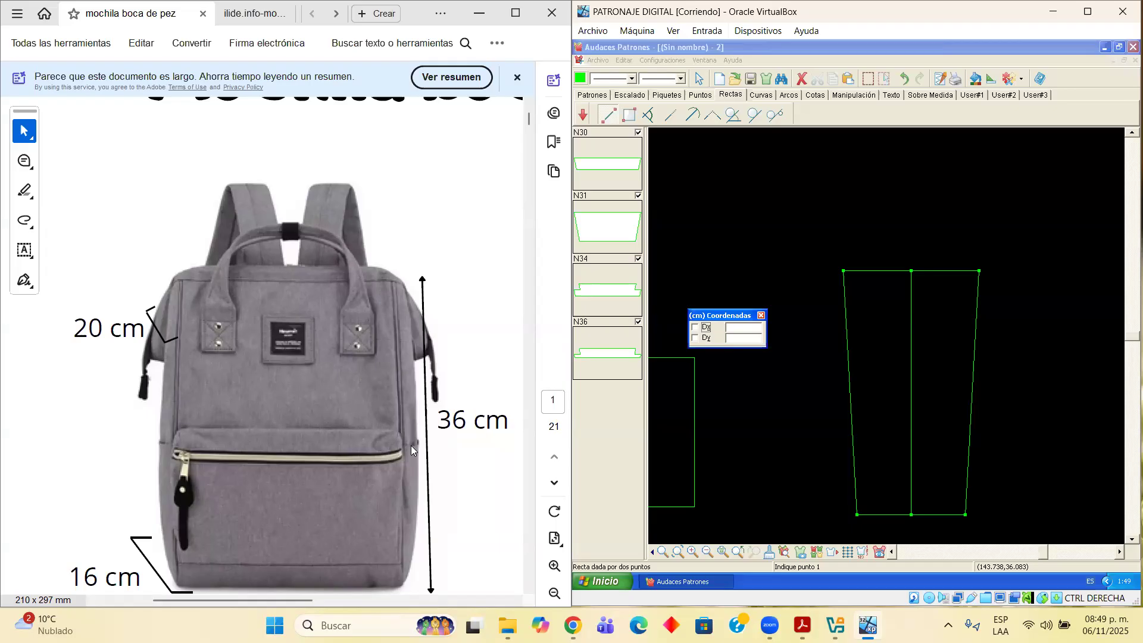
click(911, 503)
click(708, 351)
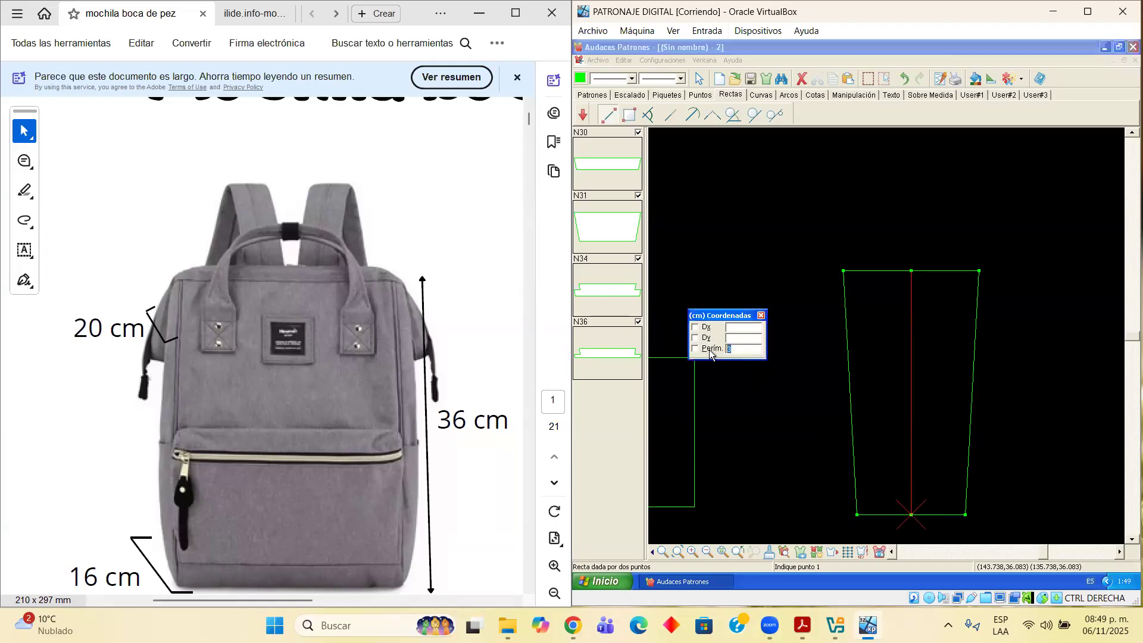
text(16)
click(911, 405)
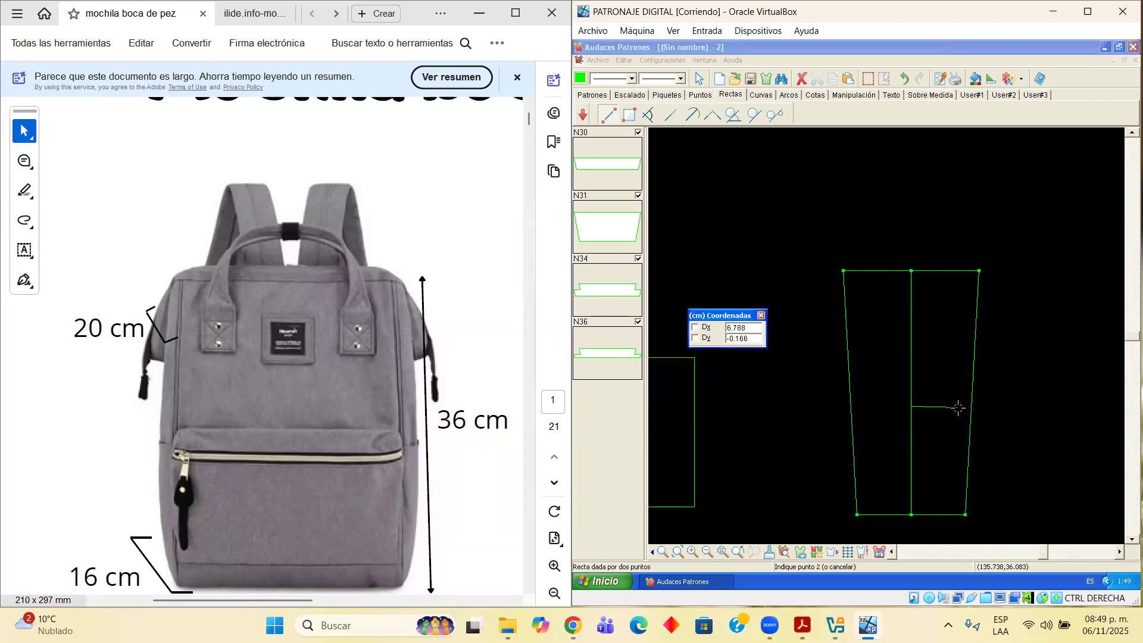
key(Escape)
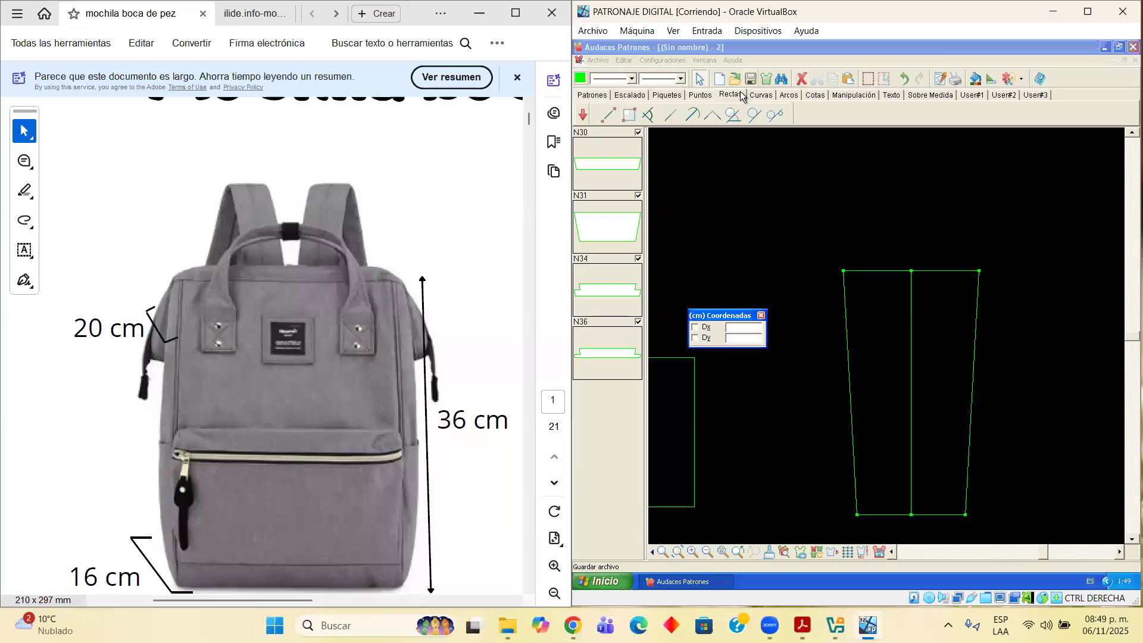
Place a point on the panel's vertical centre line, 16 cm along it from its lower end
click(706, 96)
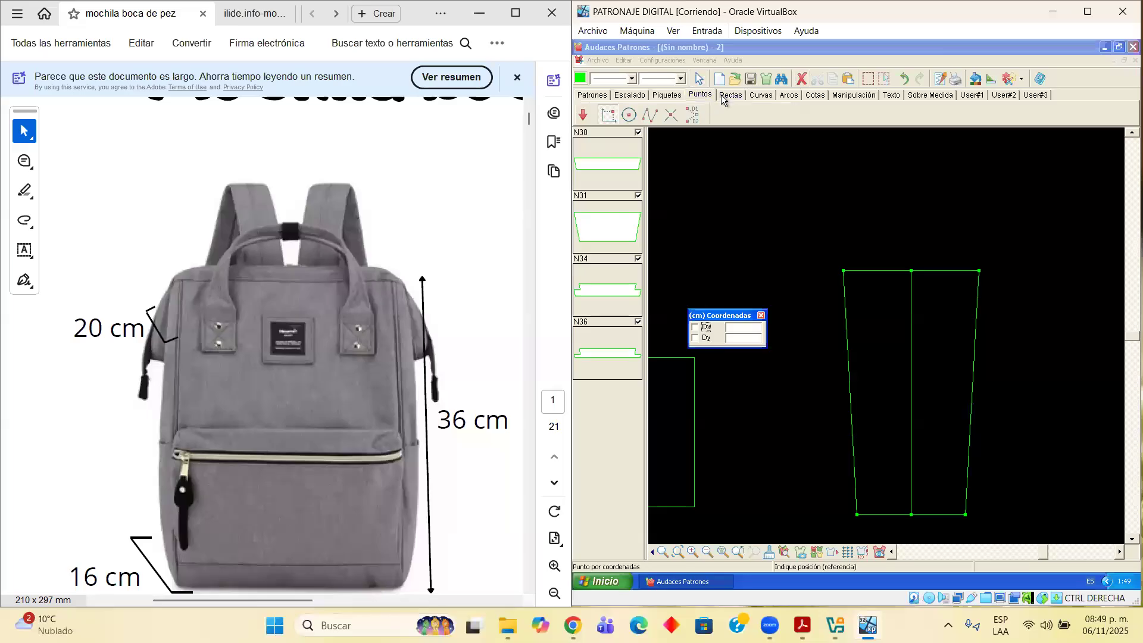
click(608, 115)
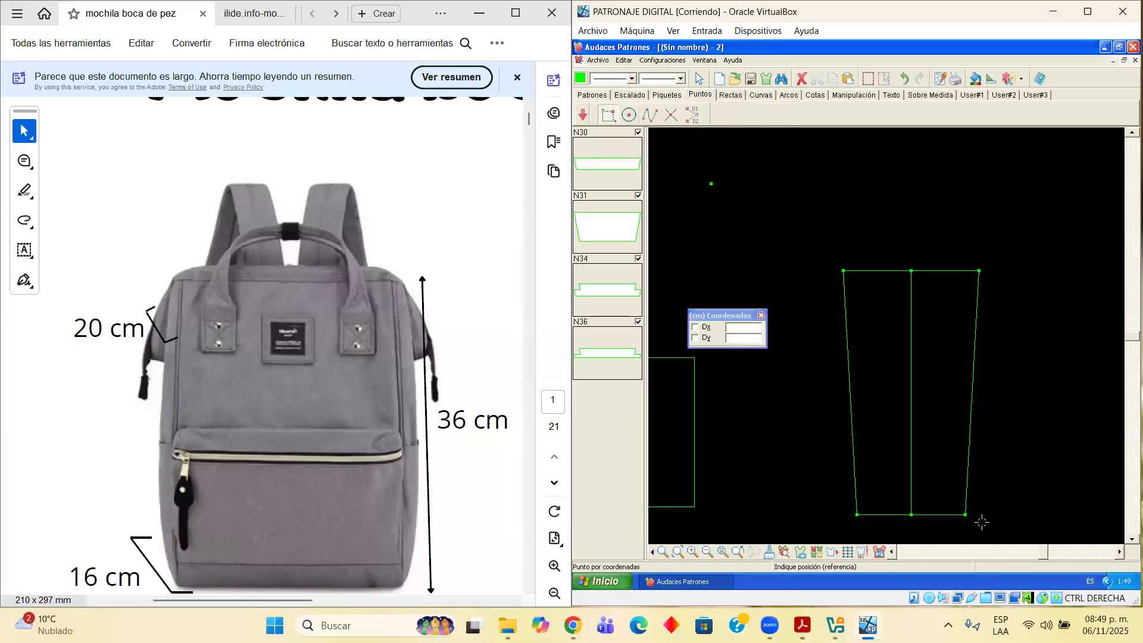
click(911, 505)
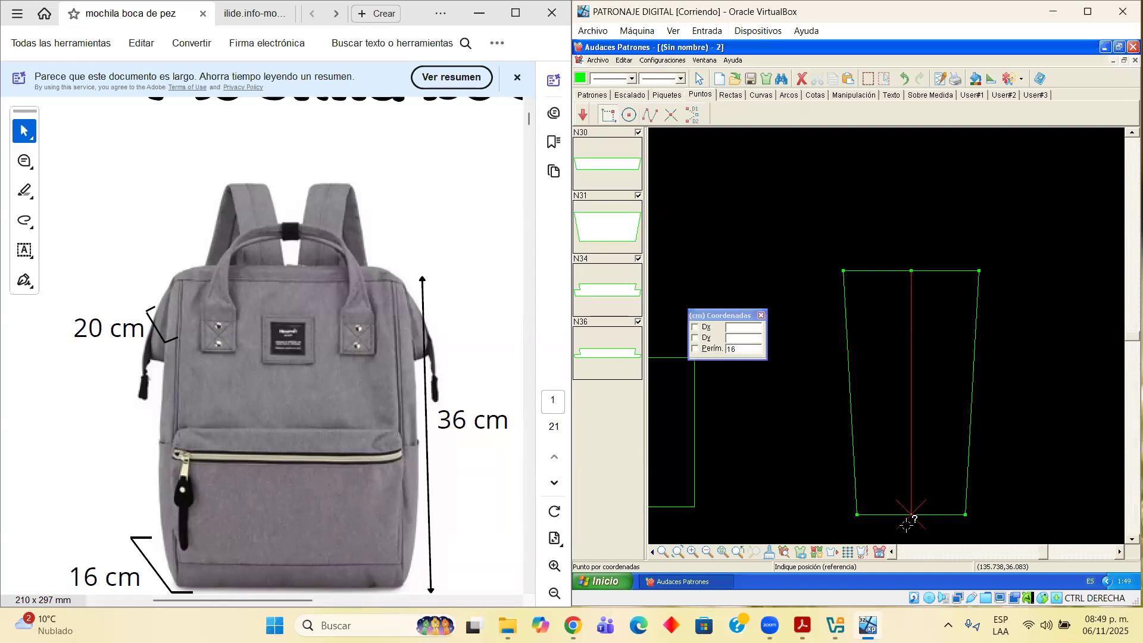
click(711, 352)
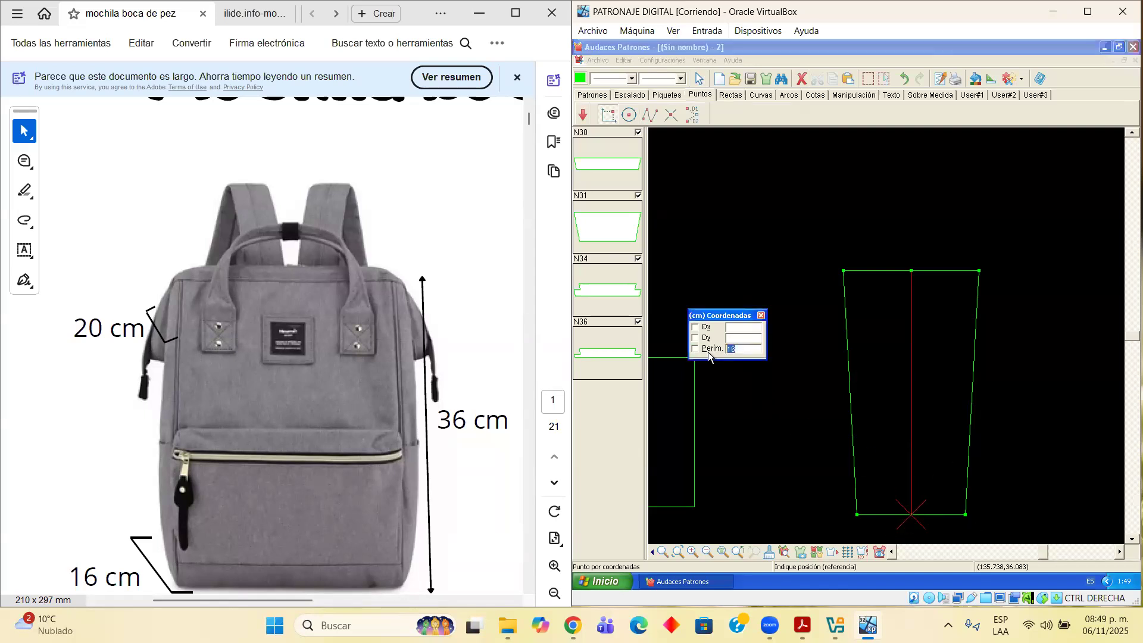
text(16)
click(912, 402)
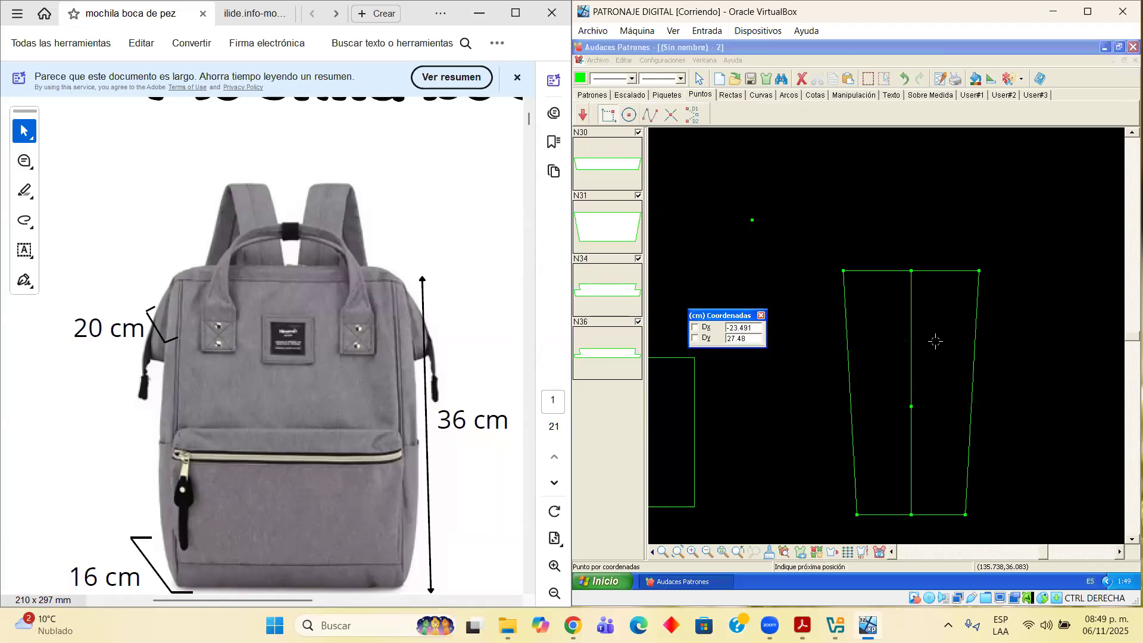
click(730, 95)
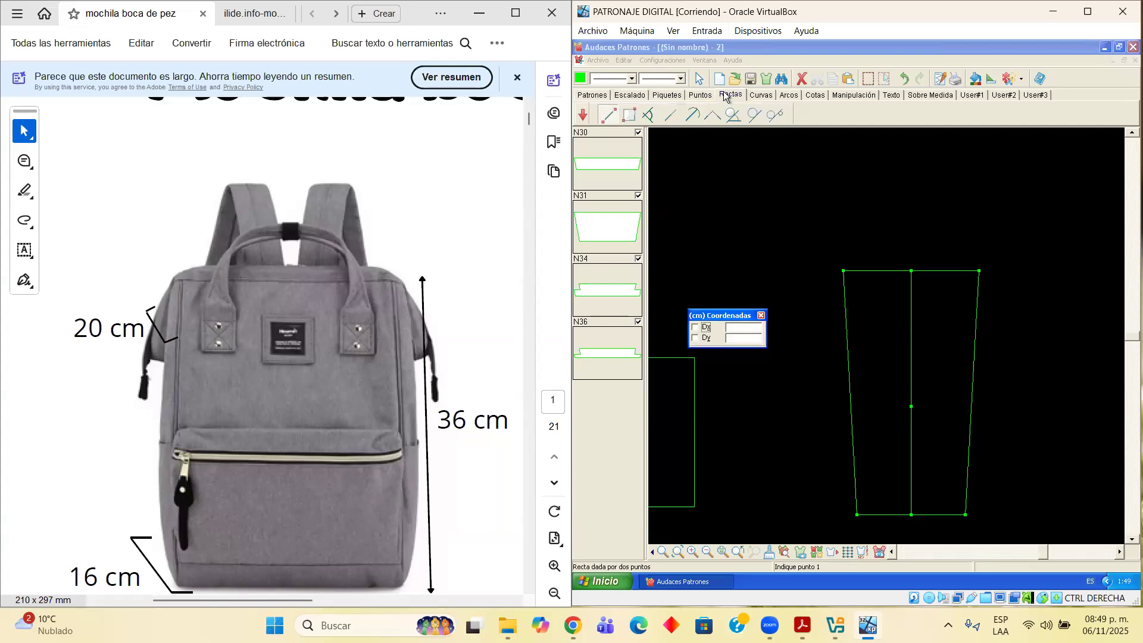
click(604, 117)
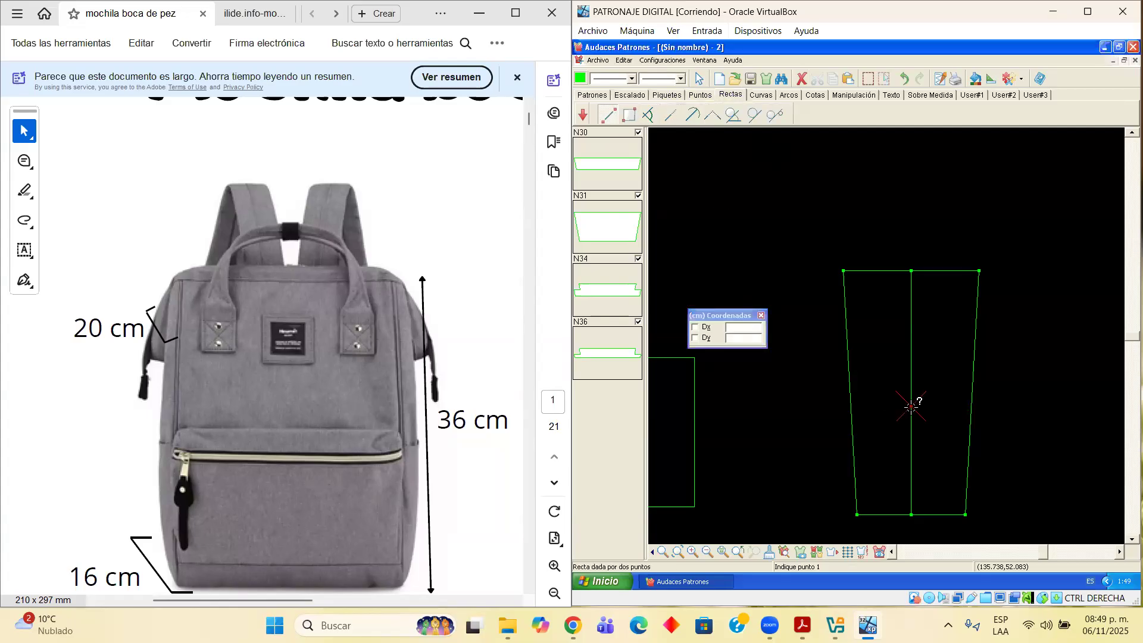
click(738, 331)
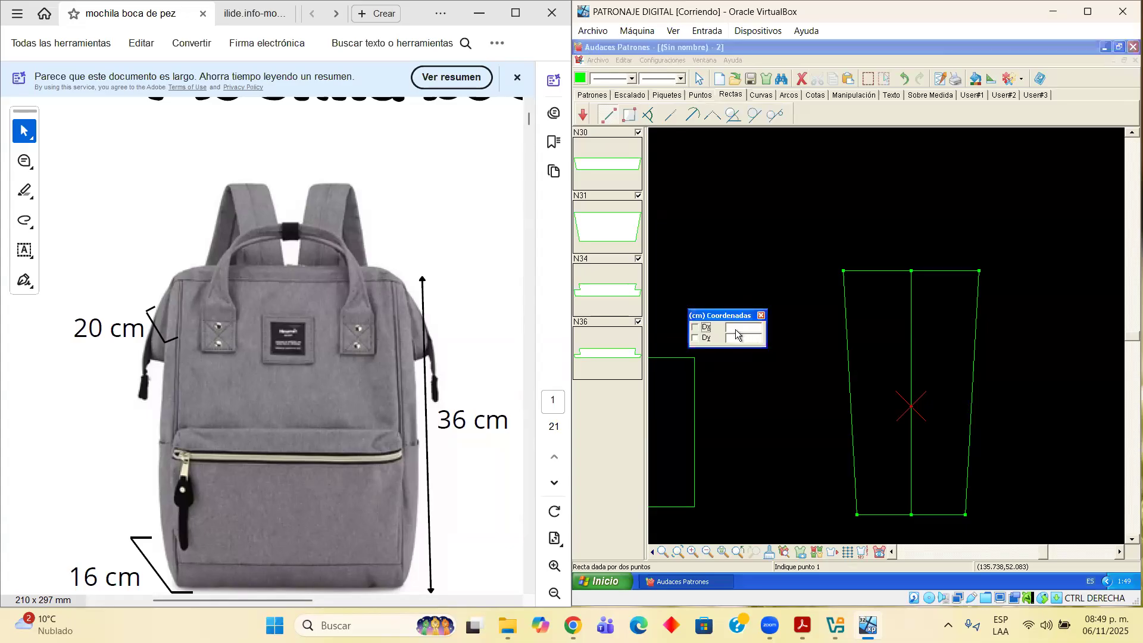
click(738, 336)
click(709, 95)
click(724, 96)
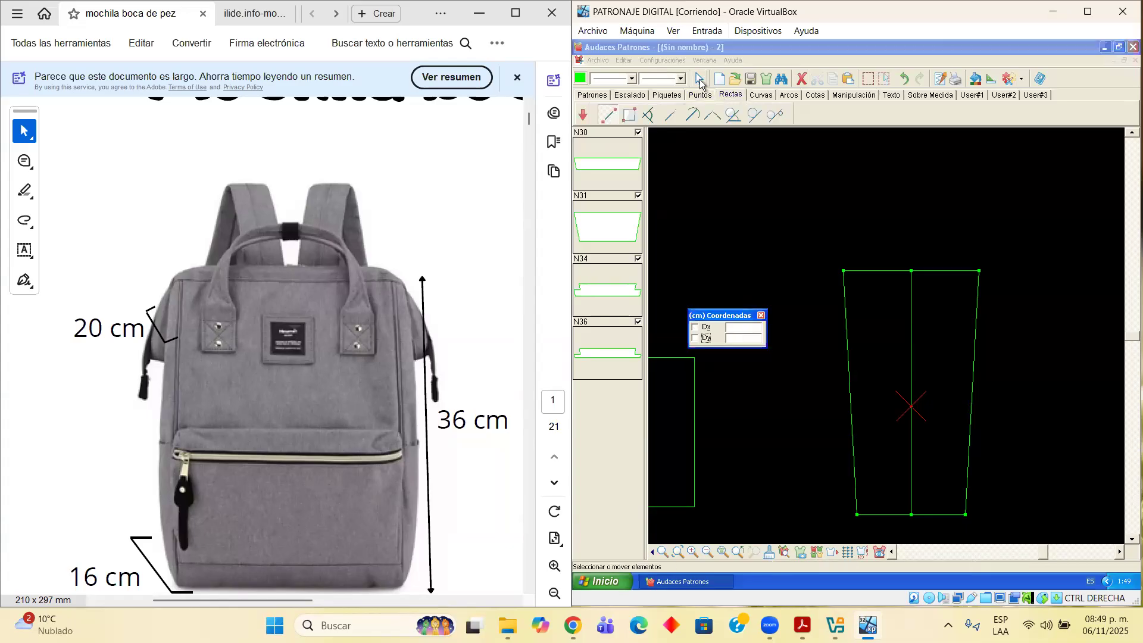
click(608, 115)
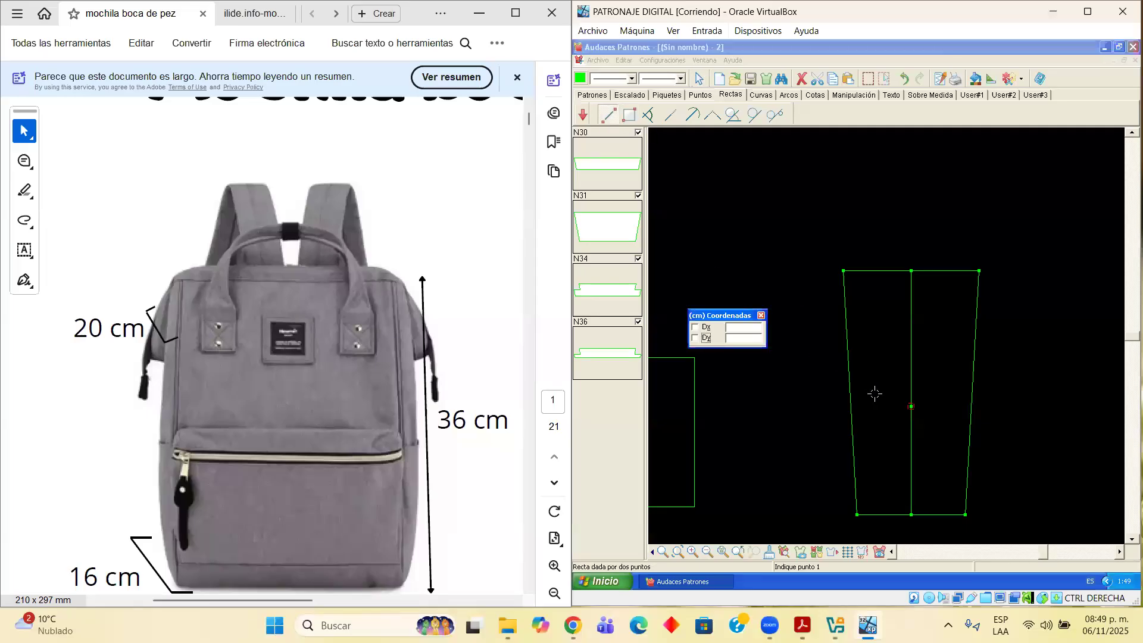
click(910, 406)
click(704, 338)
text(0)
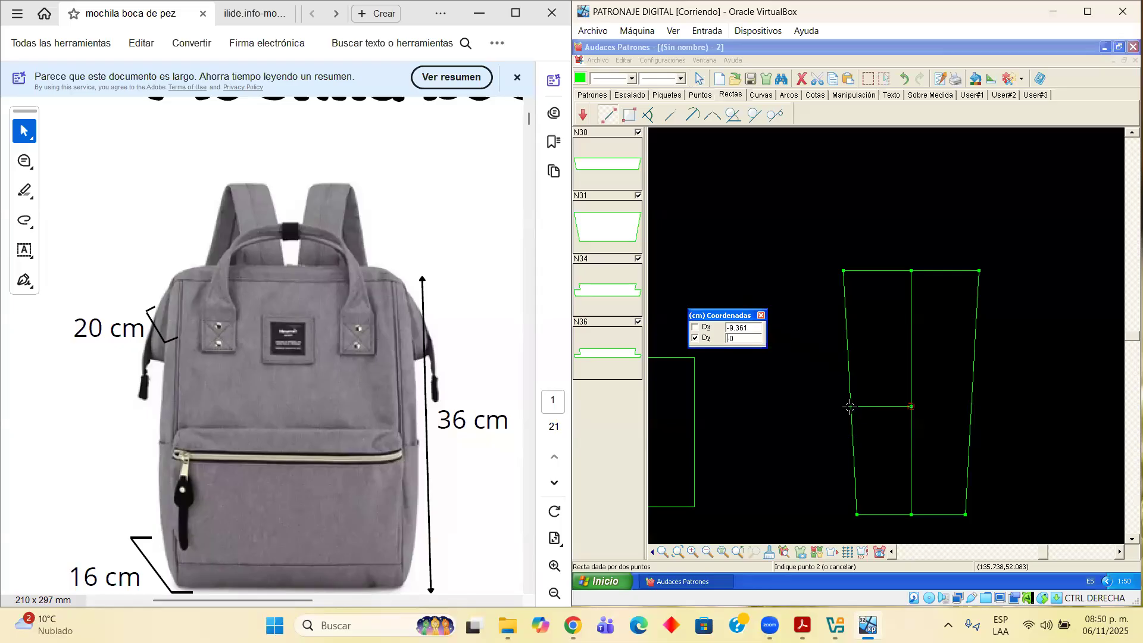
scroll(849, 407, up, 5)
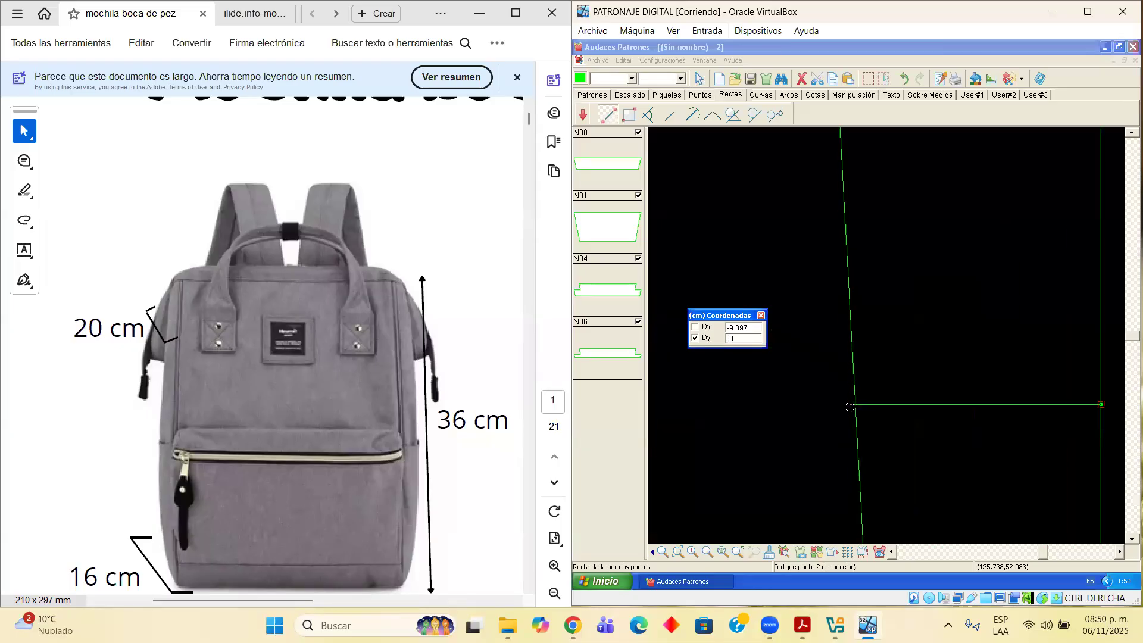
scroll(849, 406, up, 2)
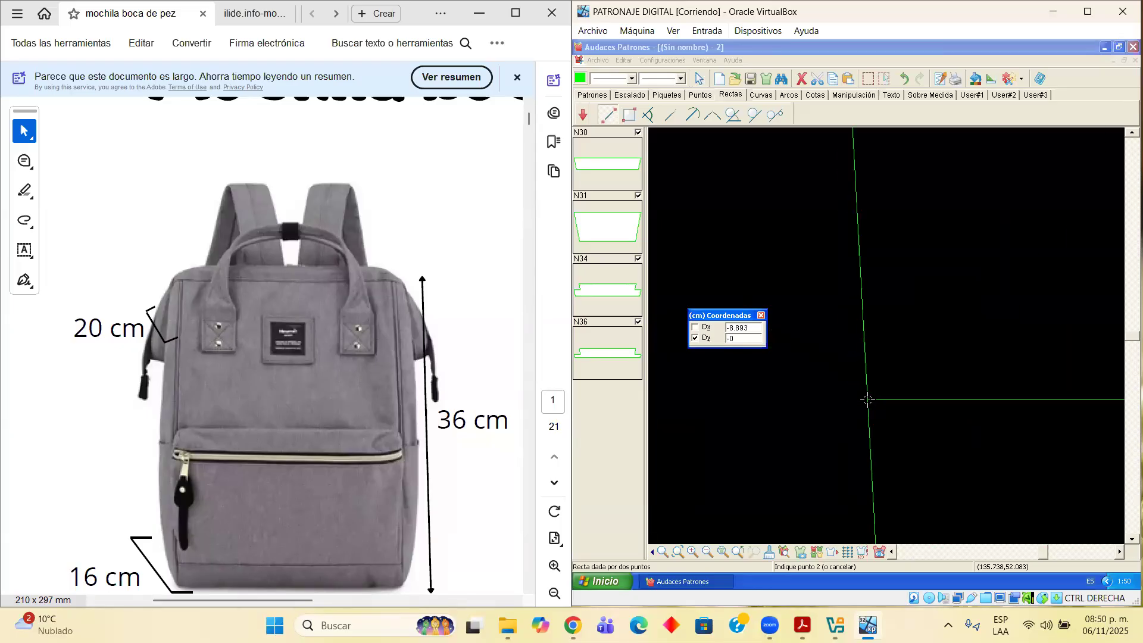
click(866, 400)
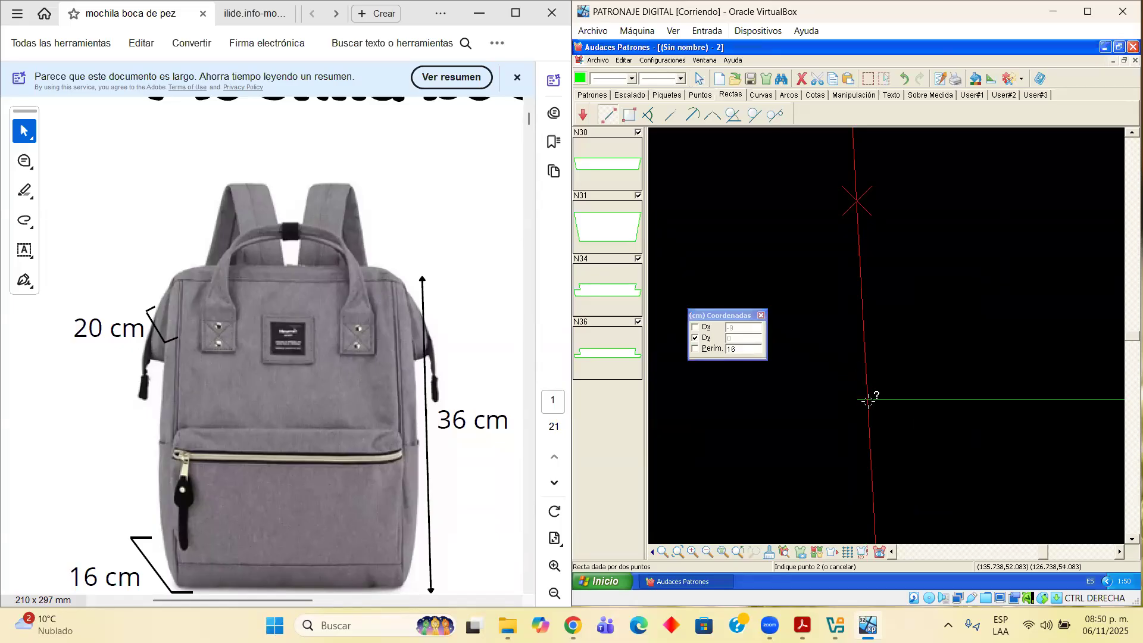
key(Escape)
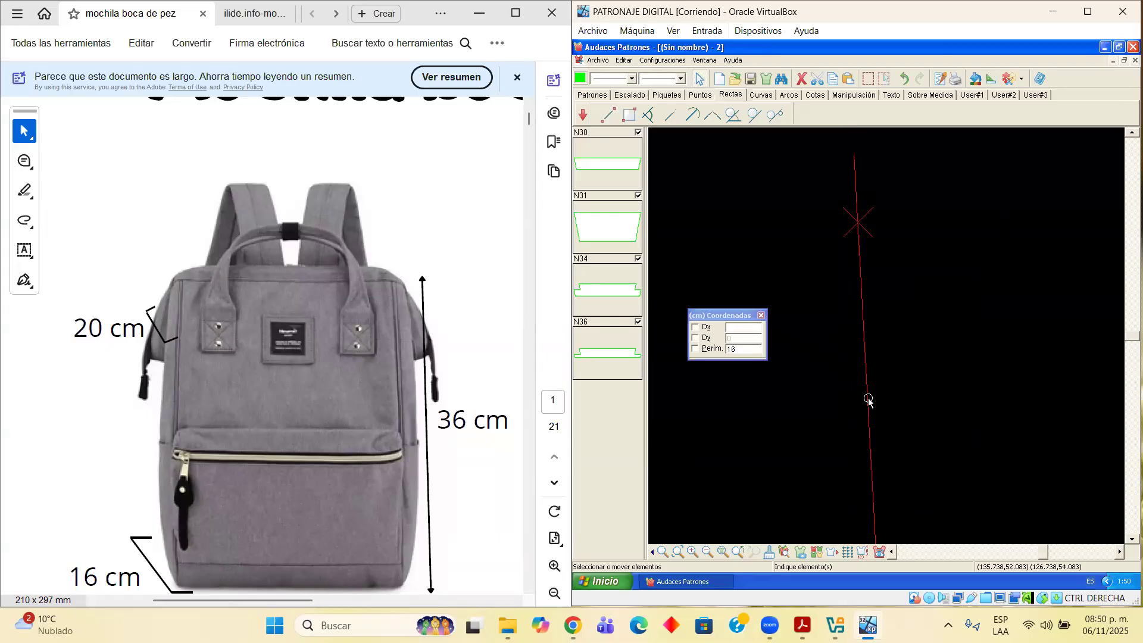
scroll(872, 420, down, 5)
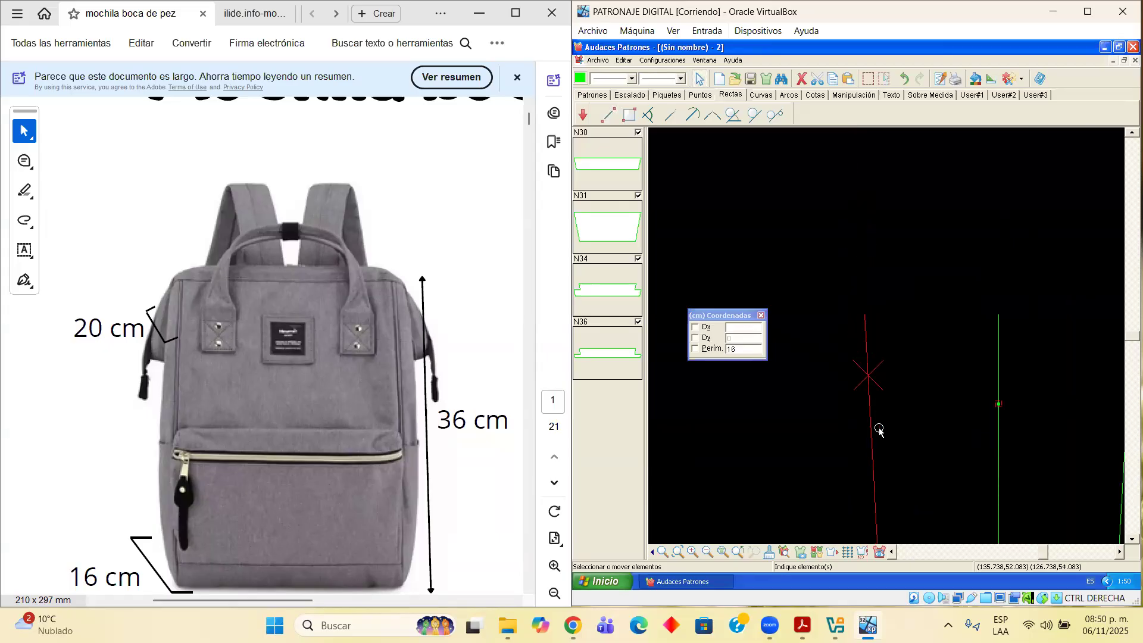
click(701, 80)
click(848, 413)
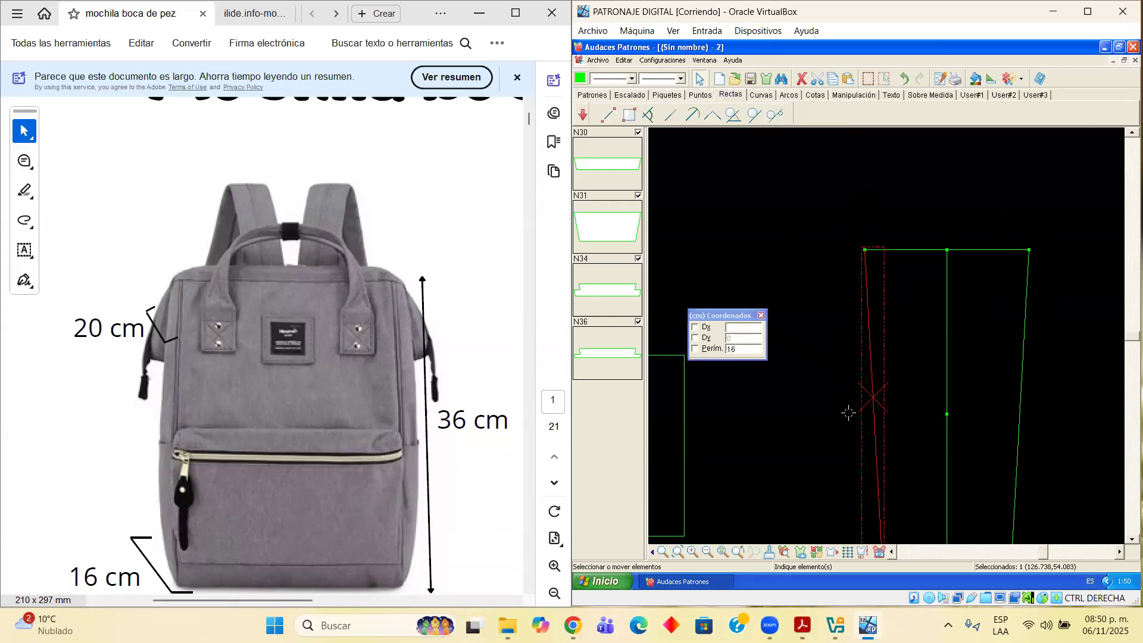
key(Escape)
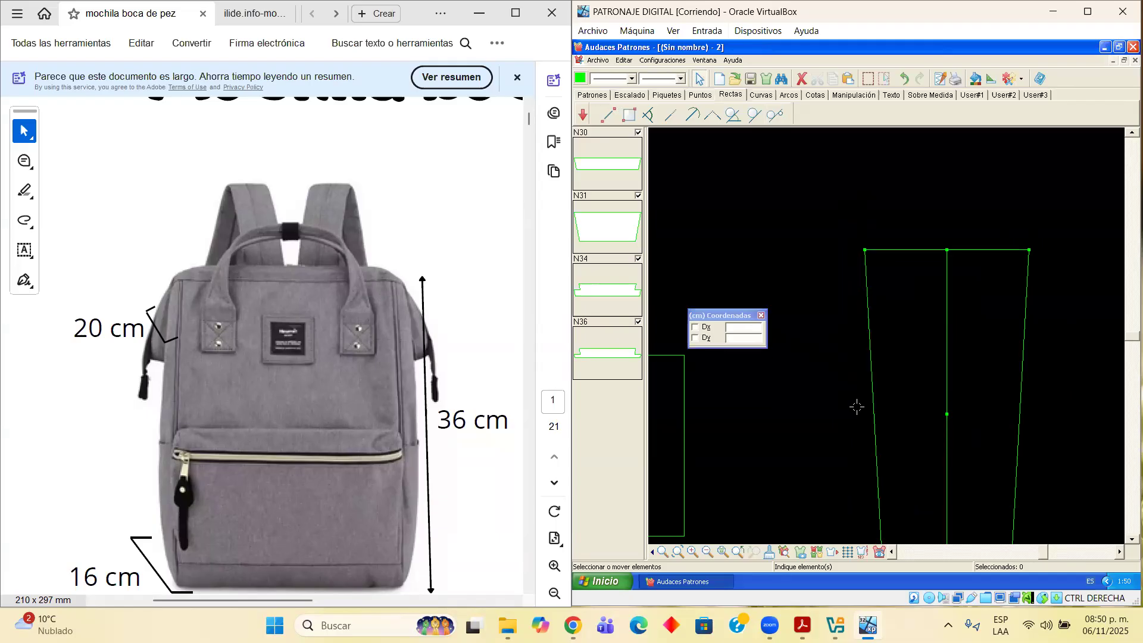
Draw a two-point line from the new centre-line point to beyond the left slanted side, with Dy set to 0
click(608, 114)
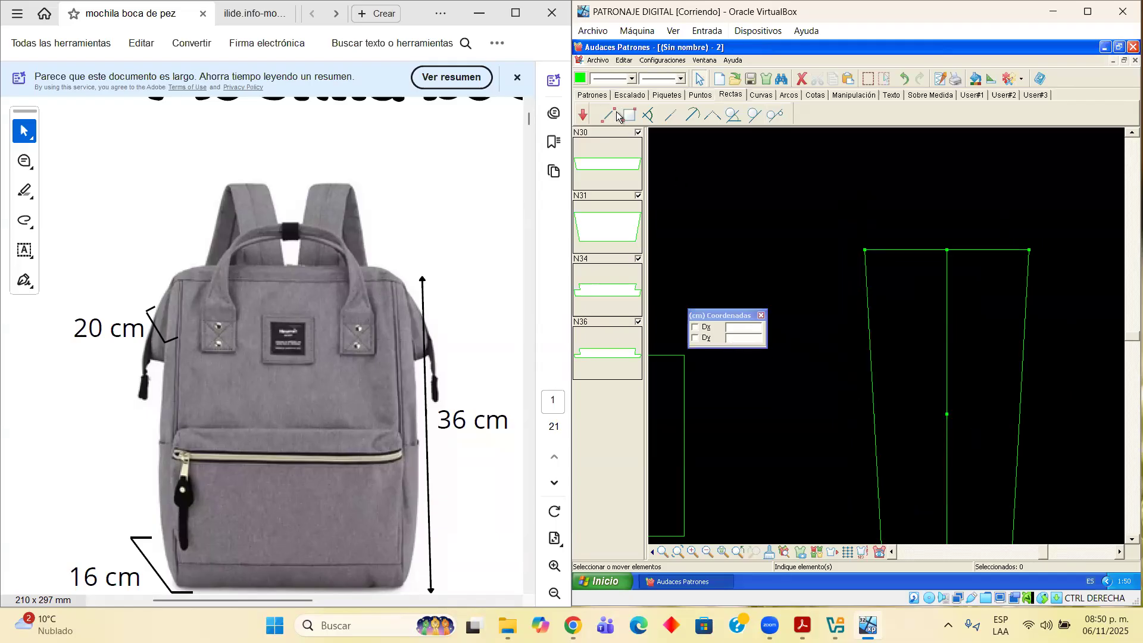
click(947, 414)
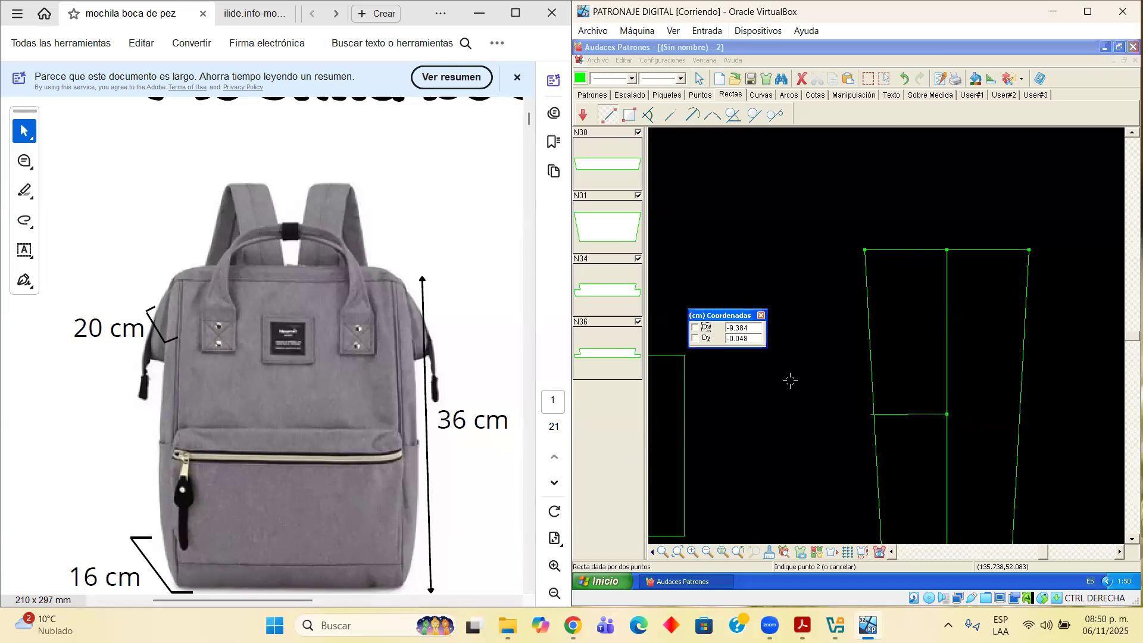
key(BackSpace)
key(BackSpace)
key(BackSpace)
key(BackSpace)
key(BackSpace)
text(0)
click(838, 445)
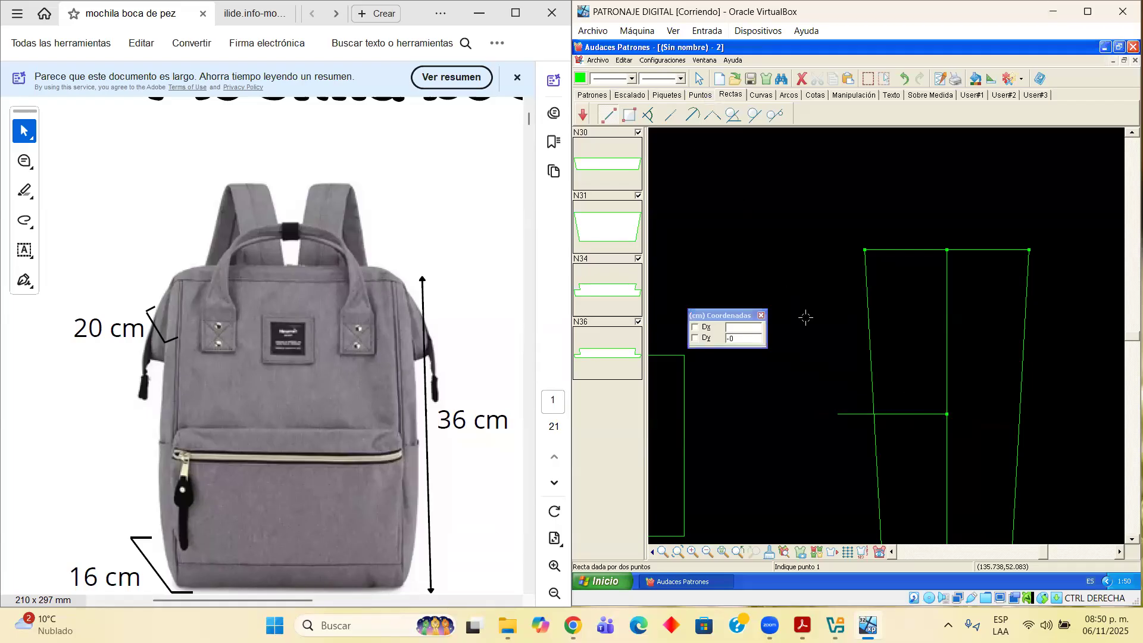
Draw a two-point line from the same centre-line point to beyond the right slanted side, with Dy set to 0
click(700, 95)
click(609, 115)
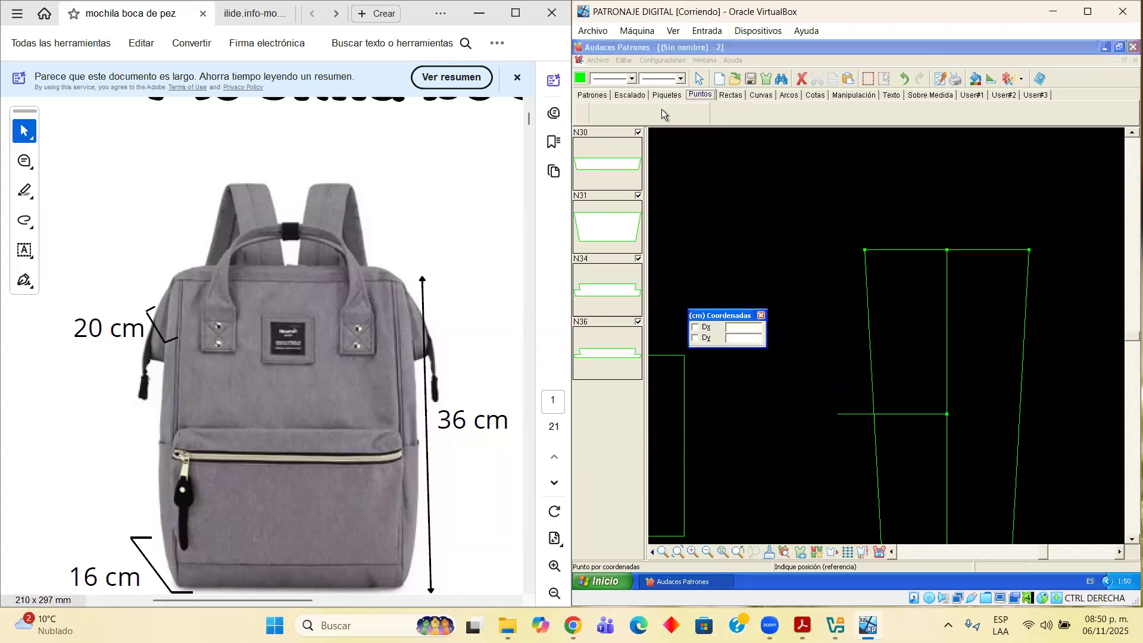
click(730, 94)
click(608, 115)
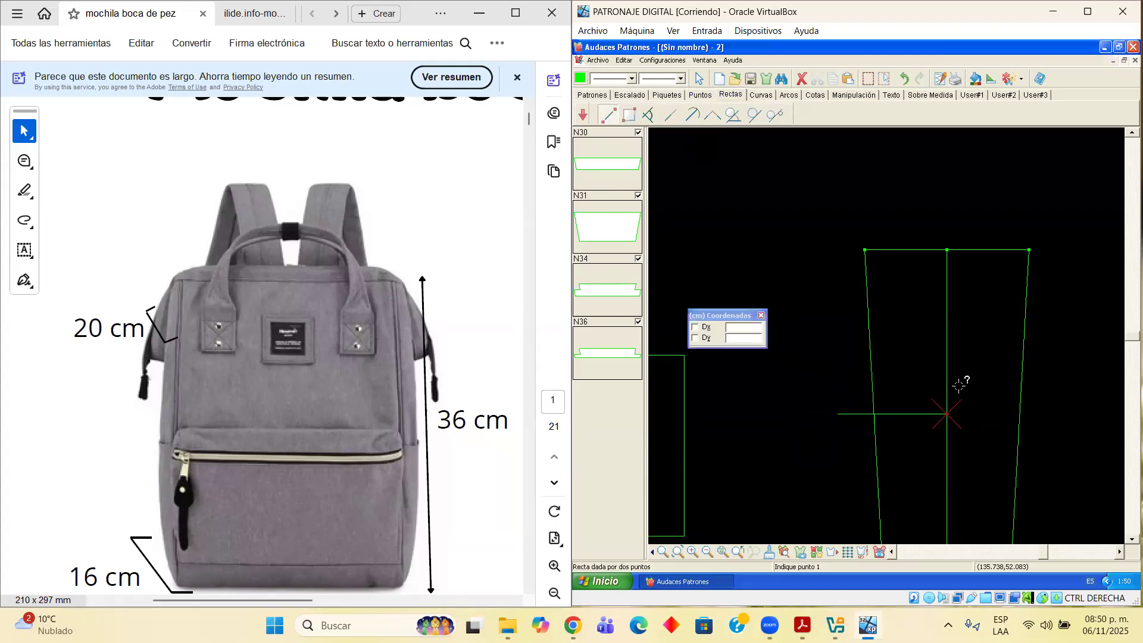
click(951, 414)
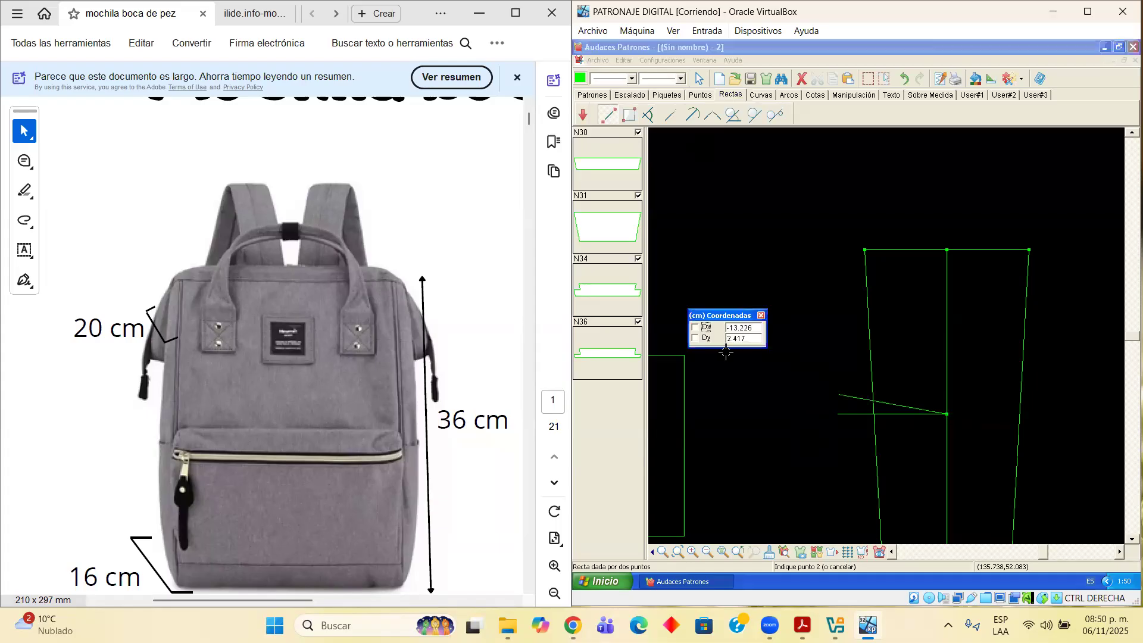
click(752, 338)
text(0)
key(Return)
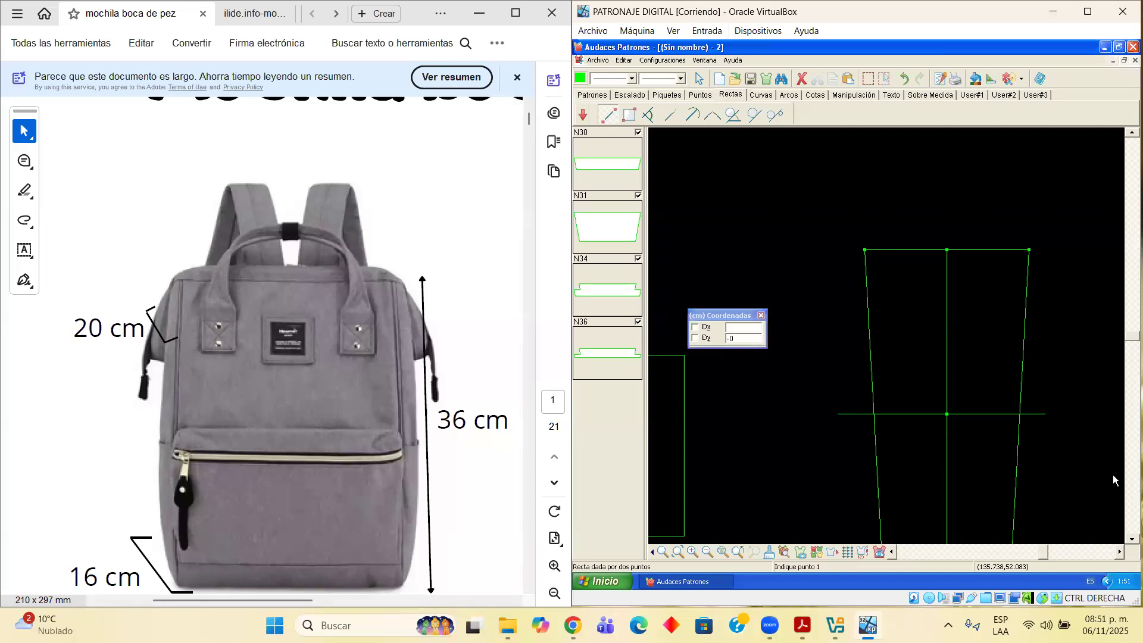
Create a pattern piece from the four sides of the plain rectangle and place it below that rectangle
click(1131, 539)
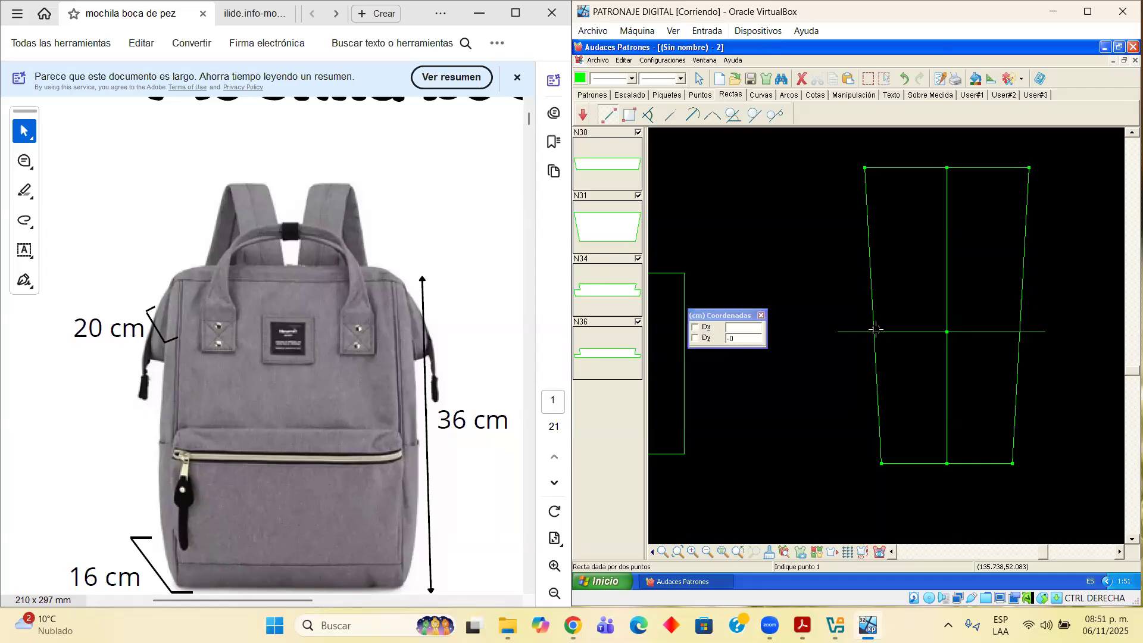
scroll(876, 330, down, 5)
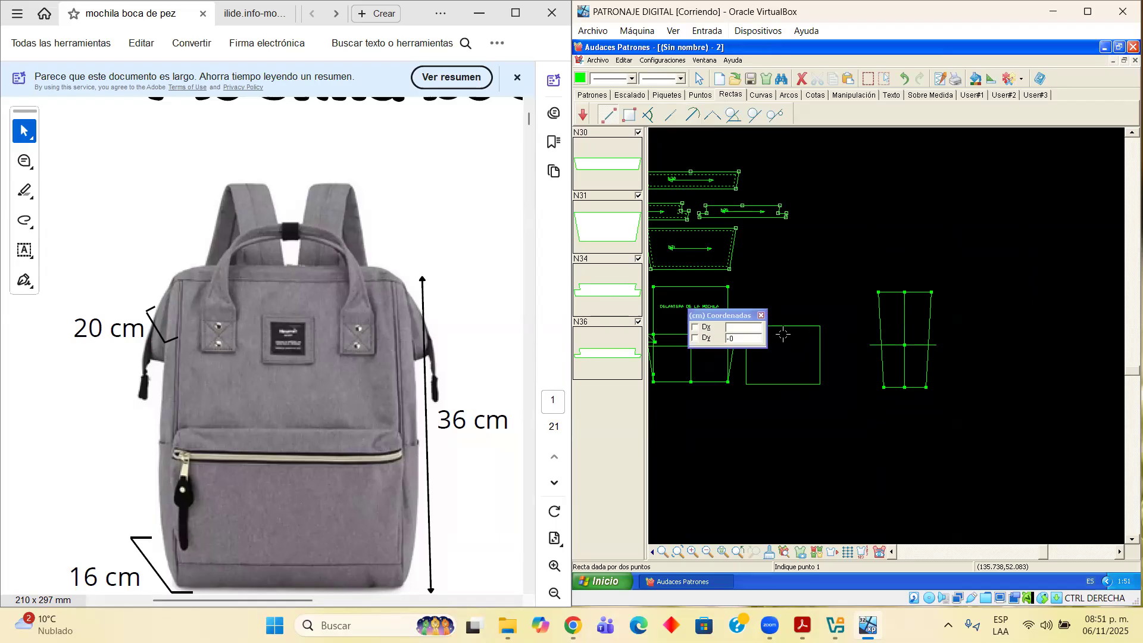
click(592, 96)
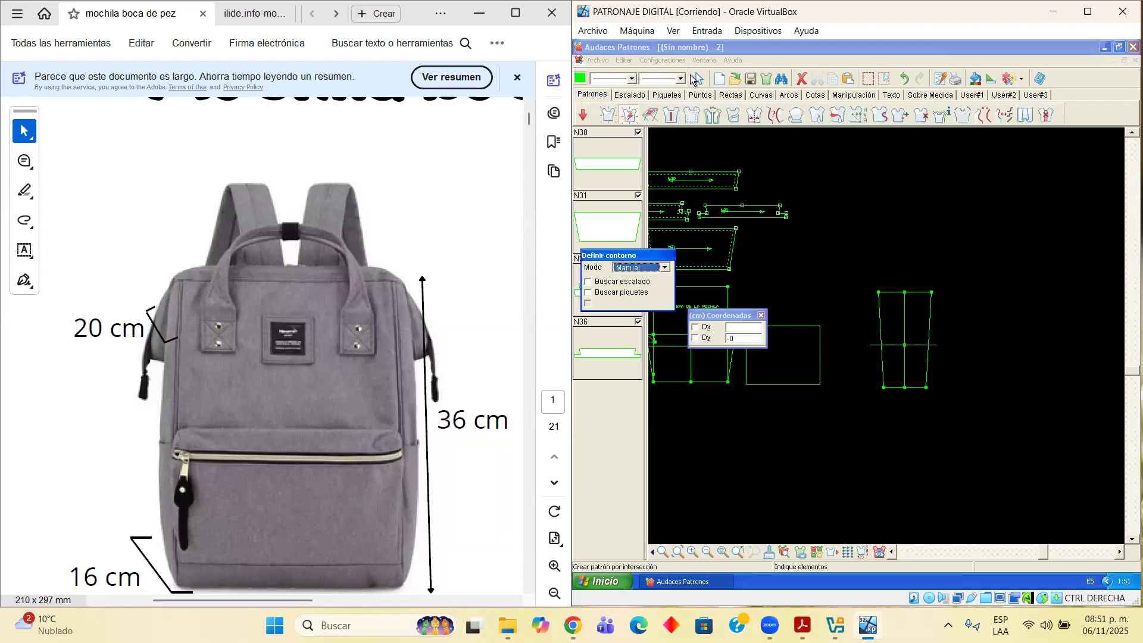
drag(733, 317, 1025, 431)
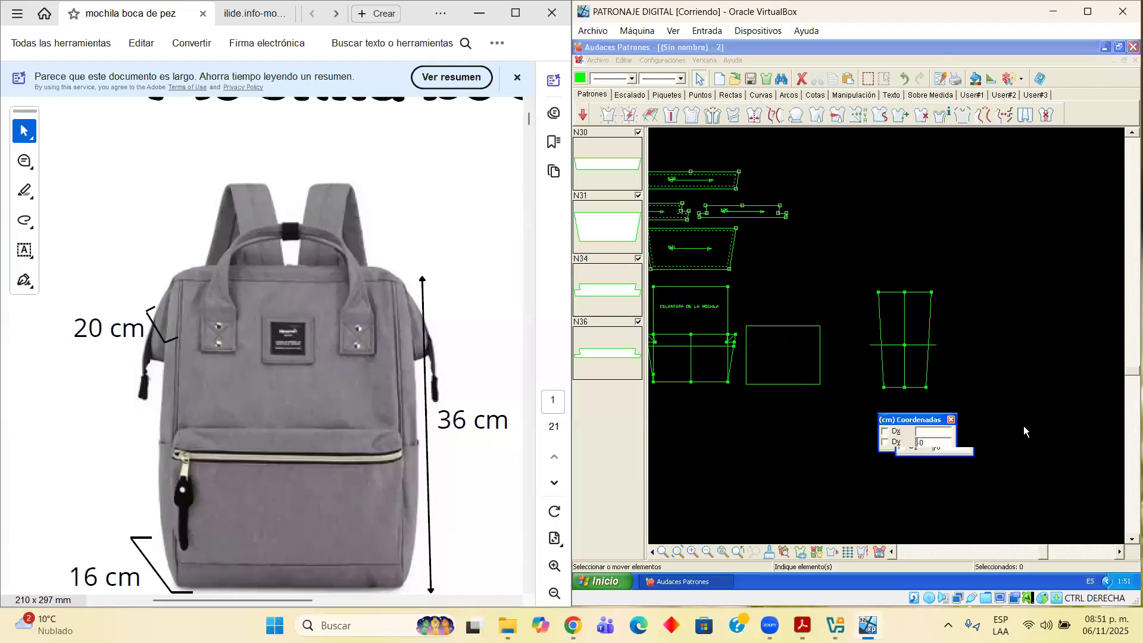
click(781, 327)
click(628, 115)
click(781, 326)
click(819, 347)
click(747, 361)
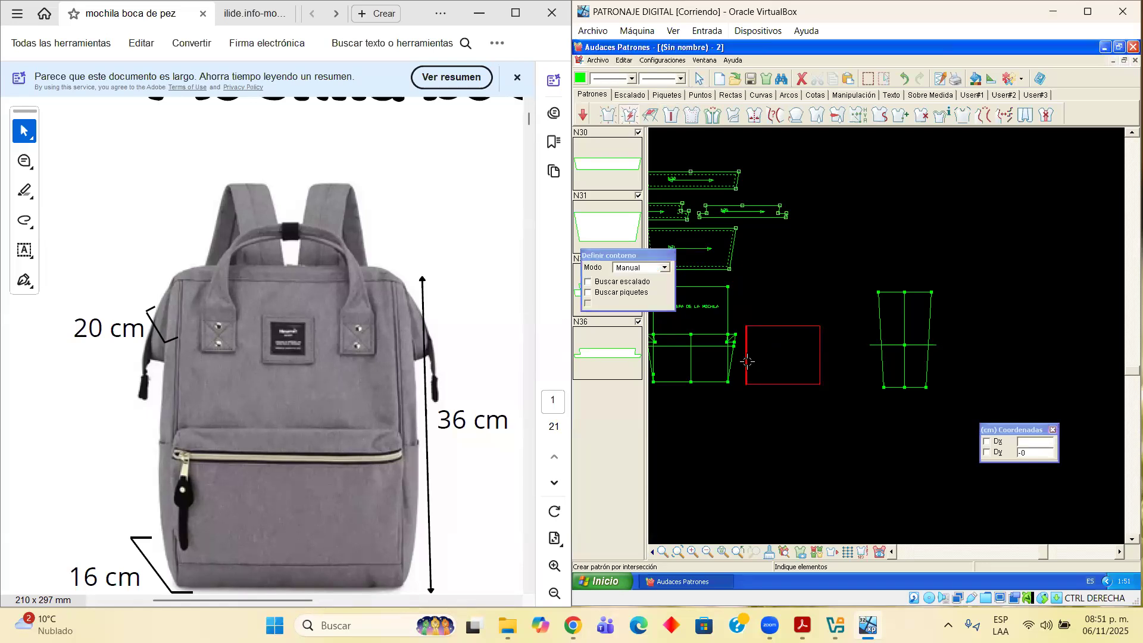
right_click(736, 323)
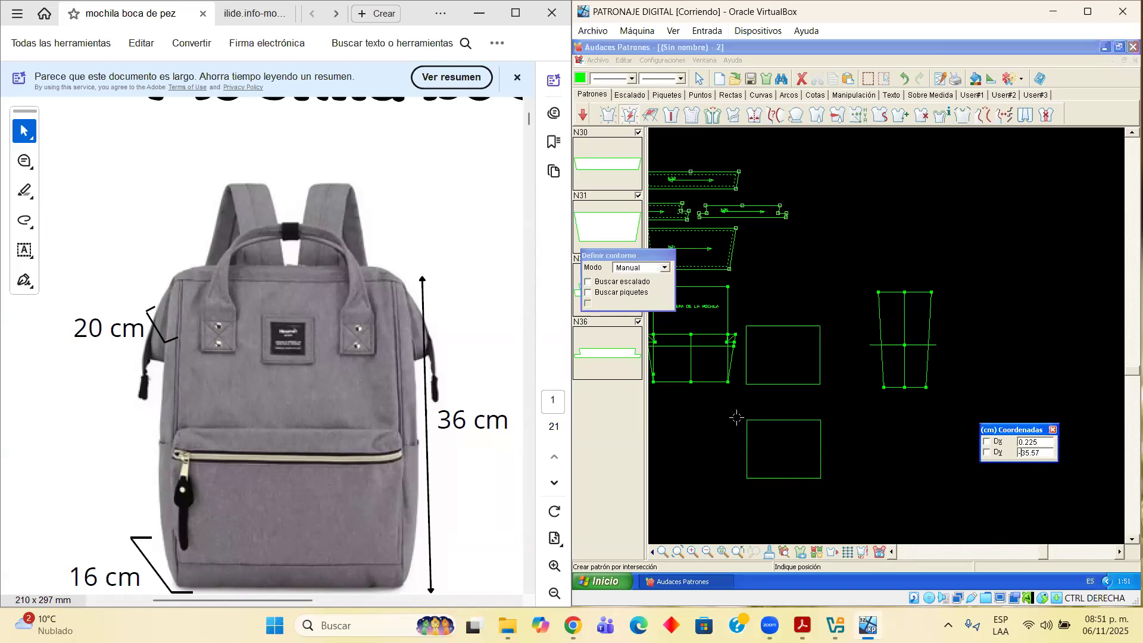
click(737, 419)
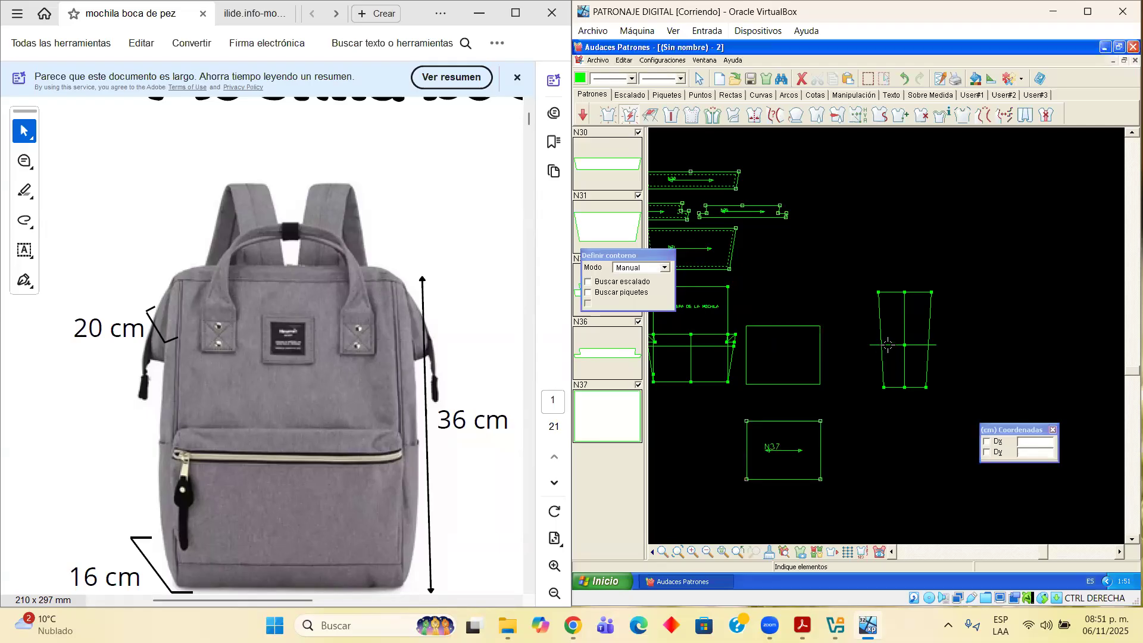
Create a pattern piece from the side panel's lower section, bounded by the 16 cm dividing line, and place it below the panel
click(927, 366)
click(907, 386)
click(882, 374)
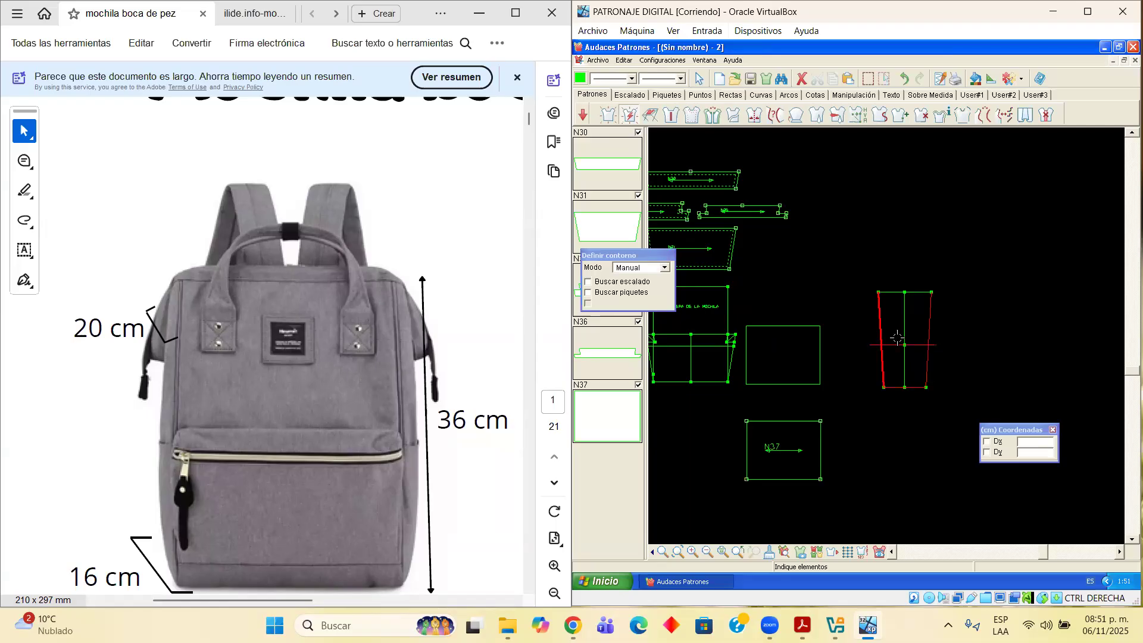
right_click(864, 353)
click(842, 443)
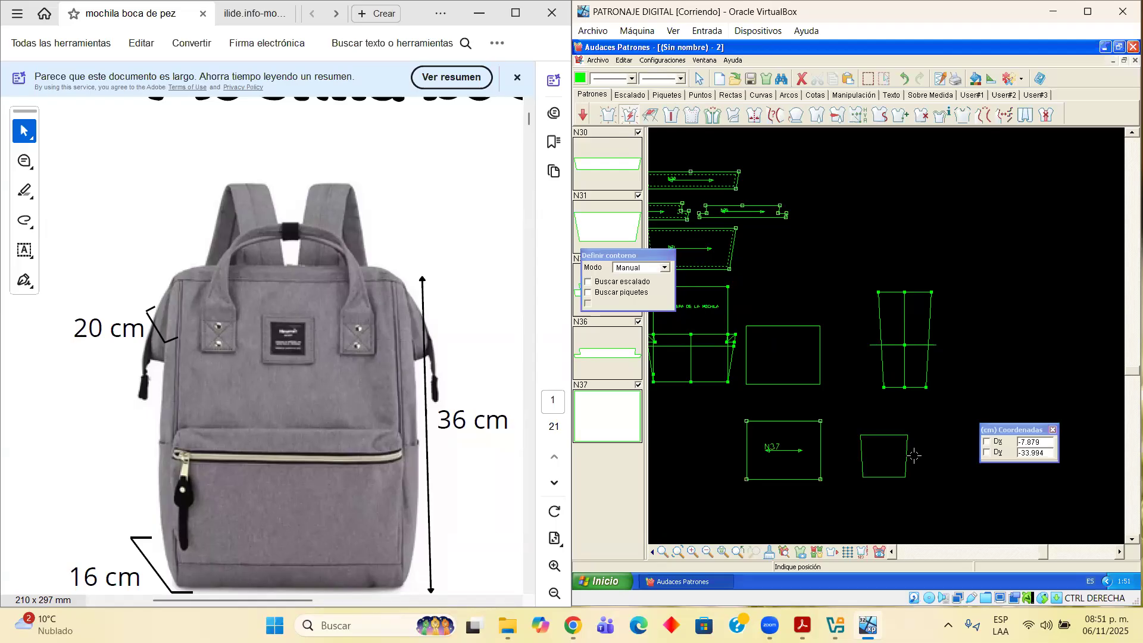
click(914, 455)
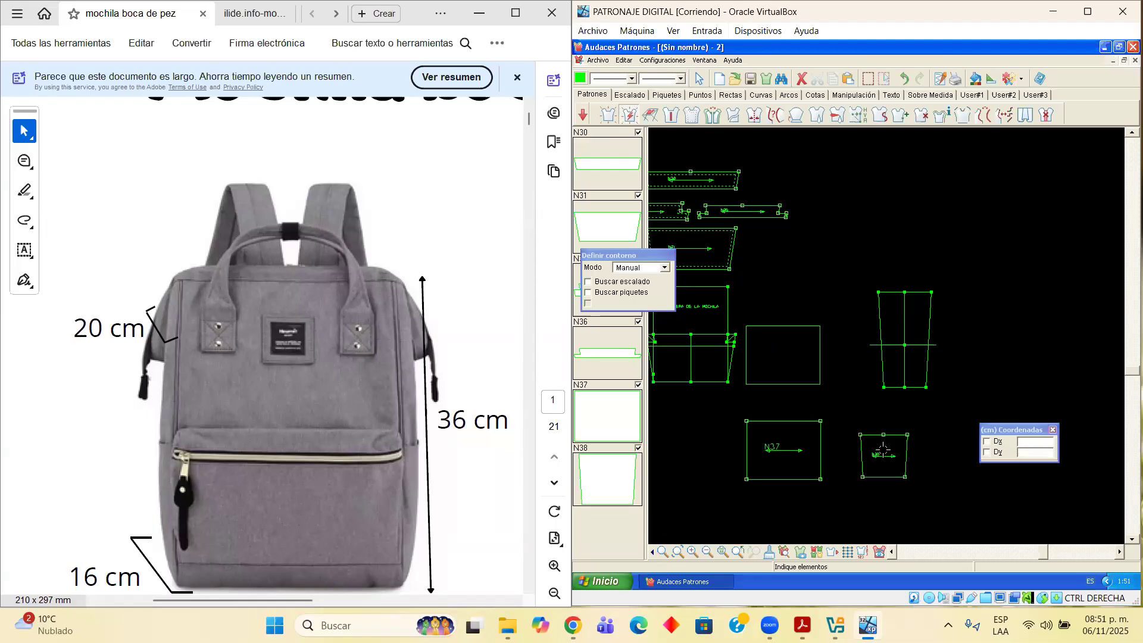
Add a 1 cm seam allowance around the whole rectangular piece and the whole tapered lower side piece, keeping the base
drag(993, 432, 997, 329)
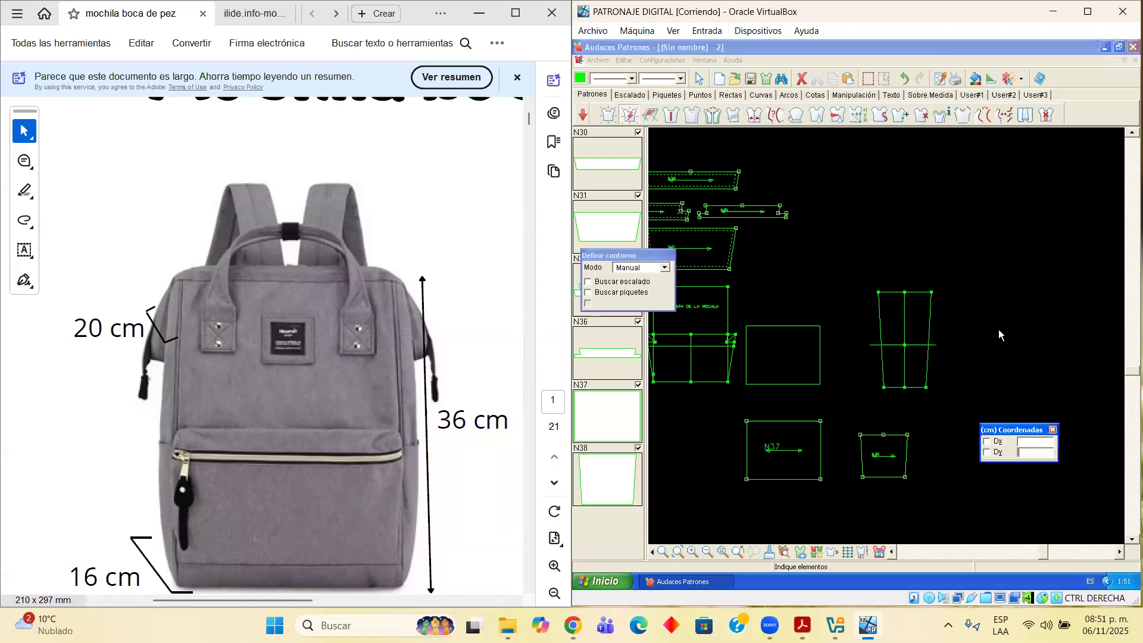
click(692, 114)
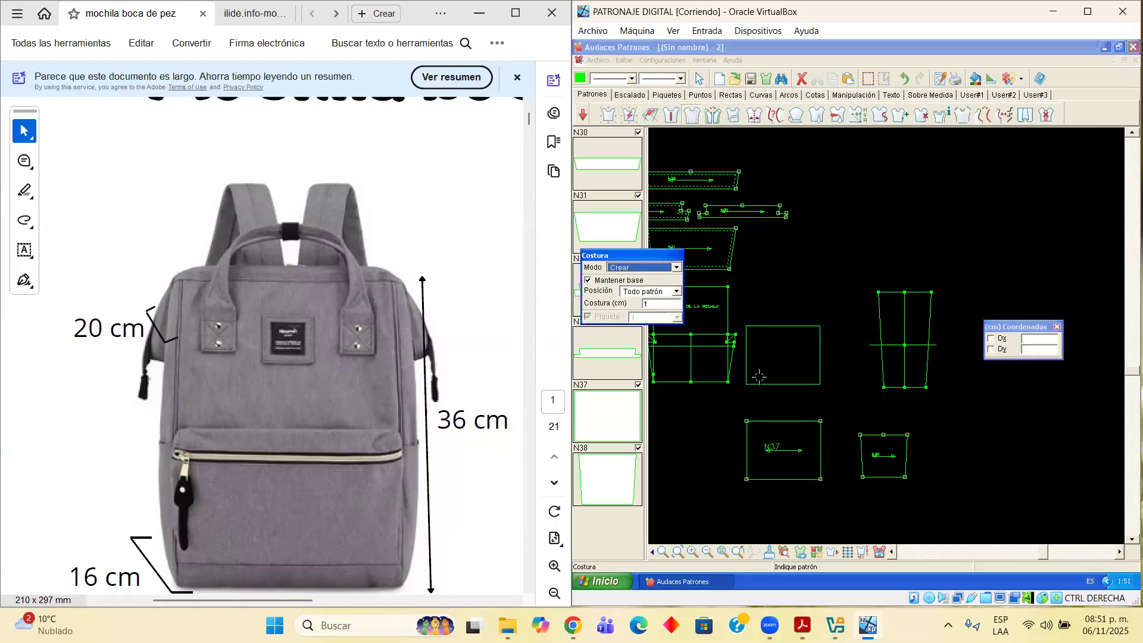
click(780, 426)
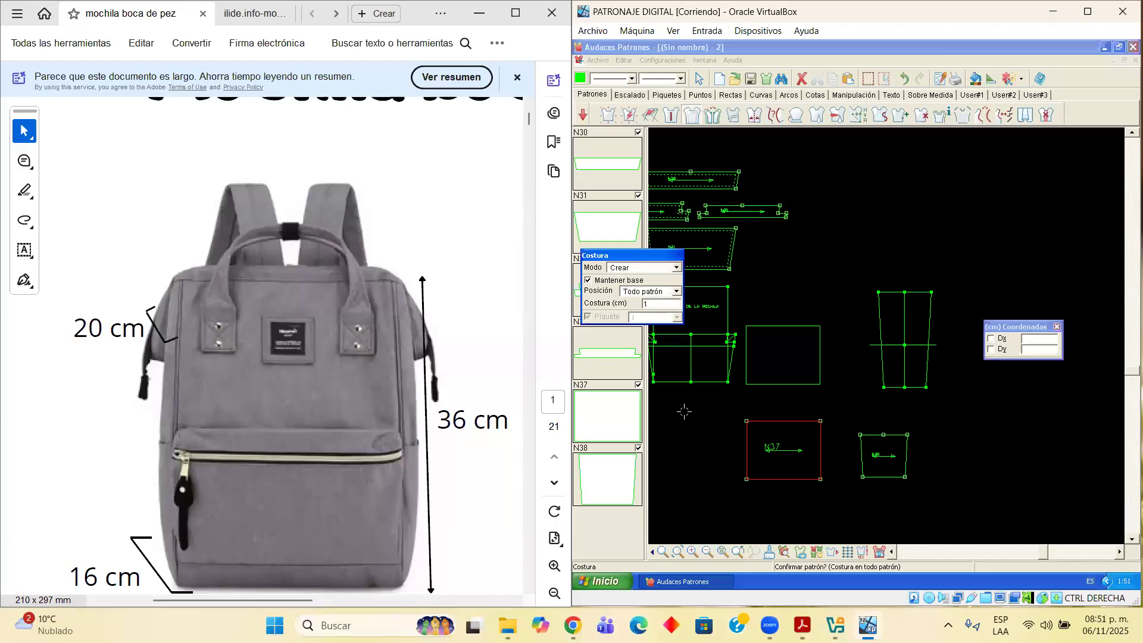
click(727, 453)
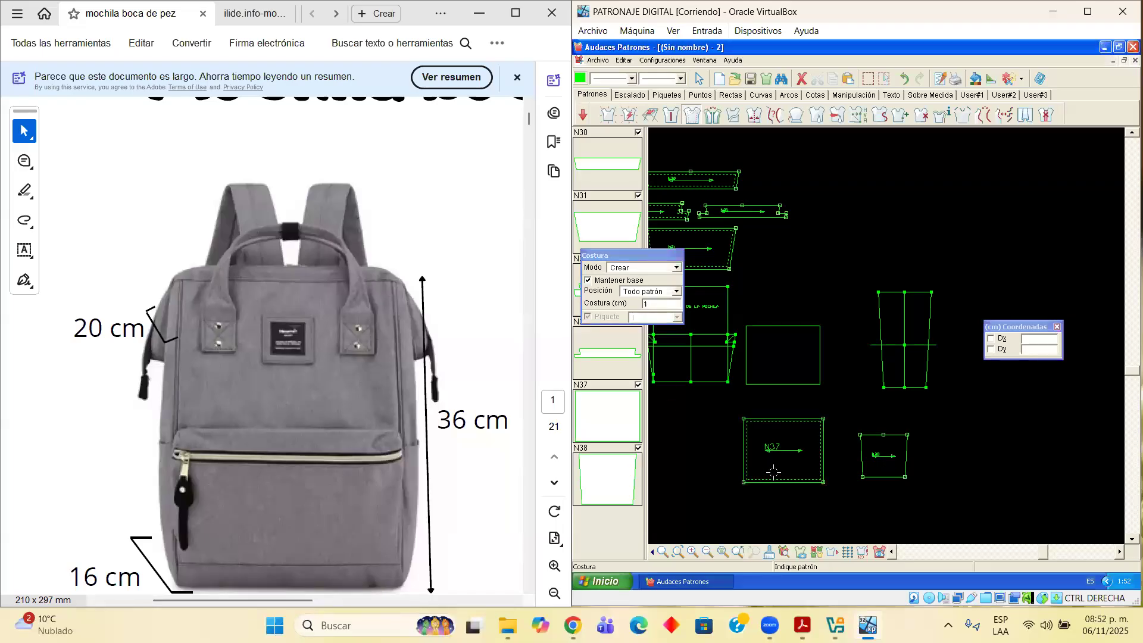
click(873, 434)
click(837, 455)
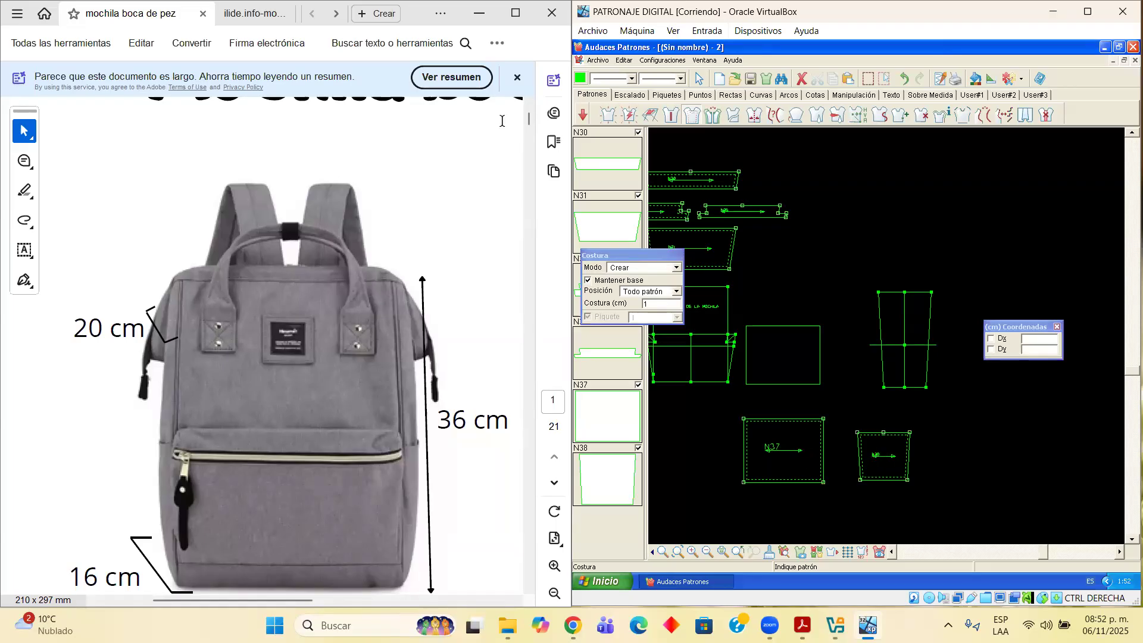
Move the rectangular and tapered seamed pieces up and to the right, closer beneath their drafts
click(698, 78)
drag(801, 420, 813, 409)
drag(869, 433, 889, 412)
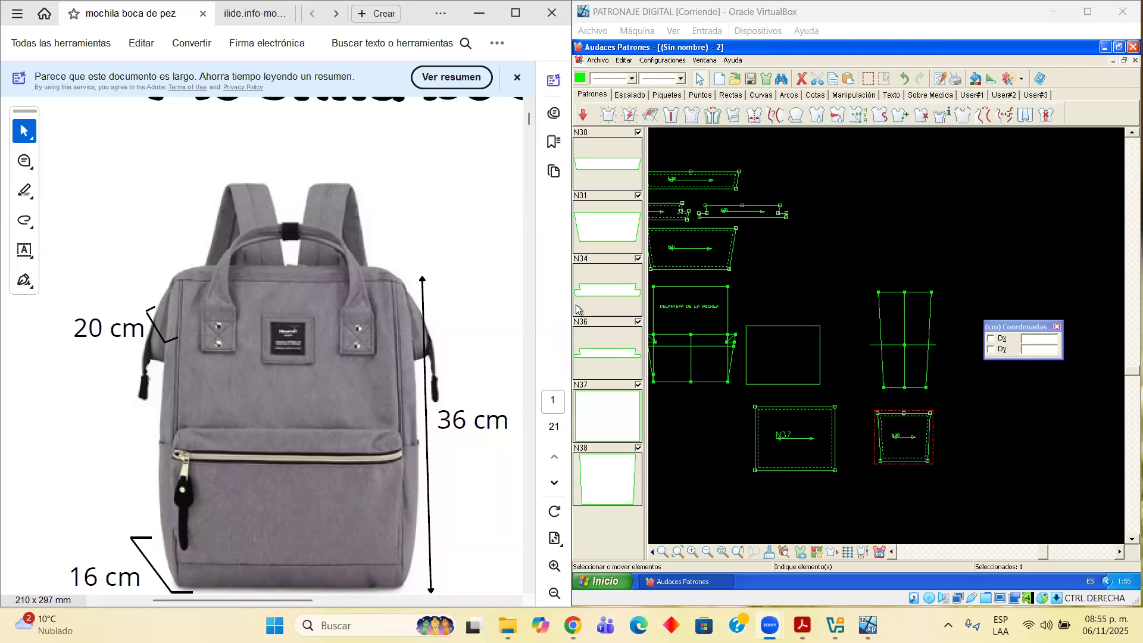
drag(576, 305, 575, 304)
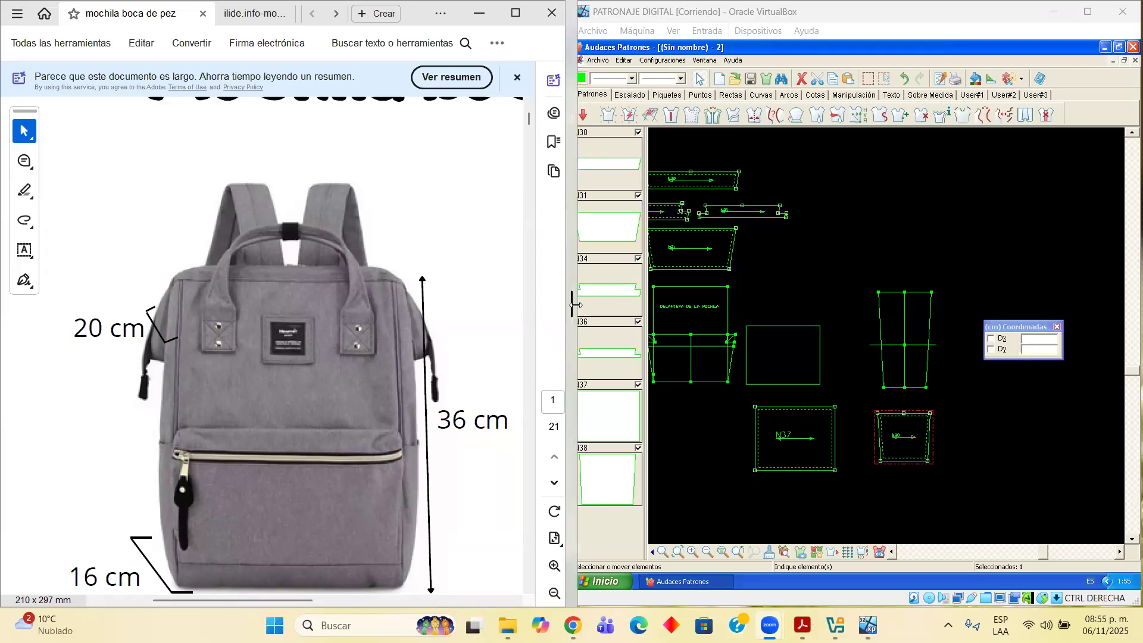
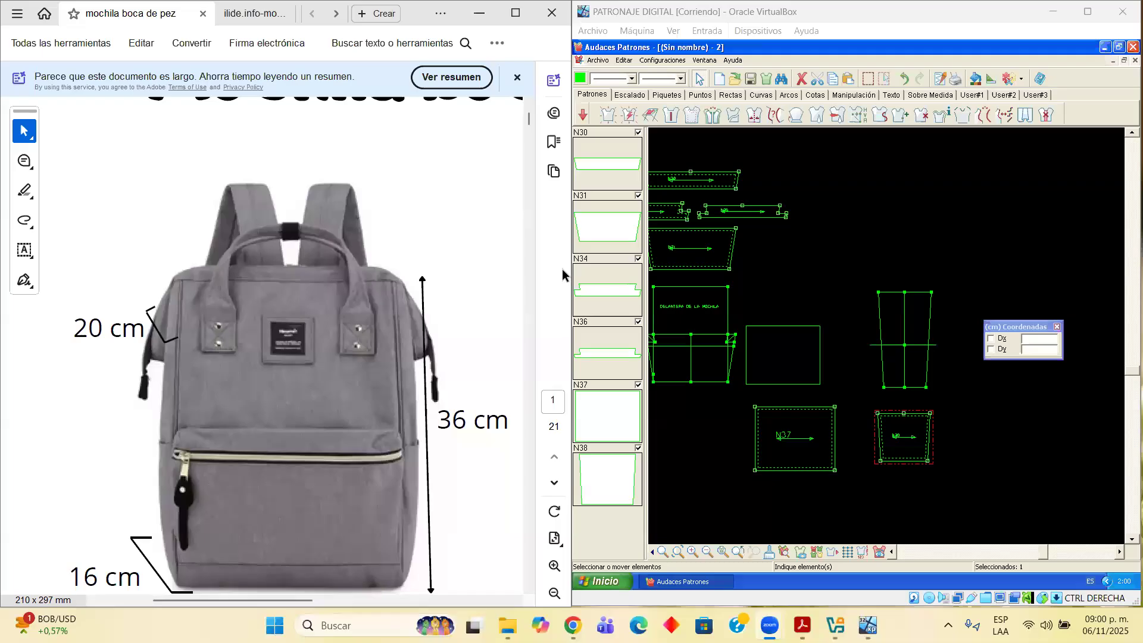
Shift the two seamed pieces and the side panel draft slightly down and to the left
drag(1020, 327, 867, 243)
click(1118, 553)
click(1118, 553)
click(1118, 553)
click(935, 458)
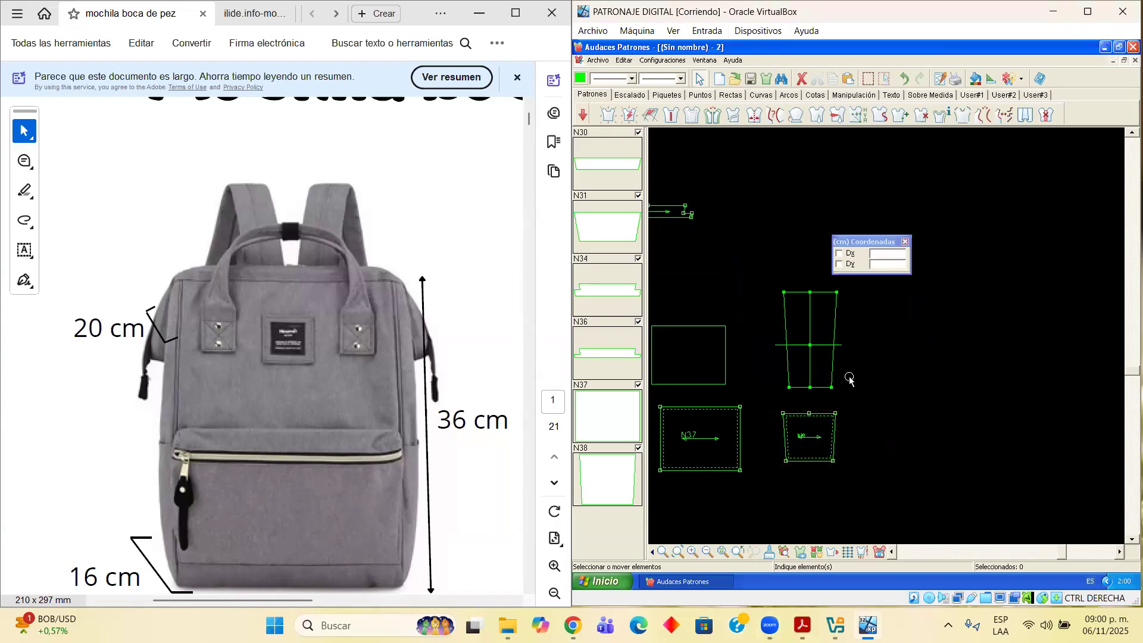
drag(819, 417, 819, 441)
drag(723, 412, 708, 425)
drag(787, 446, 774, 452)
click(832, 366)
drag(832, 364, 812, 392)
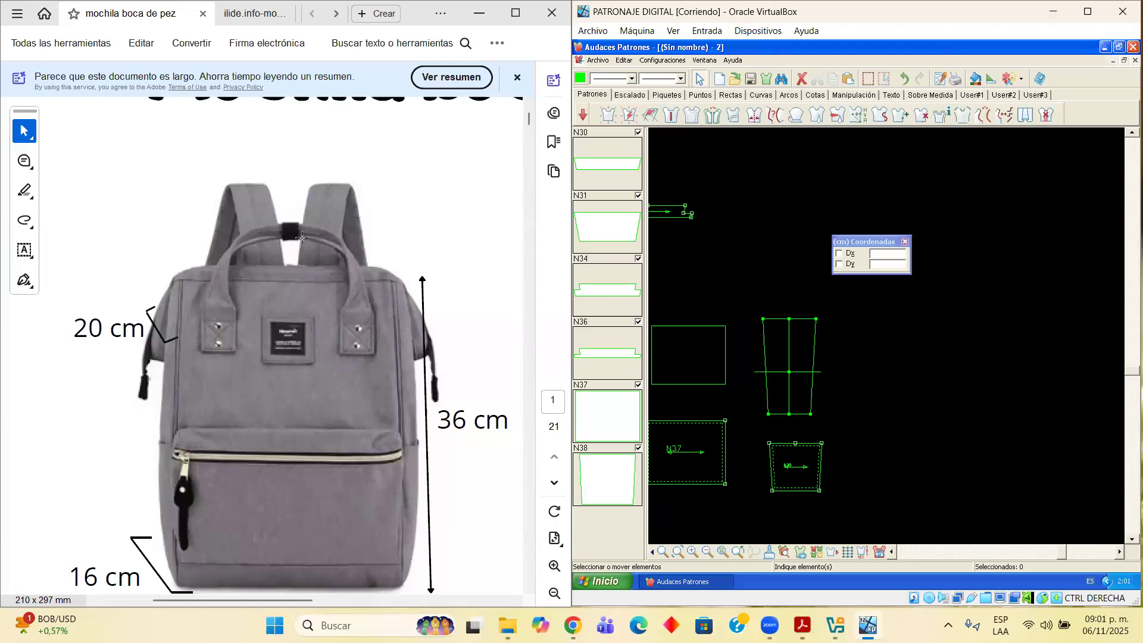
Examine the zipper ends and side seams on the reference backpack photo and compare them with the side panel's upper edge
click(527, 589)
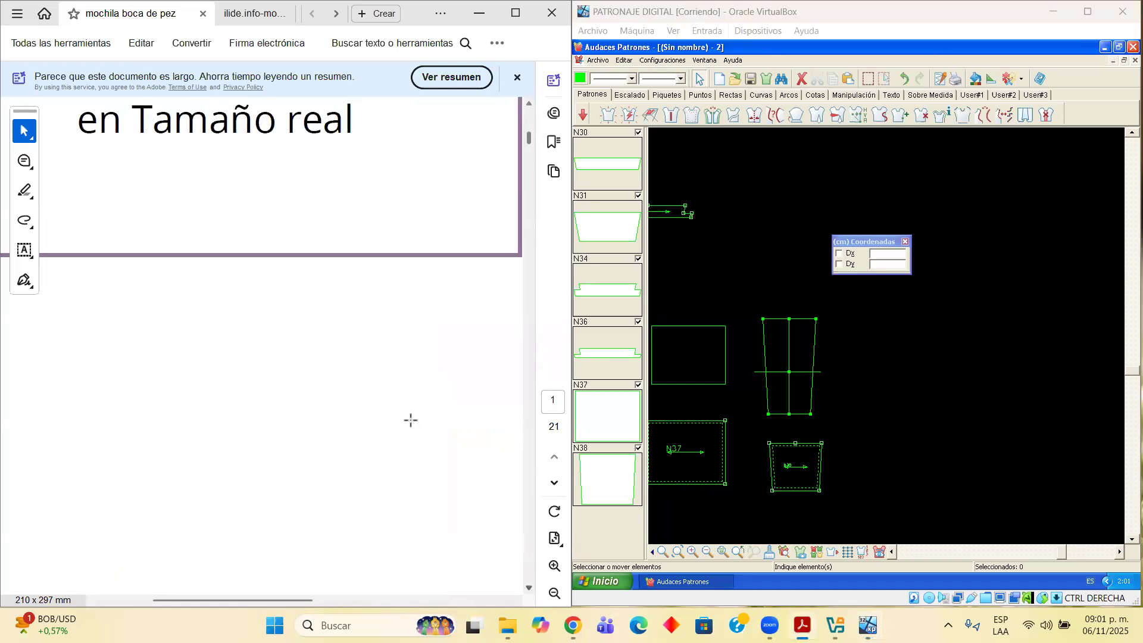
scroll(410, 419, up, 2)
scroll(407, 419, up, 10)
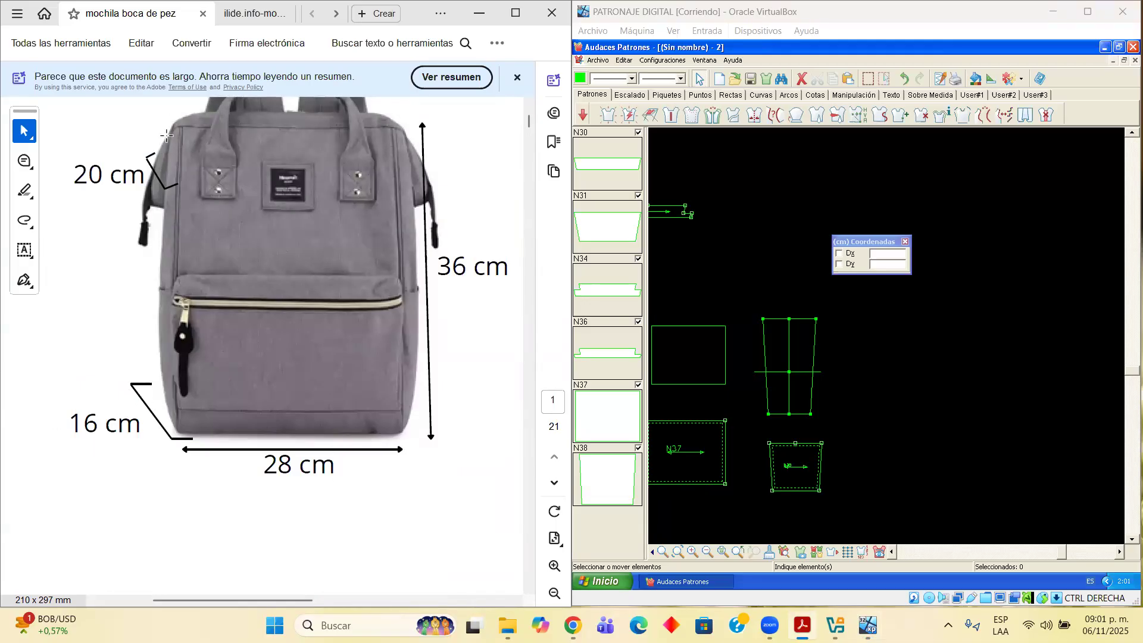
scroll(178, 133, up, 1)
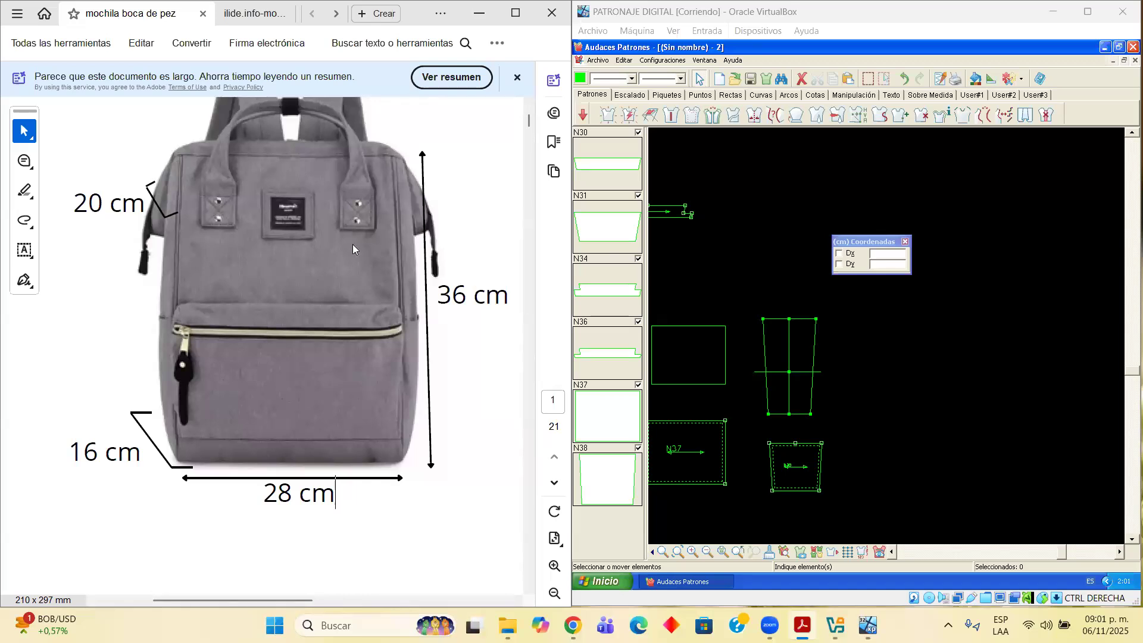
mouse_move(431, 216)
mouse_down()
mouse_move(446, 232)
mouse_move(420, 222)
mouse_up()
mouse_move(141, 238)
mouse_down()
mouse_move(166, 240)
mouse_move(159, 226)
mouse_up()
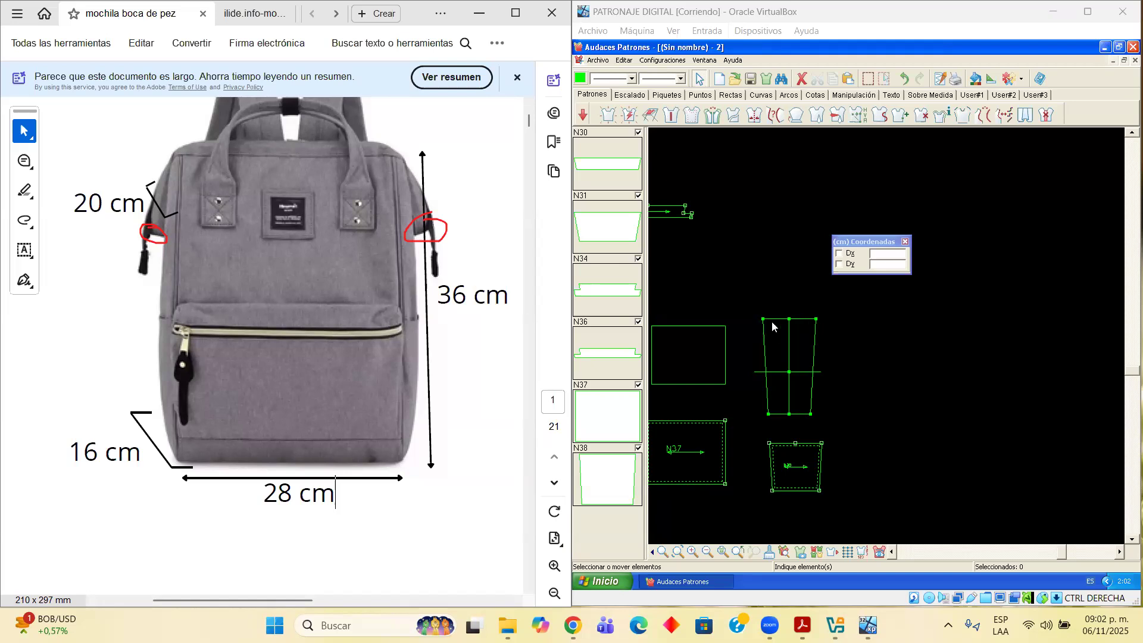
click(806, 332)
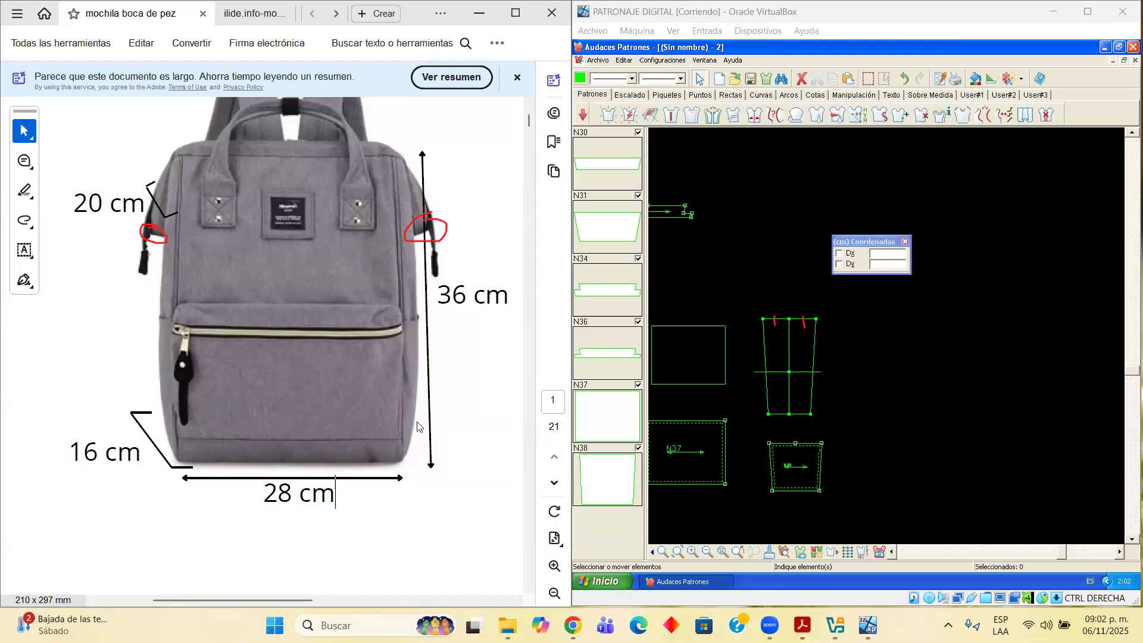
drag(410, 433, 410, 444)
drag(401, 321, 419, 320)
mouse_move(166, 241)
mouse_down()
mouse_move(199, 273)
mouse_move(415, 311)
mouse_move(433, 197)
mouse_up()
drag(162, 430, 181, 440)
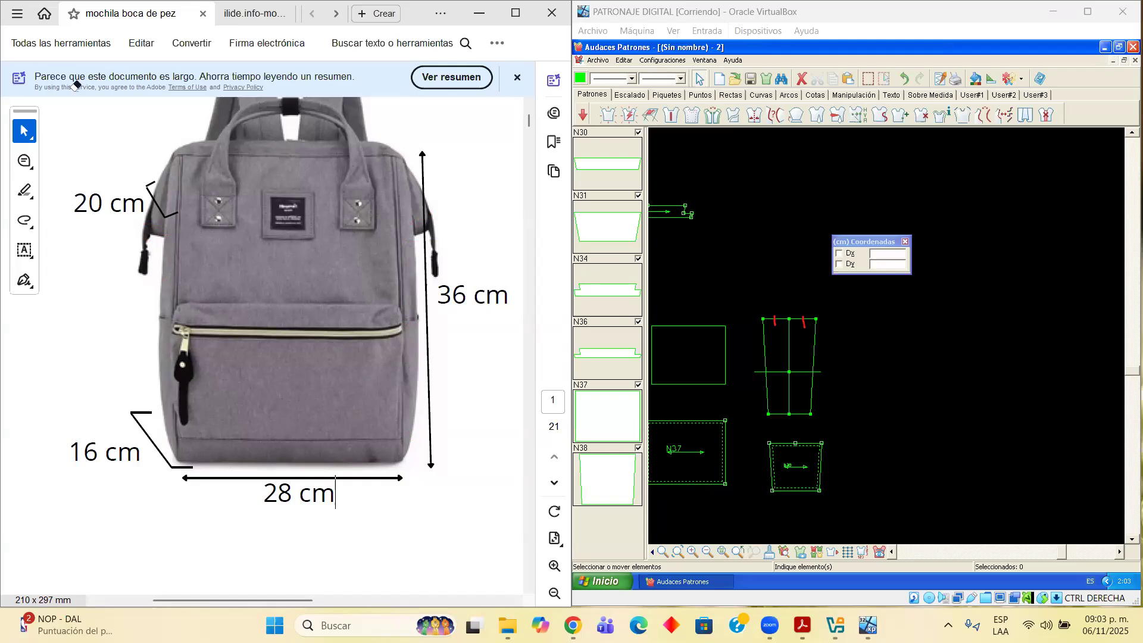
scroll(790, 318, up, 3)
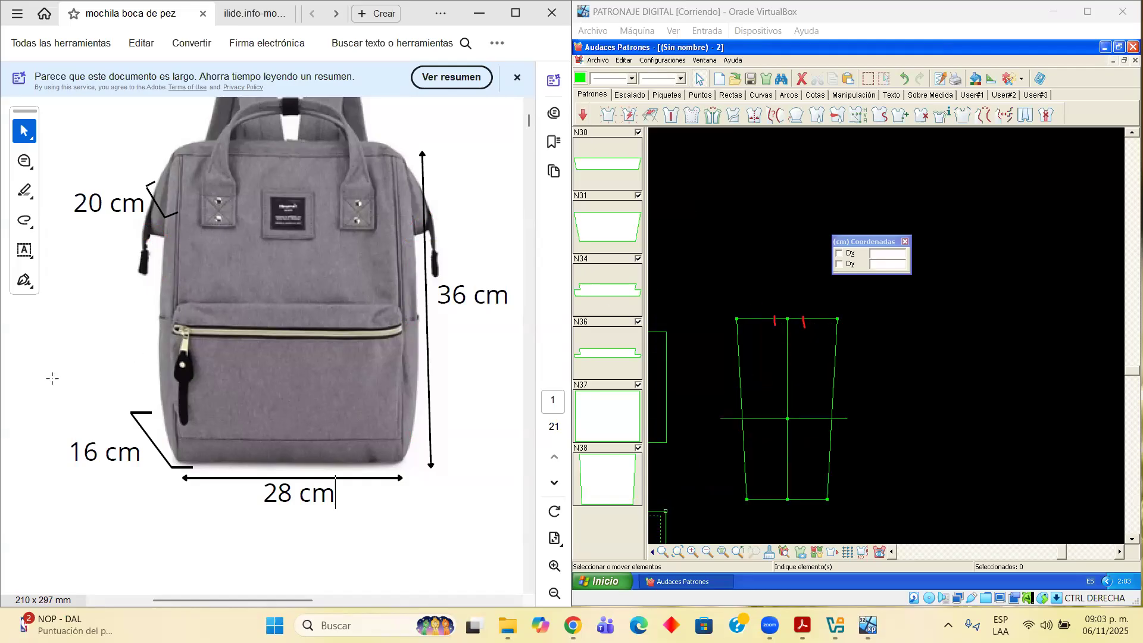
drag(756, 308, 819, 314)
Draw a rectangle 28 cm wide and 20 cm high in the empty space above the tapered side panel draft
drag(880, 241, 747, 161)
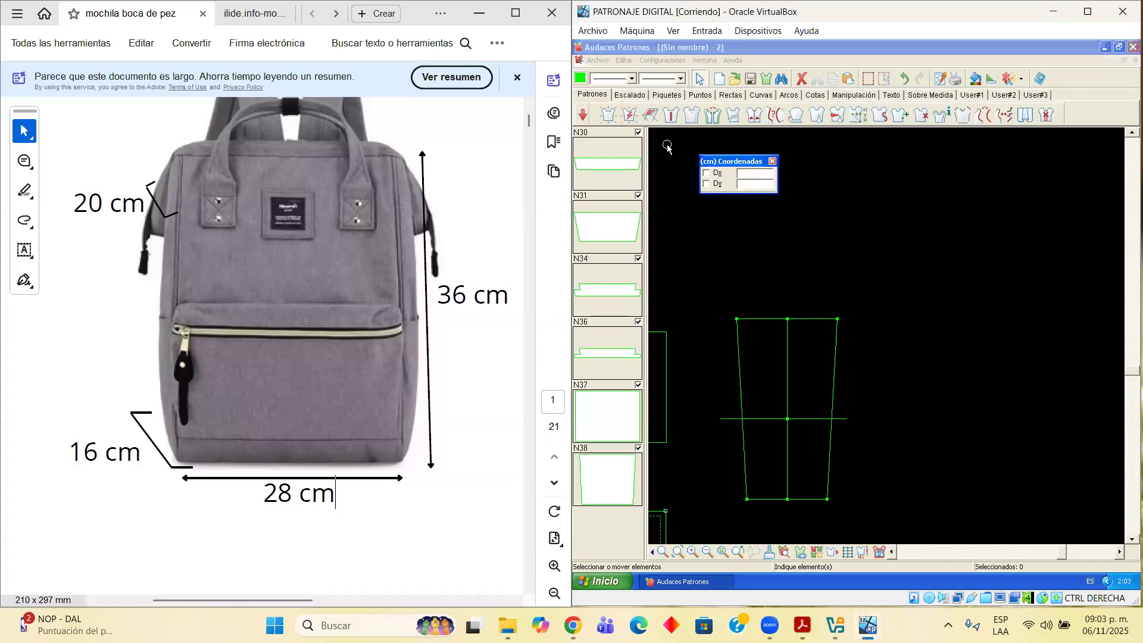
click(633, 93)
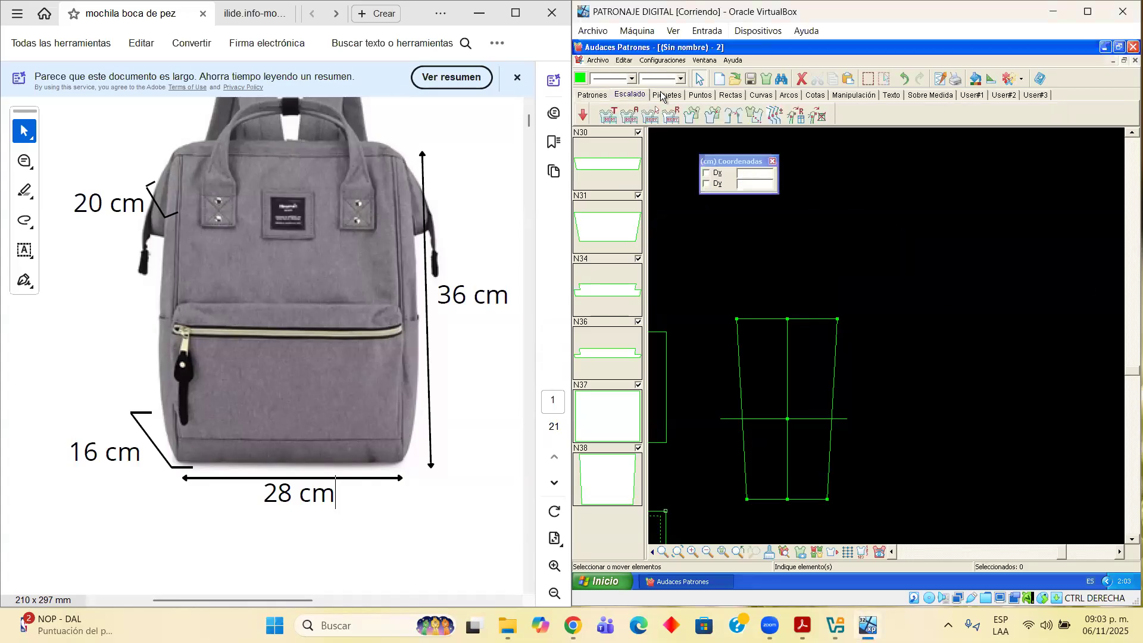
click(731, 94)
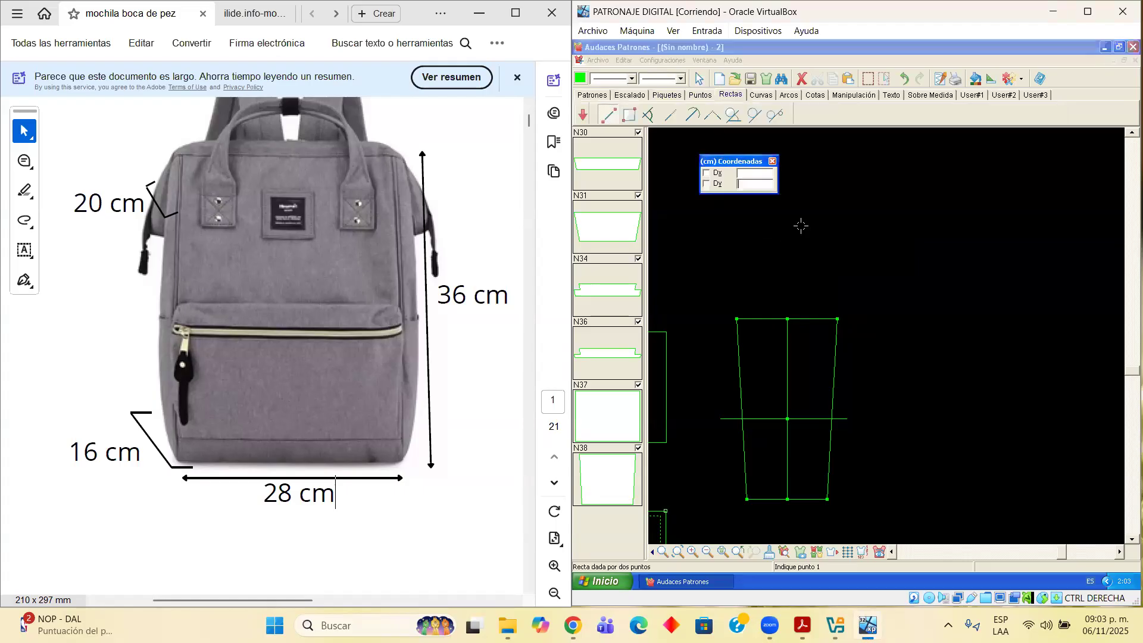
click(764, 225)
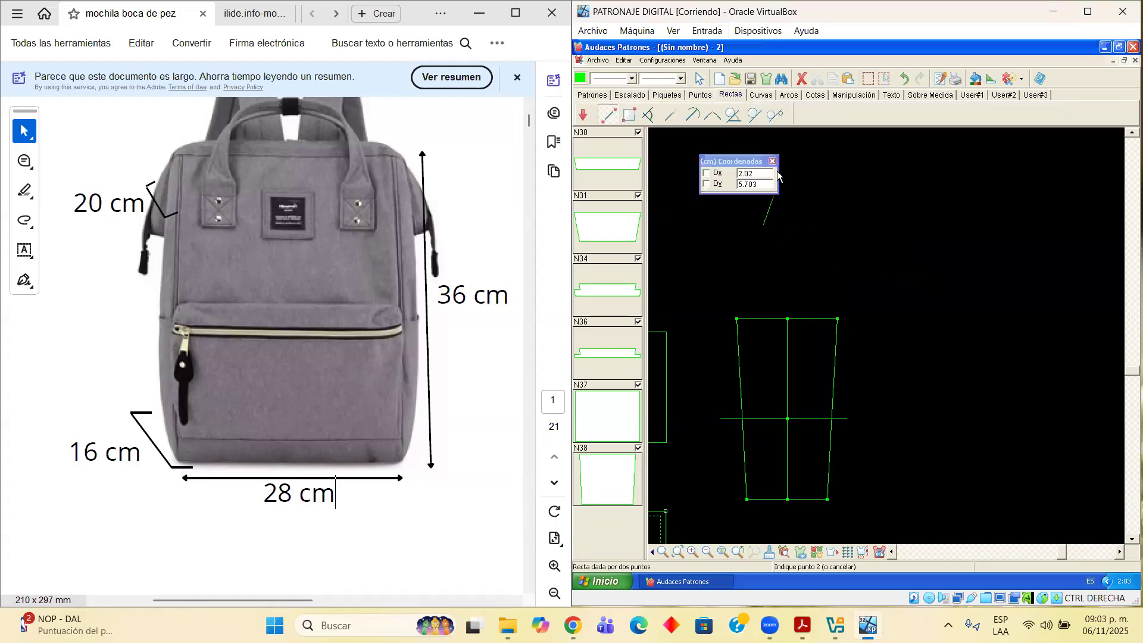
click(629, 114)
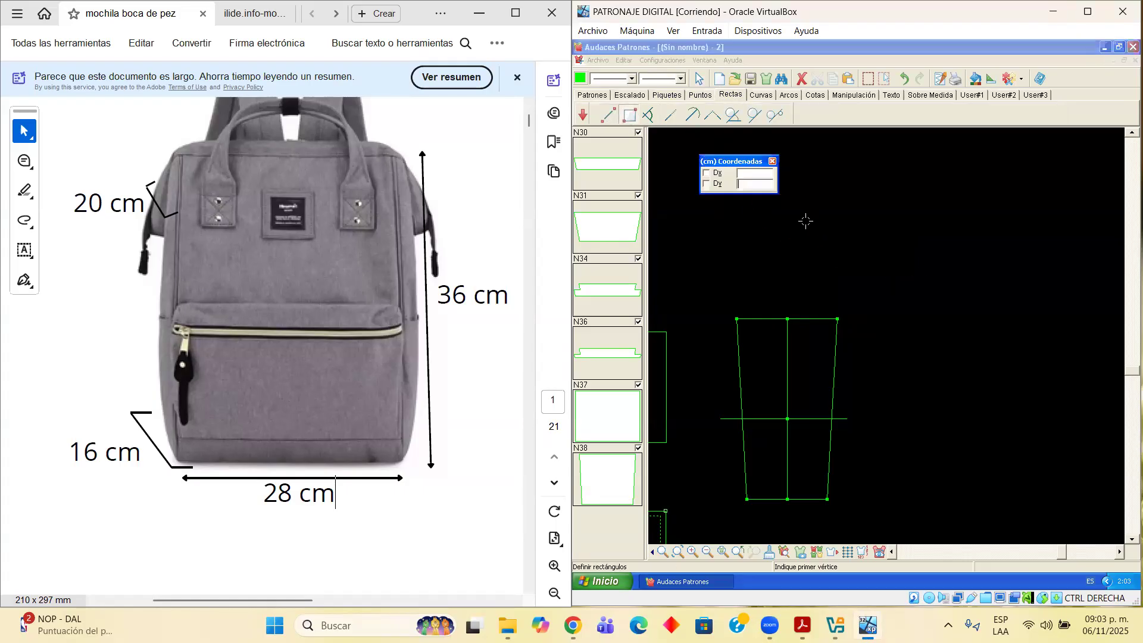
click(754, 208)
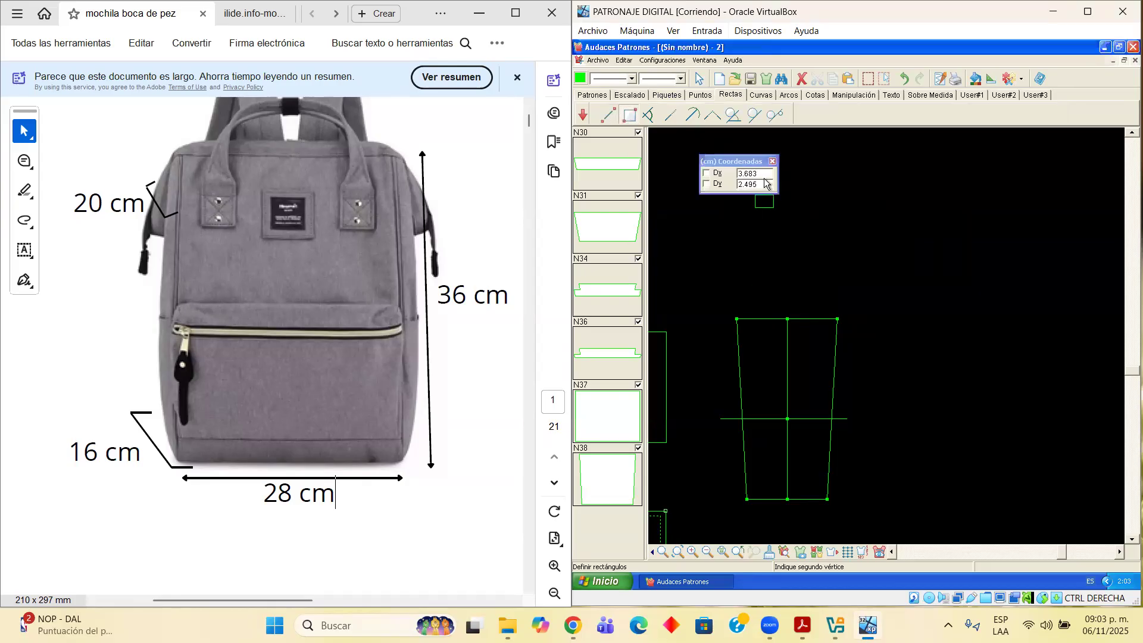
drag(723, 161, 767, 149)
key(Tab)
text(-20)
key(Return)
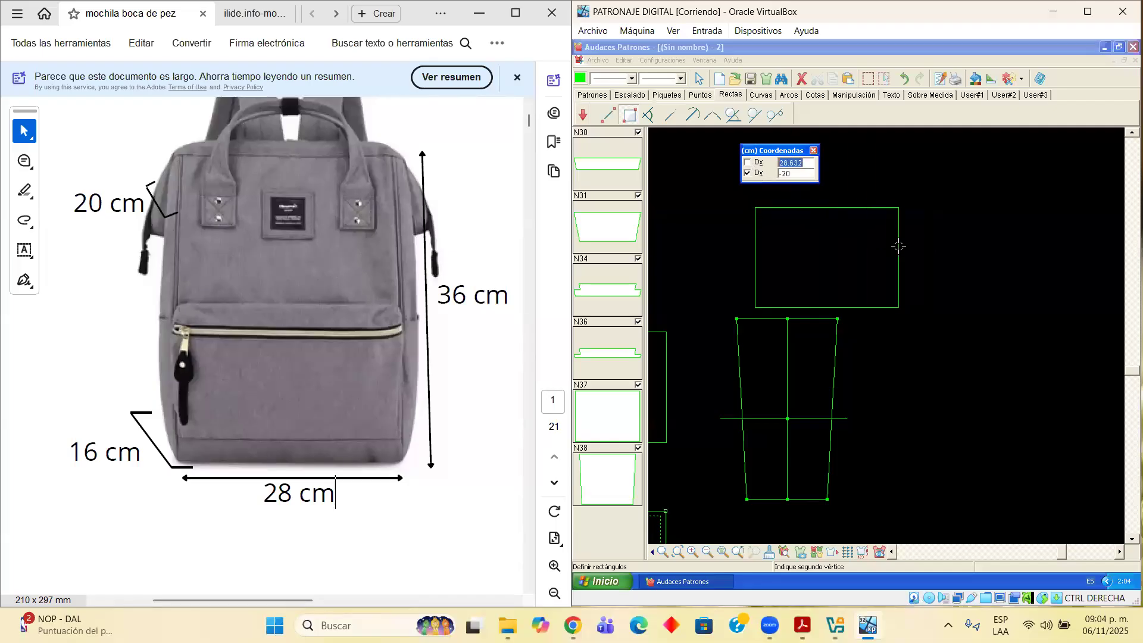
text(28)
key(Return)
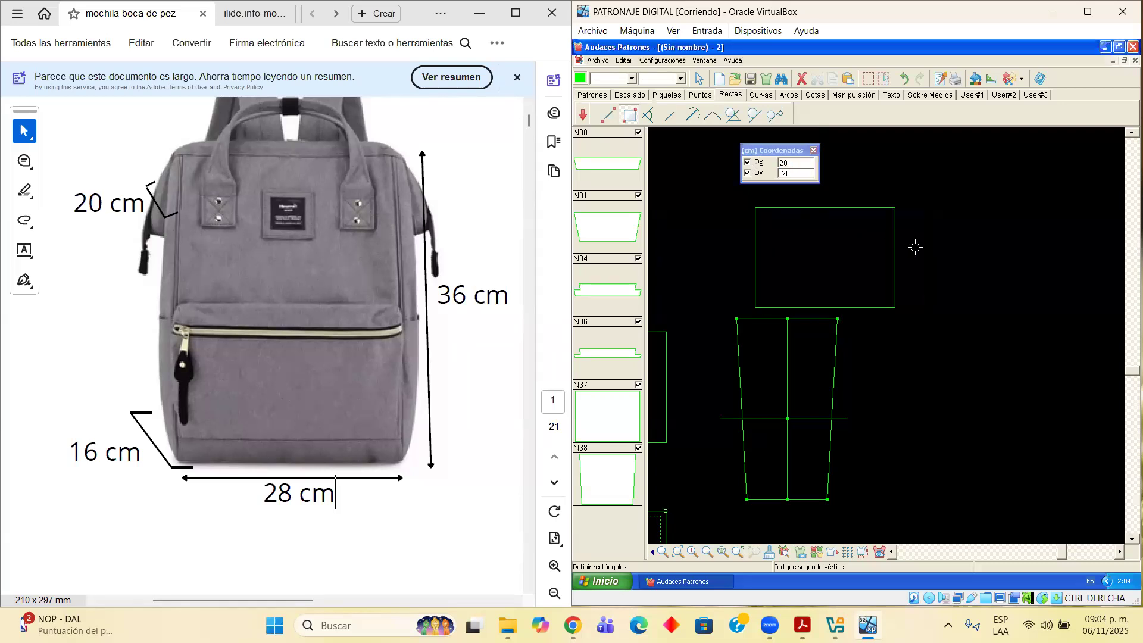
Compare the new rectangle and the side panel draft with the neighbouring rectangular panel and backpack body drafts
click(889, 552)
click(890, 552)
click(890, 551)
click(891, 552)
click(891, 551)
click(891, 552)
click(891, 551)
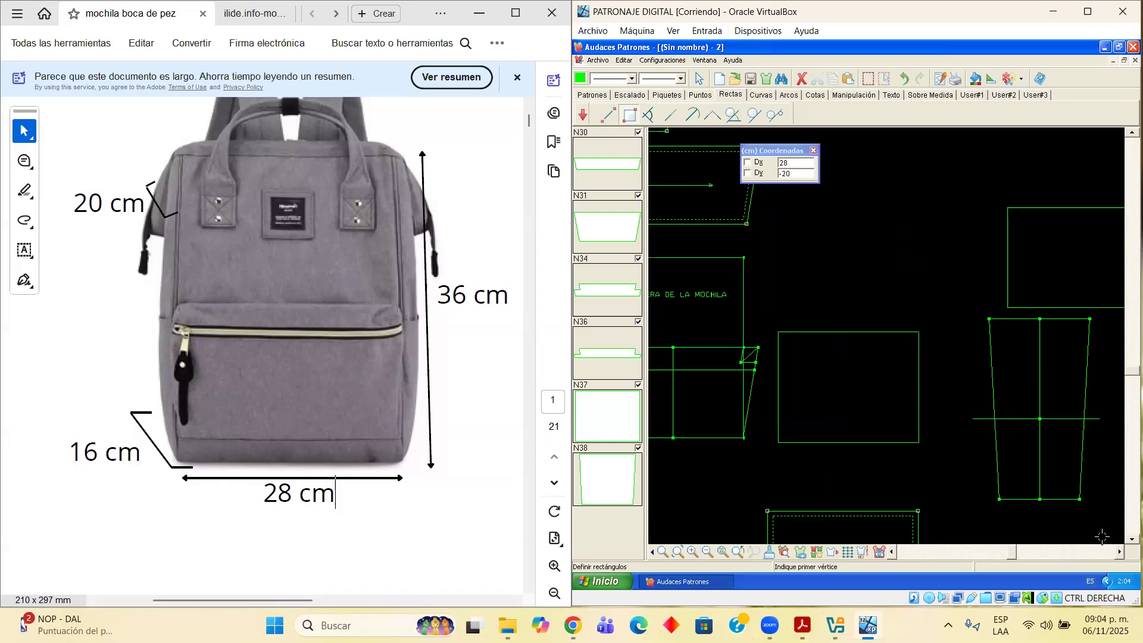
click(1118, 551)
click(1118, 552)
click(1119, 552)
click(1118, 552)
click(1118, 552)
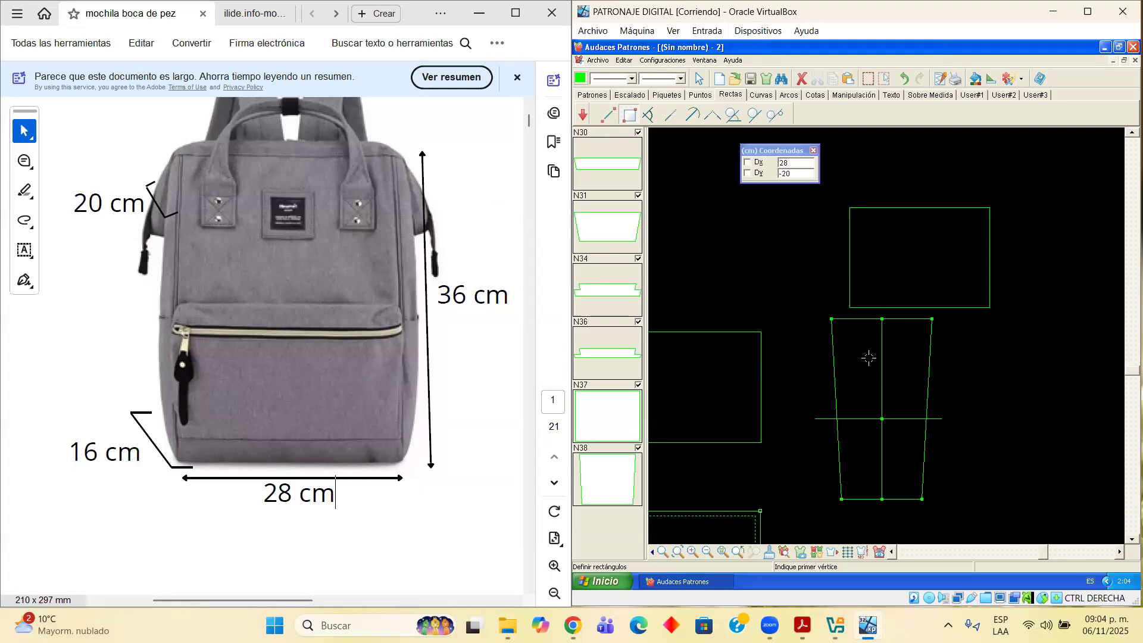
click(1119, 552)
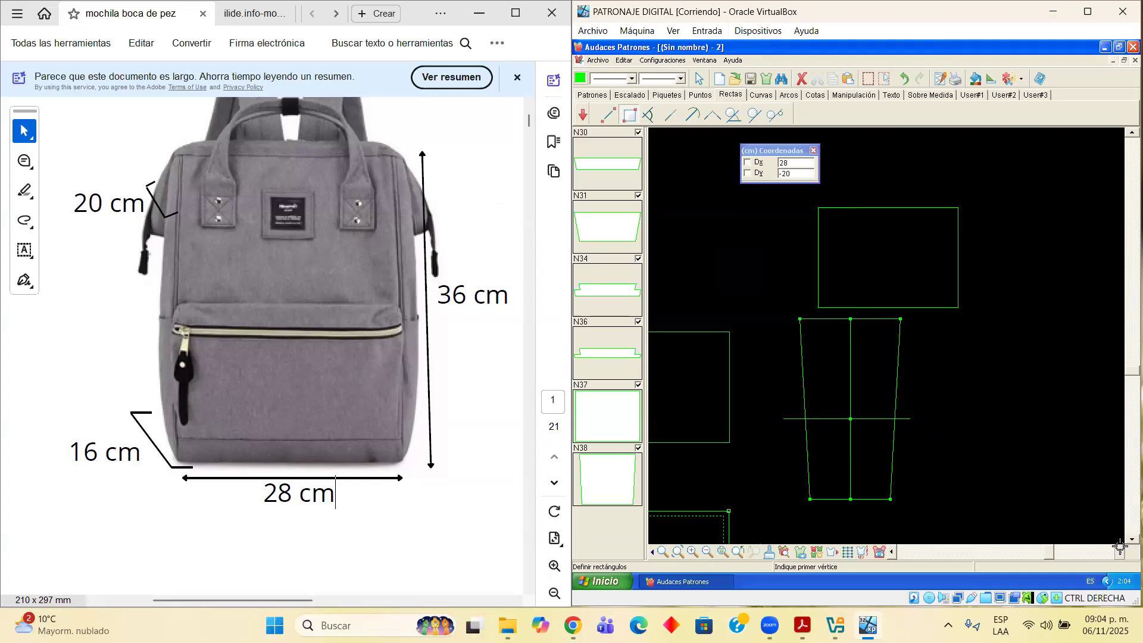
Move the whole tapered side panel draft down and to the right, leaving free space beneath the rectangle
click(699, 78)
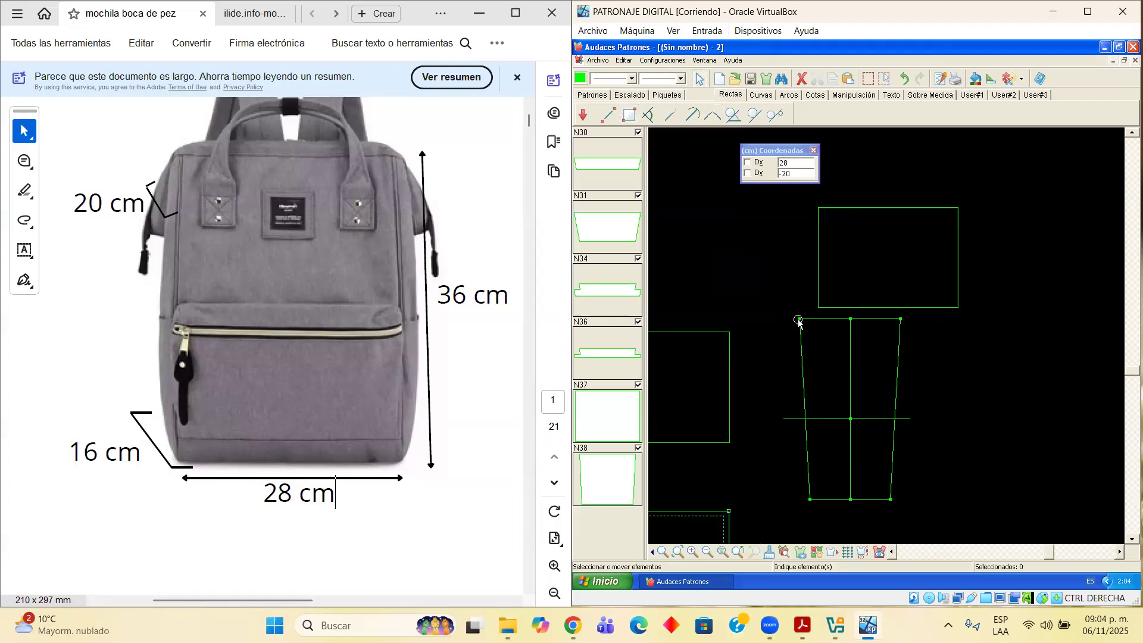
drag(781, 331, 963, 446)
click(945, 330)
click(706, 97)
click(733, 97)
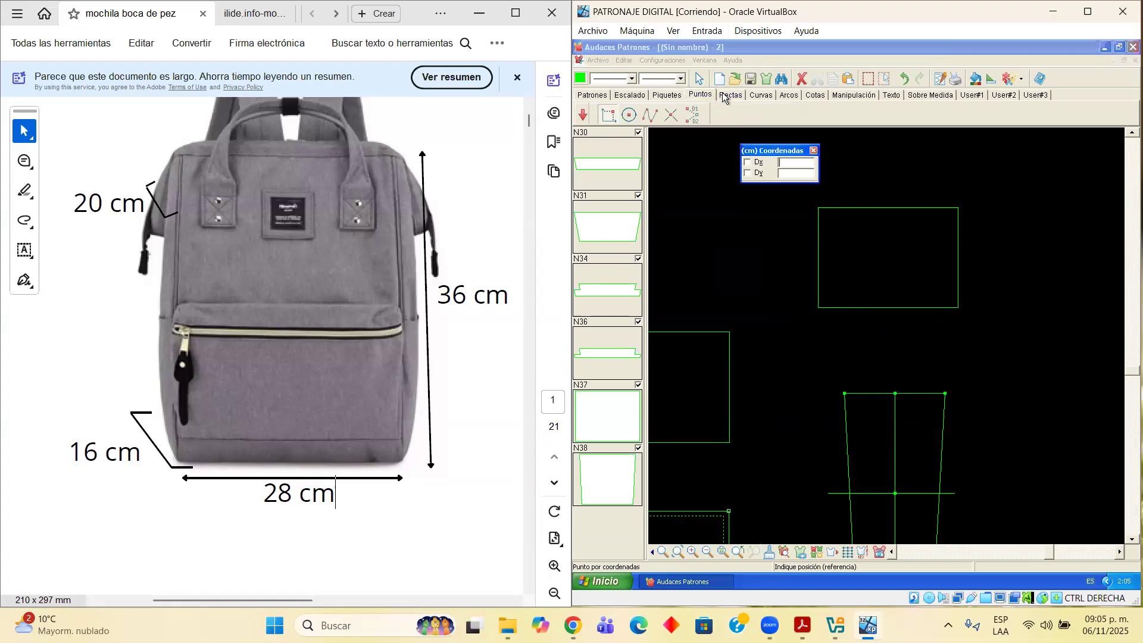
click(608, 114)
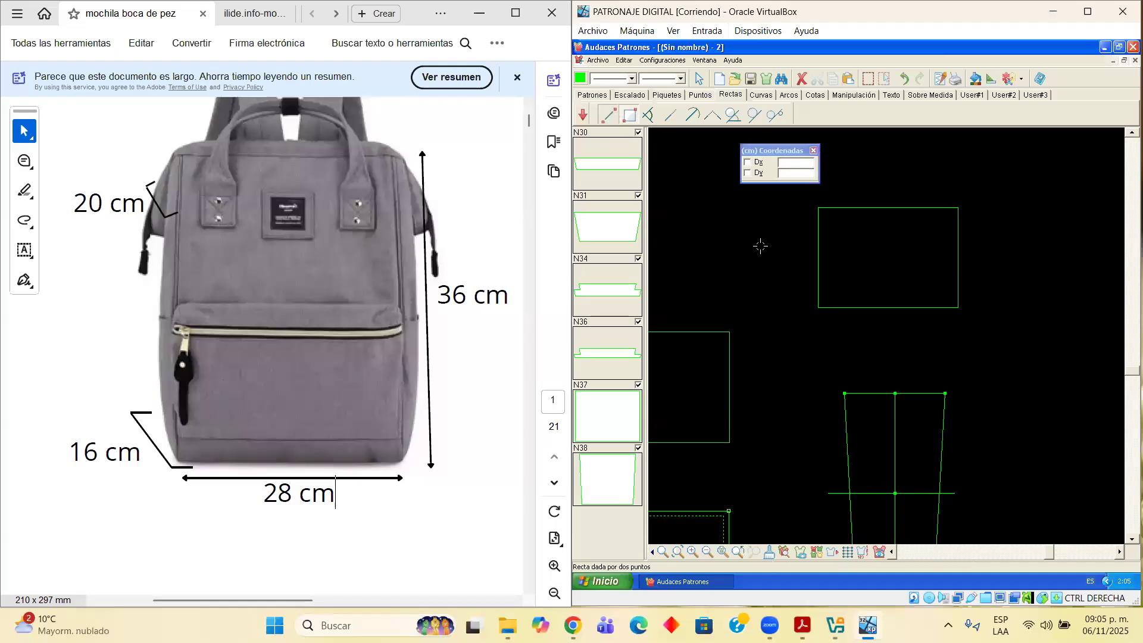
click(895, 393)
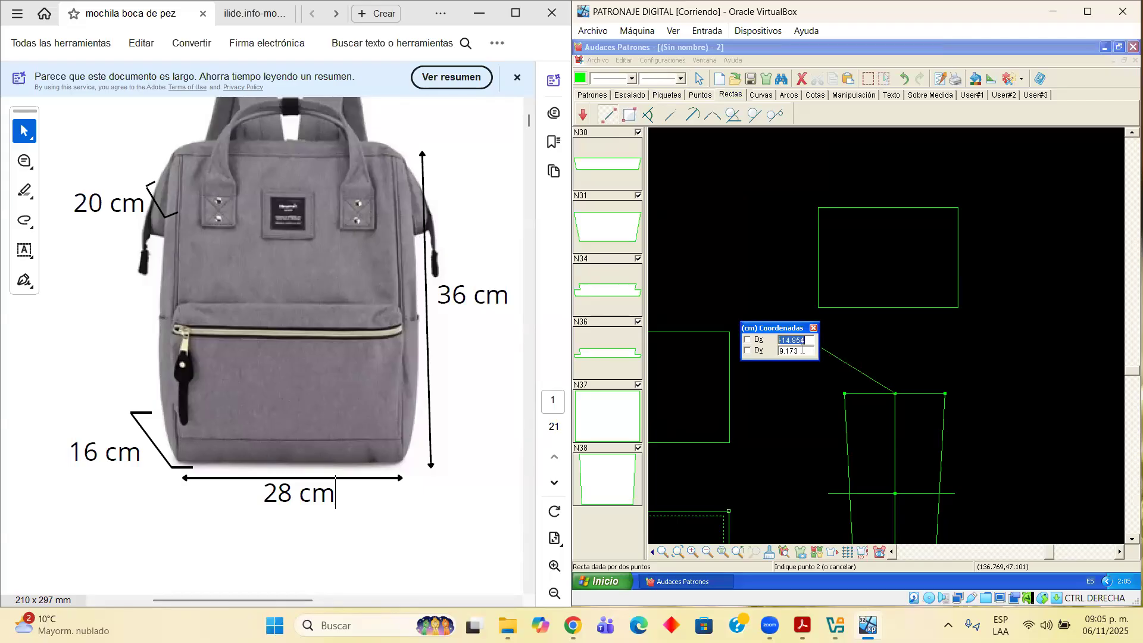
text(0)
key(Tab)
text(5)
click(897, 366)
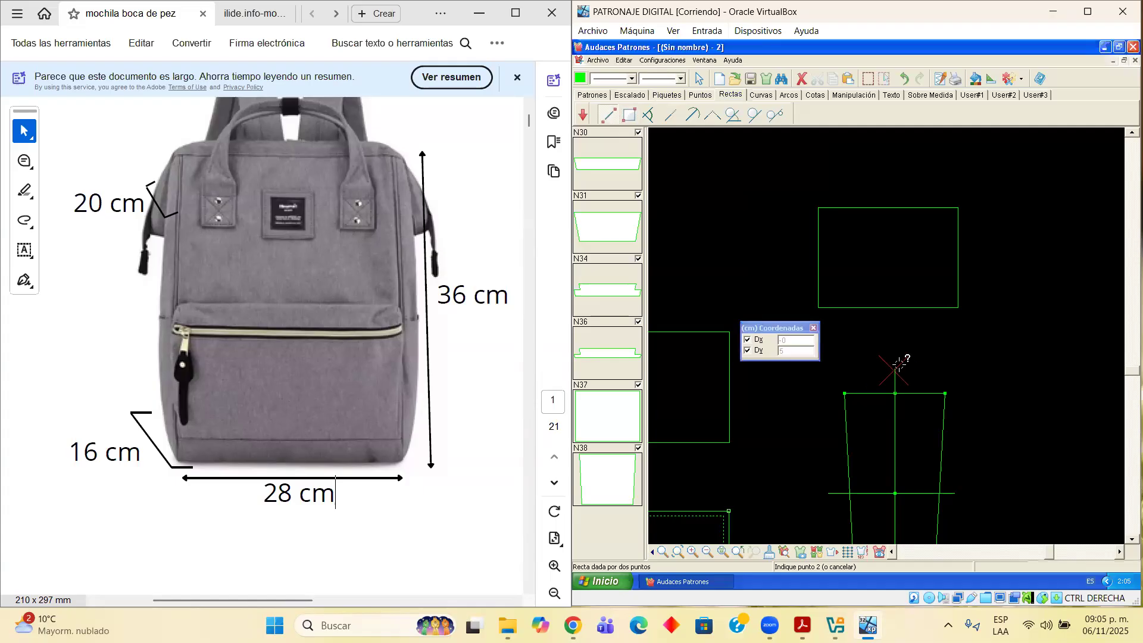
key(Escape)
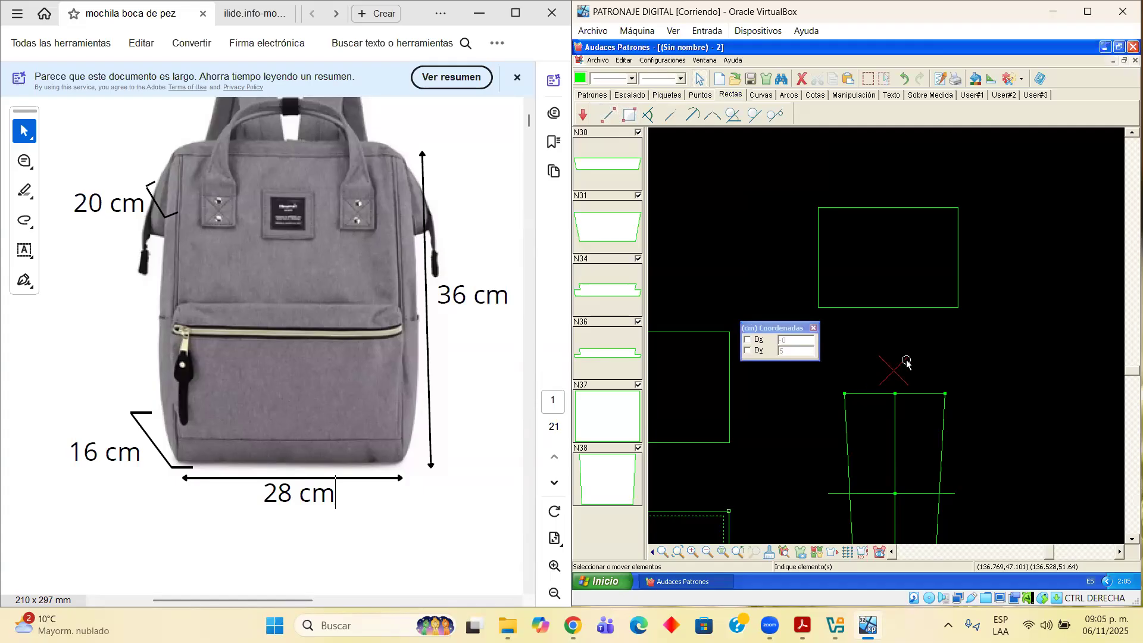
Draw a 5 cm vertical line straight up from the midpoint of the side panel's upper edge
click(701, 79)
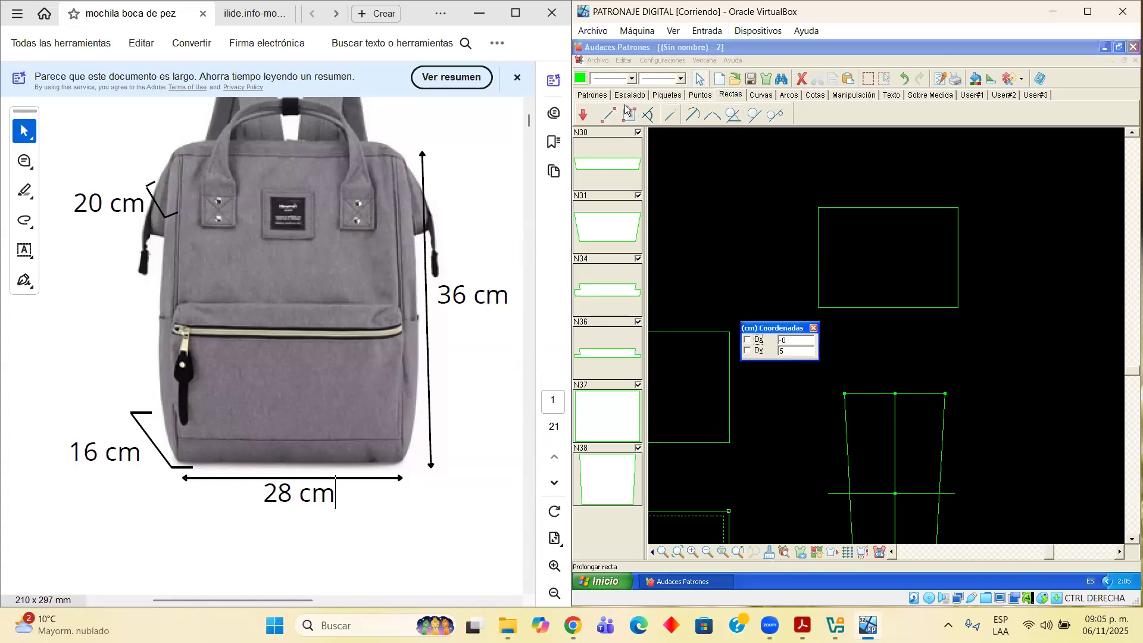
click(608, 114)
click(905, 391)
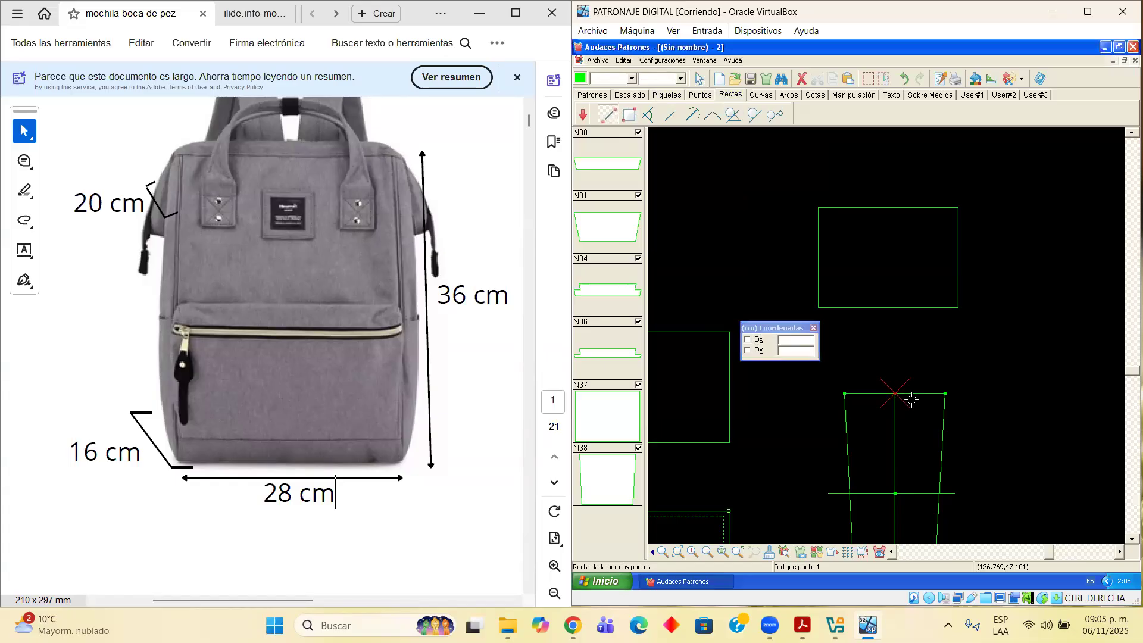
drag(725, 338, 724, 338)
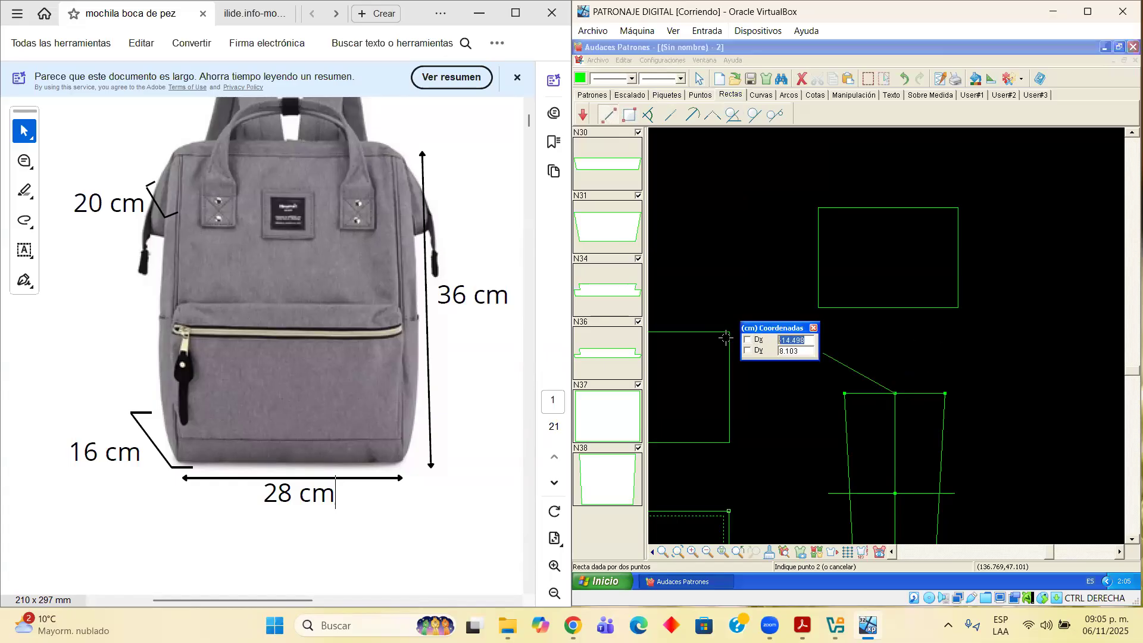
text(0)
drag(803, 351, 737, 350)
text(5)
click(914, 352)
drag(800, 327, 769, 403)
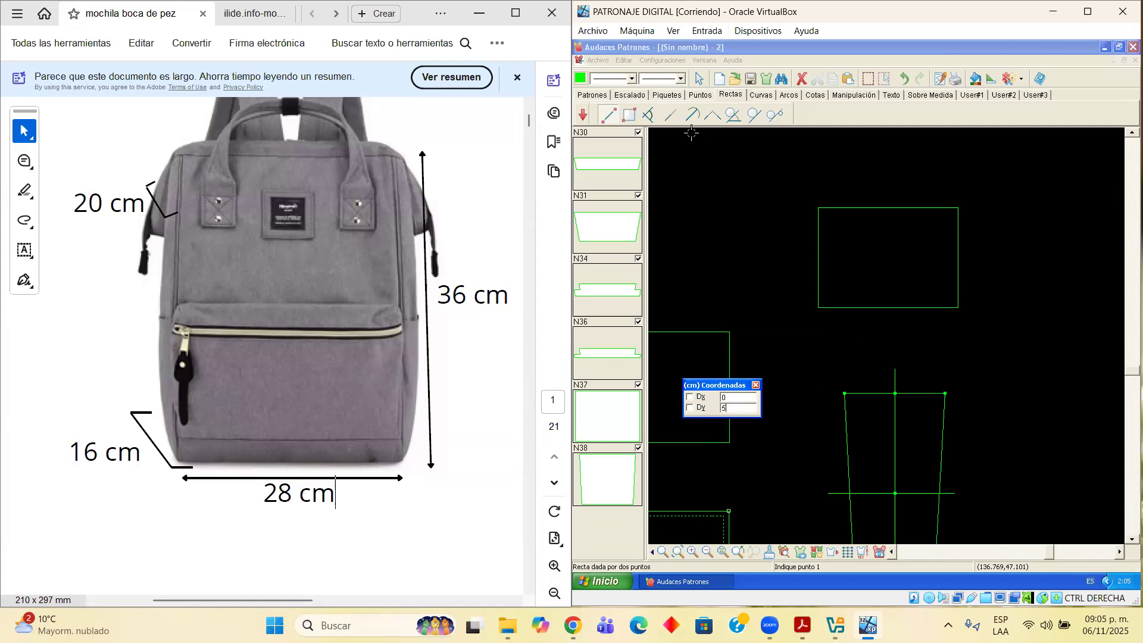
Mark the upper end of the 5 cm line with a point and join it to both upper corners of the side panel with straight lines
click(700, 95)
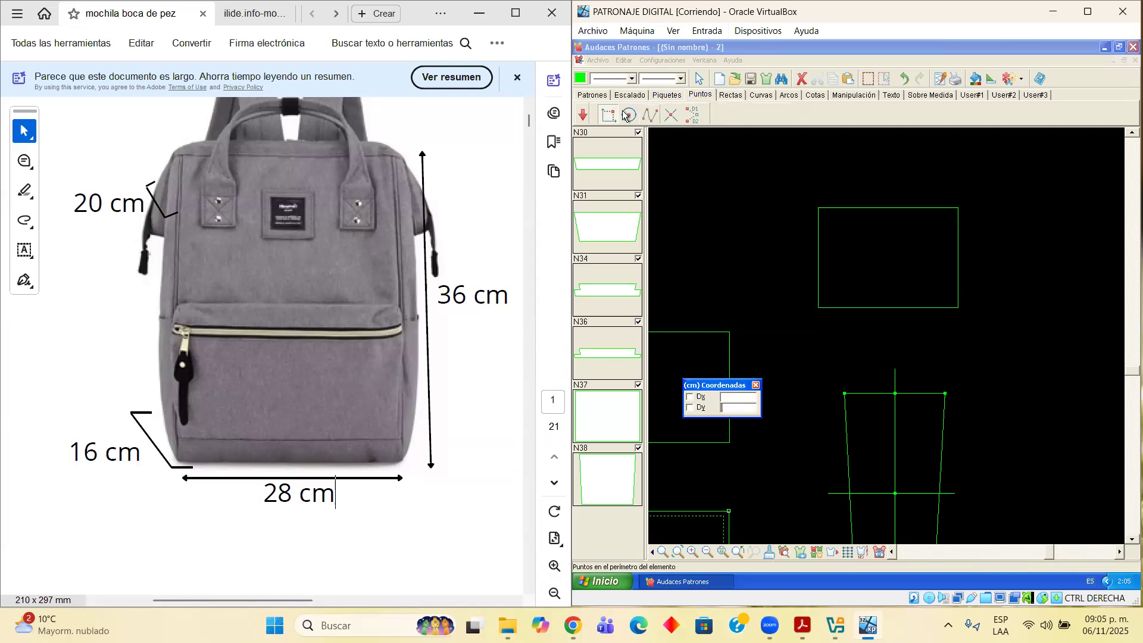
click(895, 369)
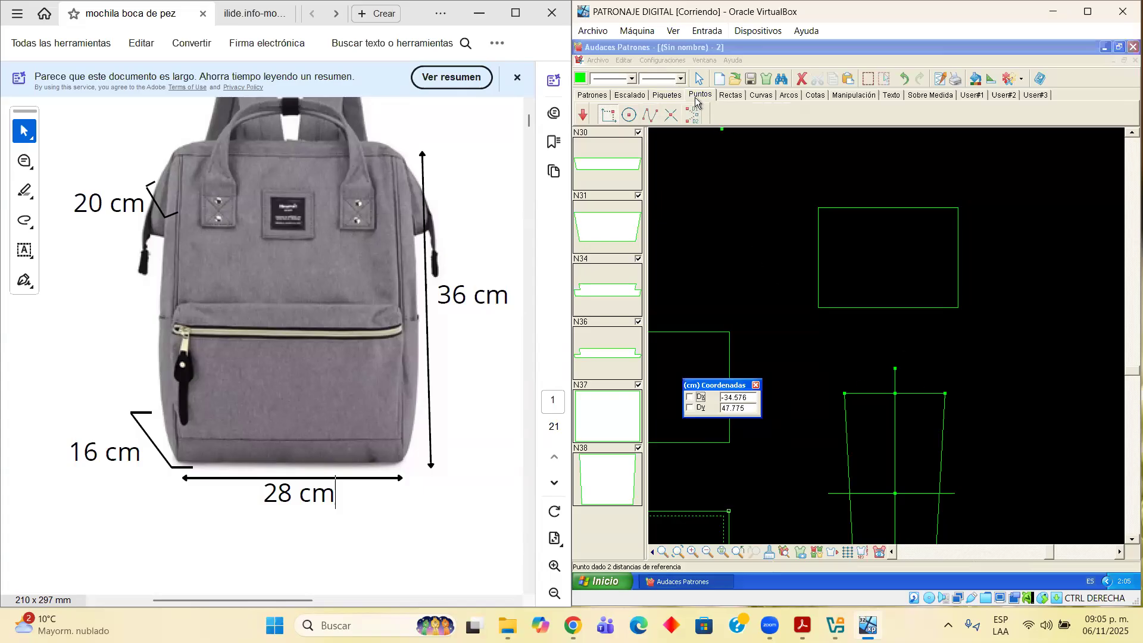
click(730, 95)
click(844, 393)
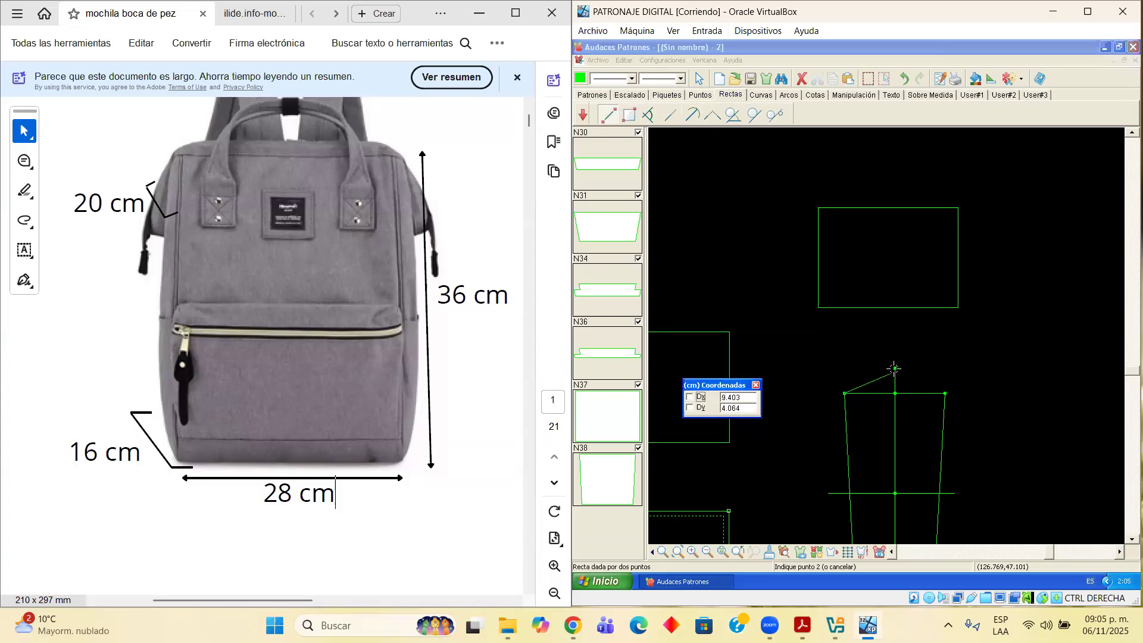
click(895, 369)
click(945, 393)
right_click(1010, 436)
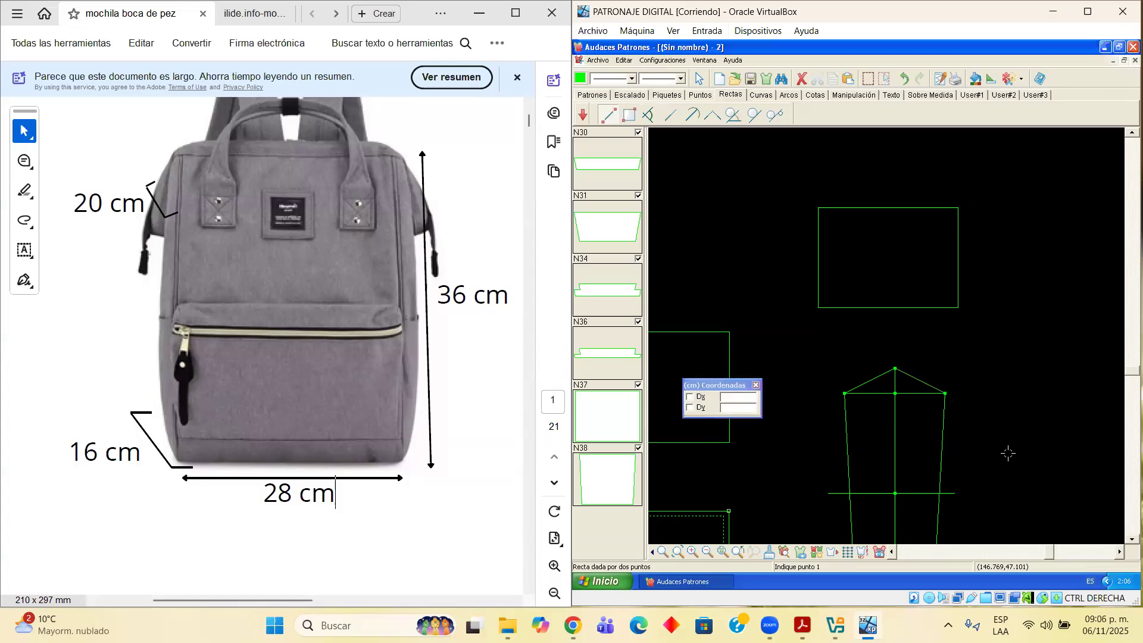
Examine the full side panel draft from its peaked upper edge to its base, along with the rectangle above it
scroll(995, 451, down, 2)
scroll(995, 451, up, 2)
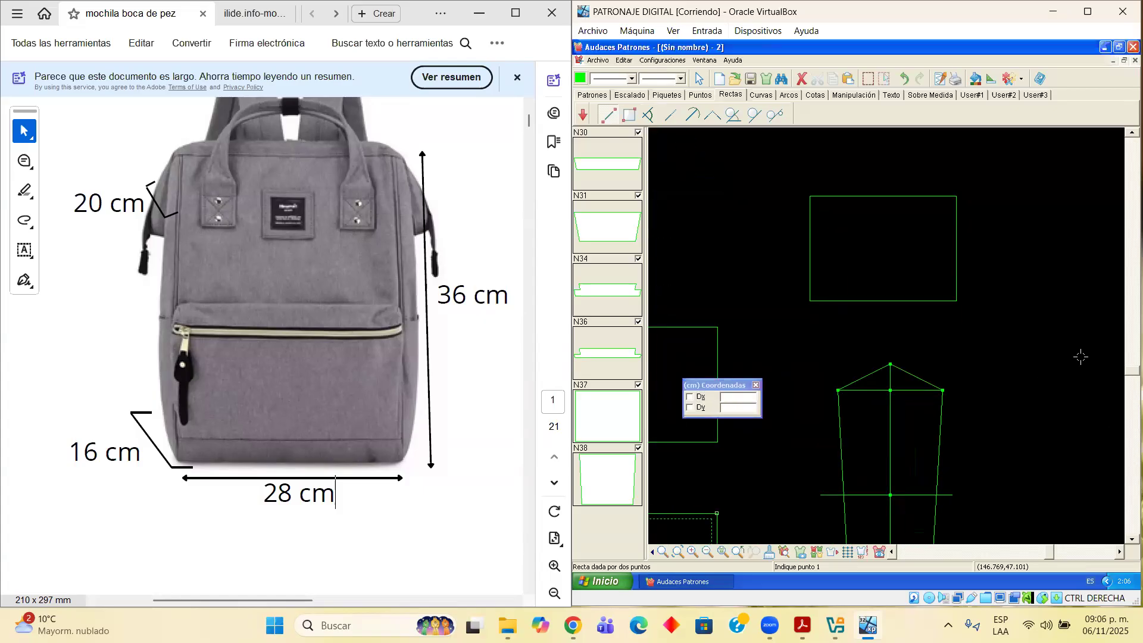
click(1131, 538)
click(1131, 539)
click(1131, 539)
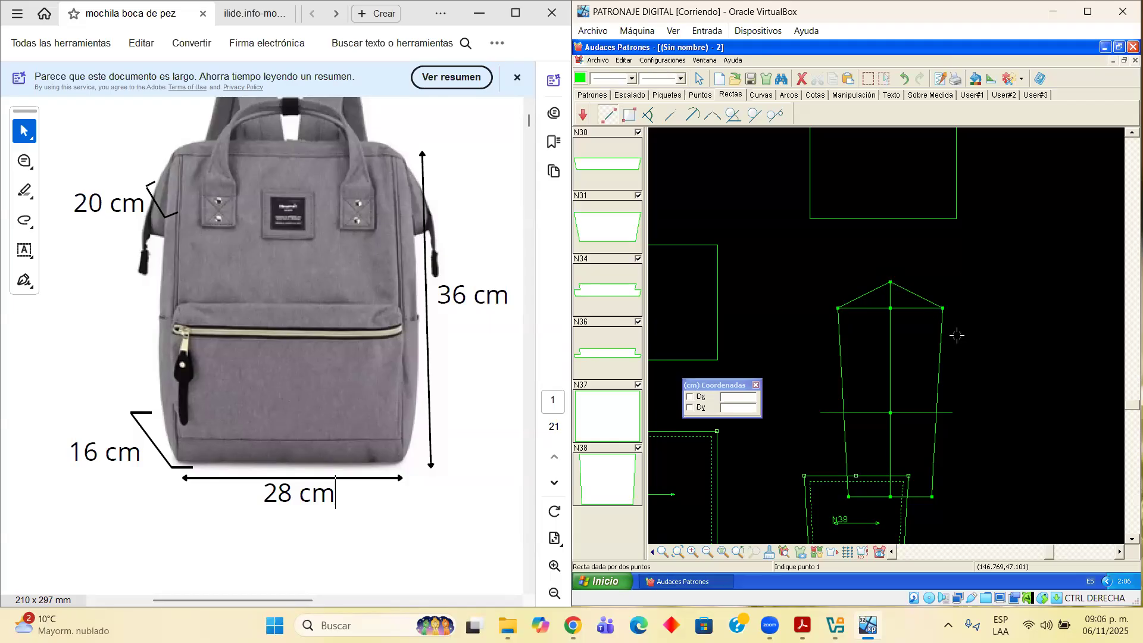
click(1131, 132)
click(1130, 133)
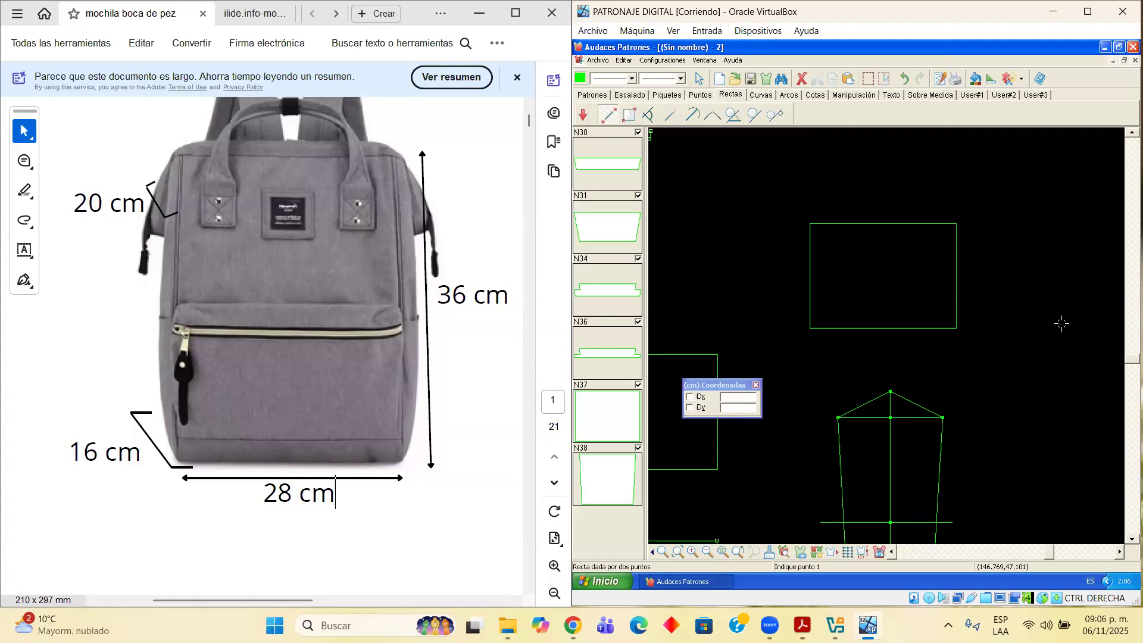
Mark points at the four corners of the 28 by 20 cm rectangle and at the midpoints of its two vertical sides
scroll(956, 270, up, 1)
click(956, 276)
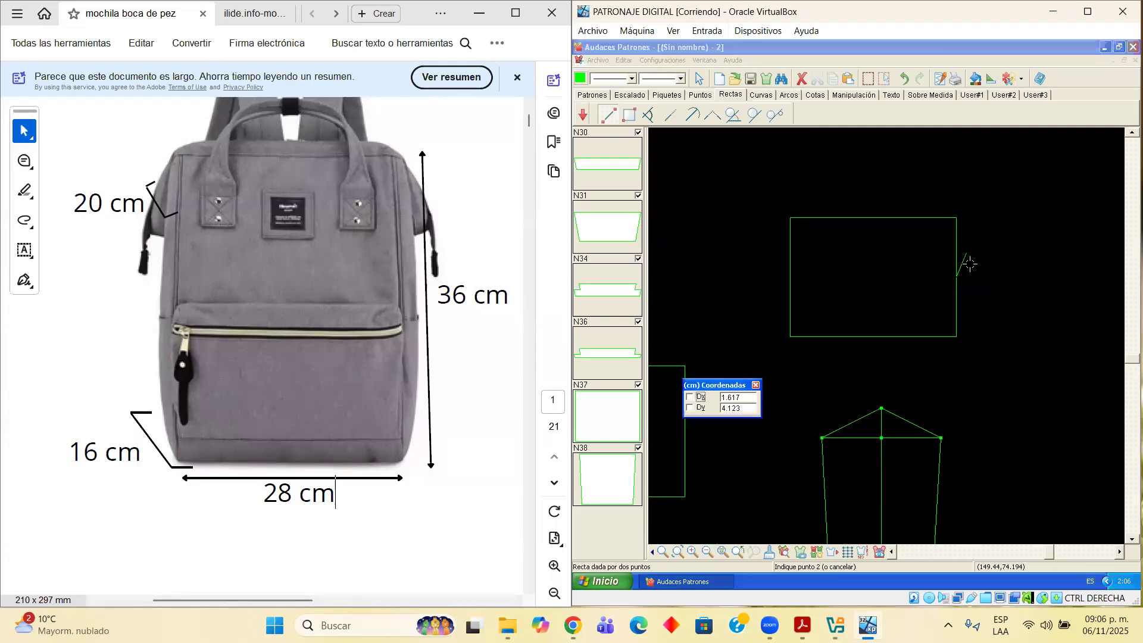
key(Escape)
click(700, 94)
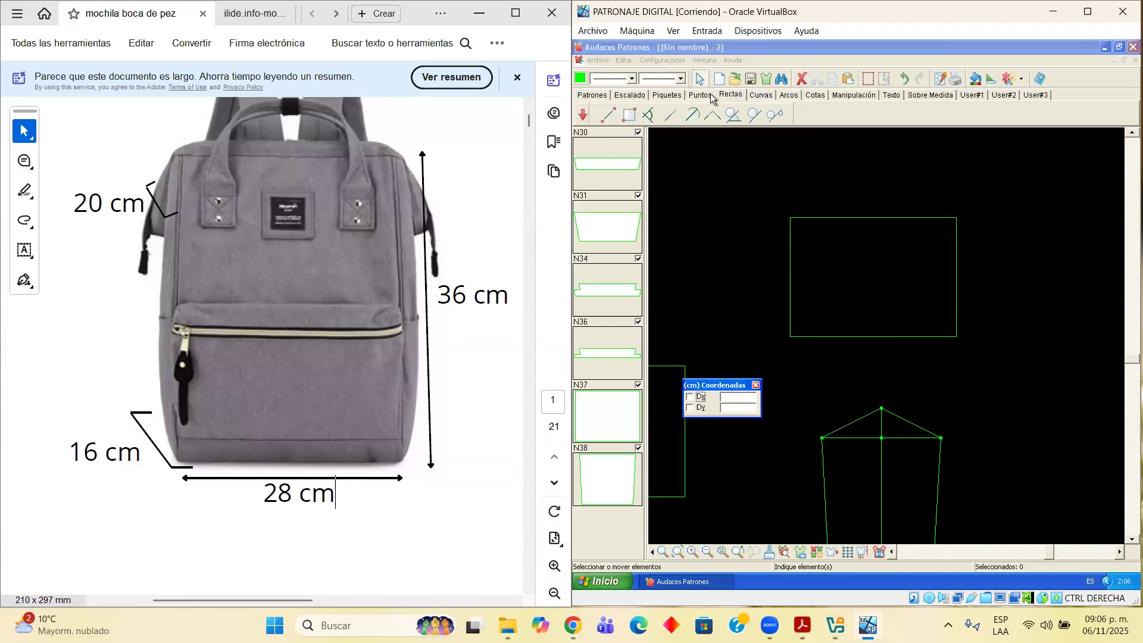
click(957, 217)
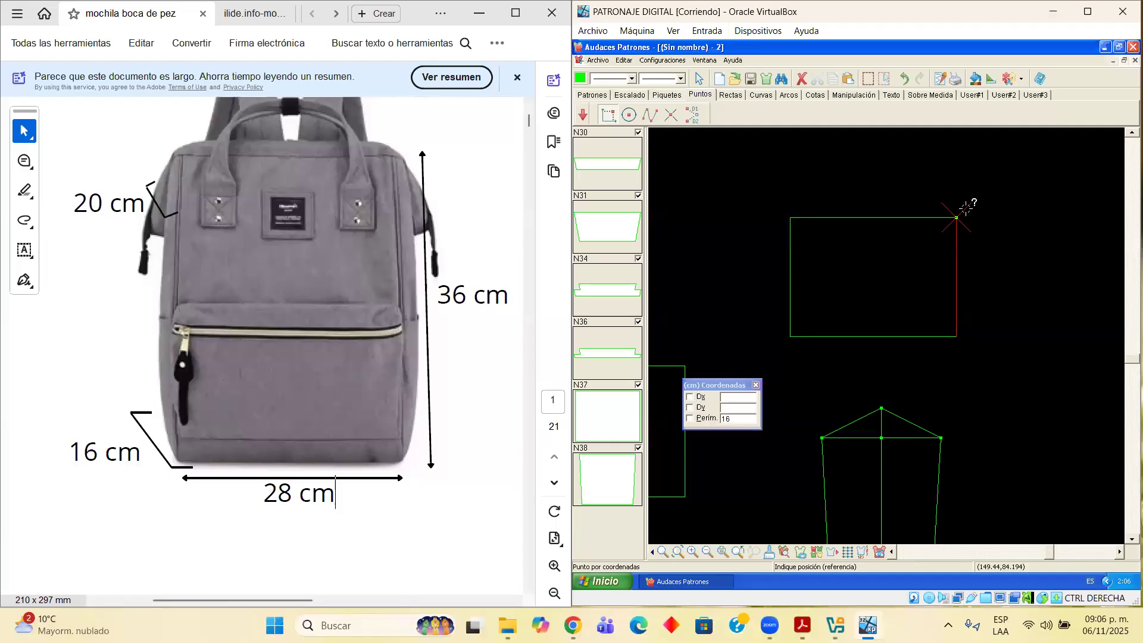
click(790, 218)
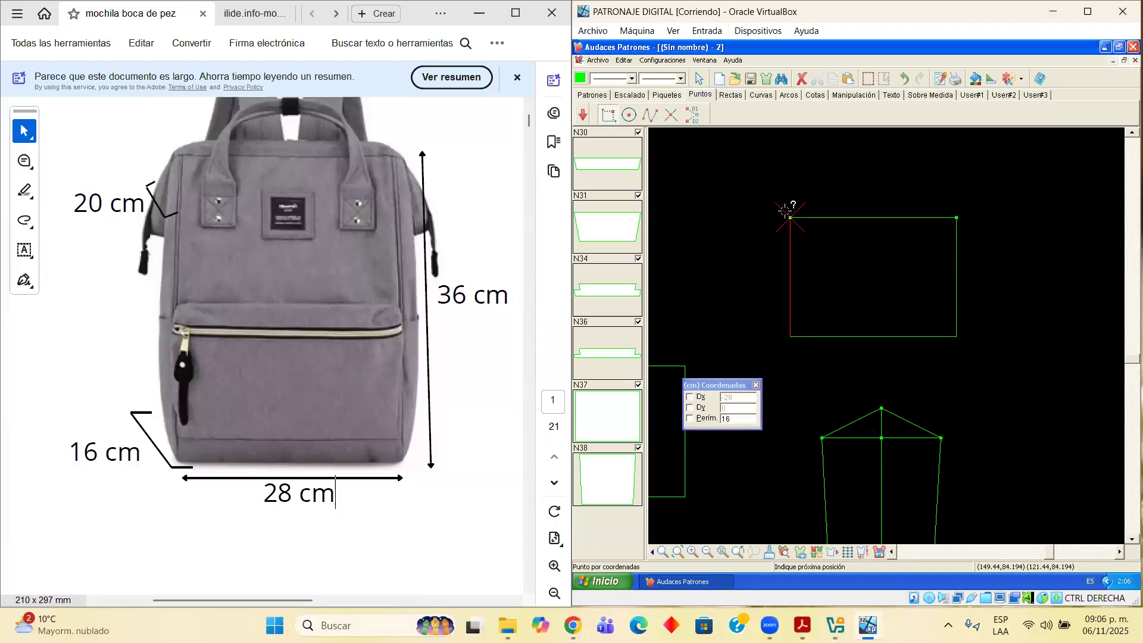
click(790, 332)
click(958, 334)
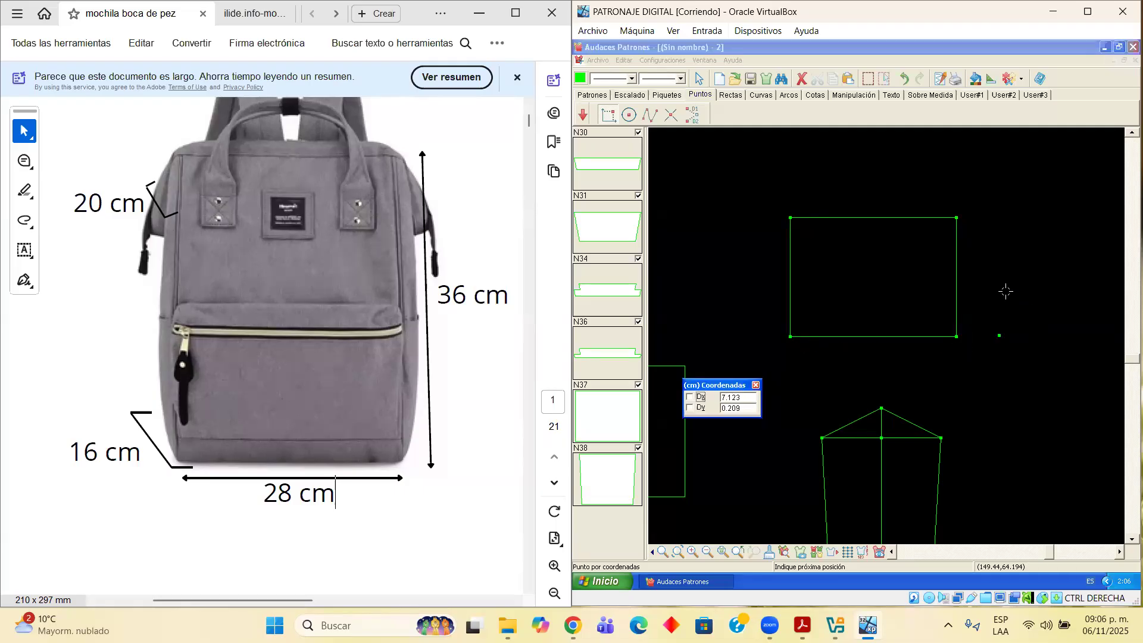
click(956, 276)
click(792, 276)
Draw a 5 cm horizontal line outward from the midpoint of the 28 by 20 cm rectangle's right side
click(725, 96)
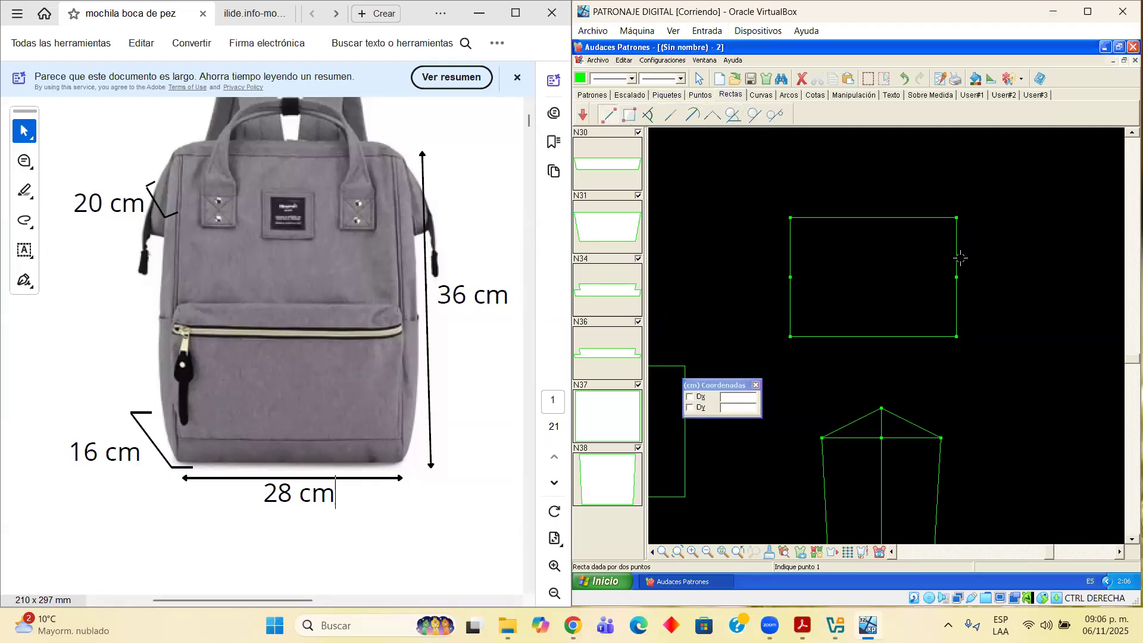
click(957, 277)
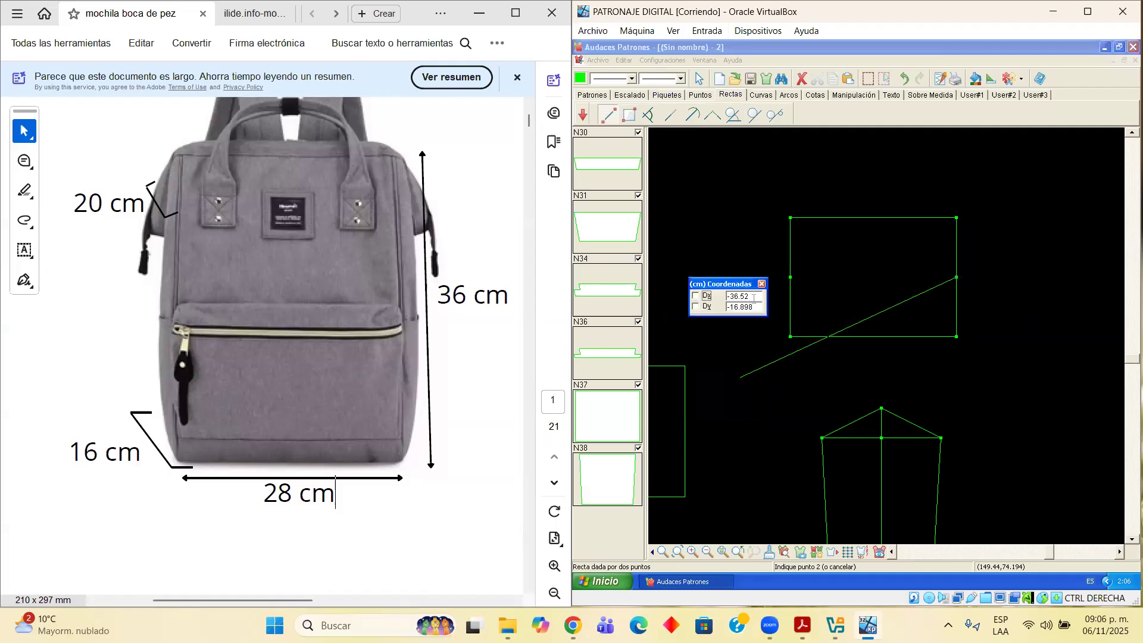
text(-5)
key(Return)
text(0)
key(Return)
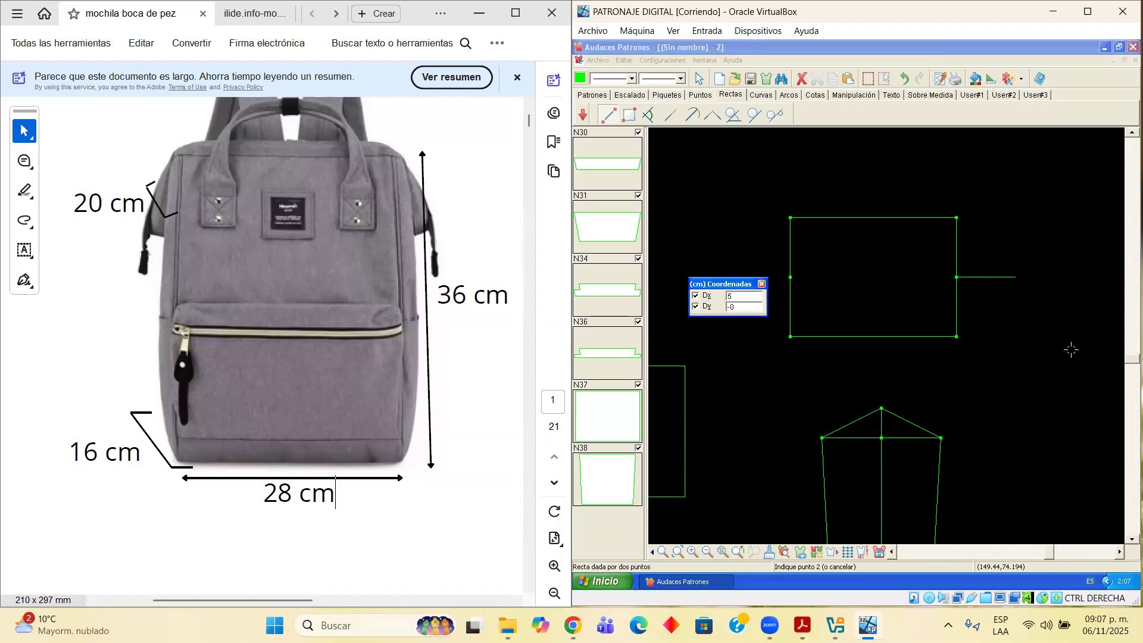
click(1088, 333)
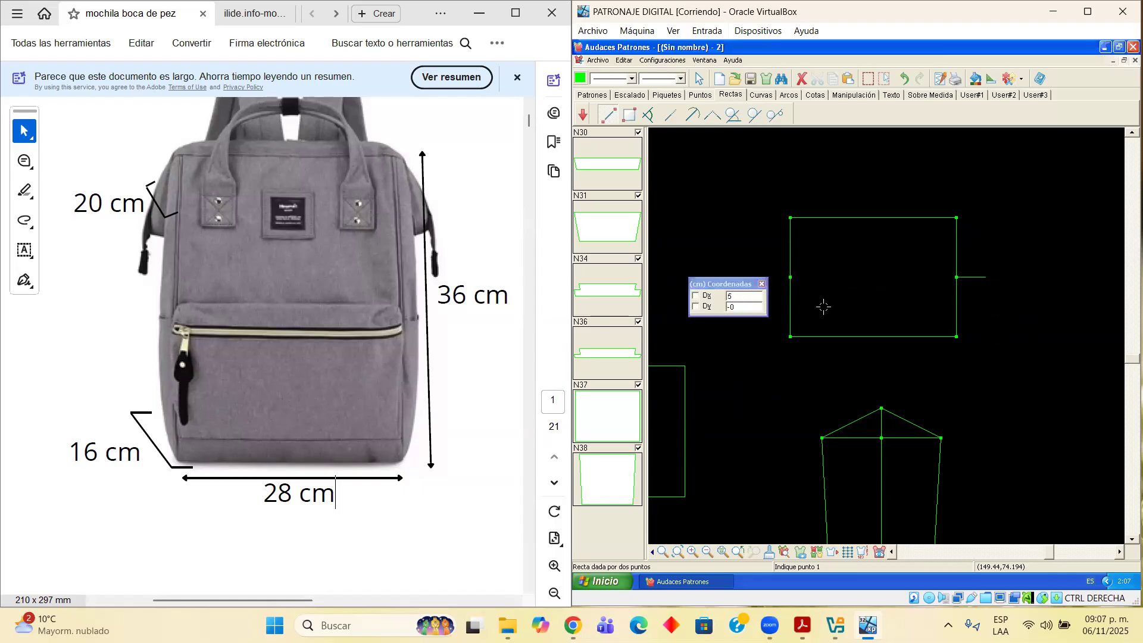
Draw a matching 5 cm horizontal line outward from the midpoint of the rectangle's left side
click(790, 277)
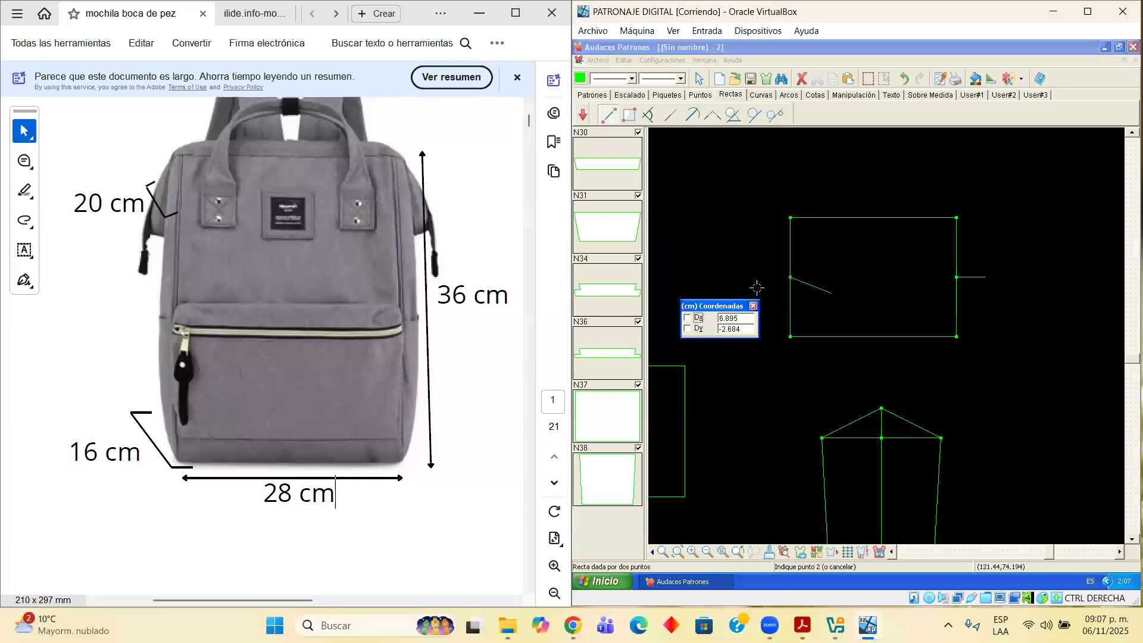
text(5)
key(Tab)
text(0)
click(723, 274)
drag(738, 305, 752, 343)
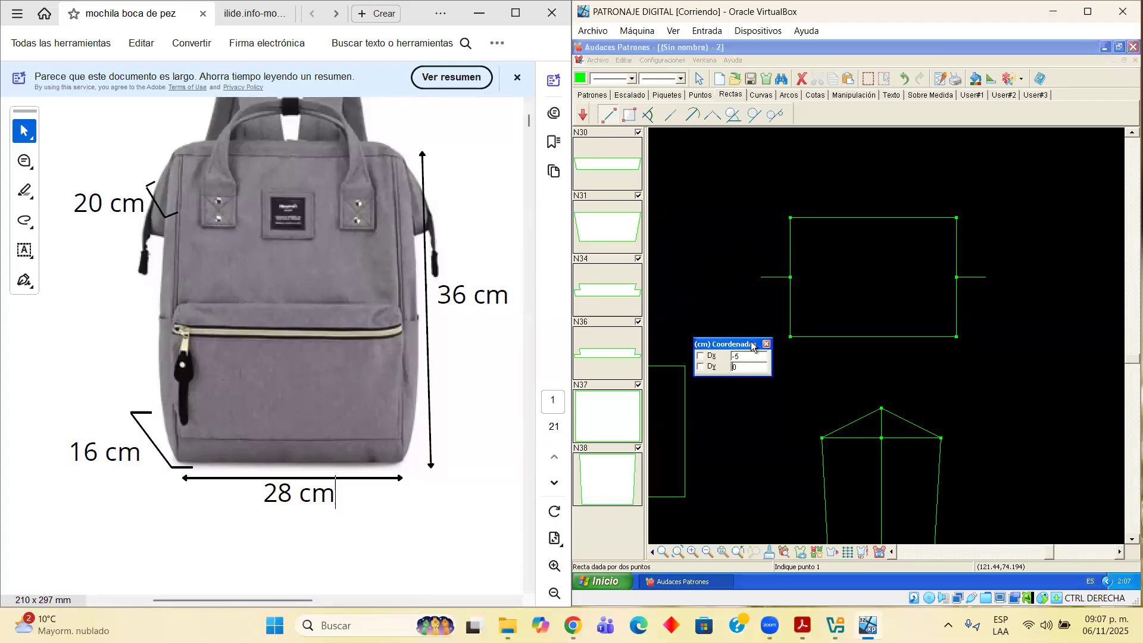
Mark points at the outer ends of both 5 cm lines
click(700, 94)
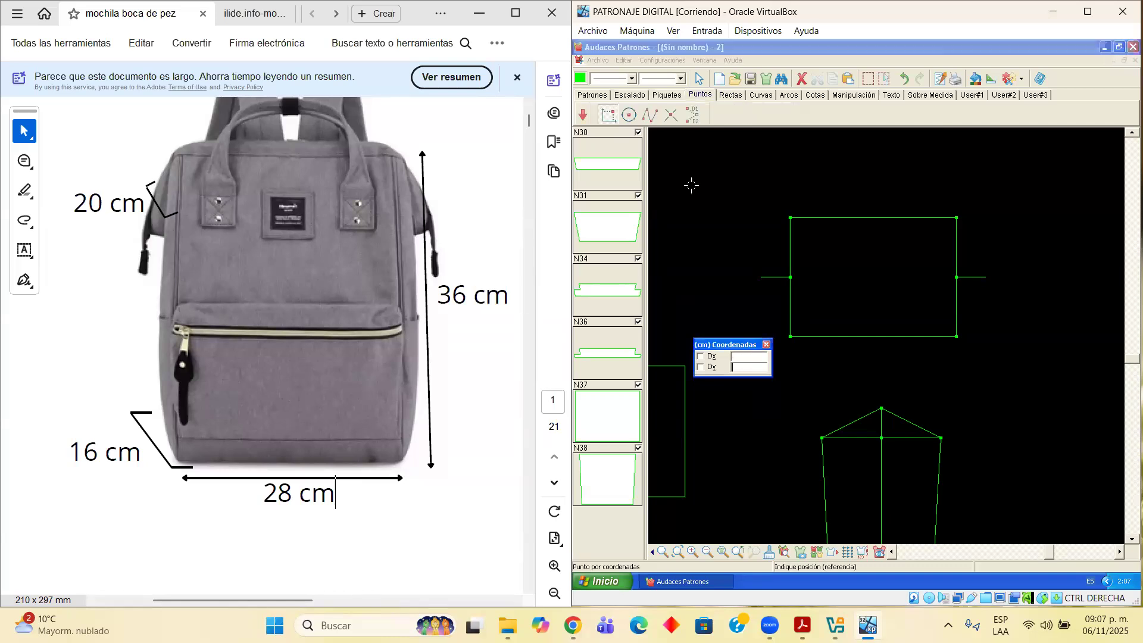
click(758, 275)
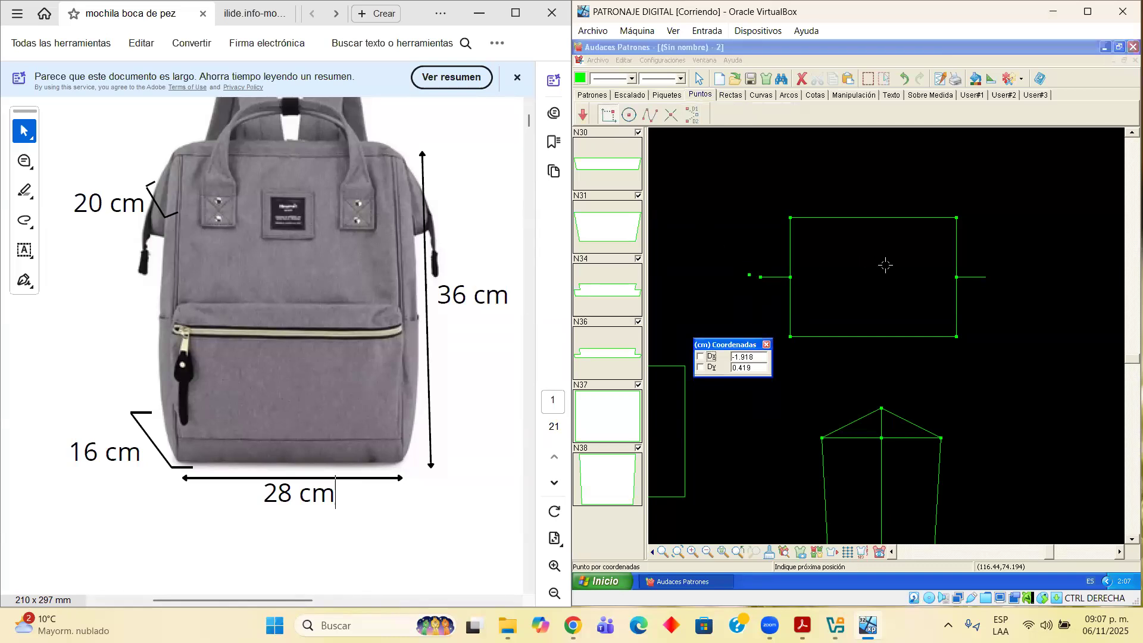
click(987, 277)
Join the outer end of each 5 cm line to the two nearest rectangle corners with straight lines
click(731, 95)
click(613, 116)
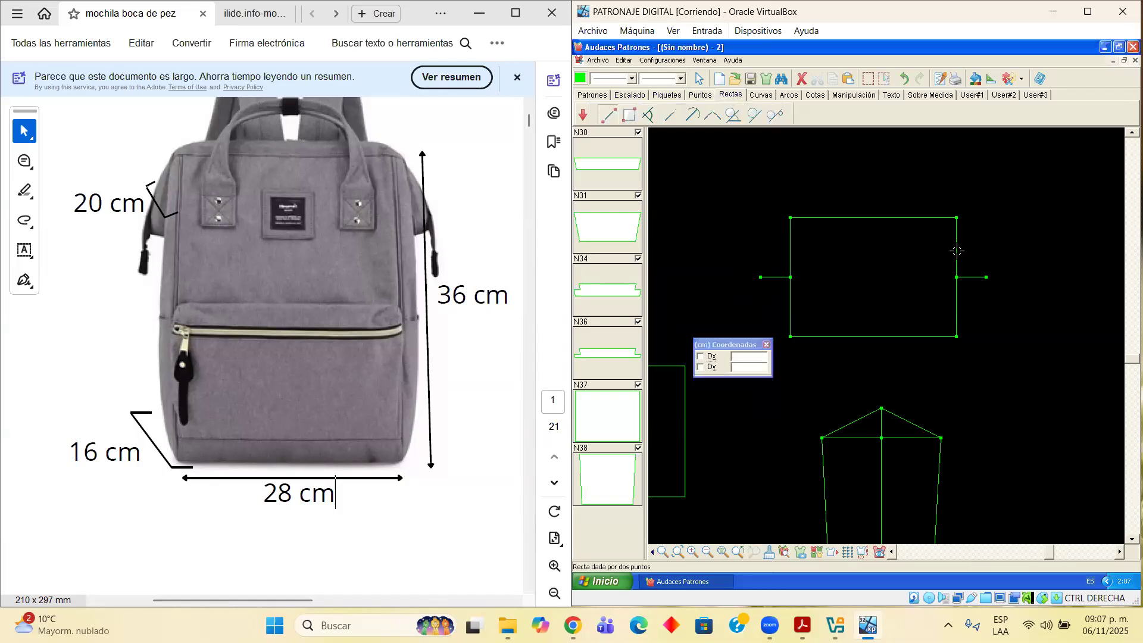
click(954, 209)
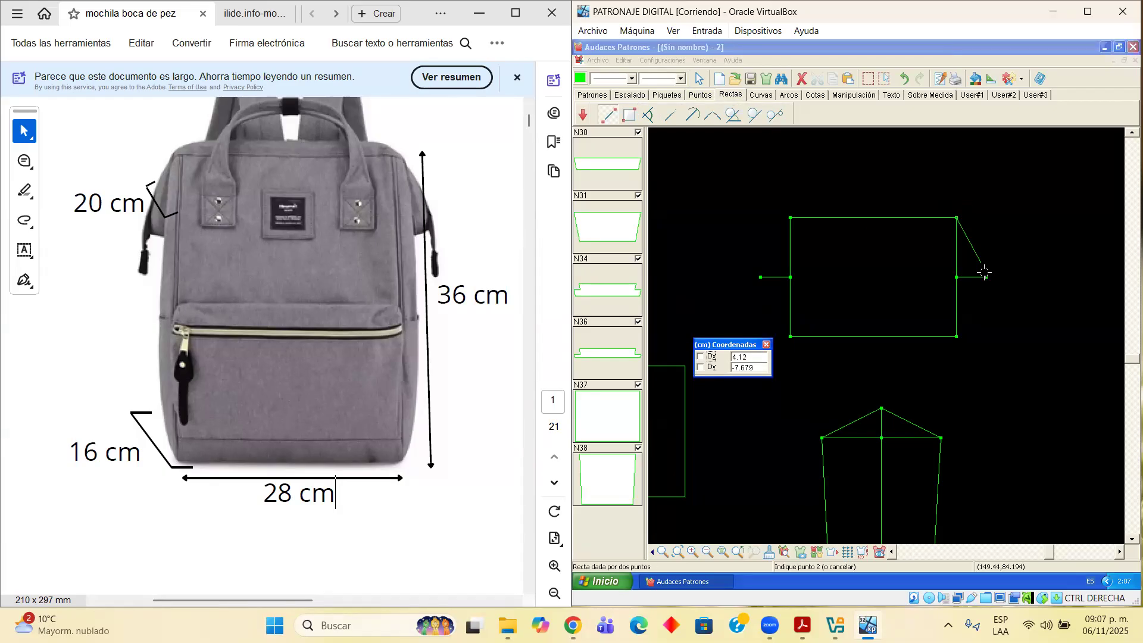
click(956, 336)
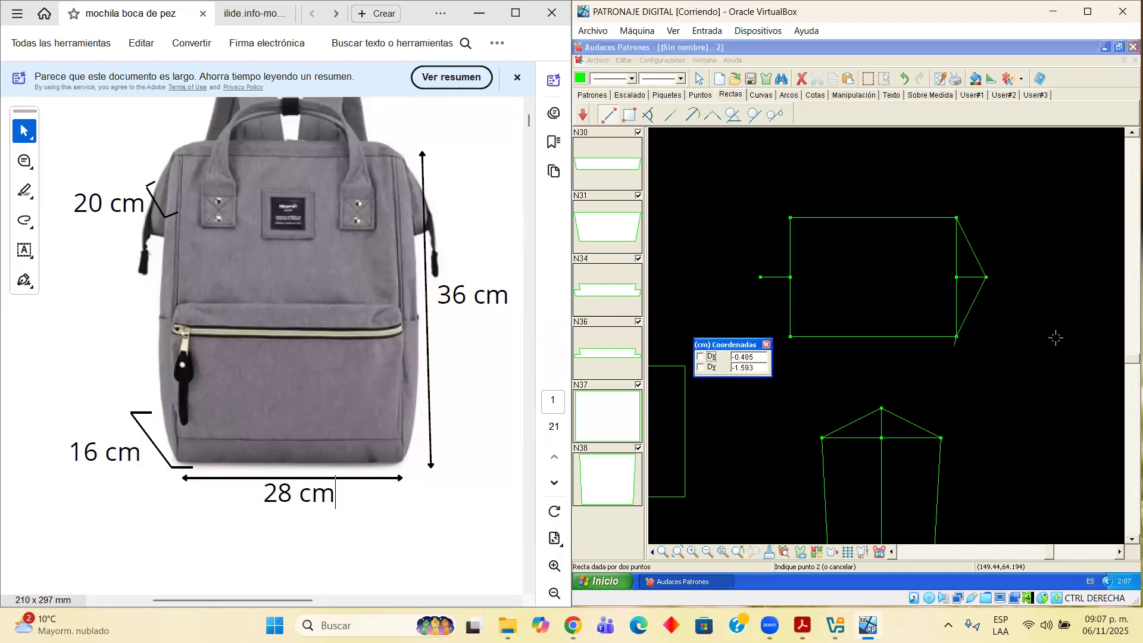
right_click(1020, 355)
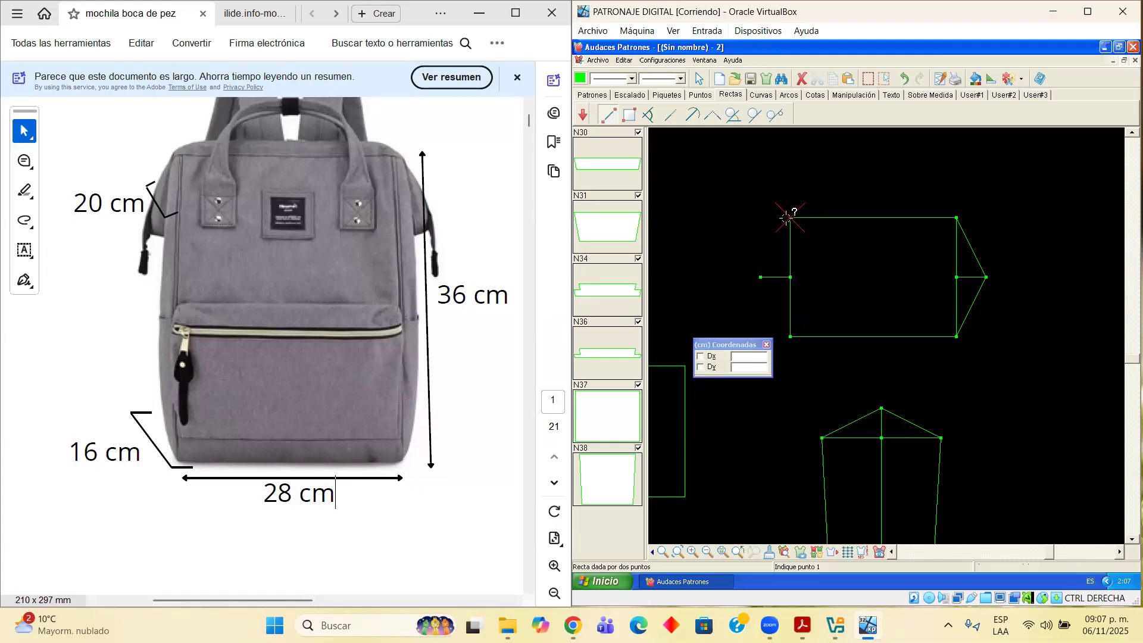
click(785, 217)
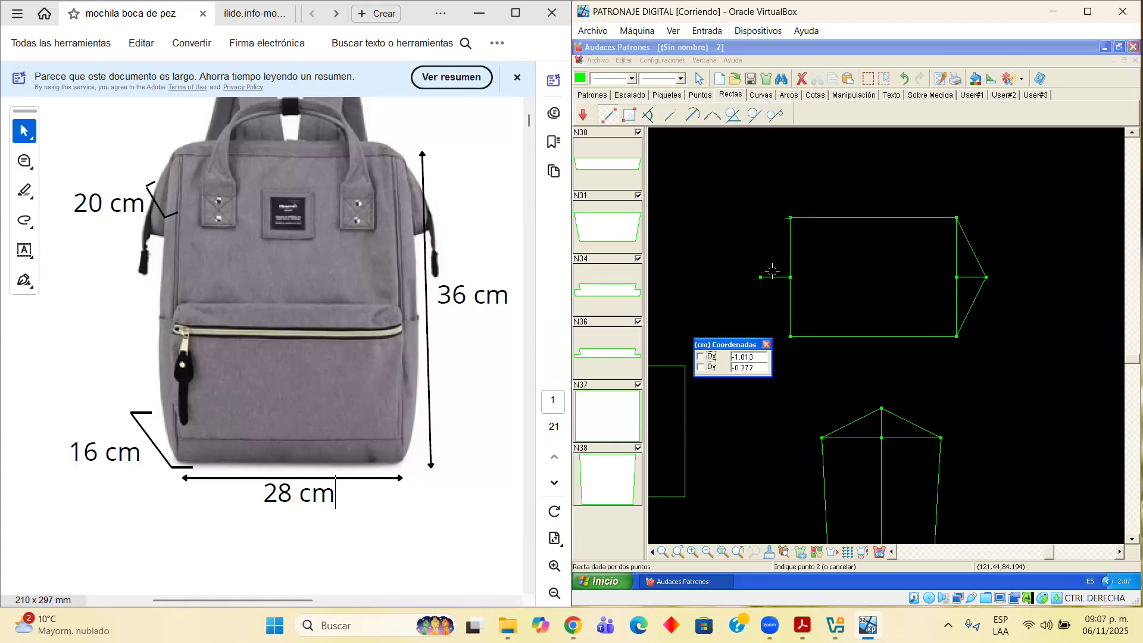
click(791, 337)
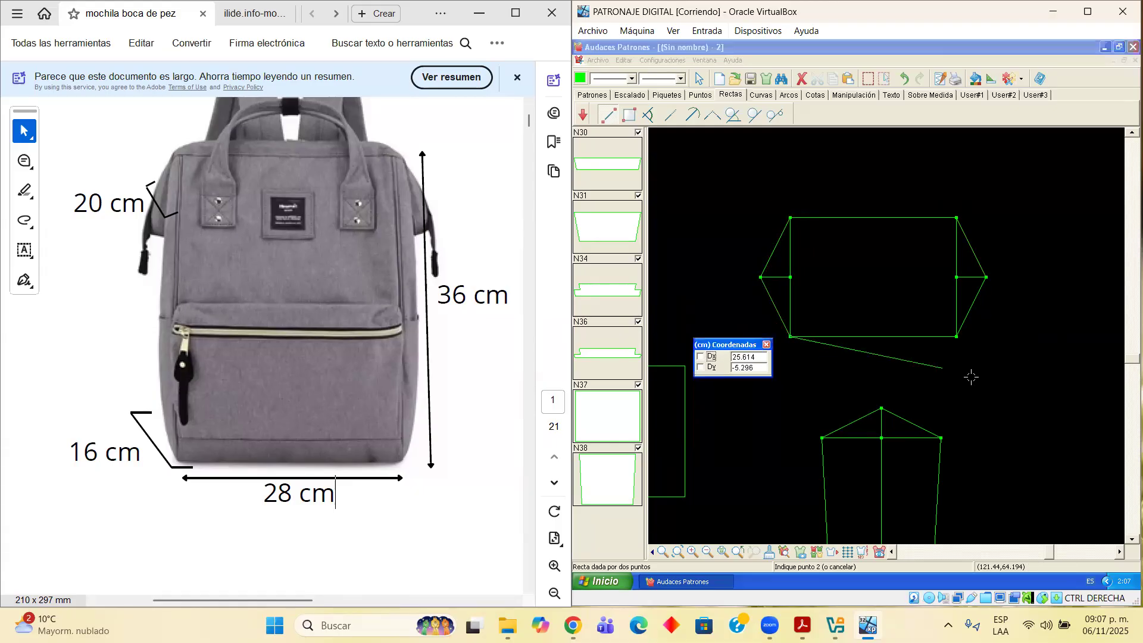
key(Escape)
Draw a 28 cm horizontal centre line across the rectangle, joining the midpoints of its two vertical sides
drag(756, 348, 725, 354)
scroll(888, 373, down, 2)
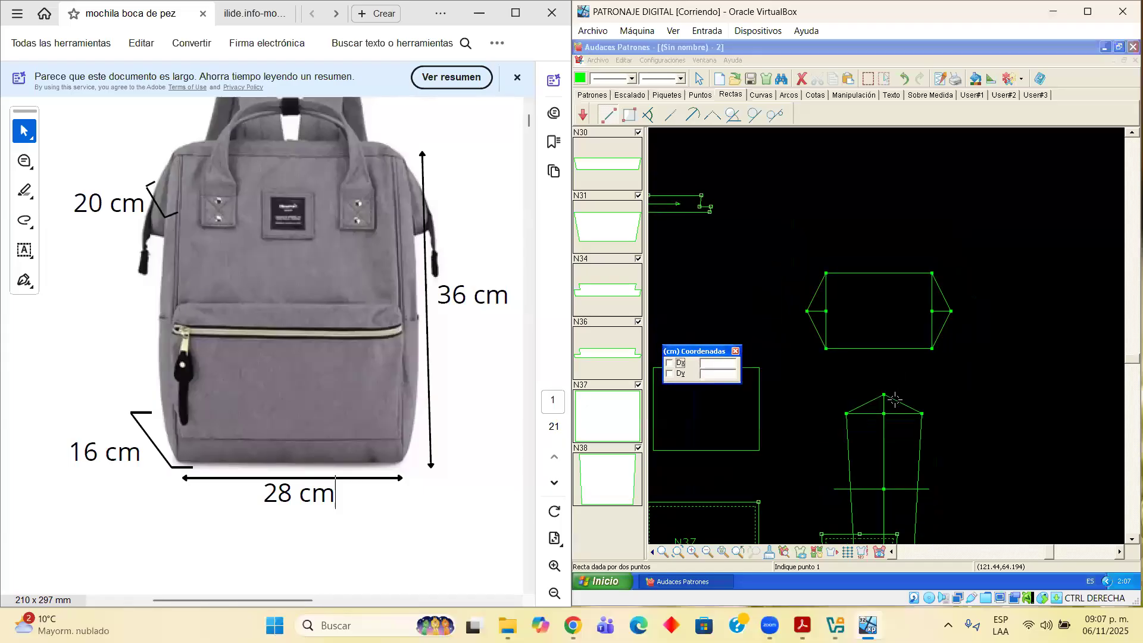
scroll(895, 399, down, 1)
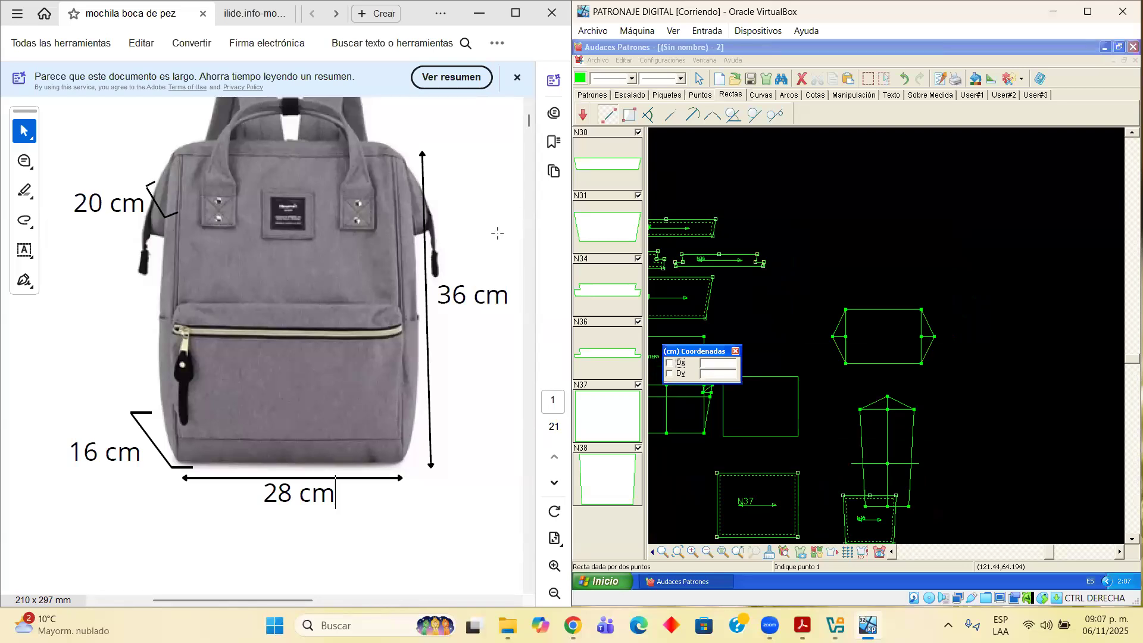
scroll(899, 419, up, 2)
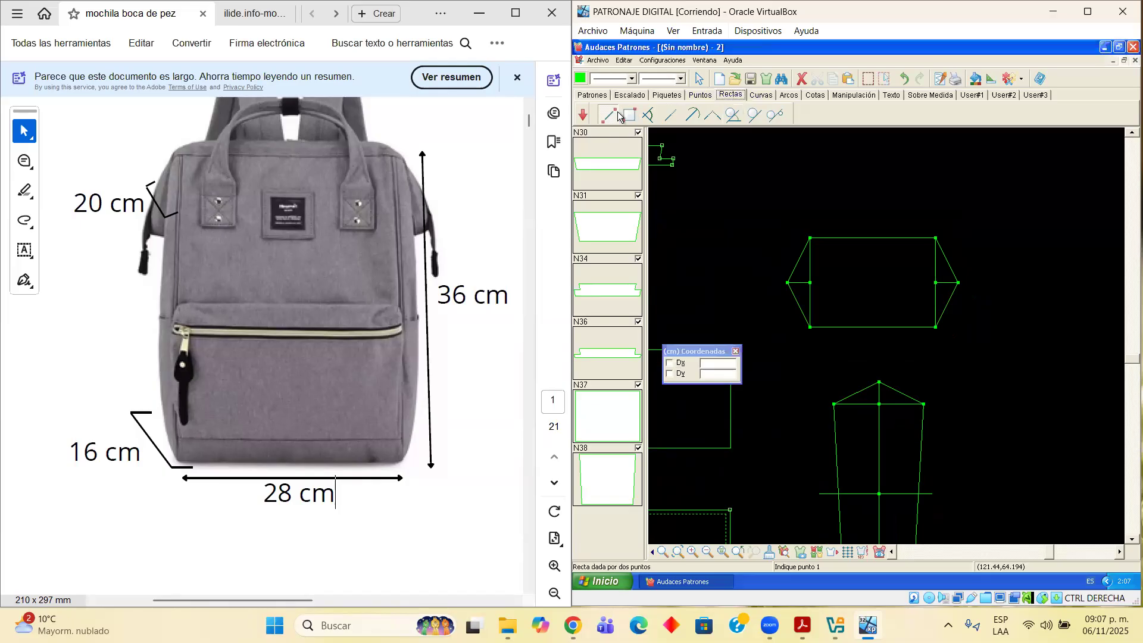
click(809, 282)
text(28)
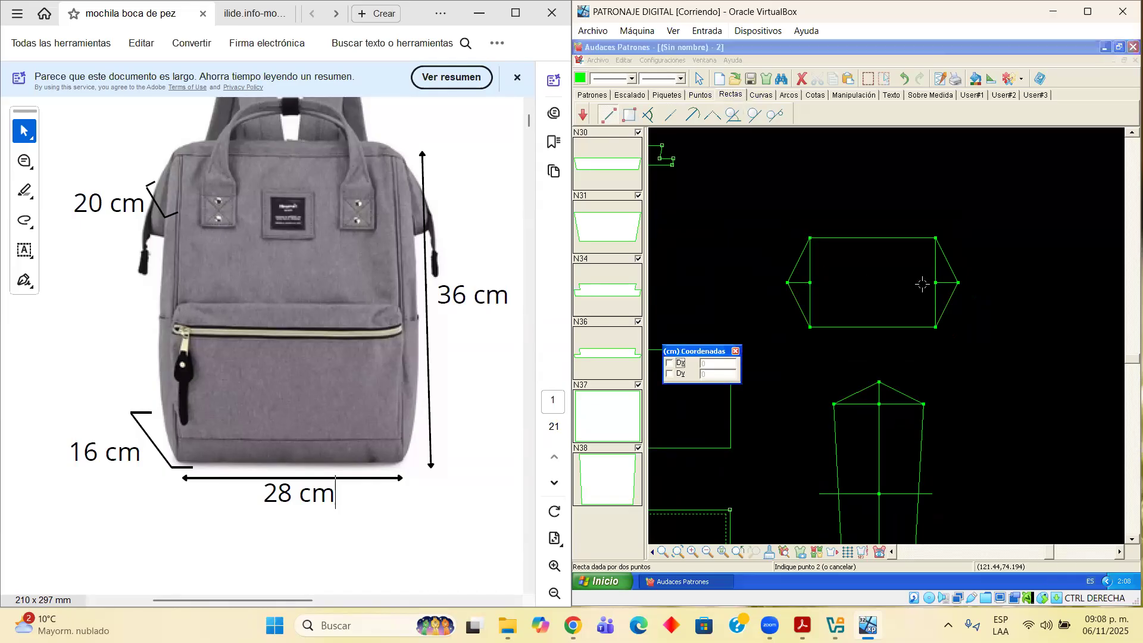
key(Return)
right_click(766, 276)
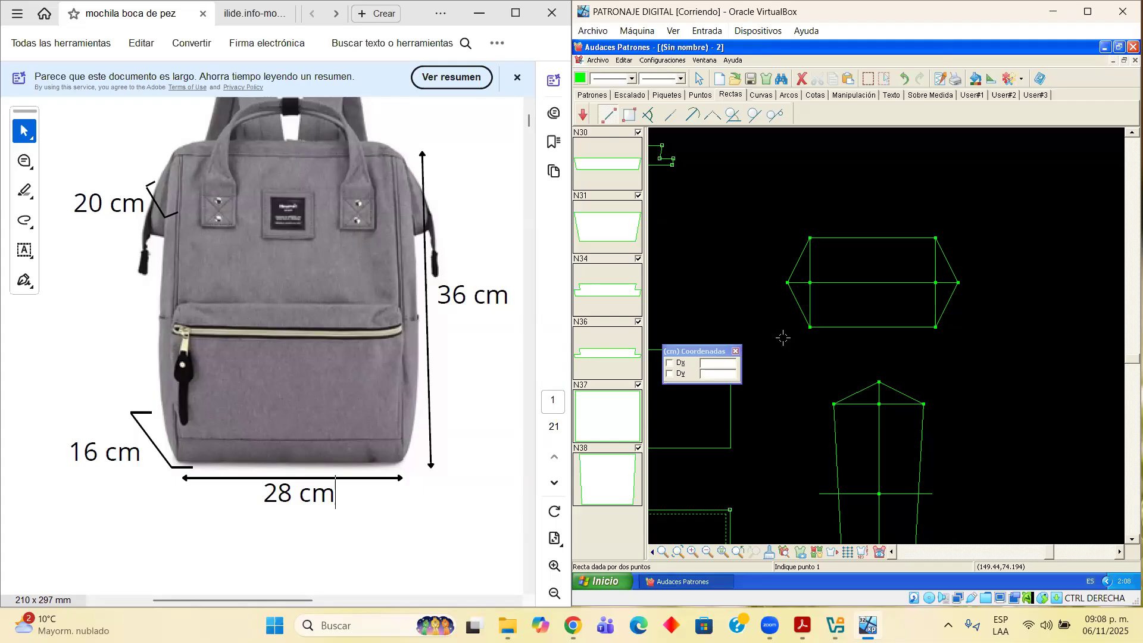
Examine the gussets of the red backpack in the other reference PDF and return to the mochila boca de pez document
scroll(853, 397, down, 1)
scroll(862, 431, up, 1)
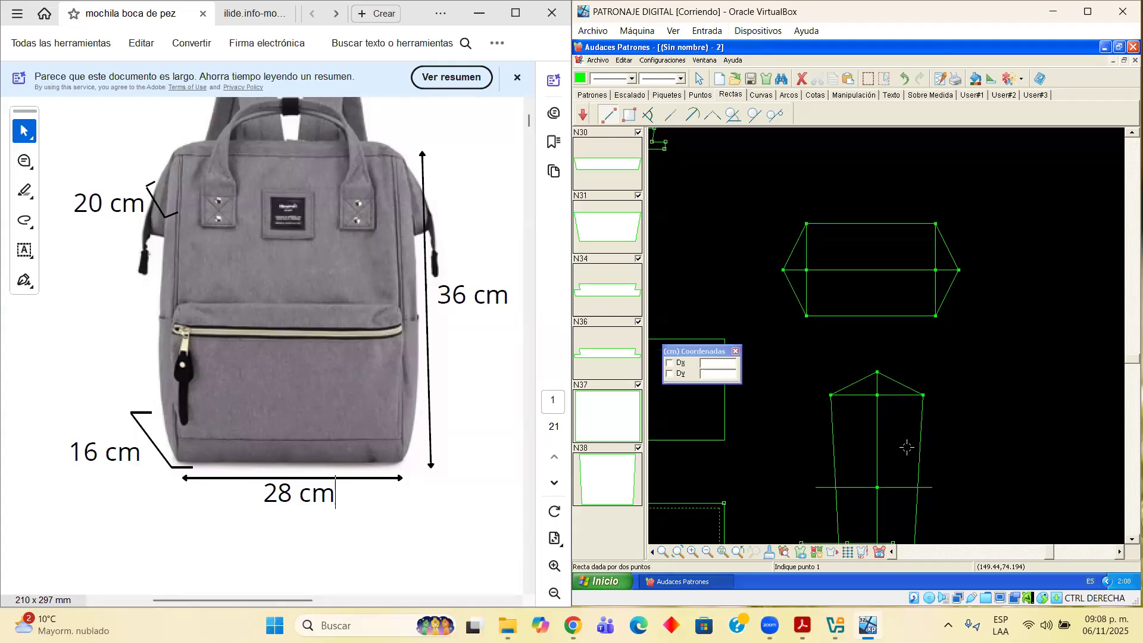
scroll(906, 451, up, 1)
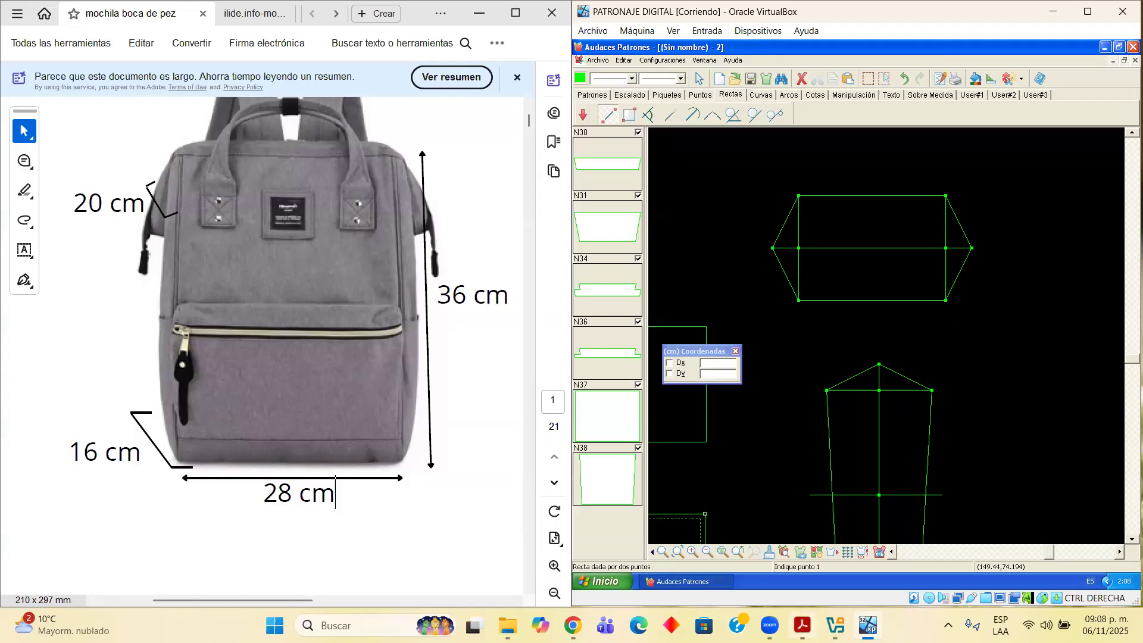
mouse_move(638, 625)
click(804, 568)
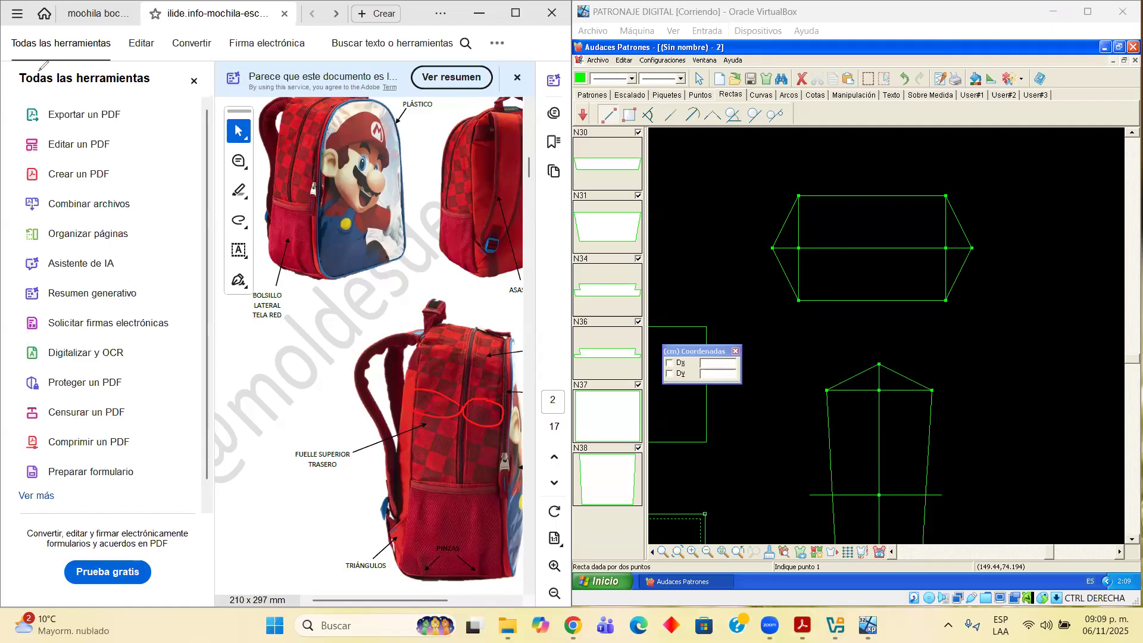
click(89, 19)
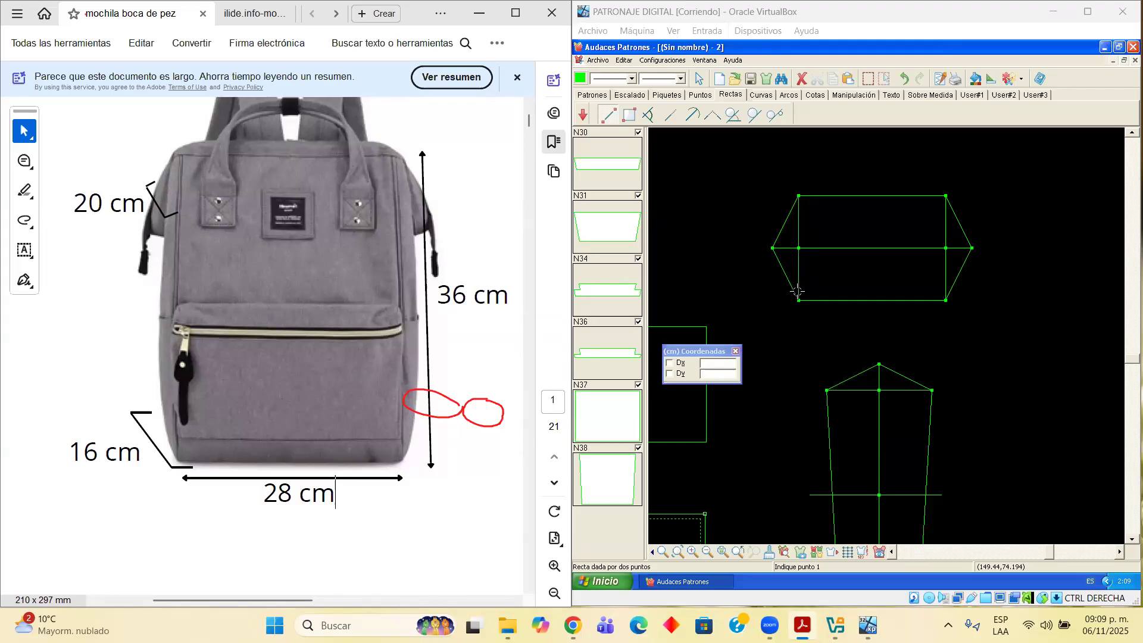
Set the drawing colour to blue
click(632, 79)
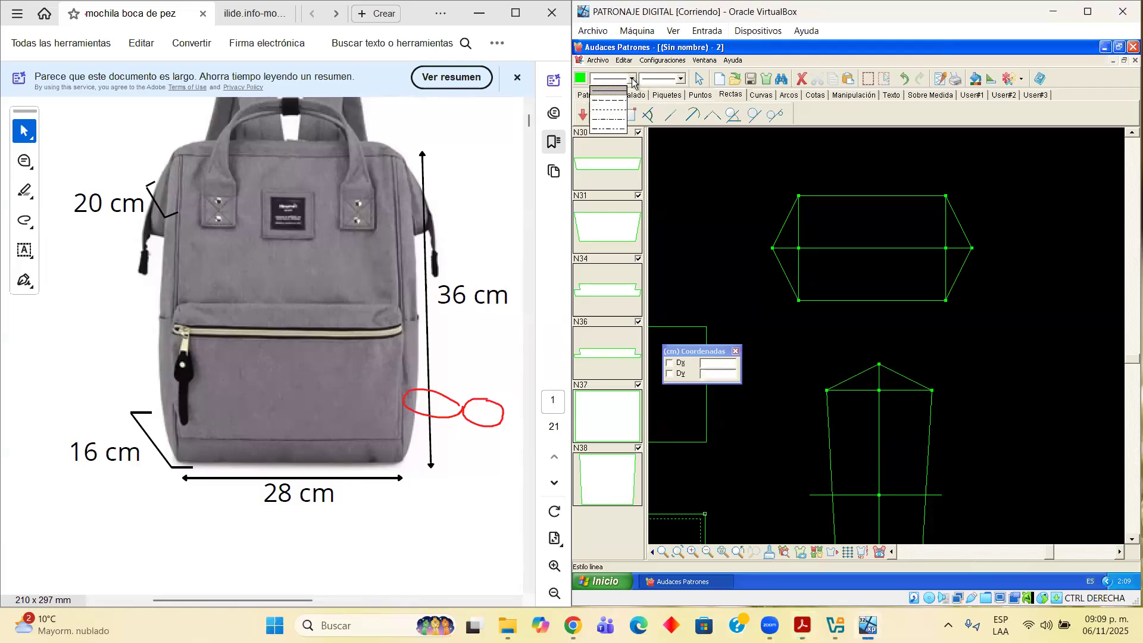
click(580, 78)
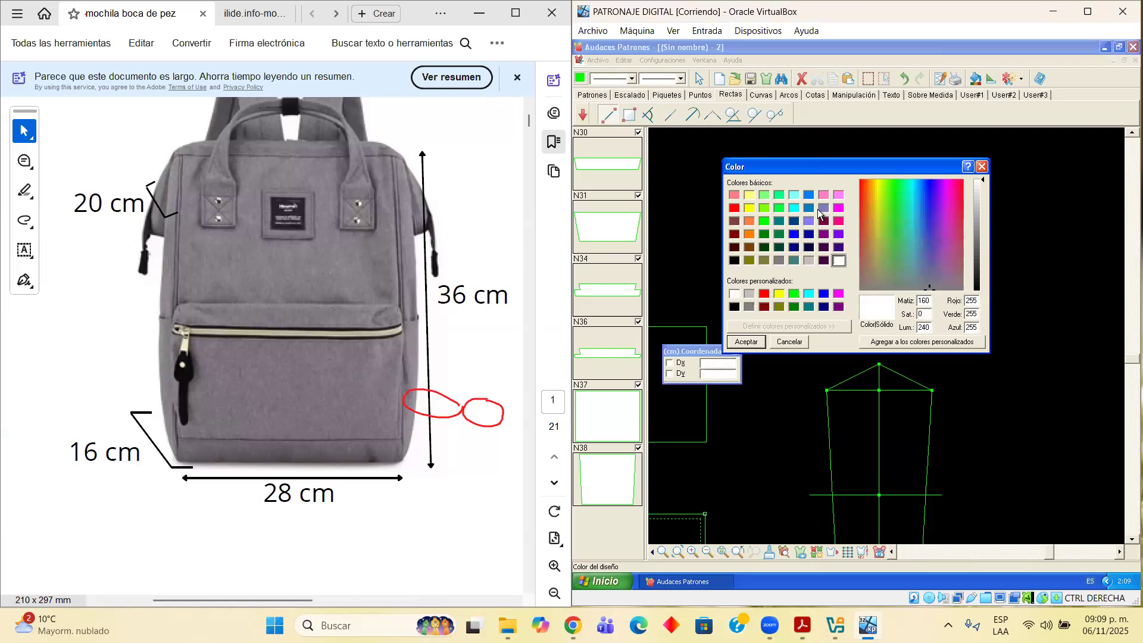
click(795, 232)
click(746, 341)
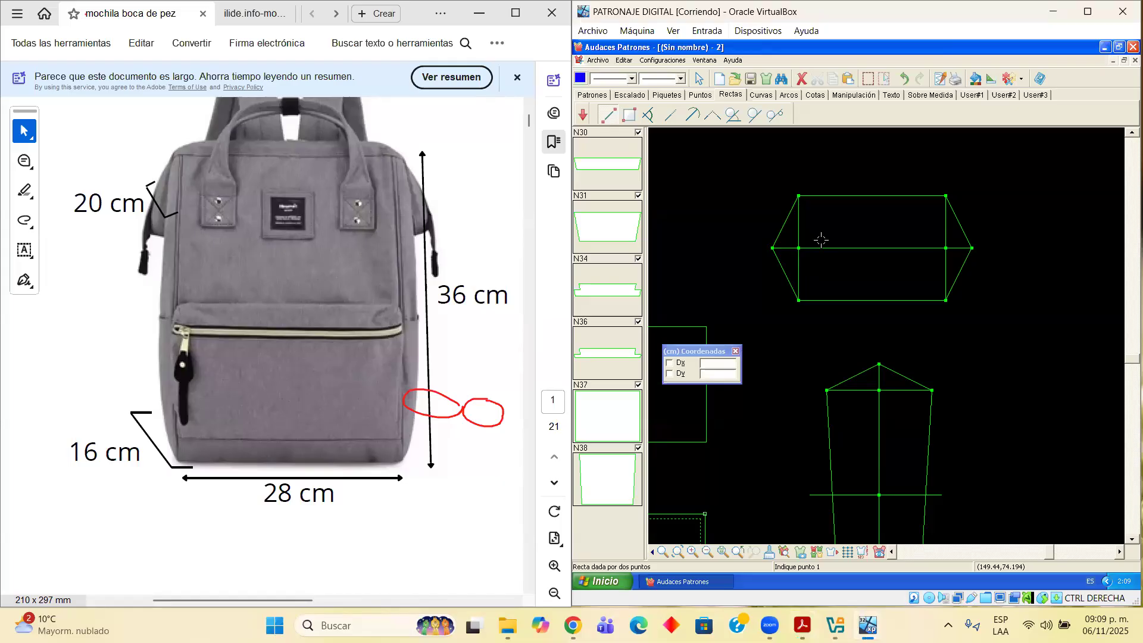
Mark a blue point on each vertical side of the rectangle, 2 cm below the horizontal centre line
click(695, 97)
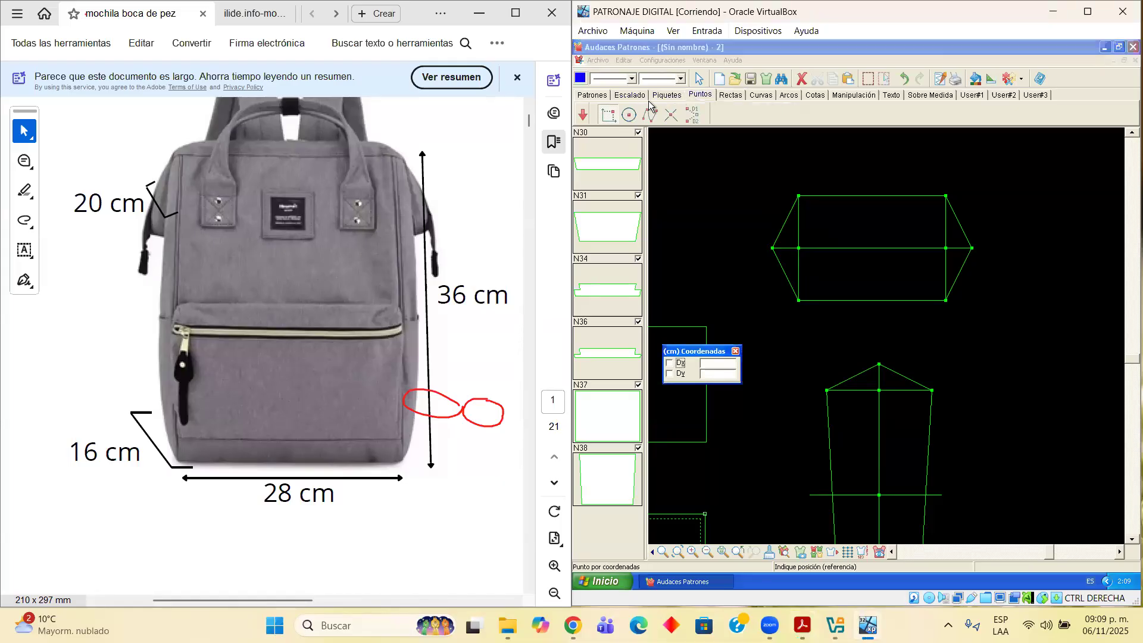
click(608, 115)
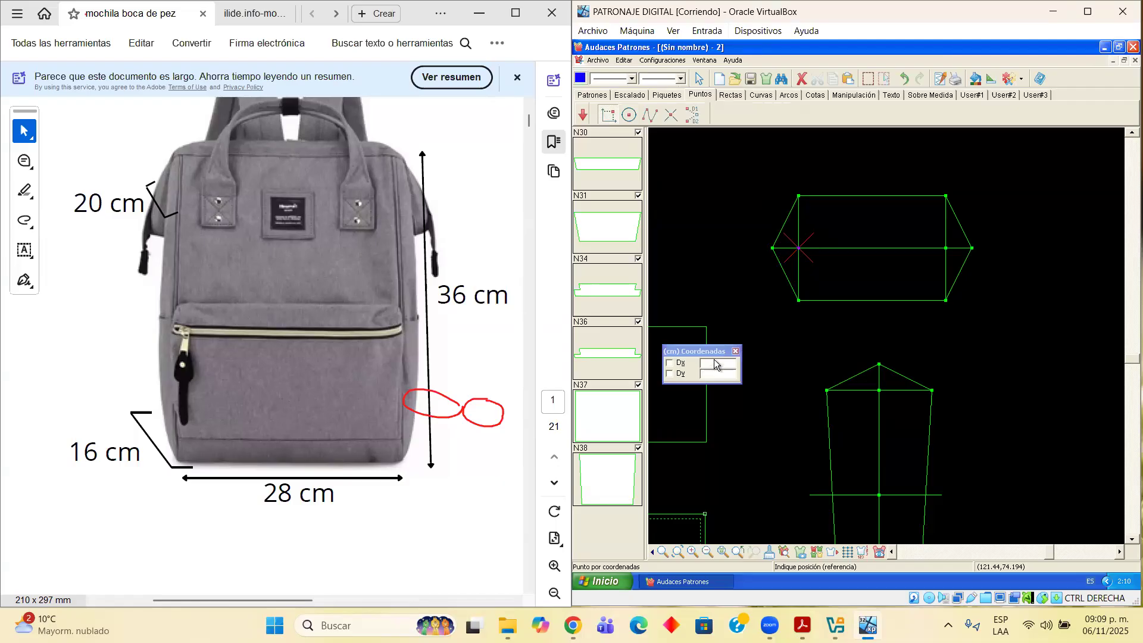
click(798, 241)
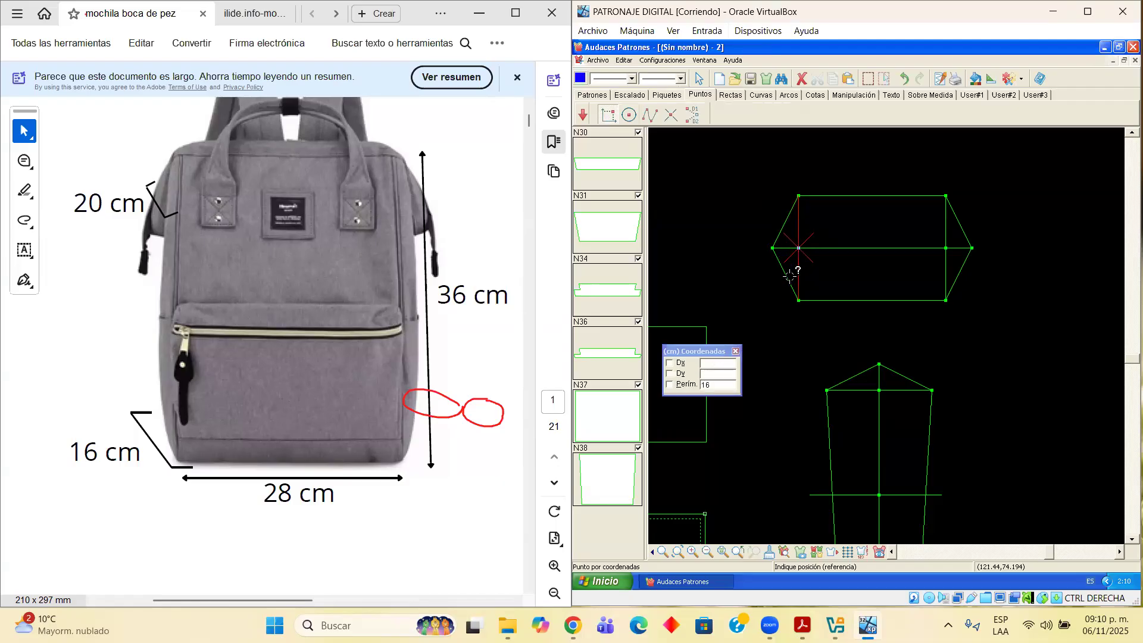
click(699, 386)
text(2)
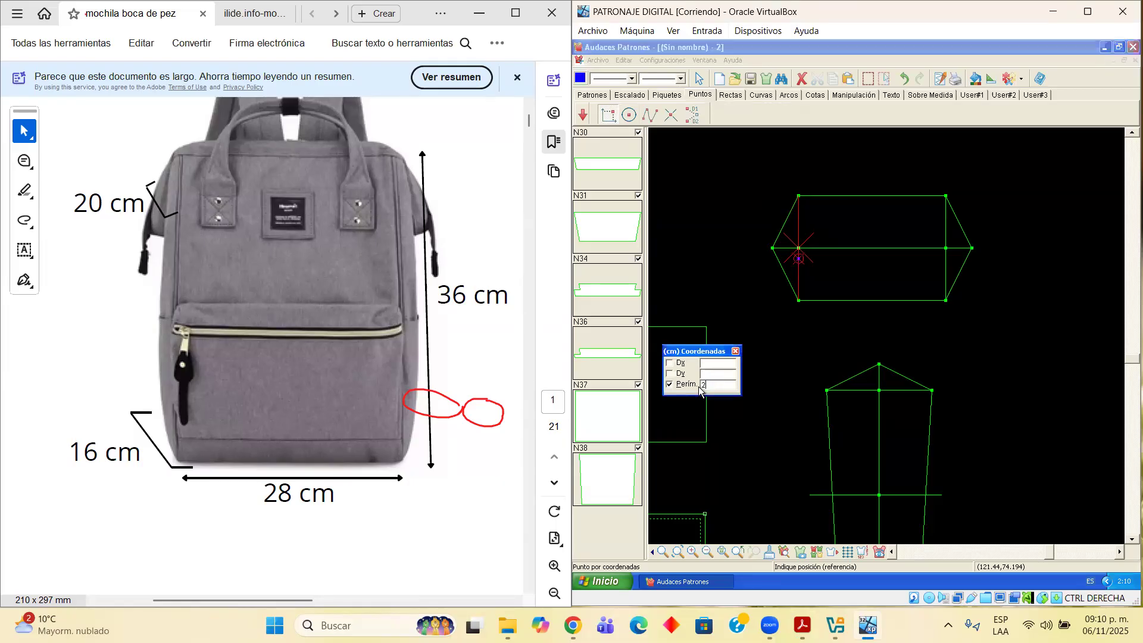
key(Return)
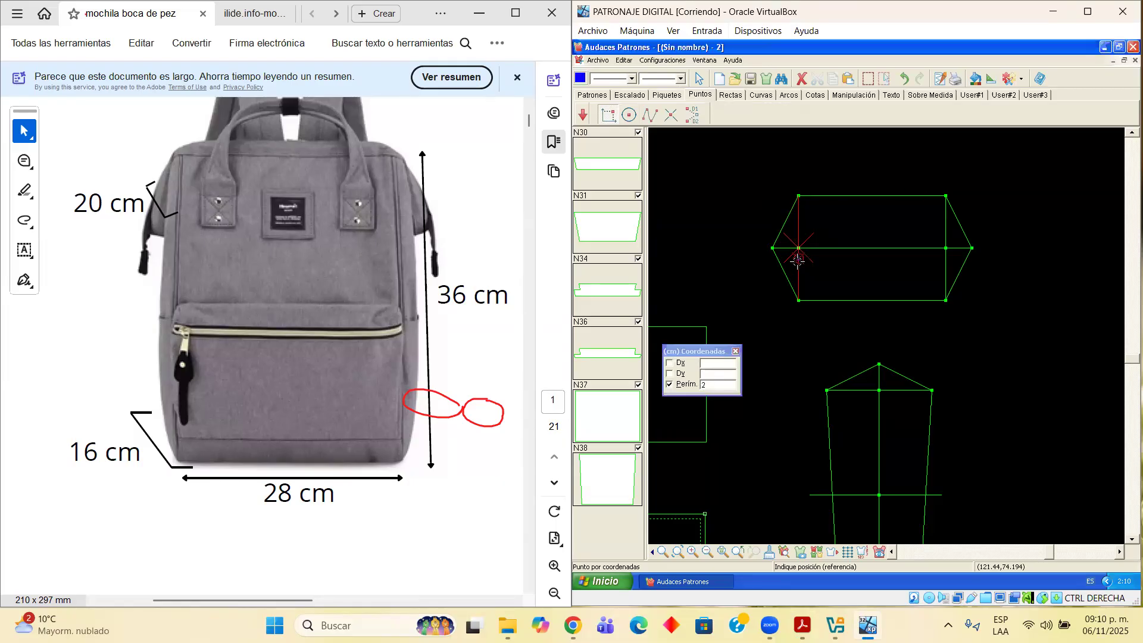
click(946, 247)
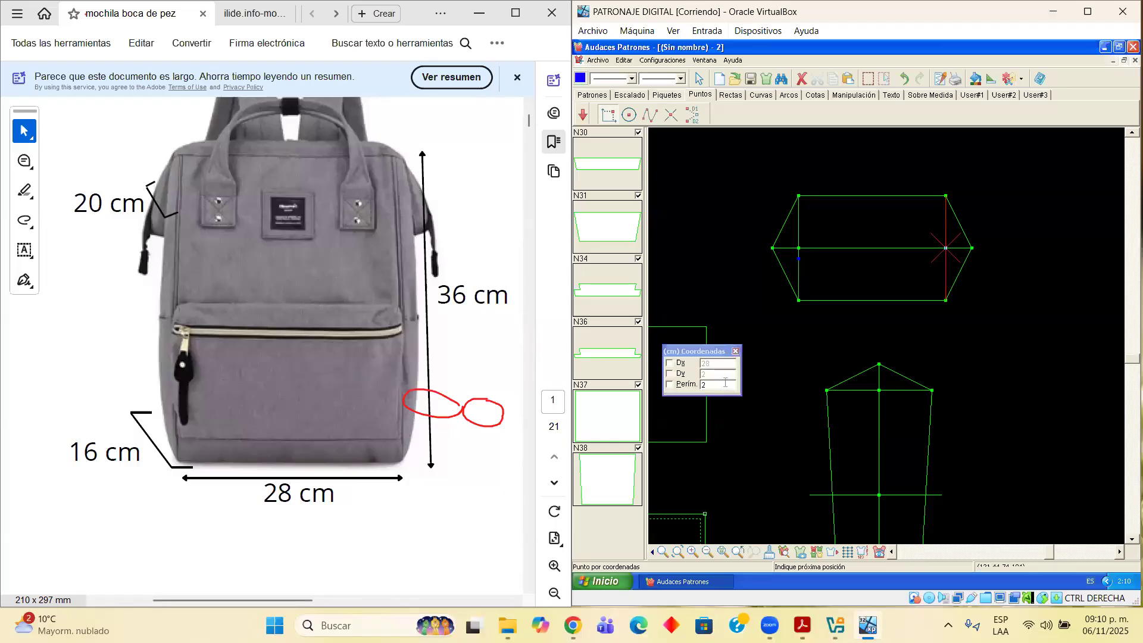
click(691, 366)
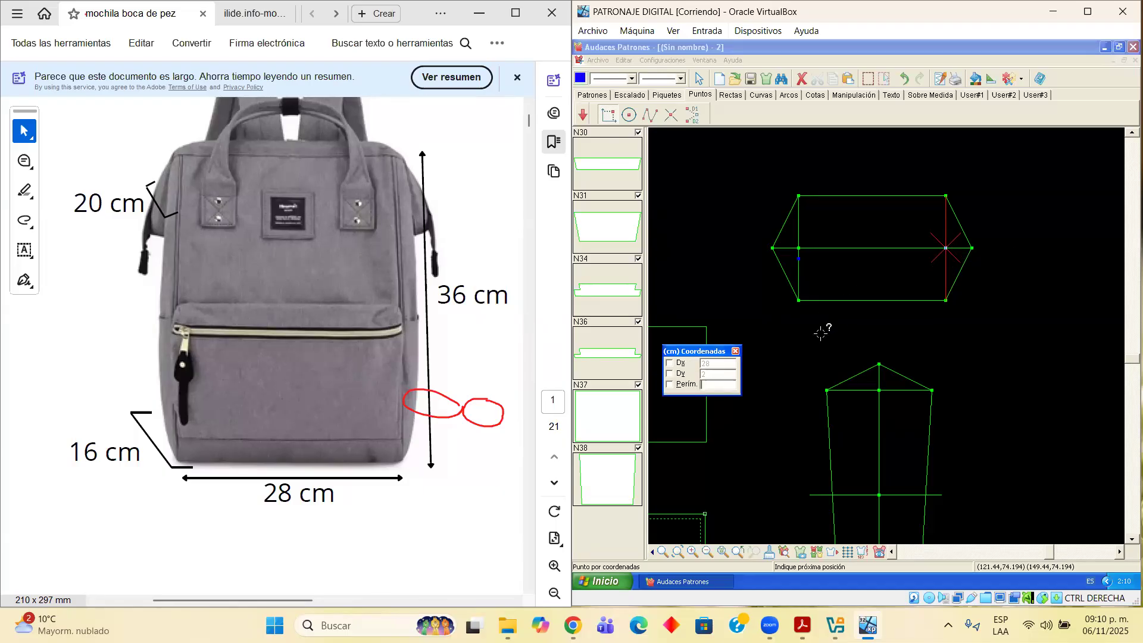
click(948, 248)
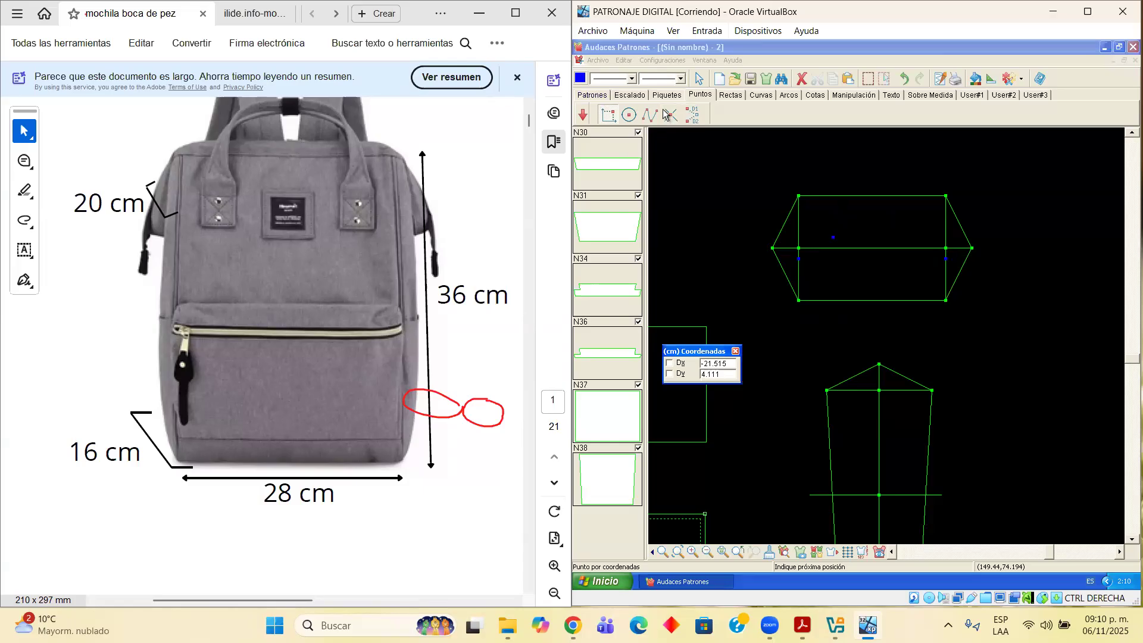
Draw a 5 cm horizontal blue line outward from the blue point on the rectangle's left side
click(727, 94)
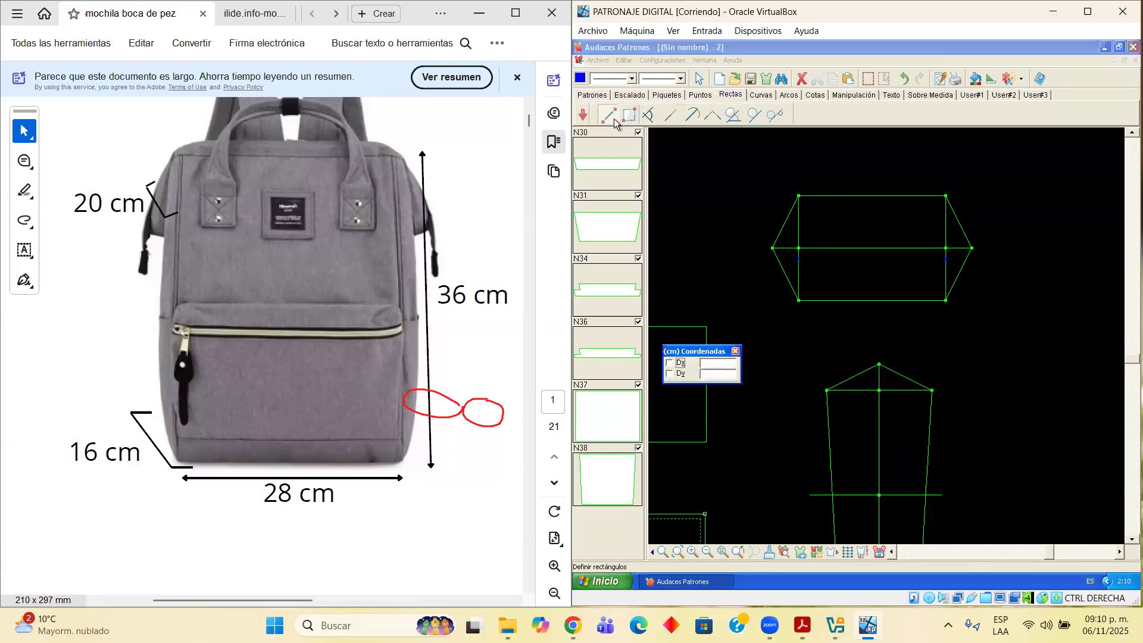
click(798, 258)
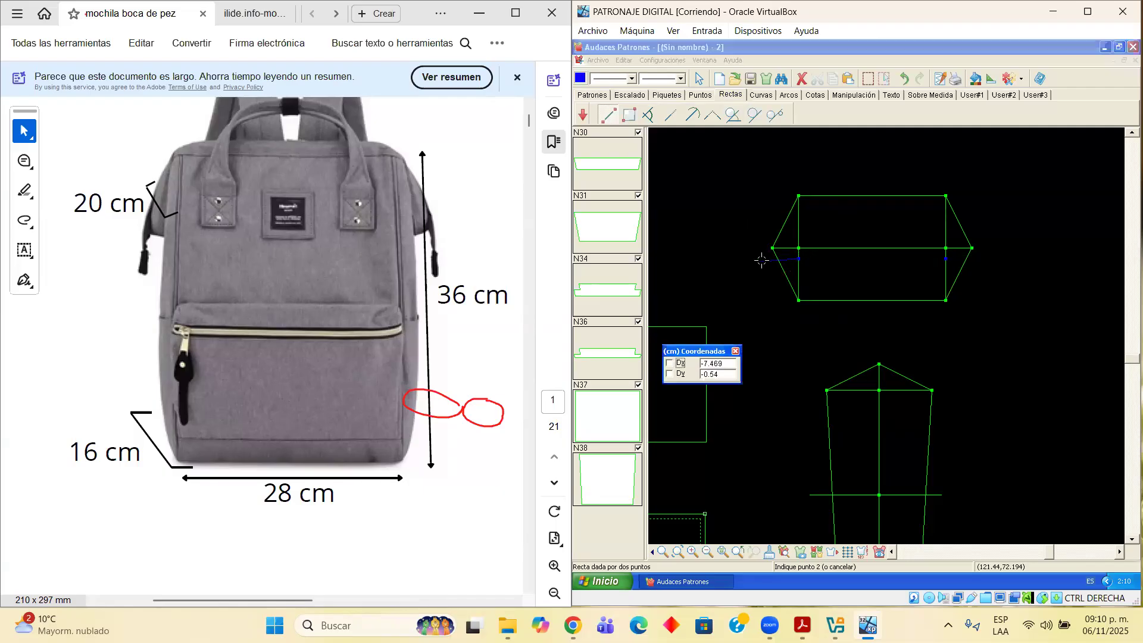
drag(723, 346, 692, 276)
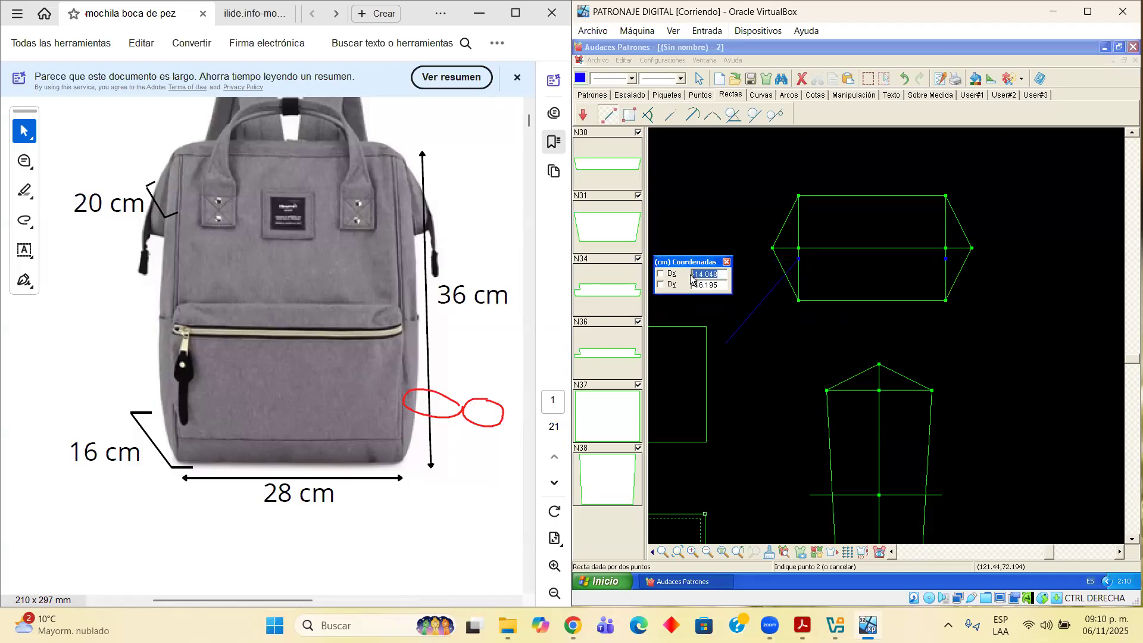
text(-5)
key(Tab)
text(0)
click(758, 273)
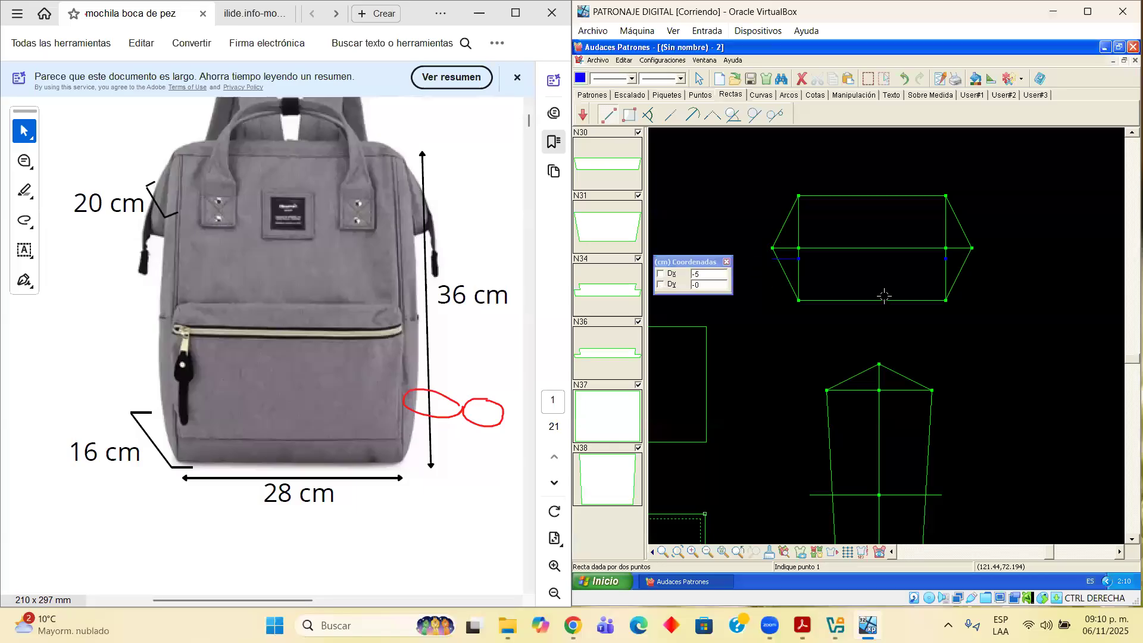
Draw a matching 5 cm horizontal blue line outward from the blue point on the rectangle's right side
click(945, 259)
click(946, 258)
double_click(722, 274)
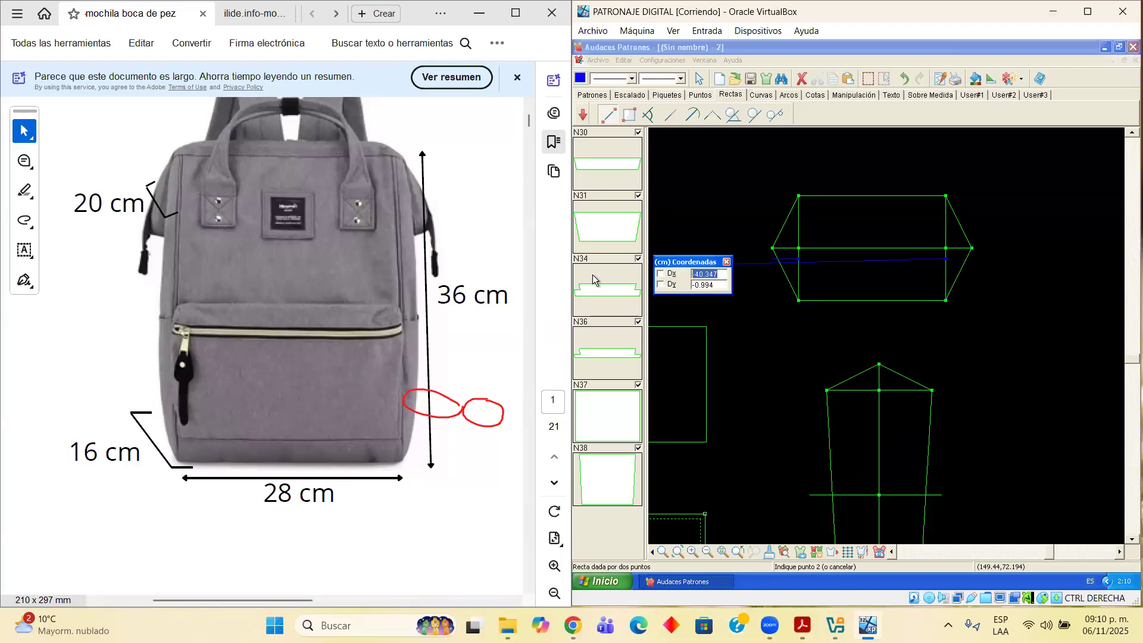
text(5)
key(Home)
text(-)
key(Tab)
text(0)
key(Return)
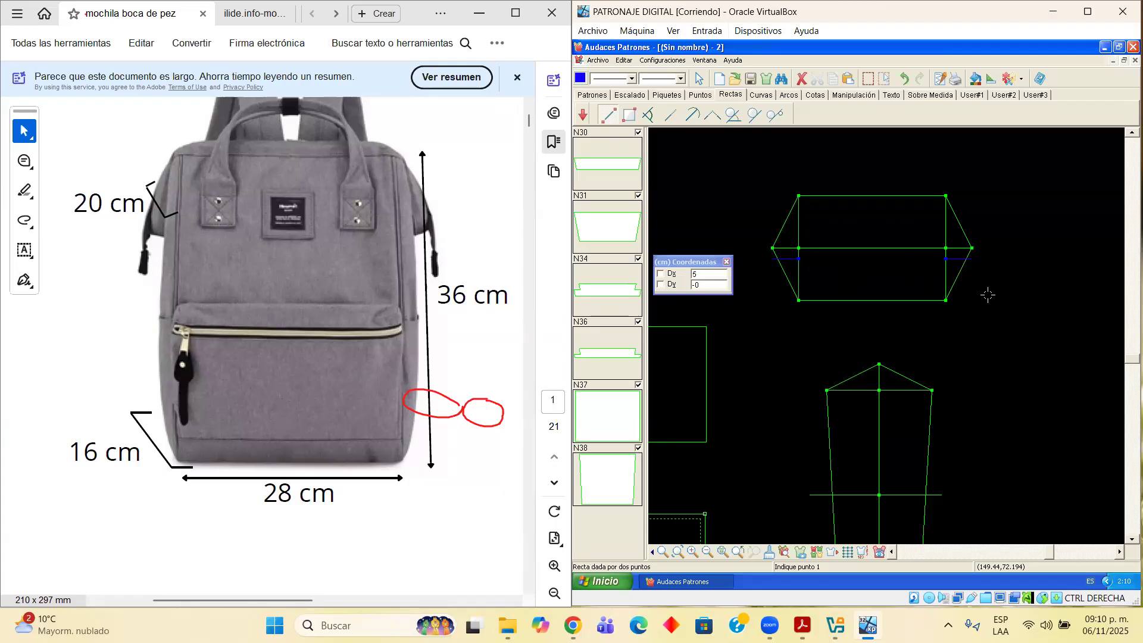
Join the blue points on the rectangle's two vertical sides with a horizontal line across the rectangle
click(798, 258)
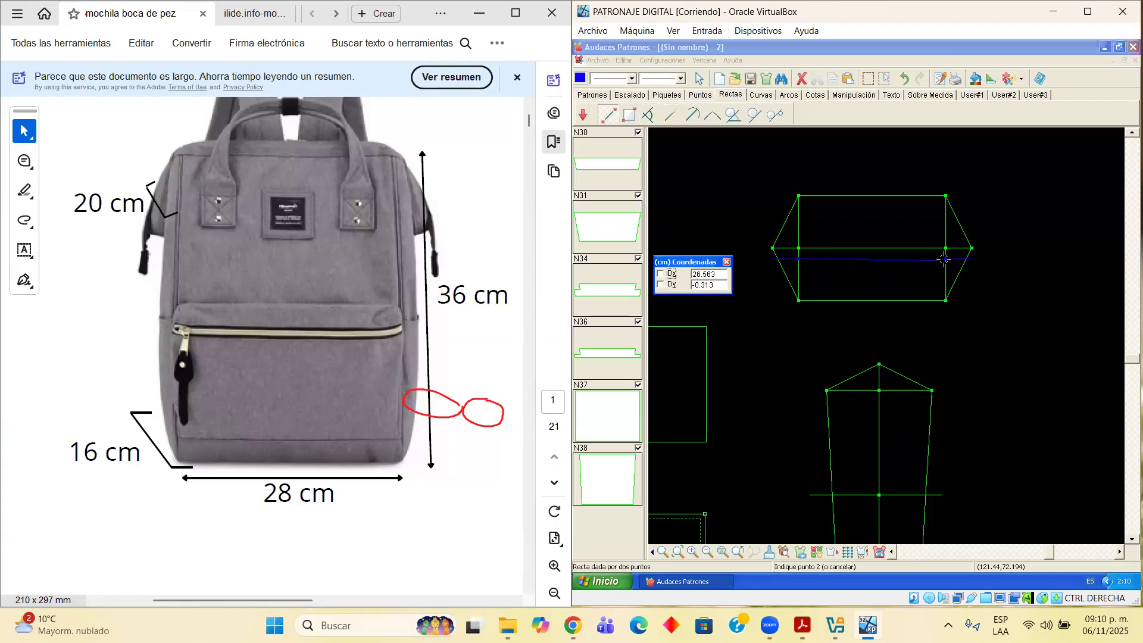
click(943, 259)
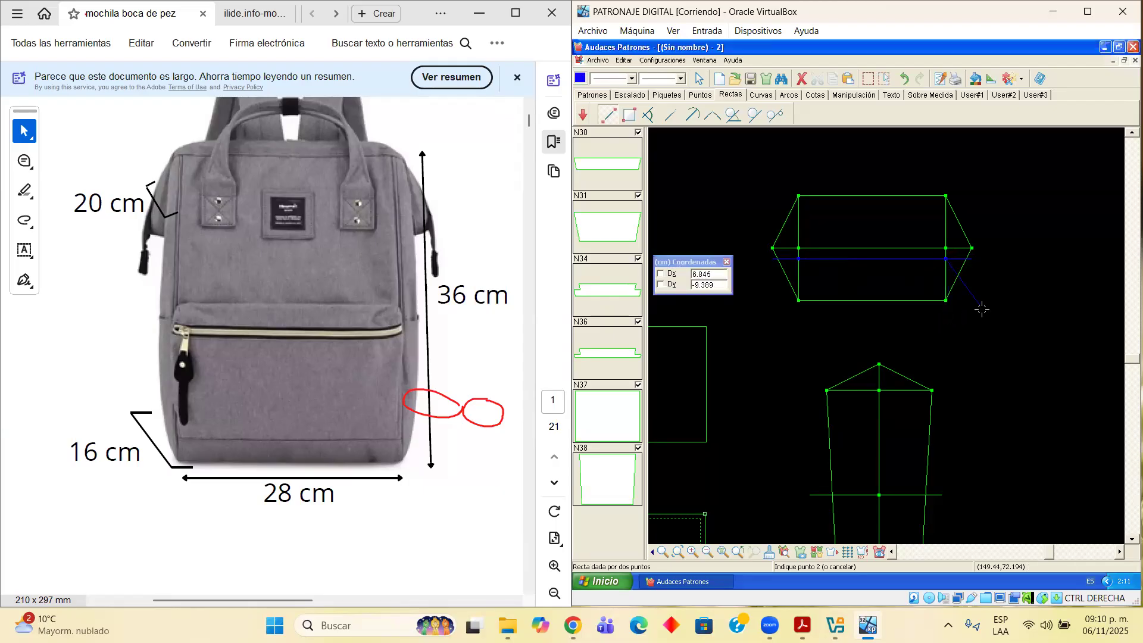
key(Escape)
Place a blue point at each outer end of the blue line that extends beyond the rectangle
click(698, 94)
scroll(772, 277, up, 2)
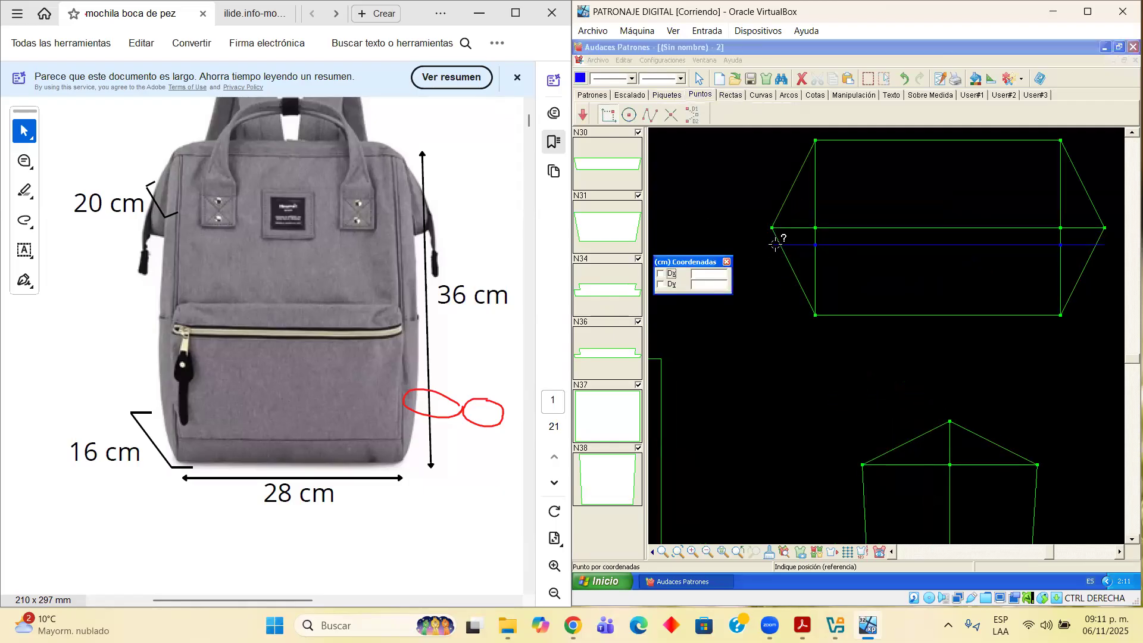
click(777, 235)
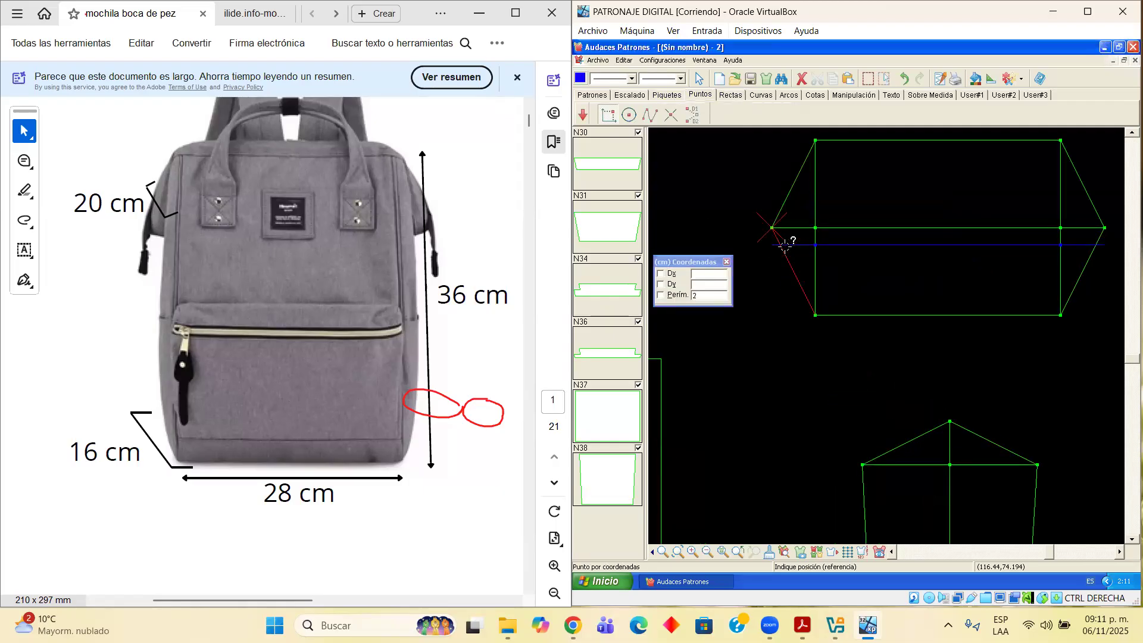
scroll(773, 244, up, 2)
scroll(774, 242, up, 2)
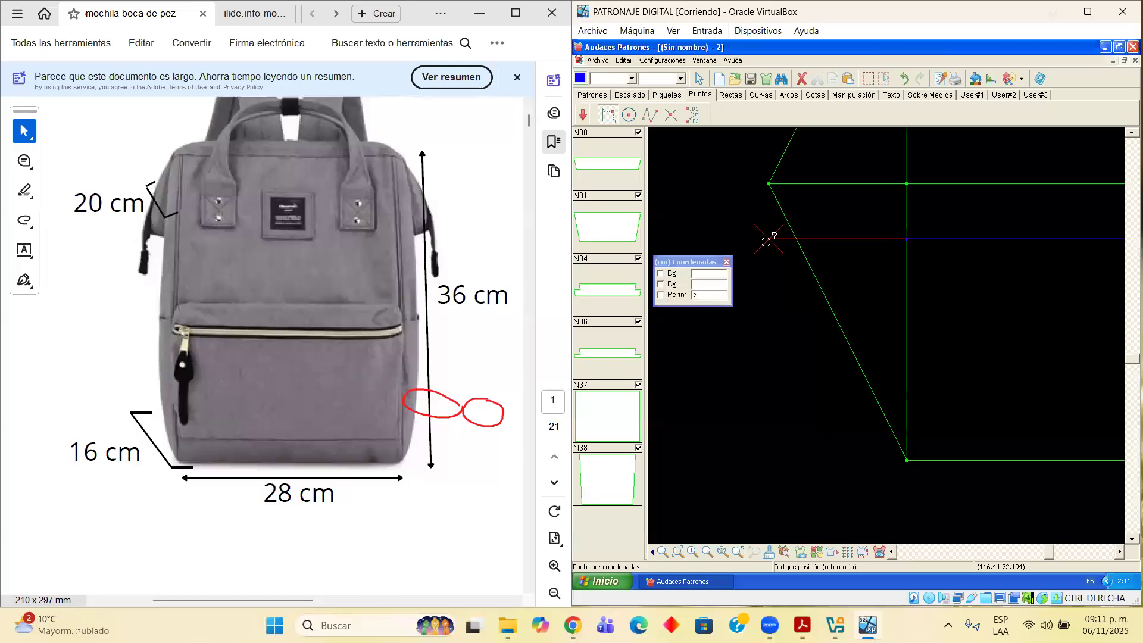
click(769, 238)
scroll(899, 297, down, 2)
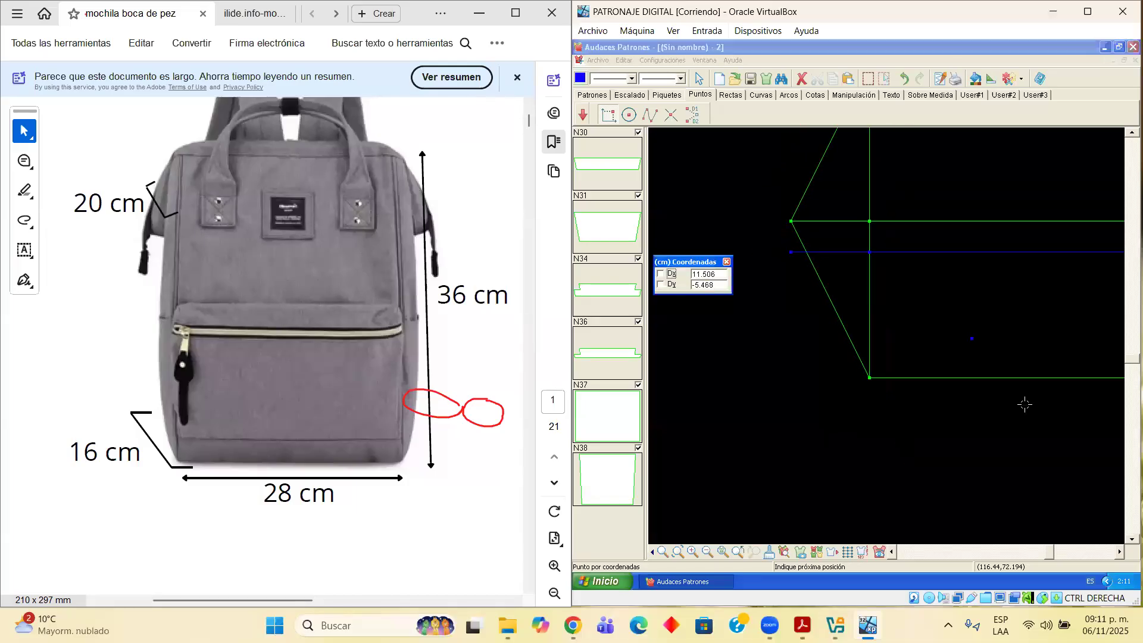
click(1117, 552)
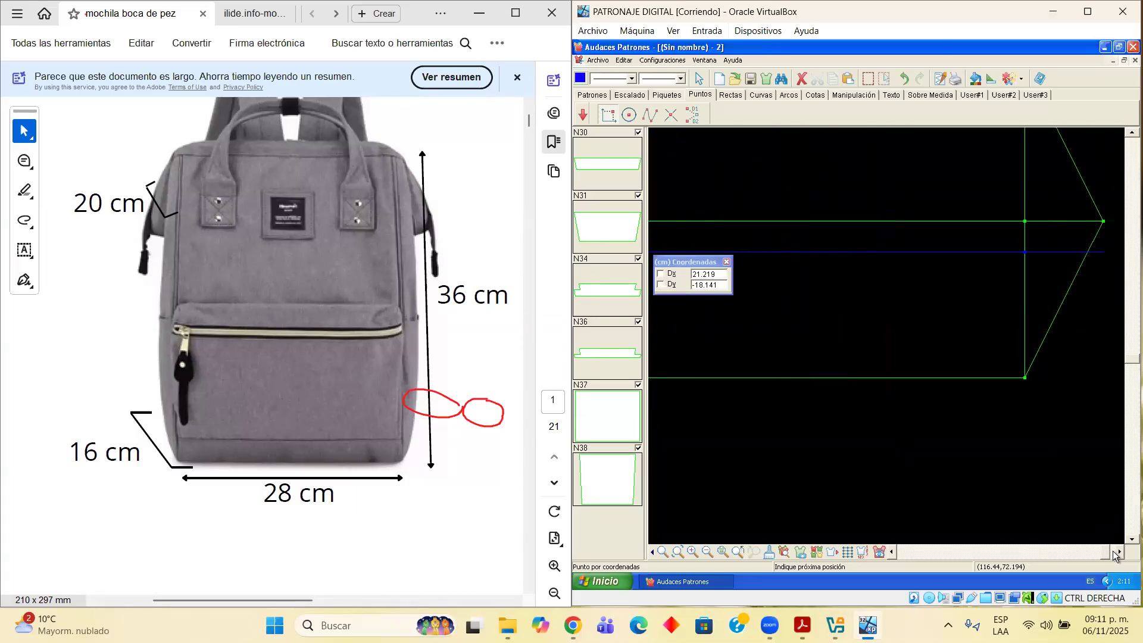
scroll(1045, 264, up, 2)
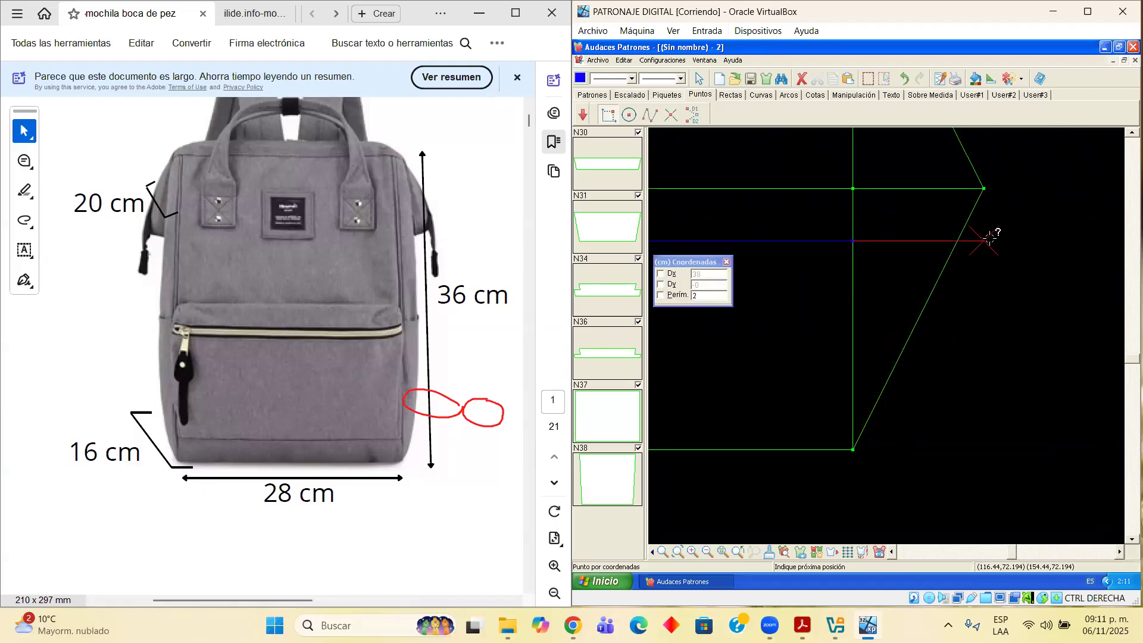
click(1021, 246)
scroll(1008, 299, down, 3)
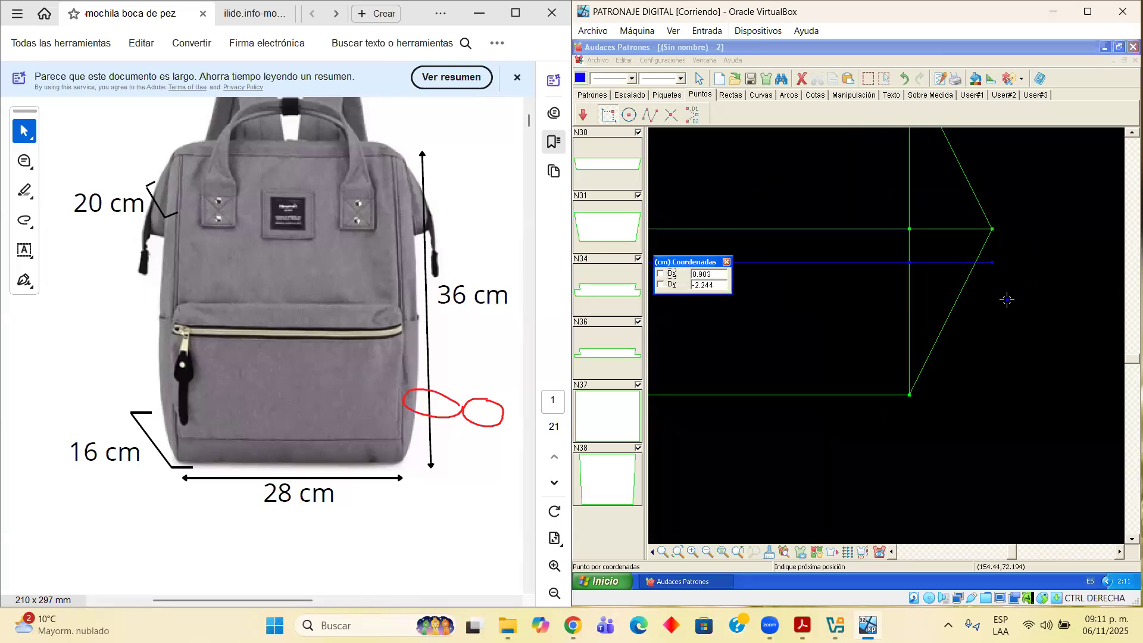
scroll(983, 357, down, 1)
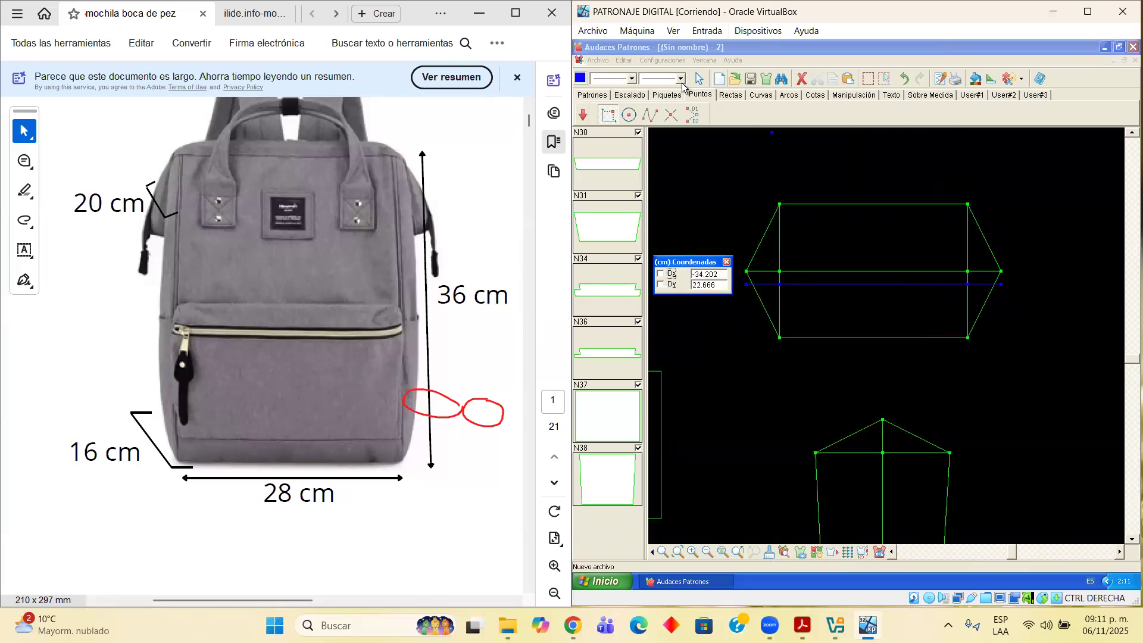
Connect the rectangle's upper-left and lower-left corners to the blue line's left end point with two straight lines
click(726, 96)
click(608, 114)
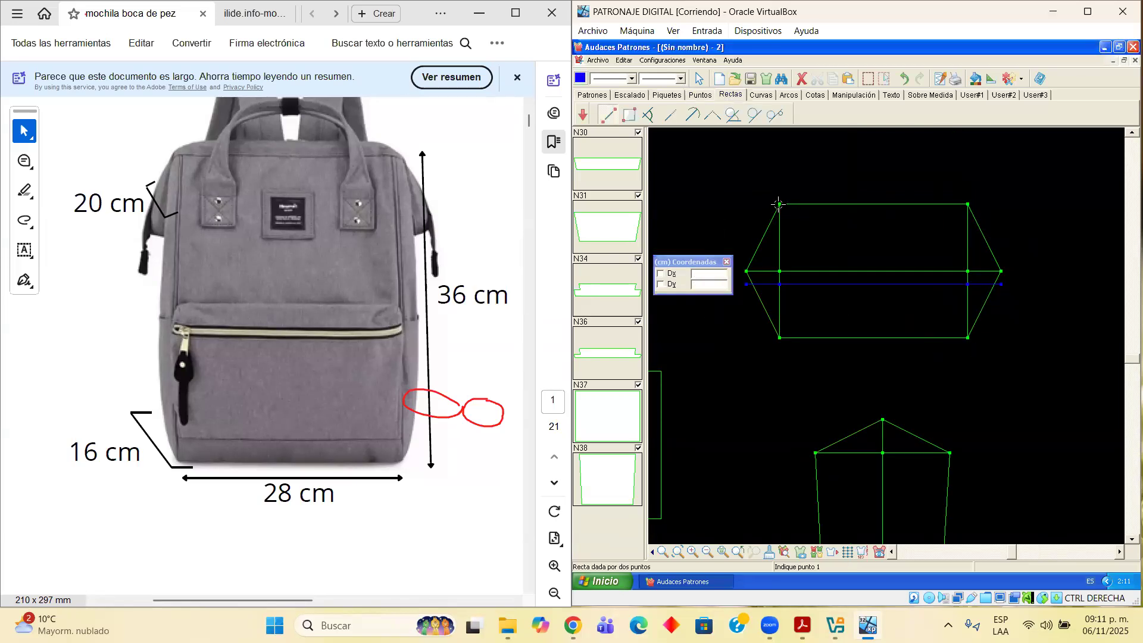
click(789, 199)
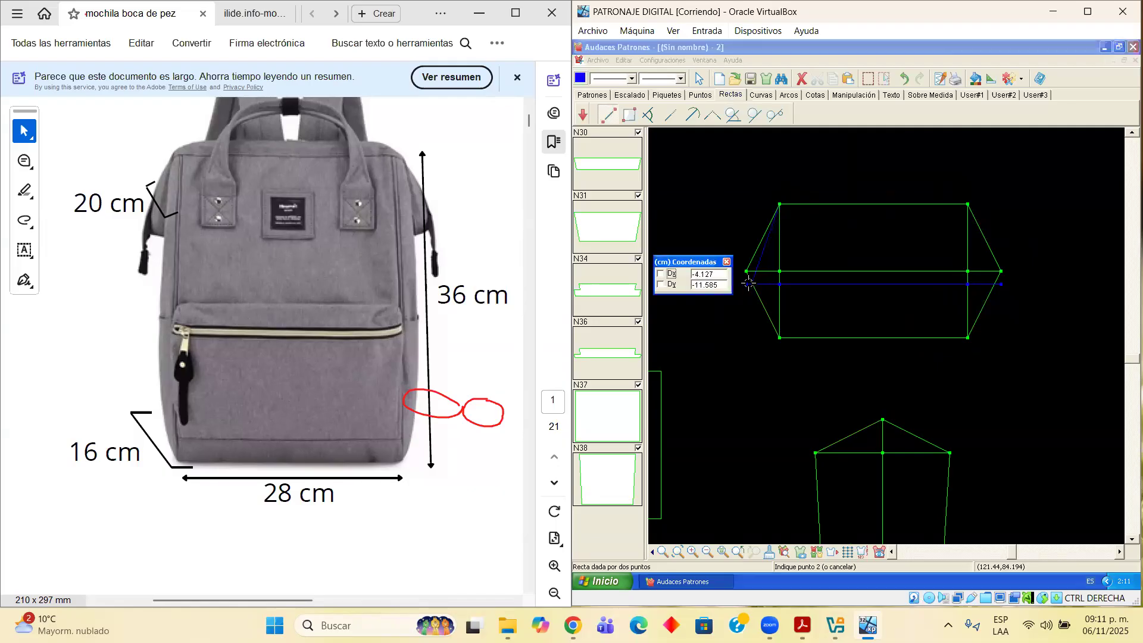
click(756, 302)
click(782, 344)
right_click(964, 359)
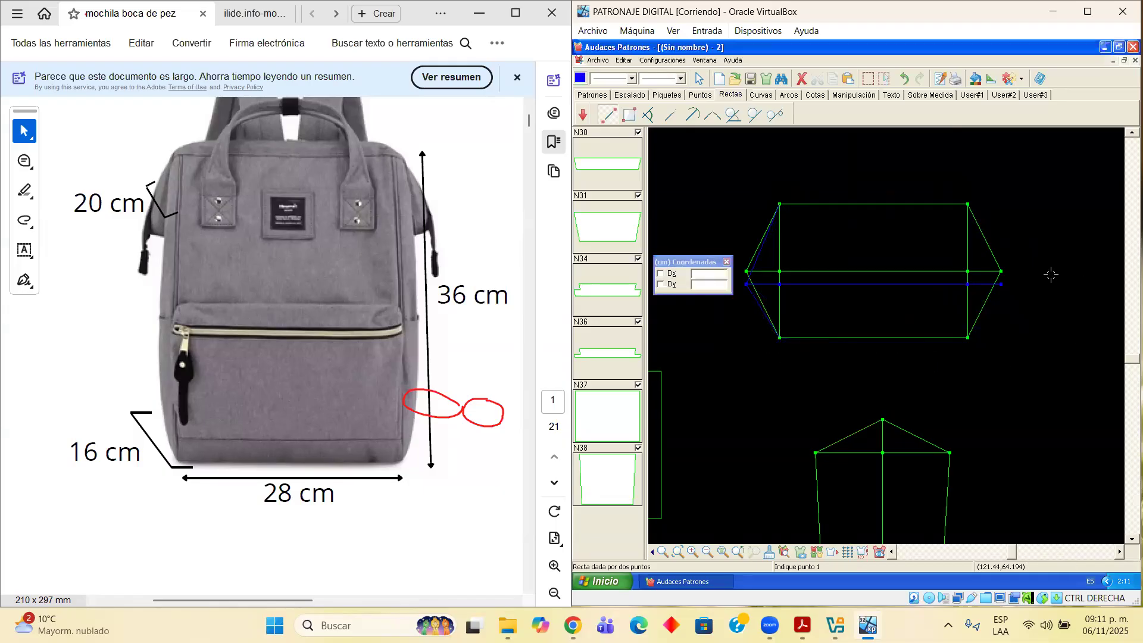
Connect the rectangle's upper-right and lower-right corners to the blue line's right end point with two straight lines
click(967, 202)
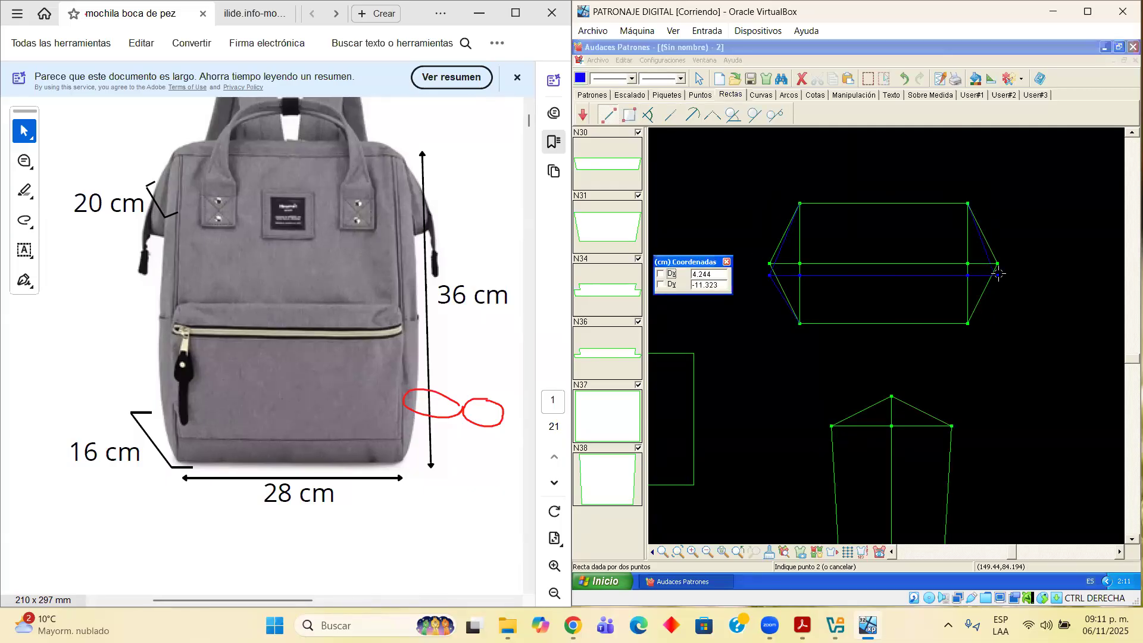
scroll(1000, 274, up, 1)
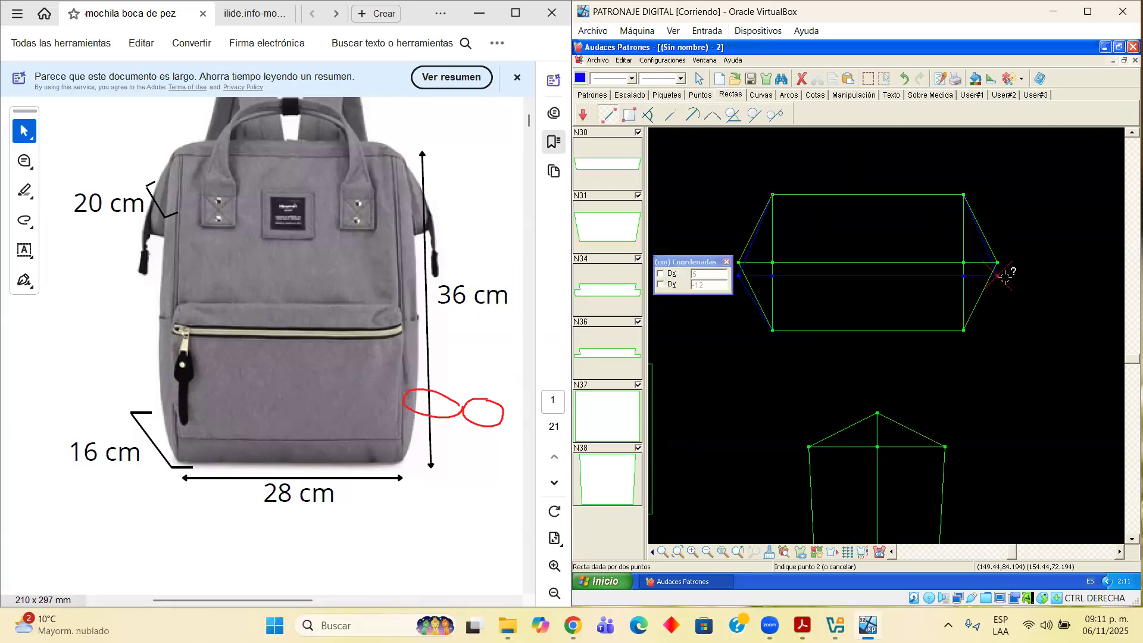
click(963, 329)
right_click(1016, 402)
Draw a blue horizontal line from the side panel's peak, ending 4 cm to its right, and place a point at that end
scroll(922, 451, up, 3)
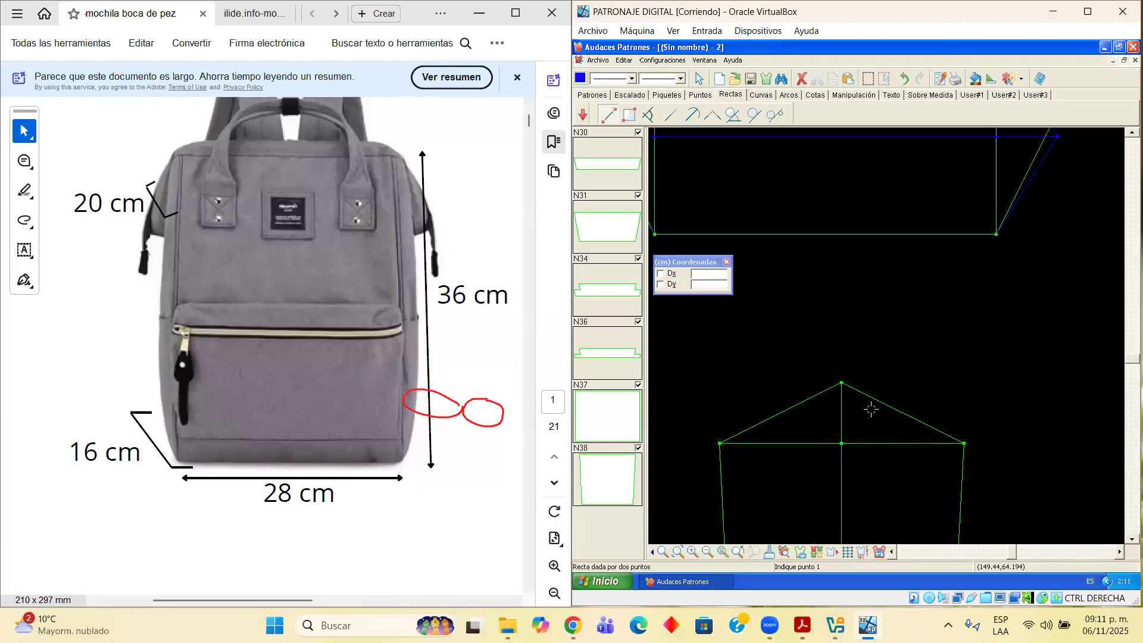
click(829, 381)
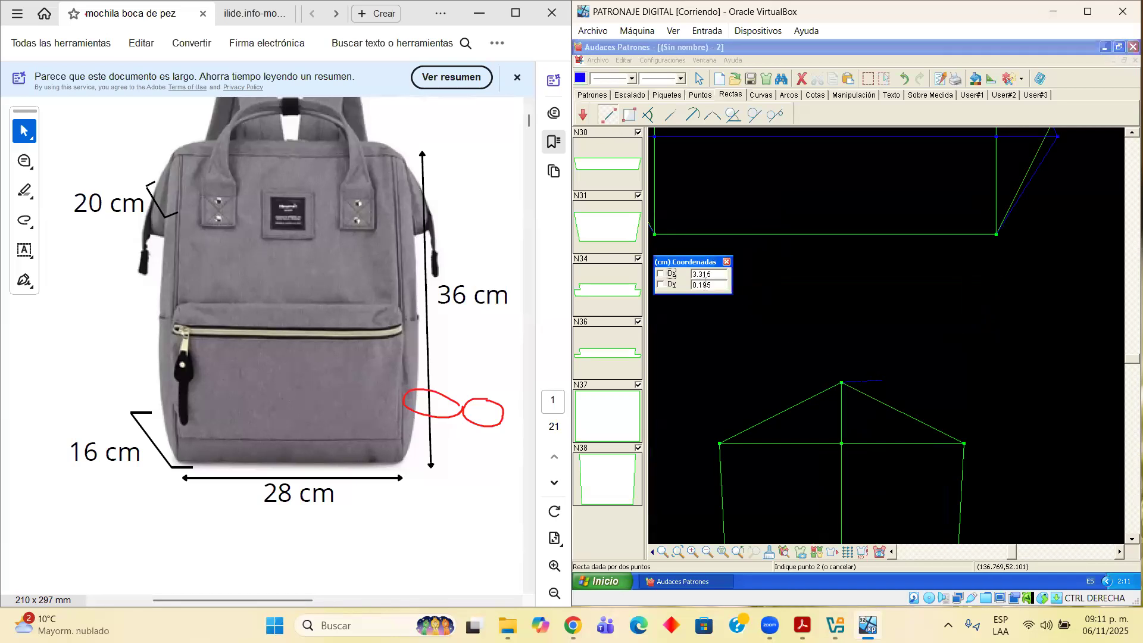
text(2)
key(Tab)
text(0)
click(874, 403)
click(920, 389)
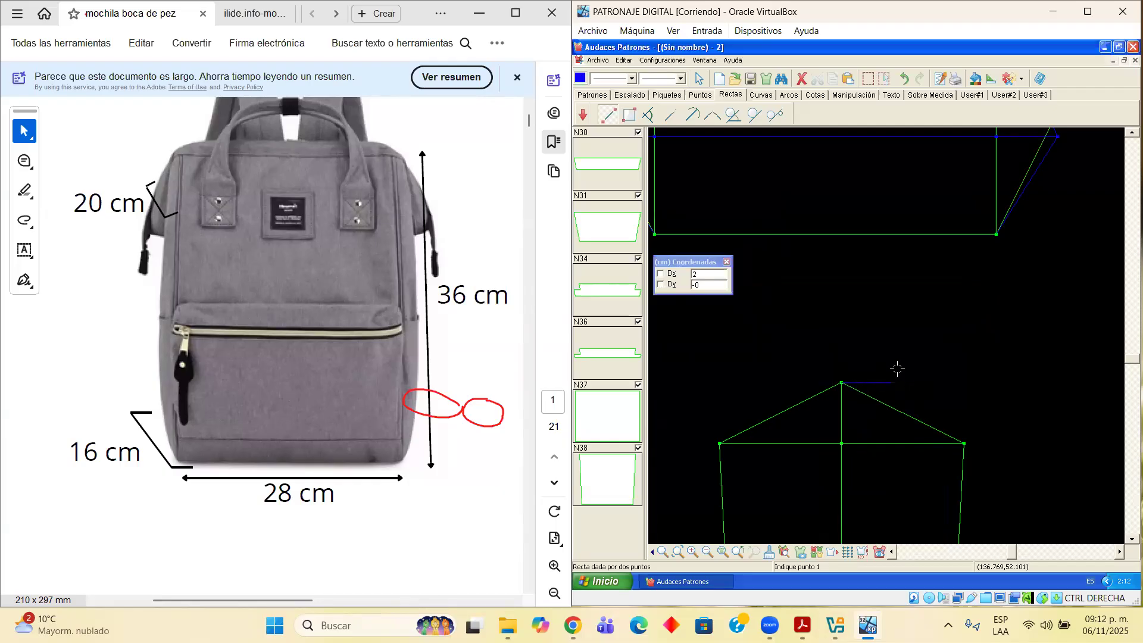
scroll(896, 377, up, 2)
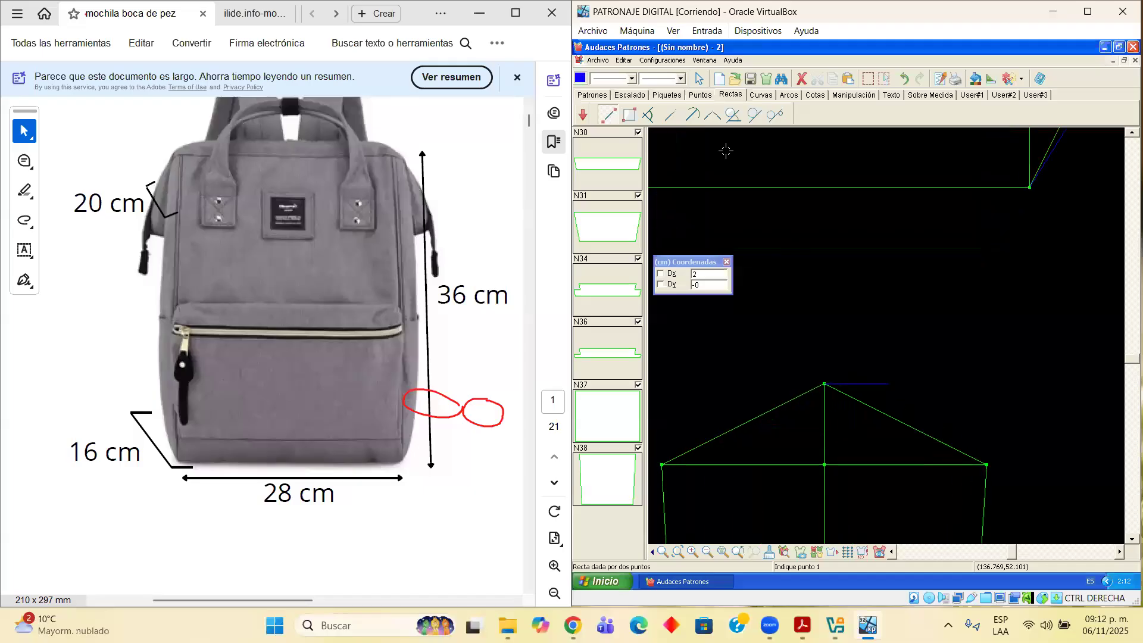
click(699, 95)
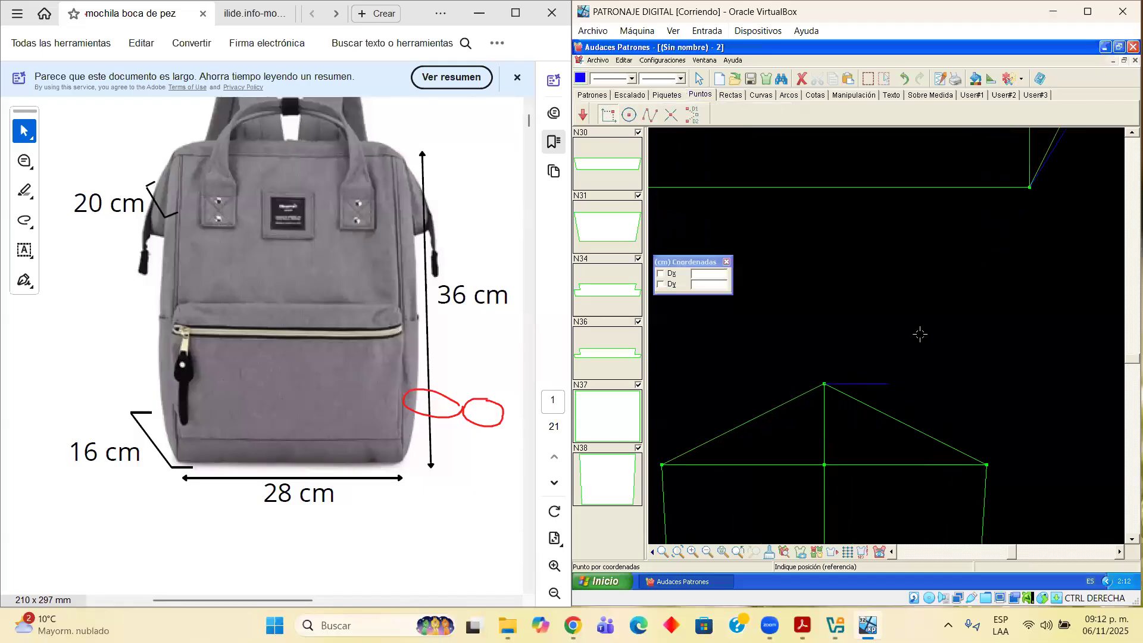
click(890, 382)
Draw a straight line from the blue point beside the side panel's peak to the midpoint of the panel's bottom edge
click(729, 97)
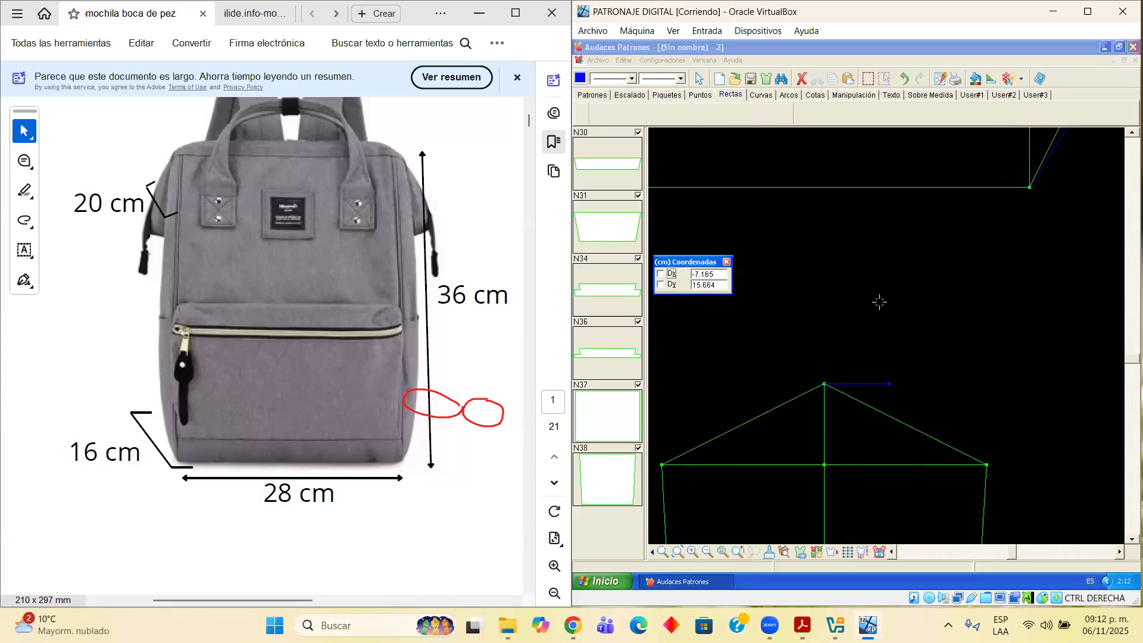
click(889, 383)
scroll(881, 452, down, 1)
scroll(881, 452, down, 4)
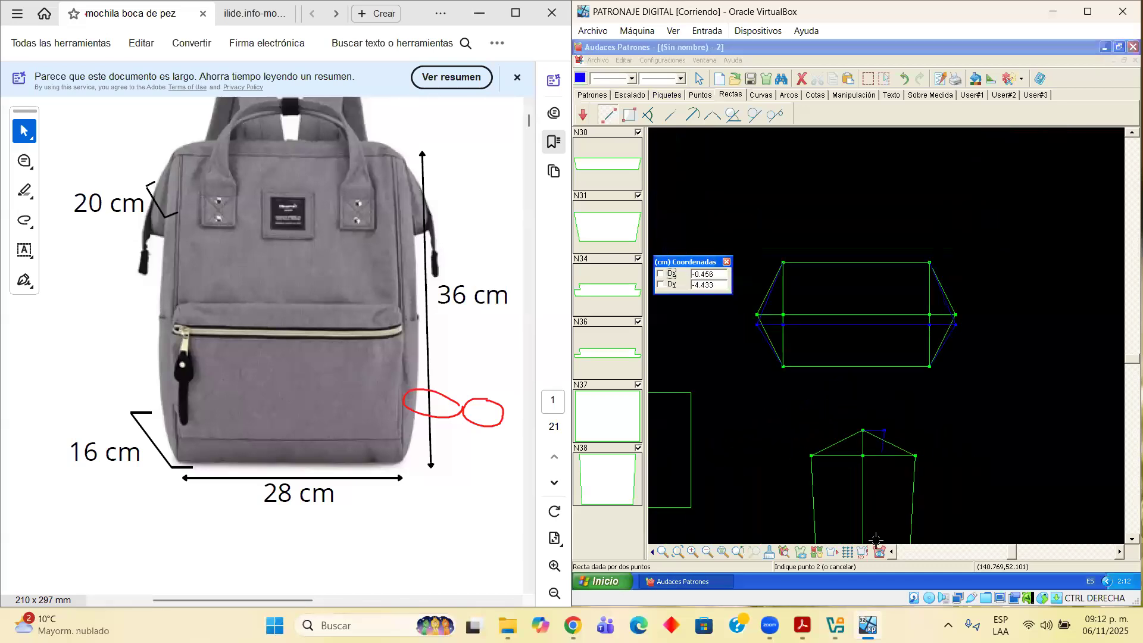
scroll(905, 487, down, 2)
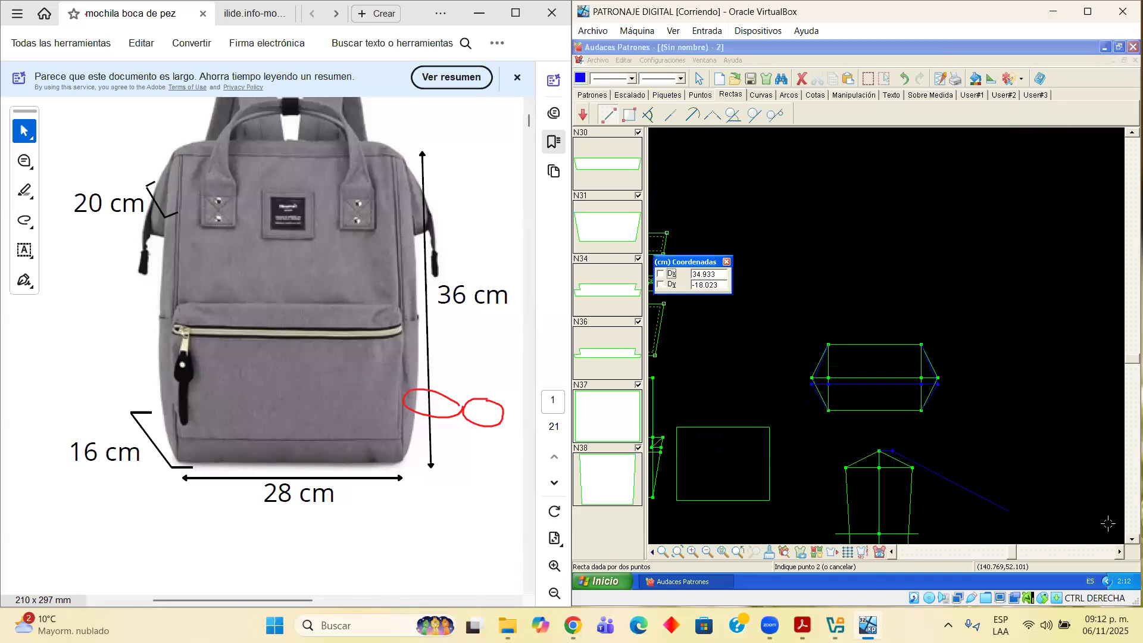
scroll(878, 477, up, 5)
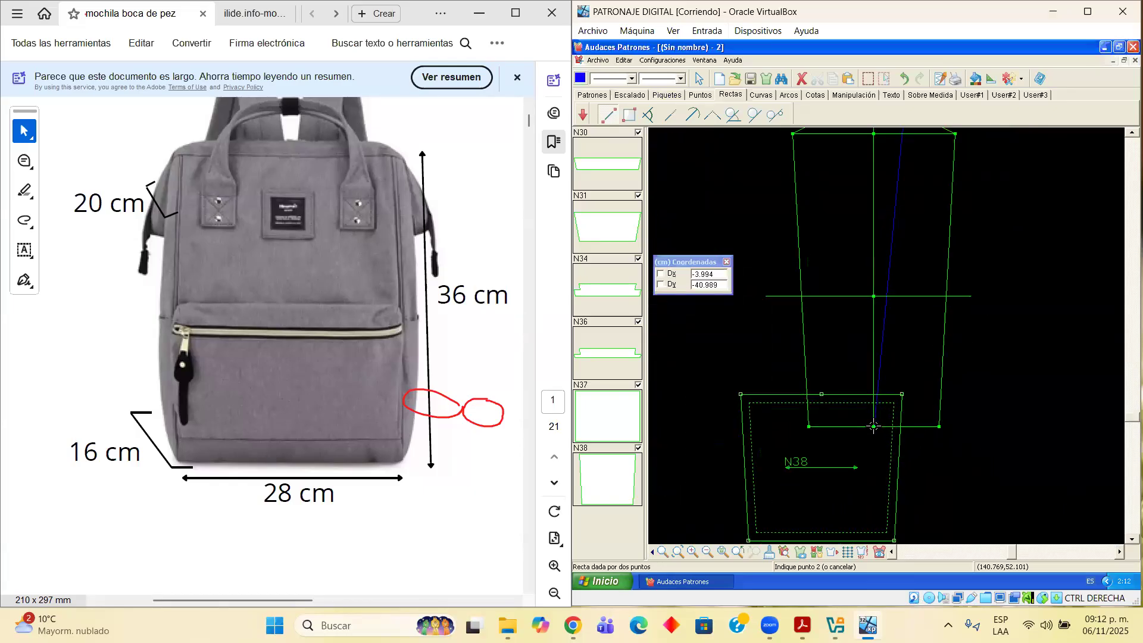
scroll(873, 426, up, 1)
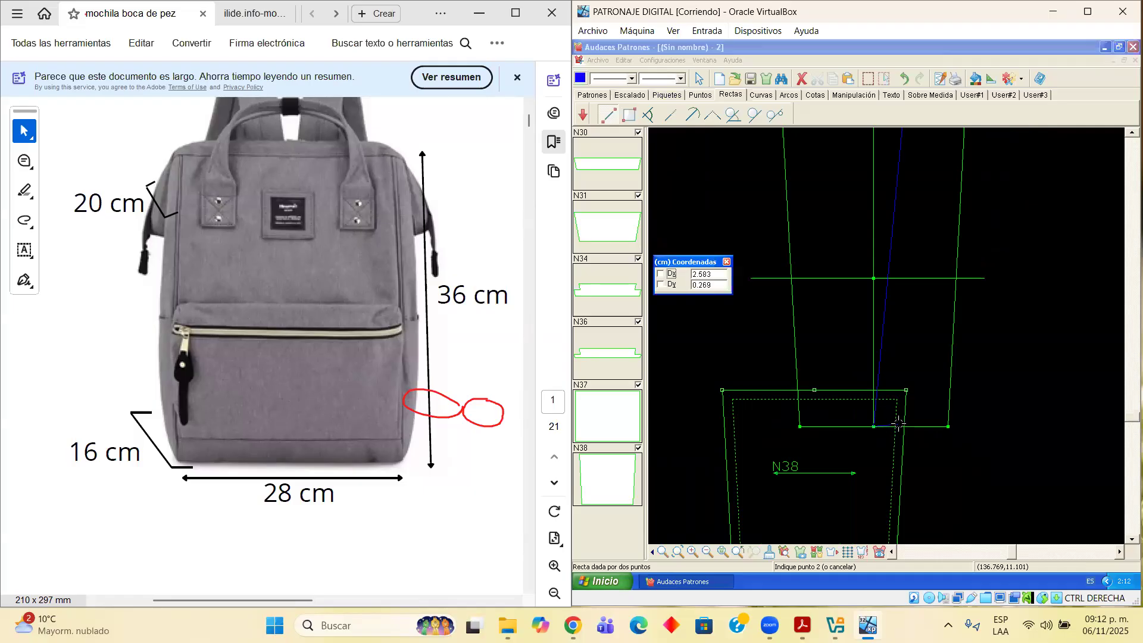
right_click(895, 334)
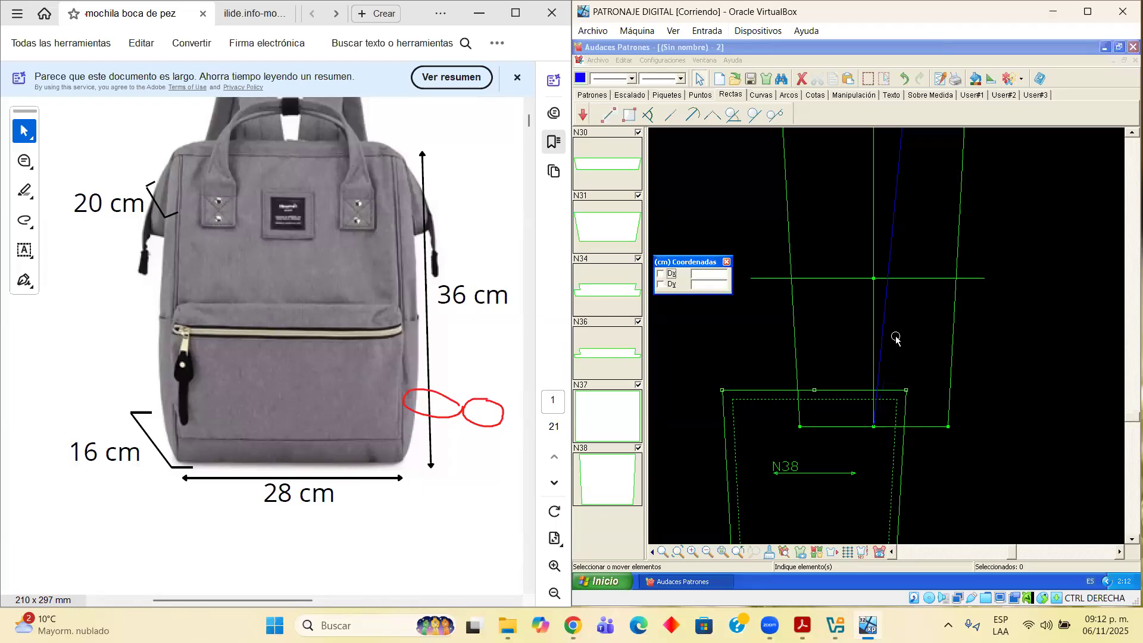
right_click(965, 441)
click(987, 359)
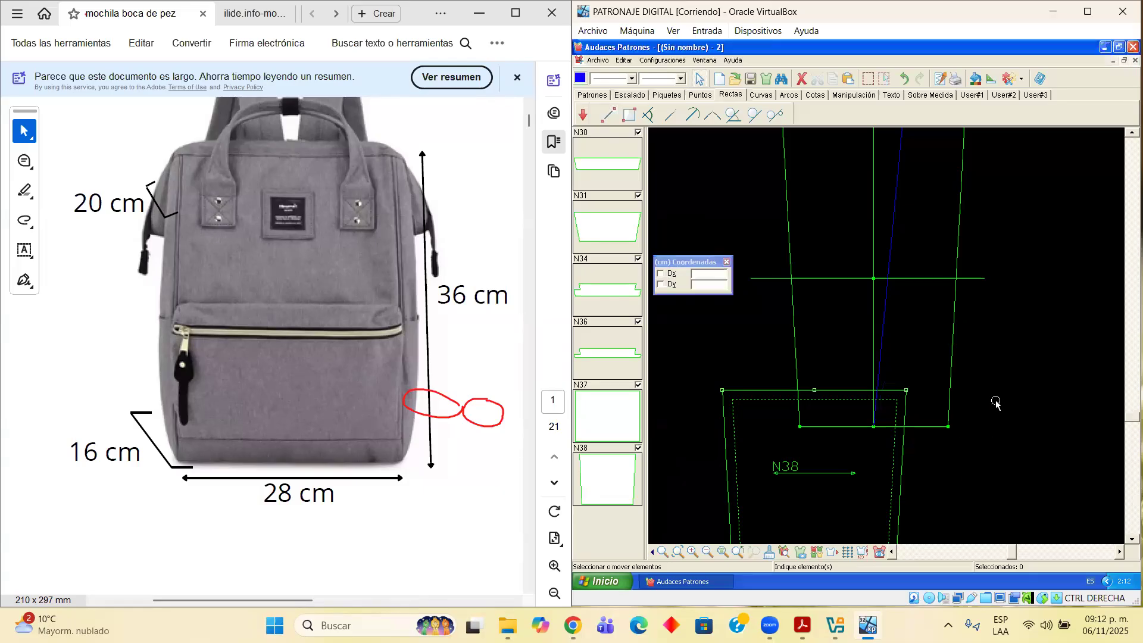
scroll(986, 359, down, 3)
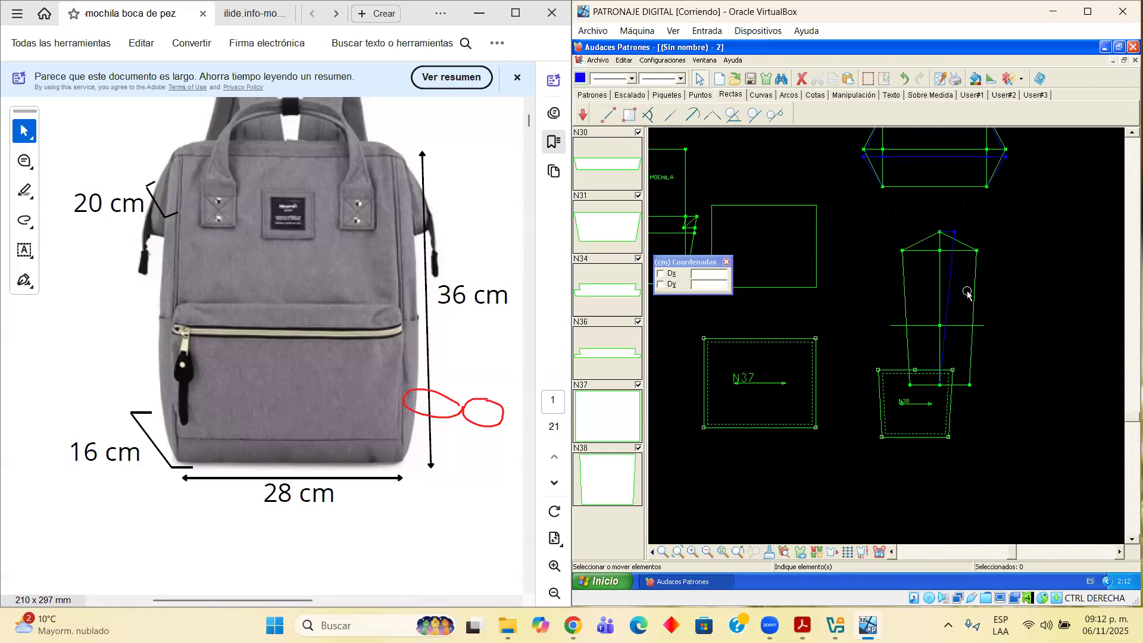
scroll(969, 369, up, 2)
scroll(969, 369, up, 2)
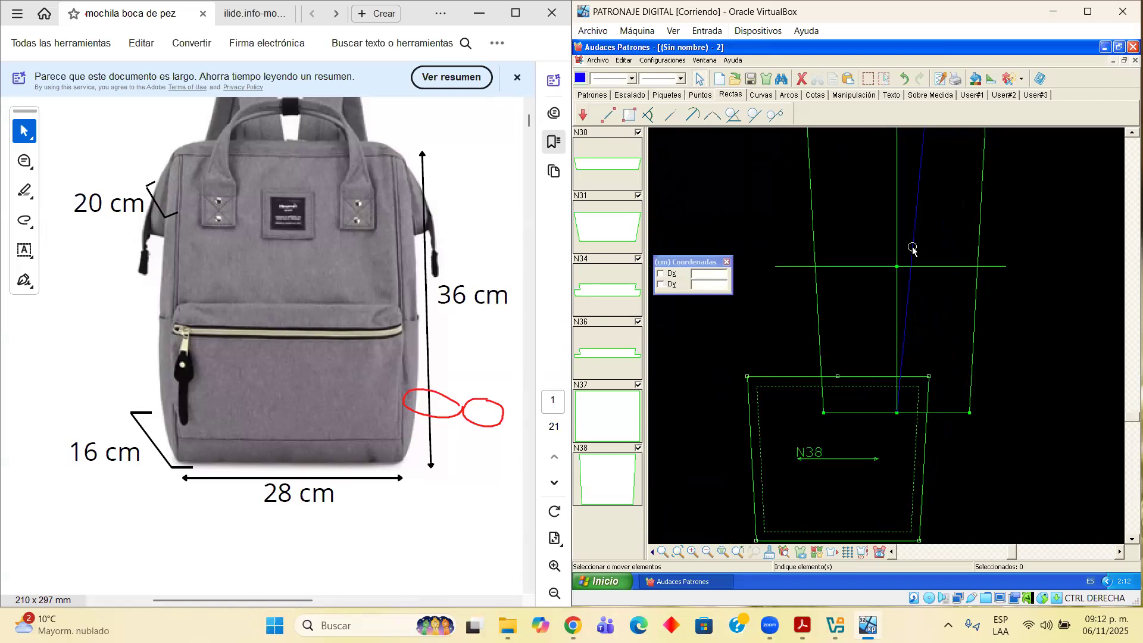
Delete the slanted blue line that runs down to the midpoint of the side panel's bottom edge
click(915, 238)
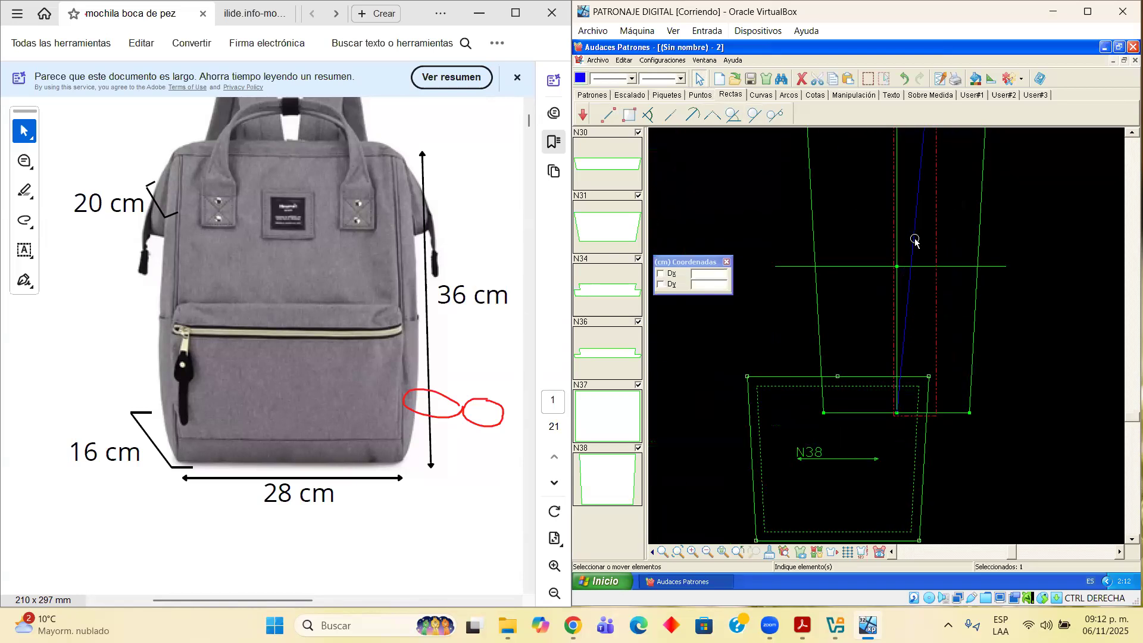
key(Delete)
scroll(899, 403, up, 2)
drag(859, 360, 861, 503)
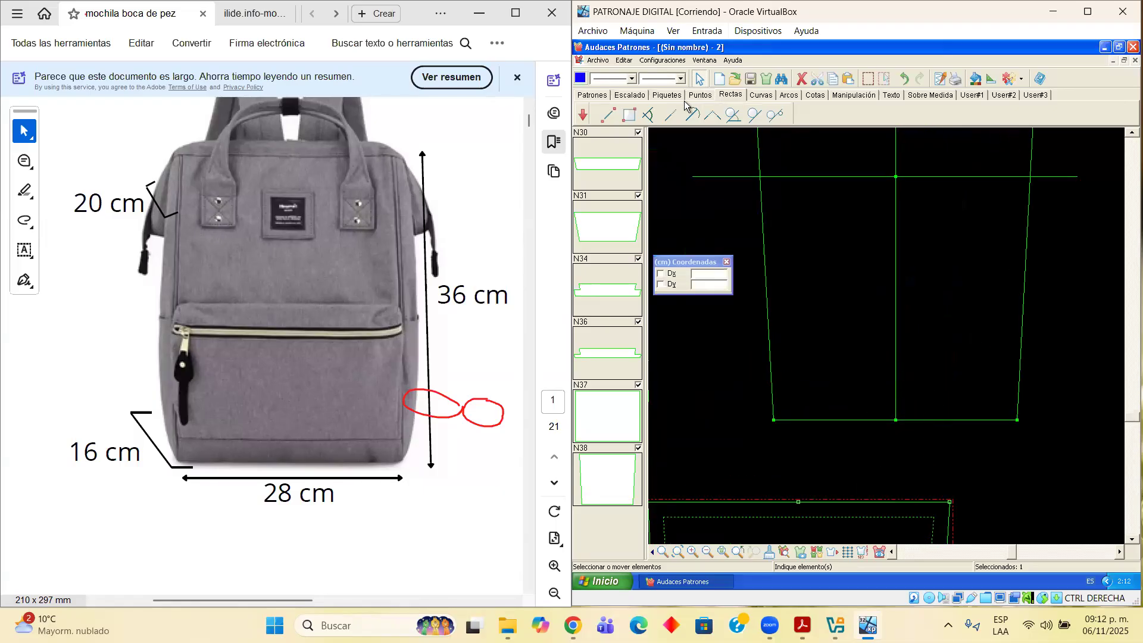
Place a blue point on the side panel's bottom edge, 2 cm to the right of its midpoint
click(727, 97)
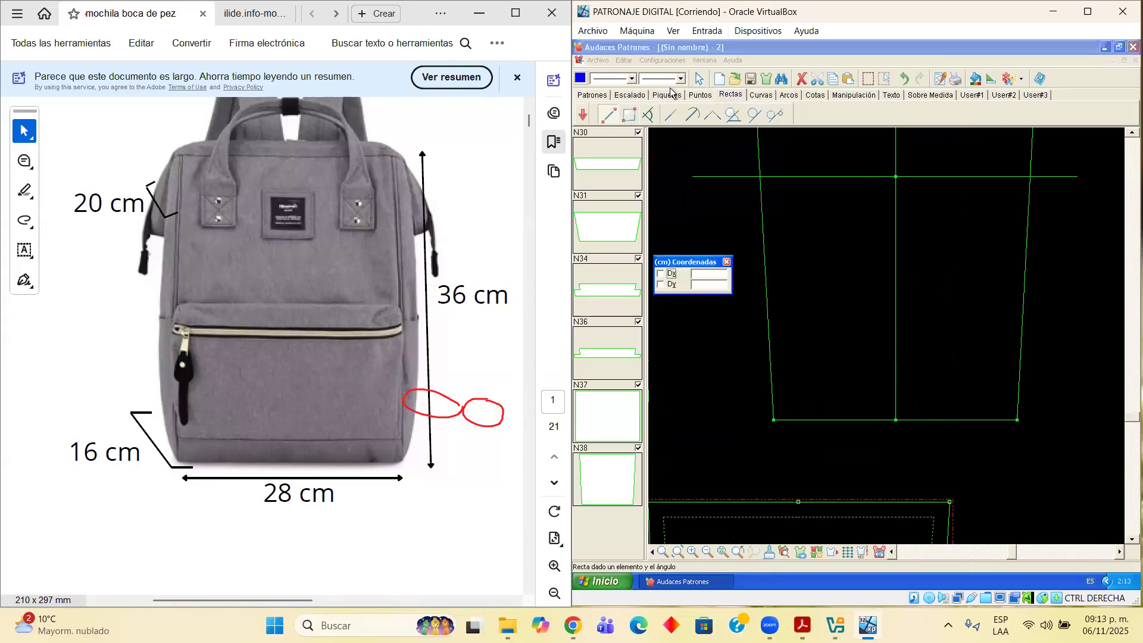
click(700, 94)
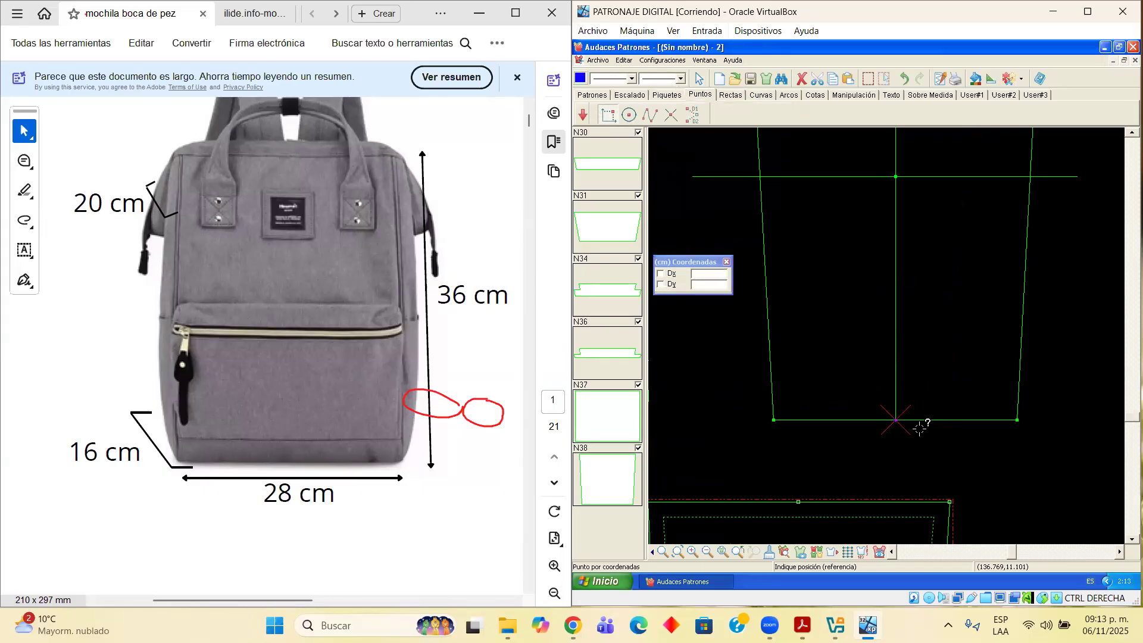
click(897, 419)
text(2)
key(Return)
click(942, 430)
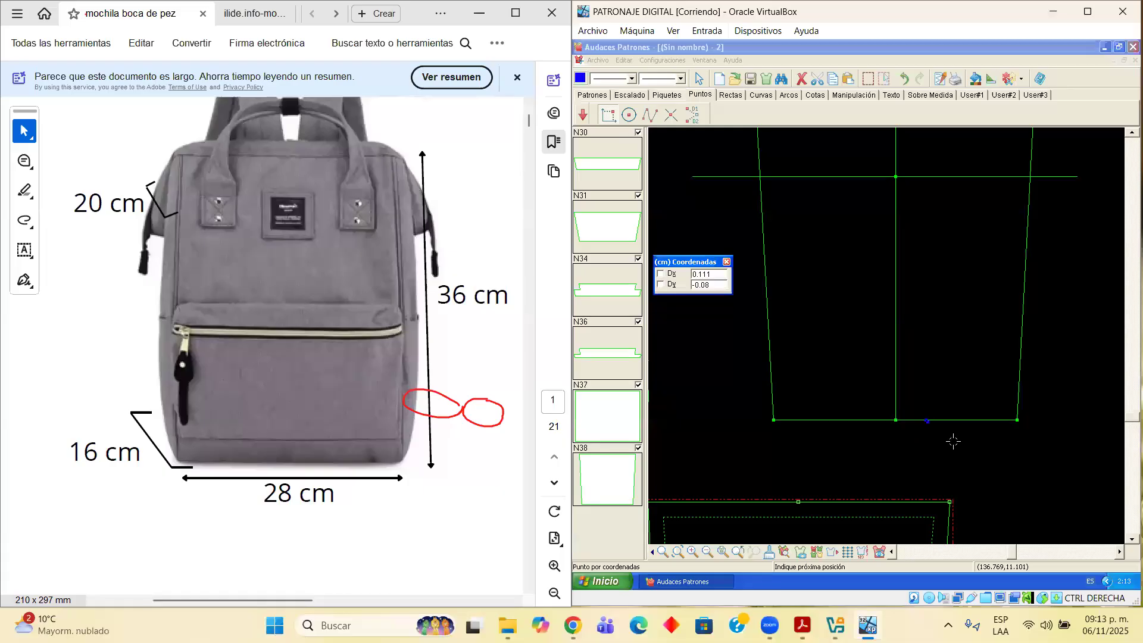
Draw a straight line from the blue point 4 cm beside the side panel's peak to the blue point on the bottom edge
scroll(939, 438, down, 3)
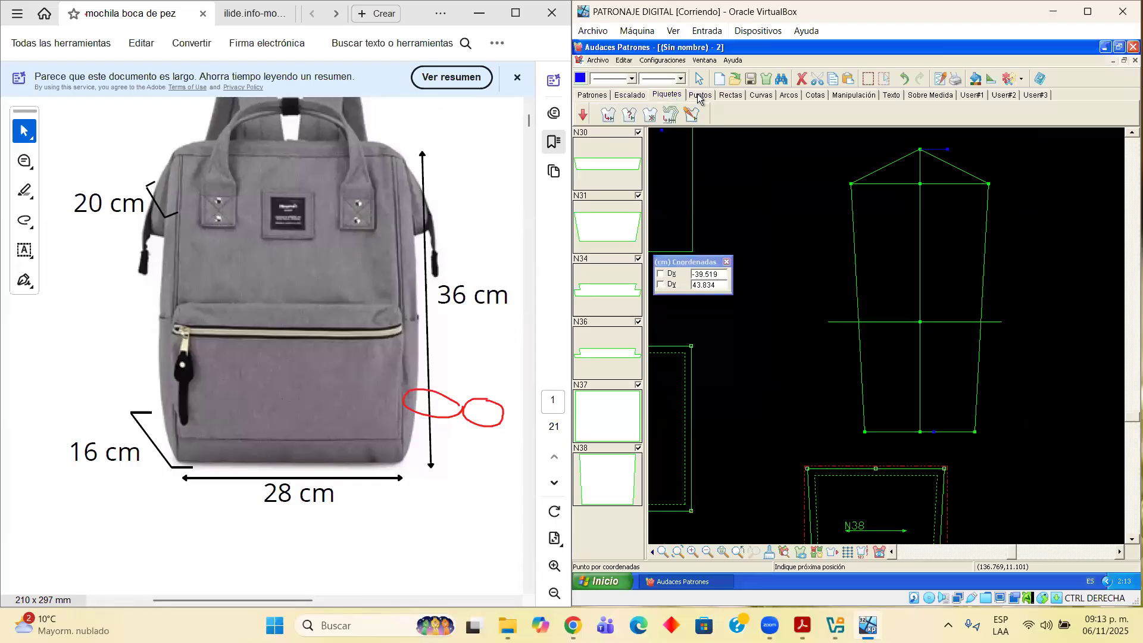
click(726, 94)
click(602, 114)
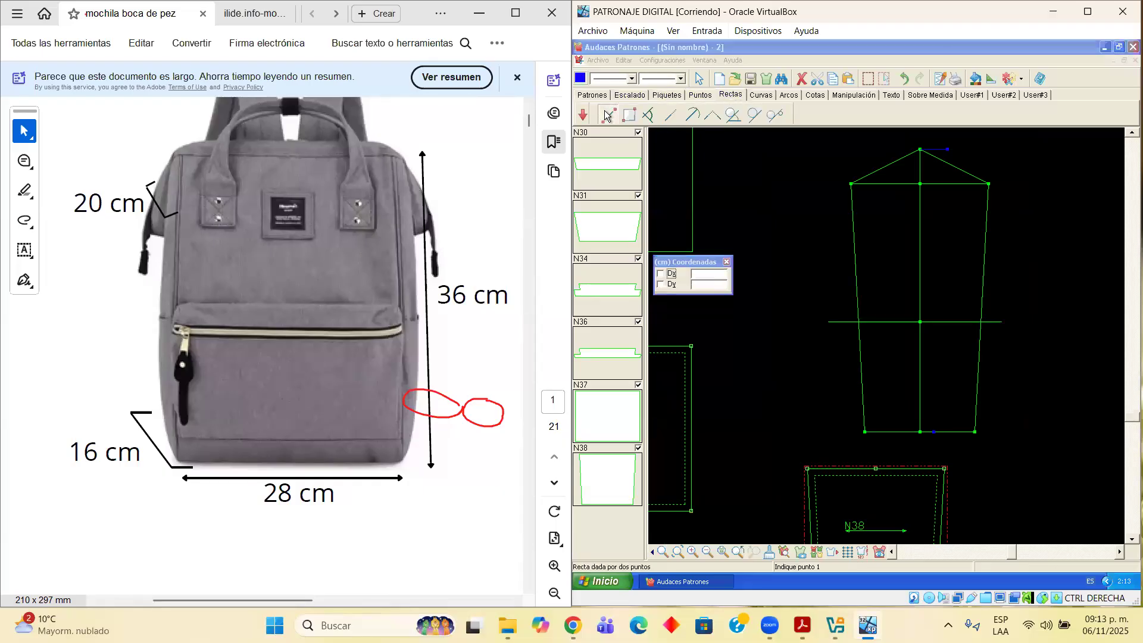
click(947, 149)
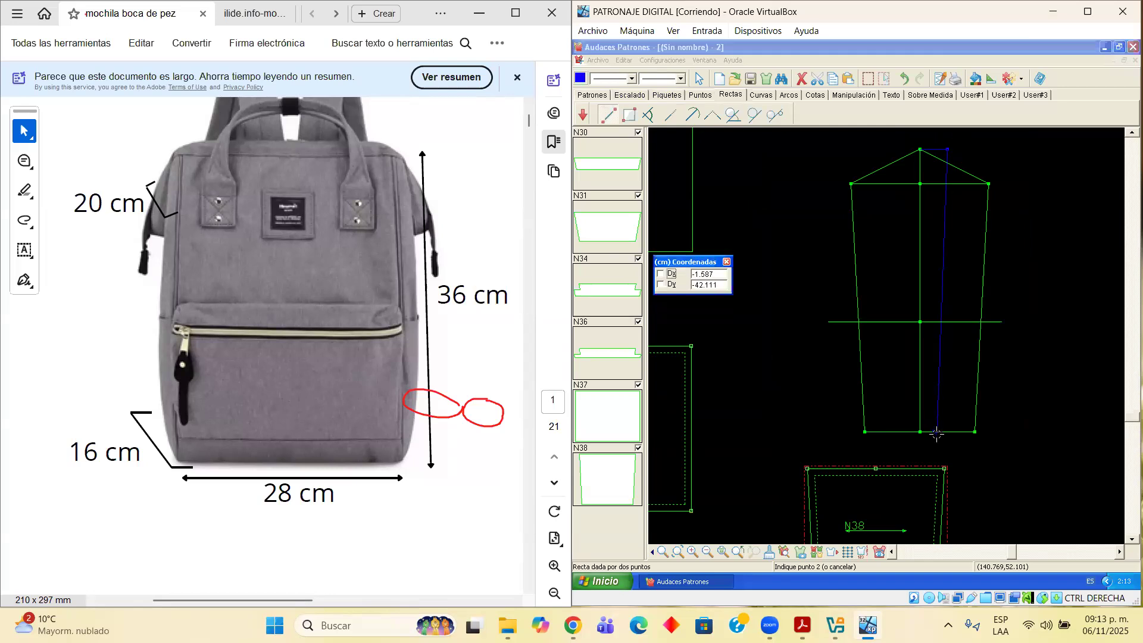
click(934, 433)
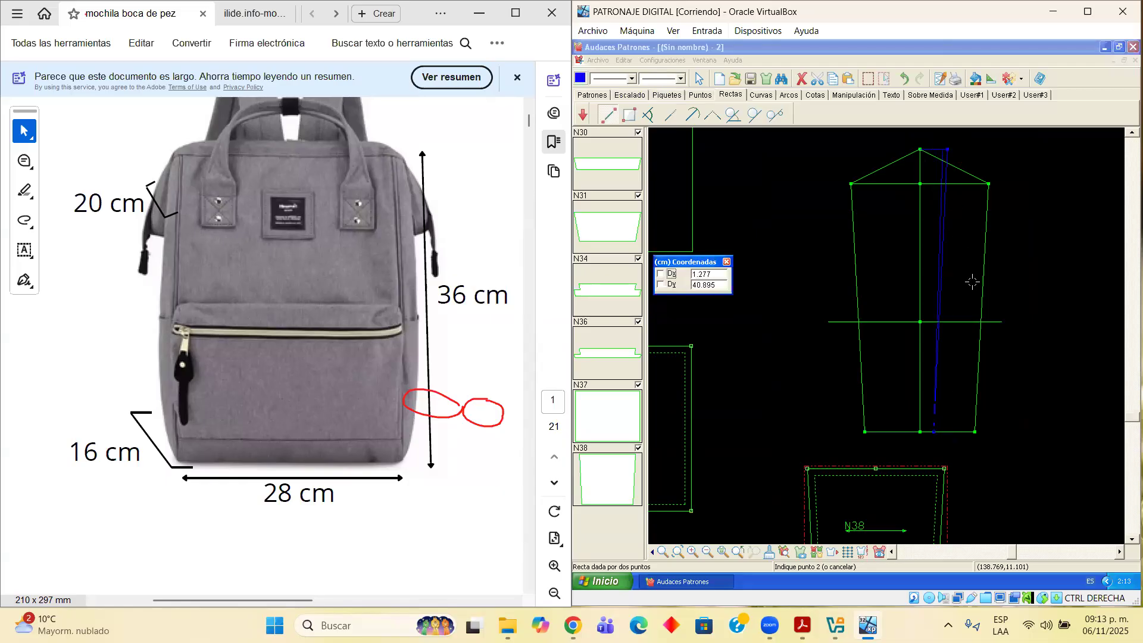
right_click(977, 453)
scroll(1017, 254, up, 4)
scroll(1017, 254, down, 4)
click(1129, 132)
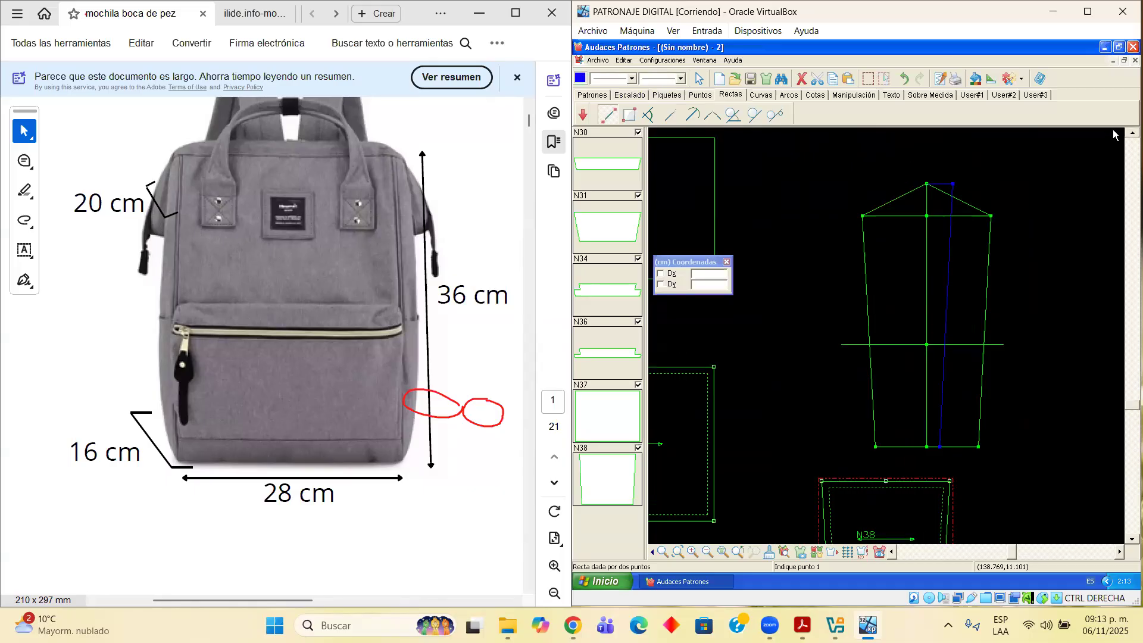
Measure the segments of the blue horizontal line beside the side panel's peak
scroll(1047, 211, up, 3)
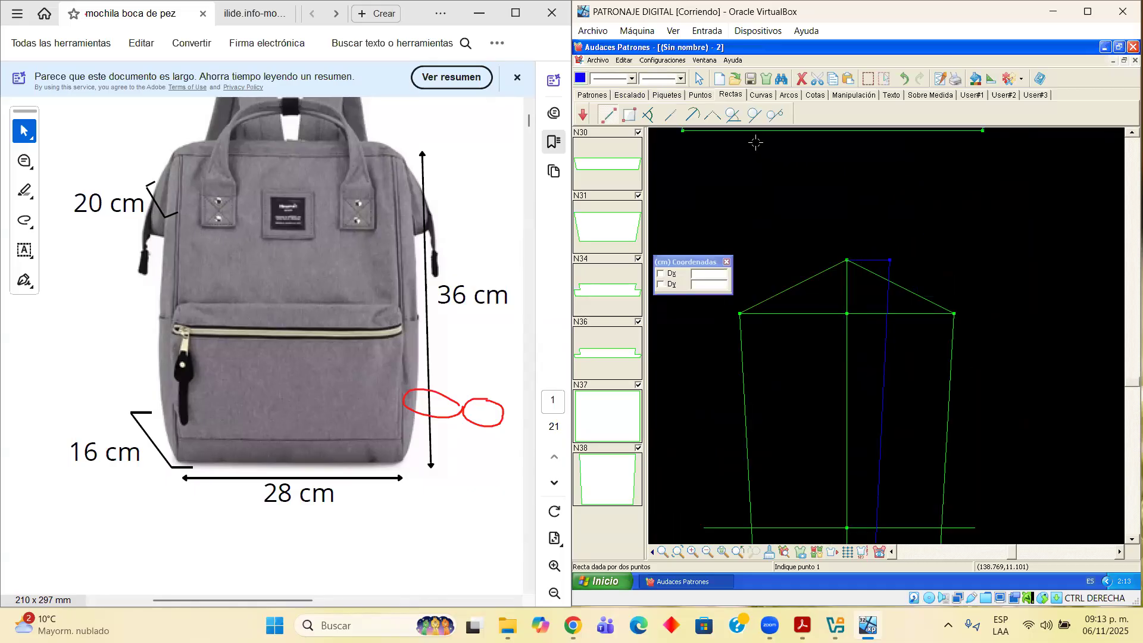
click(815, 97)
click(610, 117)
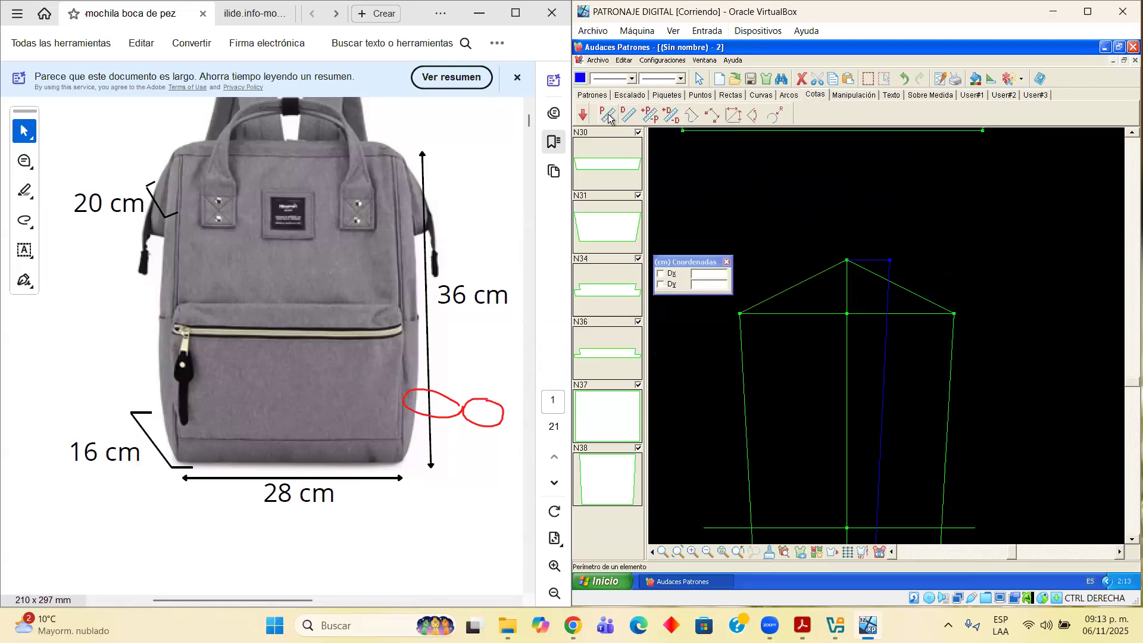
click(877, 260)
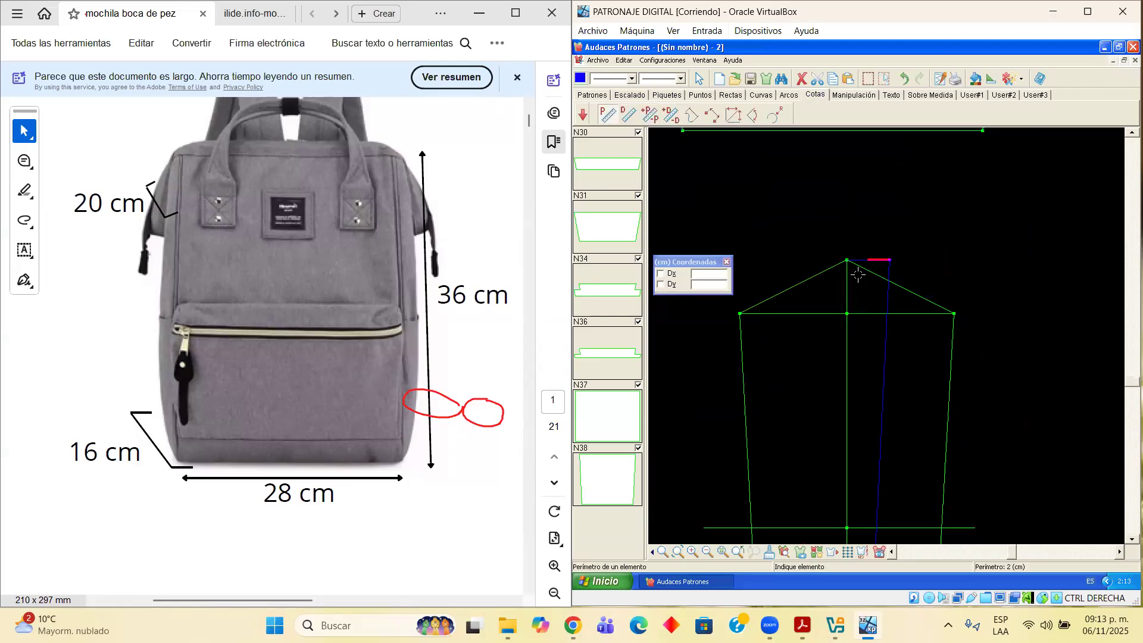
right_click(857, 276)
click(868, 263)
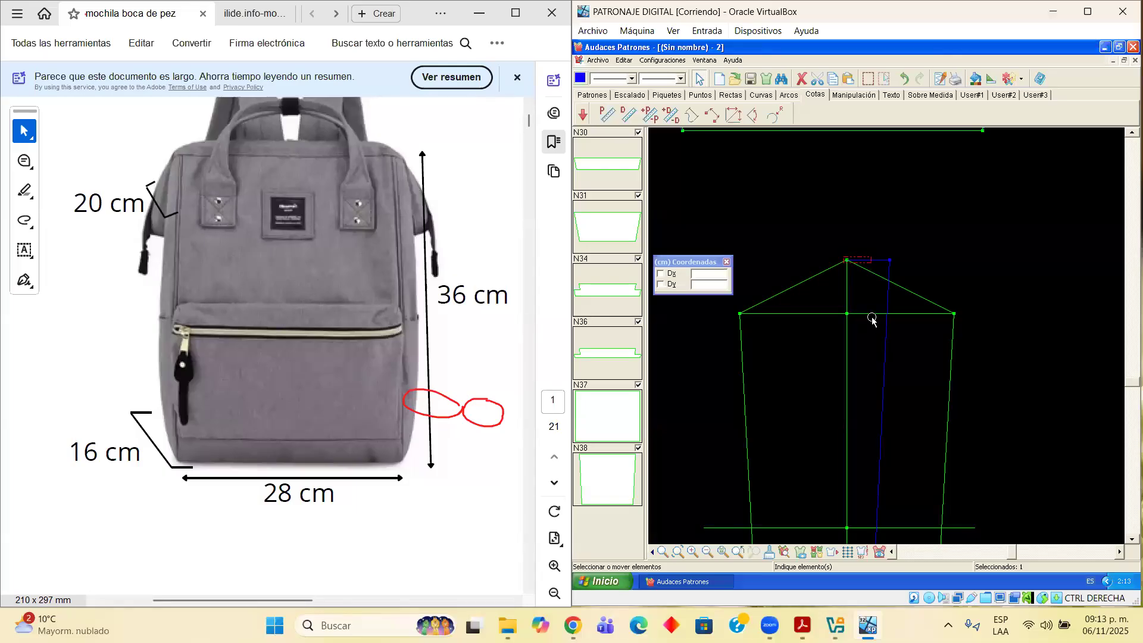
click(1087, 11)
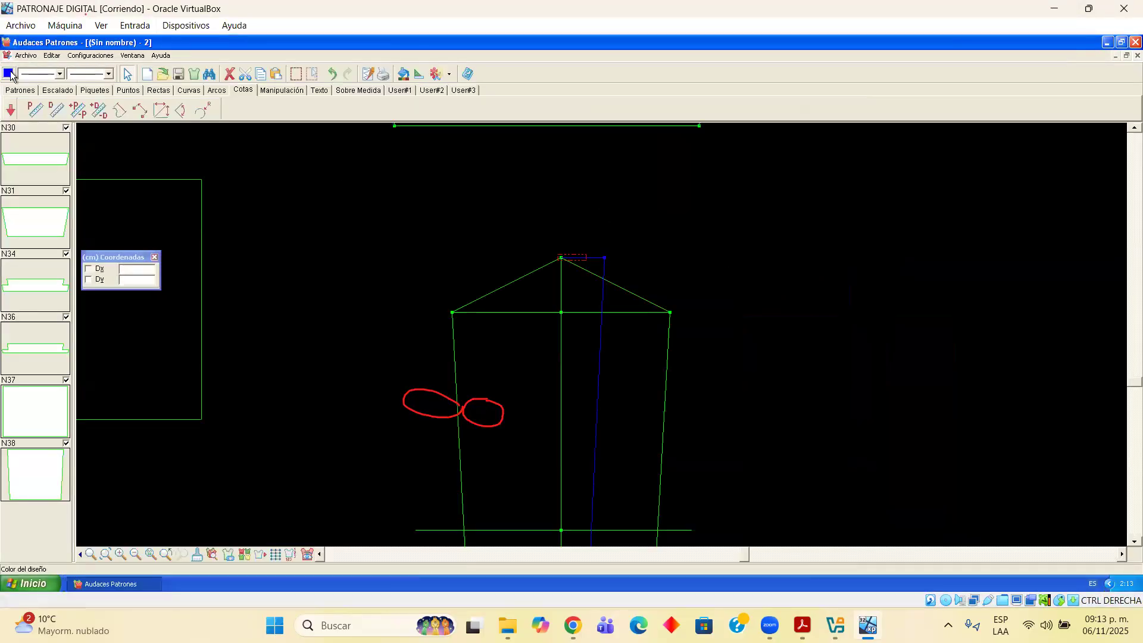
click(11, 75)
click(35, 110)
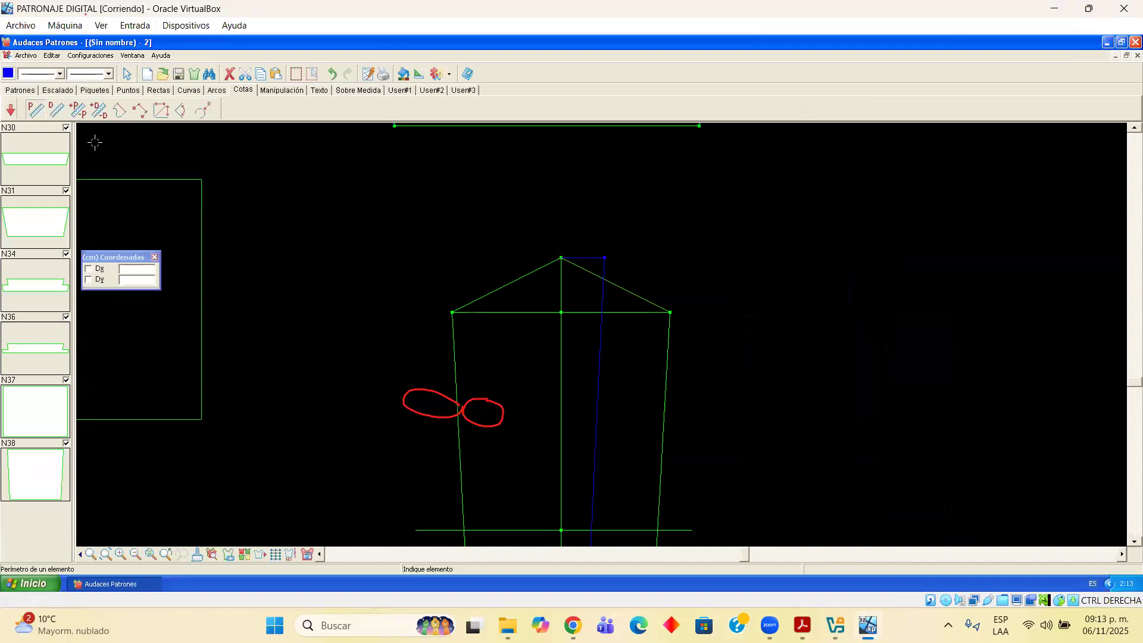
click(581, 257)
Delete the outer half of the blue horizontal line at the peak, its end point and the slanted line hanging from it
key(Delete)
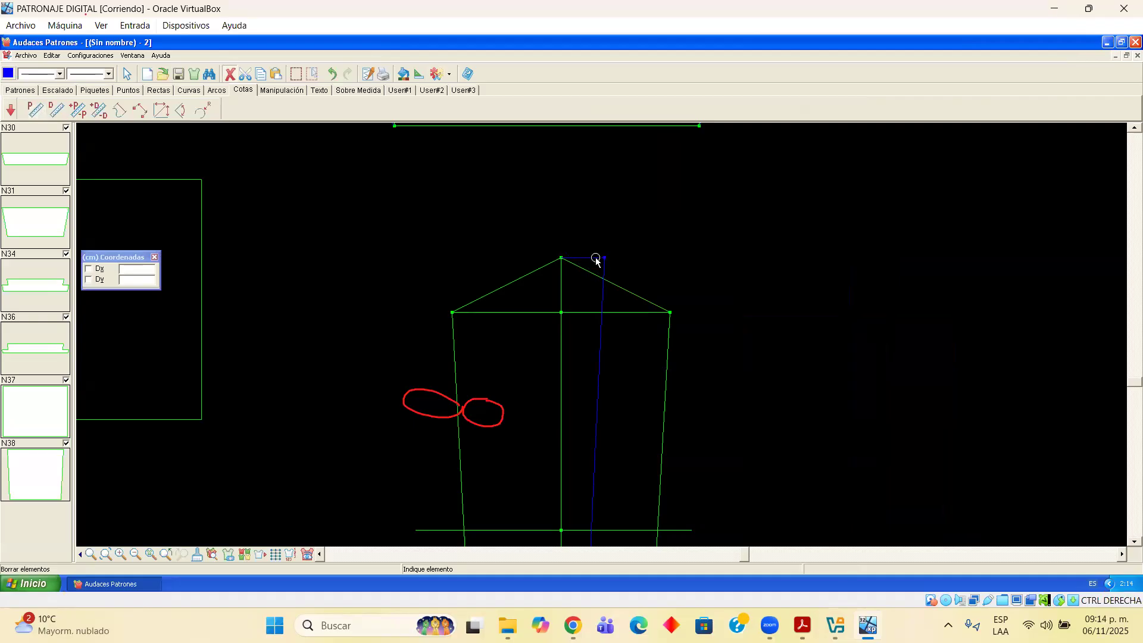
right_click(648, 279)
click(605, 258)
click(603, 269)
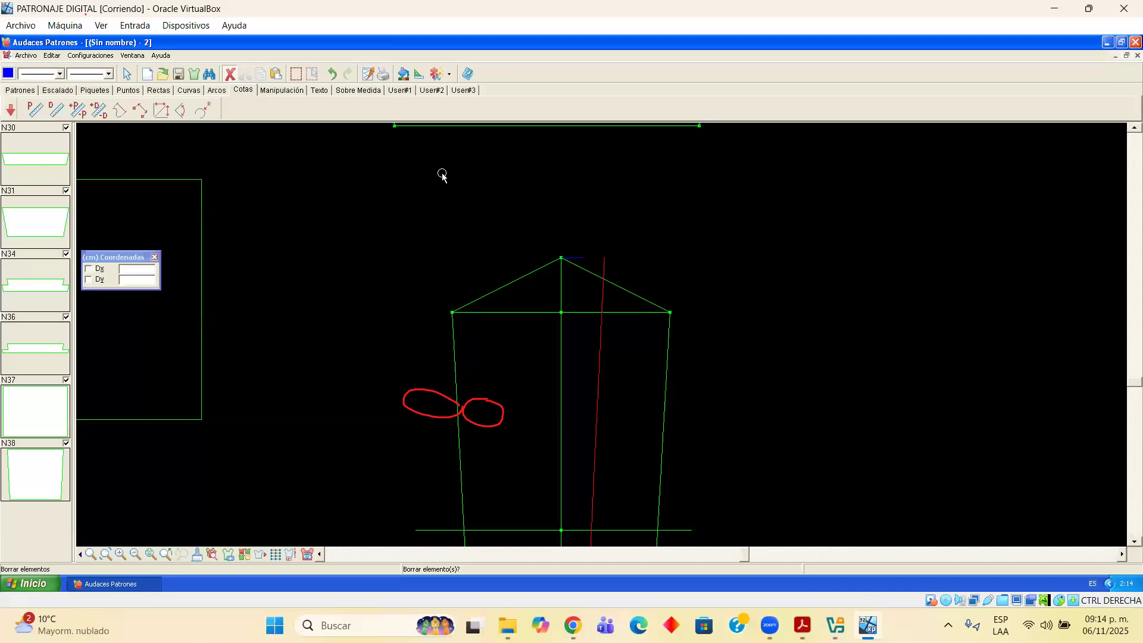
click(231, 75)
right_click(657, 274)
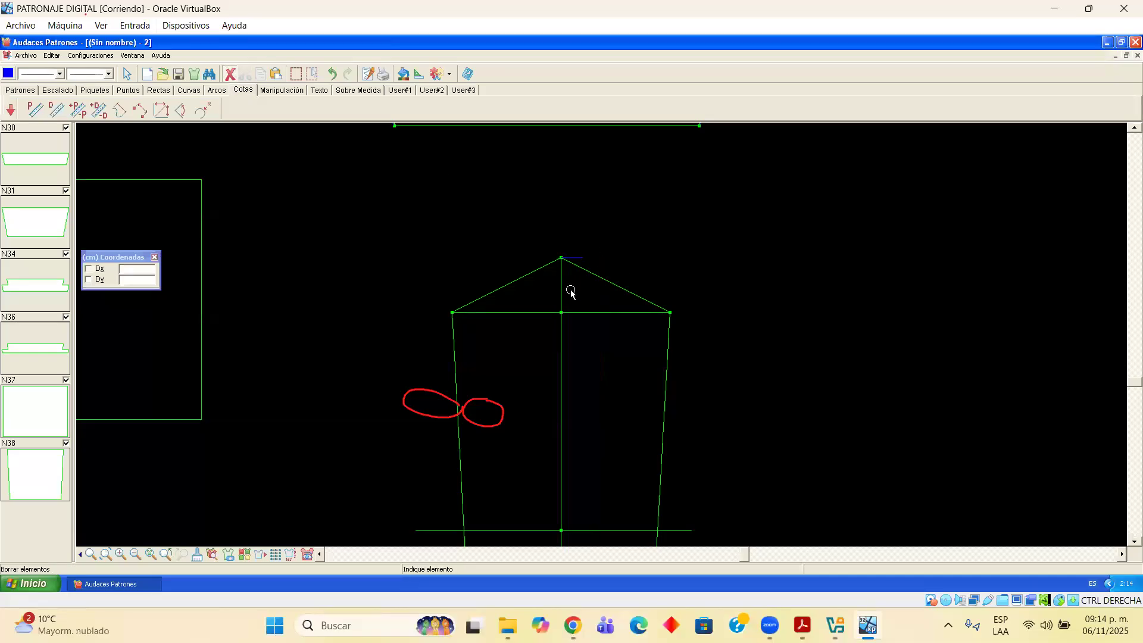
Place a blue point at the right end of the shortened blue line beside the side panel's peak
click(131, 91)
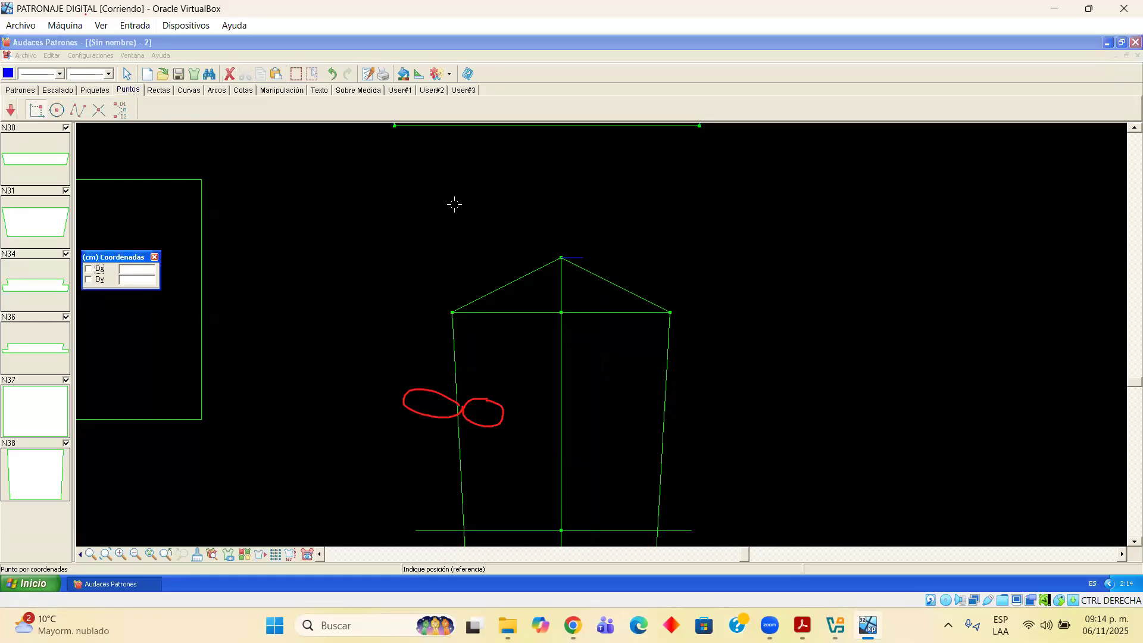
scroll(583, 262, up, 1)
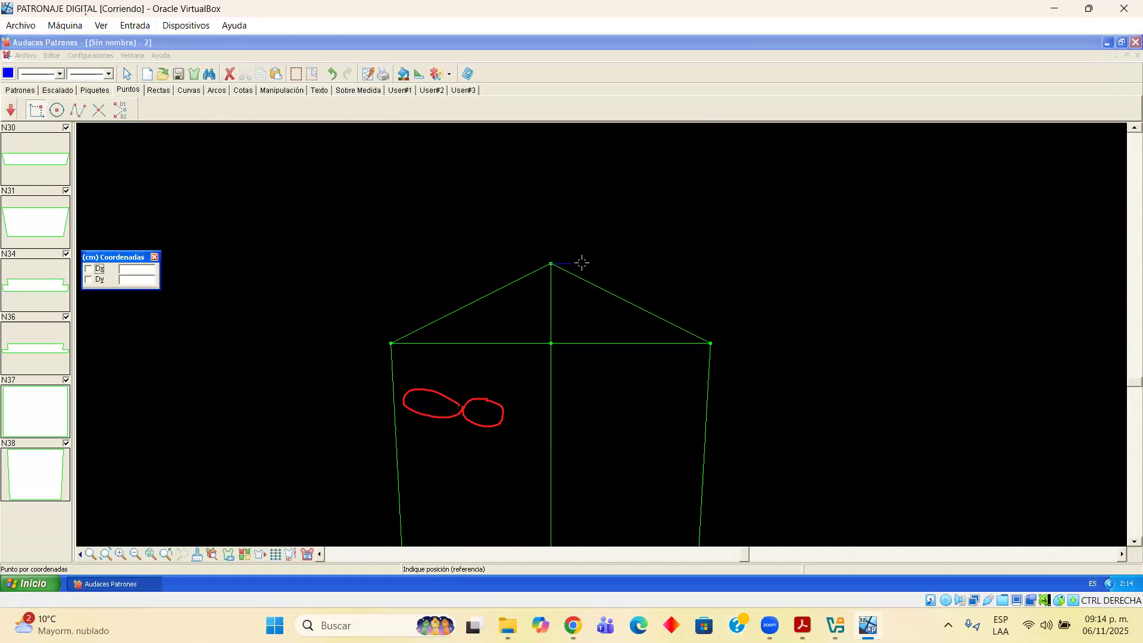
scroll(579, 262, up, 1)
click(580, 260)
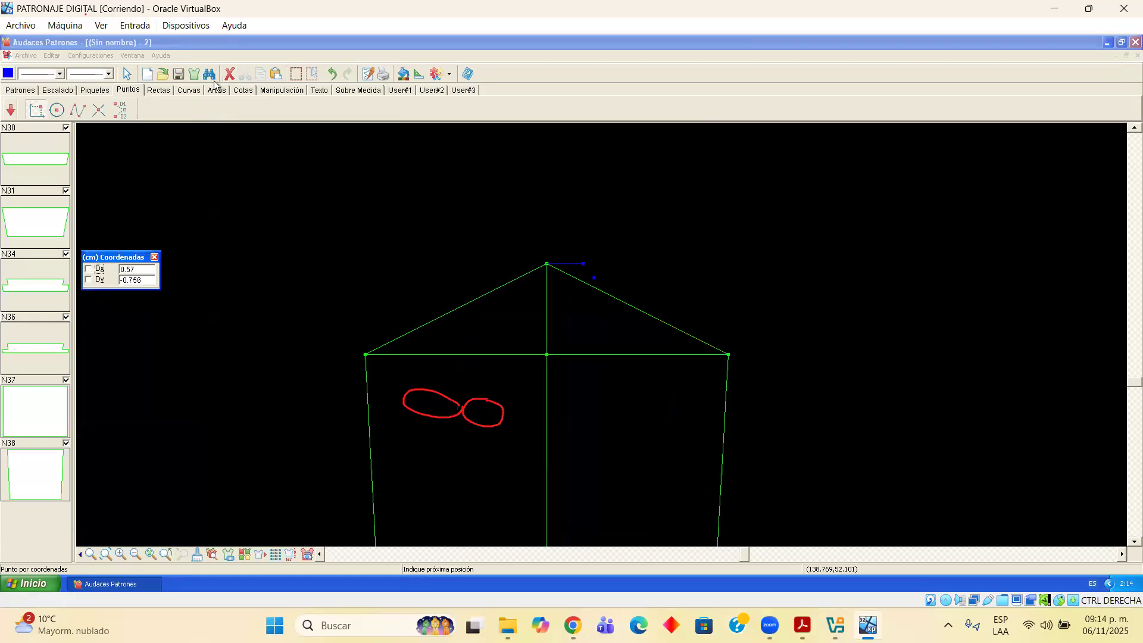
Draw a vertical blue line from the point beside the side panel's peak to the blue point on the bottom edge
click(159, 91)
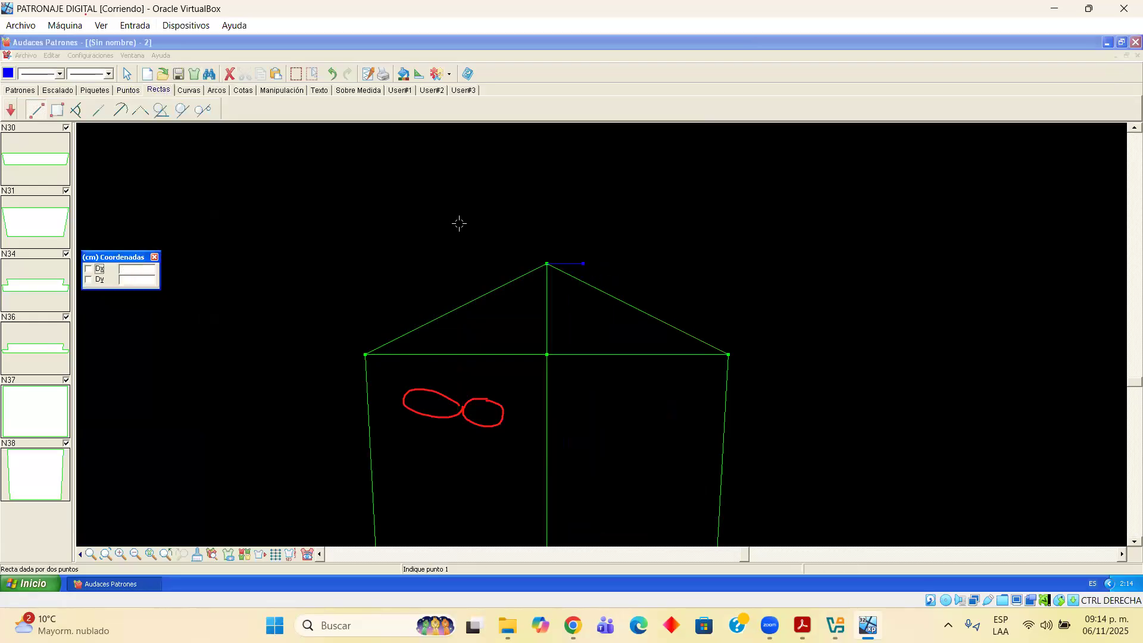
click(590, 263)
scroll(574, 467, down, 2)
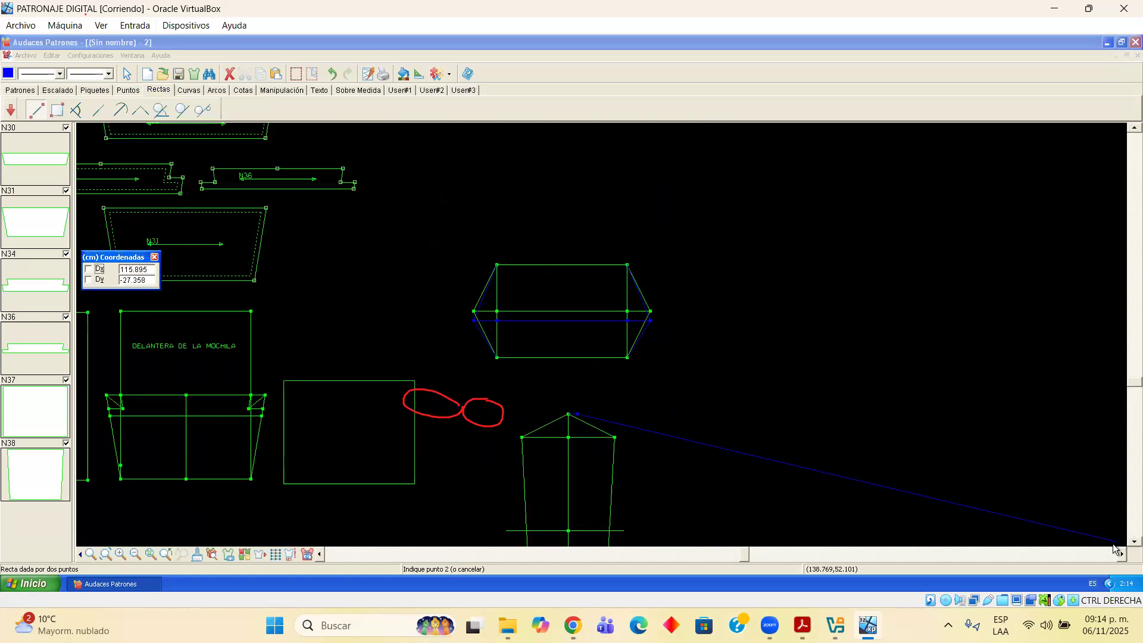
click(1132, 542)
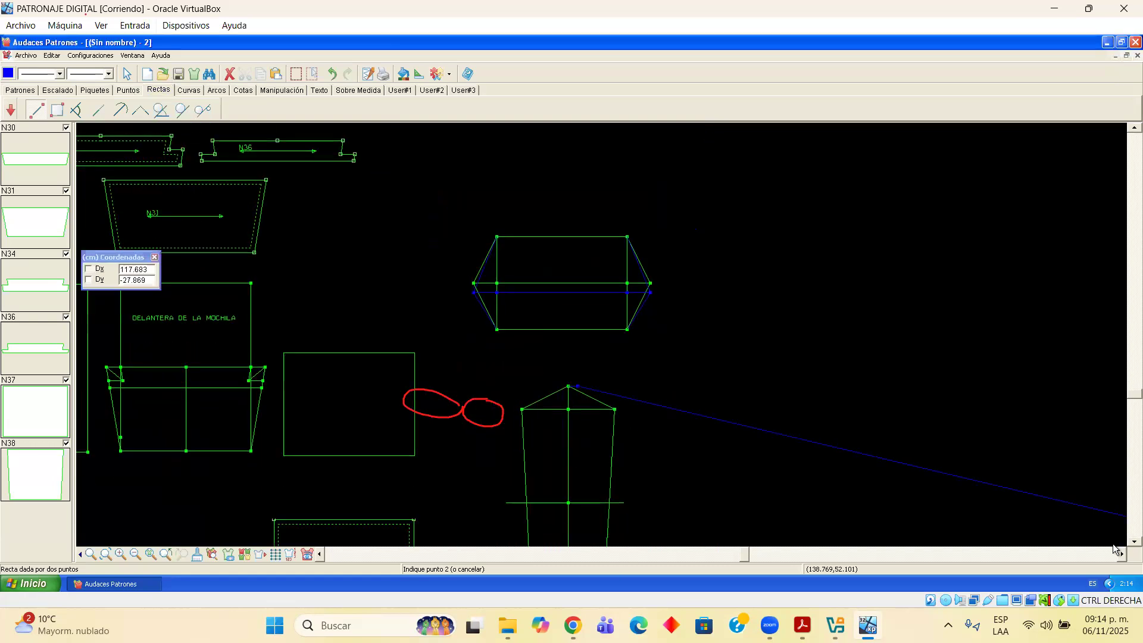
click(581, 409)
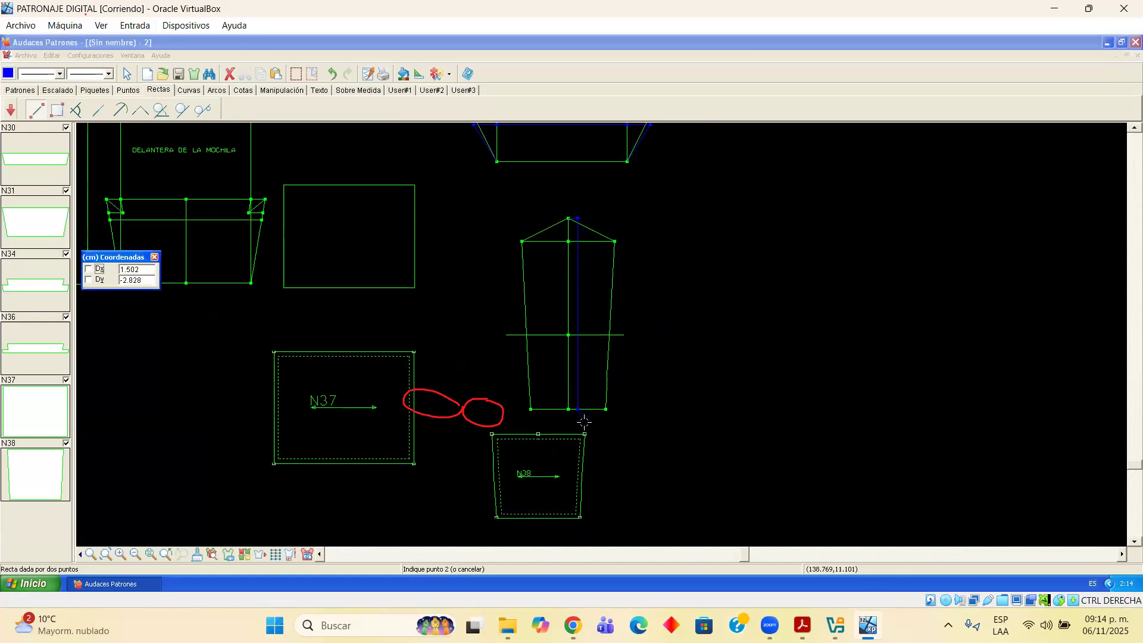
Connect the side panel's upper-left and upper-right corners to the blue point beside the peak with two straight lines
scroll(589, 419, up, 1)
scroll(635, 382, up, 1)
scroll(634, 383, down, 2)
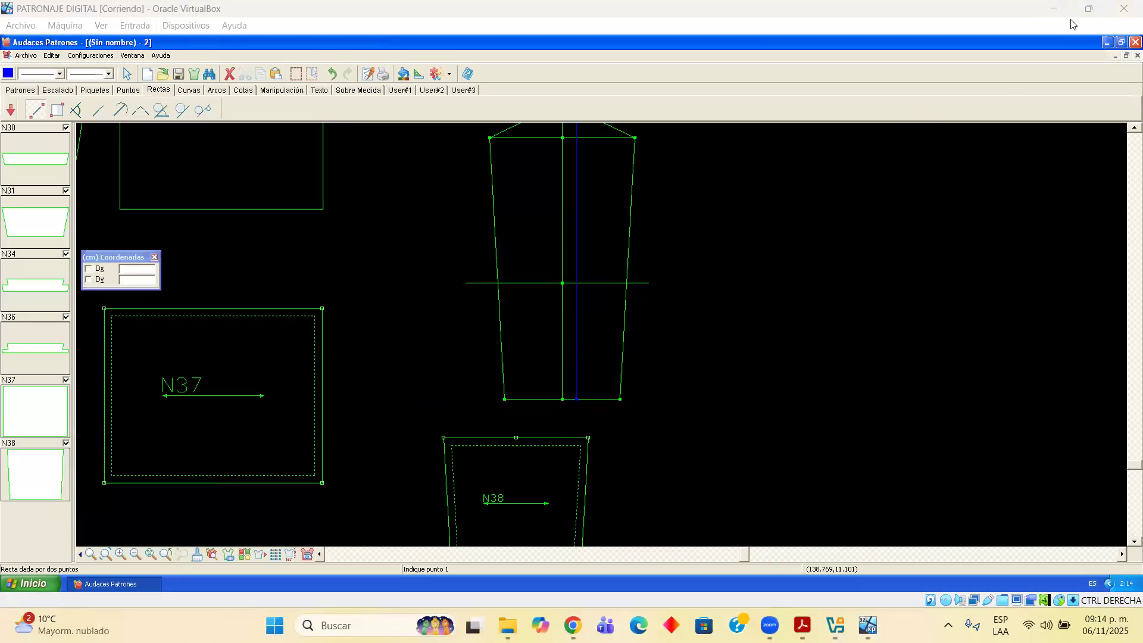
click(1087, 9)
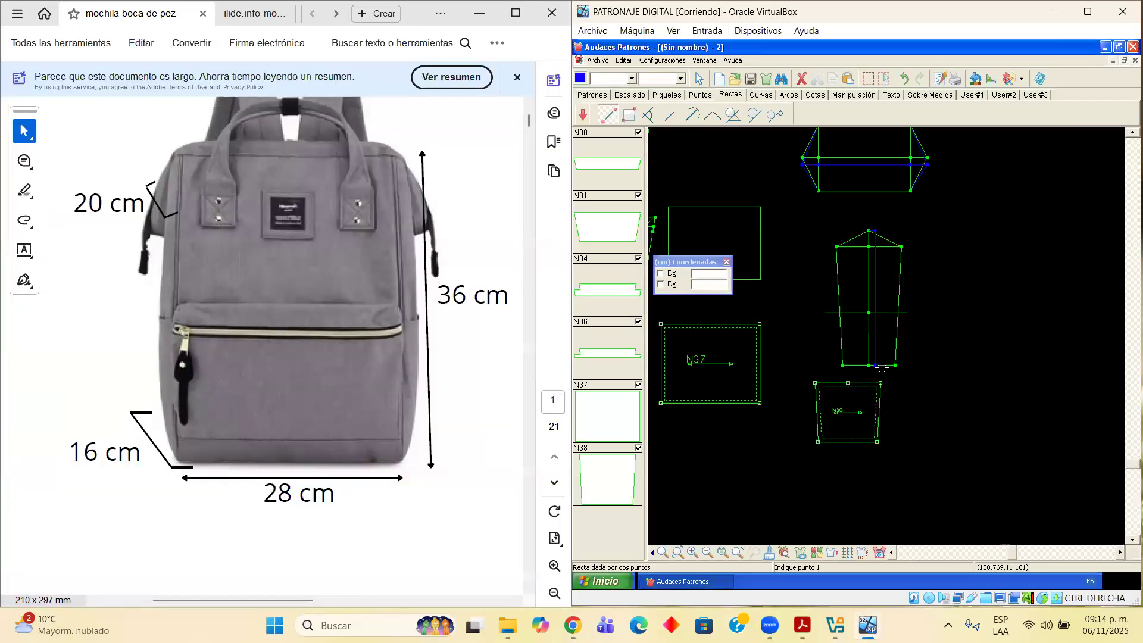
scroll(891, 279, up, 3)
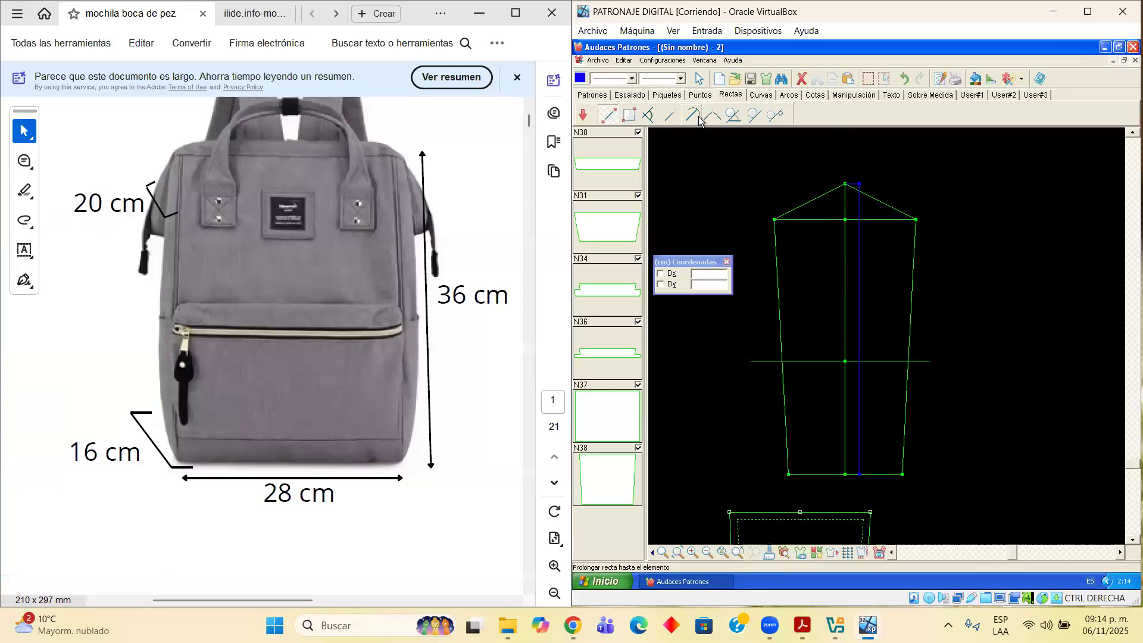
click(775, 220)
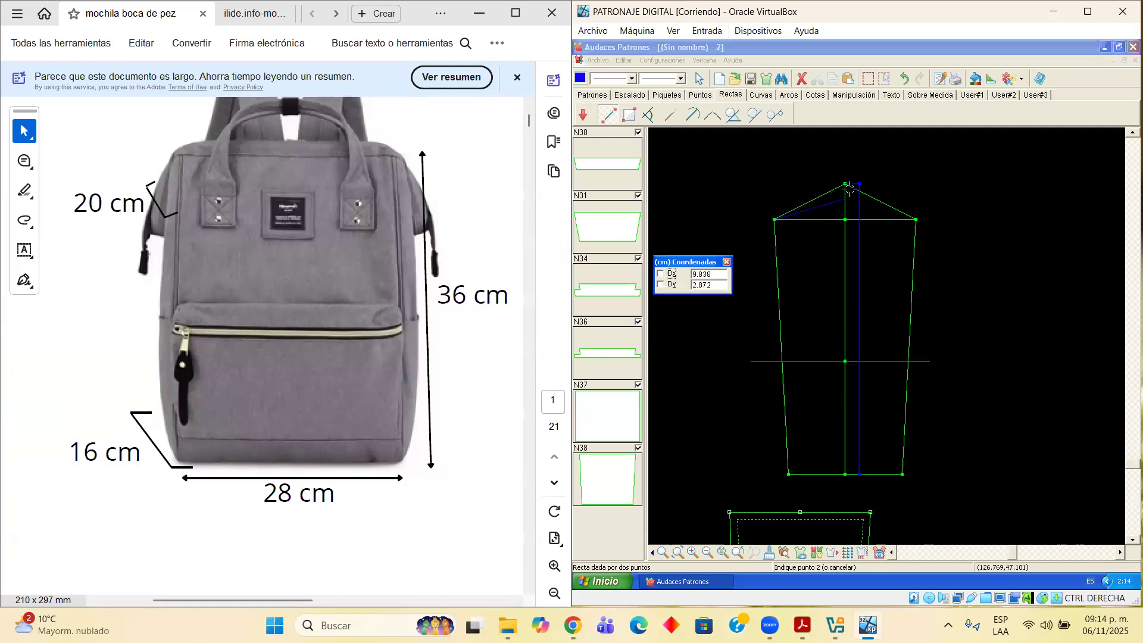
click(860, 184)
click(937, 238)
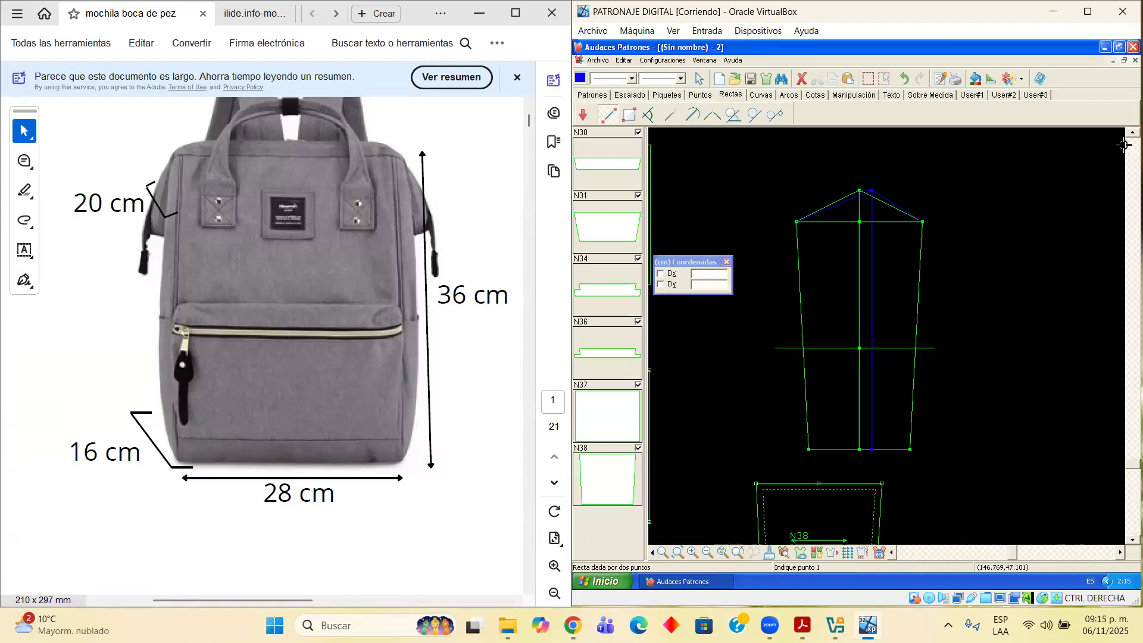
scroll(979, 215, up, 5)
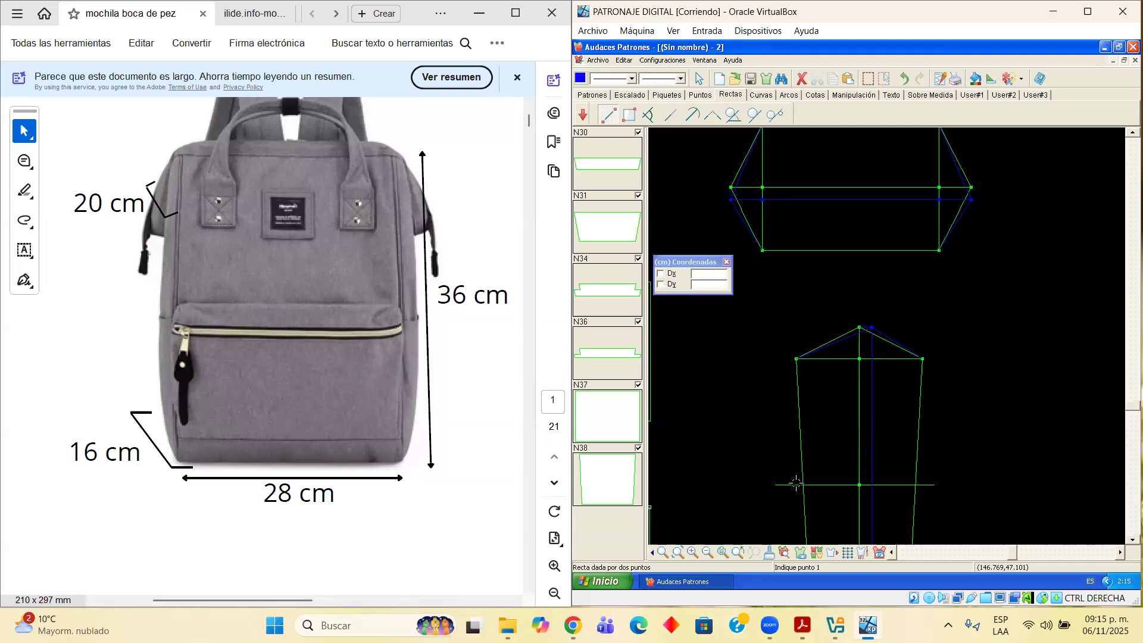
scroll(800, 484, down, 5)
scroll(885, 526, up, 6)
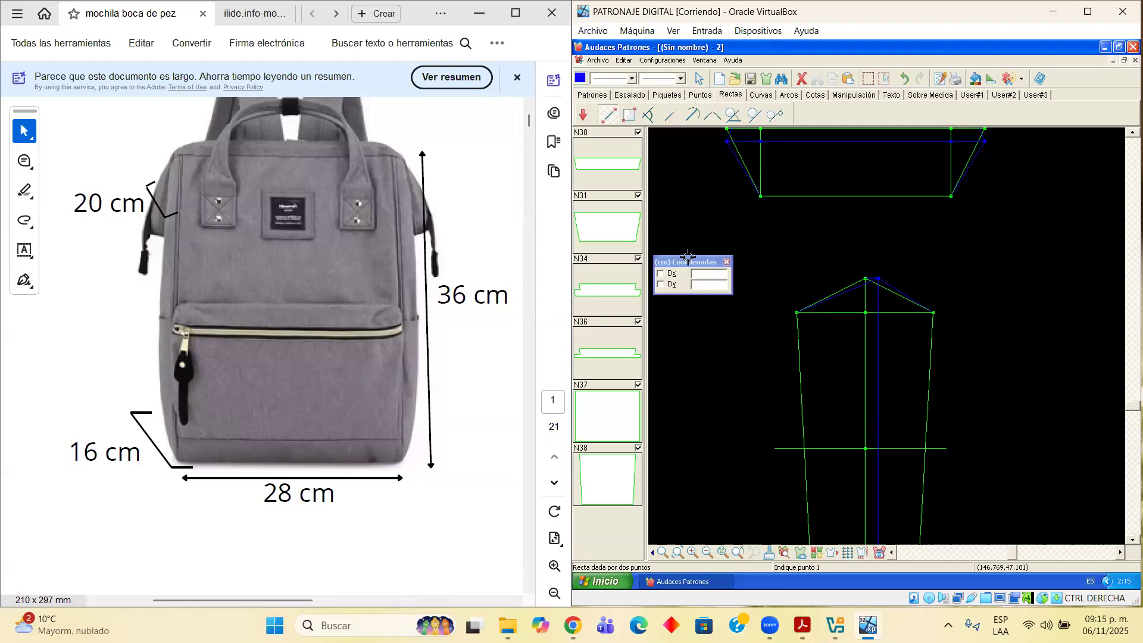
scroll(885, 301, down, 5)
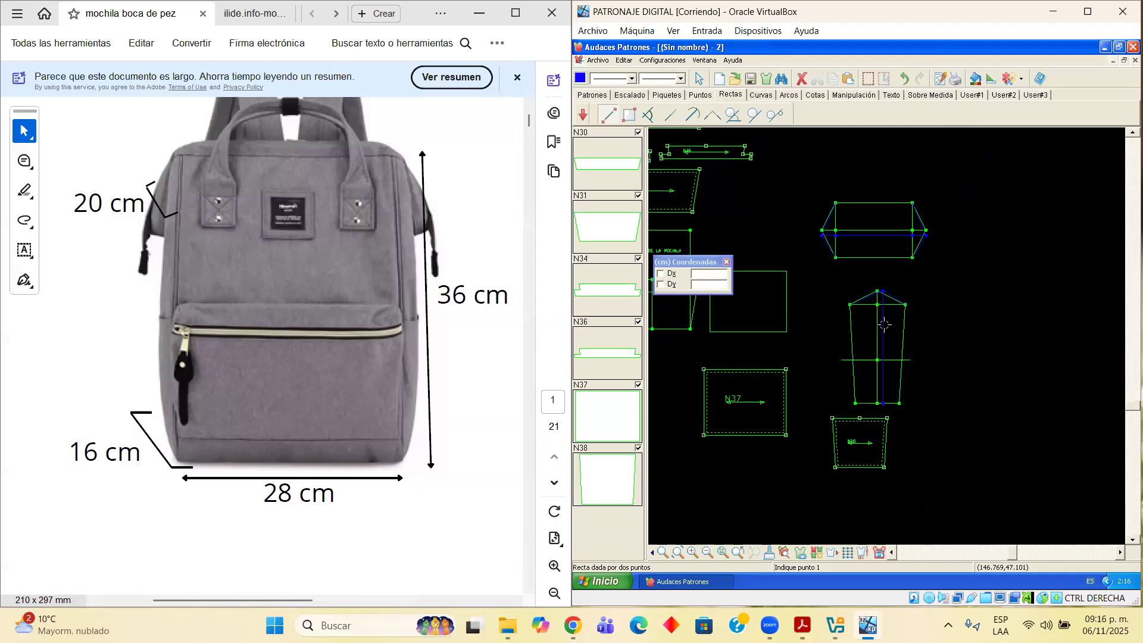
scroll(884, 324, up, 1)
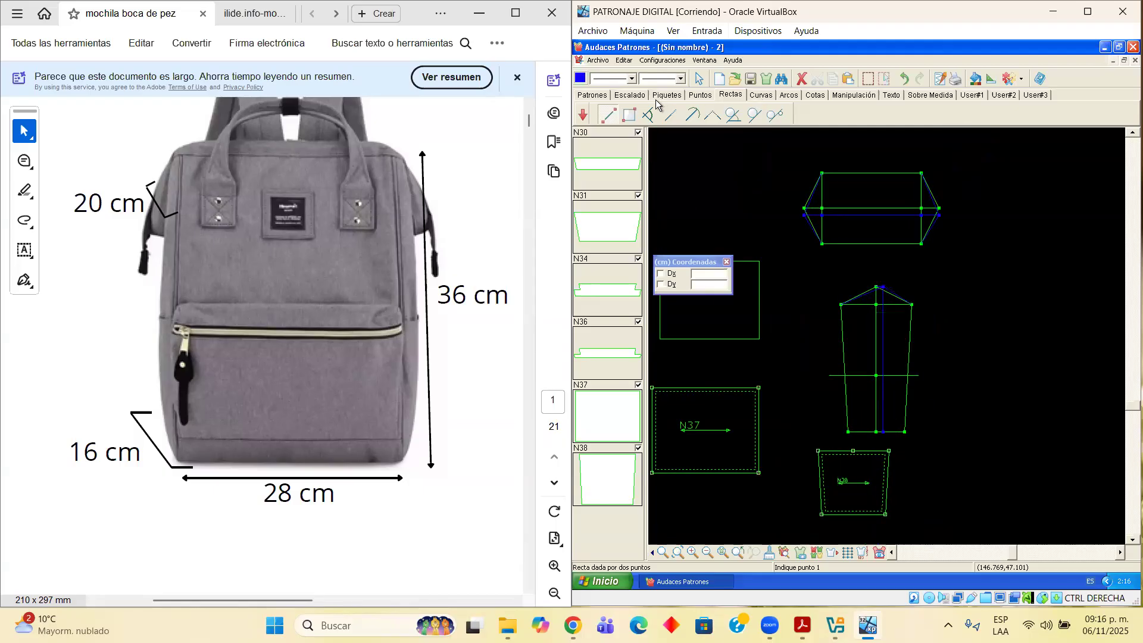
Start creating a pattern piece by intersection for the side panel and set the design colour to green
click(593, 95)
click(629, 115)
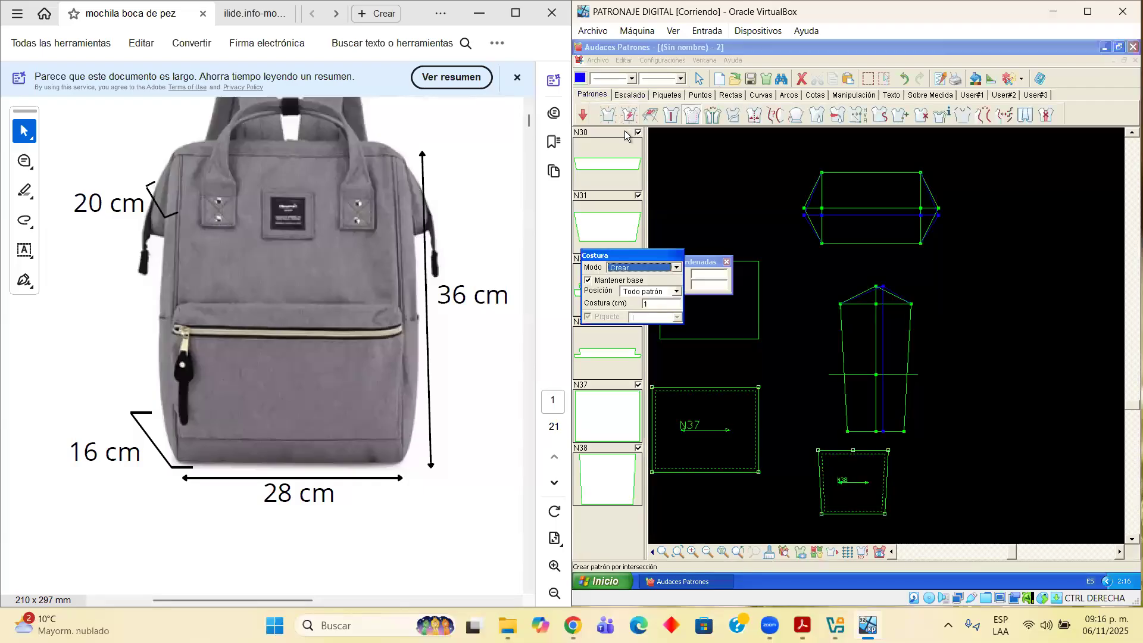
click(628, 114)
key(a)
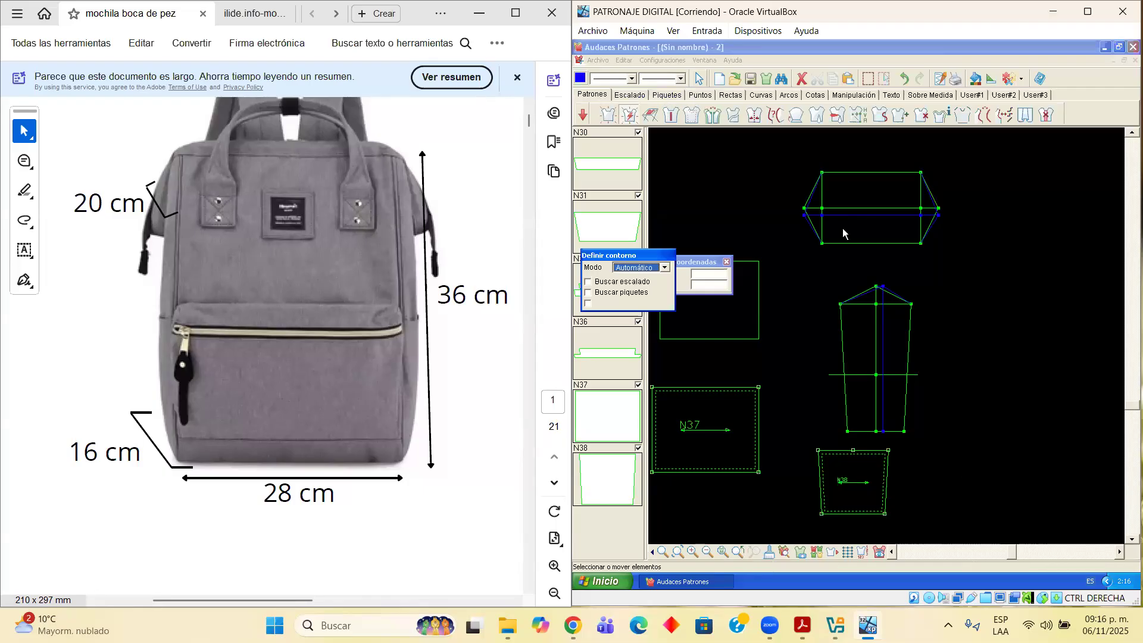
click(697, 80)
scroll(871, 268, up, 1)
scroll(879, 319, up, 1)
scroll(879, 320, up, 1)
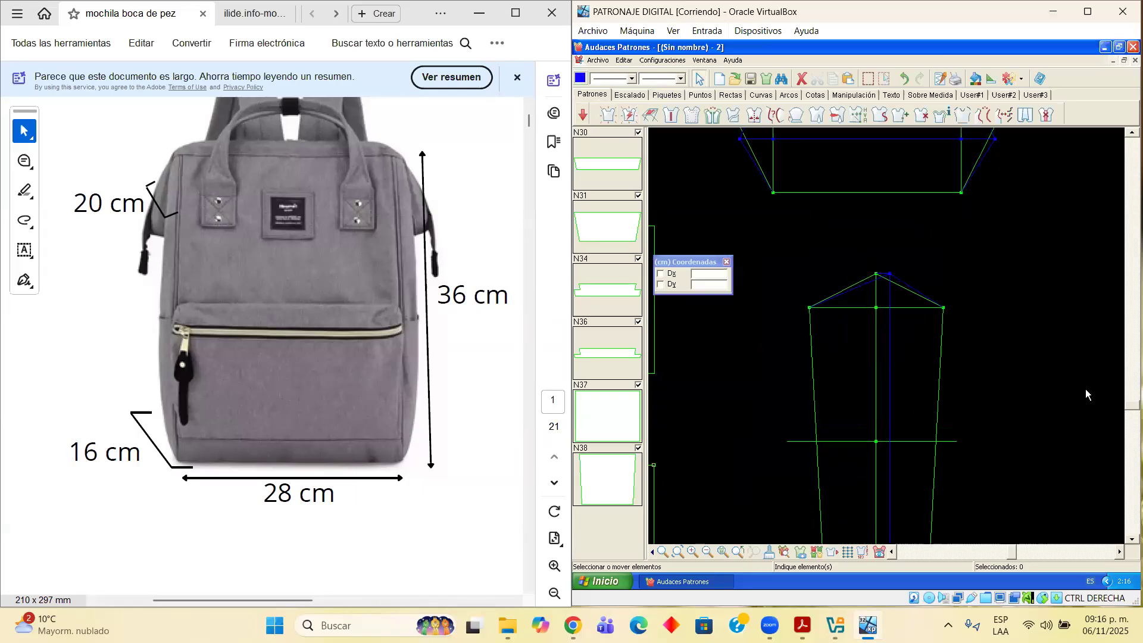
click(1131, 539)
click(1131, 538)
scroll(983, 344, up, 1)
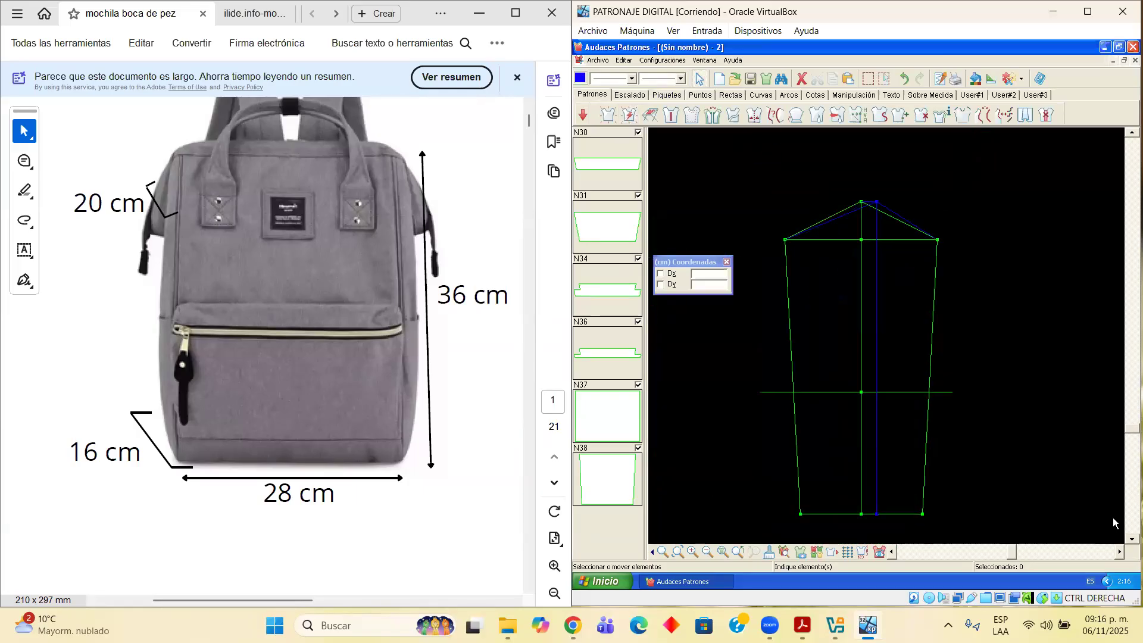
scroll(983, 344, up, 1)
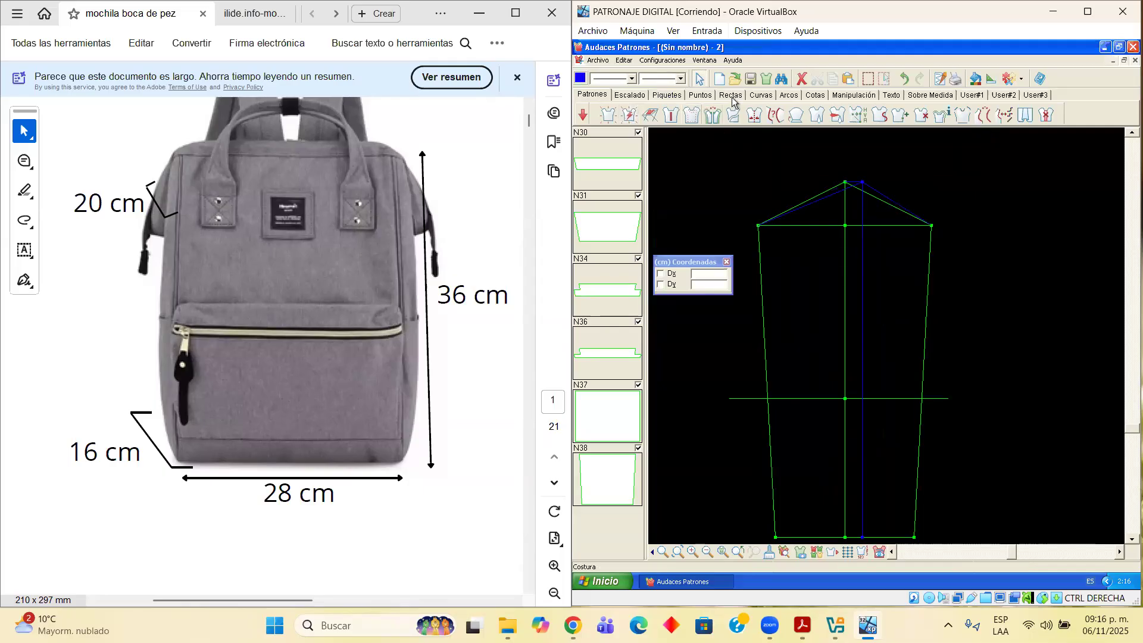
click(611, 108)
click(579, 78)
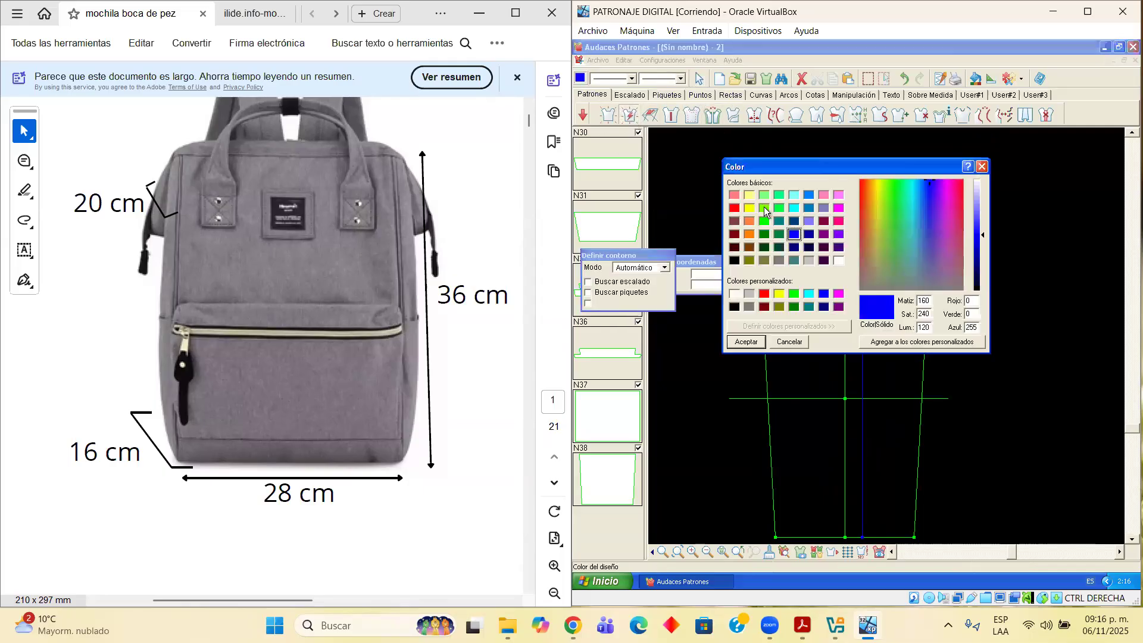
click(764, 208)
click(763, 221)
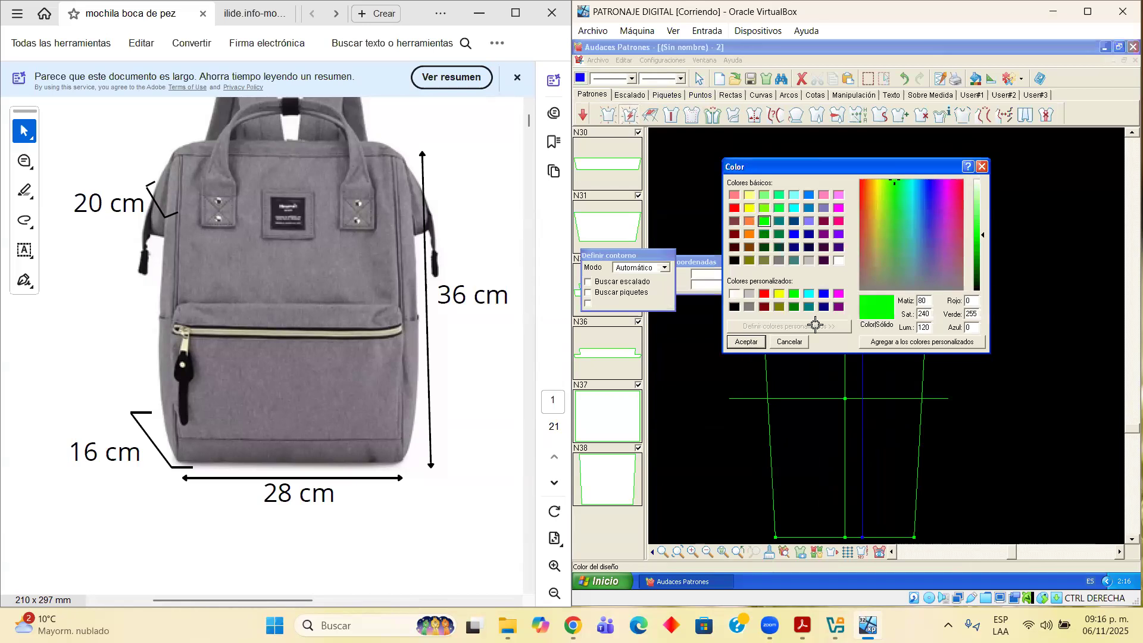
click(747, 341)
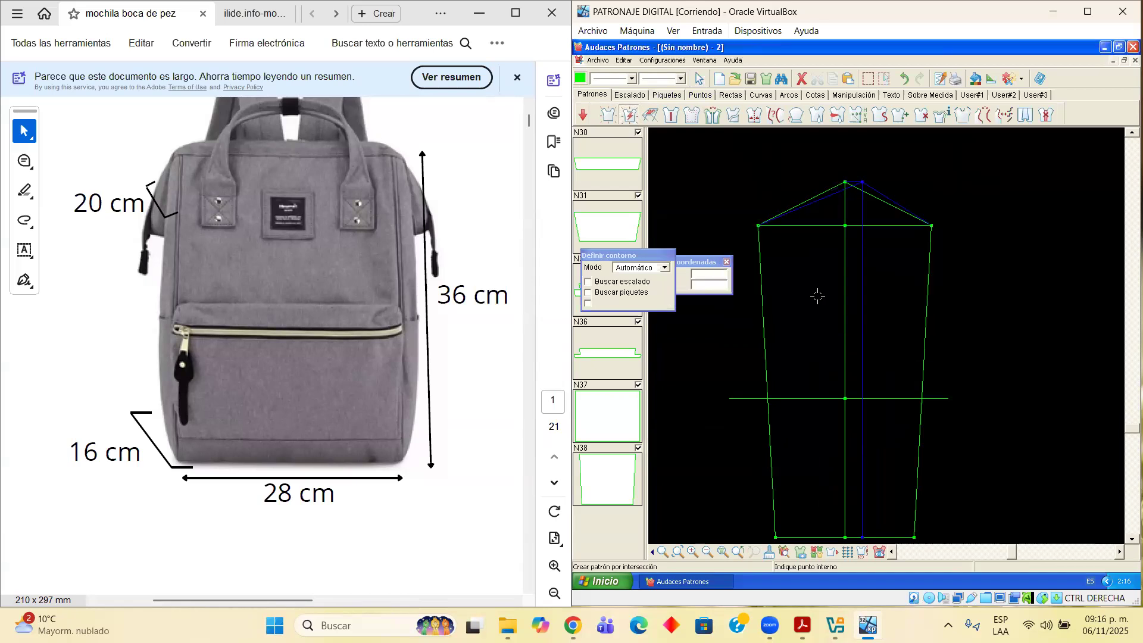
Create a green pattern piece from the side panel's upper-right part using manual contour mode, bounded by the green centre and horizontal lines, and place it right of the panel
click(876, 198)
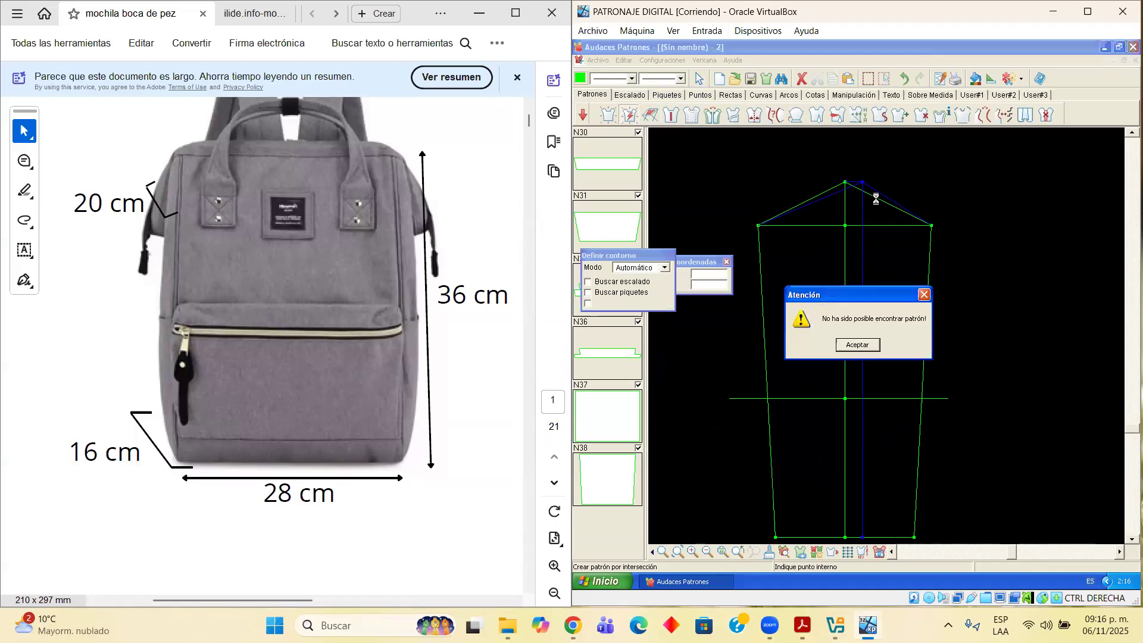
click(856, 345)
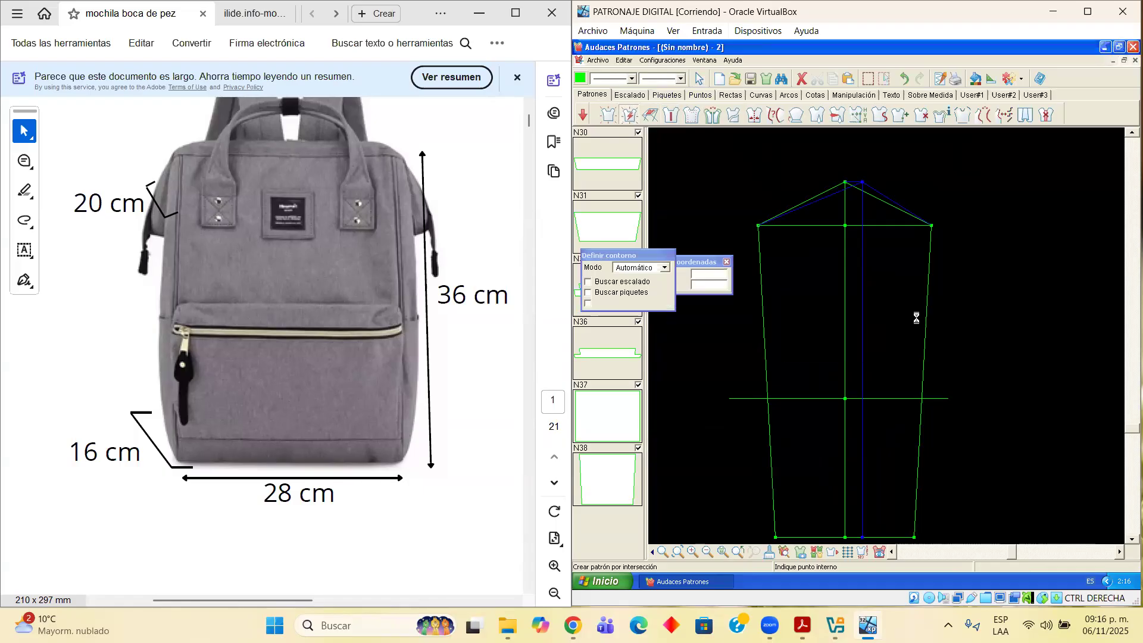
click(662, 269)
click(640, 288)
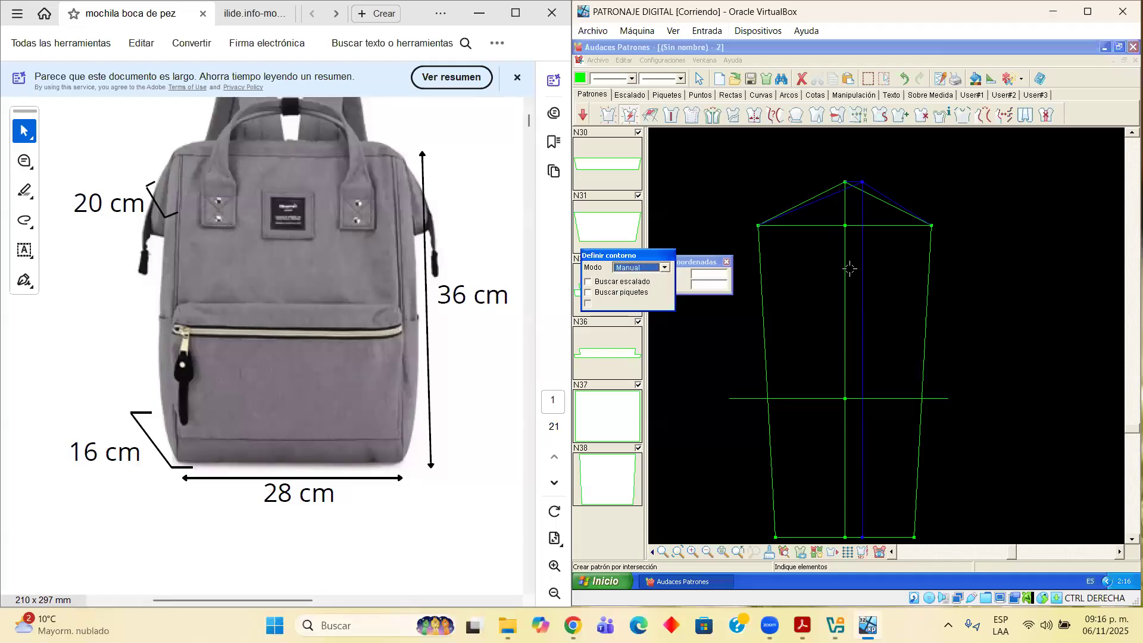
click(928, 274)
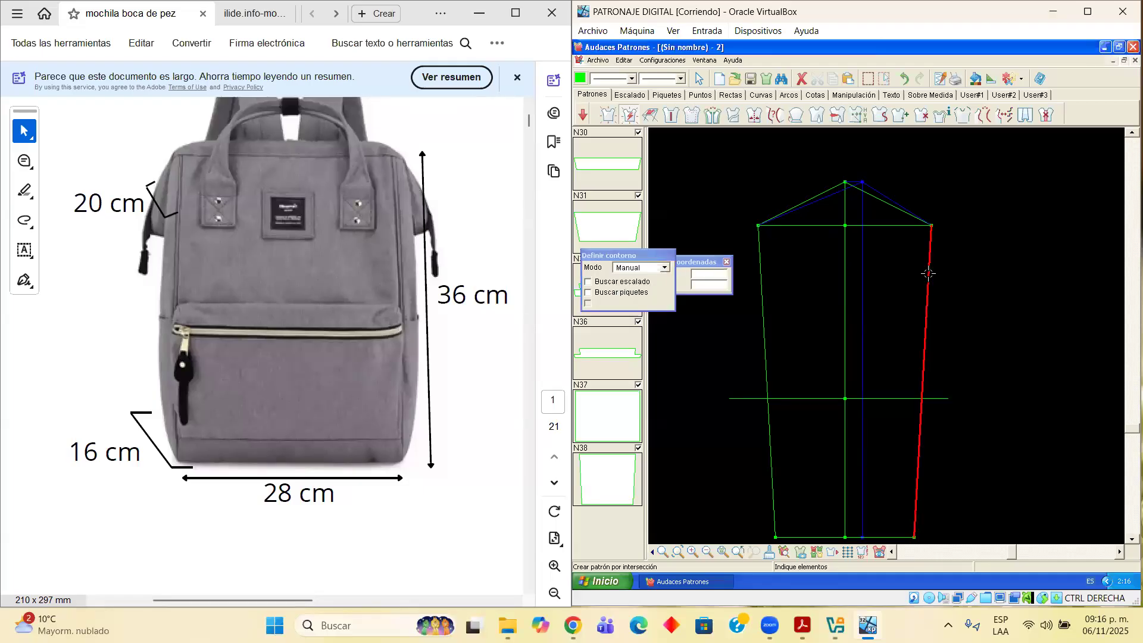
click(887, 398)
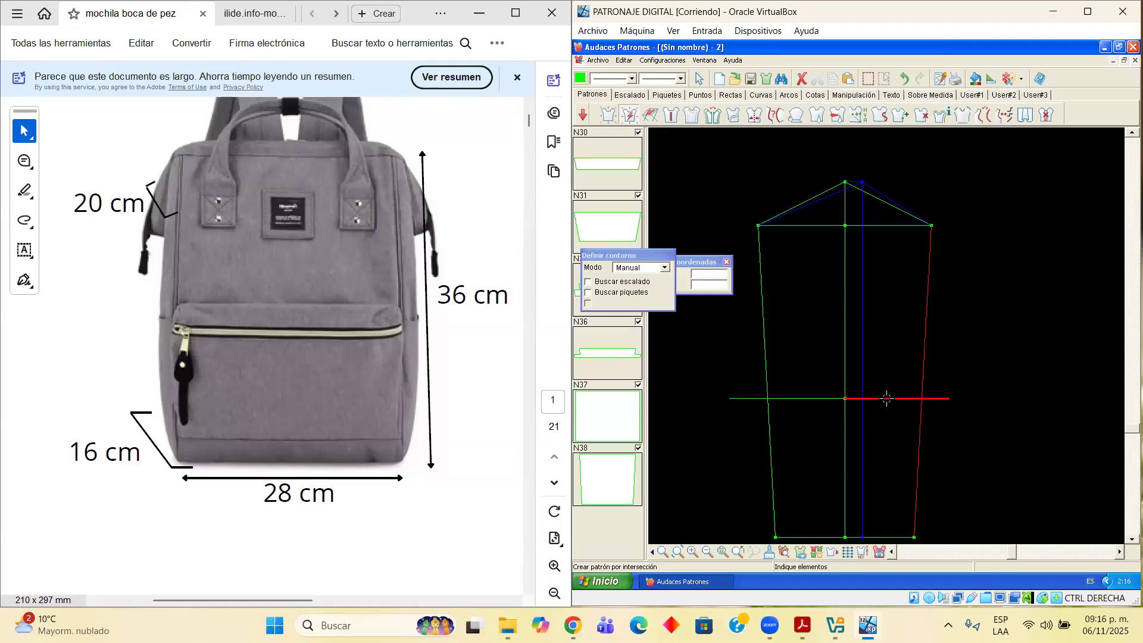
click(845, 342)
click(845, 209)
click(874, 197)
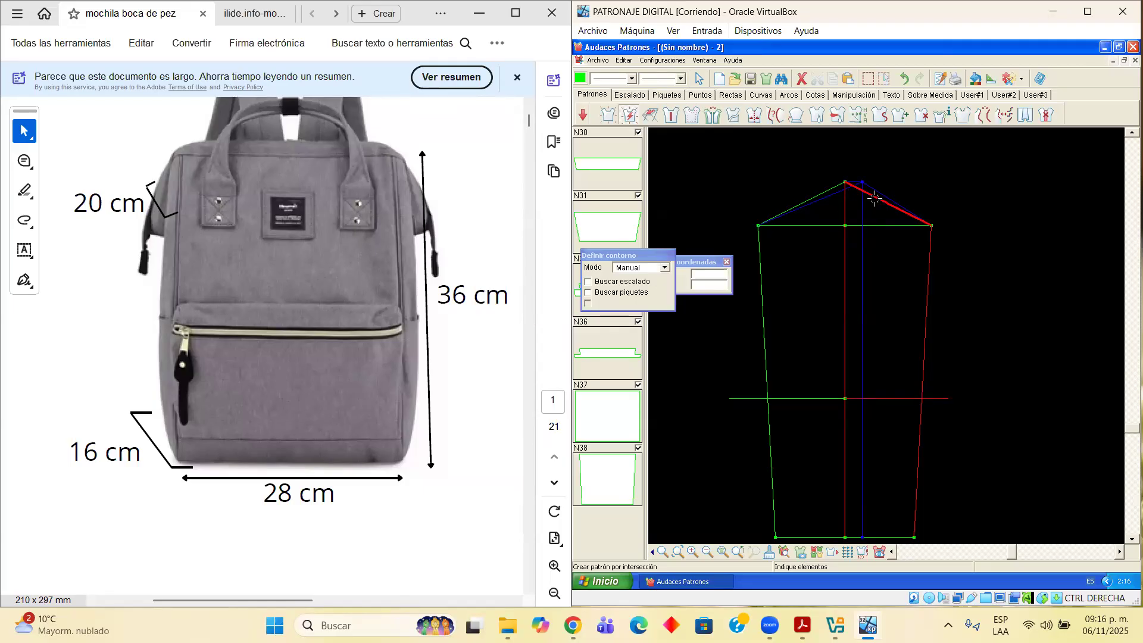
right_click(946, 262)
click(1091, 264)
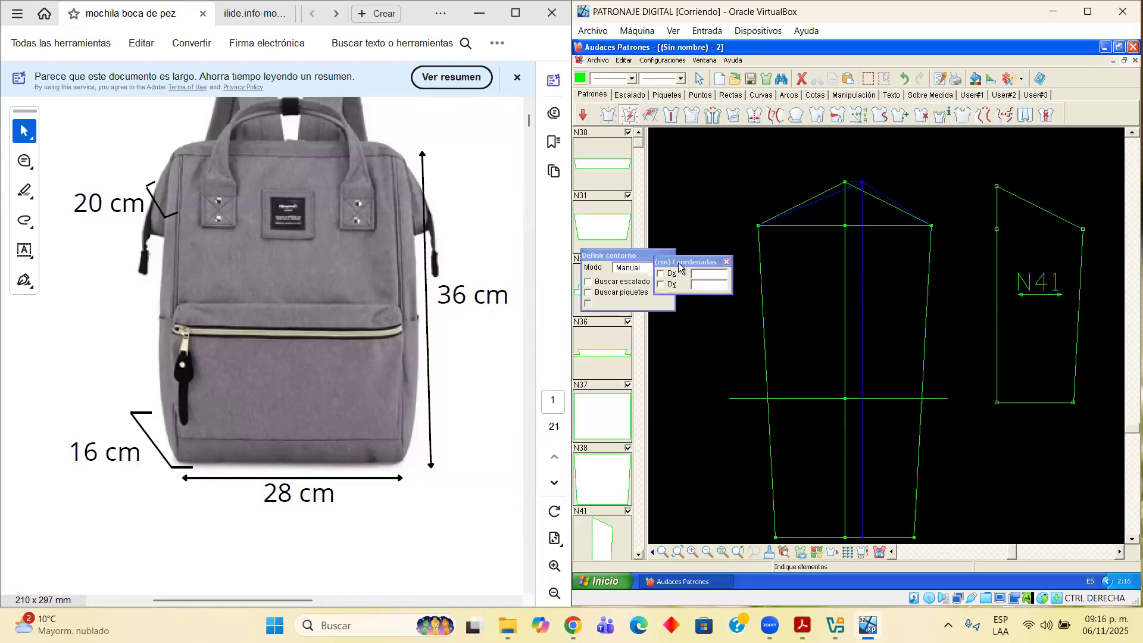
Create a green pattern piece from the side panel's upper-left part, bounded by the green centre and horizontal lines, and place it left of the panel
drag(616, 255, 656, 415)
drag(705, 261, 662, 155)
click(803, 203)
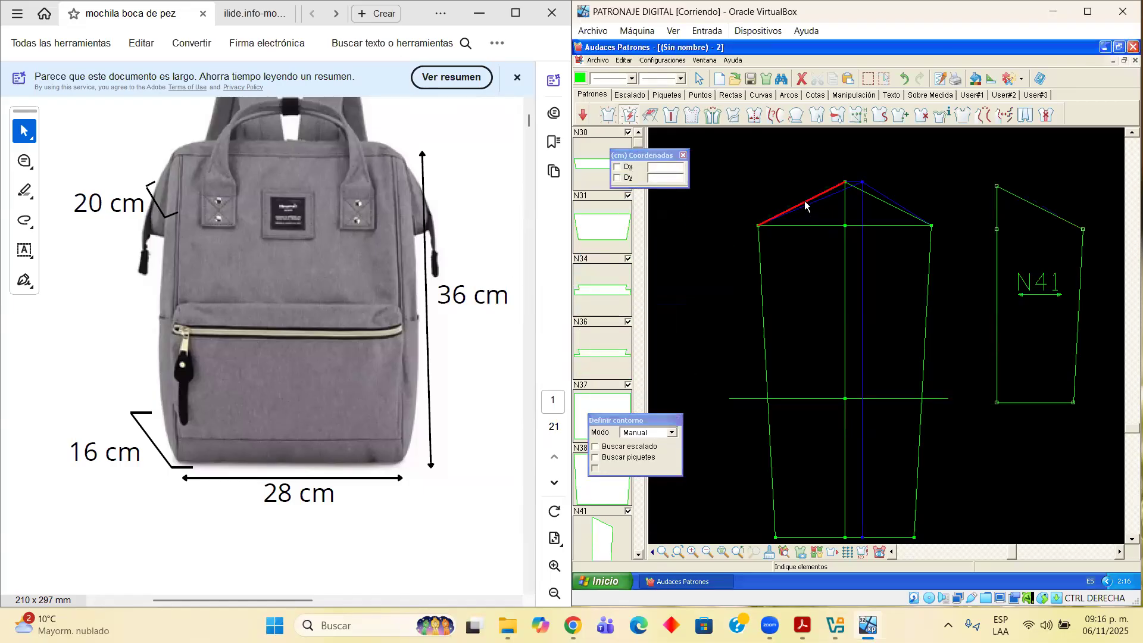
click(845, 251)
click(809, 401)
click(767, 358)
right_click(730, 222)
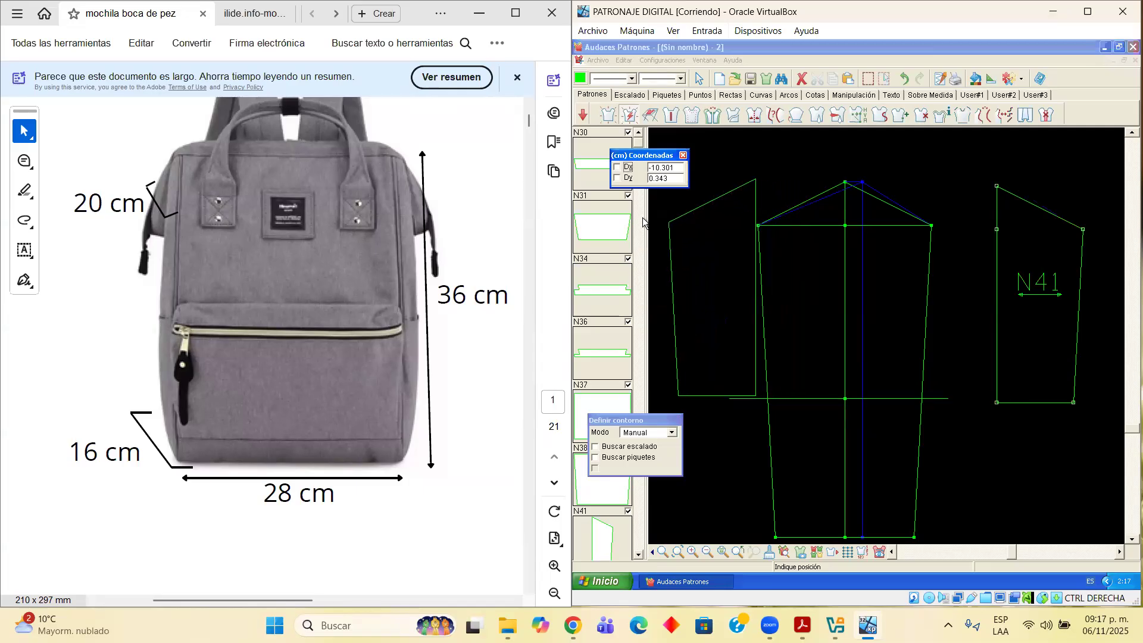
click(651, 216)
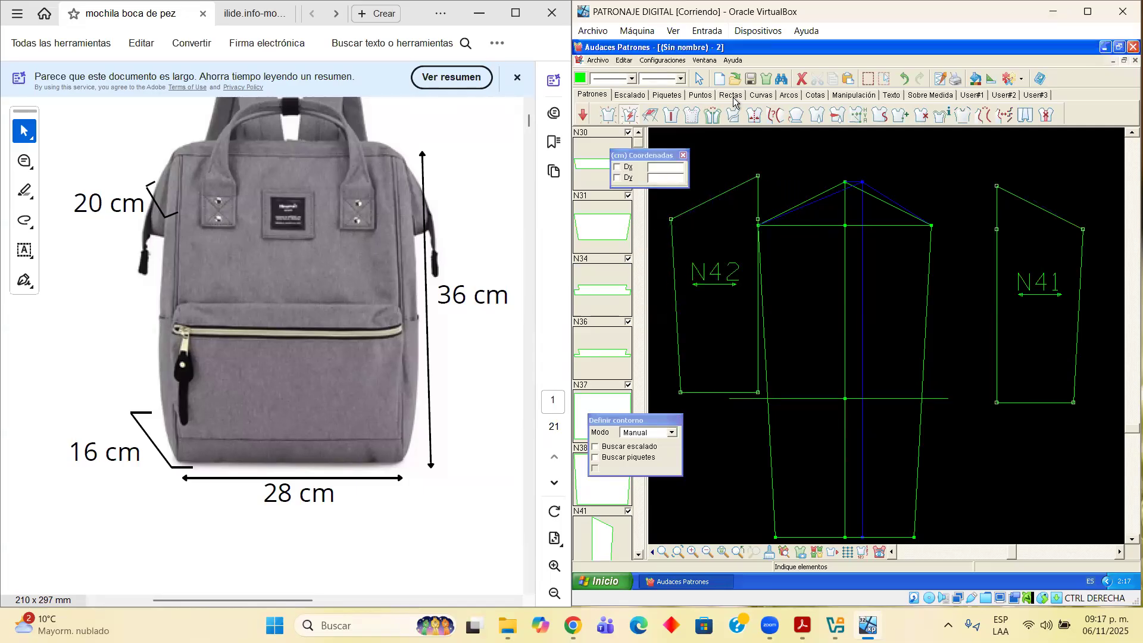
drag(719, 194, 697, 196)
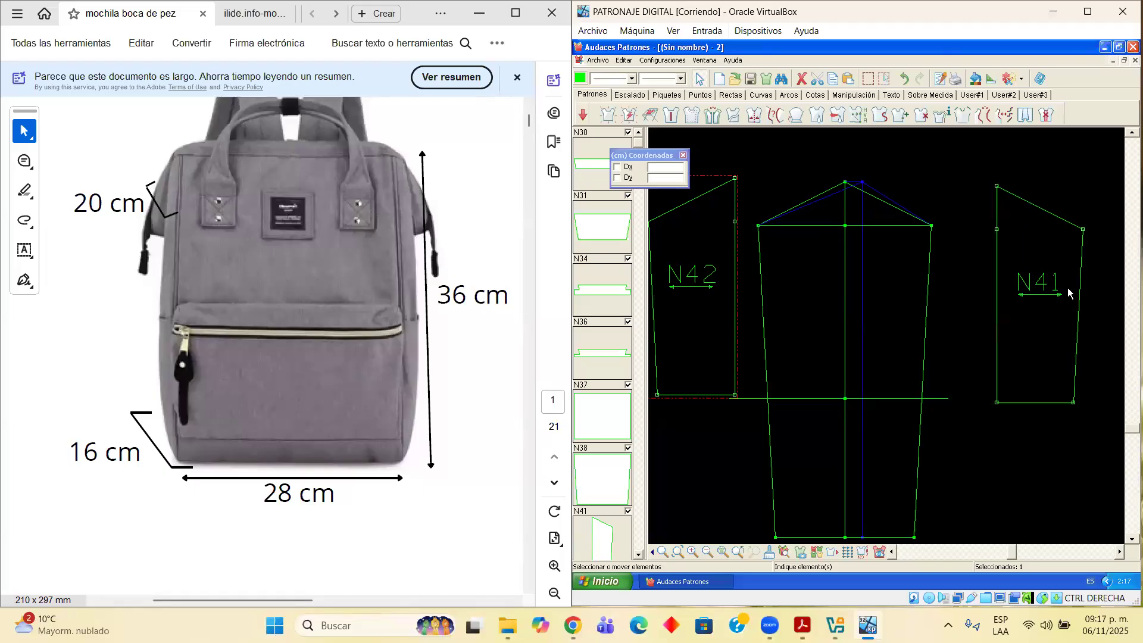
click(583, 81)
click(794, 234)
click(748, 341)
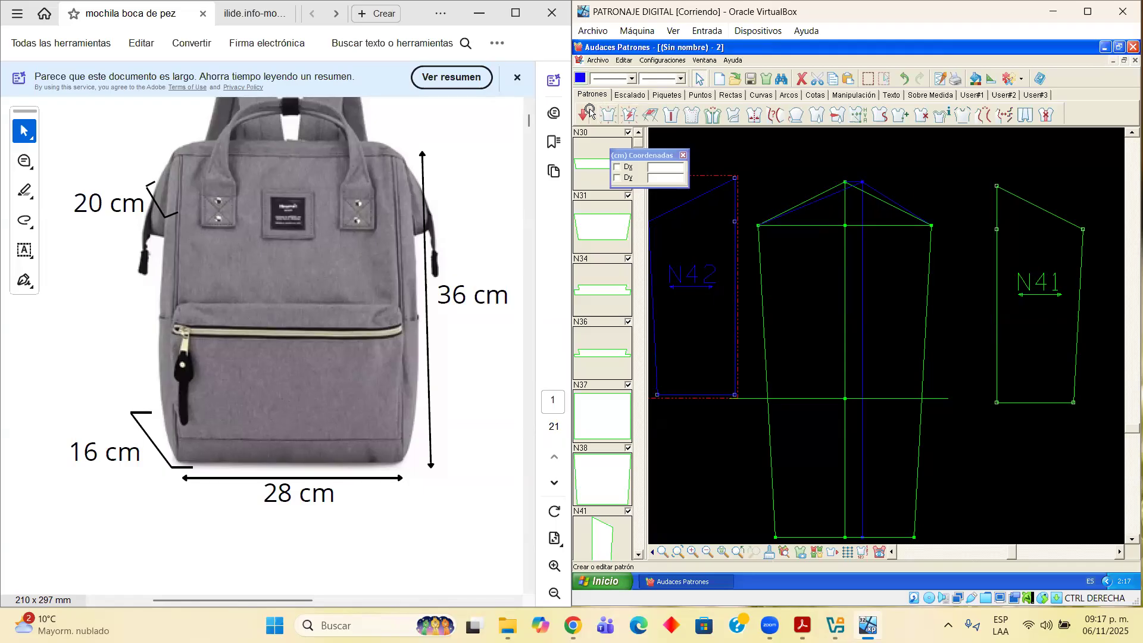
click(581, 79)
click(764, 220)
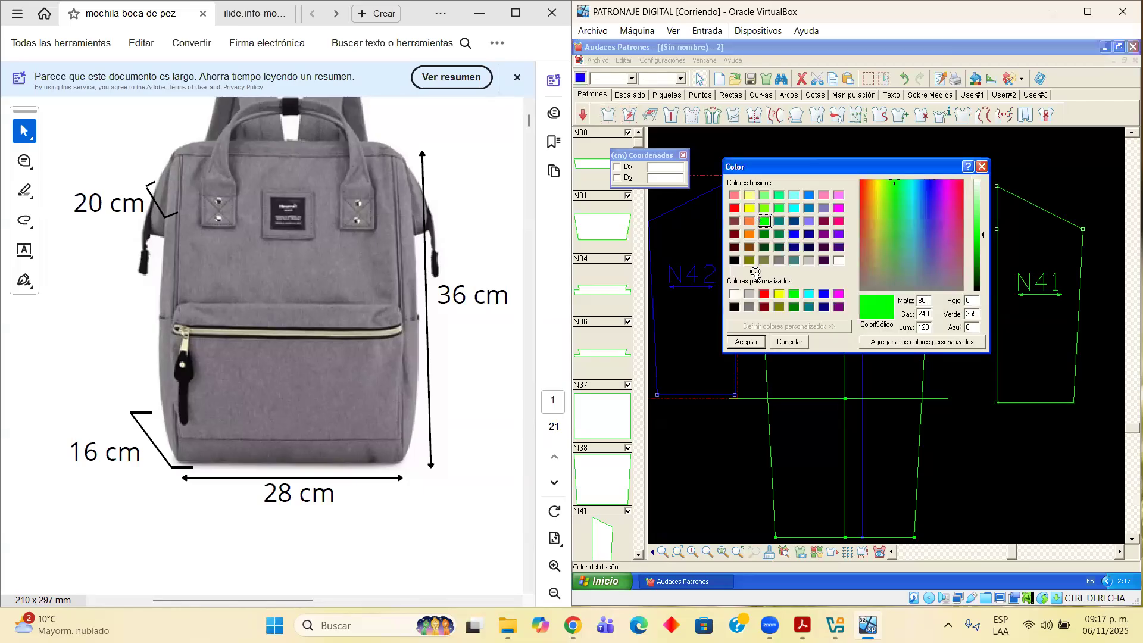
click(747, 341)
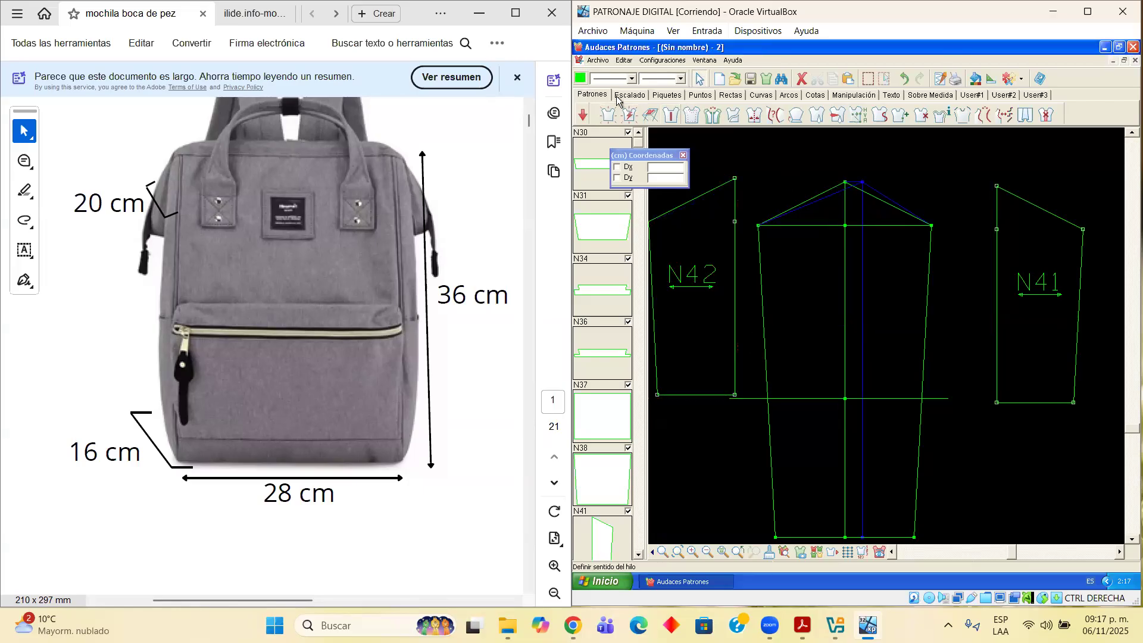
Set the design colour to blue and create a pattern piece from the side panel's upper-right part, bounded by the blue slanted and vertical lines
click(581, 79)
click(794, 234)
click(747, 342)
click(628, 114)
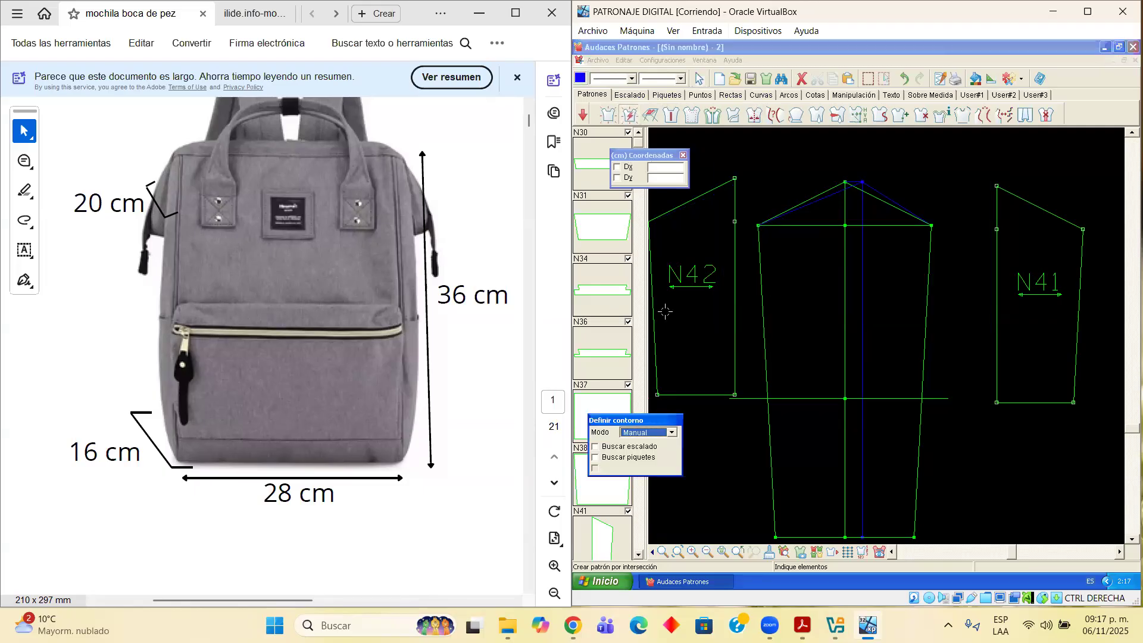
click(879, 191)
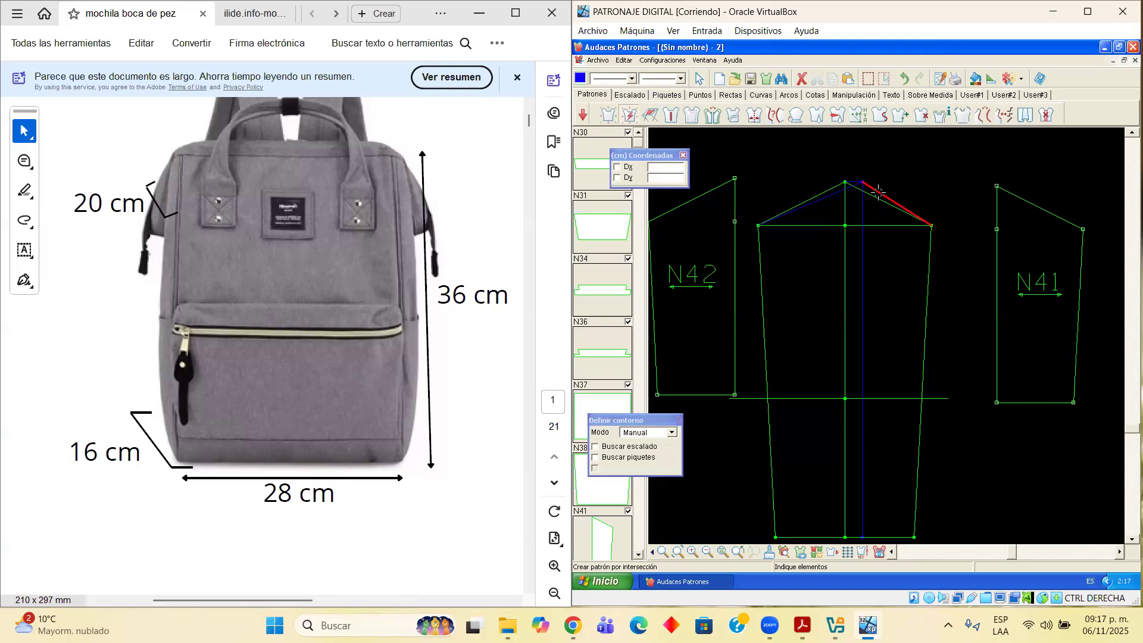
click(930, 257)
click(893, 398)
click(863, 345)
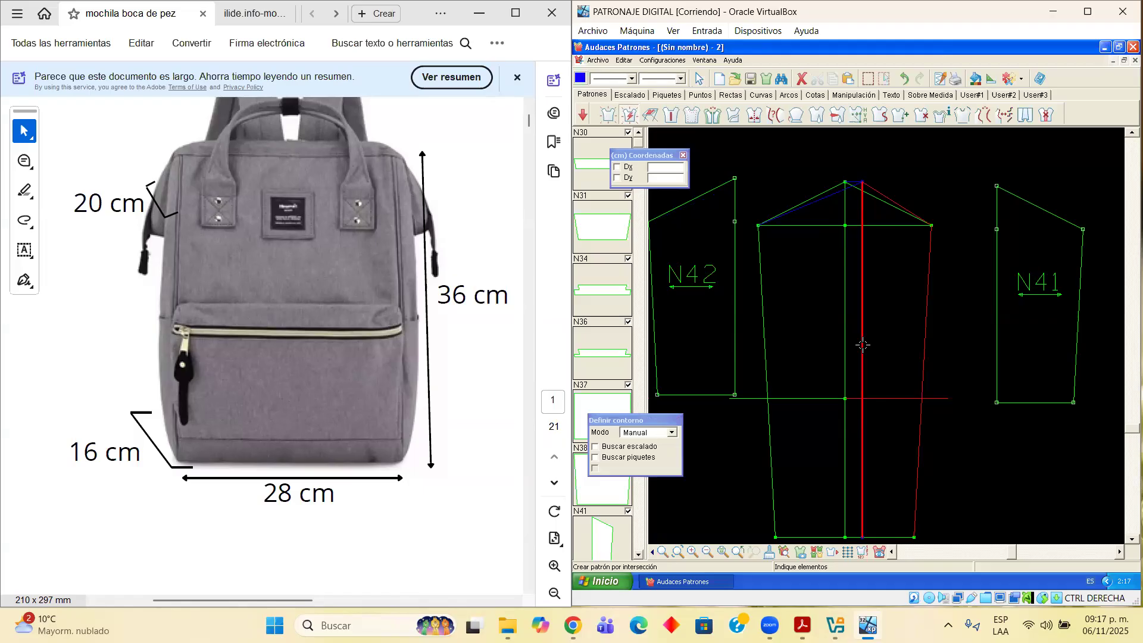
right_click(907, 183)
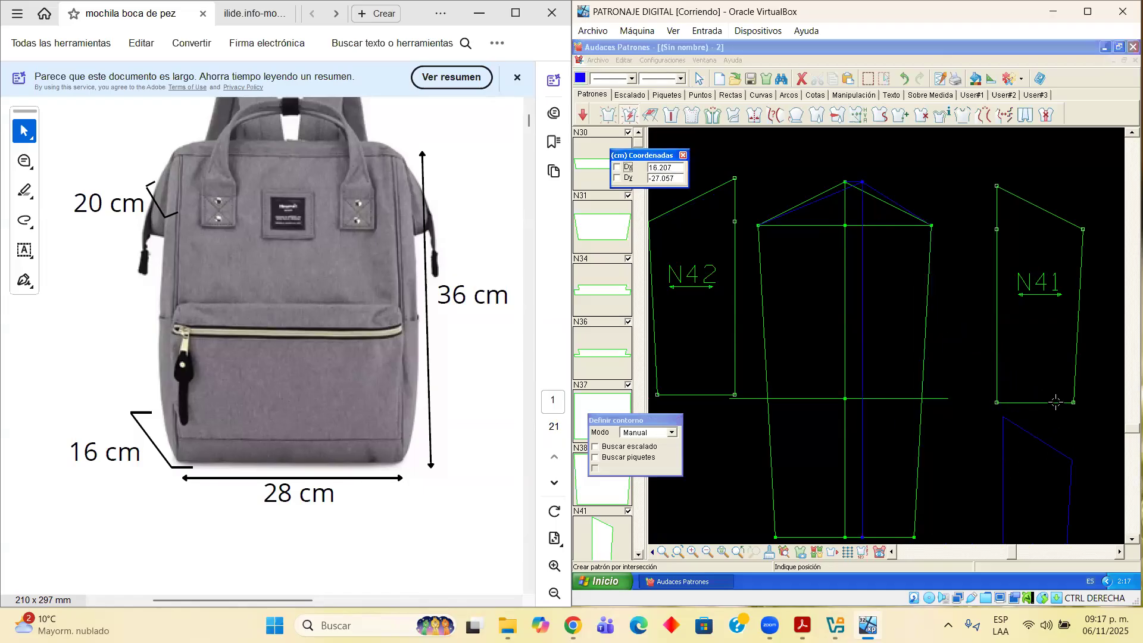
Create a blue pattern piece from the side panel's upper-left part, bounded by the blue slanted and vertical lines, and place it below the green left piece
click(838, 195)
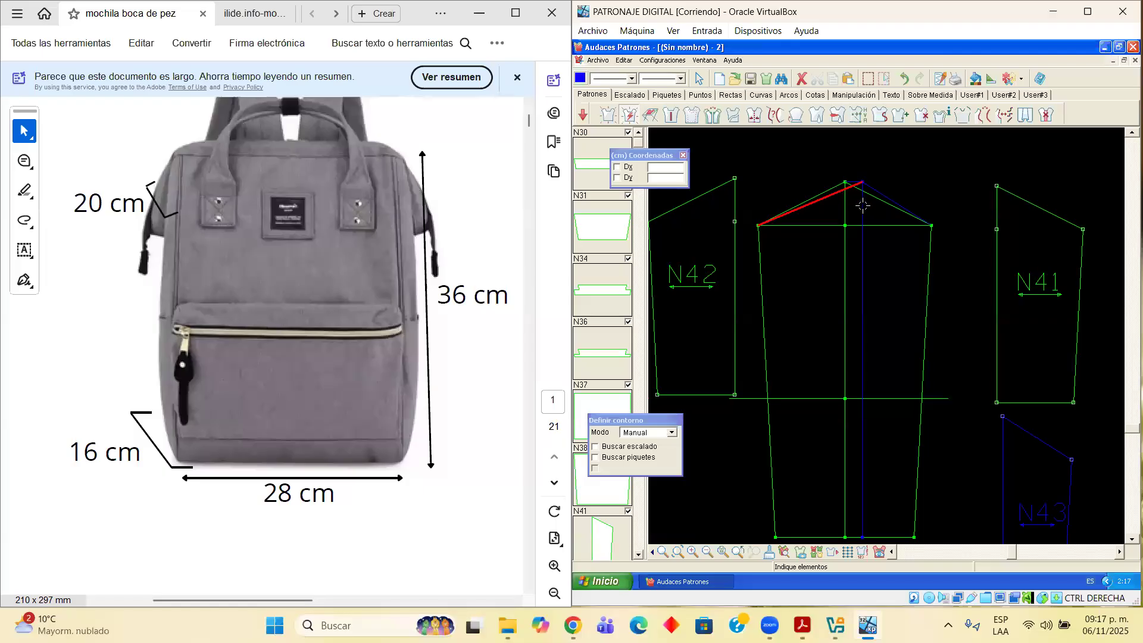
click(862, 206)
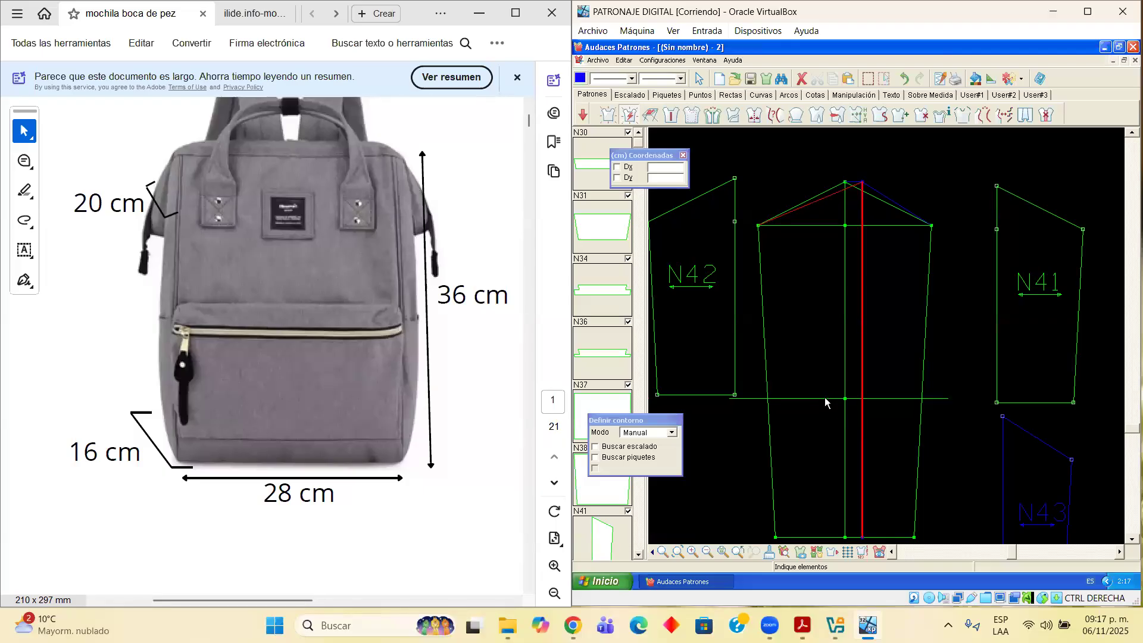
click(824, 398)
click(850, 346)
click(822, 398)
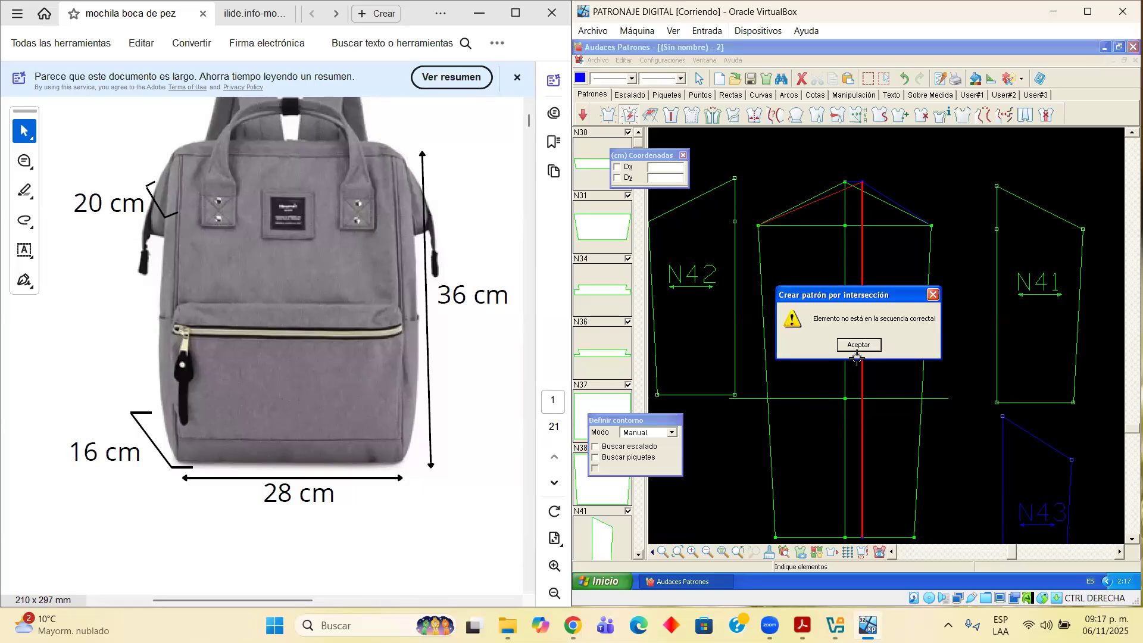
click(857, 345)
click(854, 398)
click(821, 397)
click(765, 322)
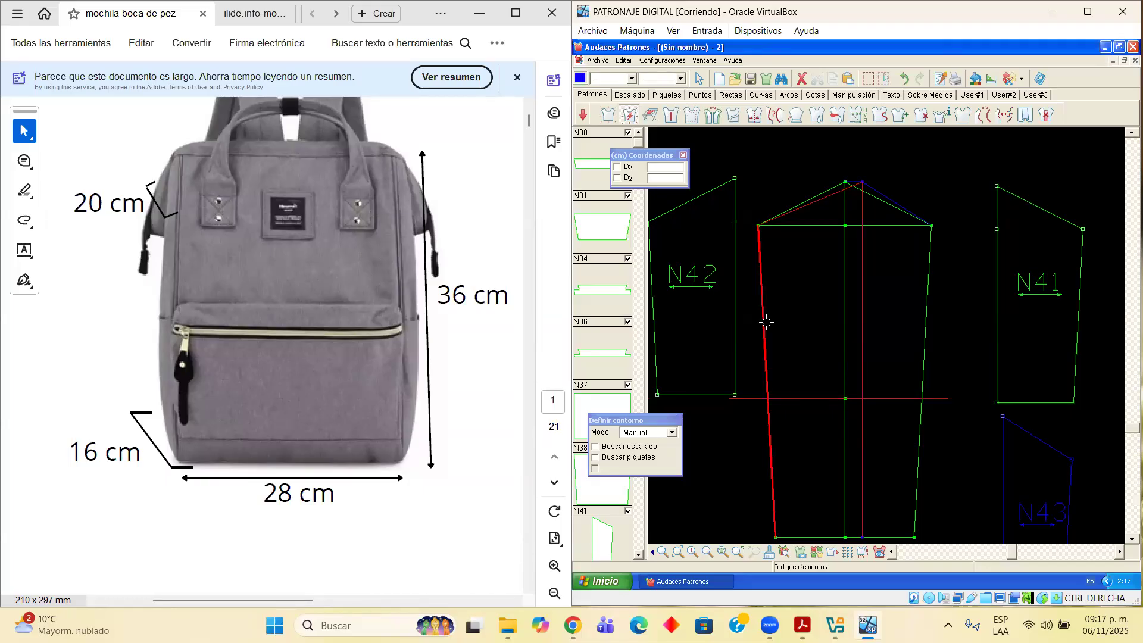
right_click(835, 166)
click(730, 400)
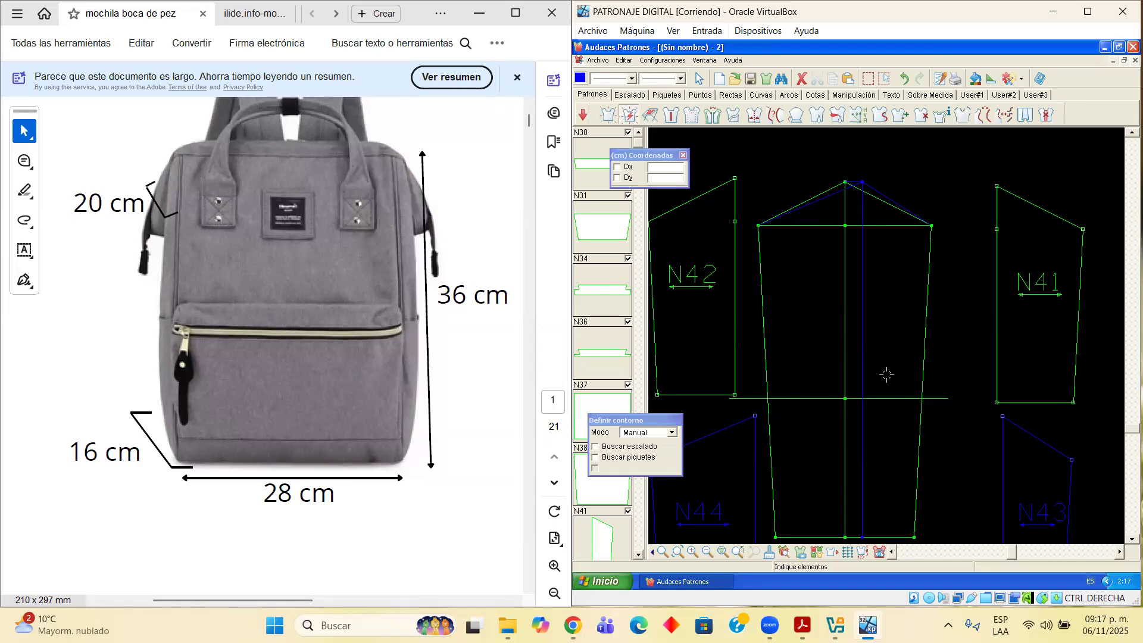
Rearrange the four new pieces beside the side panel, with the green pair above and the blue pair closely below
scroll(834, 458, down, 2)
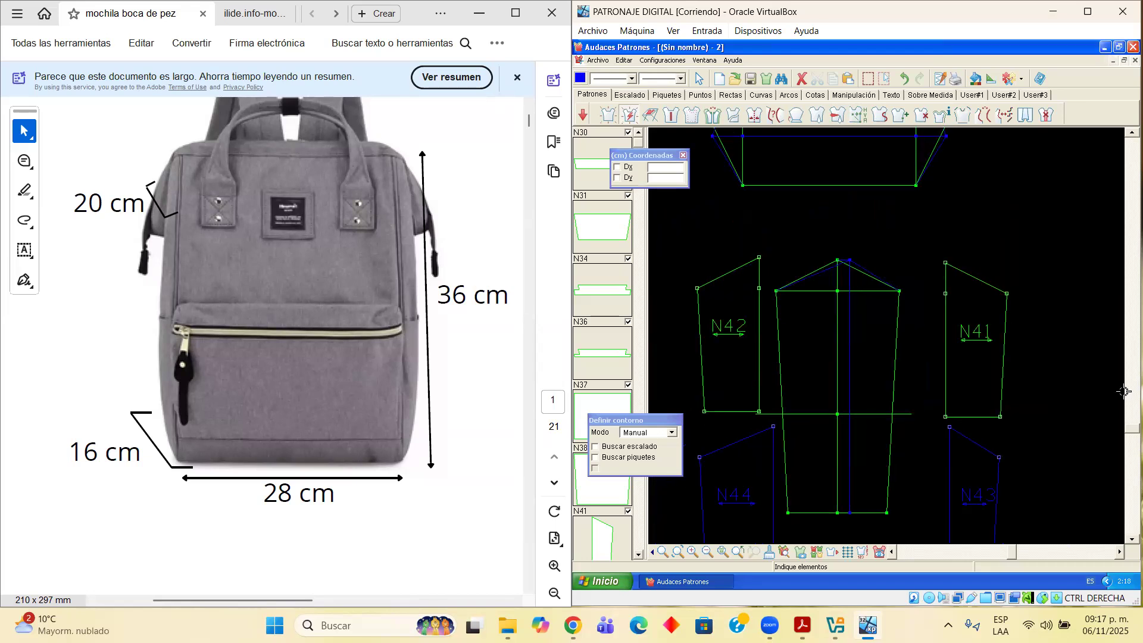
click(1132, 538)
click(698, 78)
drag(747, 210, 742, 165)
drag(970, 219, 955, 182)
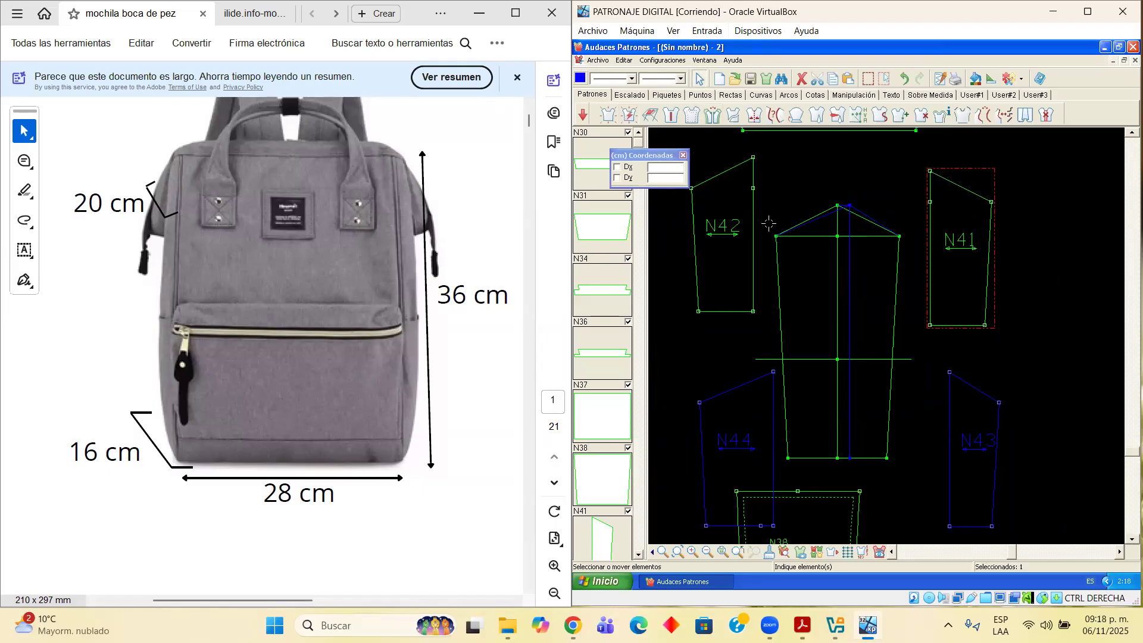
drag(971, 387, 951, 359)
drag(751, 376, 739, 345)
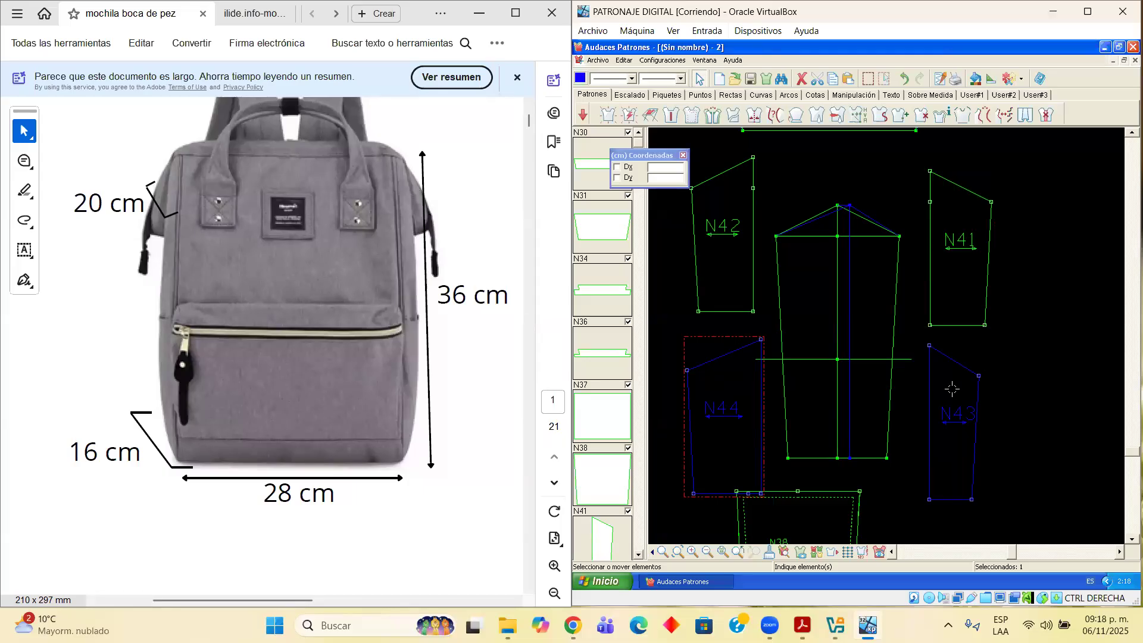
scroll(912, 375, up, 3)
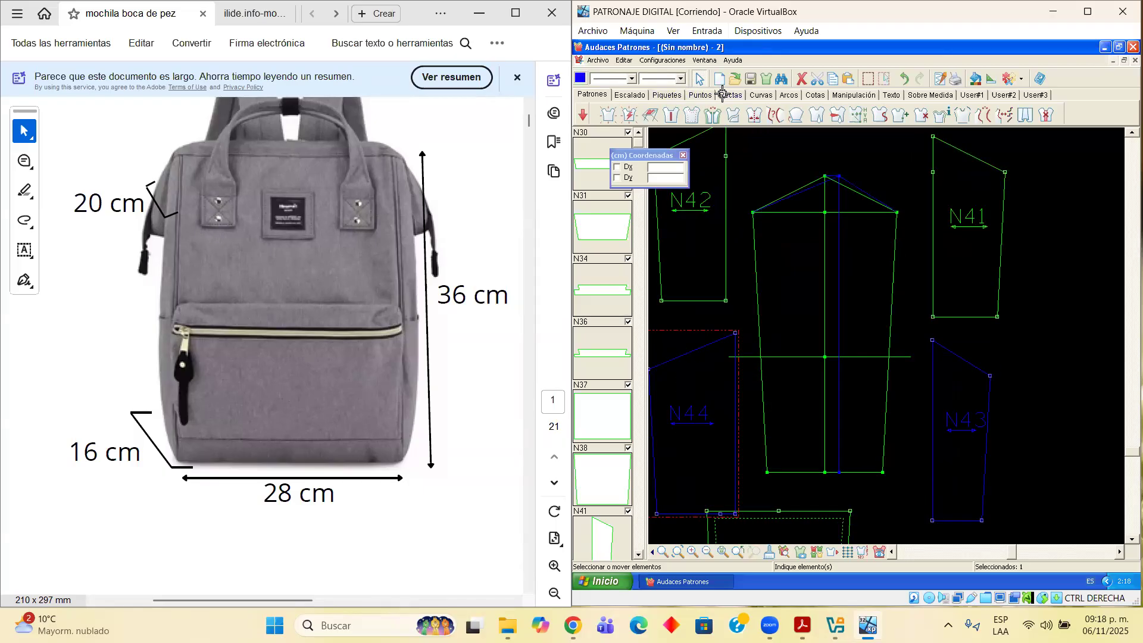
Create a blue pattern piece from the side panel's lower section, bounded by the green horizontal line, both sides and the base edge
click(627, 114)
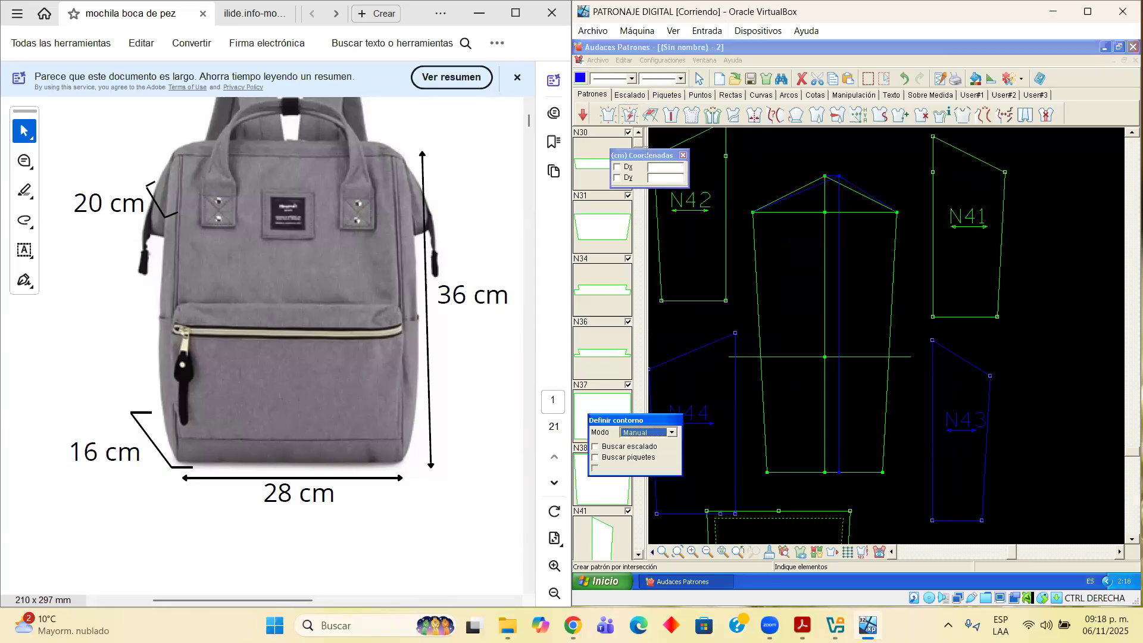
click(802, 356)
click(885, 393)
click(860, 472)
click(764, 430)
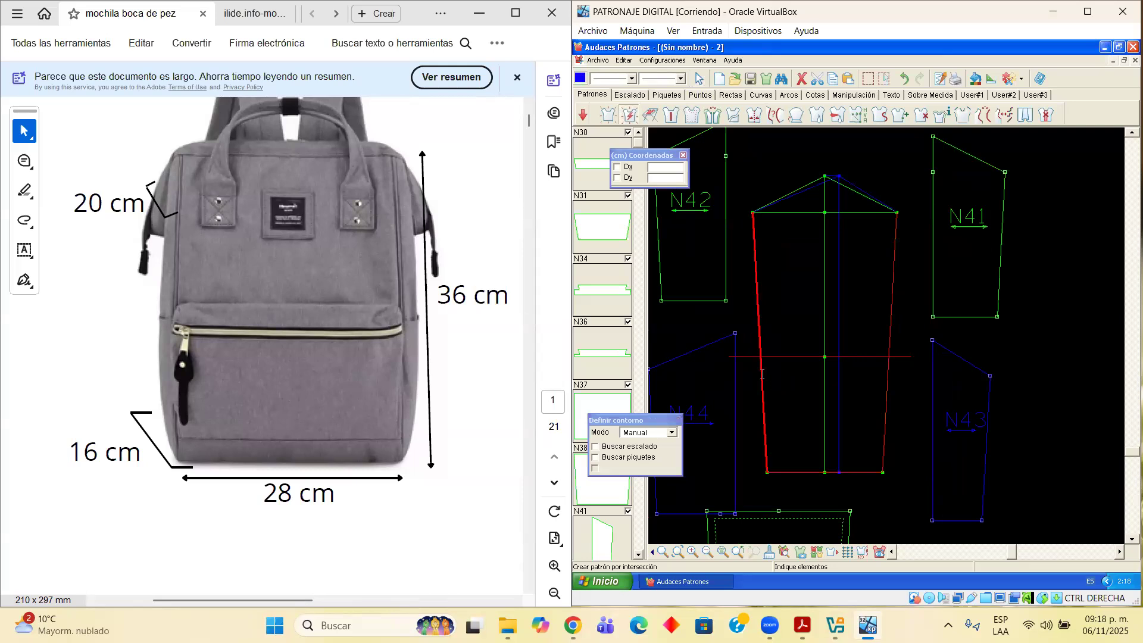
right_click(753, 372)
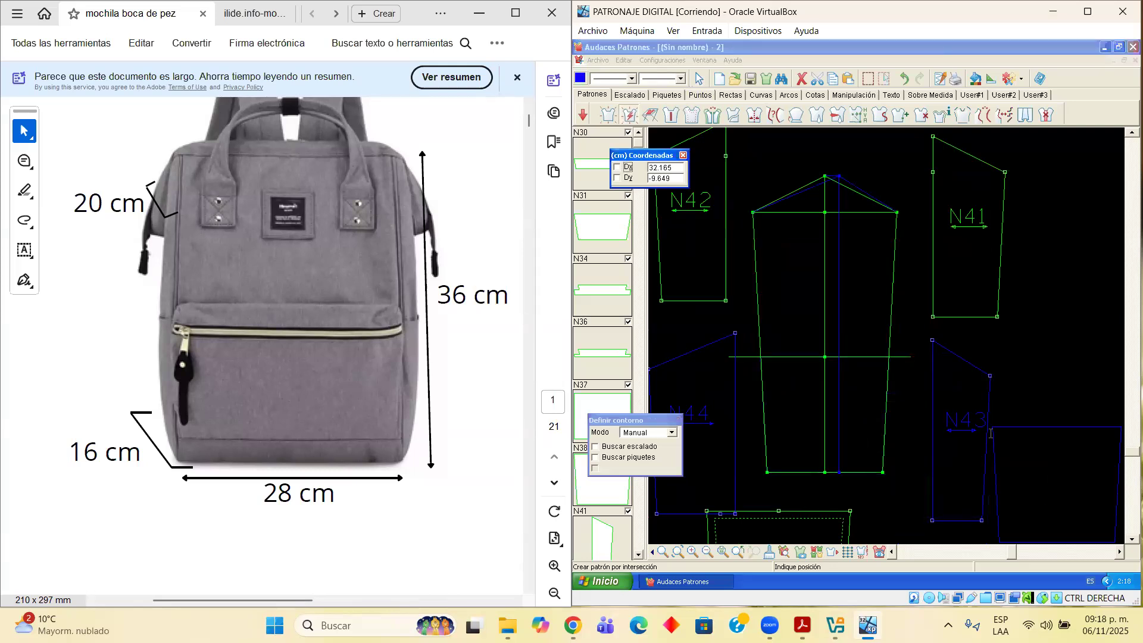
click(1002, 456)
Move the five new pieces into open space beside the side panel: green pair above, blue pair in the middle, lower-section piece beneath
scroll(1002, 455, down, 3)
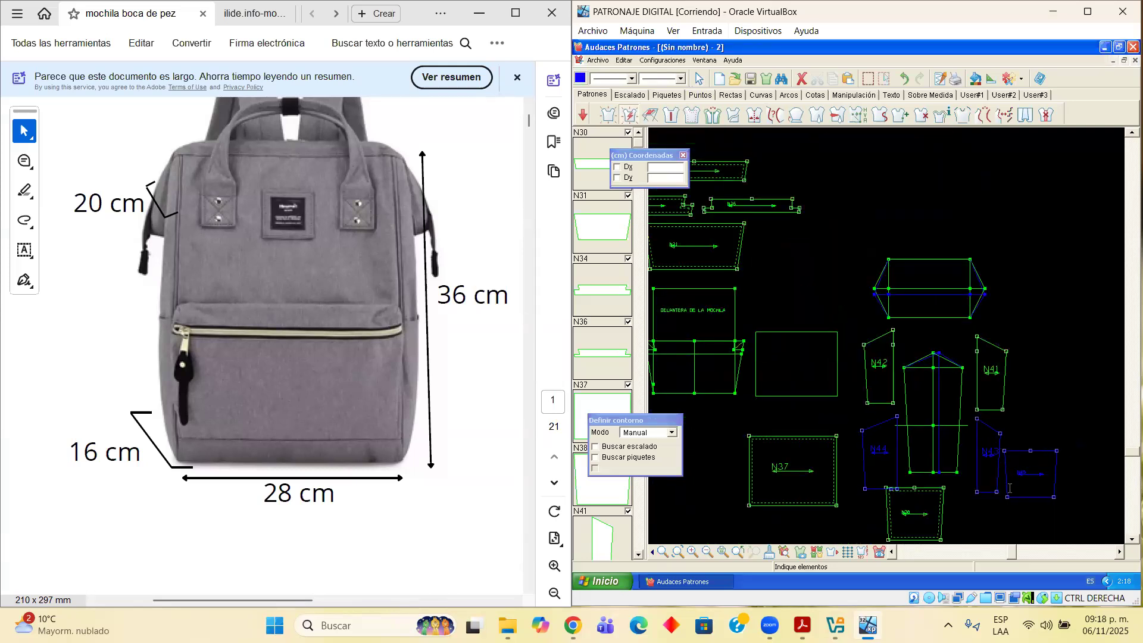
click(1131, 538)
click(1130, 539)
click(1131, 539)
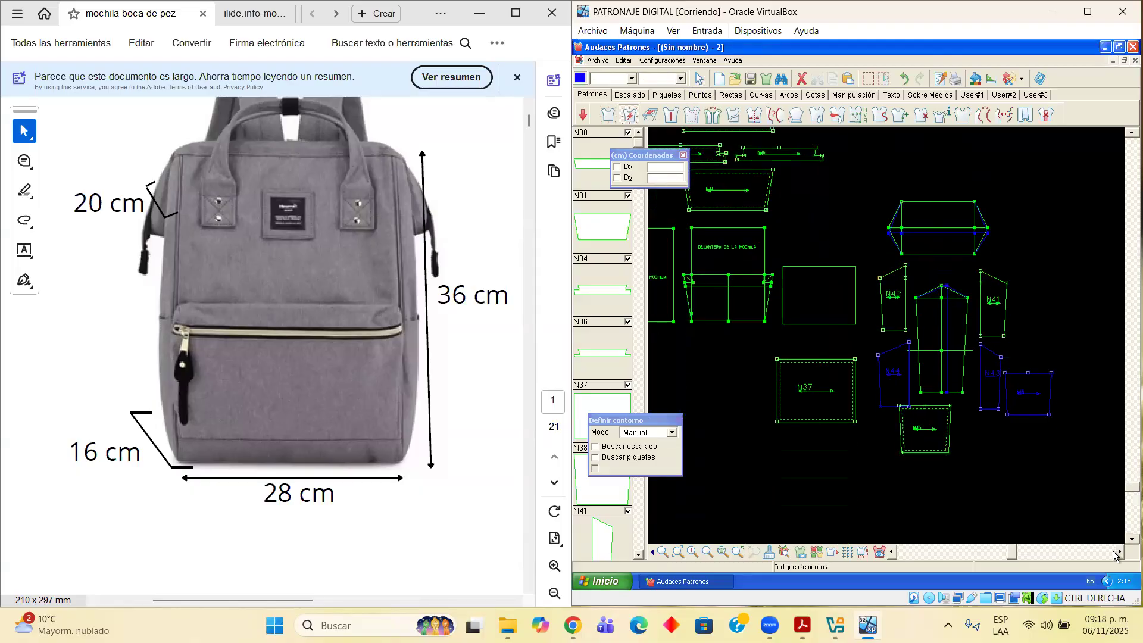
click(1114, 553)
click(1114, 553)
click(1114, 553)
click(698, 78)
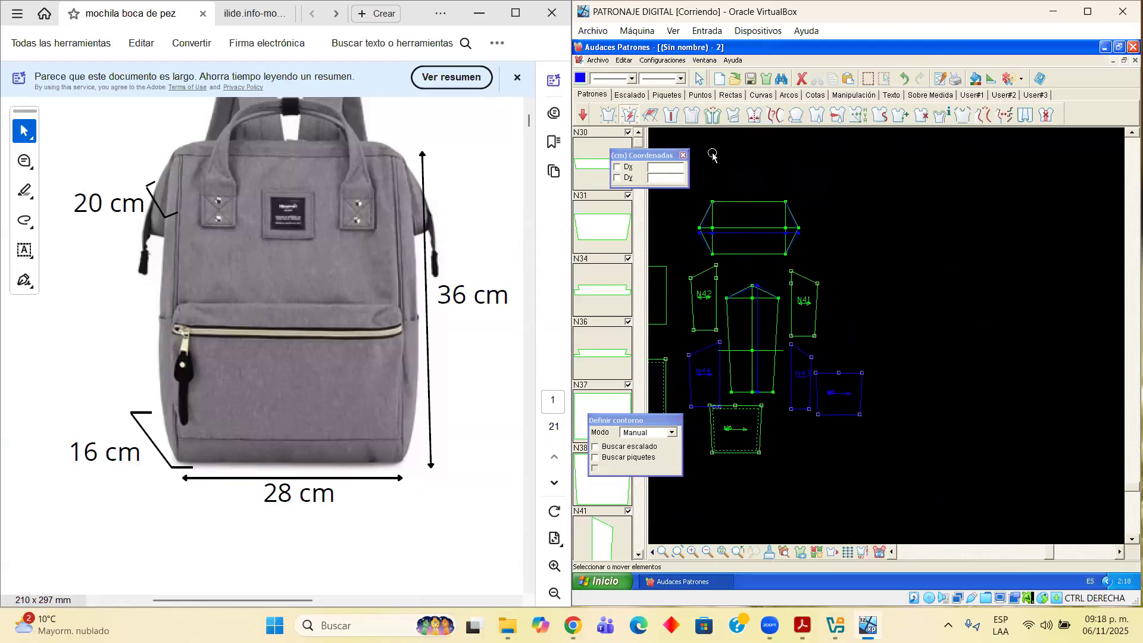
drag(796, 295, 891, 291)
drag(716, 296, 847, 299)
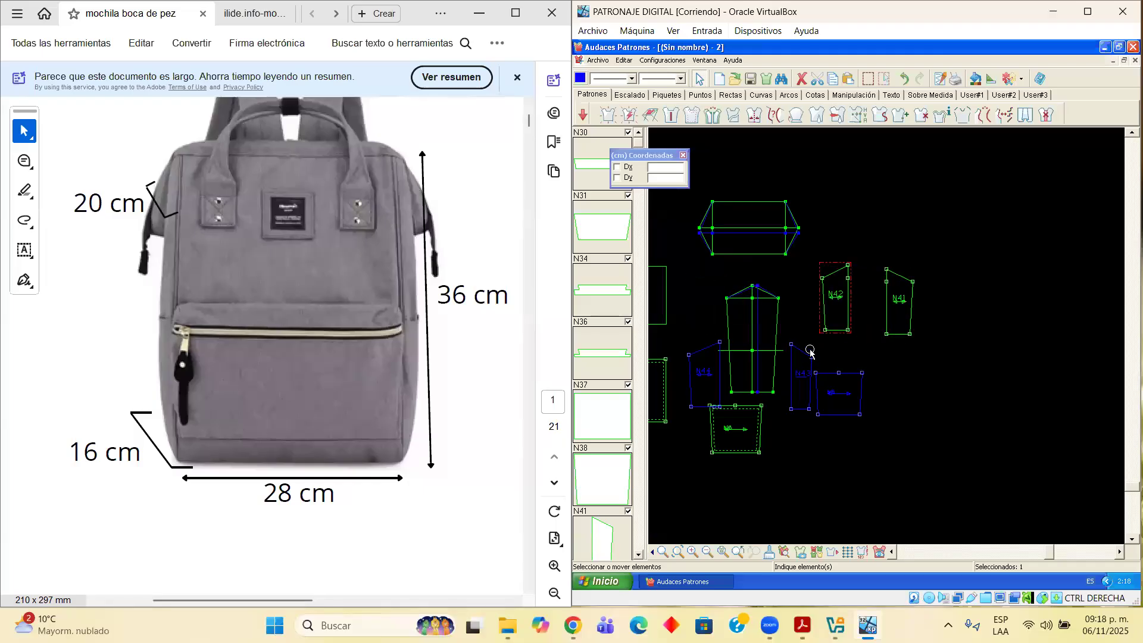
drag(832, 381, 860, 444)
click(811, 389)
drag(835, 383, 923, 381)
click(721, 369)
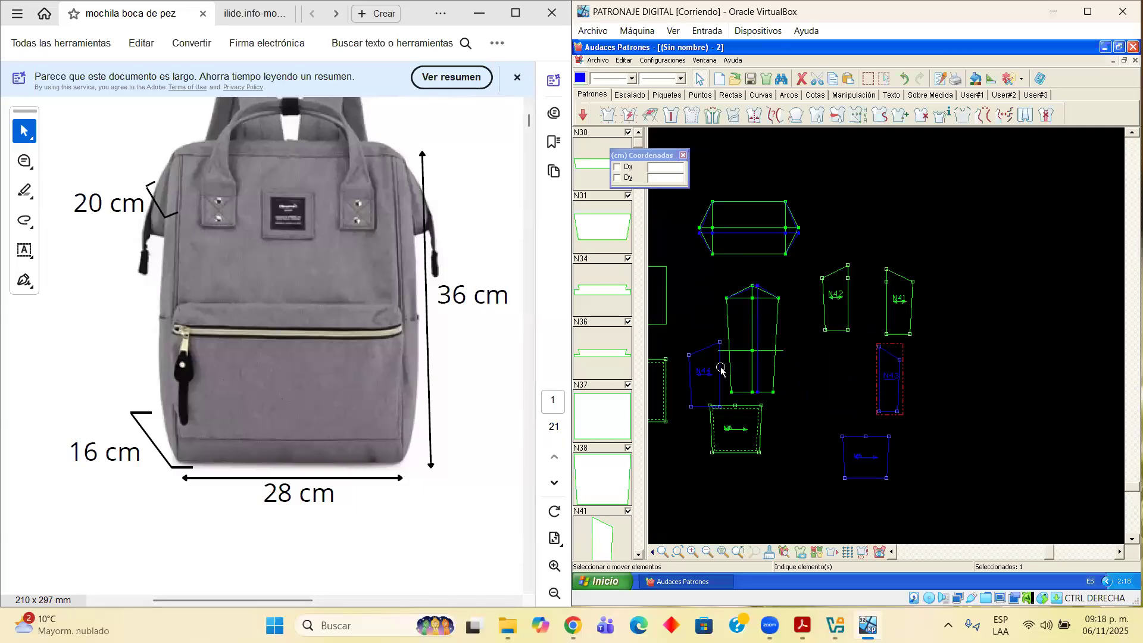
drag(853, 369, 853, 369)
drag(870, 436, 868, 418)
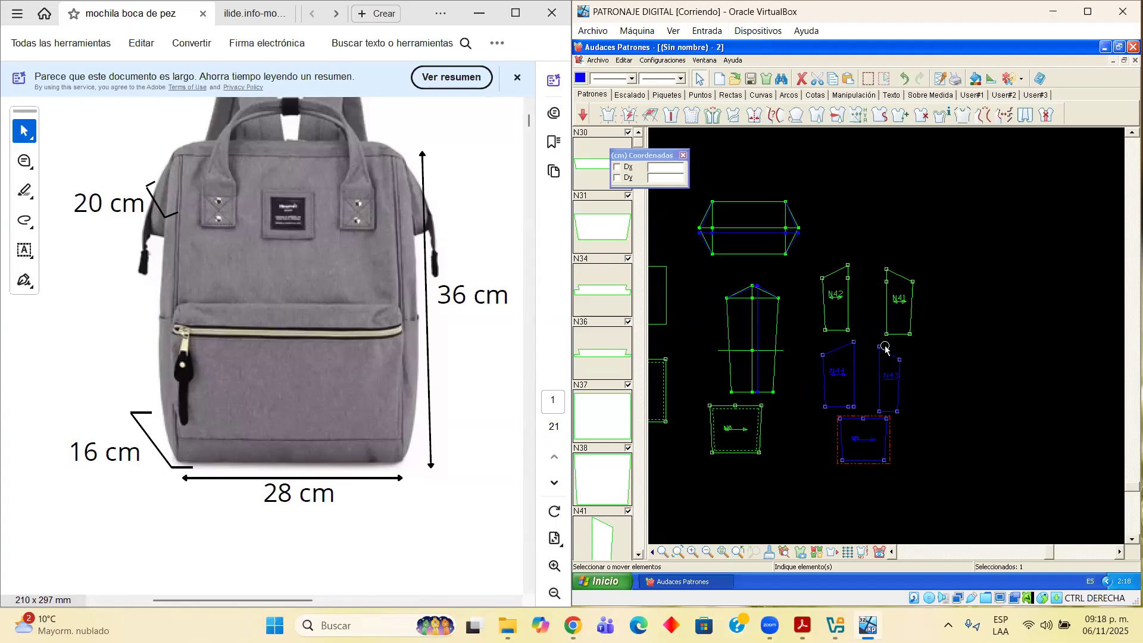
scroll(887, 381, up, 2)
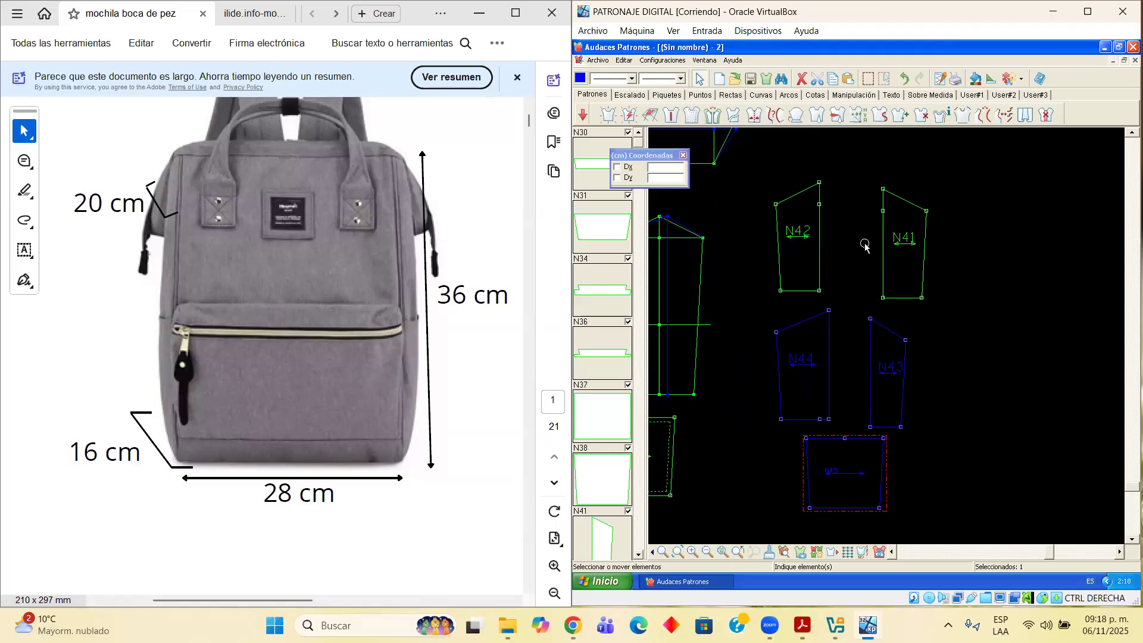
click(892, 552)
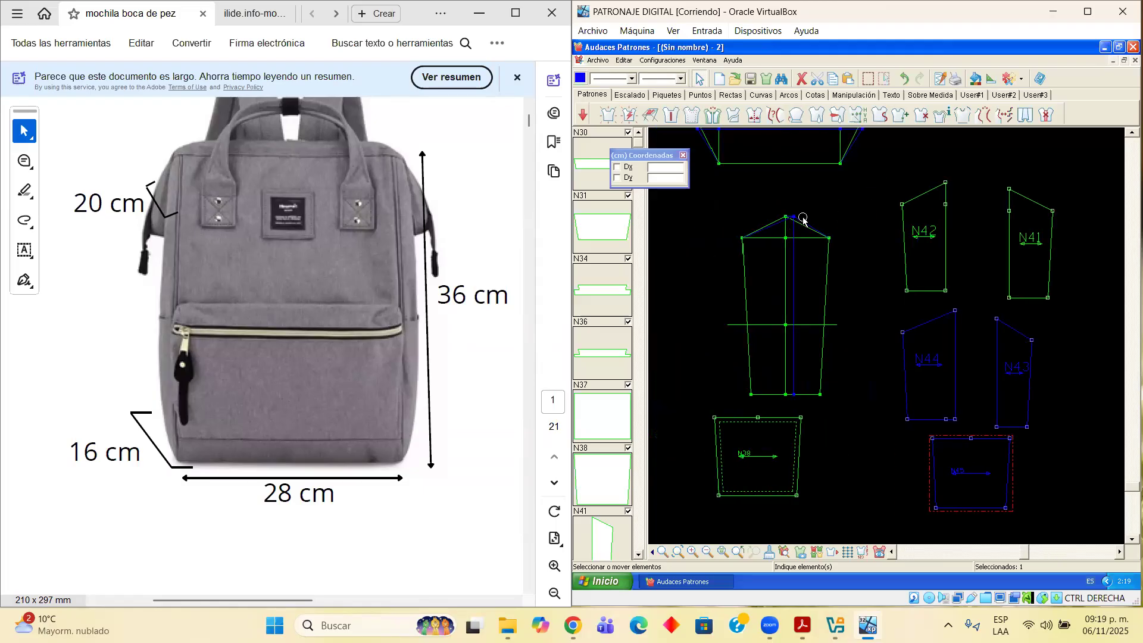
scroll(813, 279, up, 1)
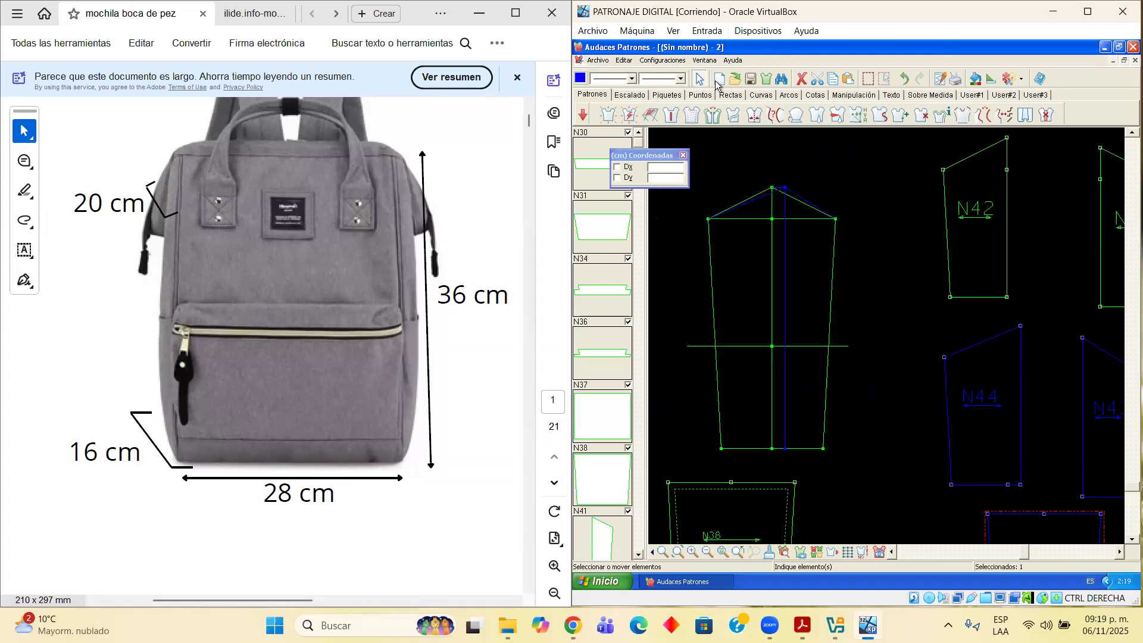
click(627, 114)
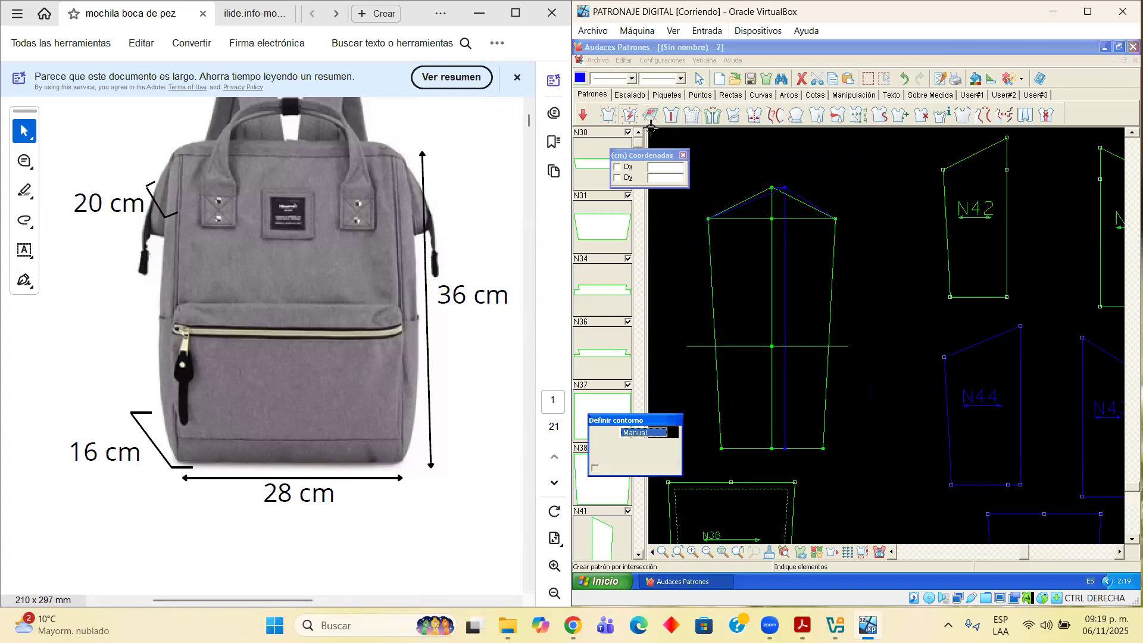
click(801, 197)
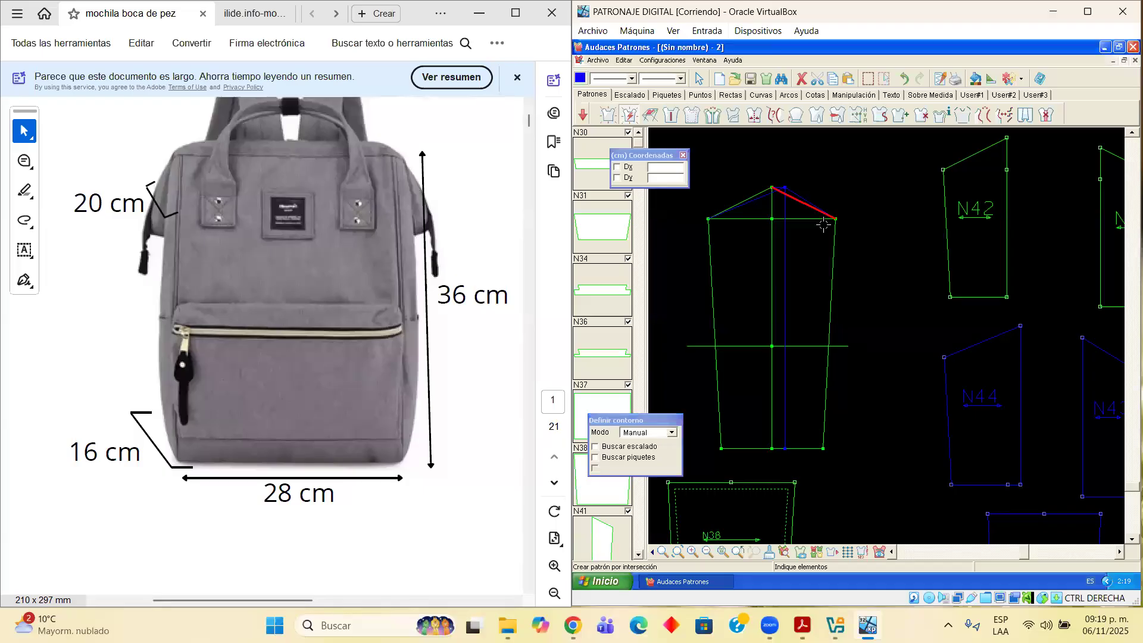
key(Escape)
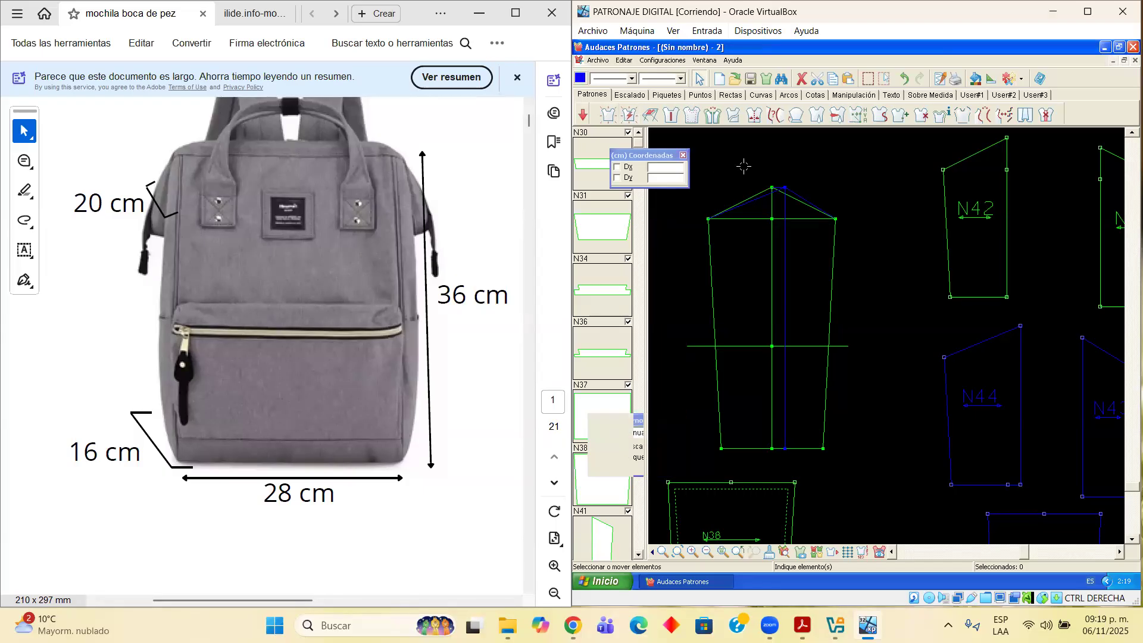
click(795, 191)
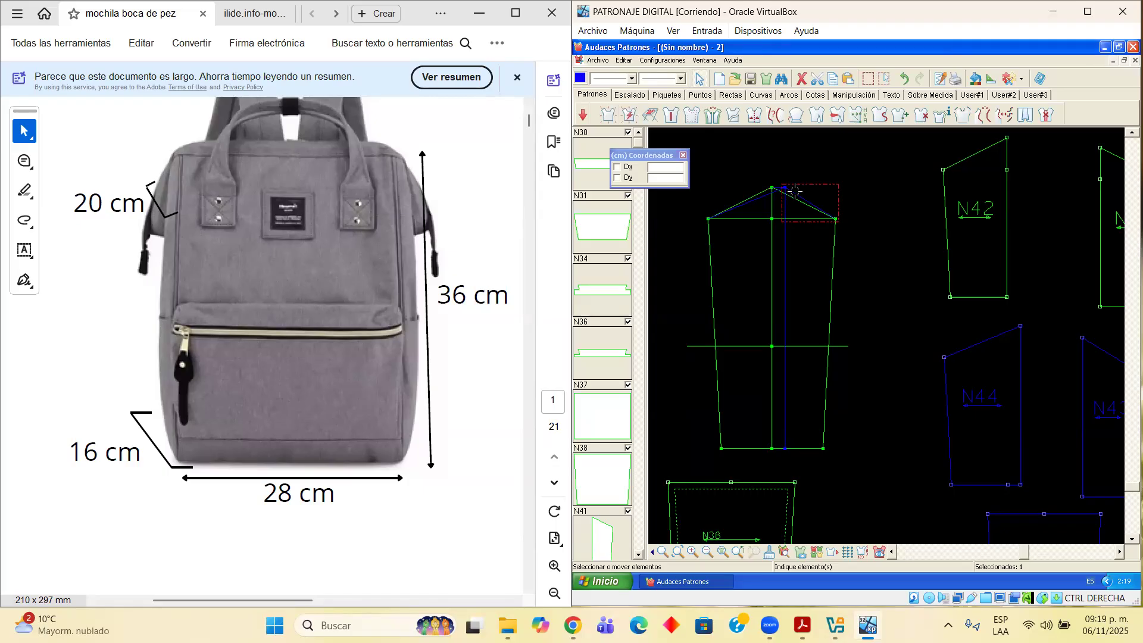
Try to create a full-height pattern piece from the side panel's right part, bounded by the blue slanted and vertical lines
scroll(829, 224, up, 2)
click(629, 115)
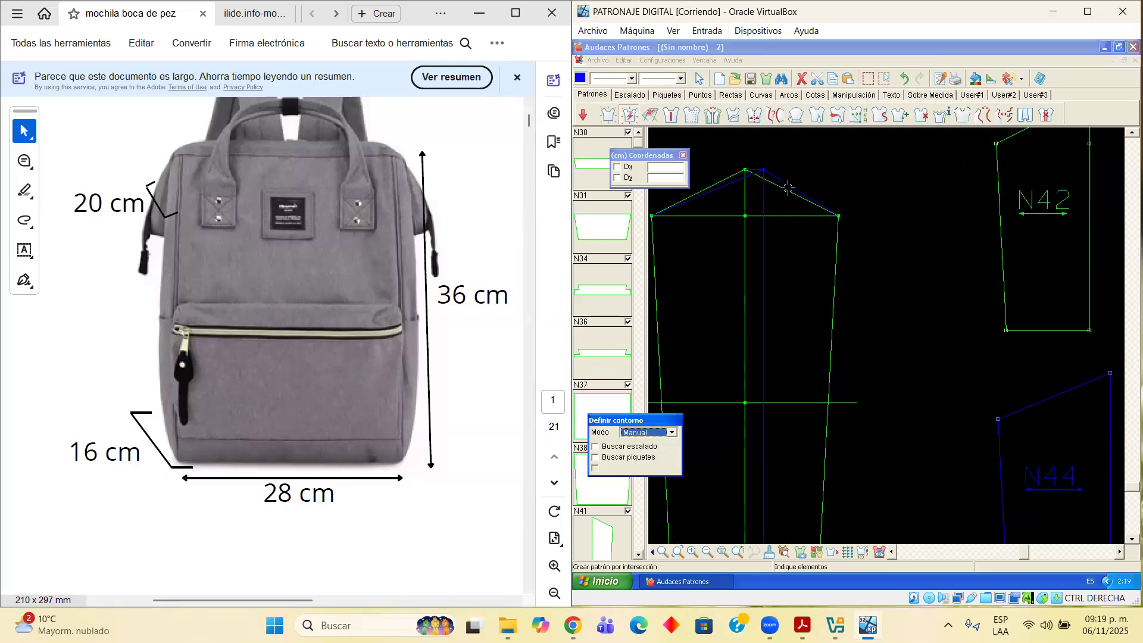
click(814, 206)
click(836, 253)
scroll(836, 253, down, 2)
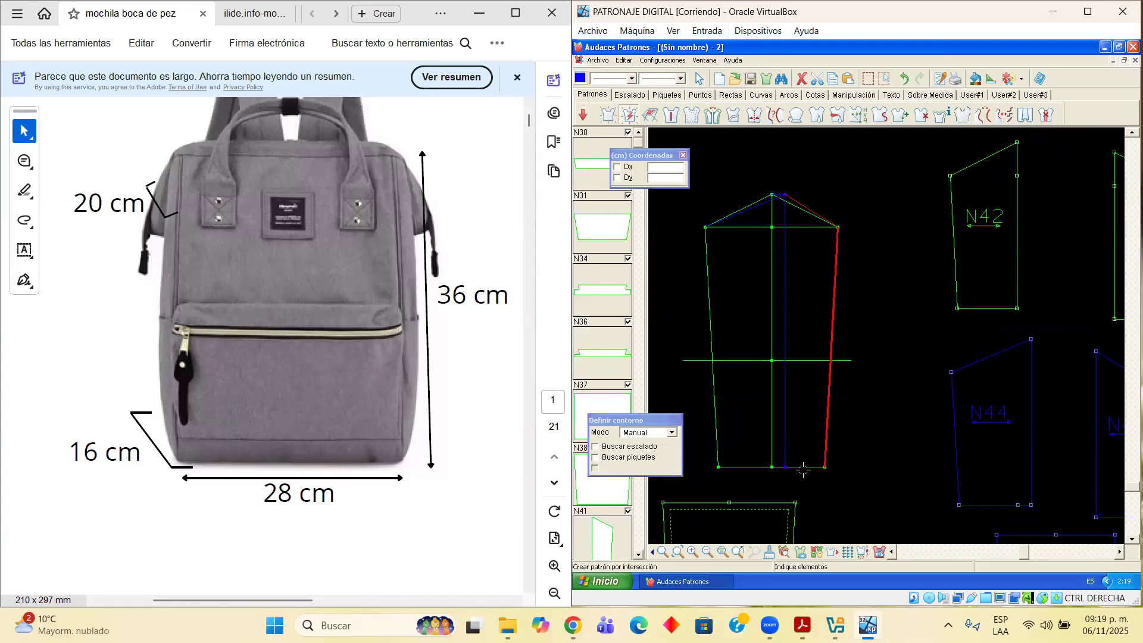
click(803, 469)
click(784, 443)
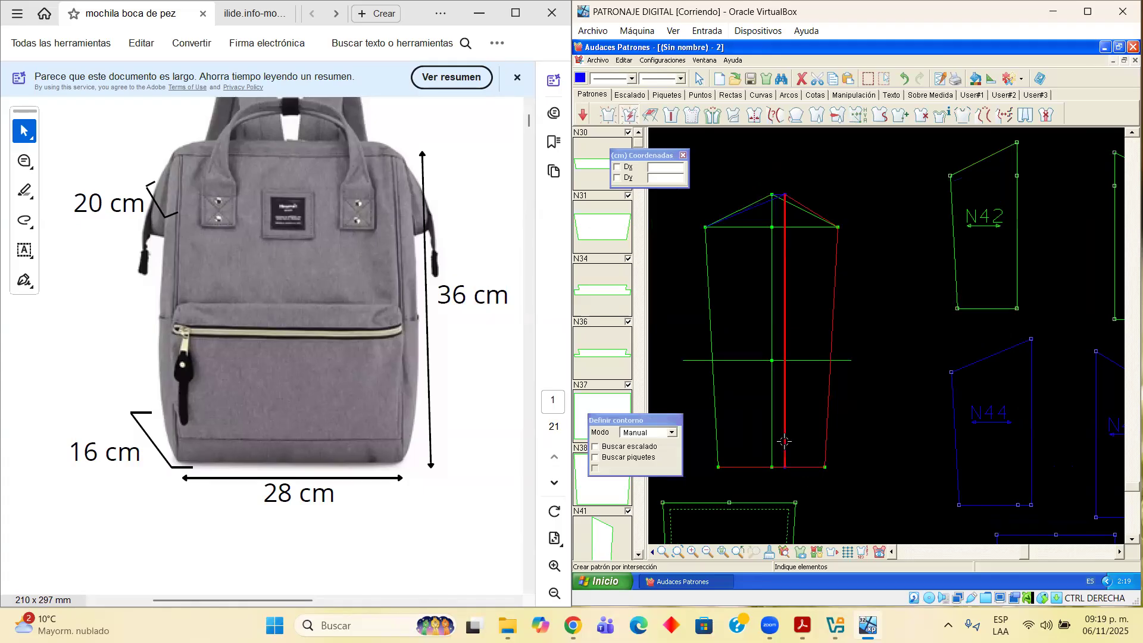
click(811, 206)
right_click(888, 202)
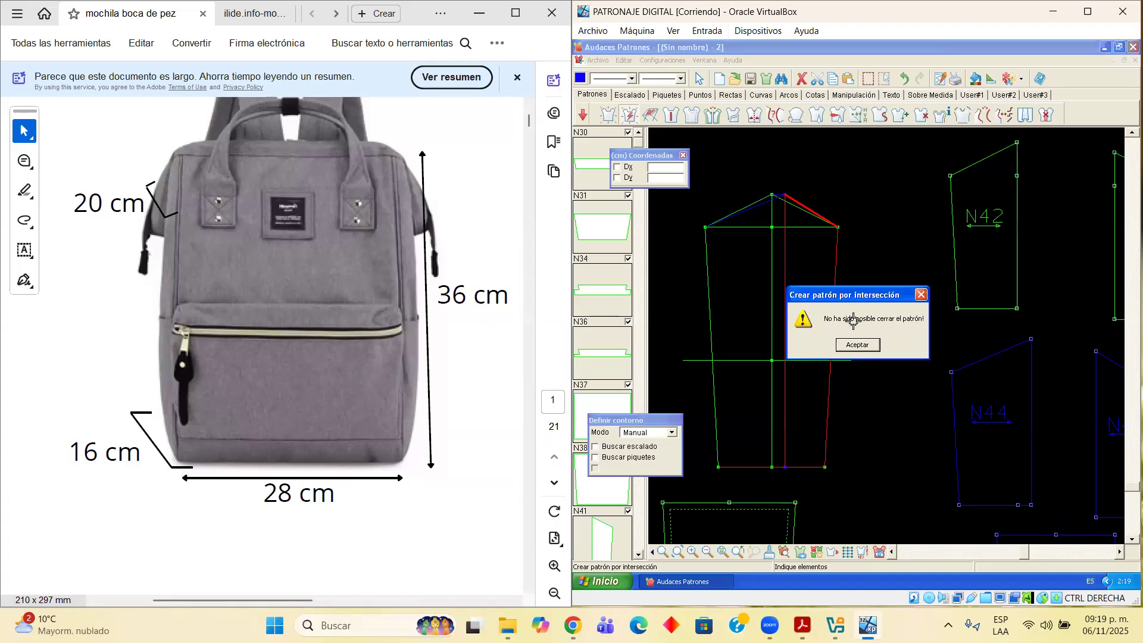
click(858, 340)
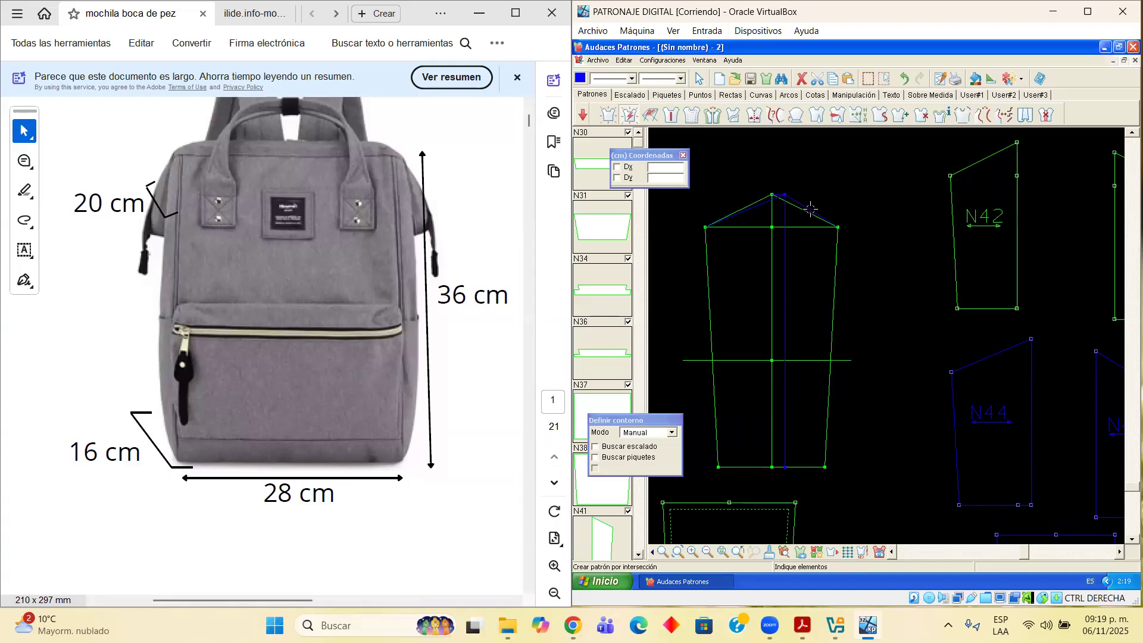
Create a full-height blue piece from the side panel's right part using the blue slanted and vertical lines, and place it right of the panel
scroll(811, 209, up, 1)
click(811, 208)
click(855, 299)
scroll(855, 298, down, 1)
scroll(823, 524, down, 2)
click(822, 538)
click(801, 432)
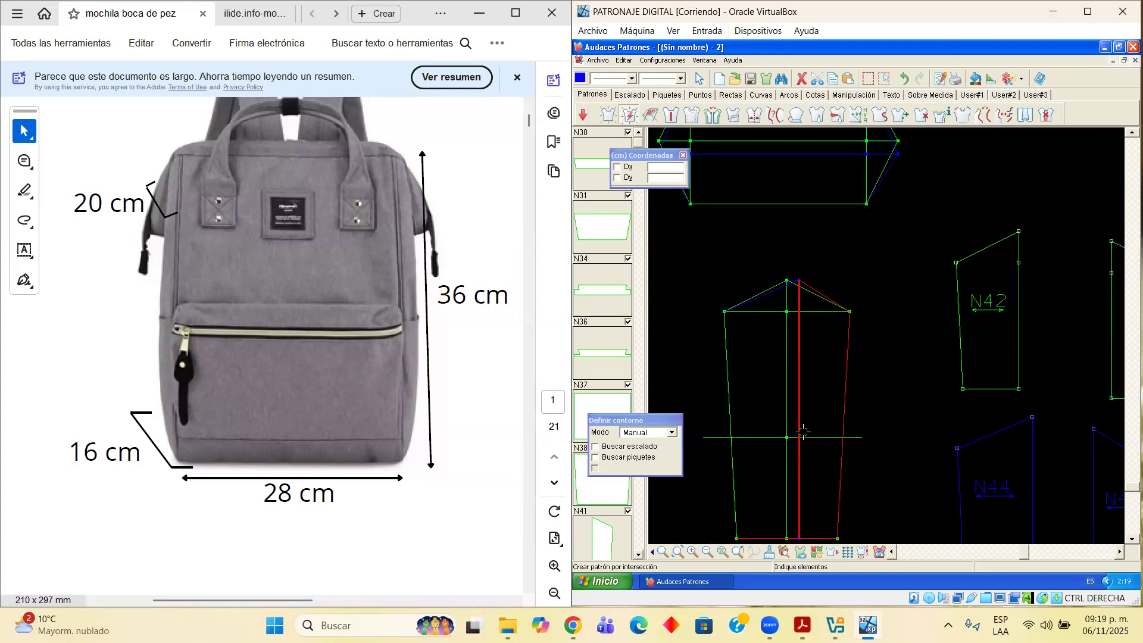
right_click(789, 250)
click(867, 250)
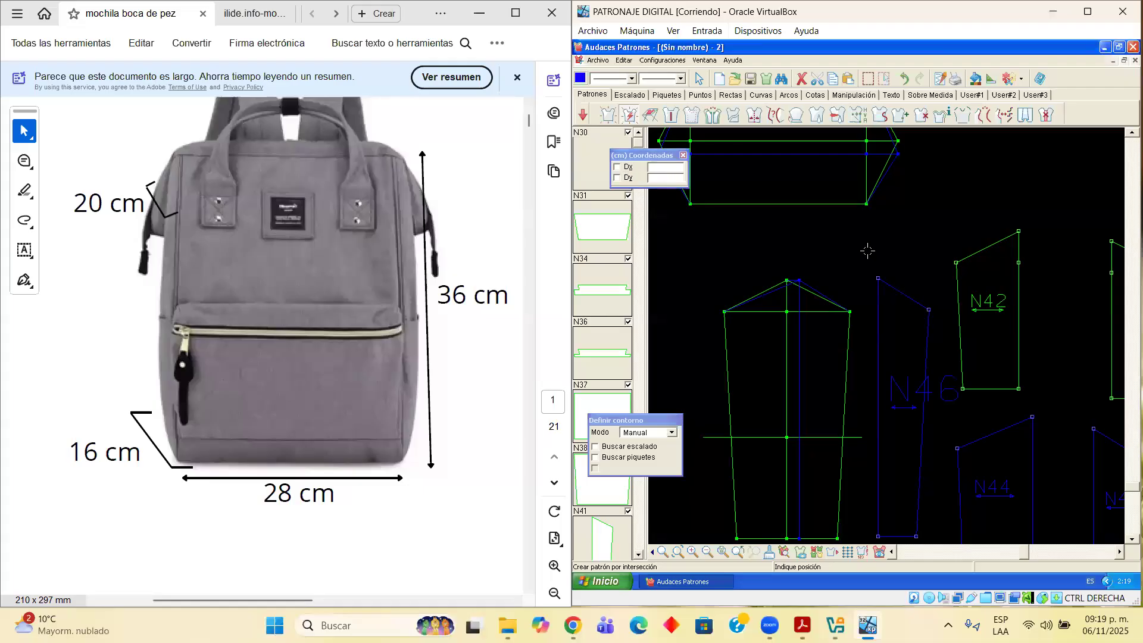
Try to create a pattern piece from the side panel with automatic contour detection, picking an interior point near its peak
click(777, 288)
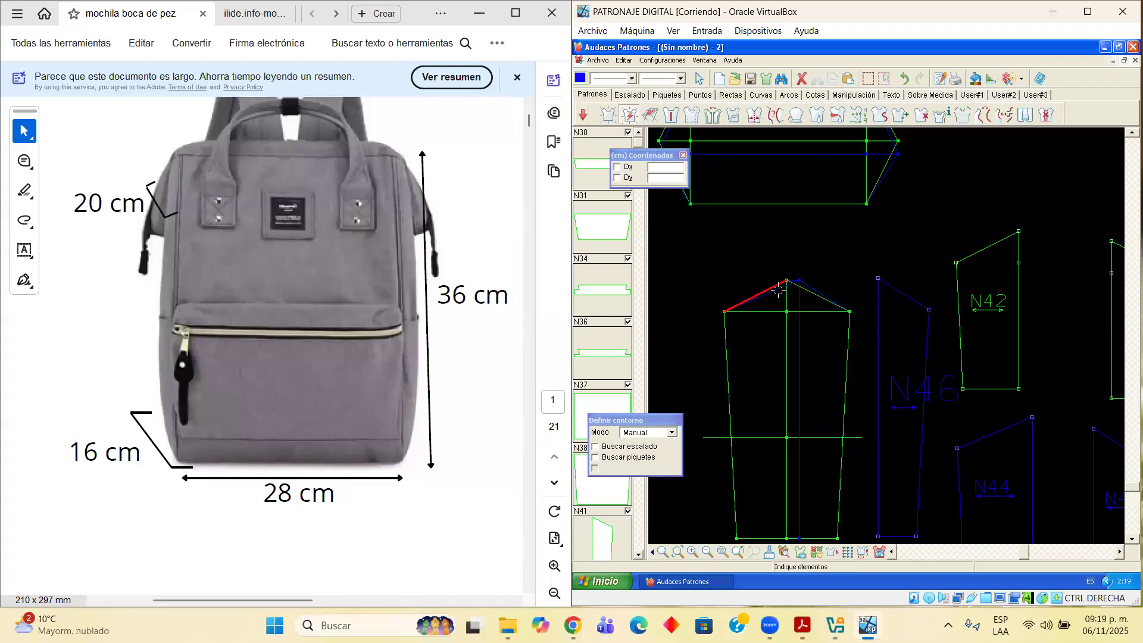
click(629, 113)
click(632, 112)
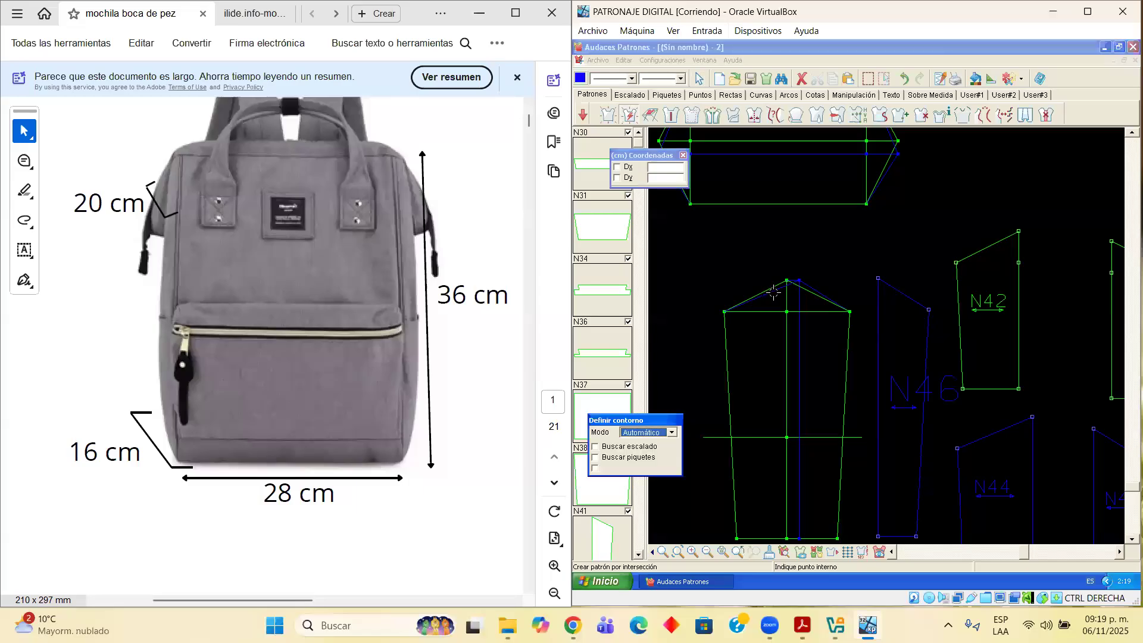
click(777, 297)
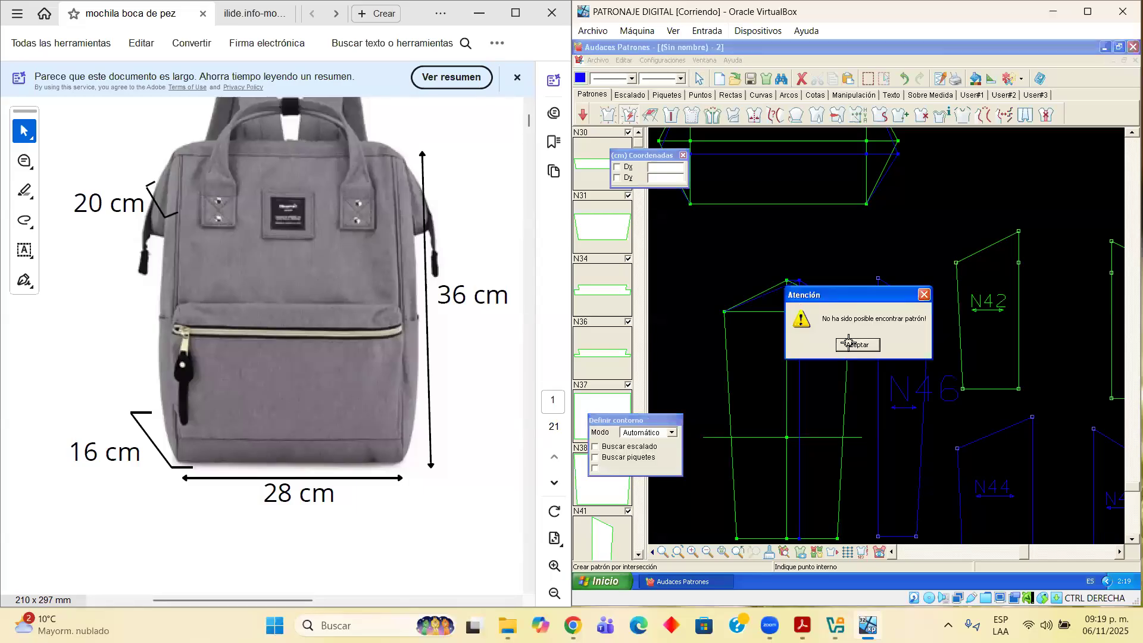
click(855, 344)
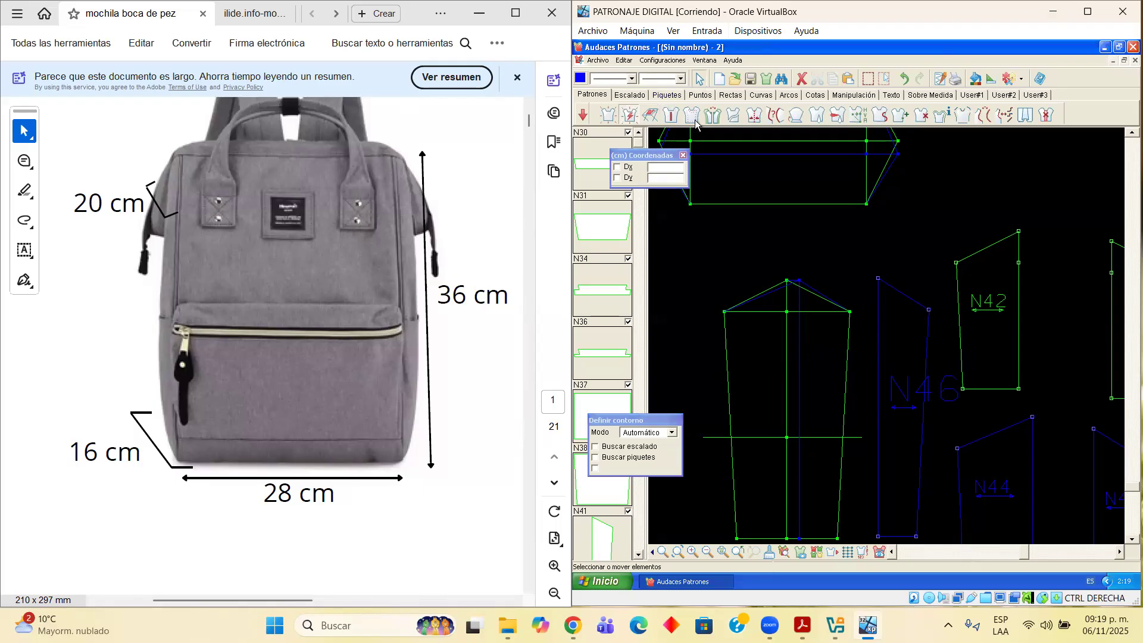
click(699, 81)
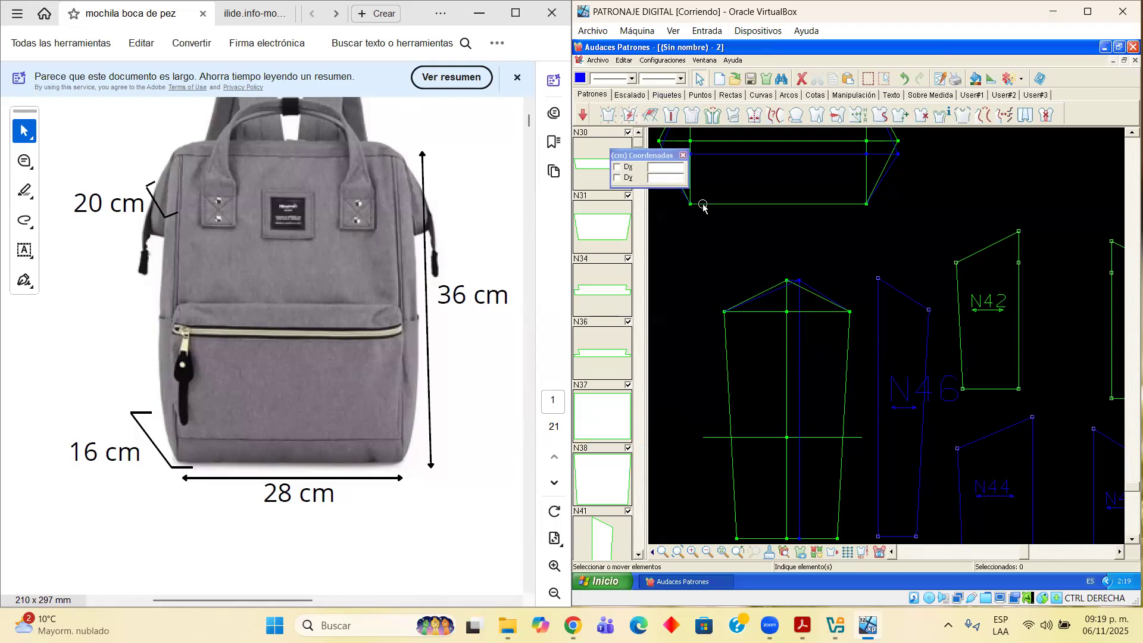
click(628, 114)
click(799, 302)
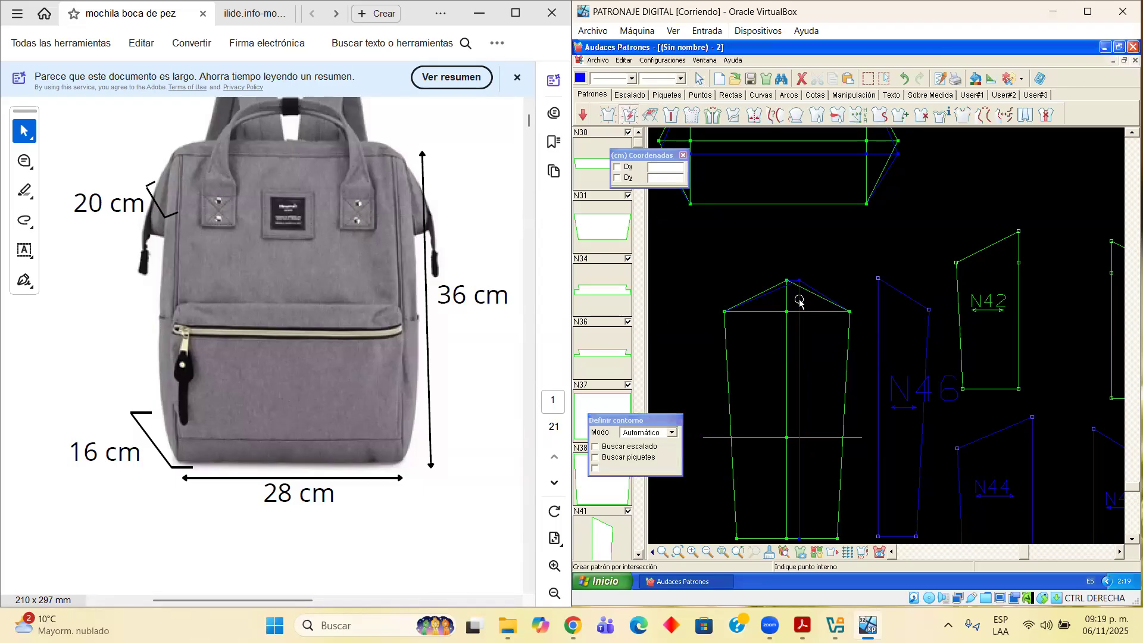
click(857, 344)
In manual contour mode, create a full-height blue piece from the side panel's left part up to the blue vertical, placed left of the panel
scroll(805, 320, up, 2)
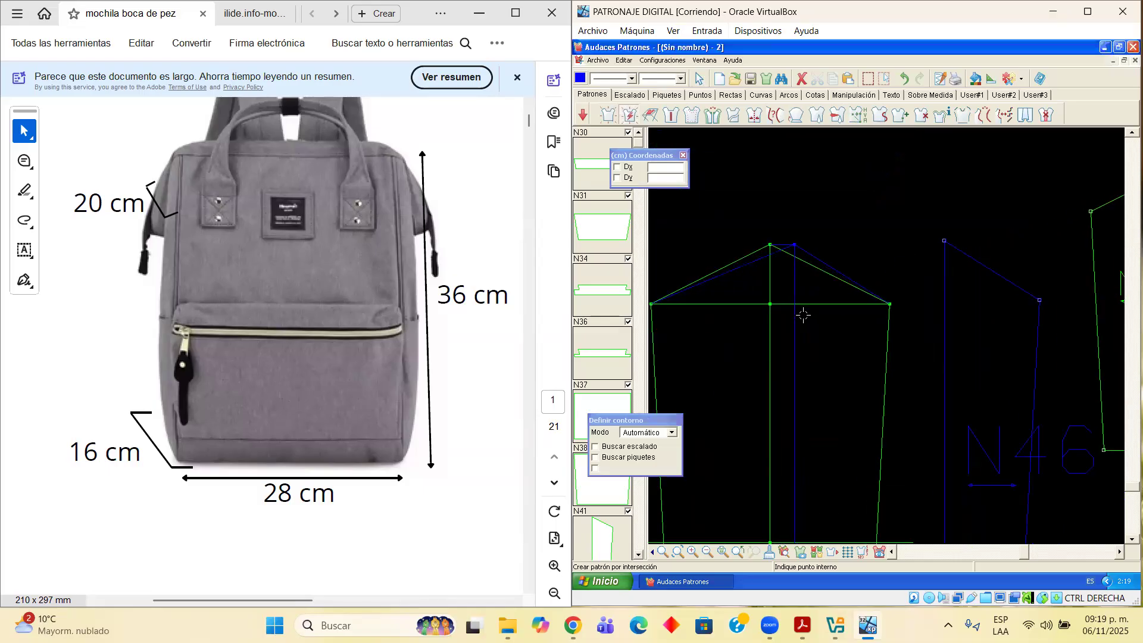
click(672, 432)
click(651, 451)
click(759, 259)
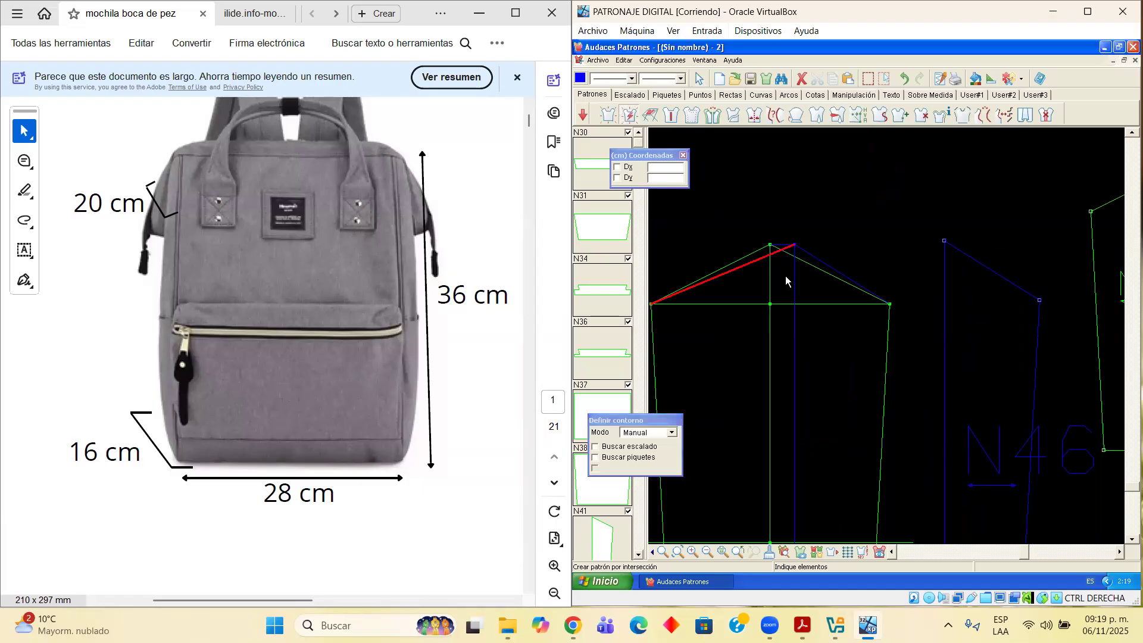
click(794, 288)
scroll(767, 444, down, 3)
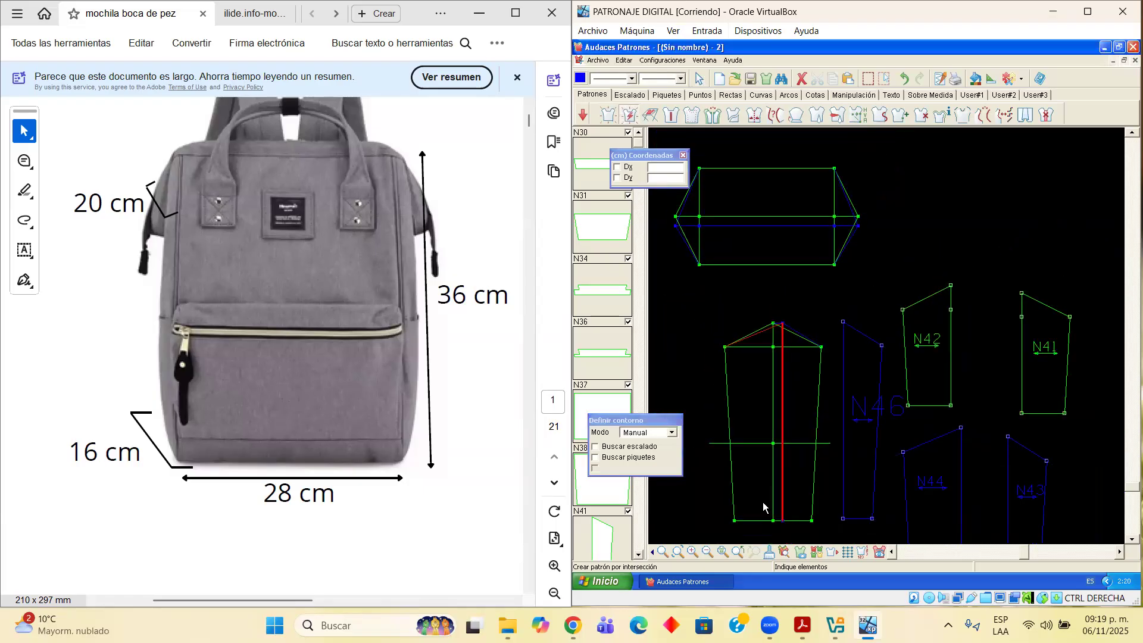
click(760, 520)
right_click(734, 457)
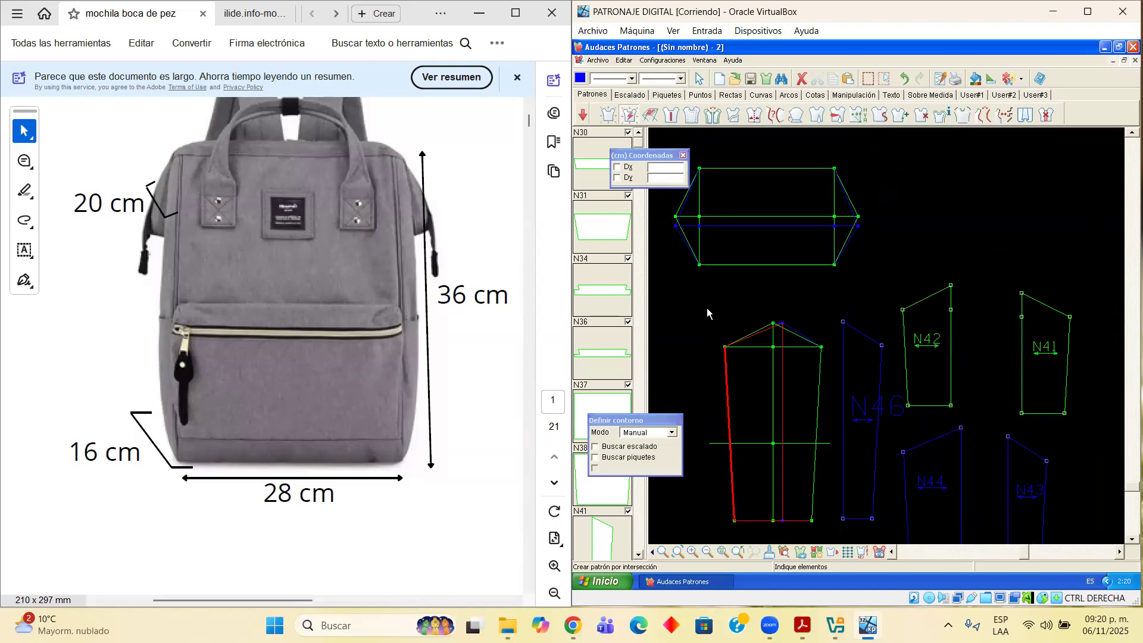
click(655, 306)
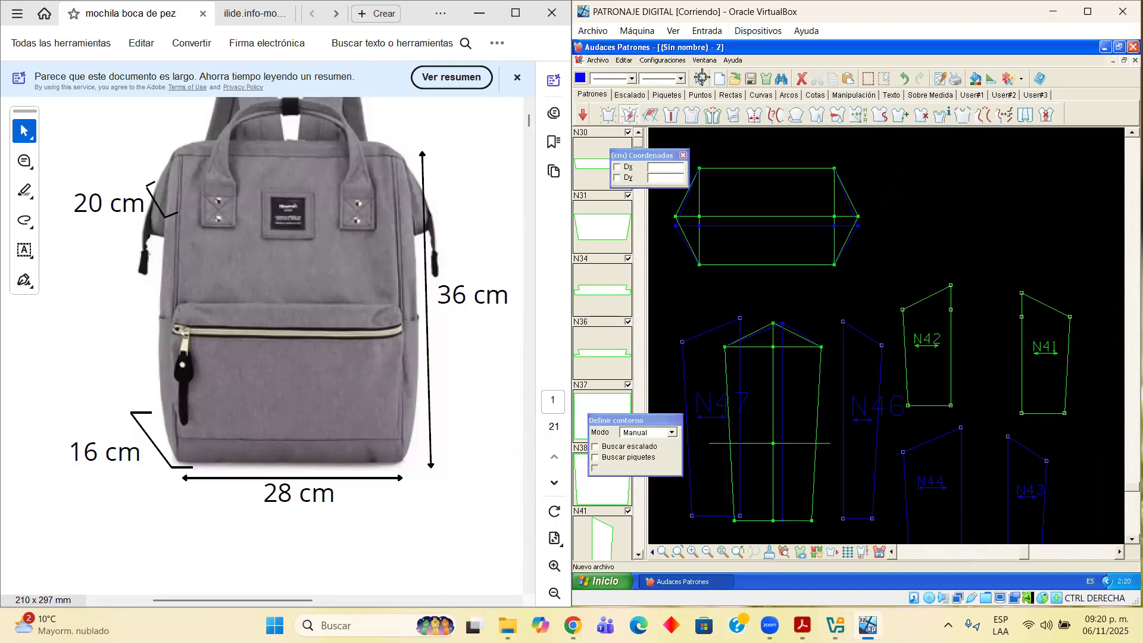
click(701, 77)
click(707, 325)
key(Delete)
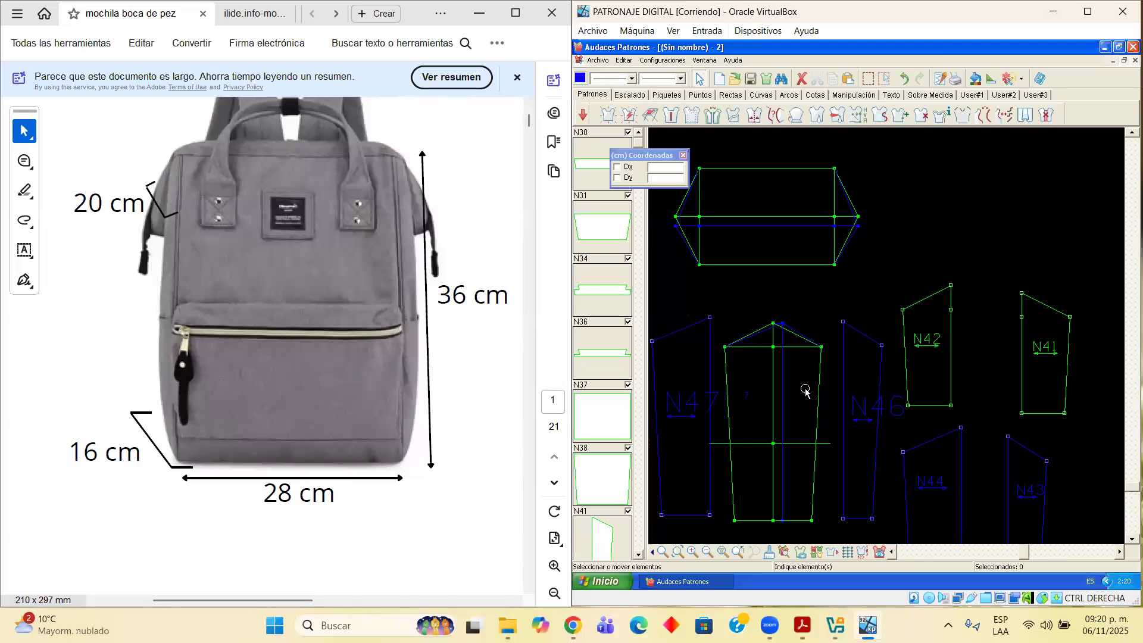
Mark both side edges of the reference backpack with short red strokes just above the pocket
scroll(1007, 385, down, 1)
scroll(1113, 539, down, 2)
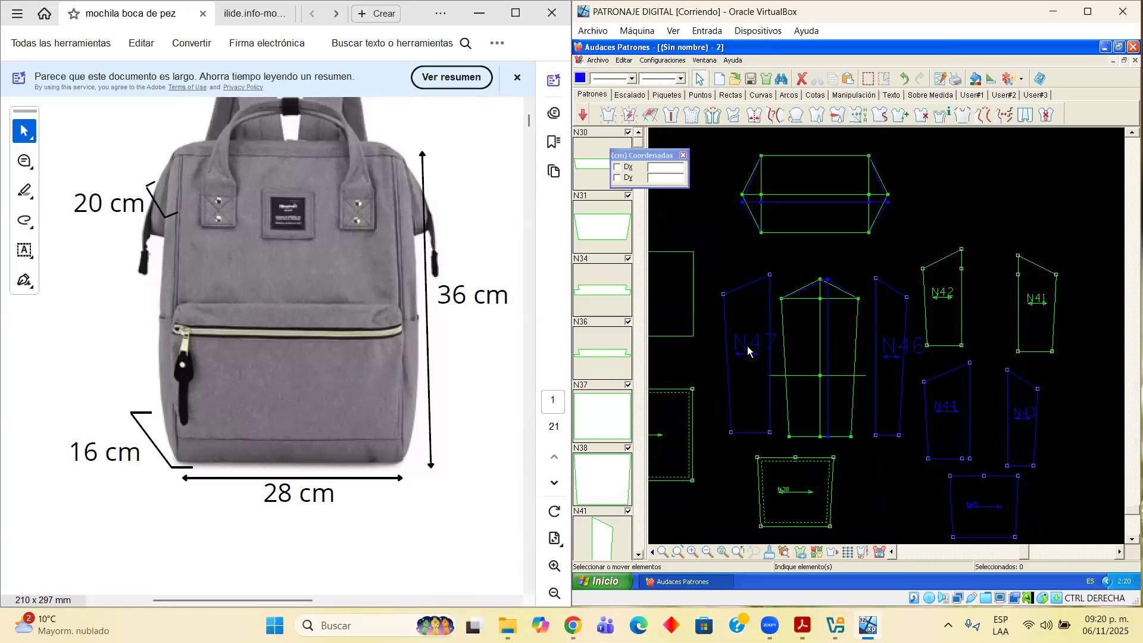
click(892, 294)
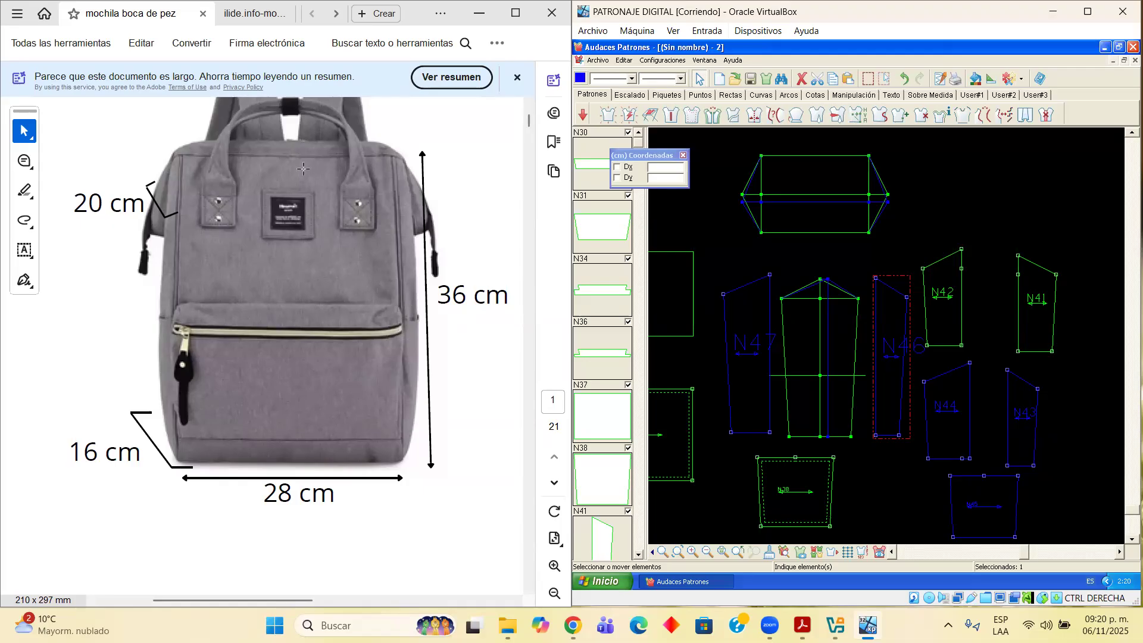
drag(408, 295, 413, 312)
drag(169, 290, 160, 307)
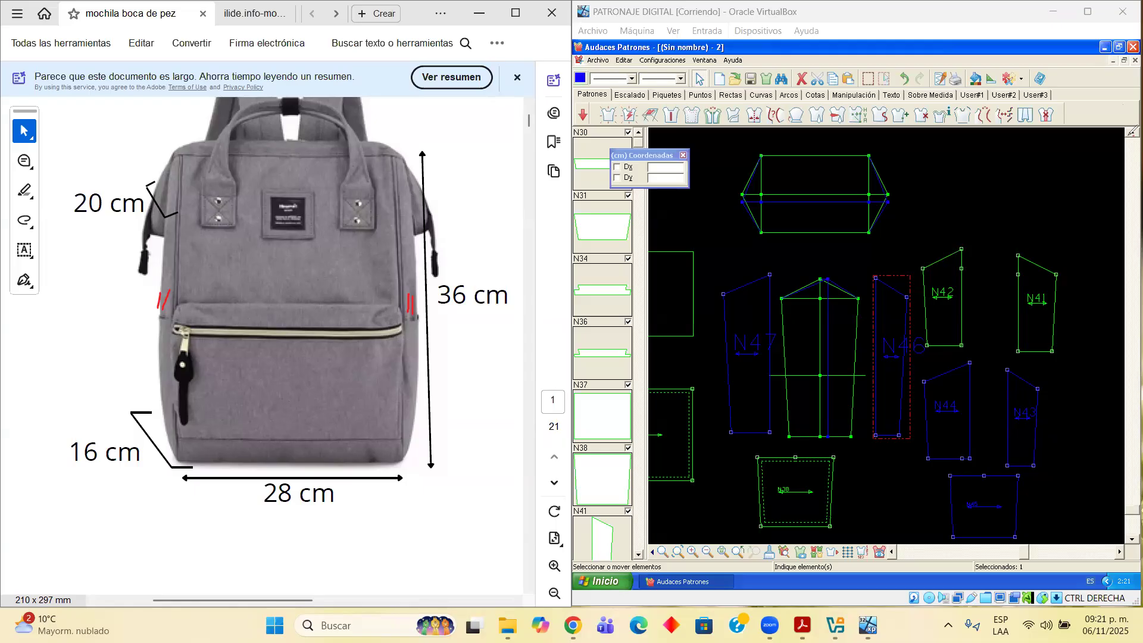
Set the drawing colour to green, recolouring the selected narrow full-height piece right of the side panel
click(1130, 134)
click(1130, 133)
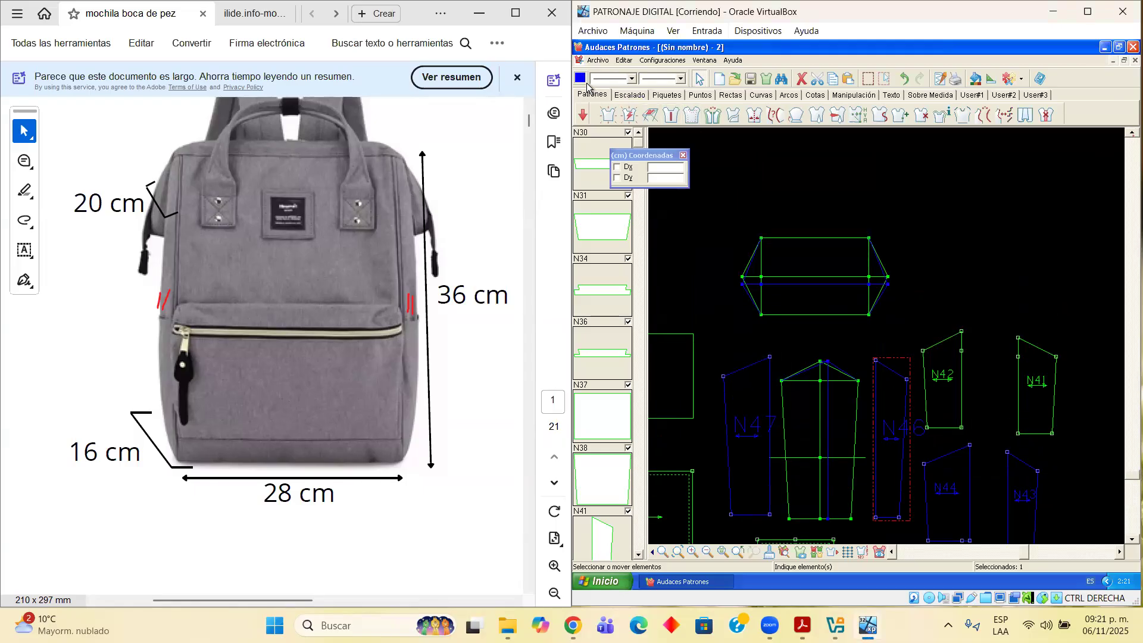
click(580, 78)
click(763, 221)
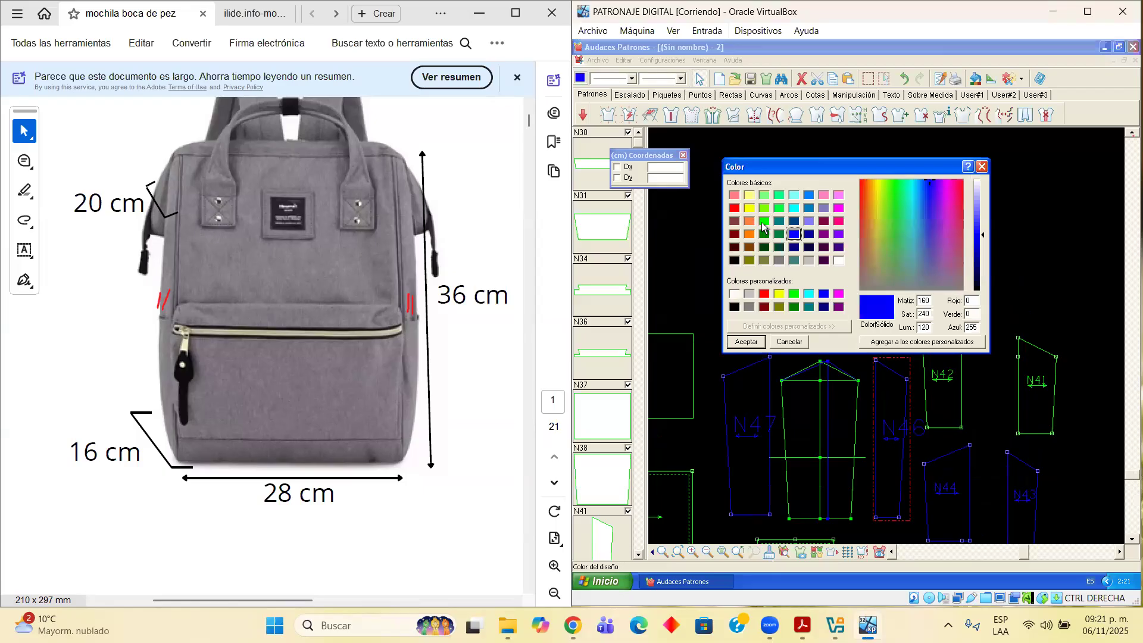
click(747, 344)
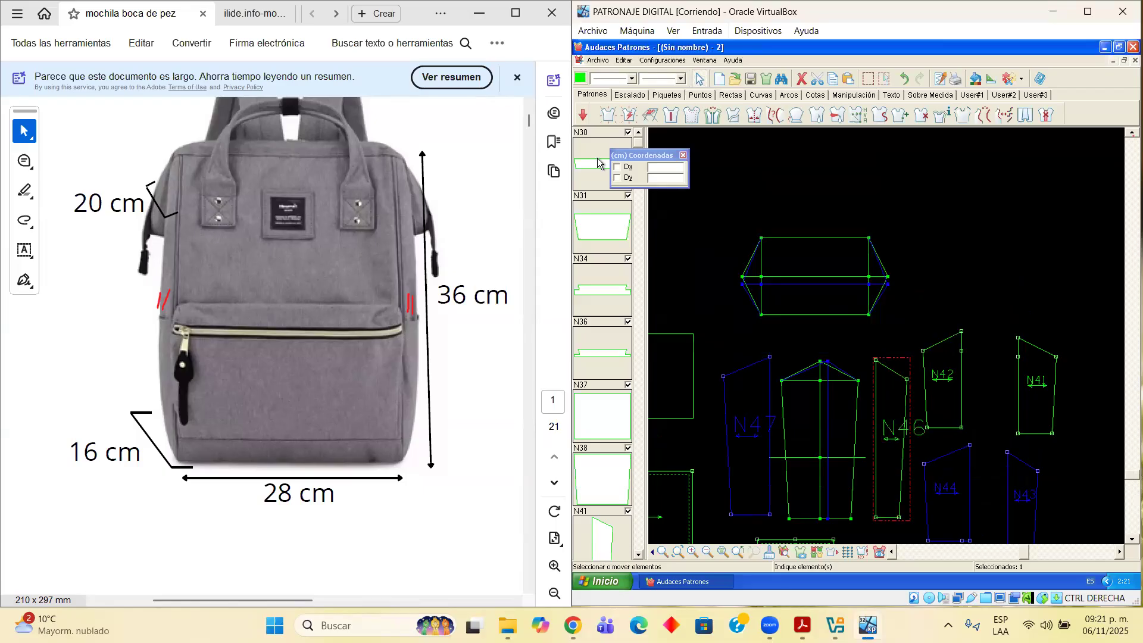
In manual contour mode, create a green pattern piece from the hexagonal panel's upper half down to the green midline, and place it above the panel
click(628, 115)
click(816, 237)
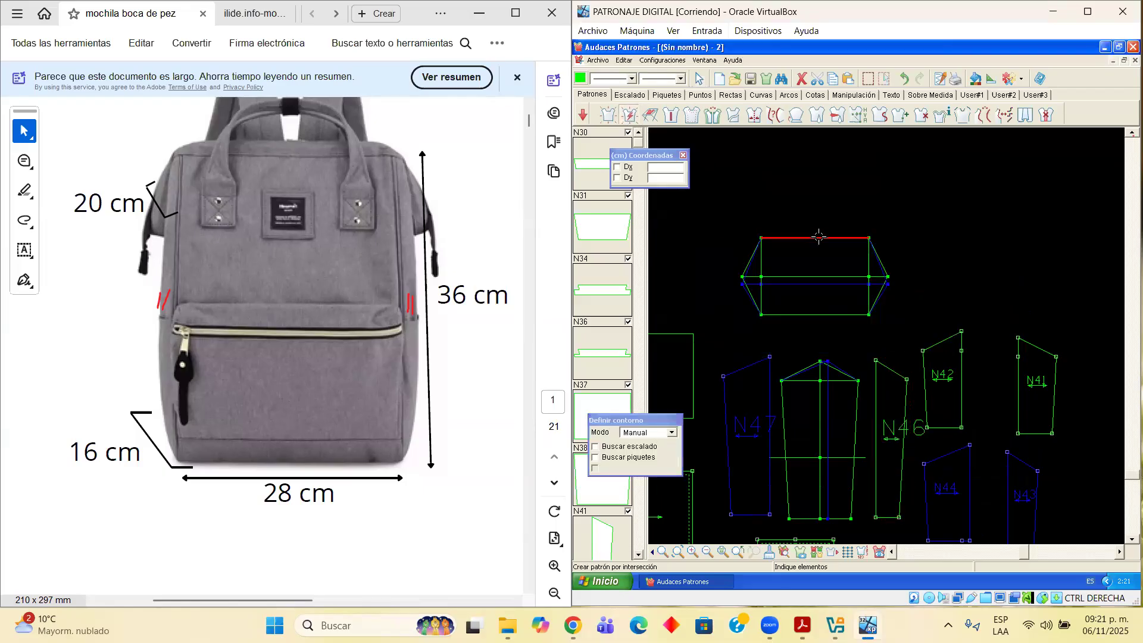
scroll(884, 260, up, 2)
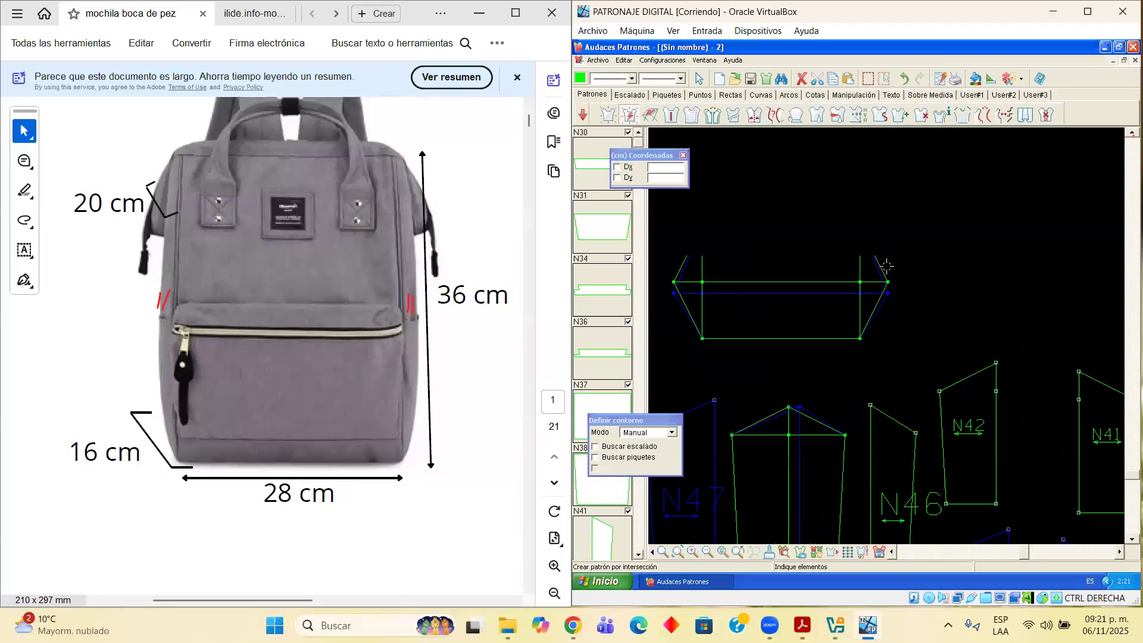
click(880, 272)
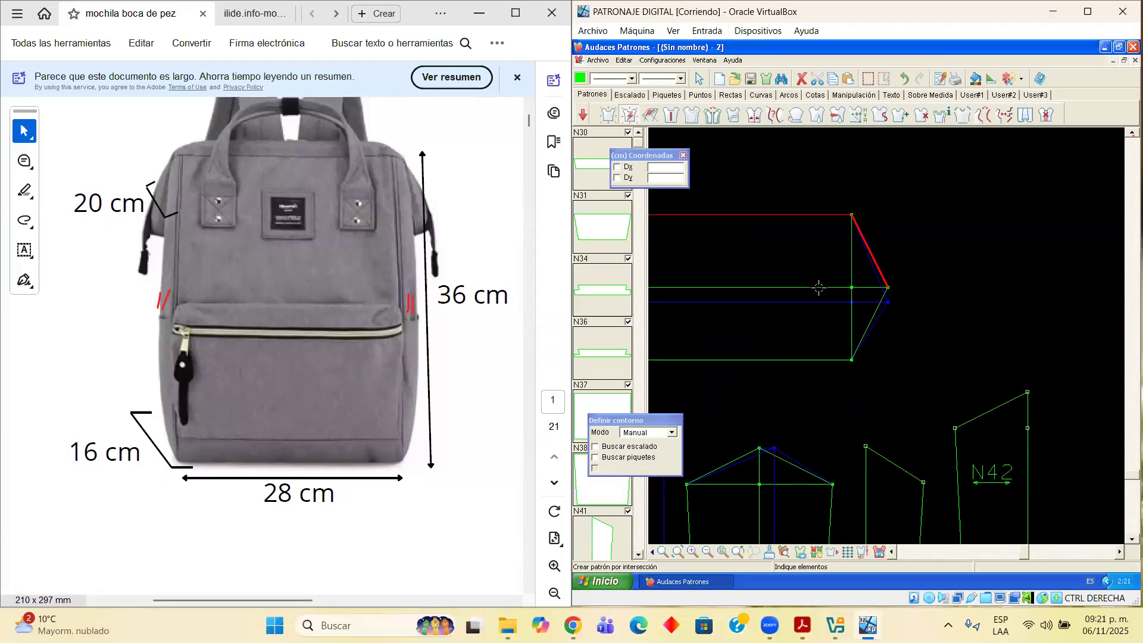
click(864, 288)
click(811, 288)
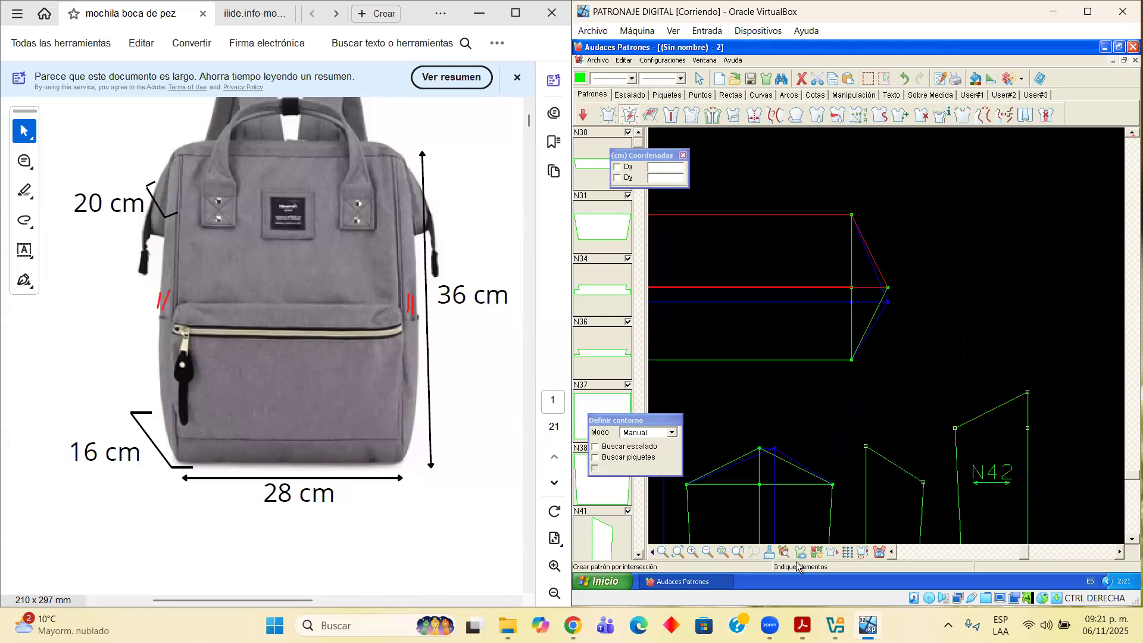
click(891, 552)
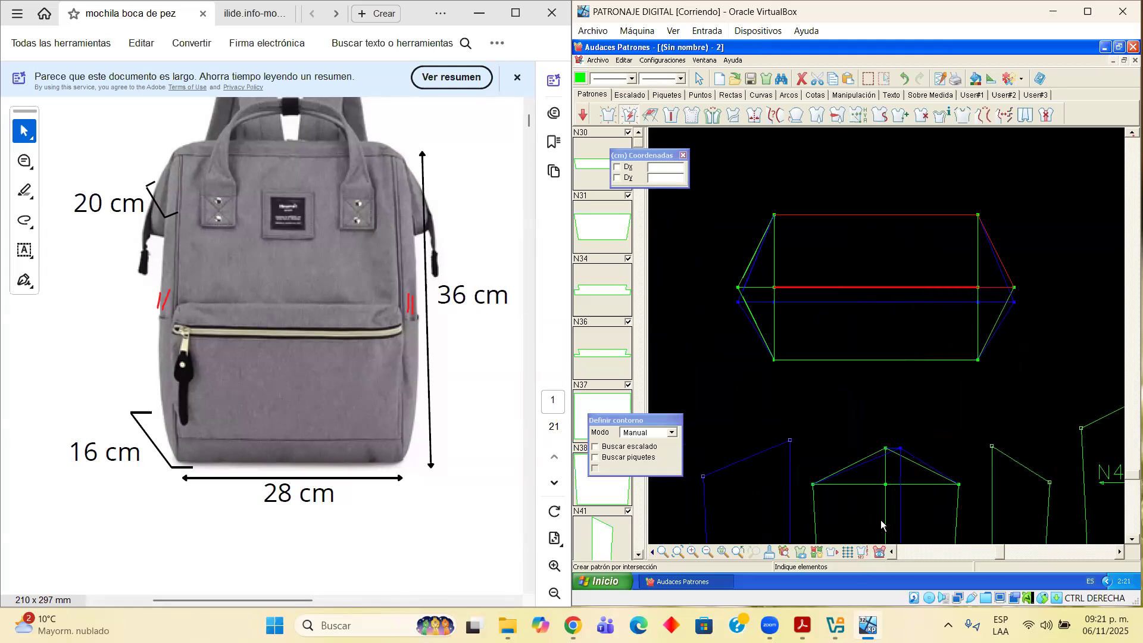
click(747, 270)
right_click(740, 203)
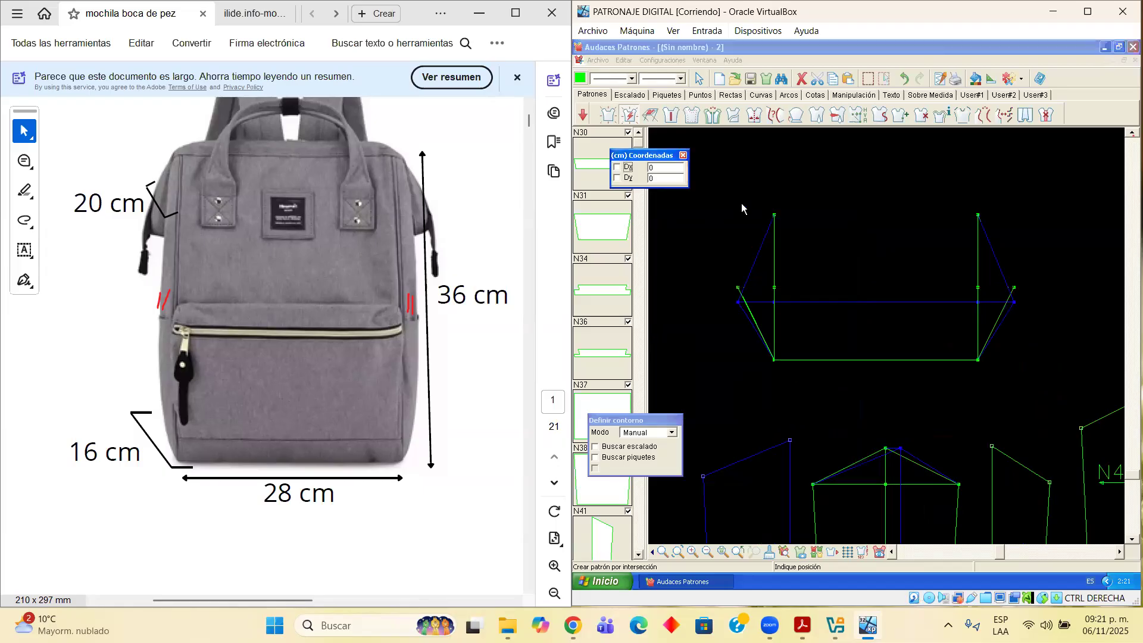
click(720, 137)
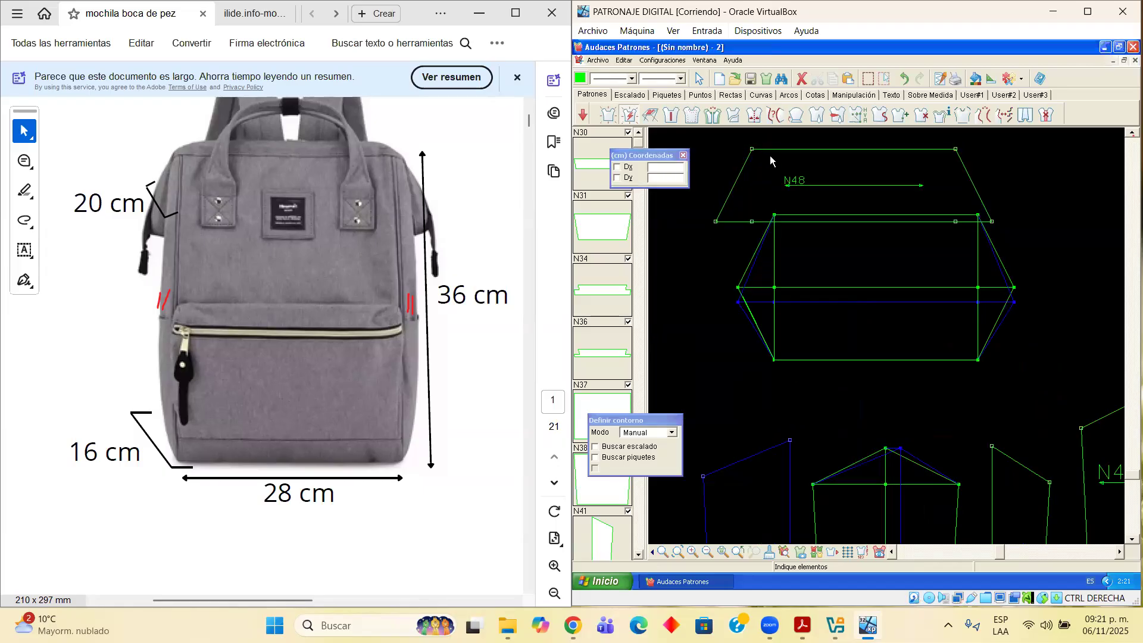
drag(805, 149, 807, 137)
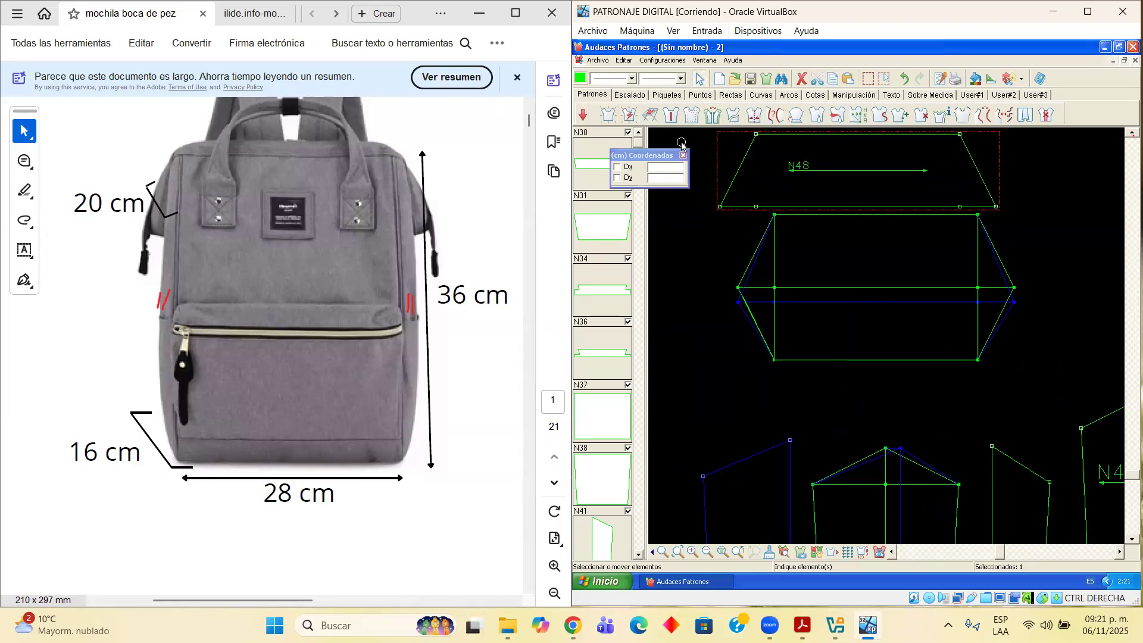
Create a green pattern piece from the hexagonal panel's lower half, bounded by the green midline and green slanted edges, and place it below the panel
click(632, 116)
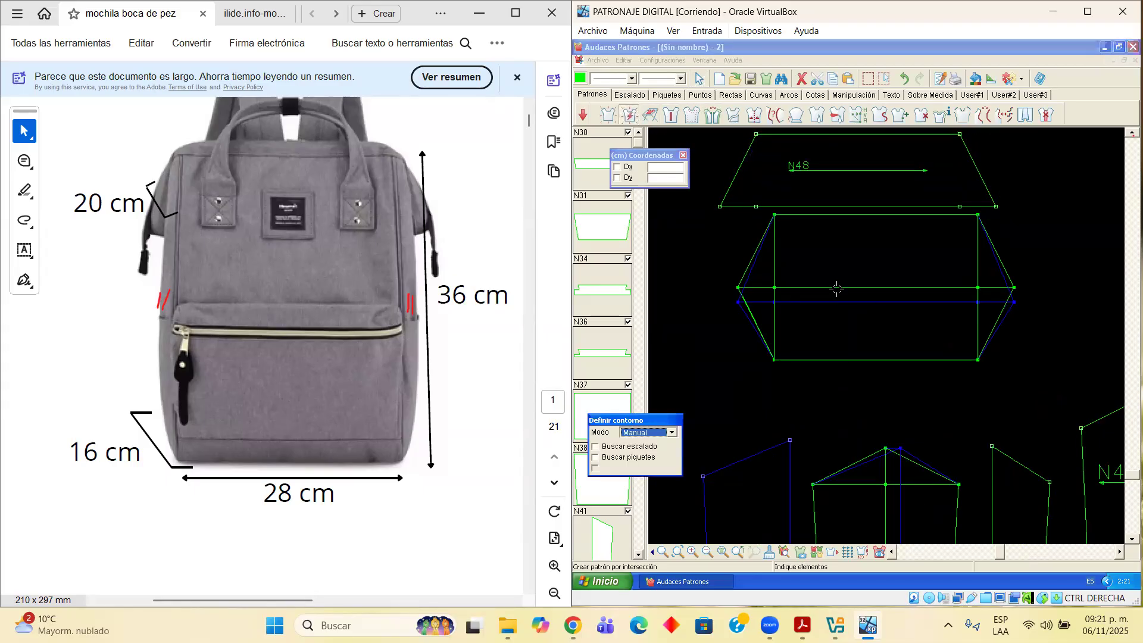
click(886, 287)
click(1001, 314)
click(956, 359)
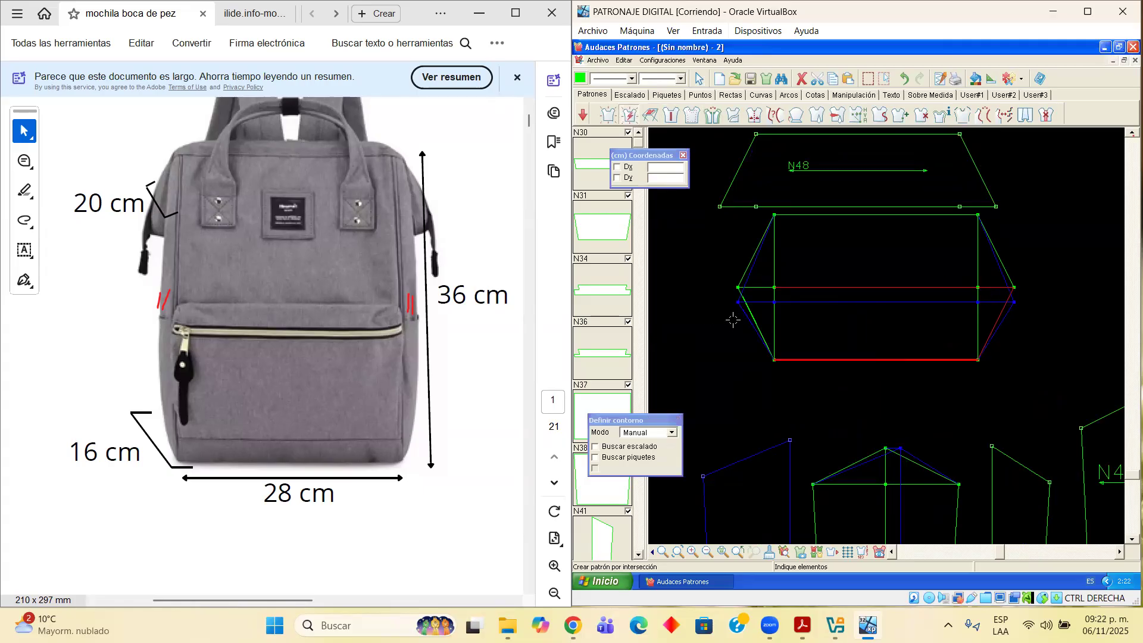
click(753, 318)
click(754, 287)
right_click(705, 253)
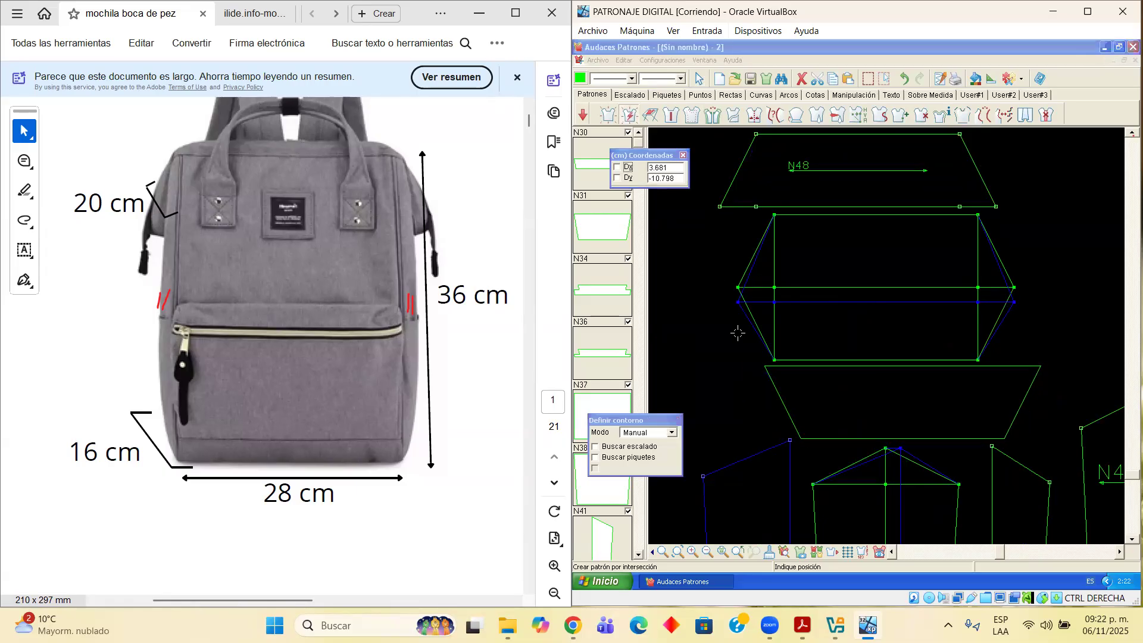
click(732, 332)
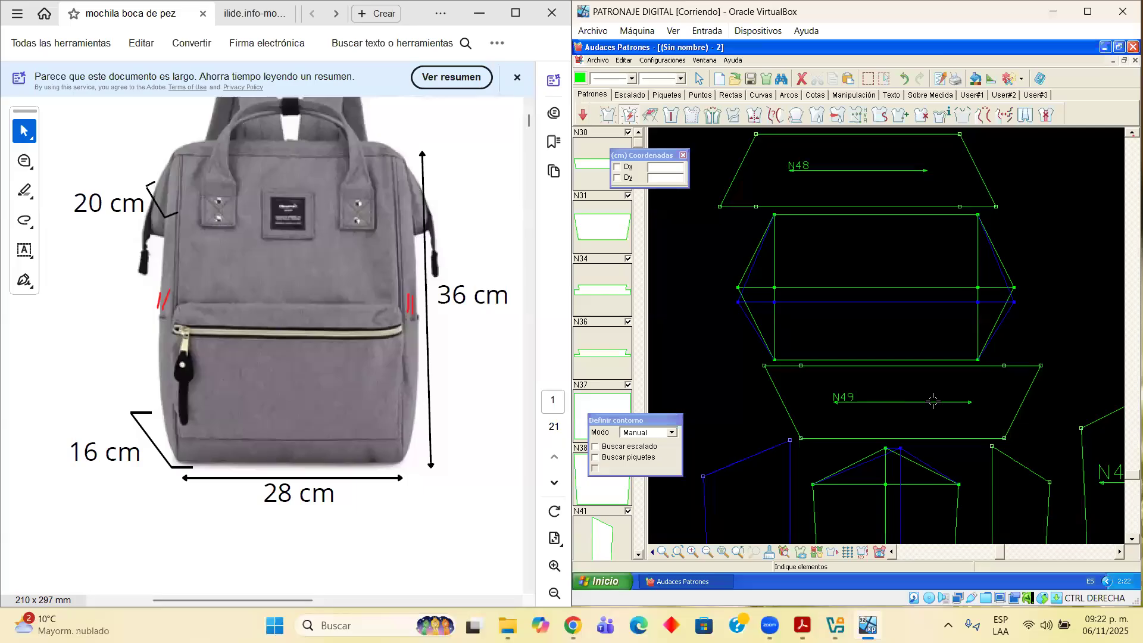
Move the lower-half piece up beside the upper-half piece, to its right, and deselect it
click(695, 81)
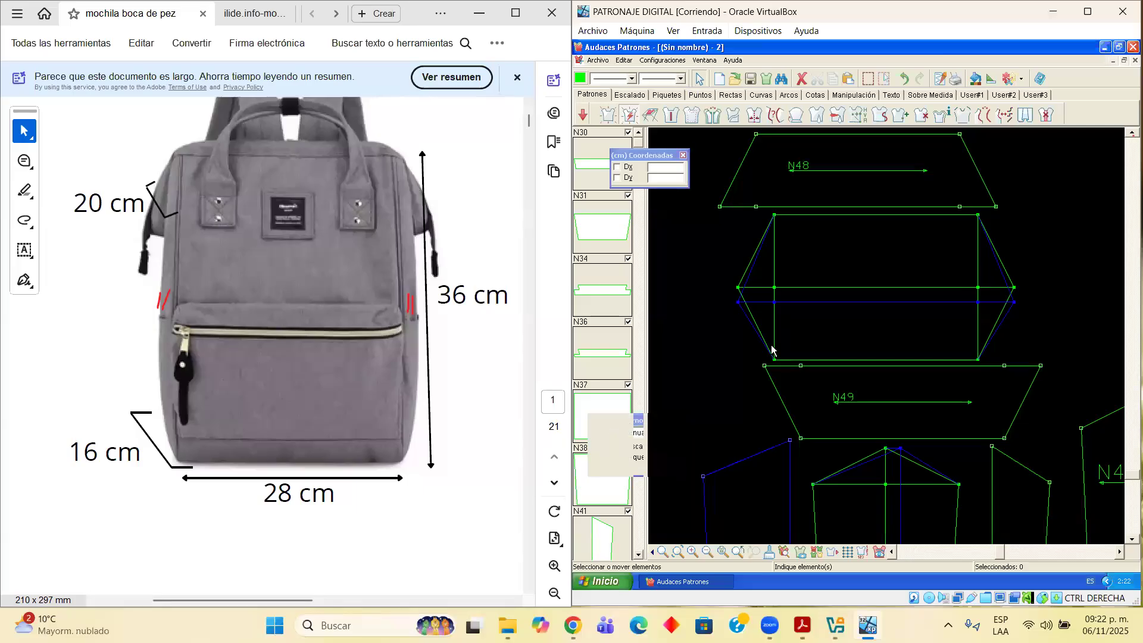
drag(769, 376, 997, 122)
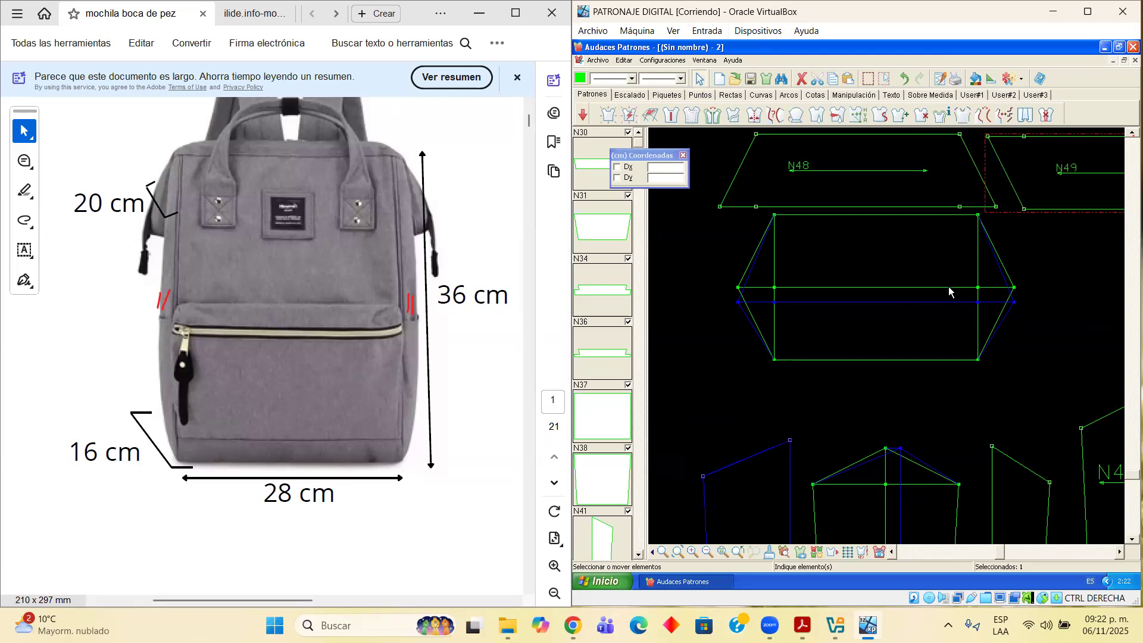
click(1063, 304)
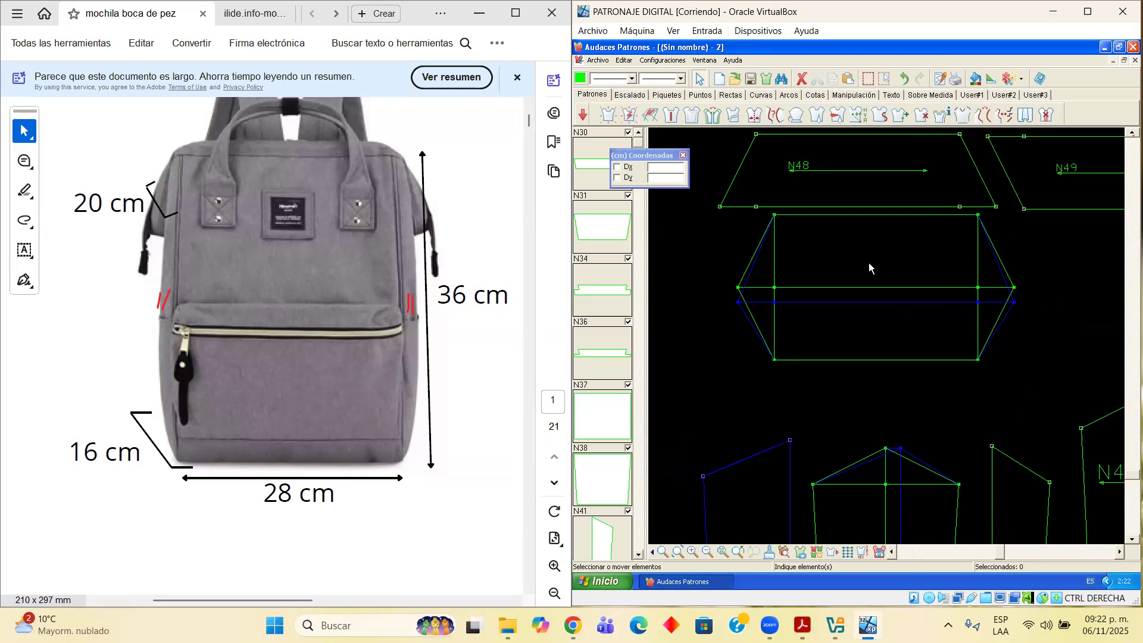
Set the drawing colour to blue
click(580, 79)
click(793, 234)
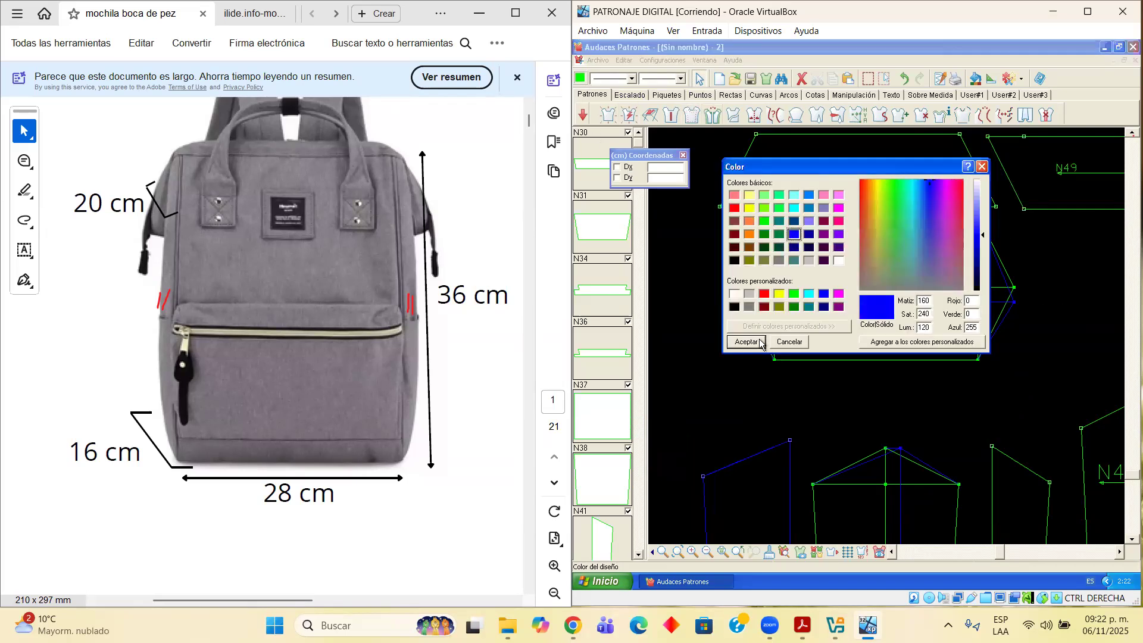
click(760, 338)
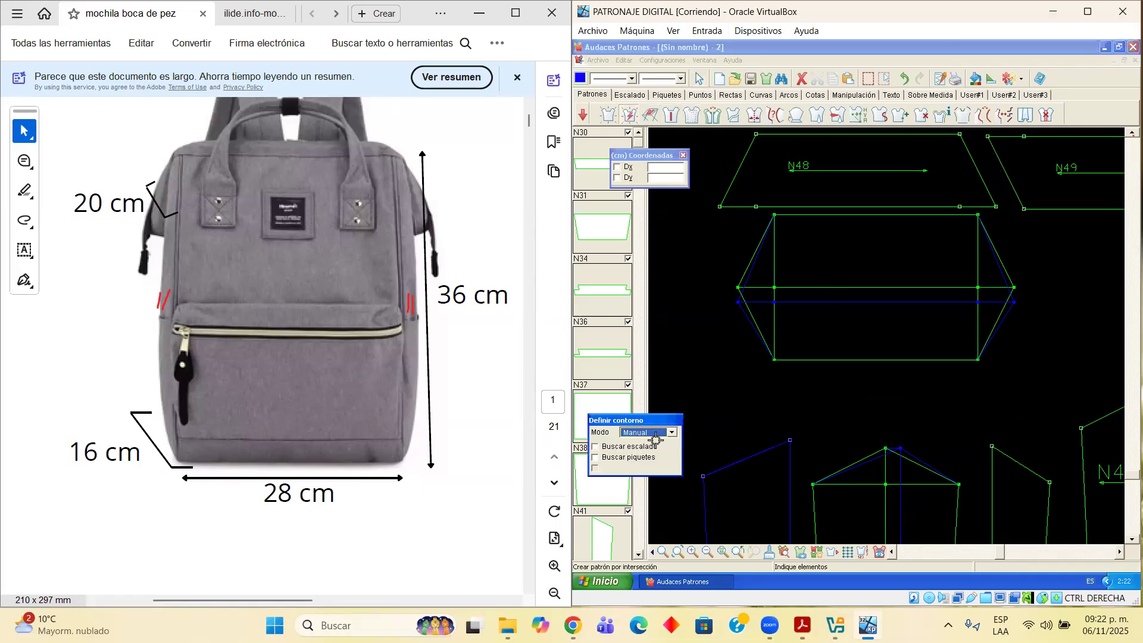
click(752, 270)
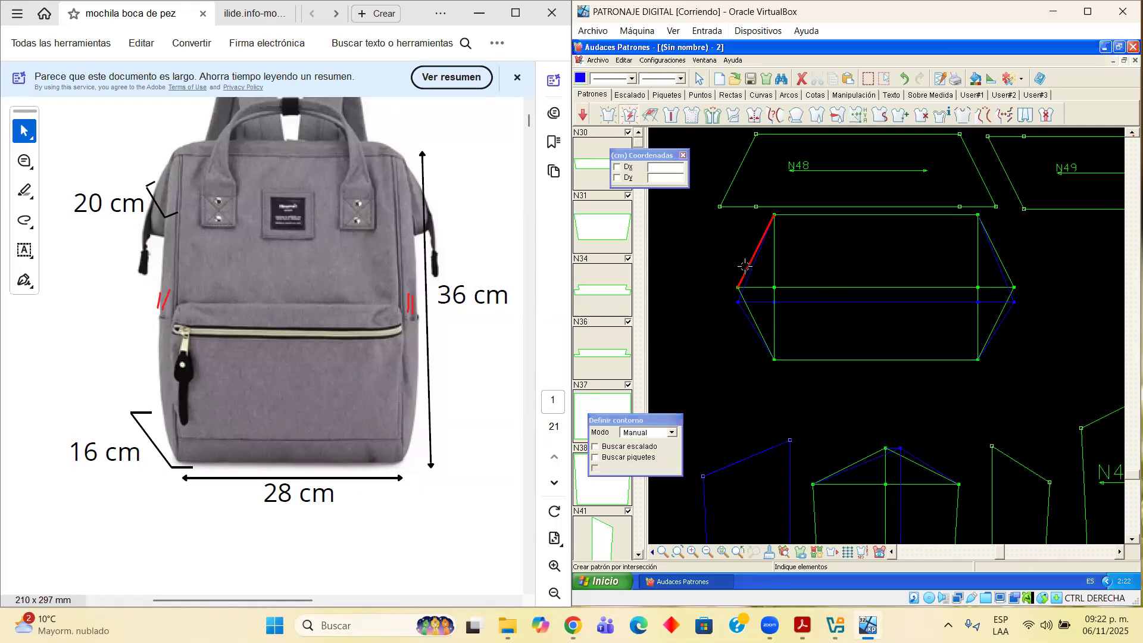
click(632, 115)
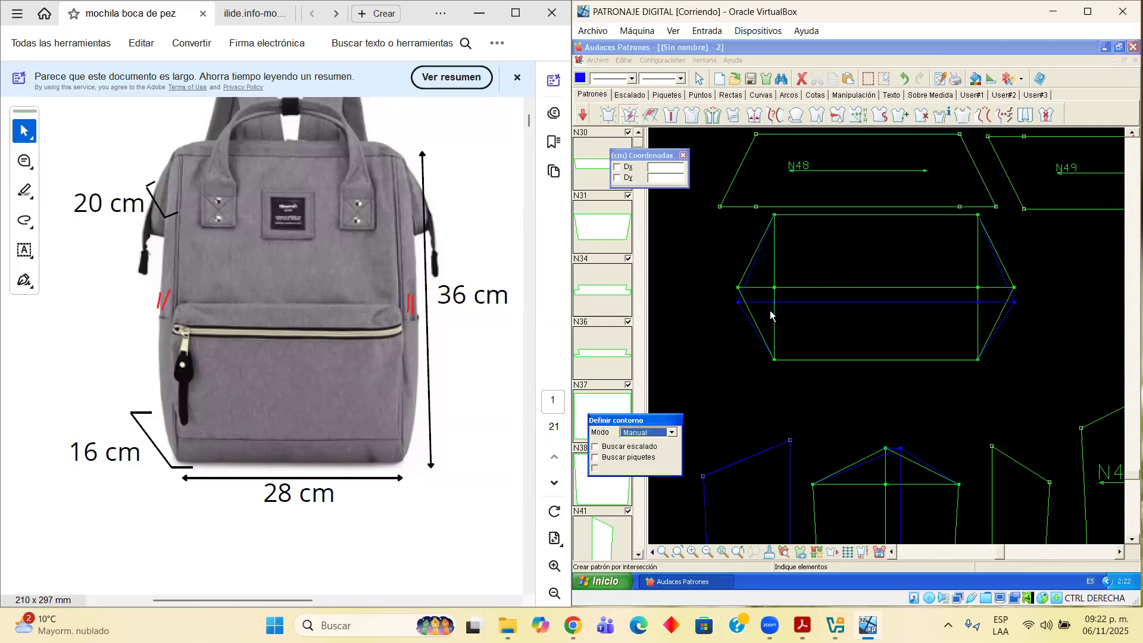
click(809, 302)
scroll(756, 301, up, 1)
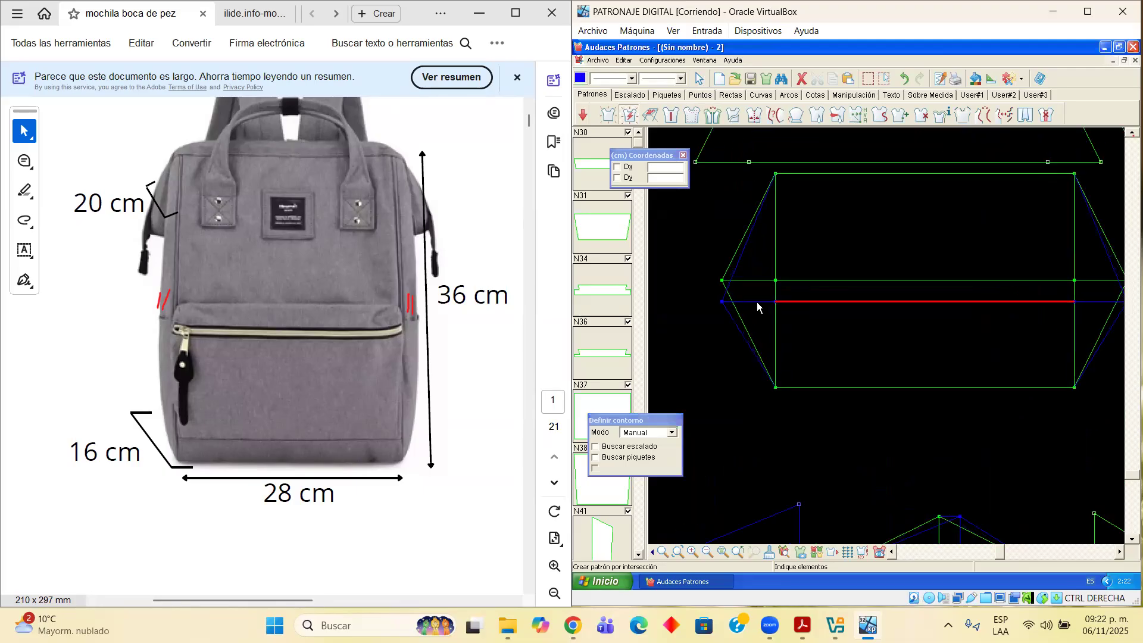
click(742, 252)
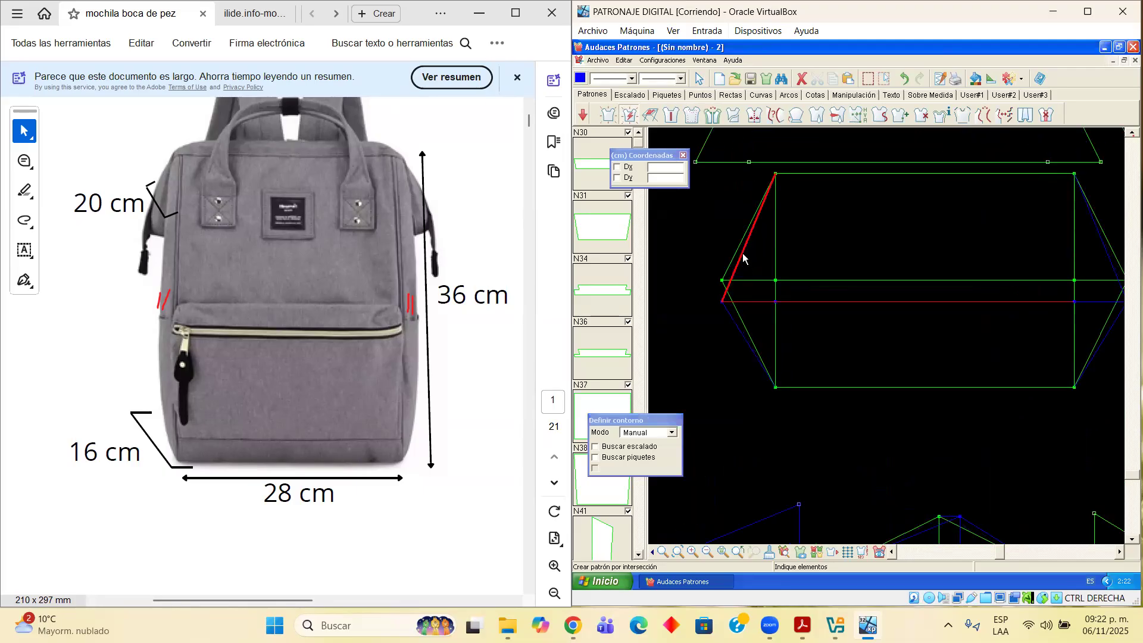
click(837, 174)
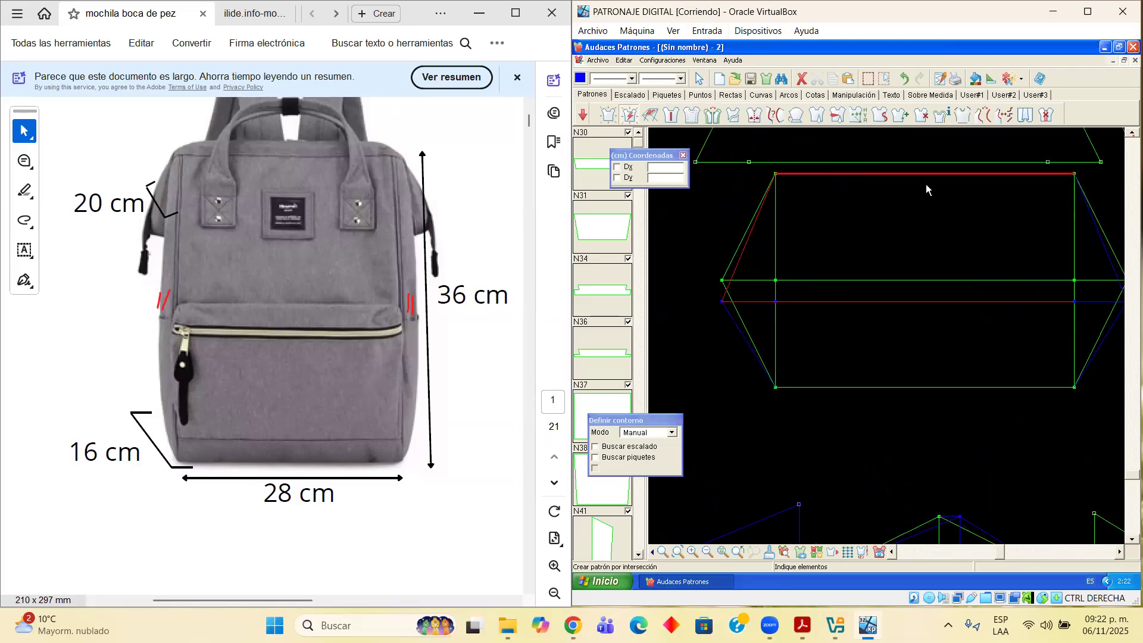
click(1098, 236)
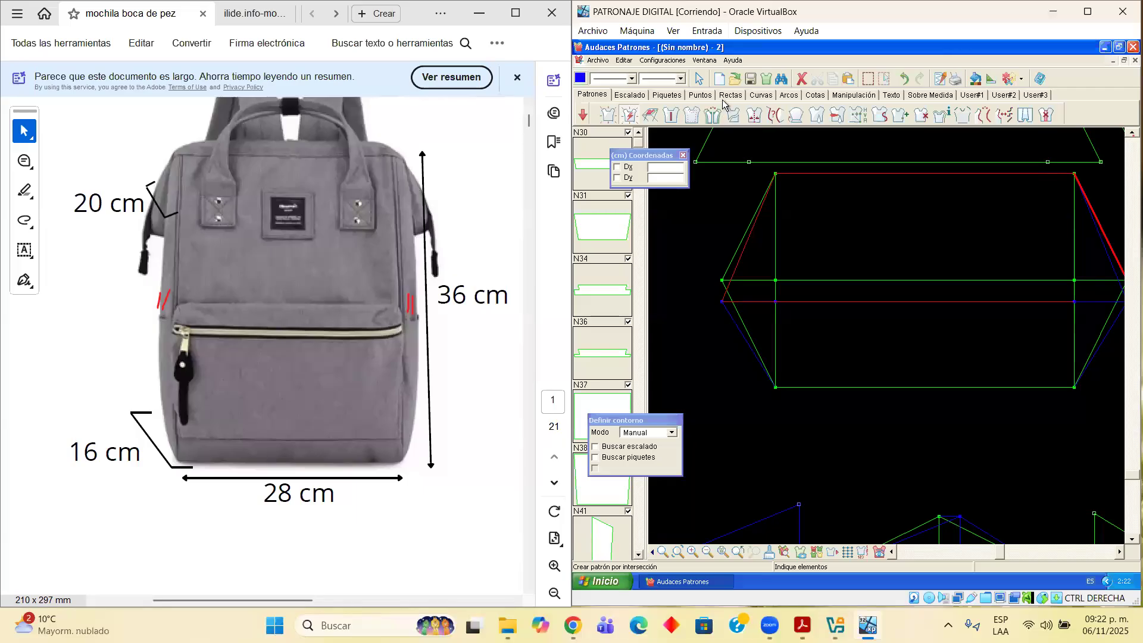
click(700, 79)
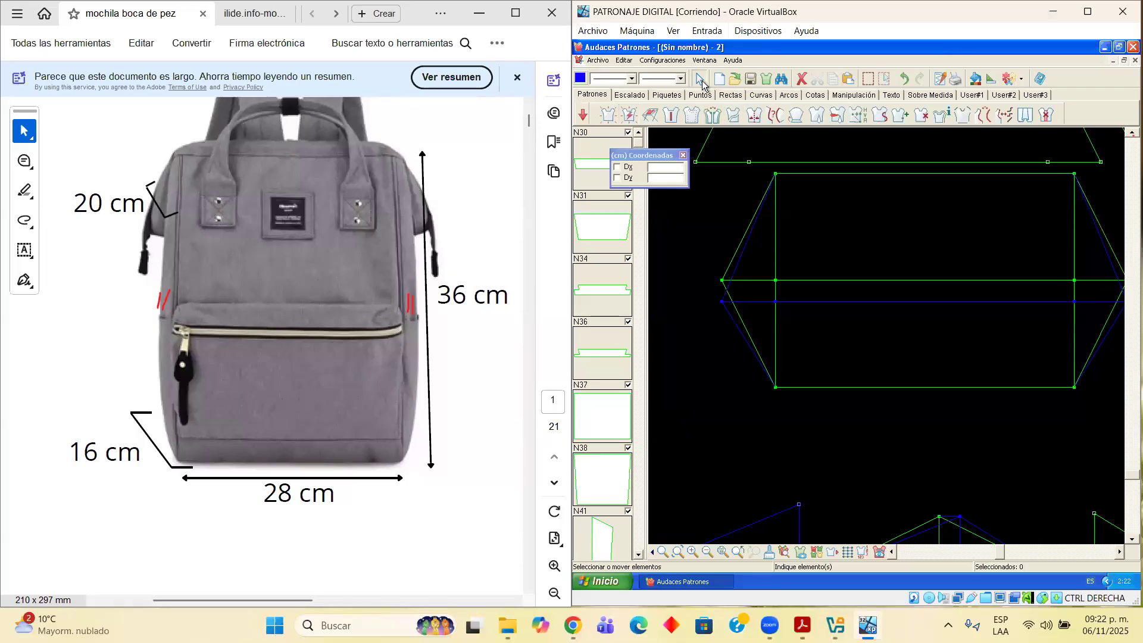
In manual contour mode, create a blue piece from the hexagonal panel's upper part using the blue slanted and horizontal lines, offset up and to the left
click(738, 268)
click(806, 174)
click(1110, 267)
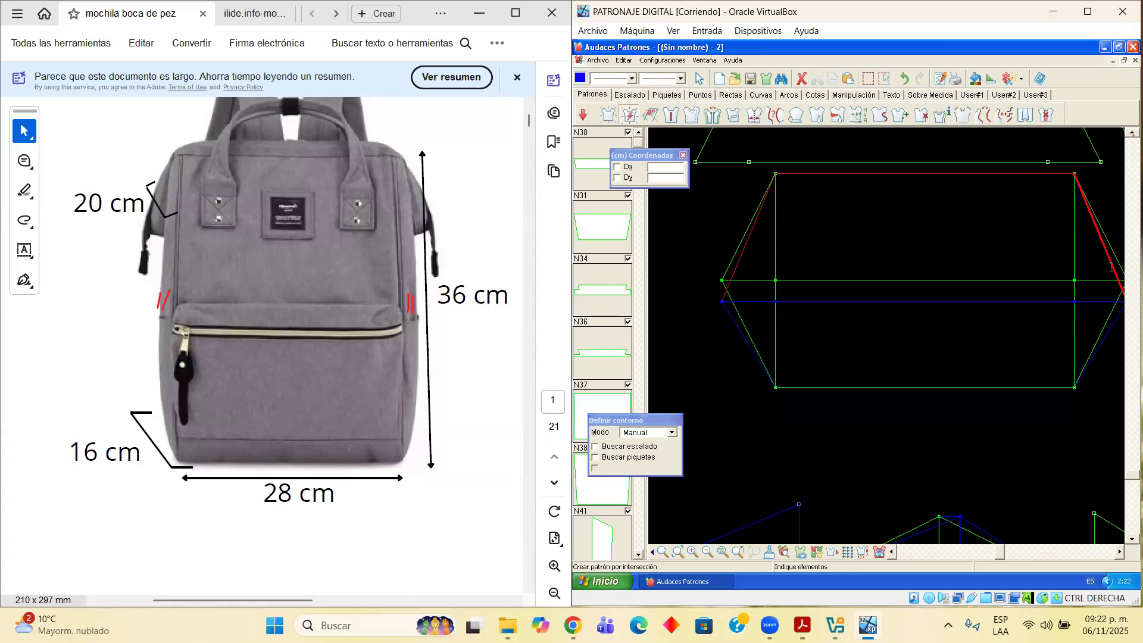
click(1102, 301)
click(987, 302)
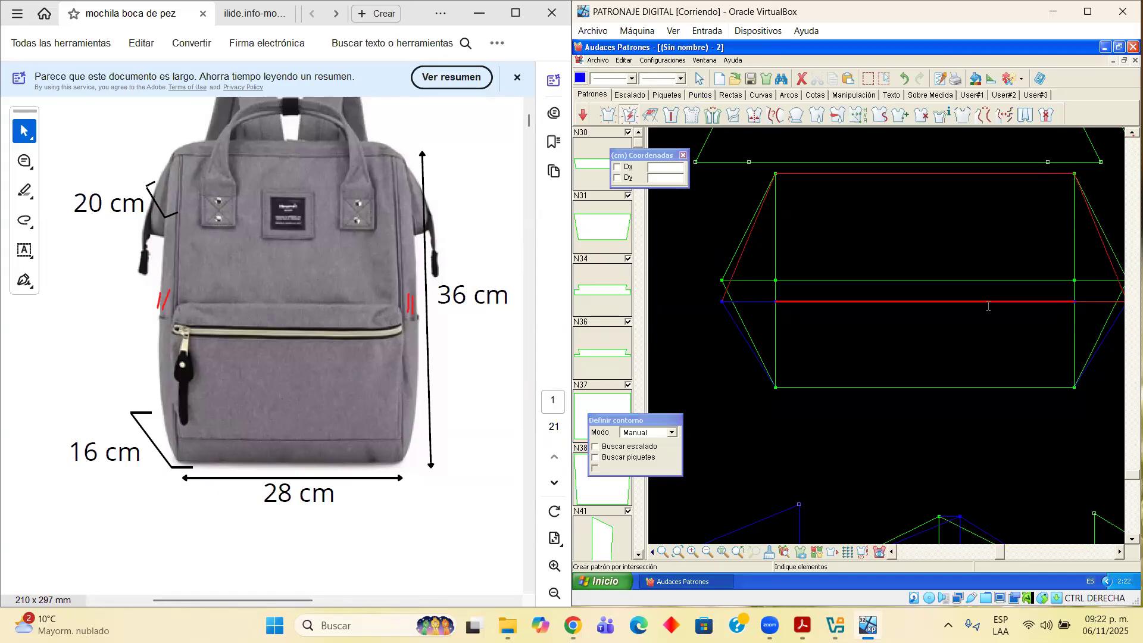
click(757, 308)
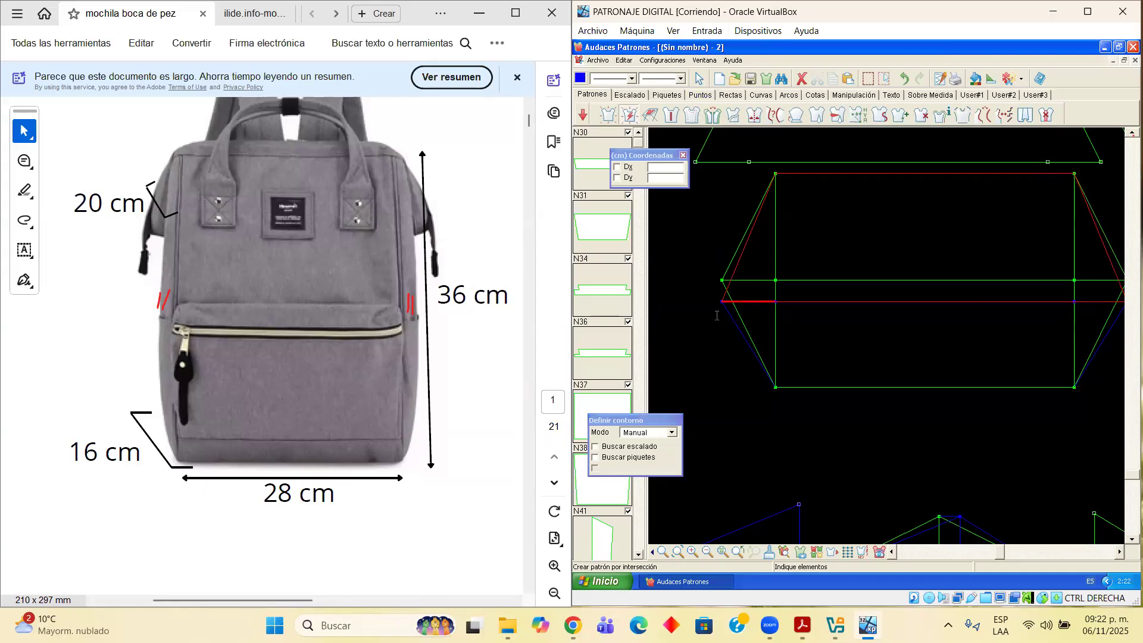
right_click(692, 267)
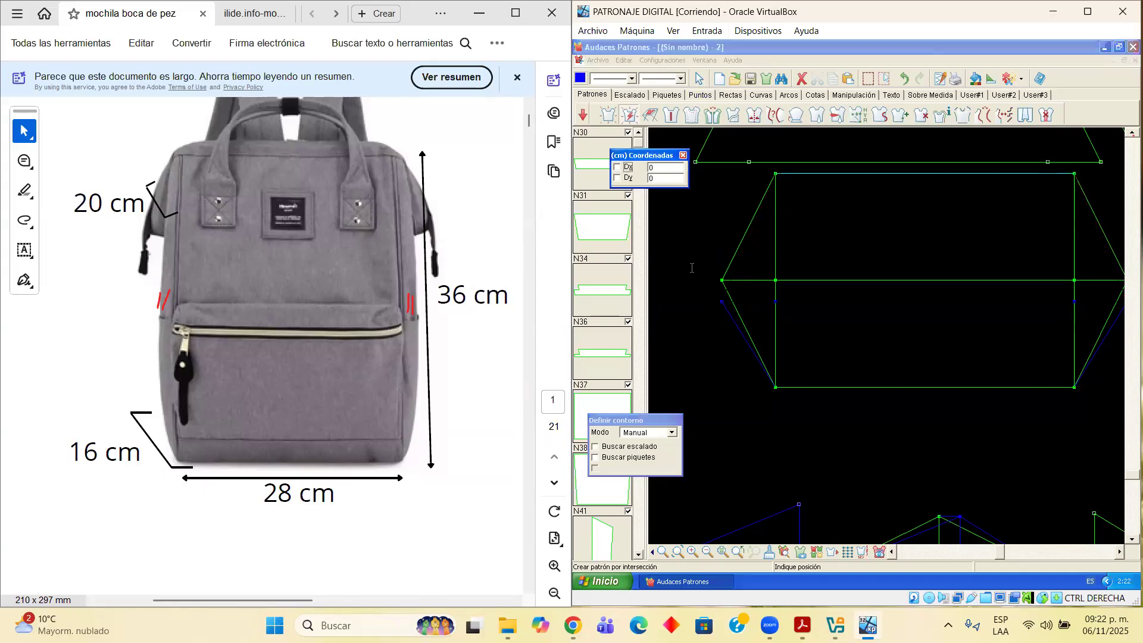
click(675, 225)
Create a blue piece from the hexagonal panel's lower part using the blue horizontal and slanted lines and bottom edge, placed below the panel
click(757, 302)
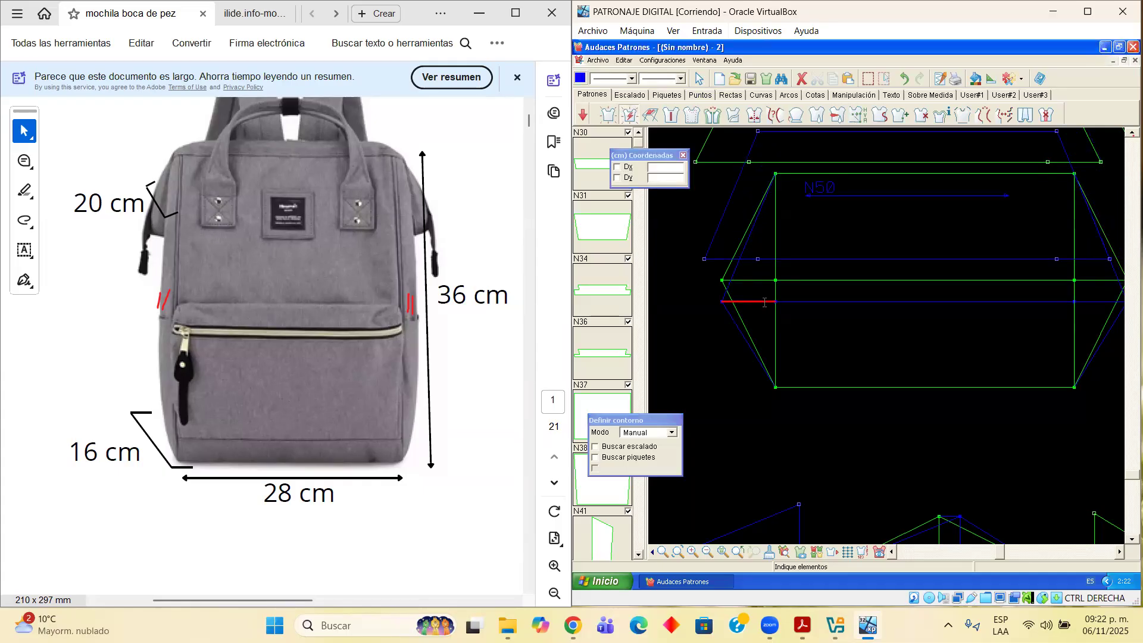
click(811, 302)
click(1115, 303)
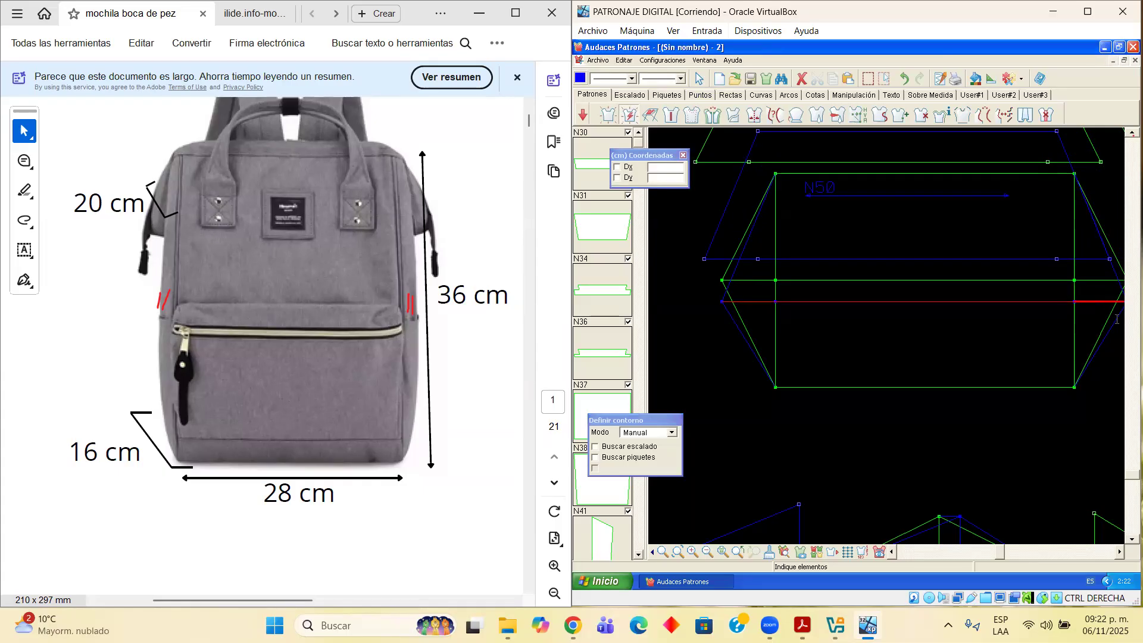
click(1116, 321)
click(1029, 387)
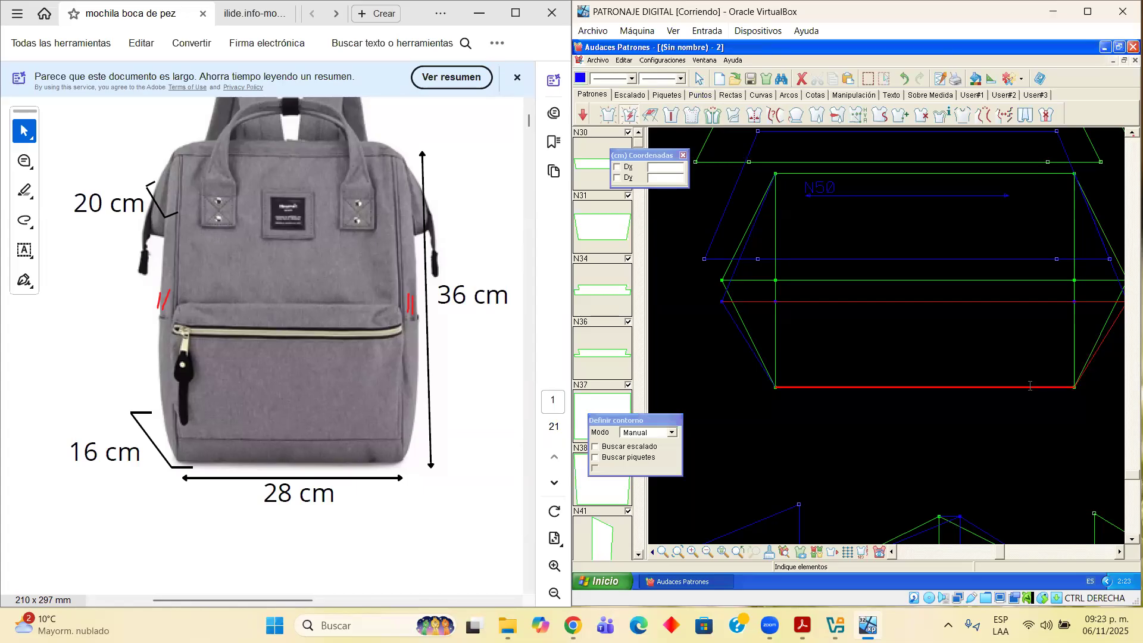
click(734, 325)
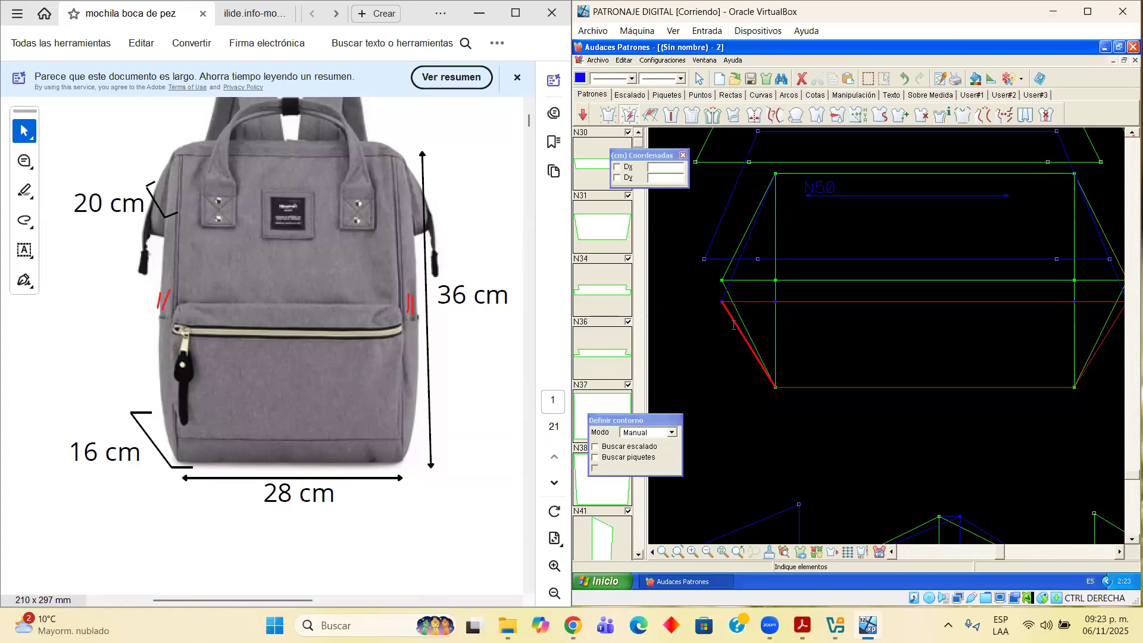
right_click(703, 309)
click(698, 402)
Move the two blue hexagonal-panel pieces above the green half pieces, side by side, and deselect them
scroll(699, 402, down, 3)
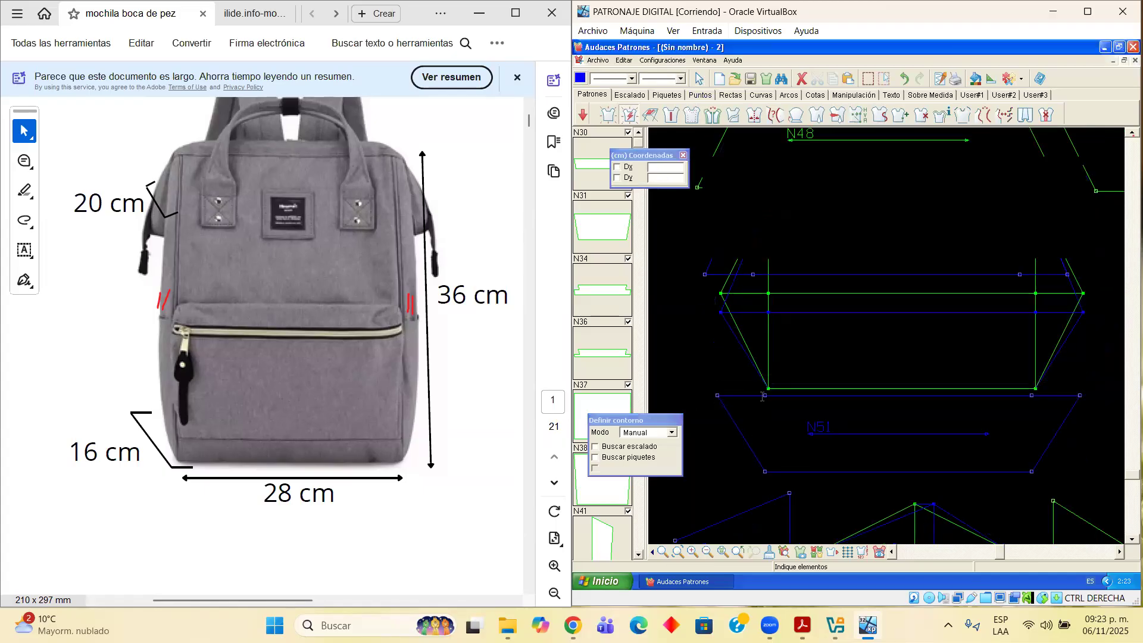
scroll(822, 373, down, 2)
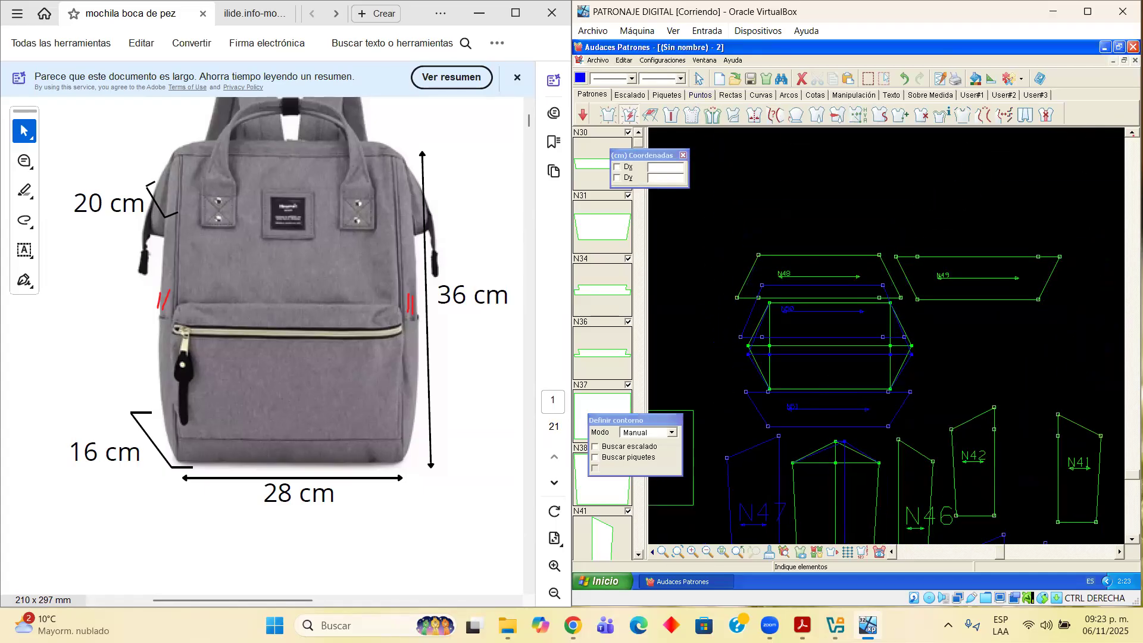
right_click(786, 327)
drag(744, 325, 728, 225)
drag(758, 417, 904, 230)
click(877, 272)
scroll(964, 333, down, 2)
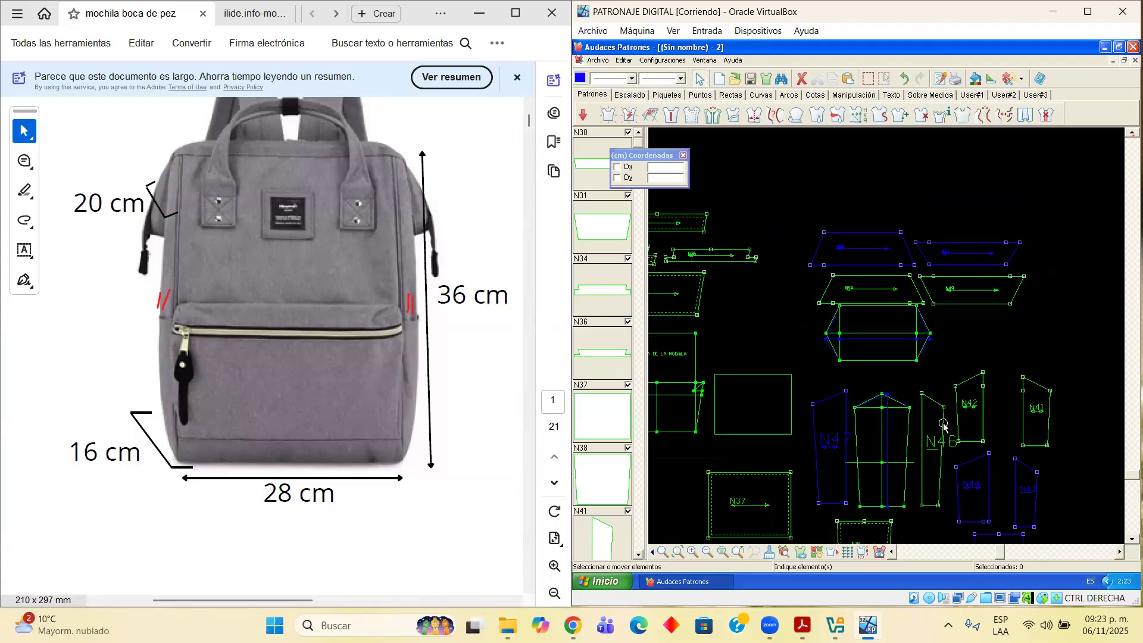
scroll(944, 425, down, 1)
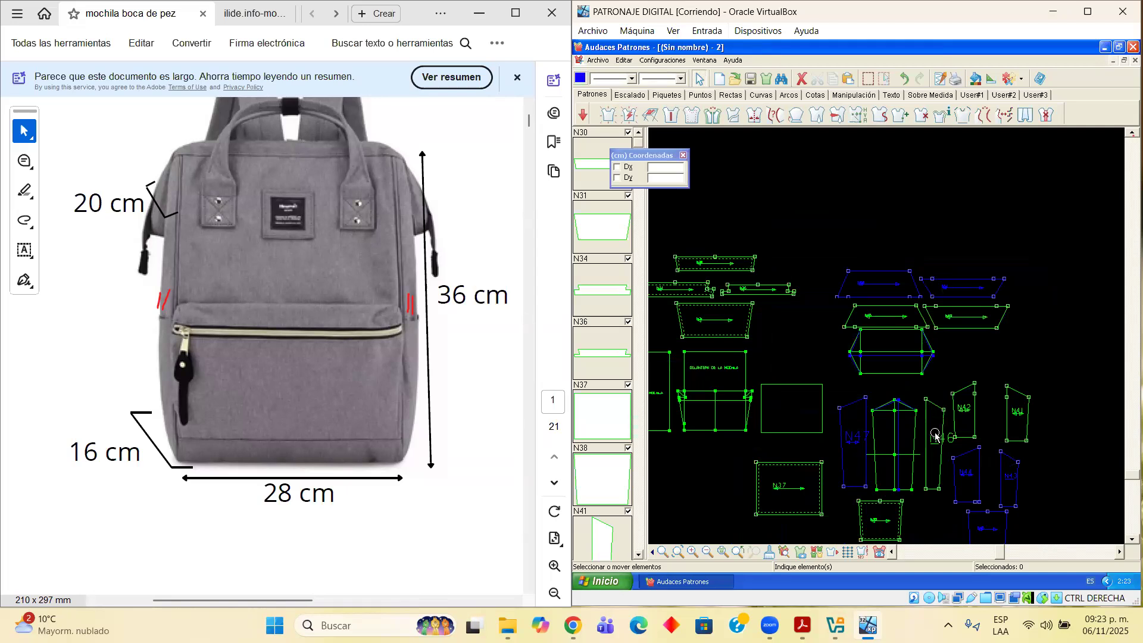
scroll(922, 470, up, 2)
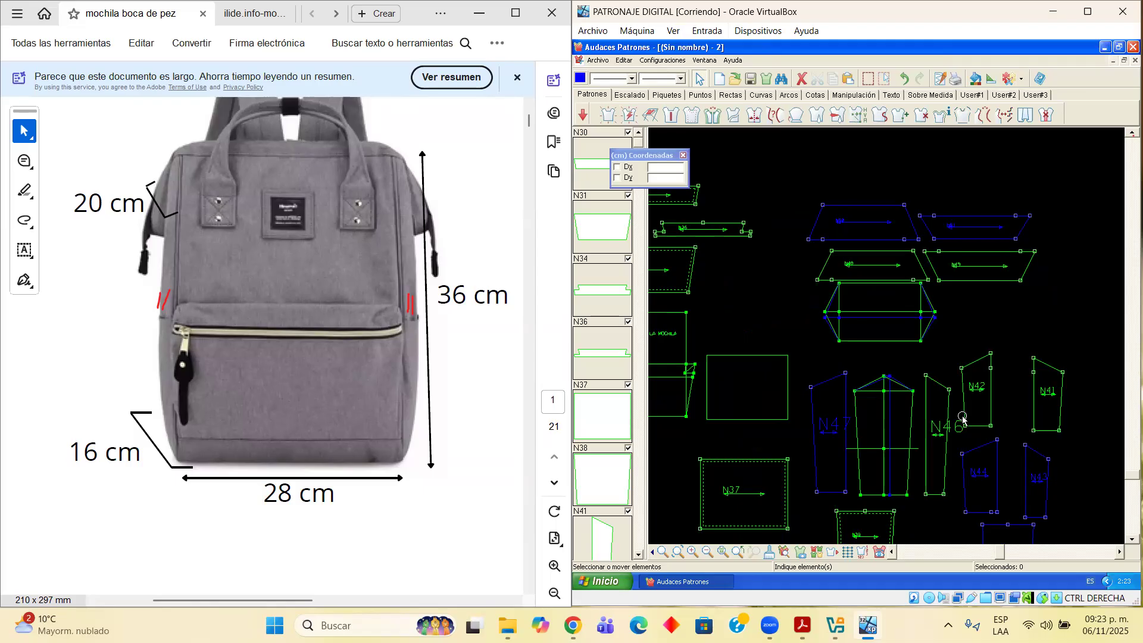
scroll(963, 415, down, 3)
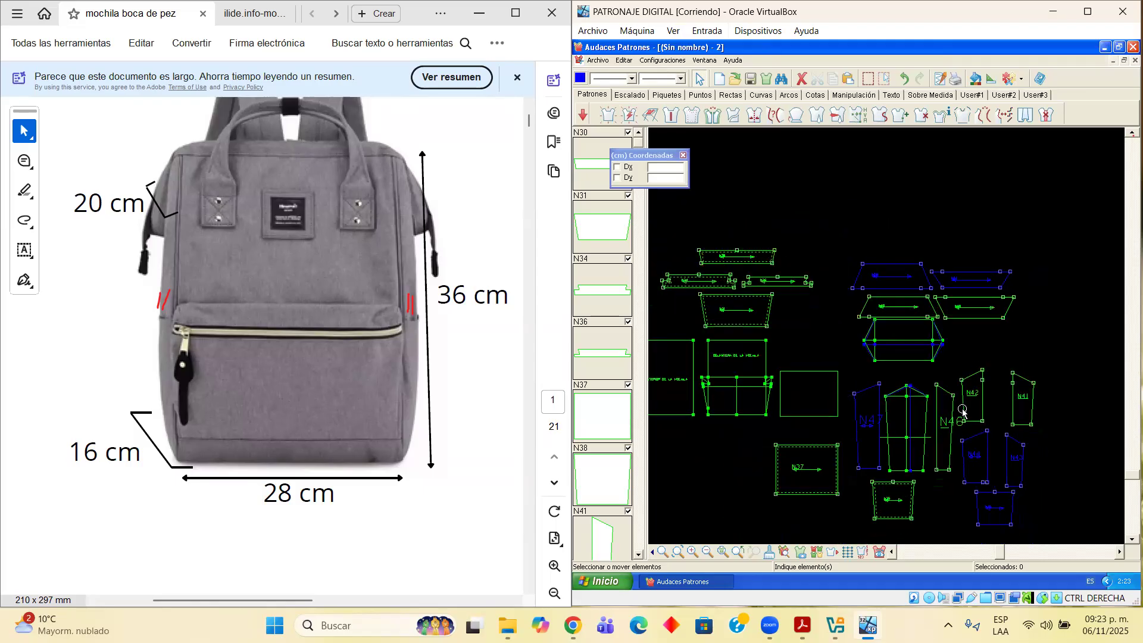
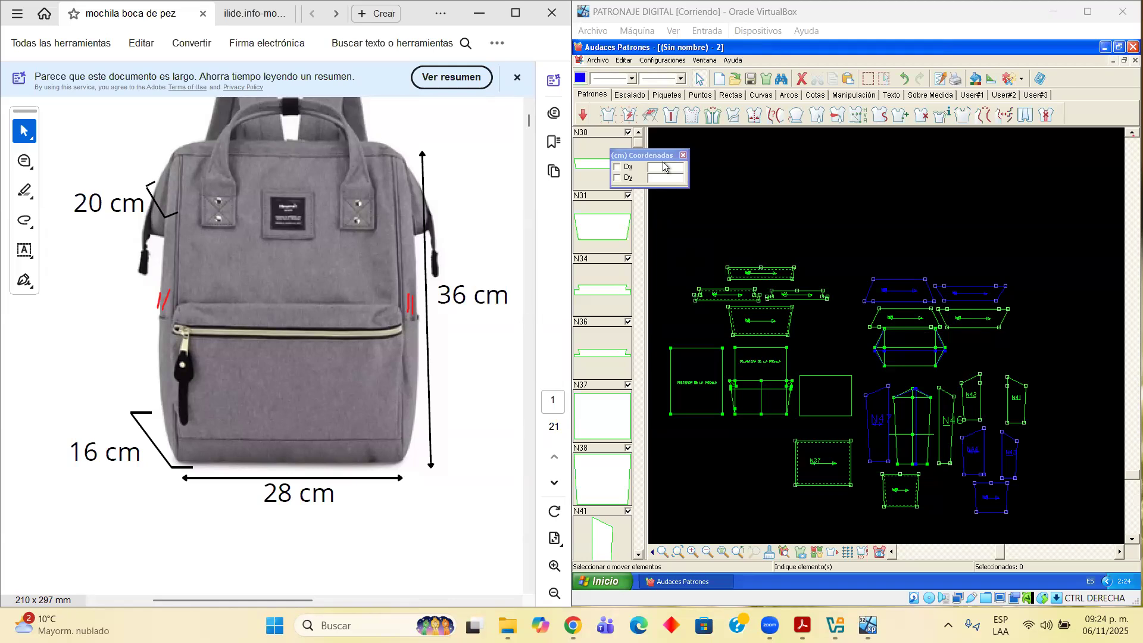
drag(662, 156, 700, 183)
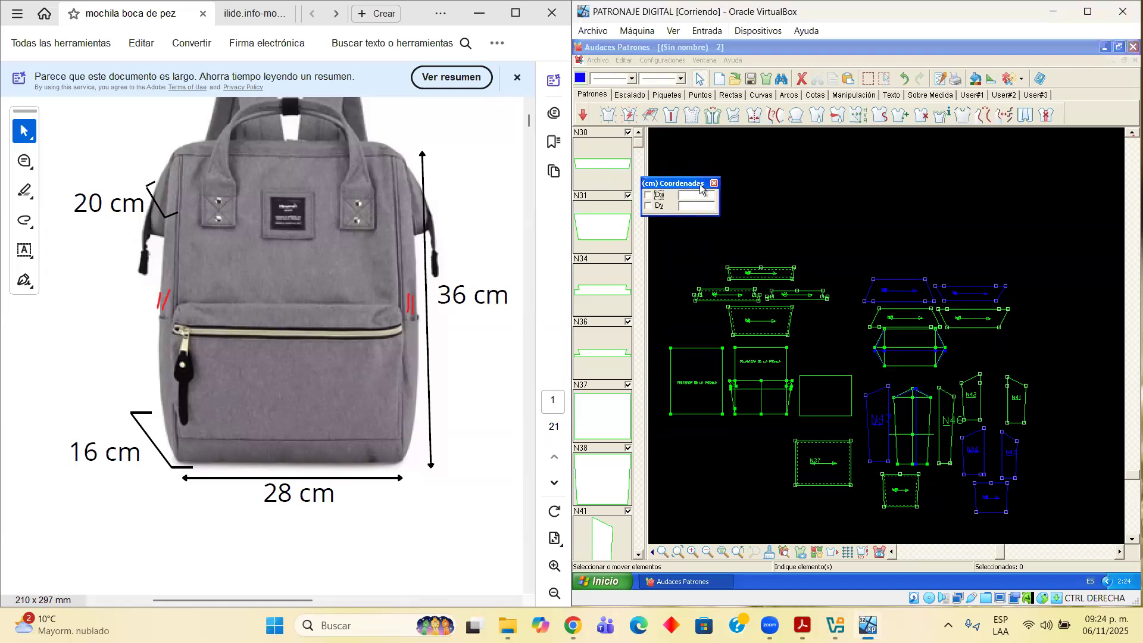
click(730, 95)
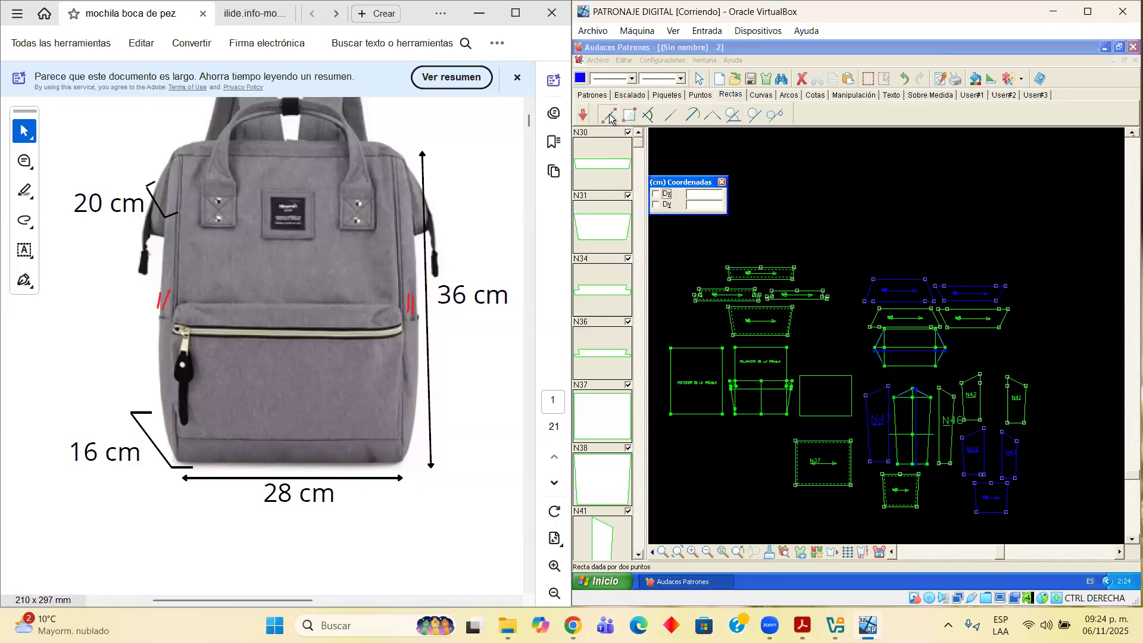
click(693, 97)
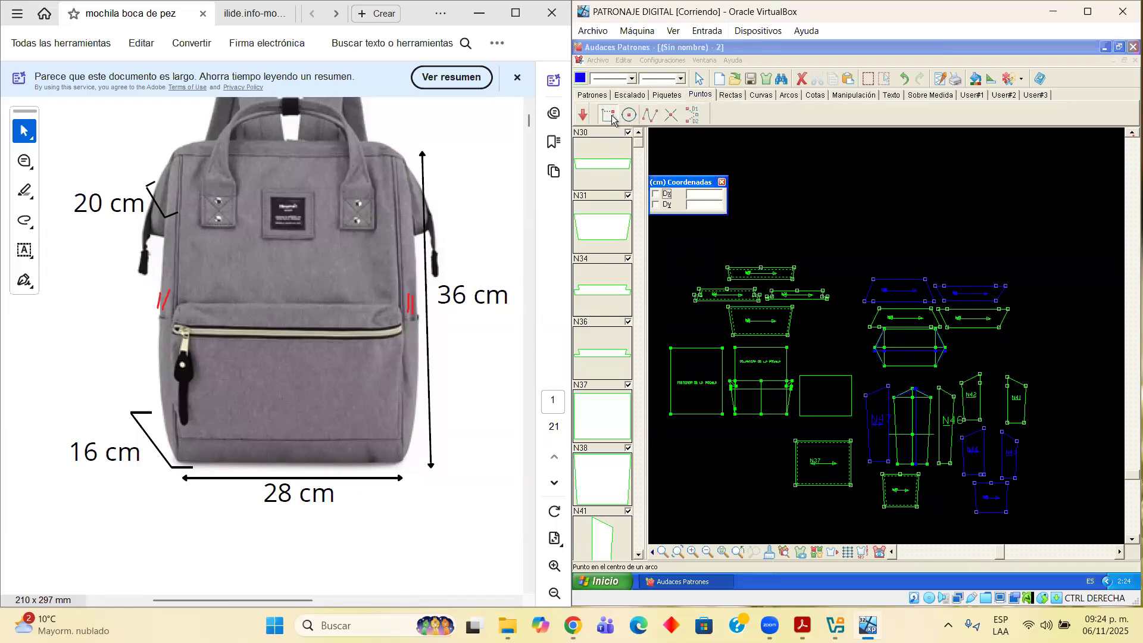
click(731, 96)
click(760, 95)
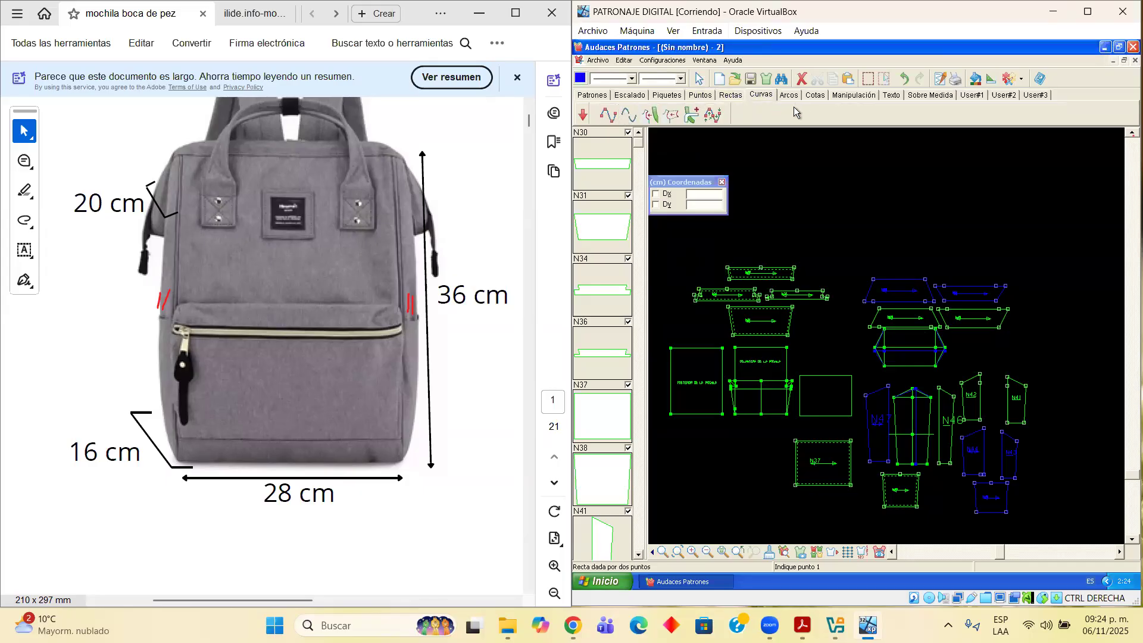
click(852, 95)
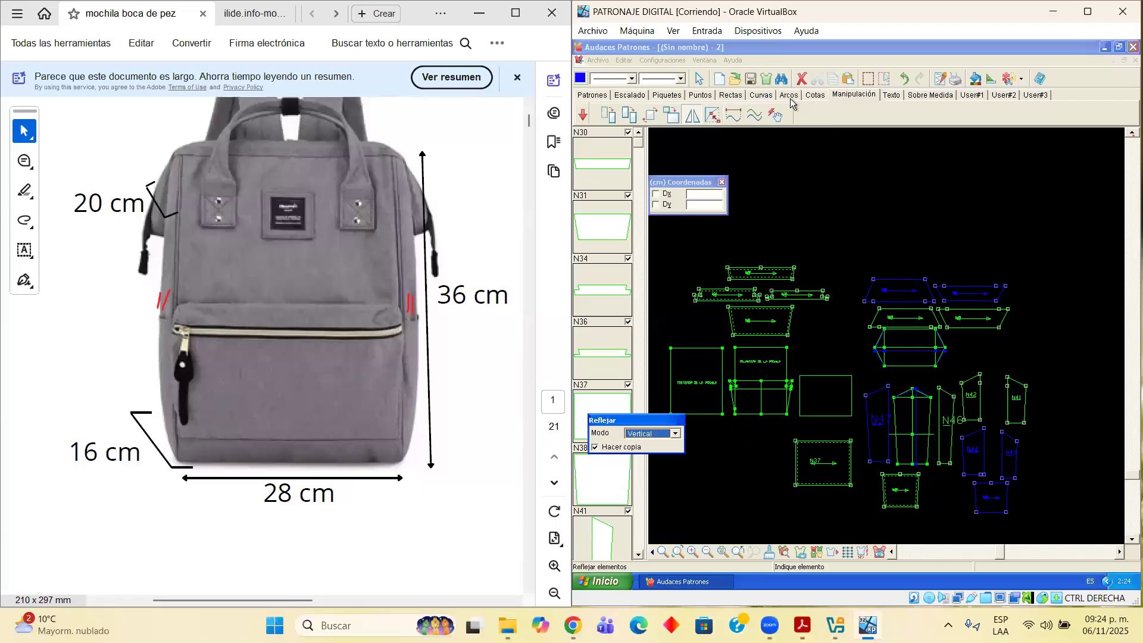
click(812, 95)
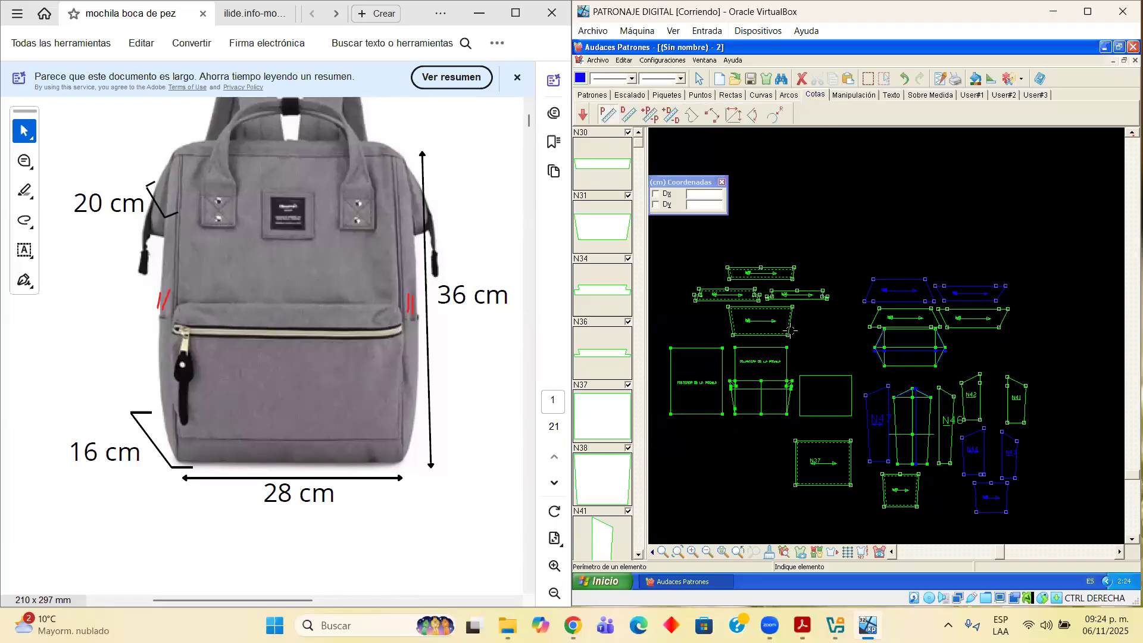
scroll(789, 331, up, 1)
scroll(788, 331, up, 1)
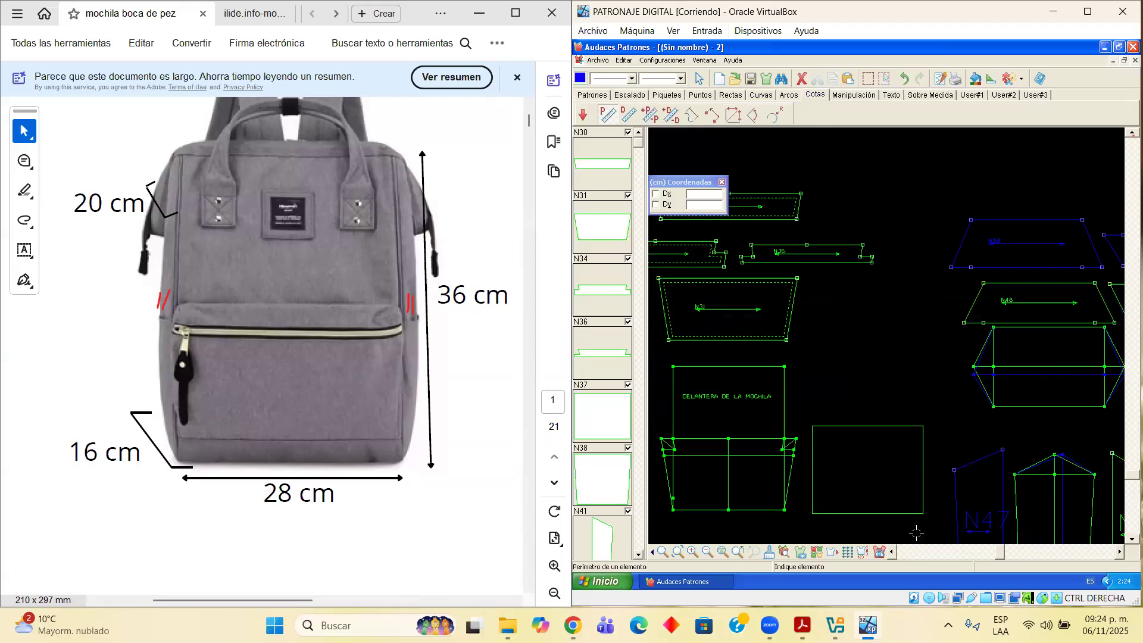
click(892, 552)
click(892, 552)
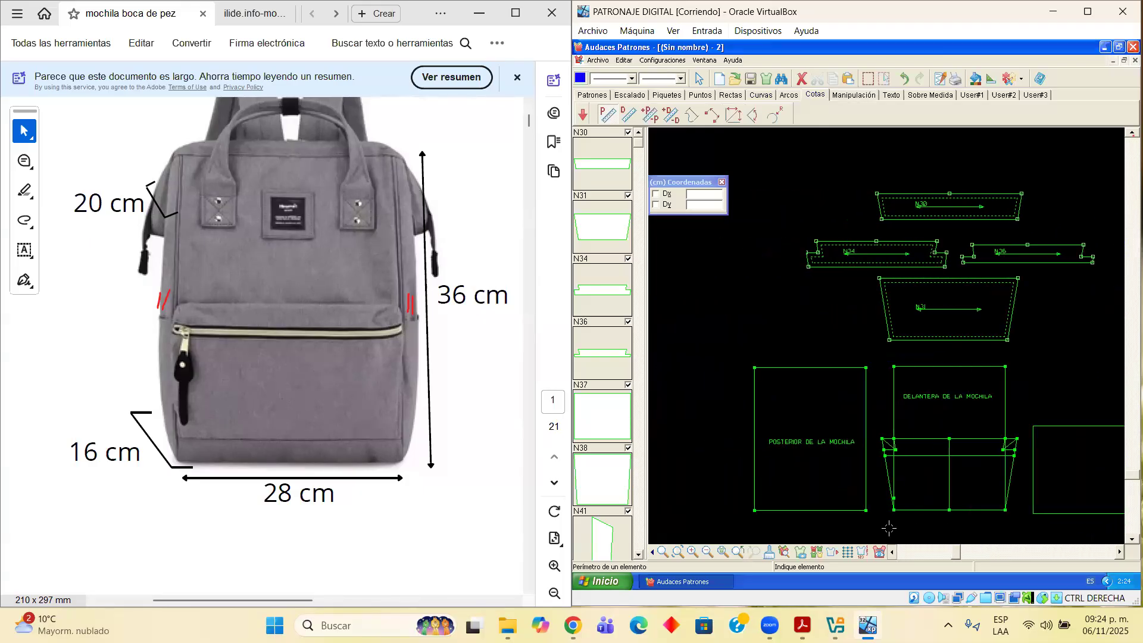
click(692, 116)
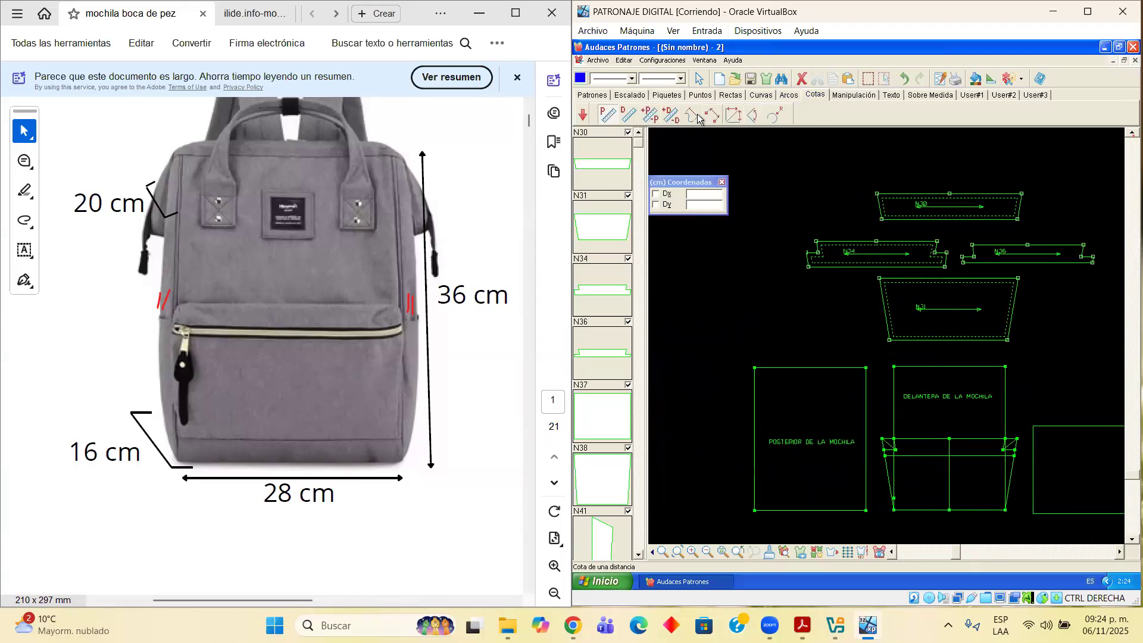
click(754, 384)
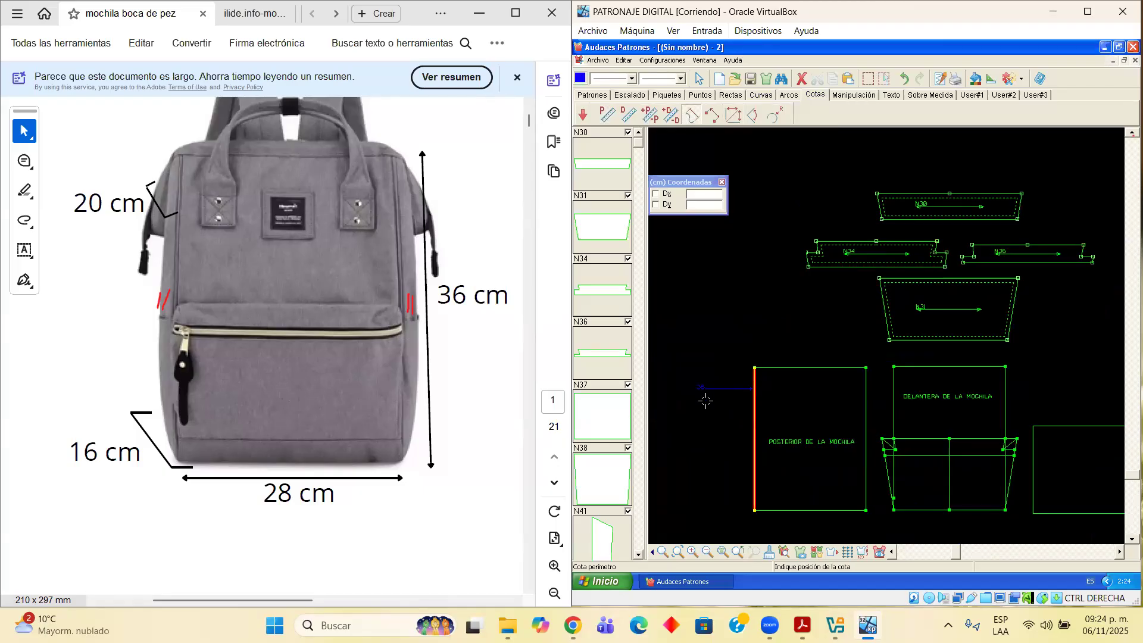
key(Escape)
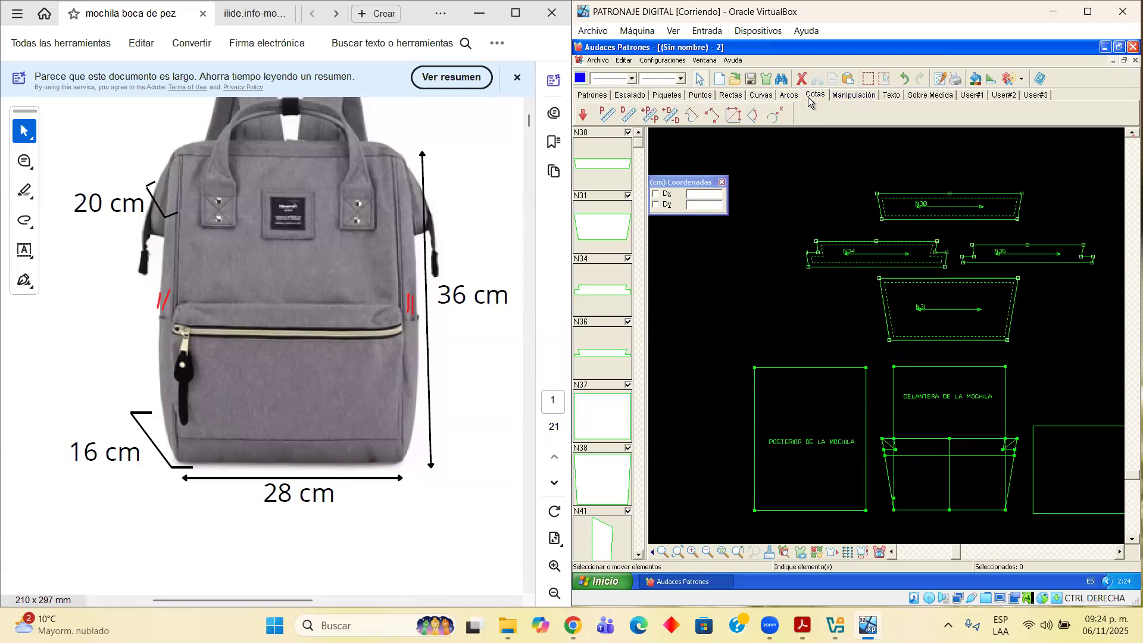
Set the drawing colour to green
click(581, 78)
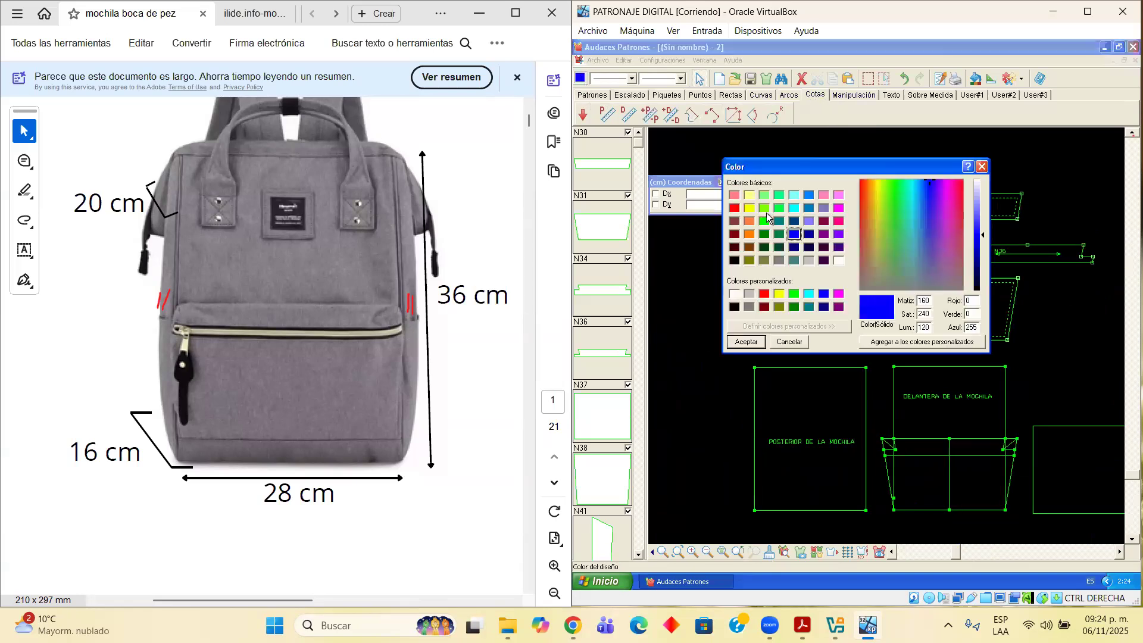
click(766, 219)
click(746, 341)
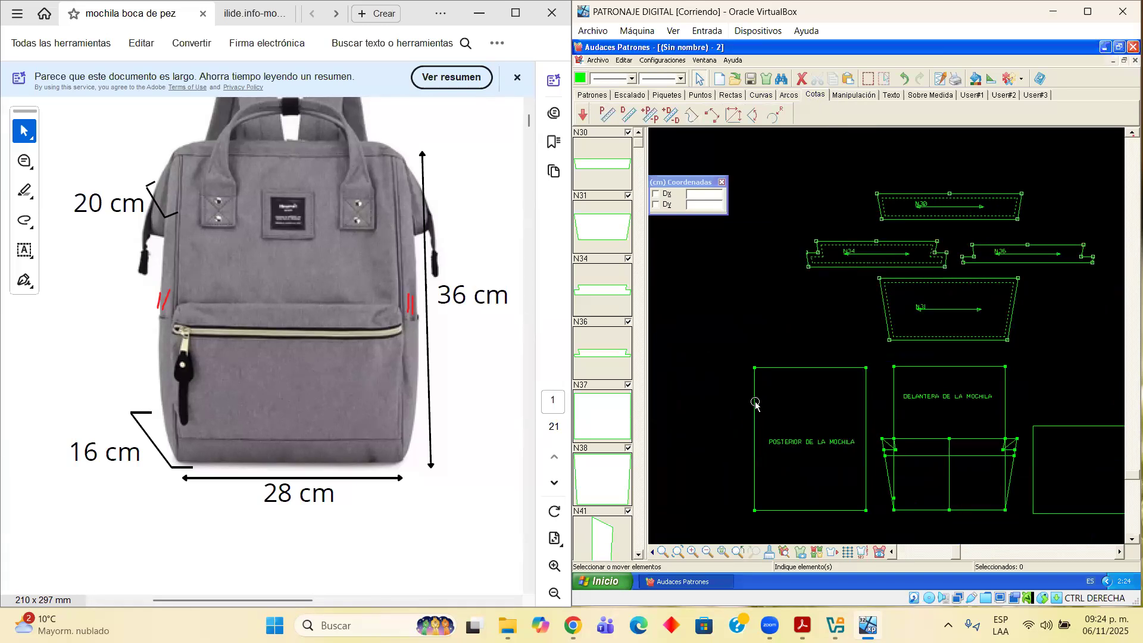
Set the text height to 2 cm and maximize the virtual machine window
click(891, 95)
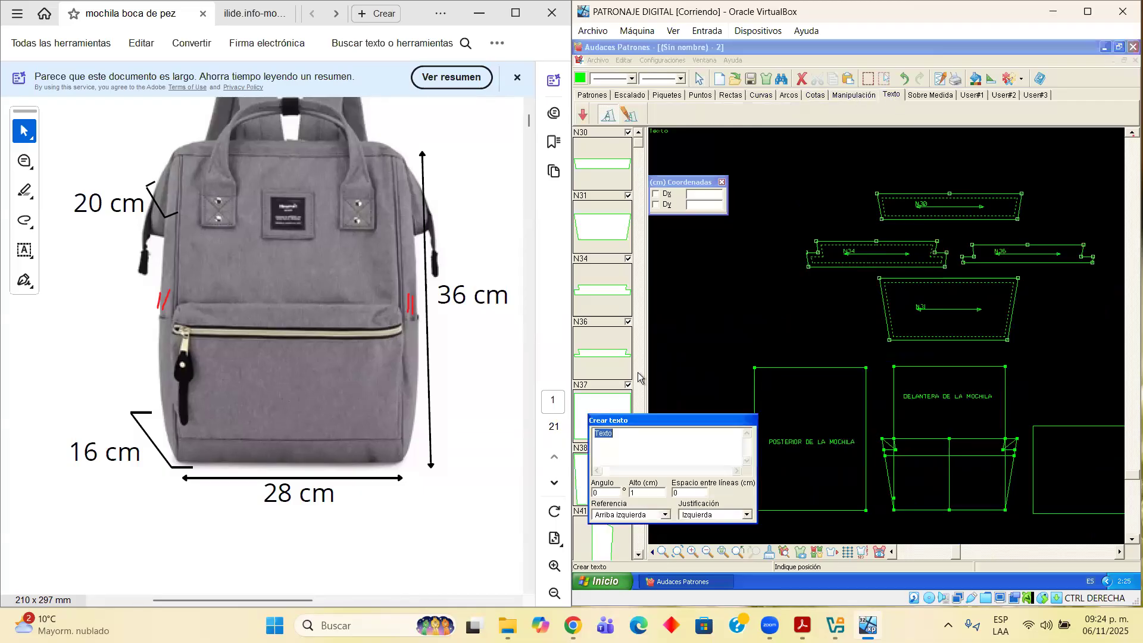
drag(643, 492, 601, 491)
text(2)
drag(716, 422, 708, 379)
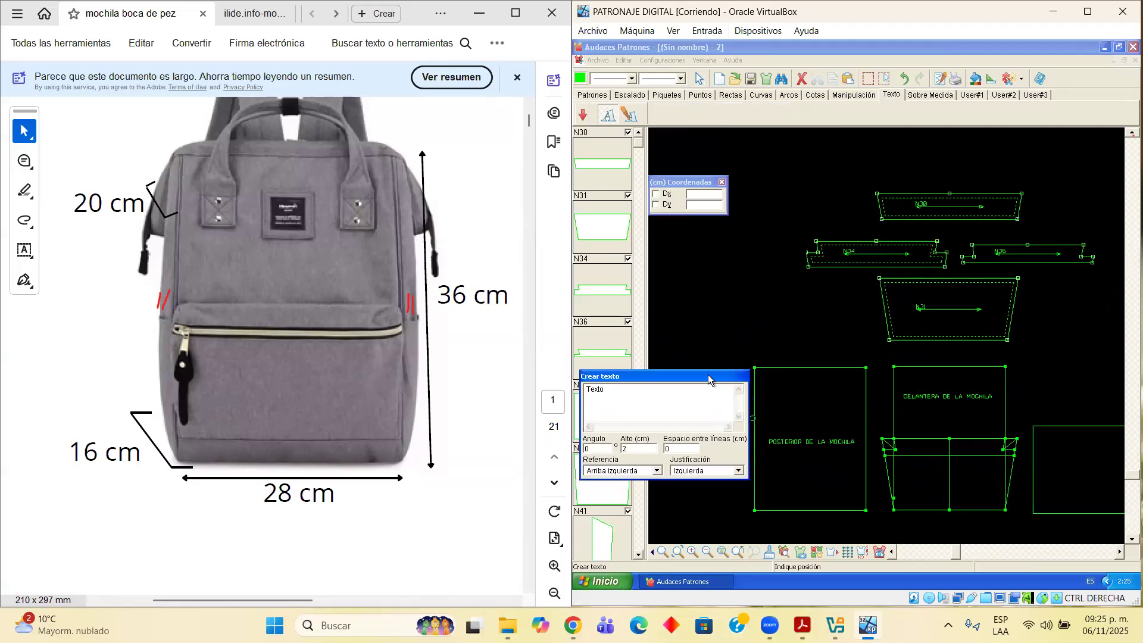
click(1084, 11)
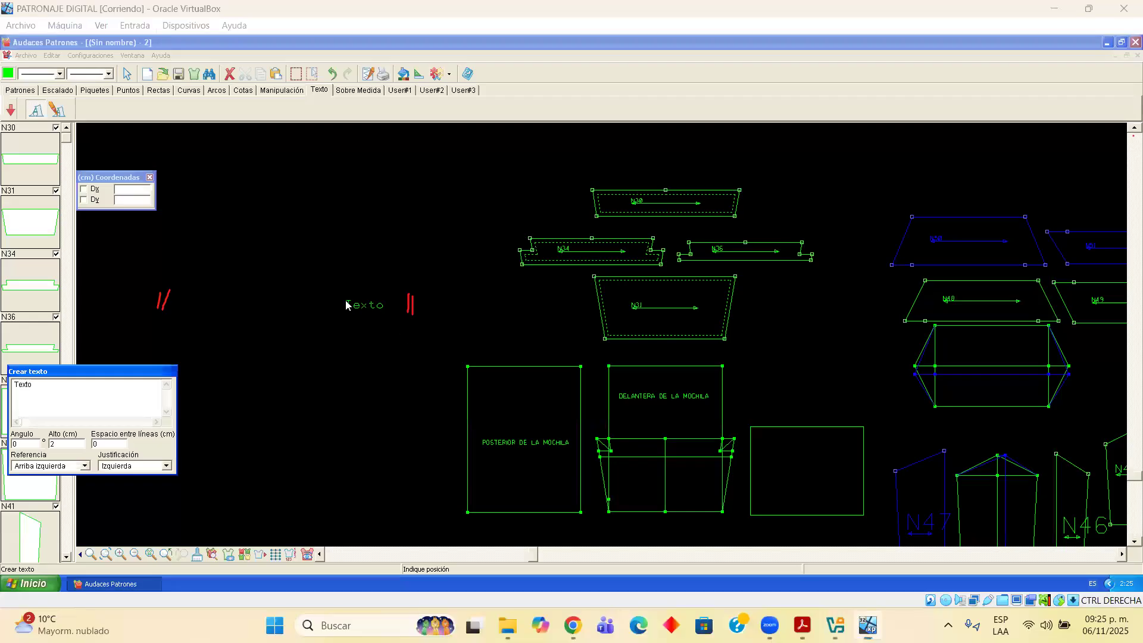
Add perimeter dimensions to the left and top edges of the POSTERIOR DE LA MOCHILA panel, placed outside it
click(243, 90)
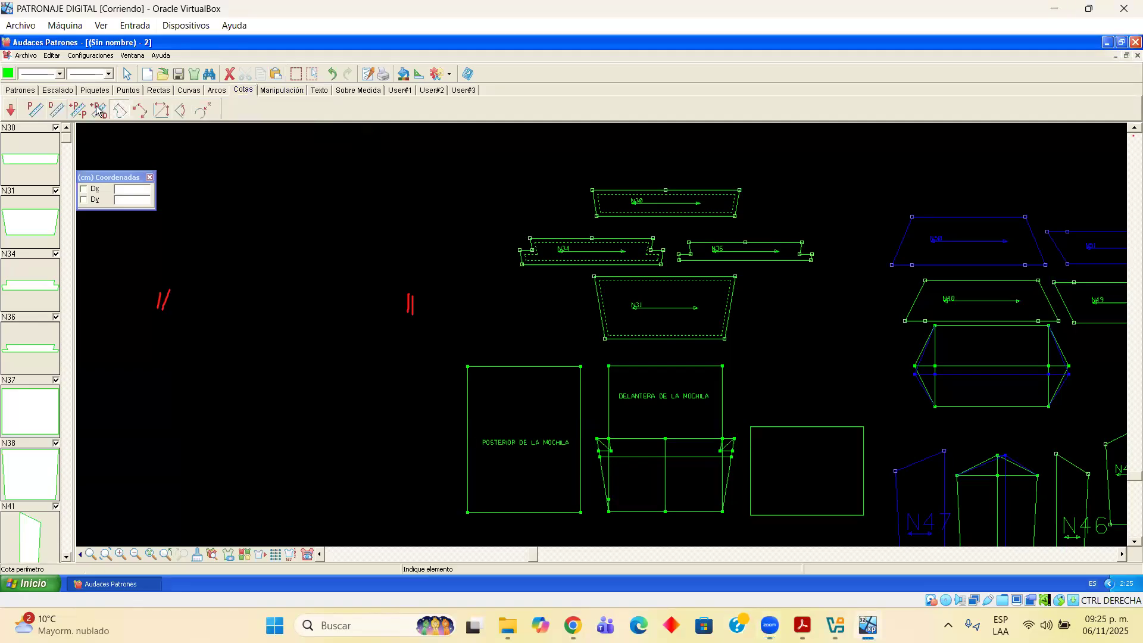
click(467, 412)
click(423, 416)
click(506, 366)
click(510, 332)
Add the text label BASE MOCHILA inside the plain rectangle beside the front panel
scroll(1116, 544, down, 5)
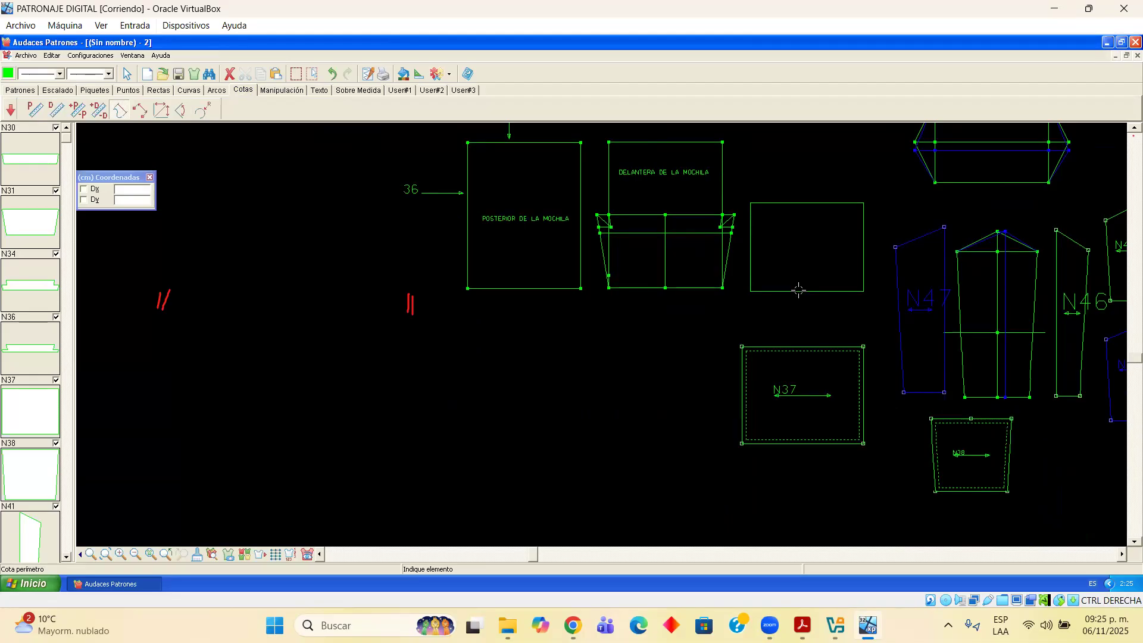
click(319, 90)
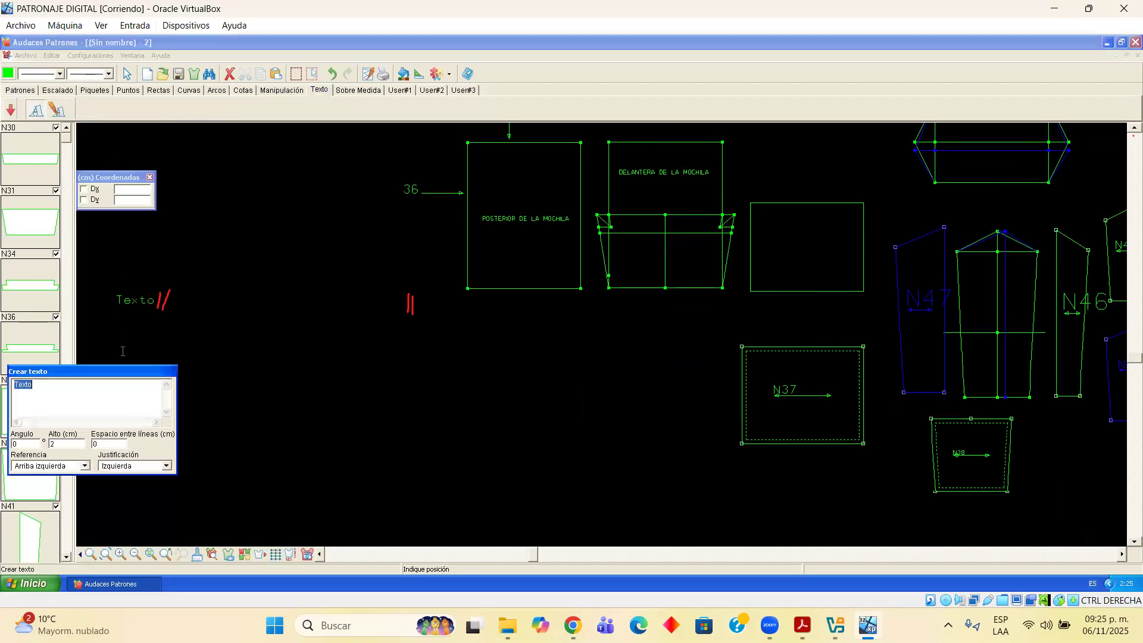
drag(139, 371, 451, 380)
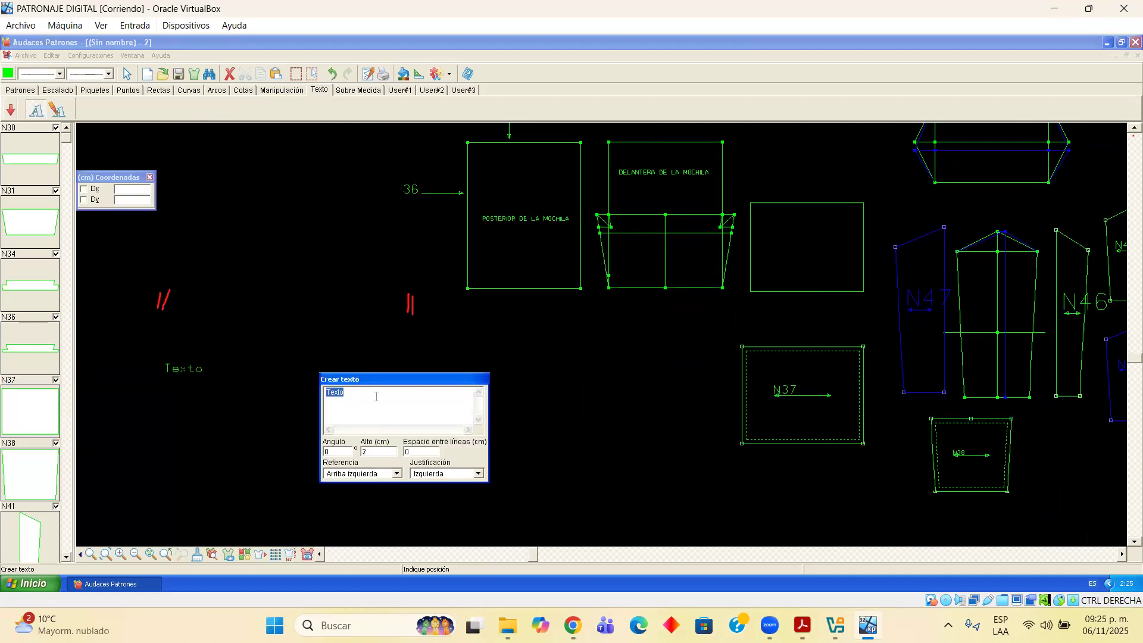
text(BASE MOCHILA)
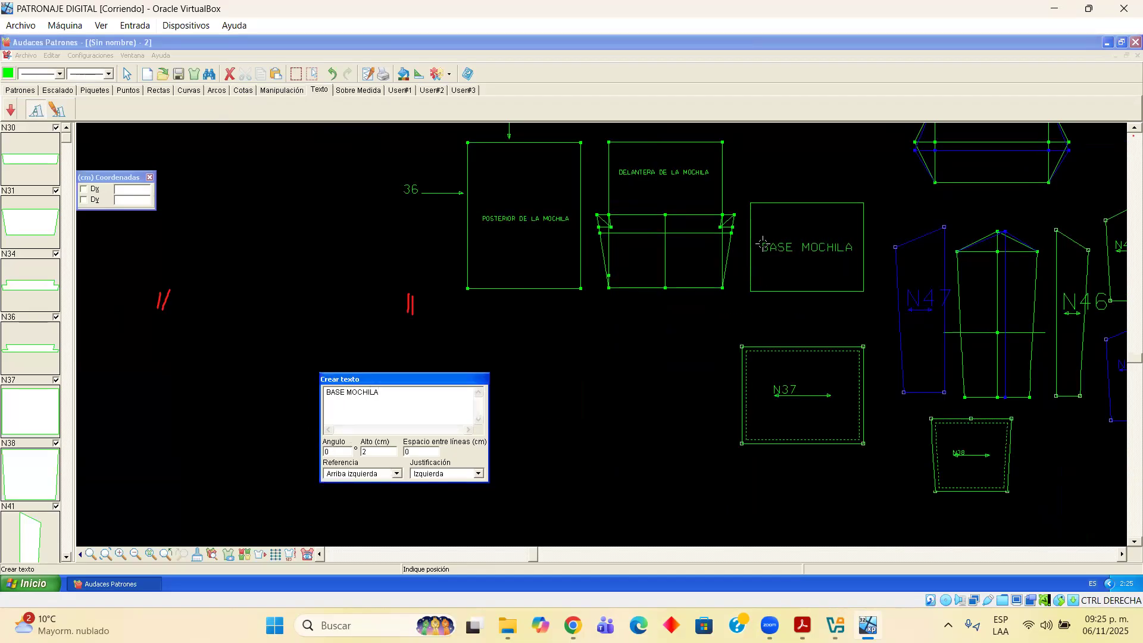
click(763, 239)
drag(404, 378, 295, 362)
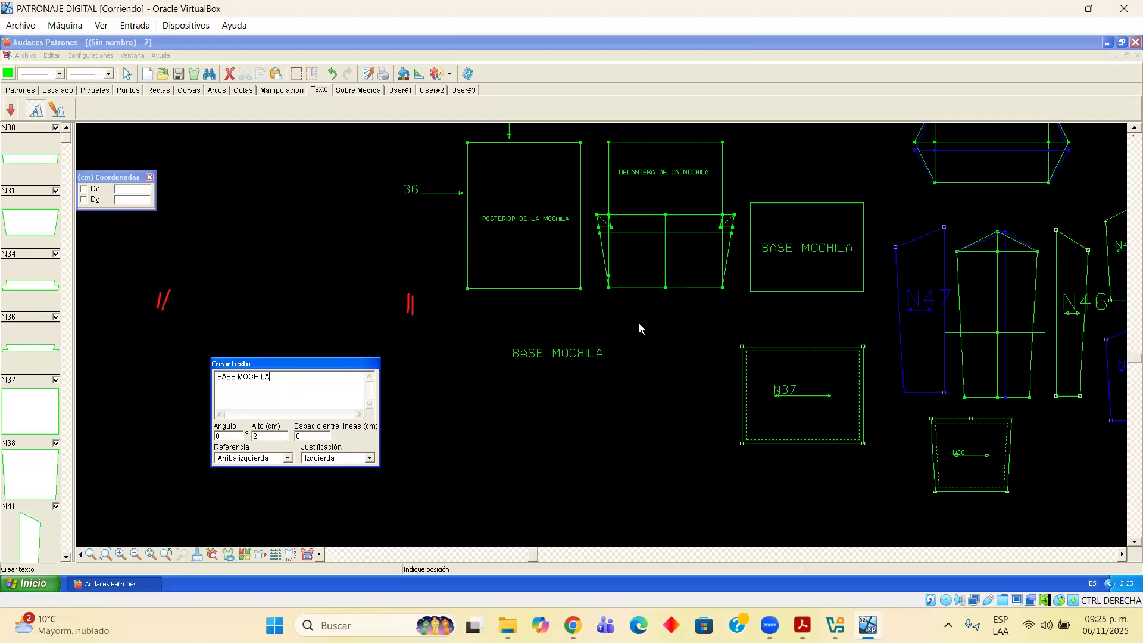
Add perimeter dimensions to the bottom and right edges of the BASE MOCHILA rectangle, placed outside it
click(243, 90)
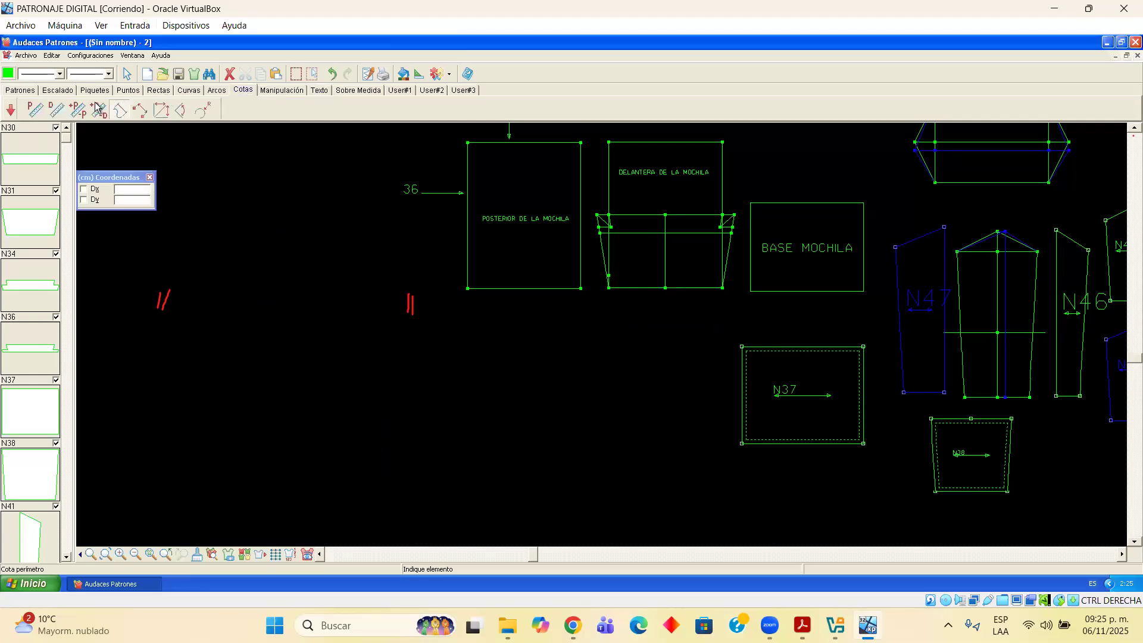
click(797, 304)
click(799, 318)
click(864, 236)
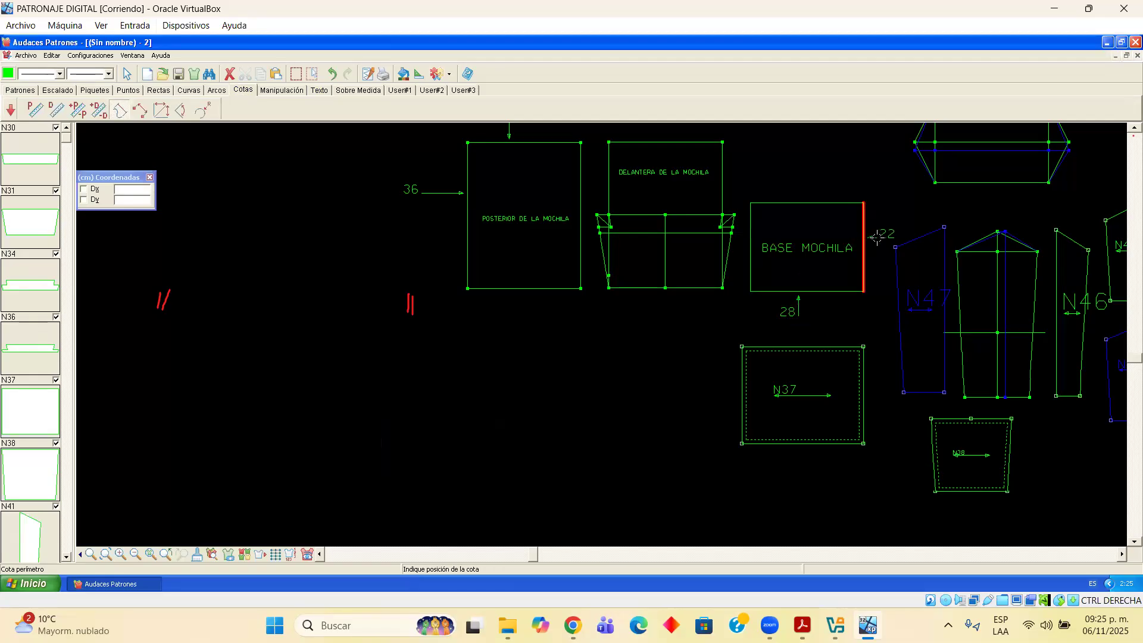
click(883, 237)
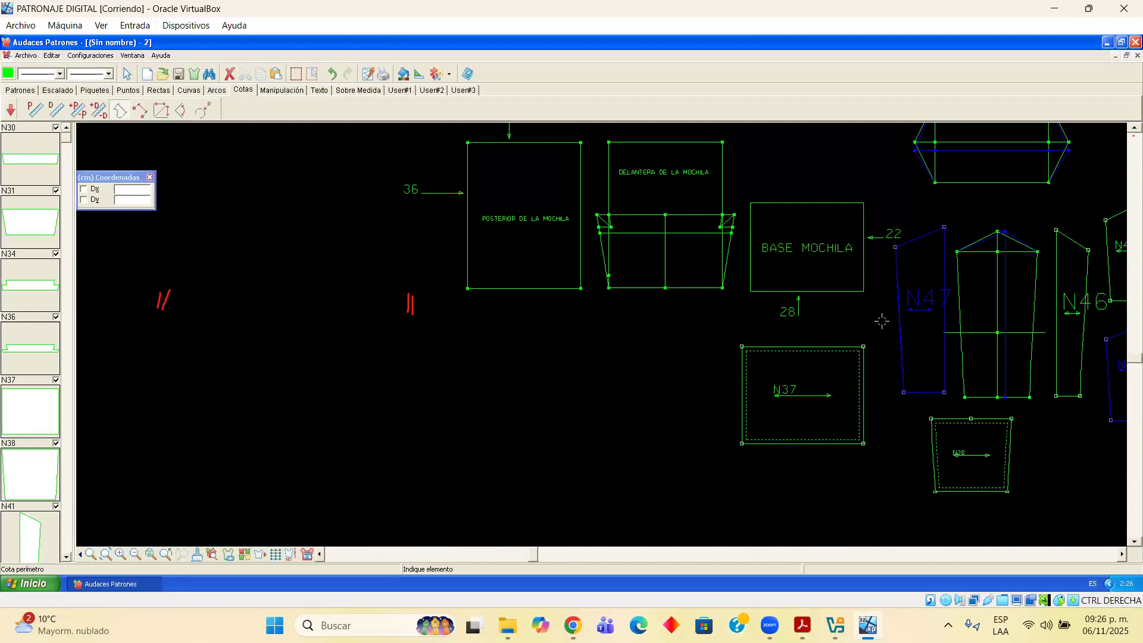
Add a perimeter dimension just below the bottom edge of the tall side panel drawing
click(1116, 556)
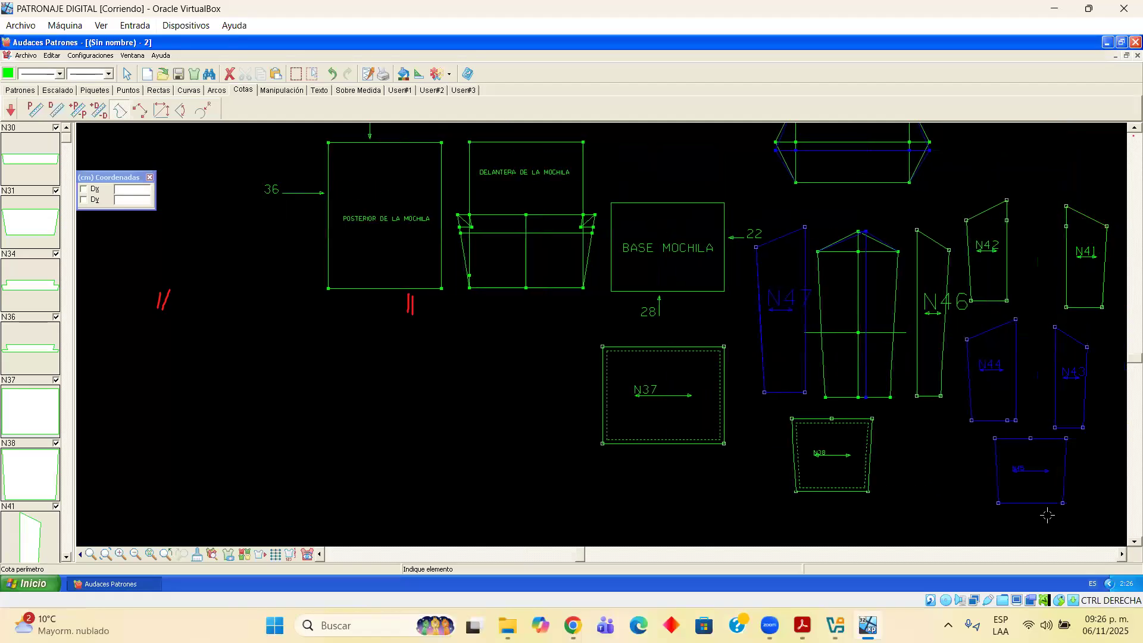
scroll(1046, 515, down, 1)
scroll(865, 434, up, 2)
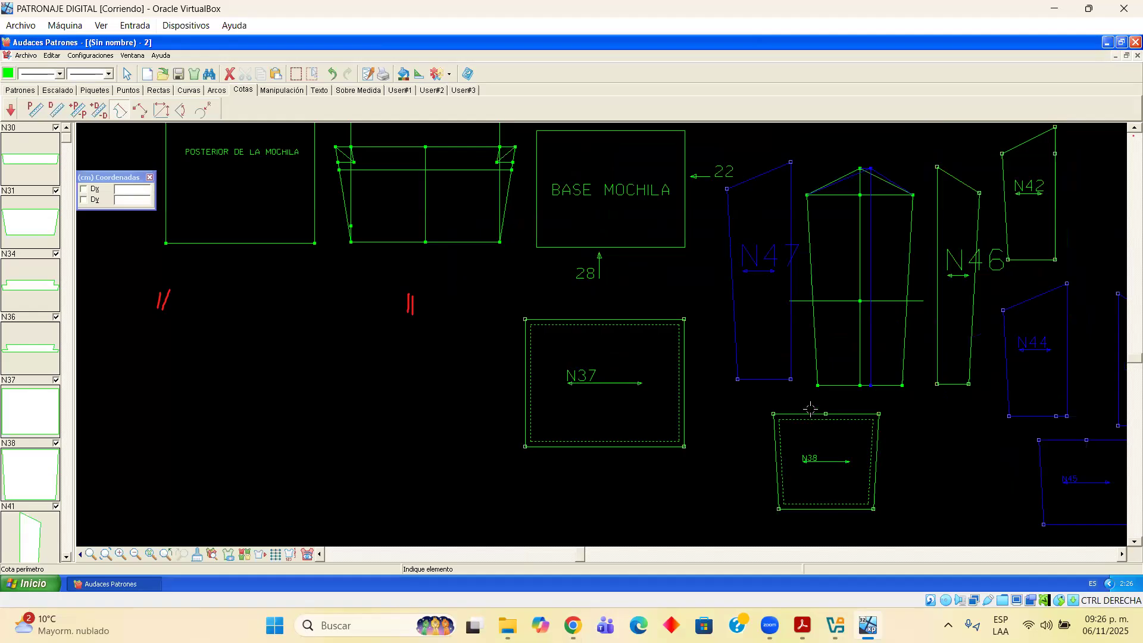
click(236, 91)
click(122, 109)
click(846, 385)
click(863, 407)
Move piece N38 further below the side panel drawing and shift piece N47 slightly to the right
click(126, 74)
drag(809, 428, 832, 497)
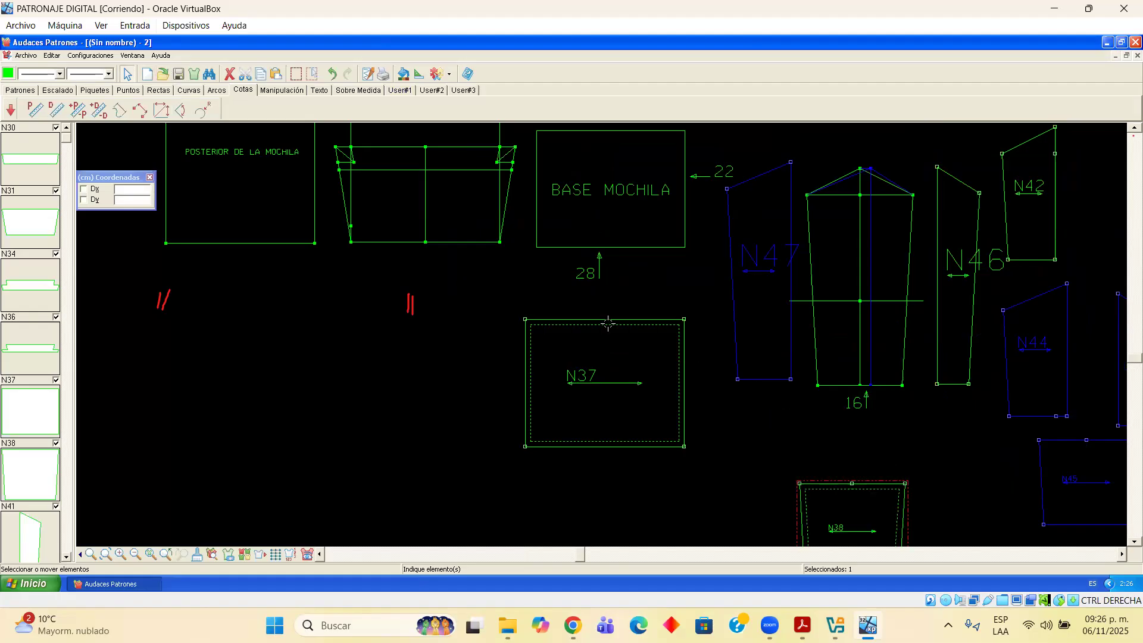
drag(745, 191, 794, 184)
scroll(795, 183, down, 2)
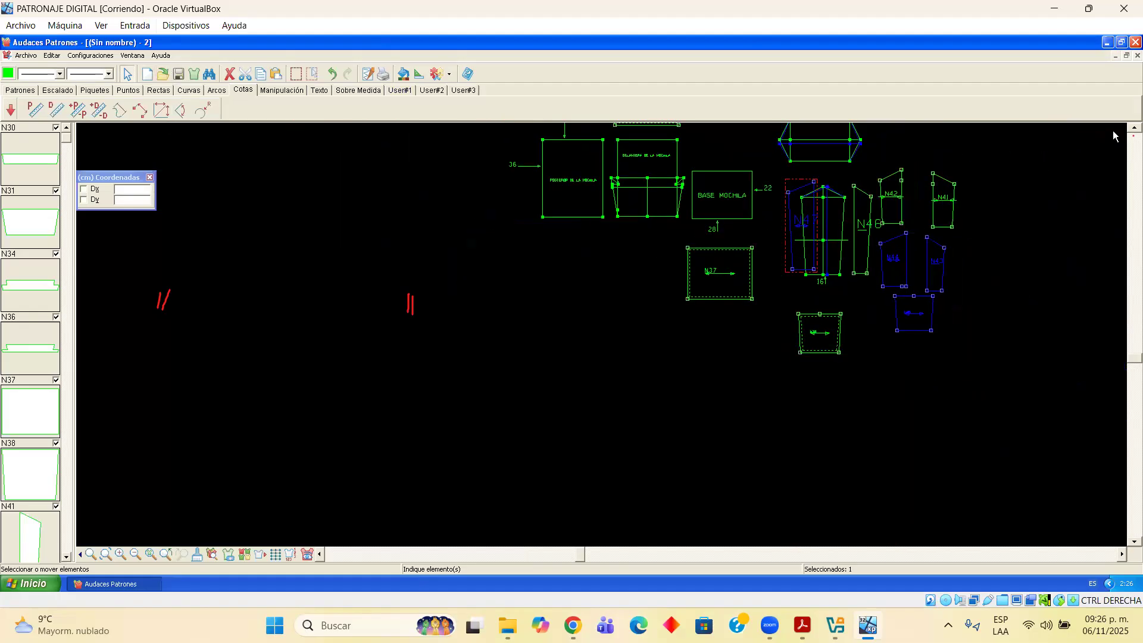
Move pieces N42 and N41 up and to the right, side by side in the empty area
click(1134, 128)
click(1134, 128)
drag(887, 260, 987, 155)
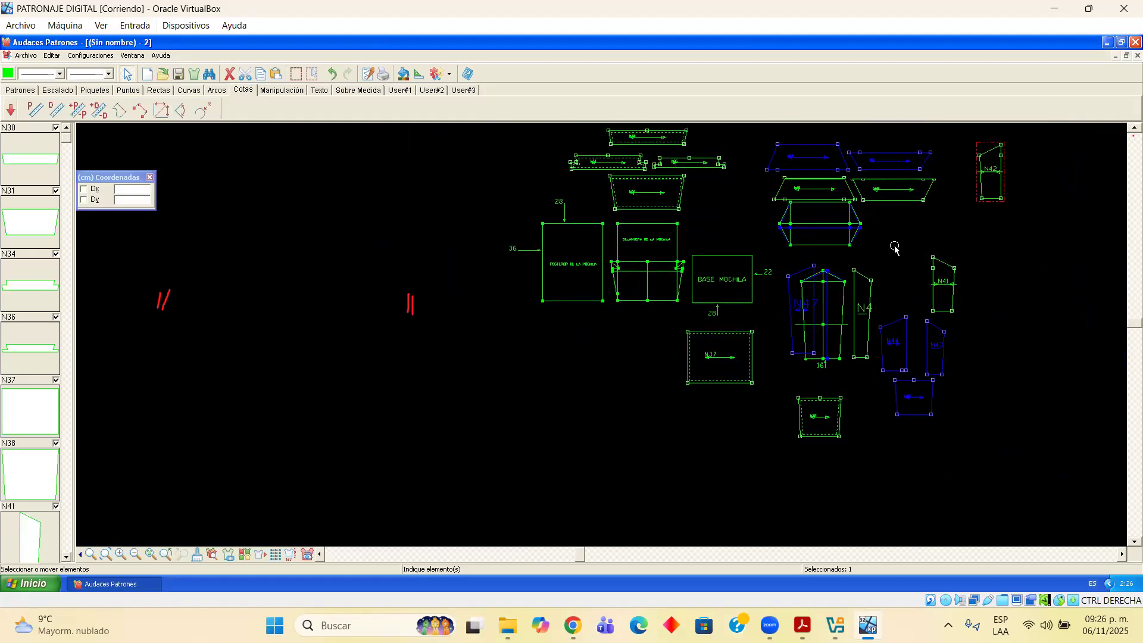
drag(943, 267, 1036, 154)
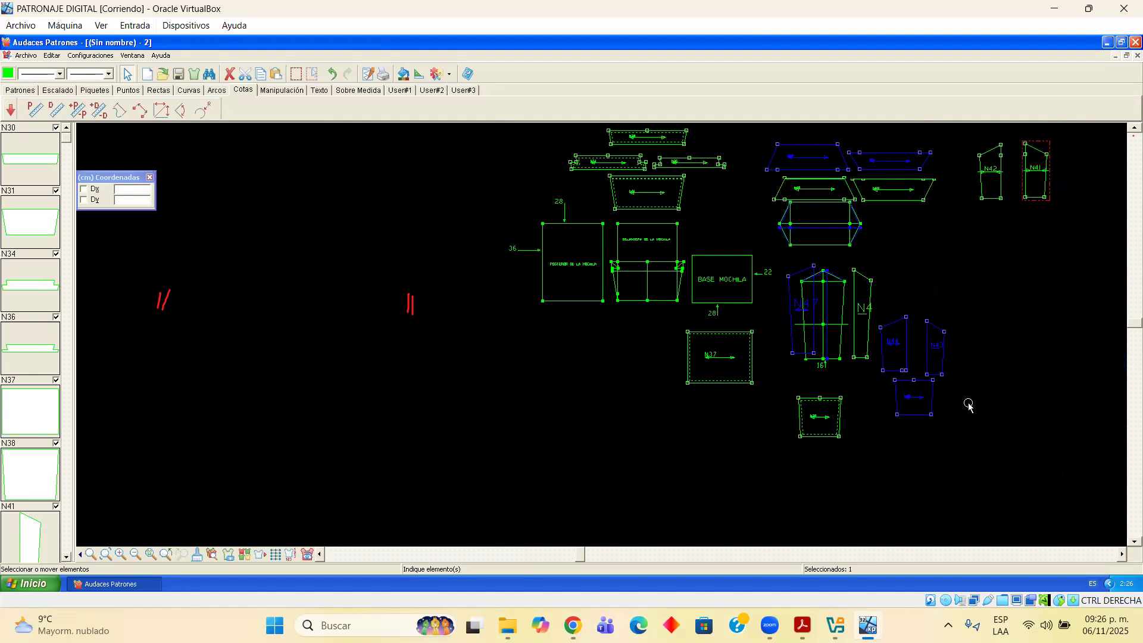
Move the blue pieces N43, N44, N45 and N47 and the green N46 below N41 and N42, clear of the side panel drawing
drag(963, 411, 1005, 217)
drag(867, 306, 1028, 361)
drag(811, 269, 959, 262)
click(884, 306)
Try to move the four trapezoidal pieces above the hexagonal drawing upward as a window-selected group
scroll(897, 296, up, 5)
scroll(895, 282, down, 4)
click(1130, 128)
click(1130, 129)
drag(748, 184, 939, 276)
drag(844, 244, 837, 191)
drag(748, 191, 923, 210)
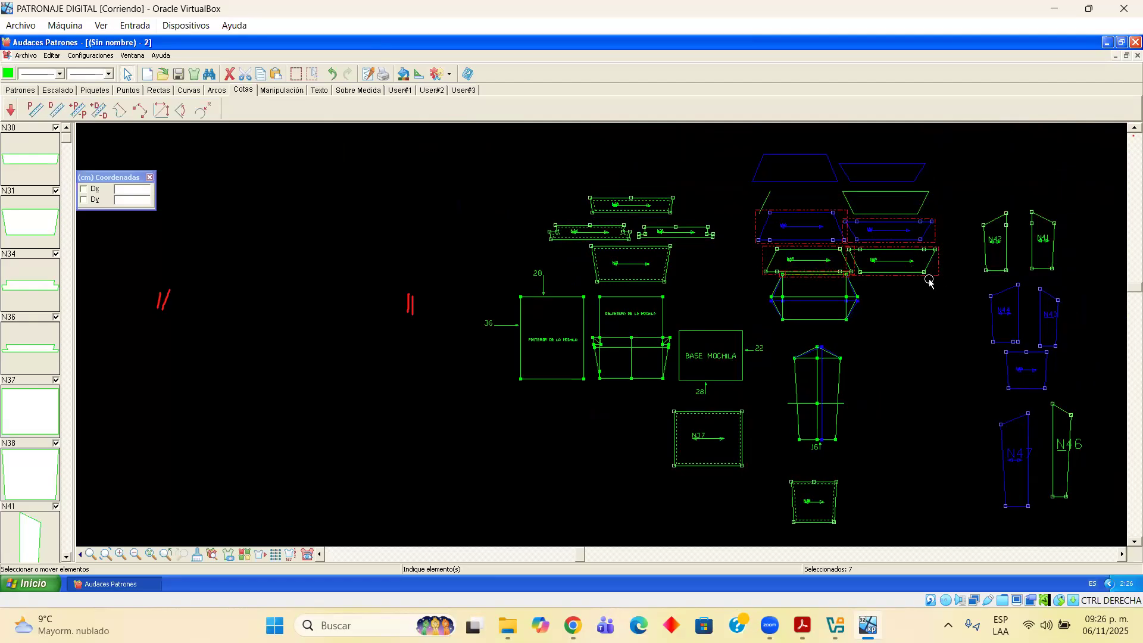
click(920, 317)
key(ctrl+z)
Select the four trapezoidal pieces individually and move them up together, clear of the hexagonal drawing
click(850, 268)
shift+click(885, 257)
shift+click(864, 239)
shift+click(838, 228)
drag(838, 227, 835, 165)
Move the side panel drawing and the hexagonal drawing to the right, away from the BASE MOCHILA rectangle
drag(783, 344, 864, 468)
drag(837, 430, 884, 437)
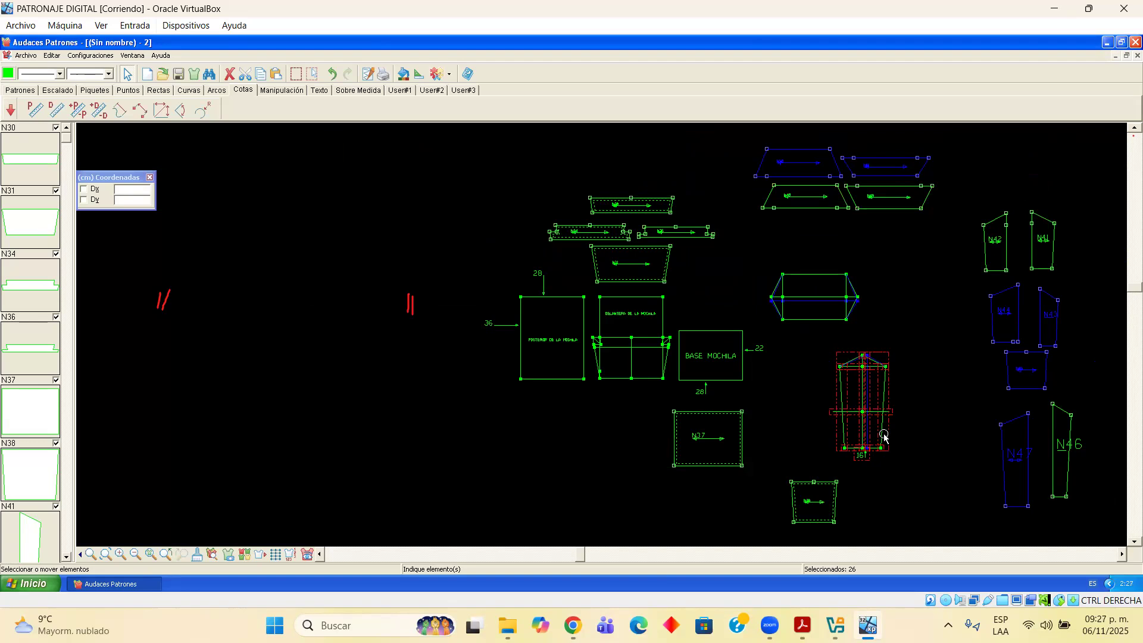
click(852, 312)
drag(851, 312, 891, 311)
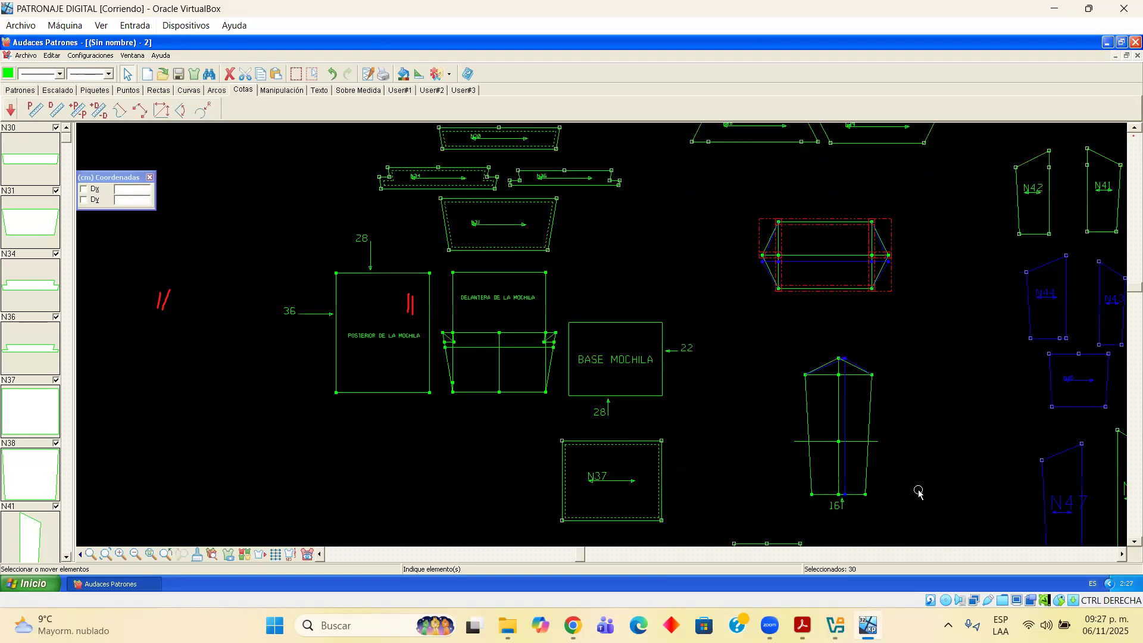
Replace the perimeter dimension on the side panel's bottom edge with one placed farther below it
scroll(1032, 488, up, 2)
scroll(885, 477, up, 2)
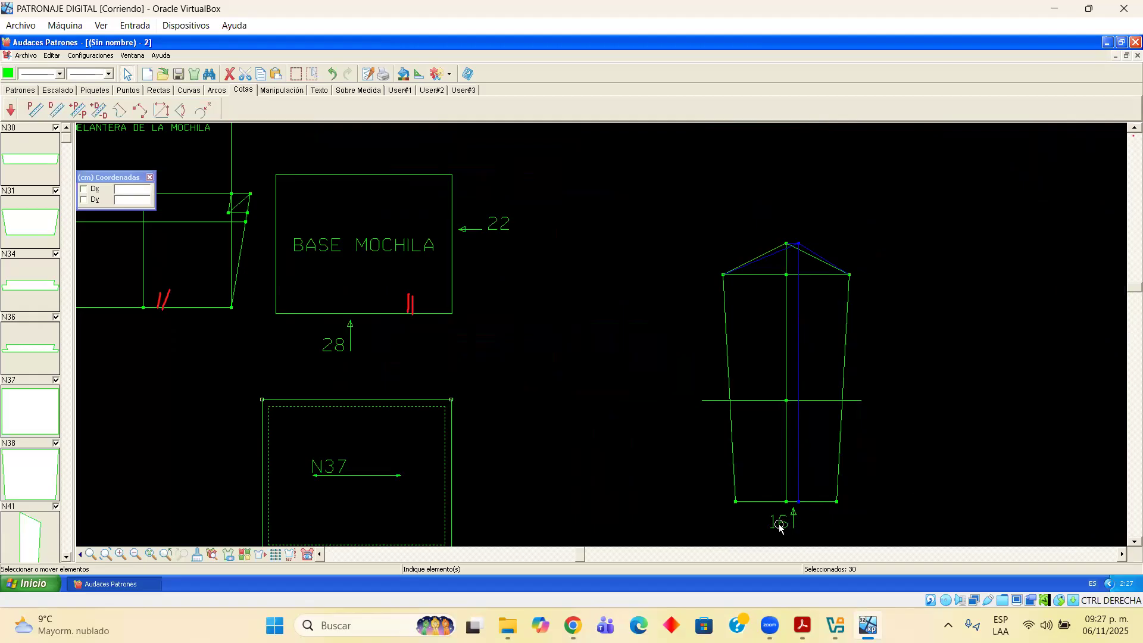
key(Delete)
click(117, 112)
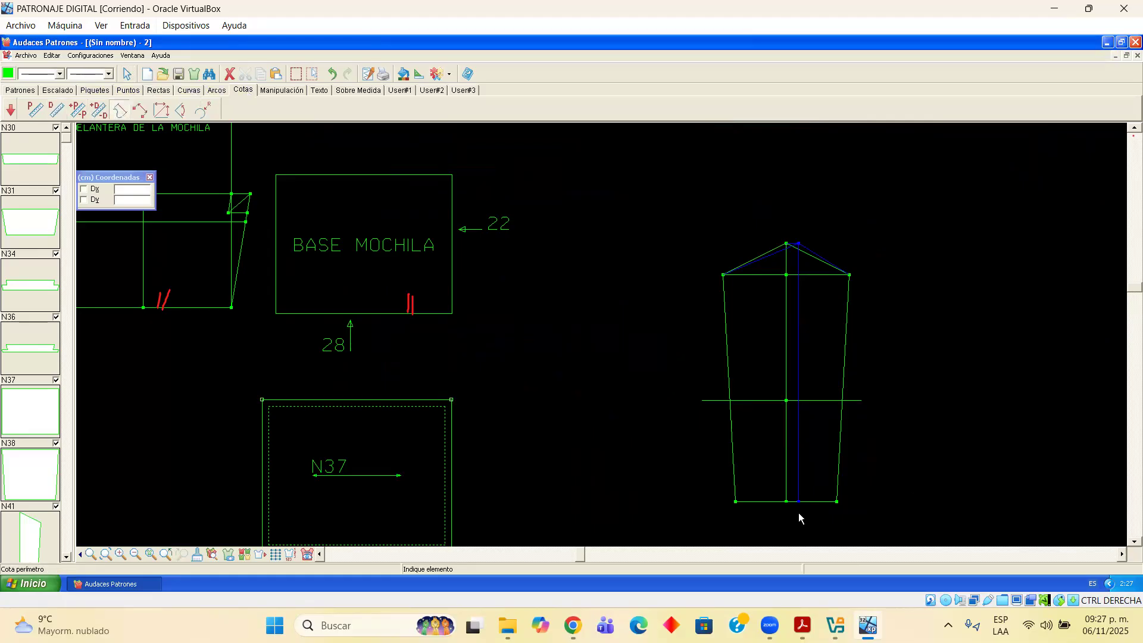
scroll(824, 454, down, 3)
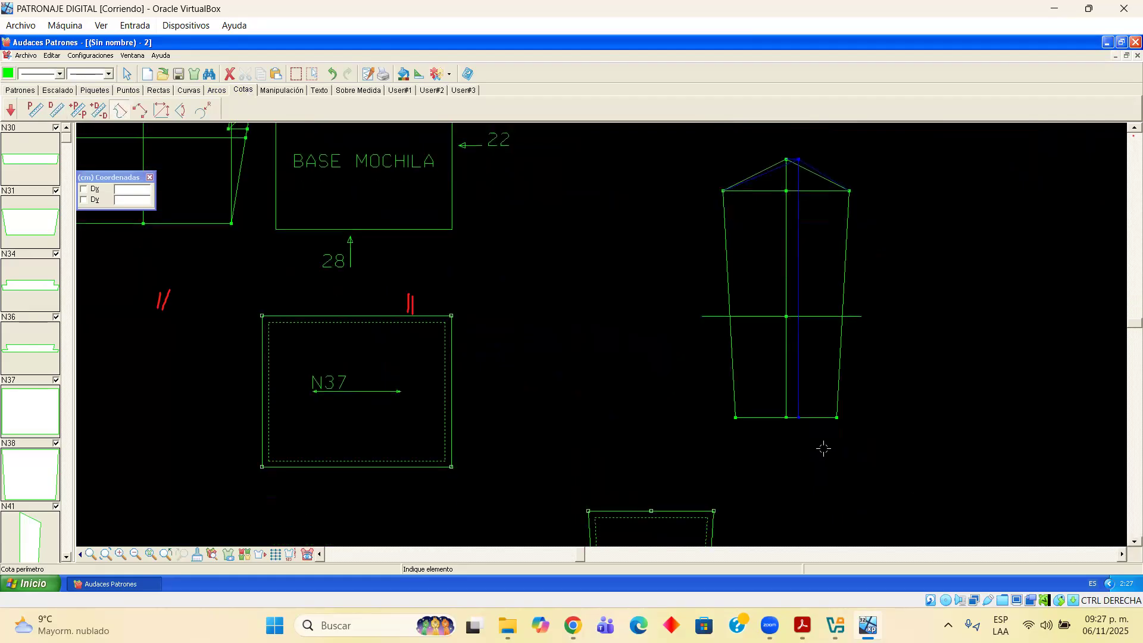
click(815, 417)
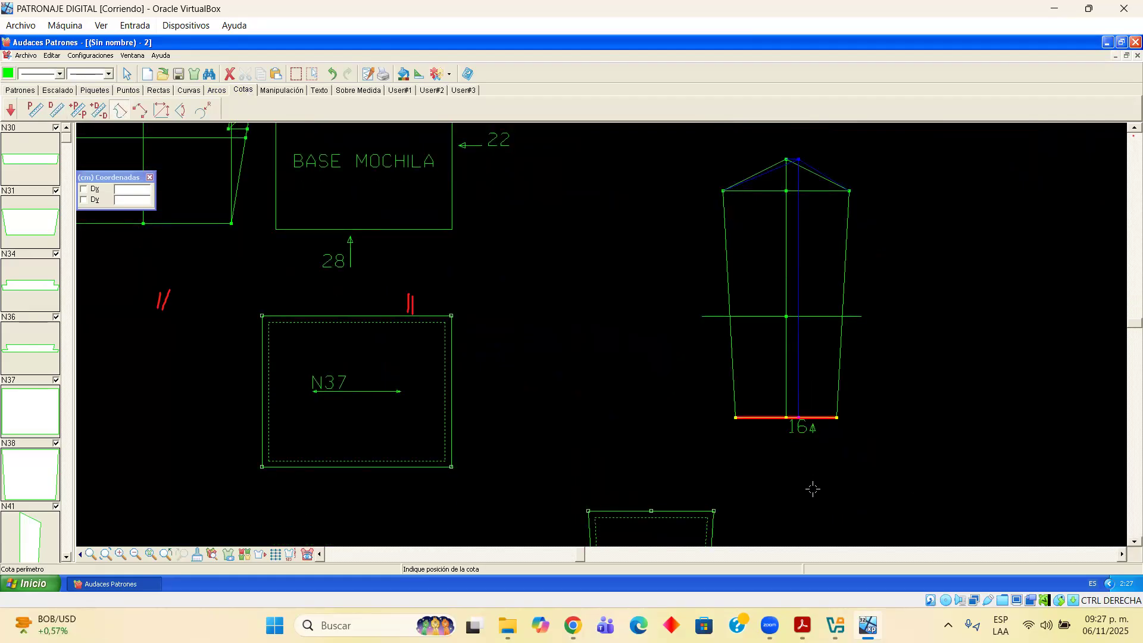
click(787, 513)
click(140, 110)
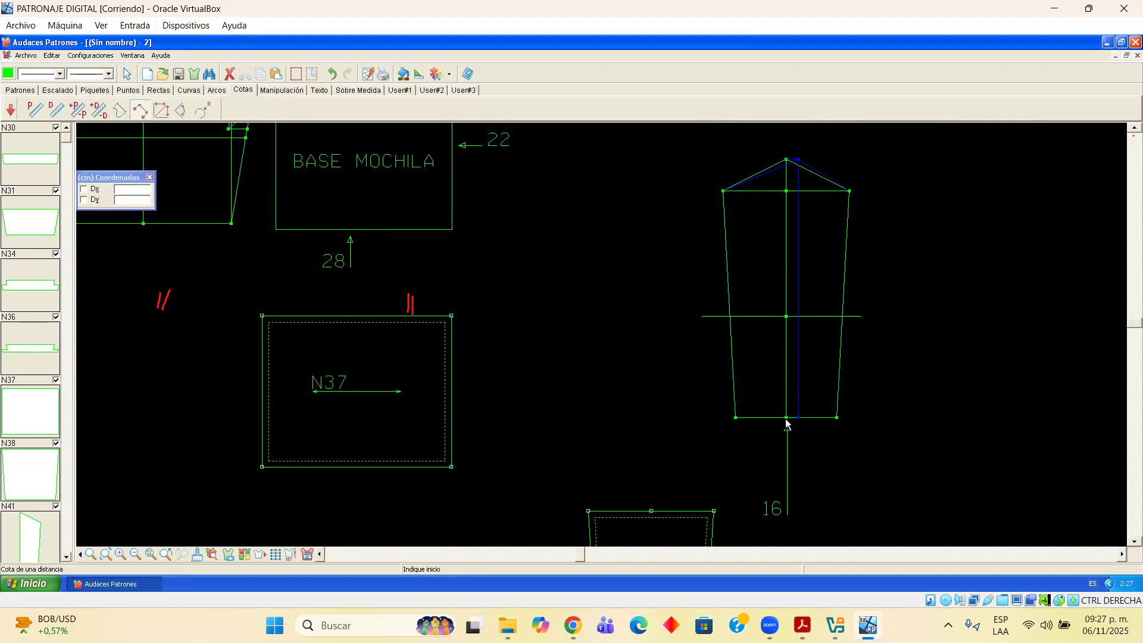
scroll(786, 422, up, 2)
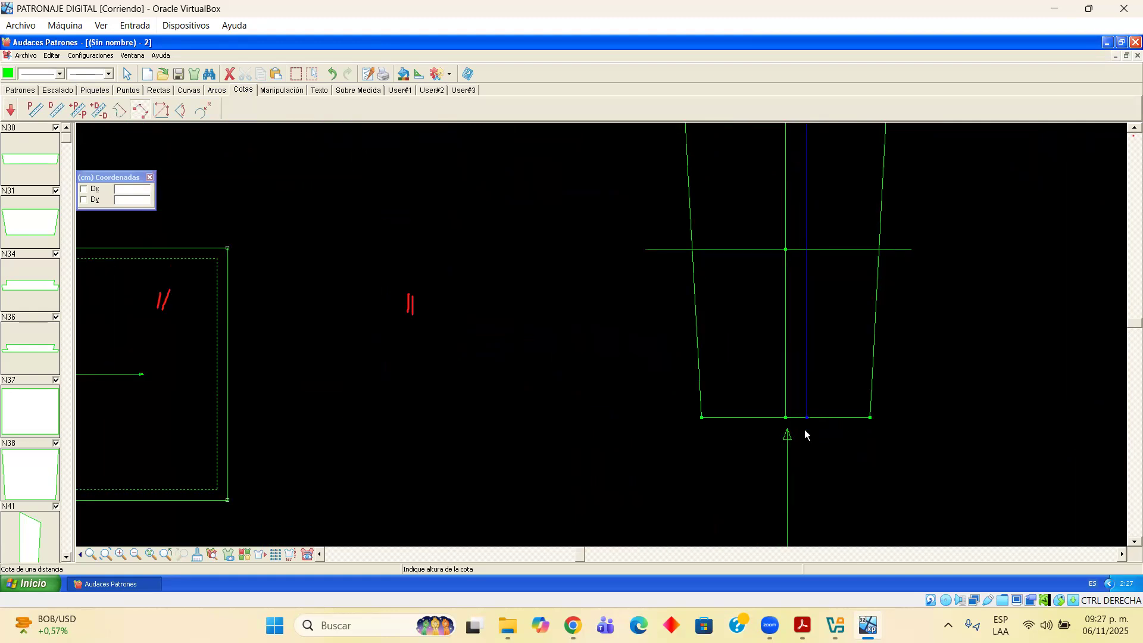
click(827, 424)
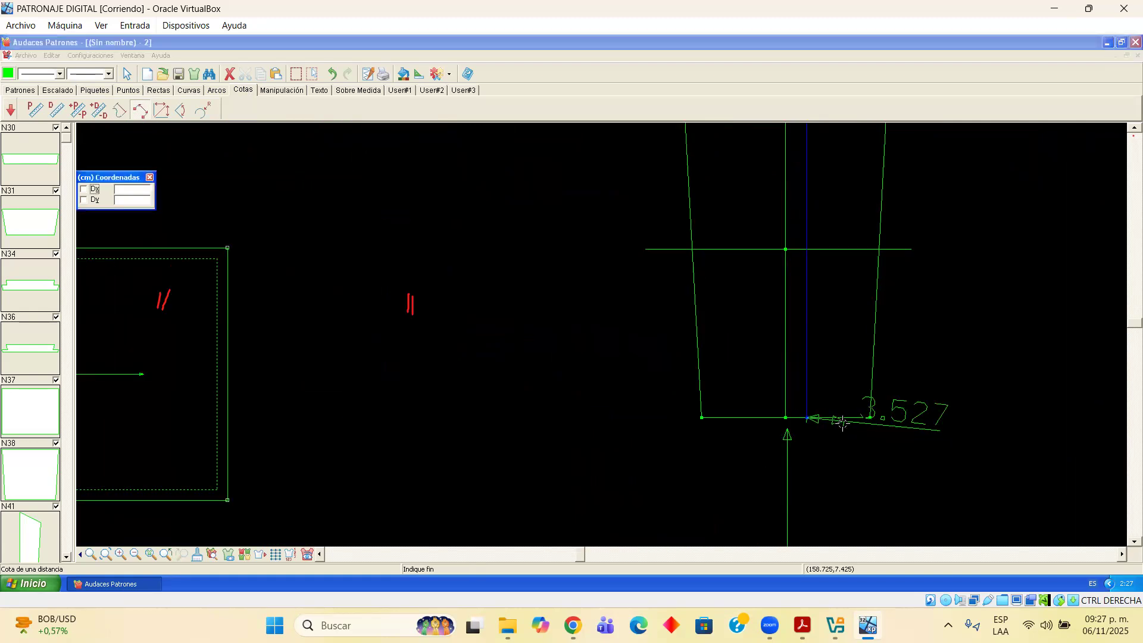
key(Escape)
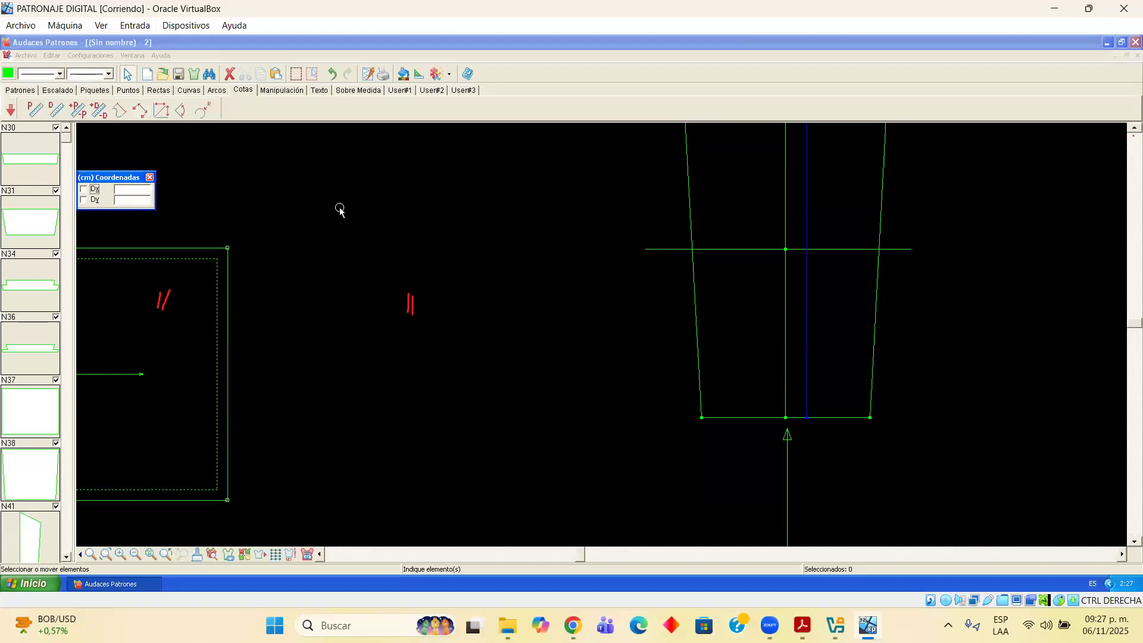
Add a distance dimension from the blue line's lower end to the side panel's bottom-right corner
click(139, 112)
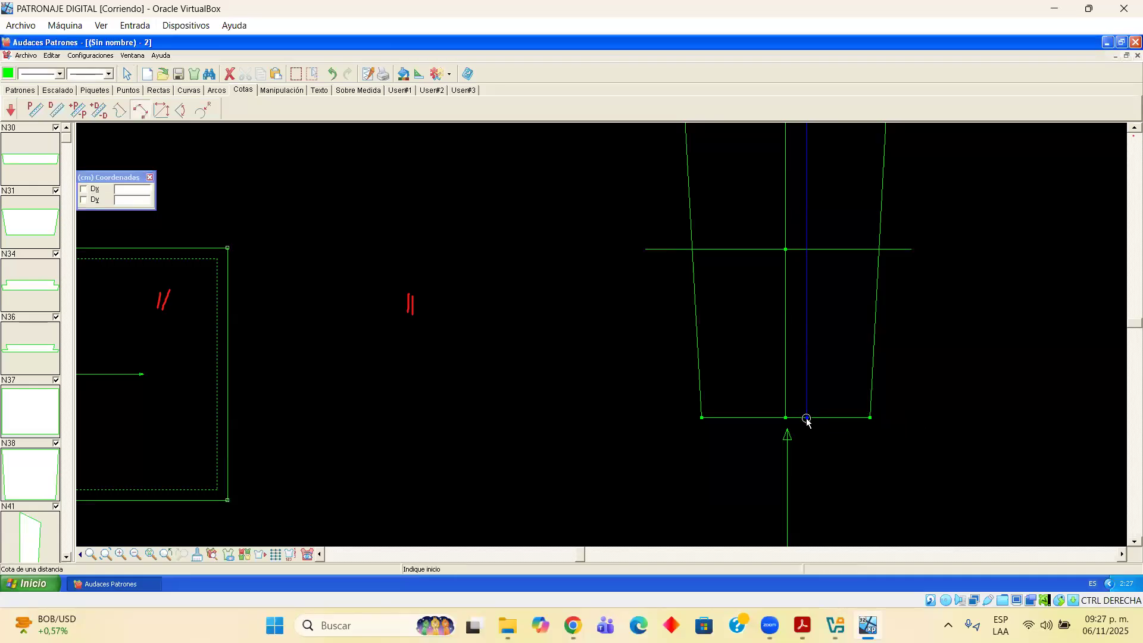
click(806, 417)
click(870, 417)
click(870, 418)
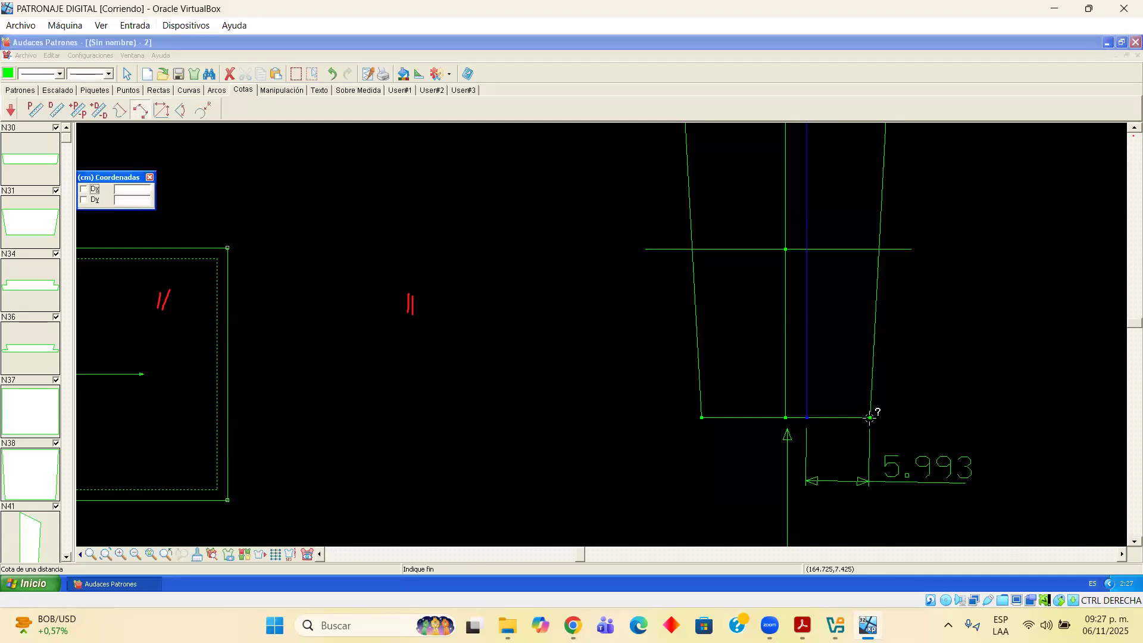
click(869, 418)
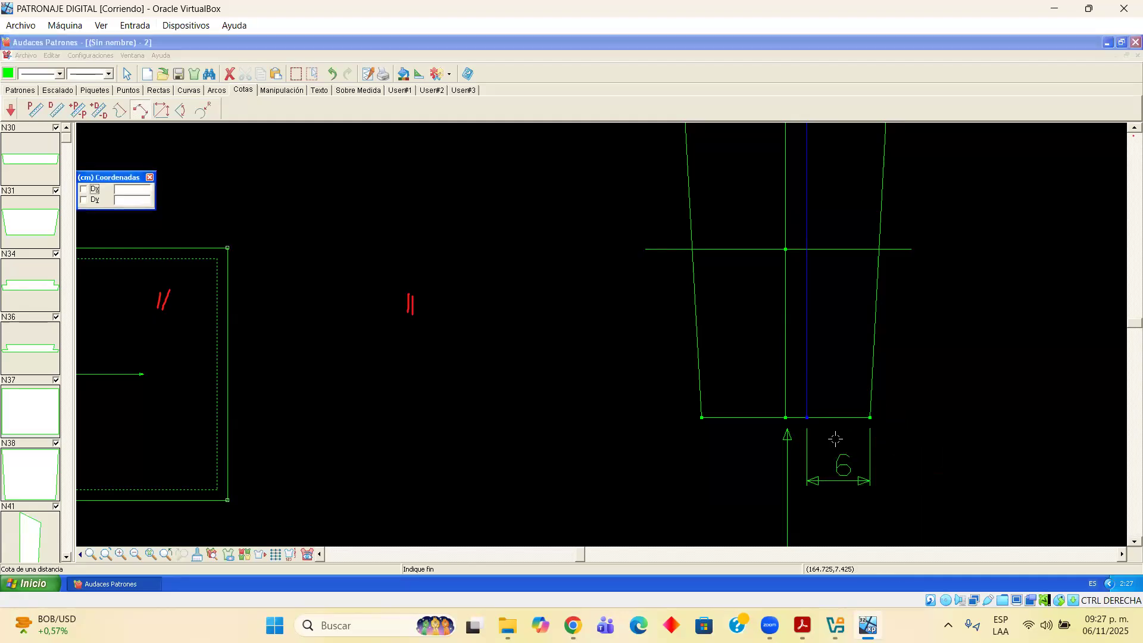
Add a distance dimension from the side panel's bottom-left corner to the blue line's lower end, placed beneath the edge
click(701, 418)
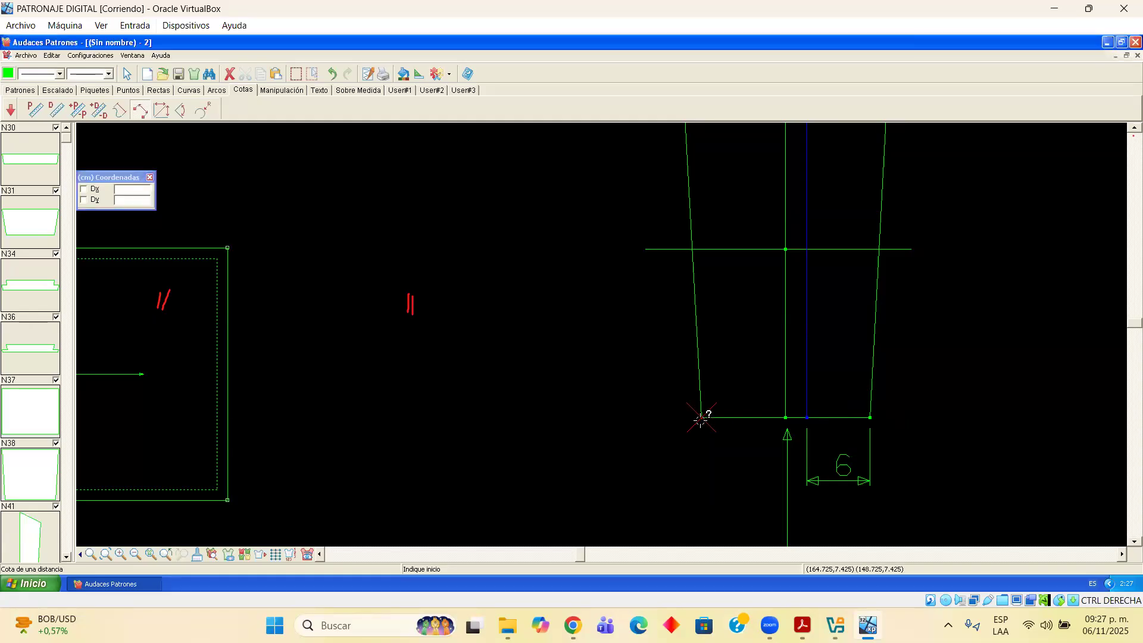
click(807, 419)
scroll(803, 418, up, 1)
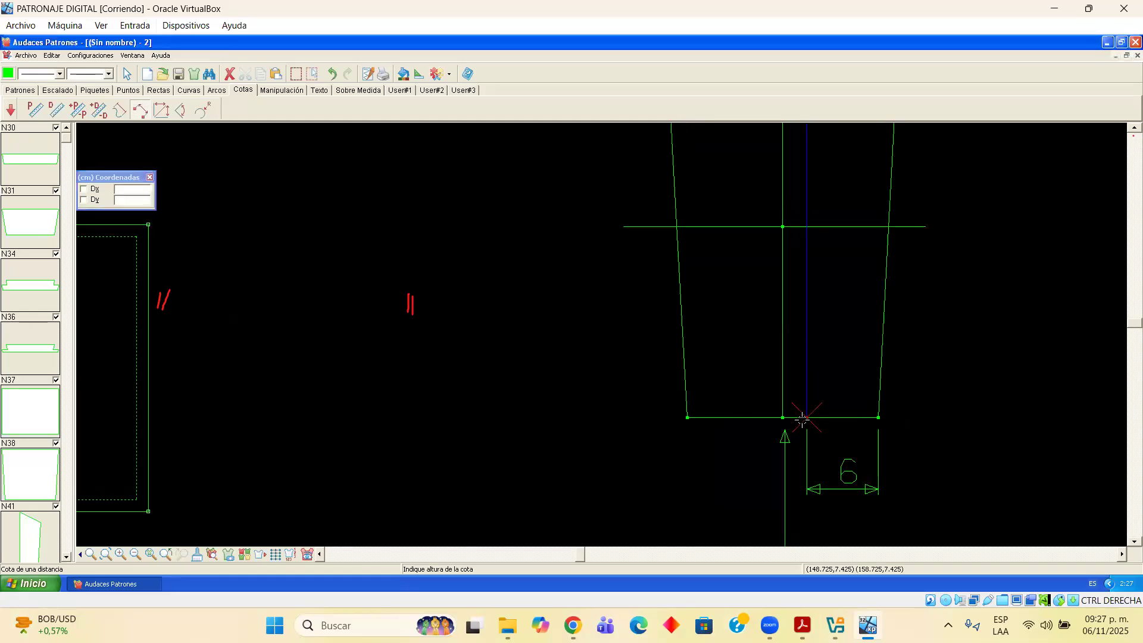
click(766, 443)
right_click(766, 443)
scroll(830, 493, down, 1)
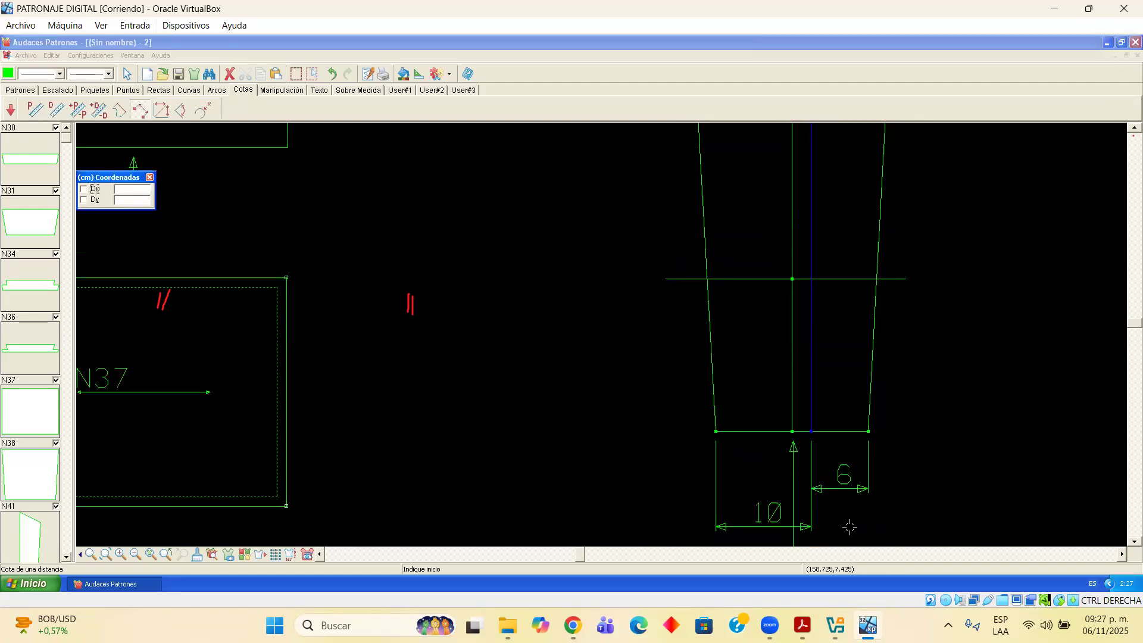
click(1134, 127)
click(1135, 127)
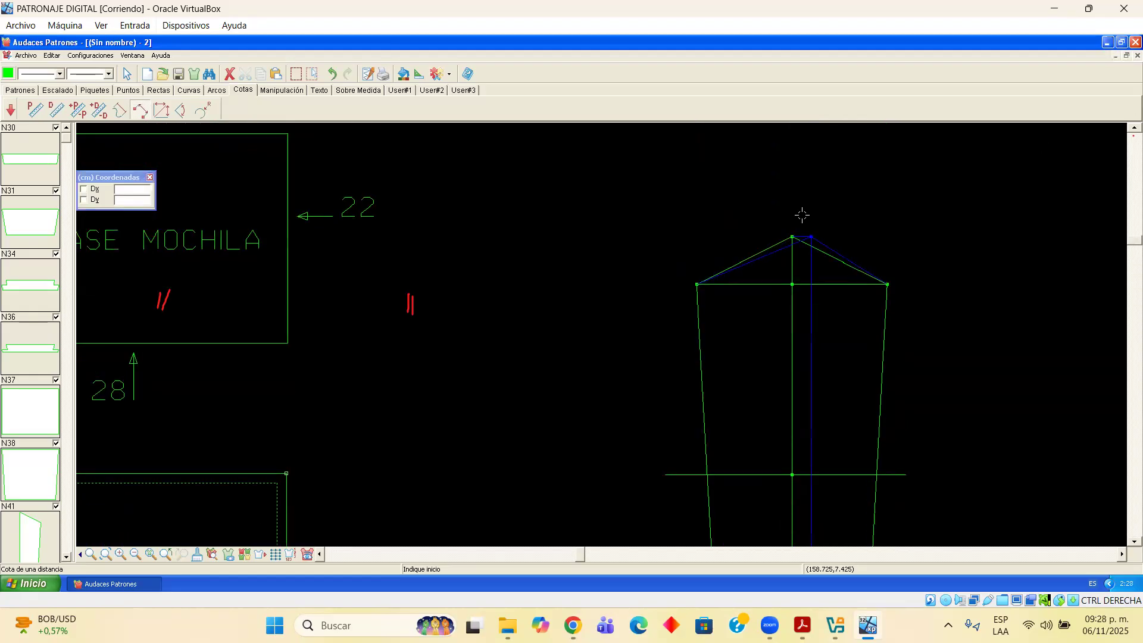
scroll(815, 215, up, 1)
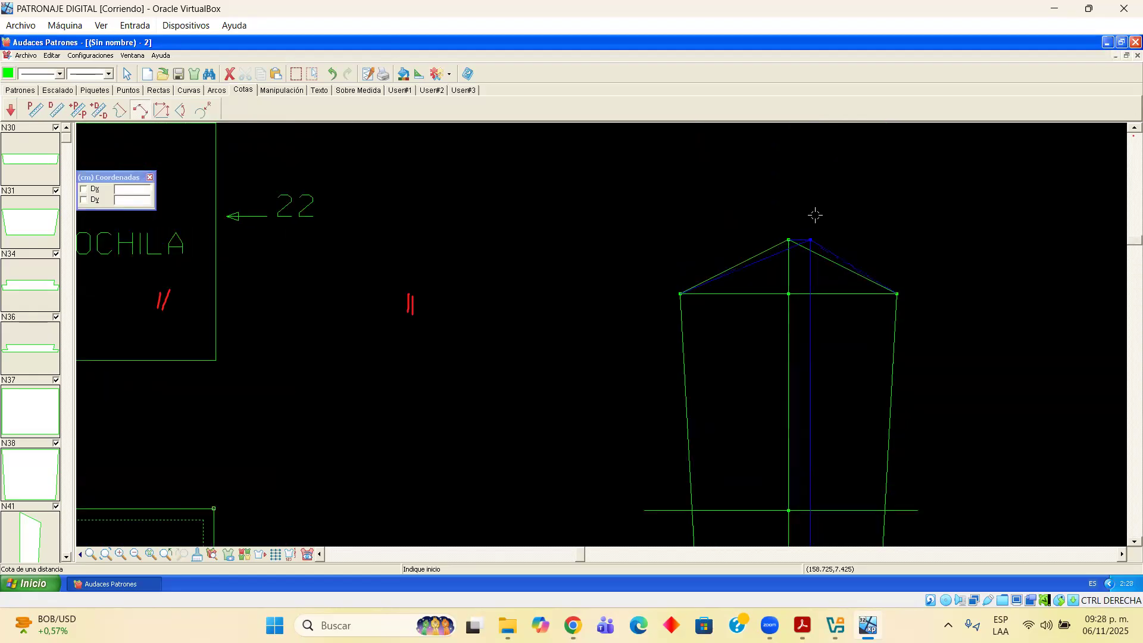
click(680, 294)
click(676, 298)
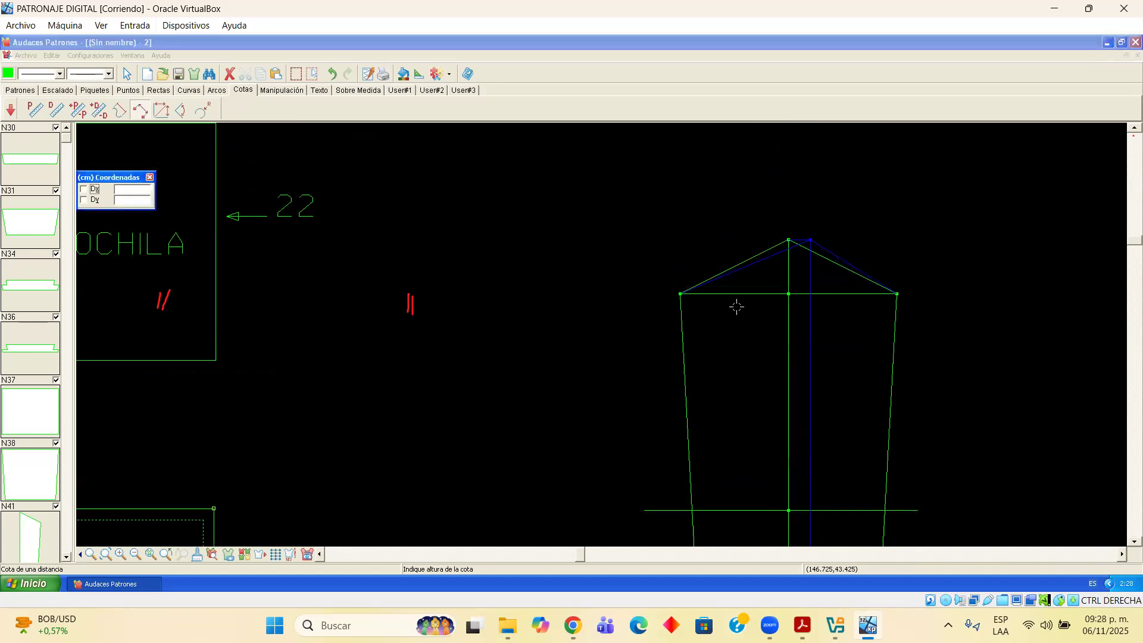
click(810, 294)
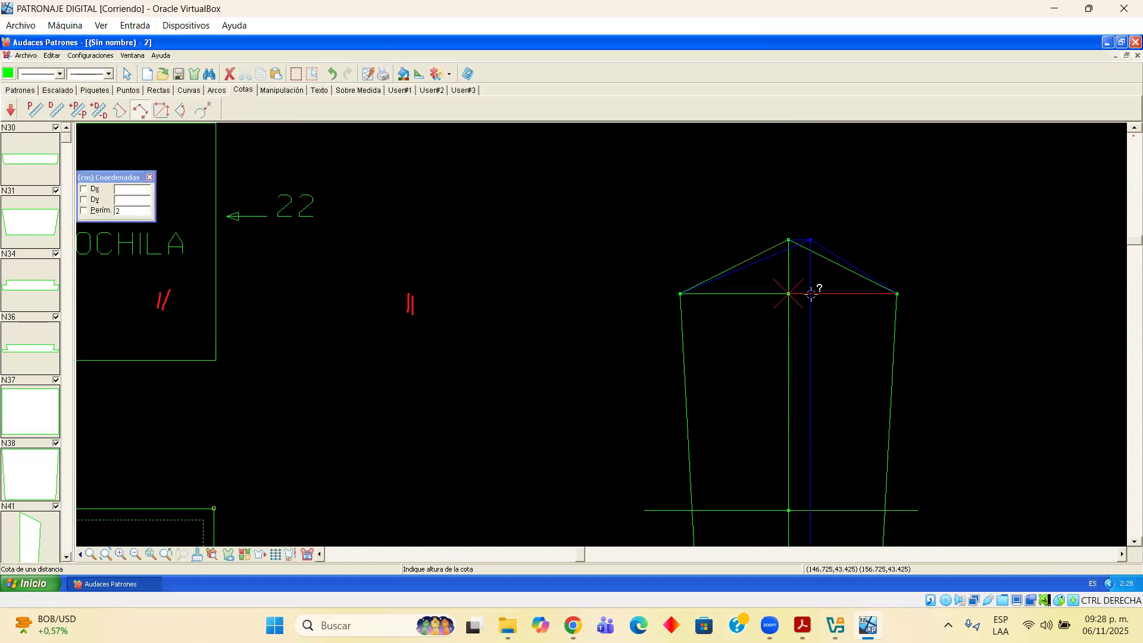
key(Escape)
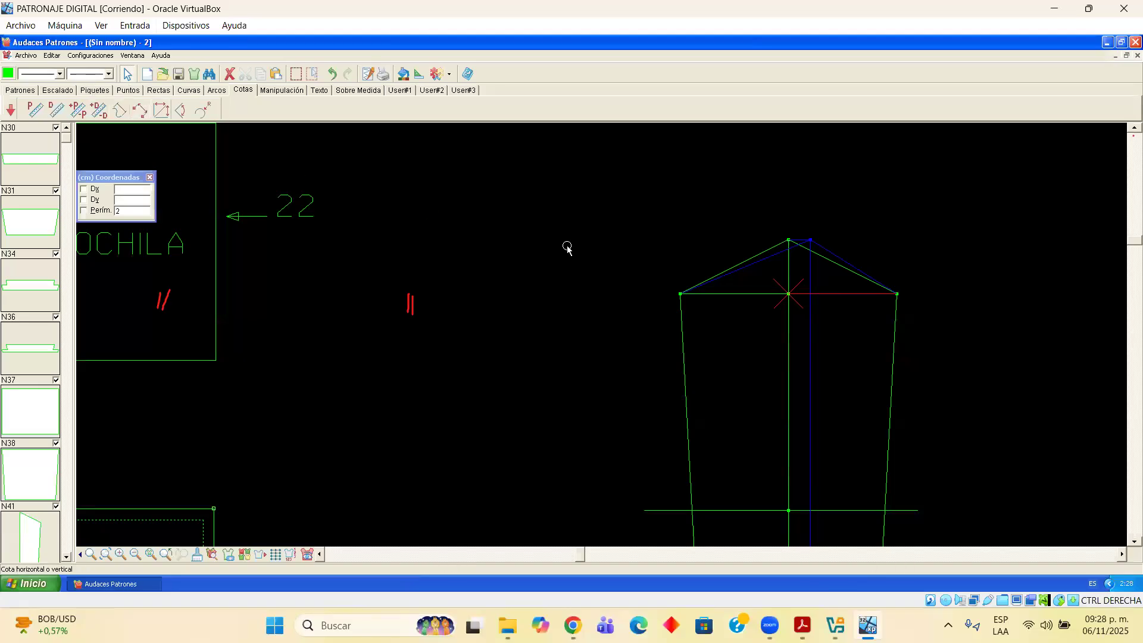
key(Return)
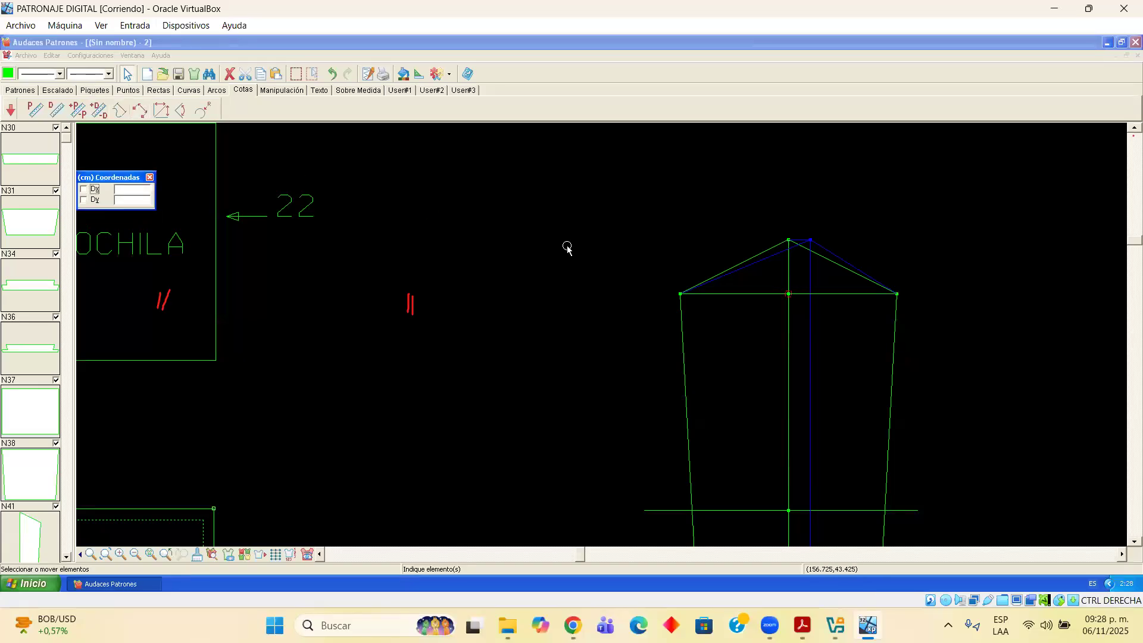
Place a point where the blue vertical line crosses the side panel's horizontal line below the peak
click(858, 306)
scroll(858, 306, up, 2)
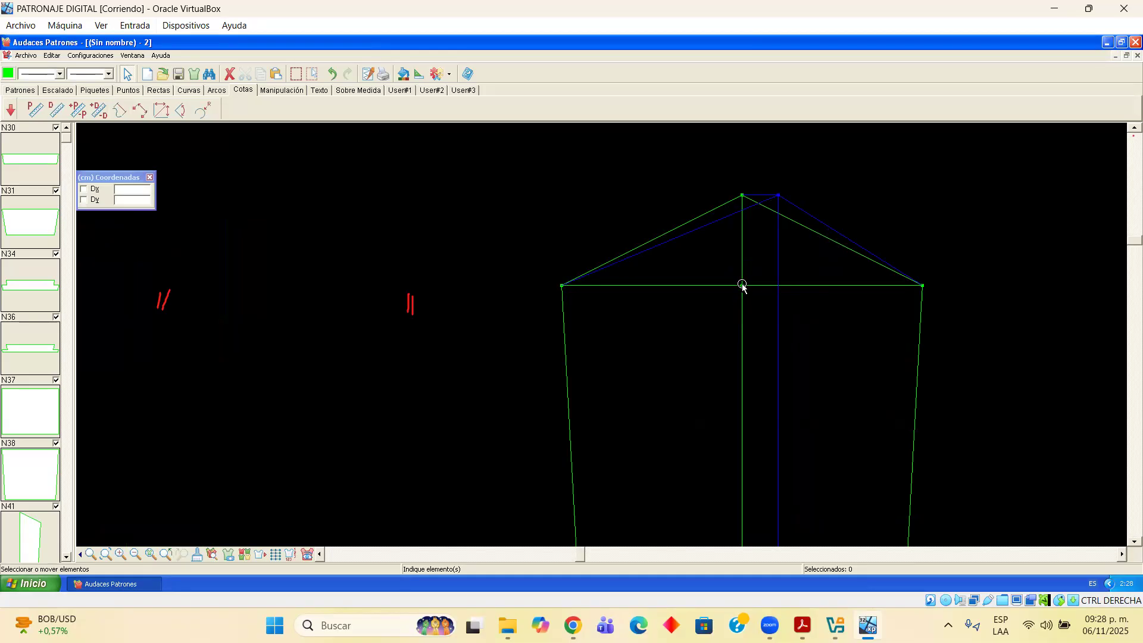
scroll(781, 288, up, 5)
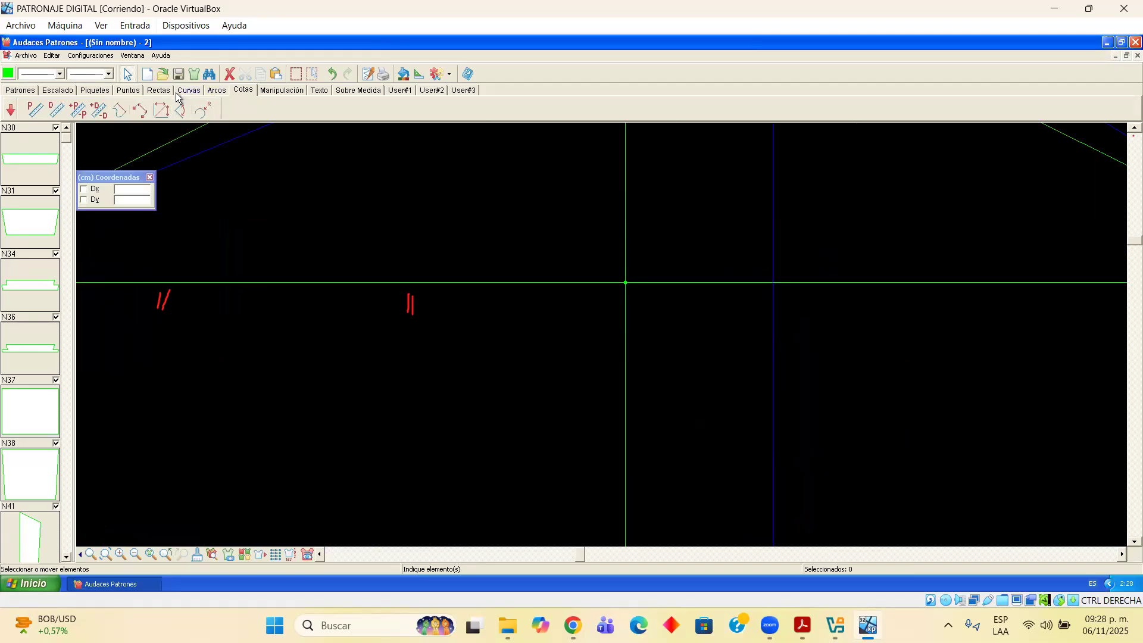
click(132, 91)
click(45, 111)
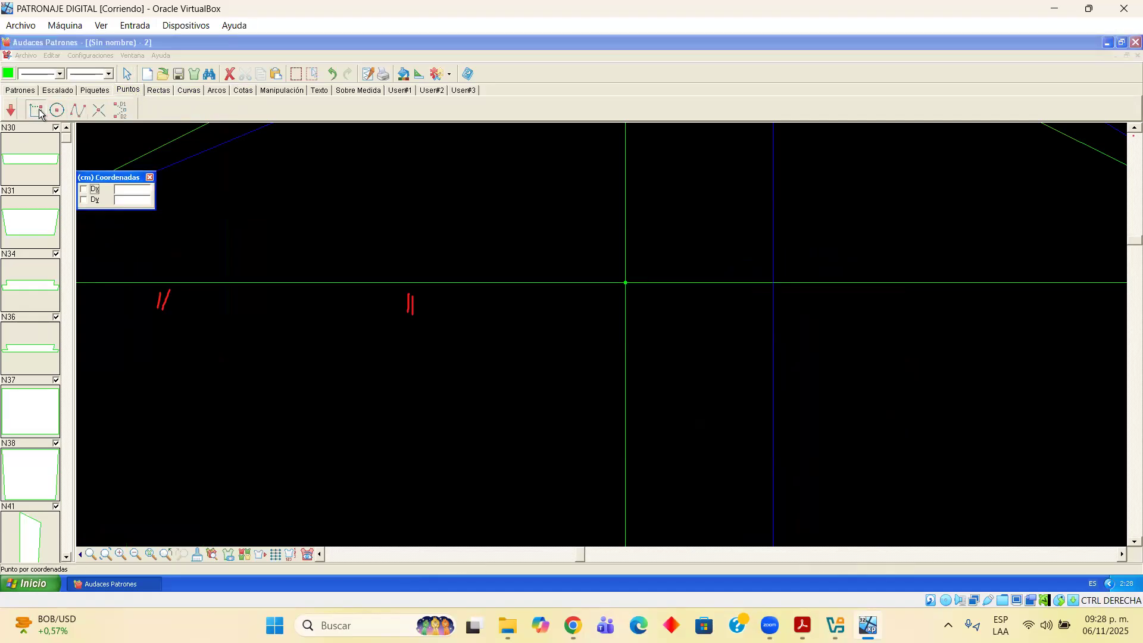
click(773, 283)
Add a distance dimension from the side panel's upper-left corner to the new point on the blue line, placed above the peak
scroll(424, 292, down, 3)
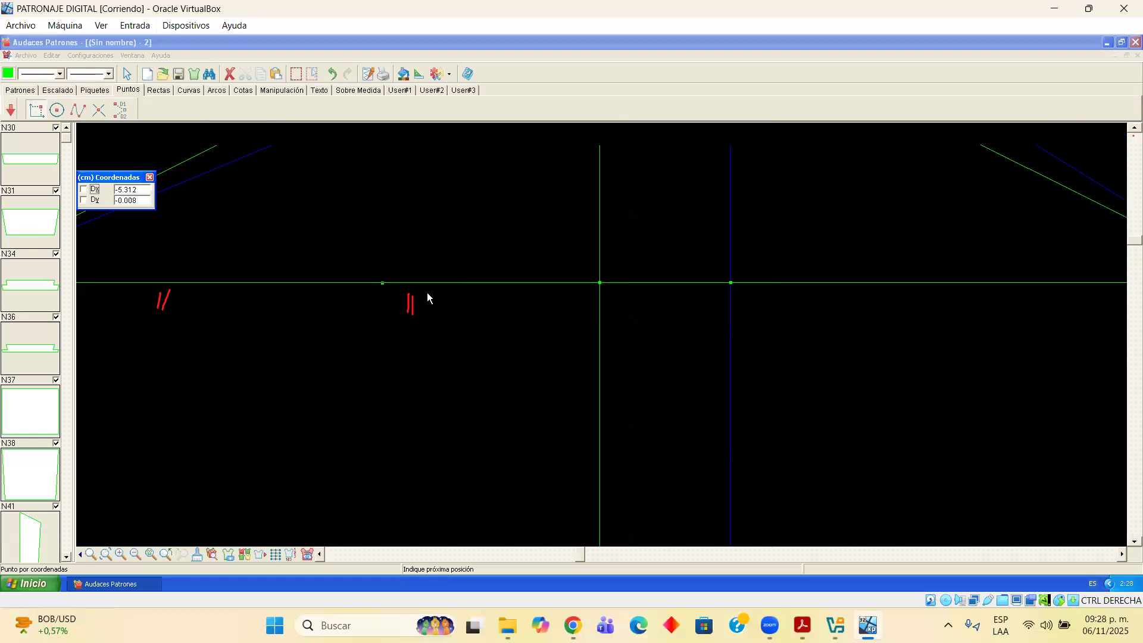
click(241, 90)
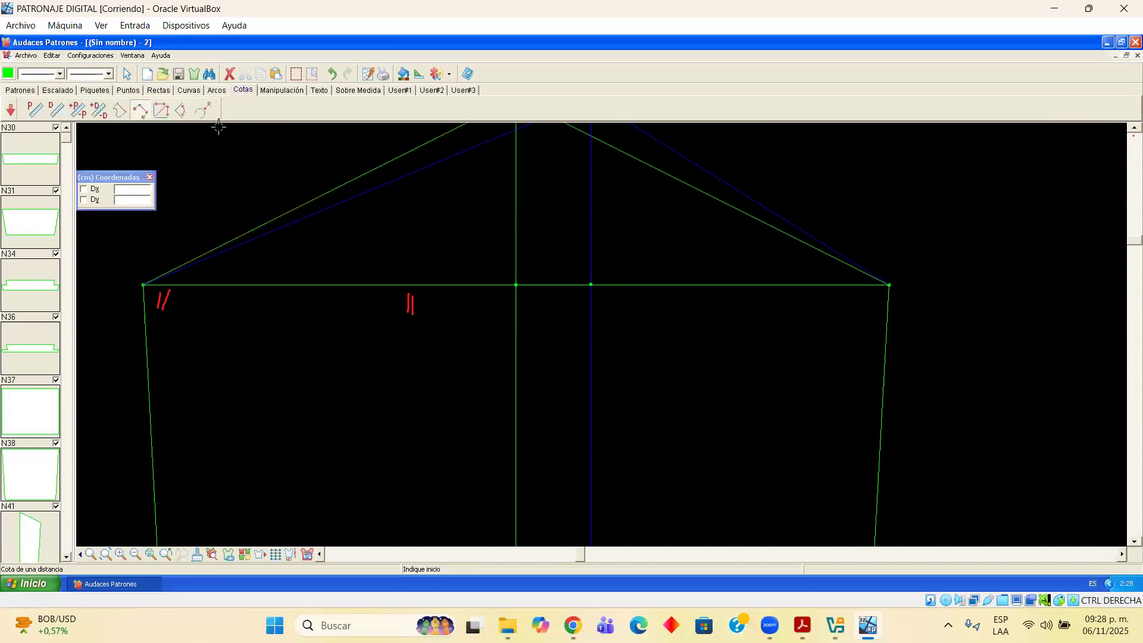
click(143, 284)
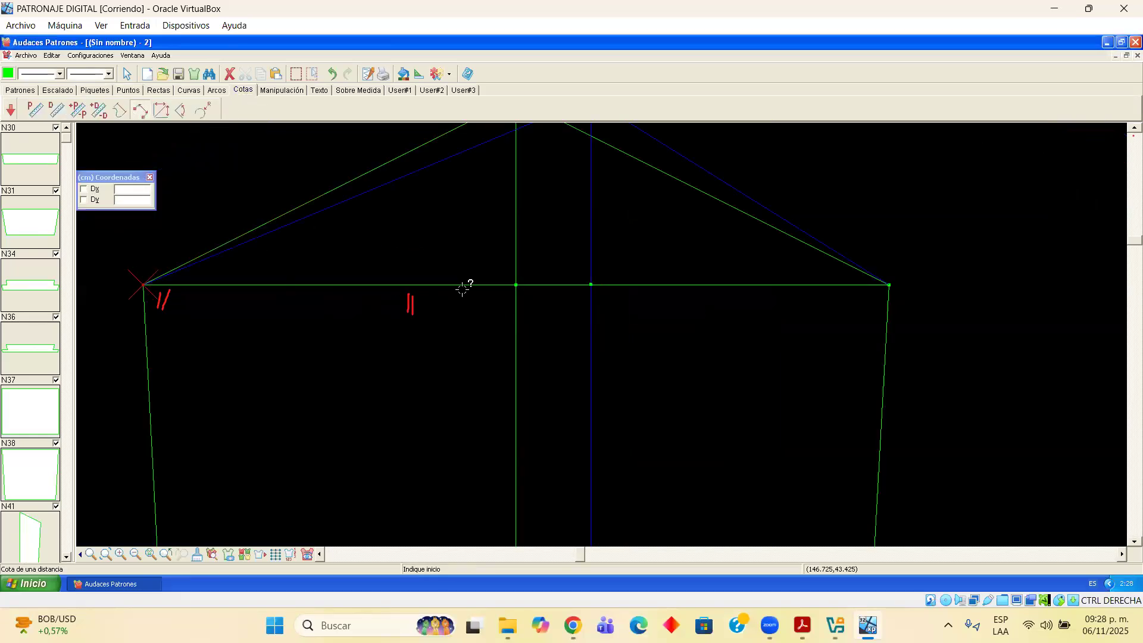
click(515, 284)
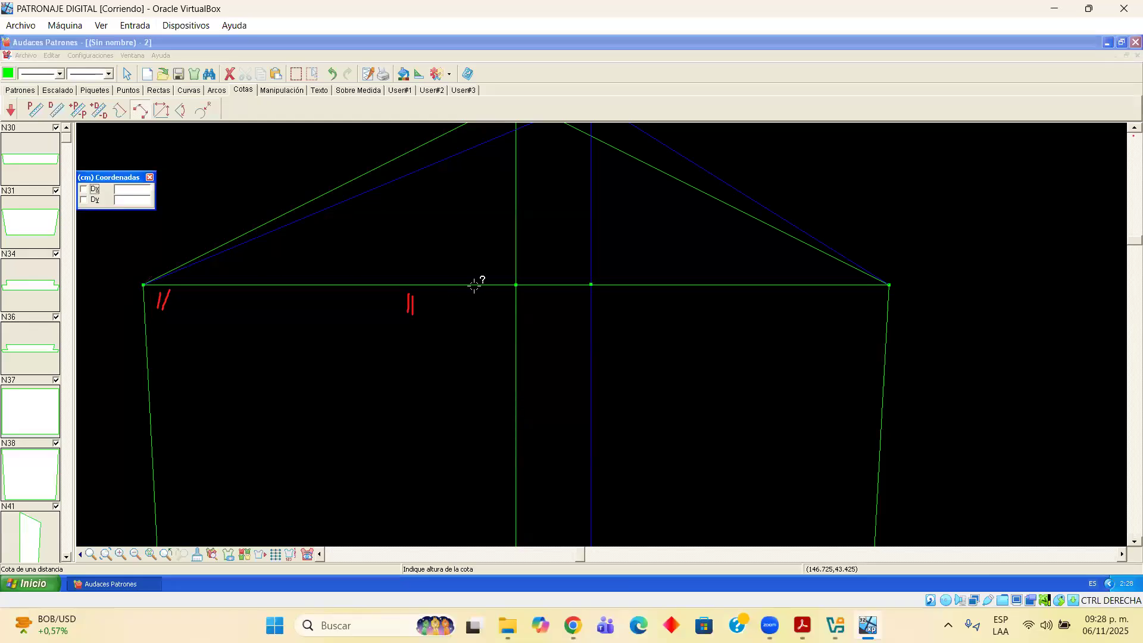
click(589, 281)
click(590, 286)
click(591, 286)
scroll(604, 301, down, 5)
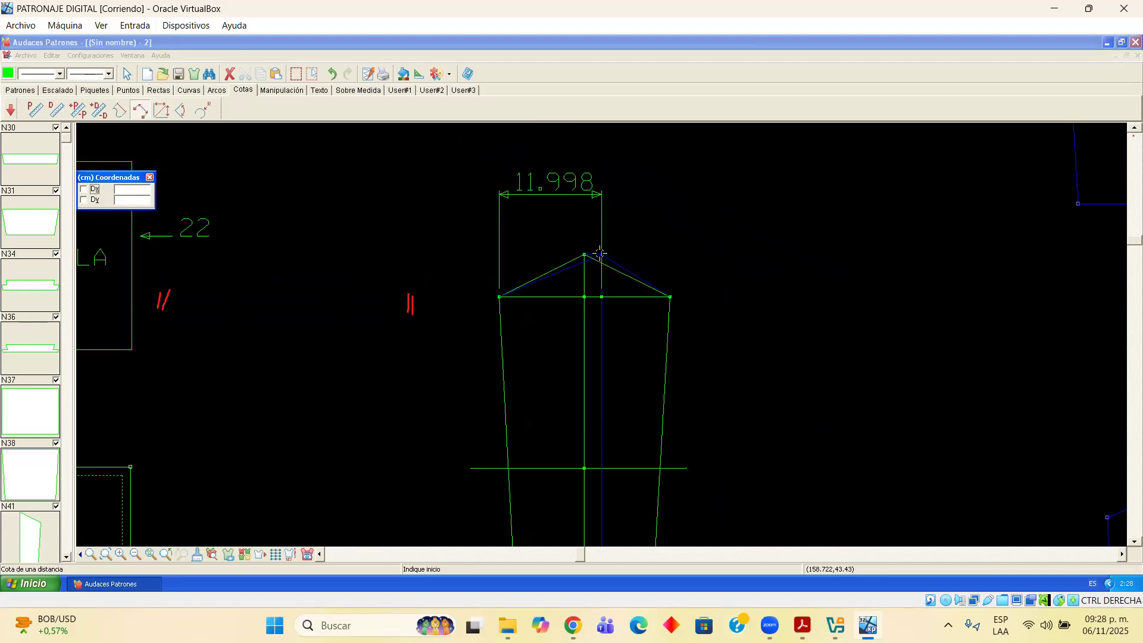
Add a distance dimension between the side panel's green peak and the blue peak beside it, placed just below them
scroll(587, 250, up, 4)
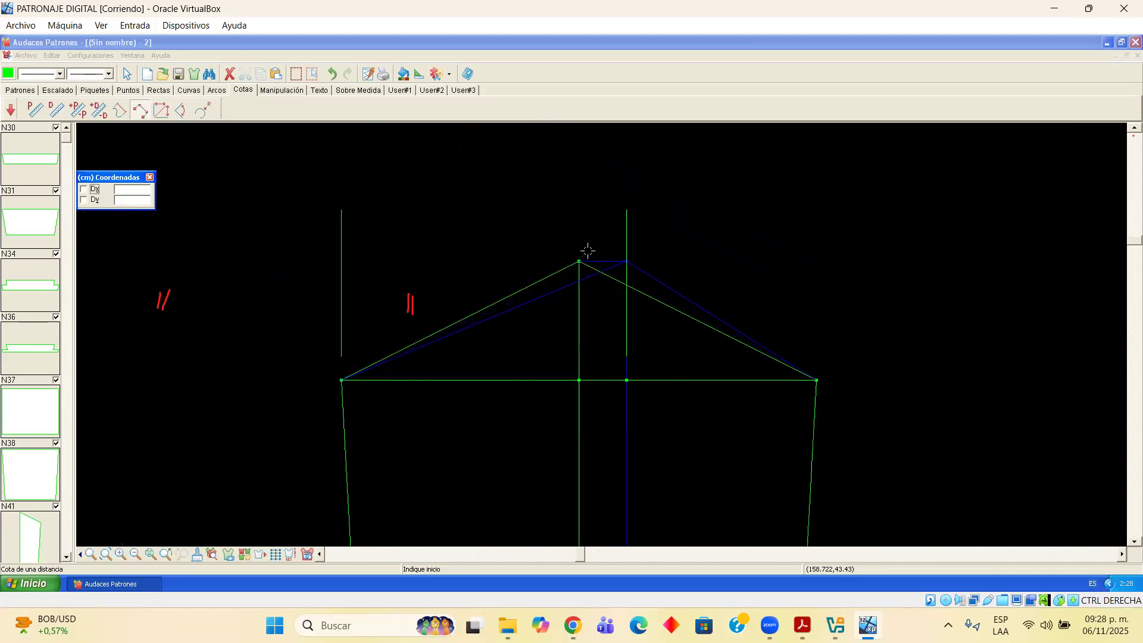
click(572, 268)
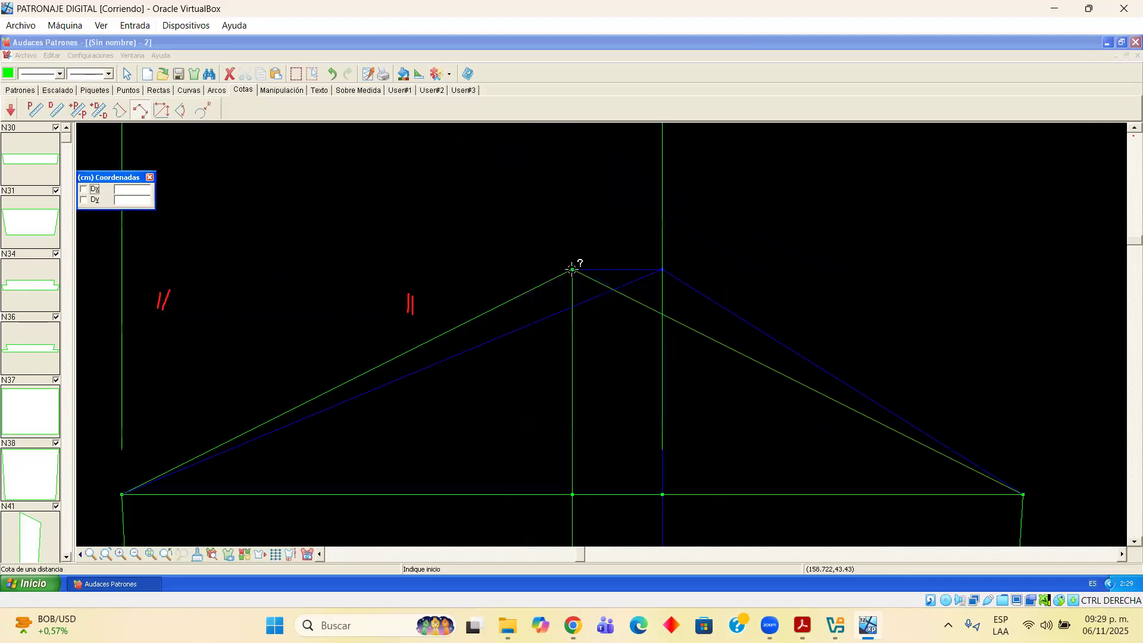
click(656, 267)
click(663, 270)
click(664, 263)
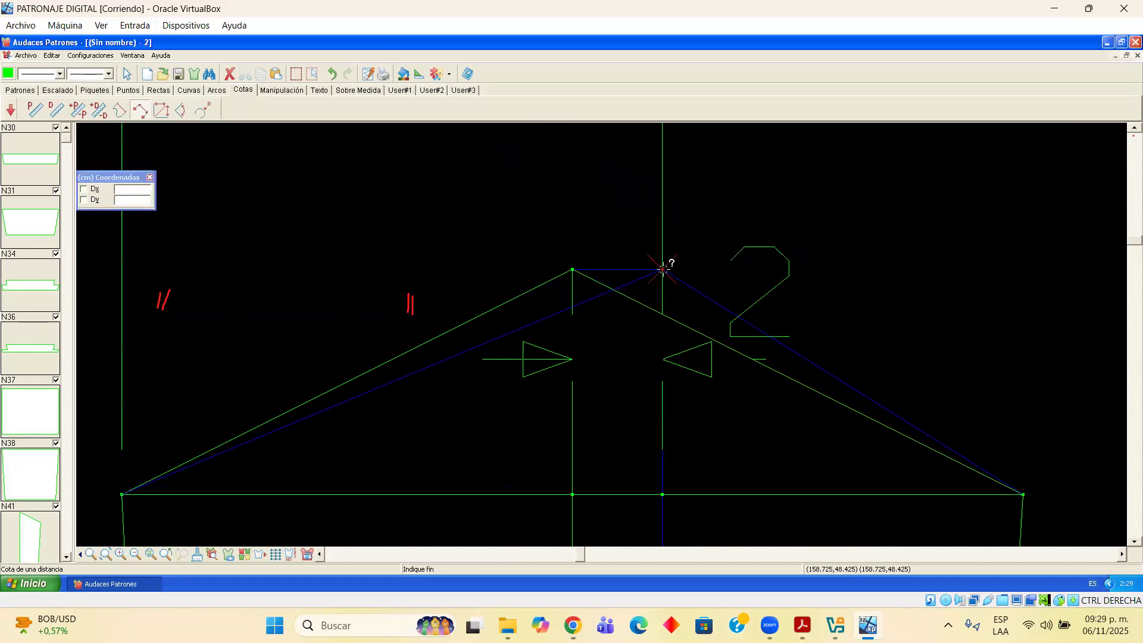
Add a distance dimension on the hexagonal drawing from the right vertical line's midpoint to the right tip, placed below the centre line
scroll(704, 294, down, 6)
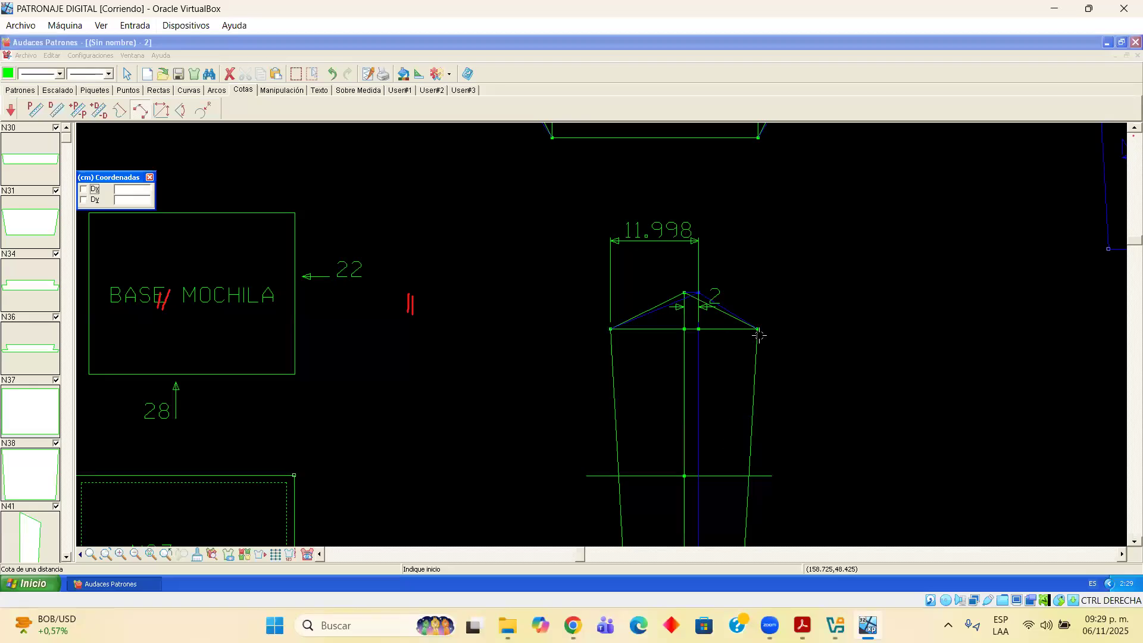
scroll(759, 328, up, 1)
scroll(761, 329, down, 2)
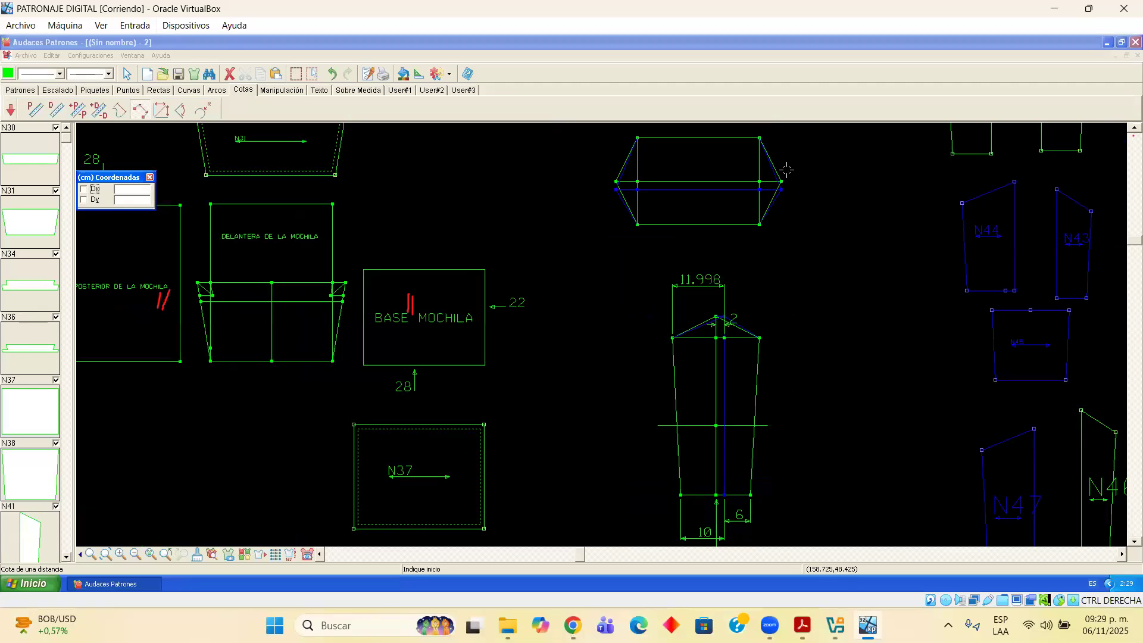
scroll(736, 152, up, 1)
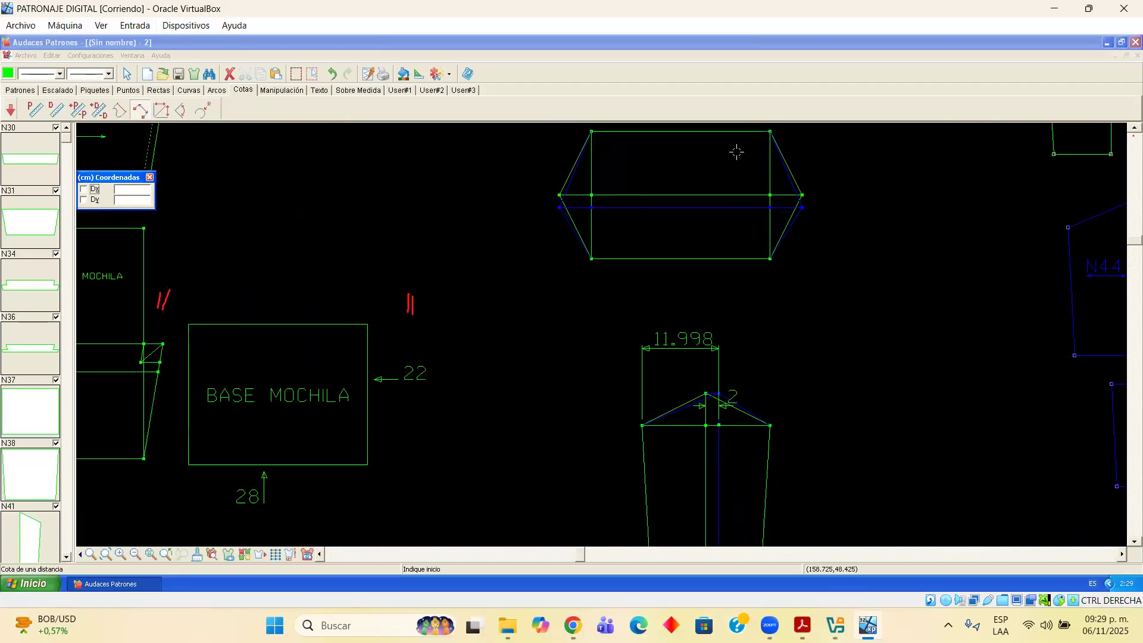
click(1133, 128)
click(1133, 127)
scroll(774, 345, up, 2)
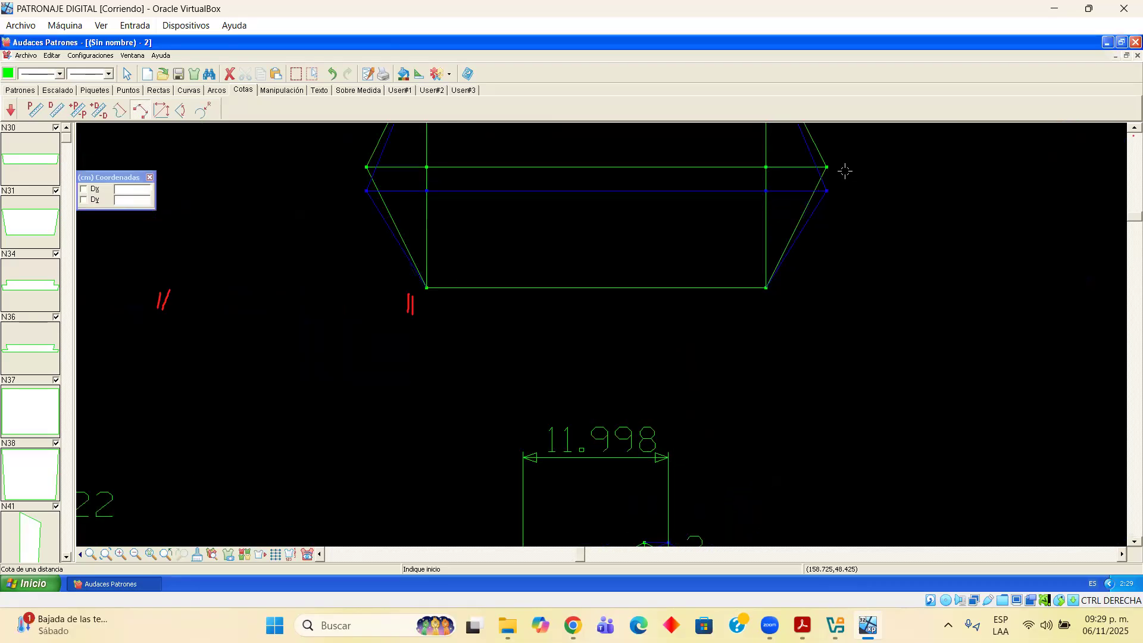
click(141, 111)
click(765, 167)
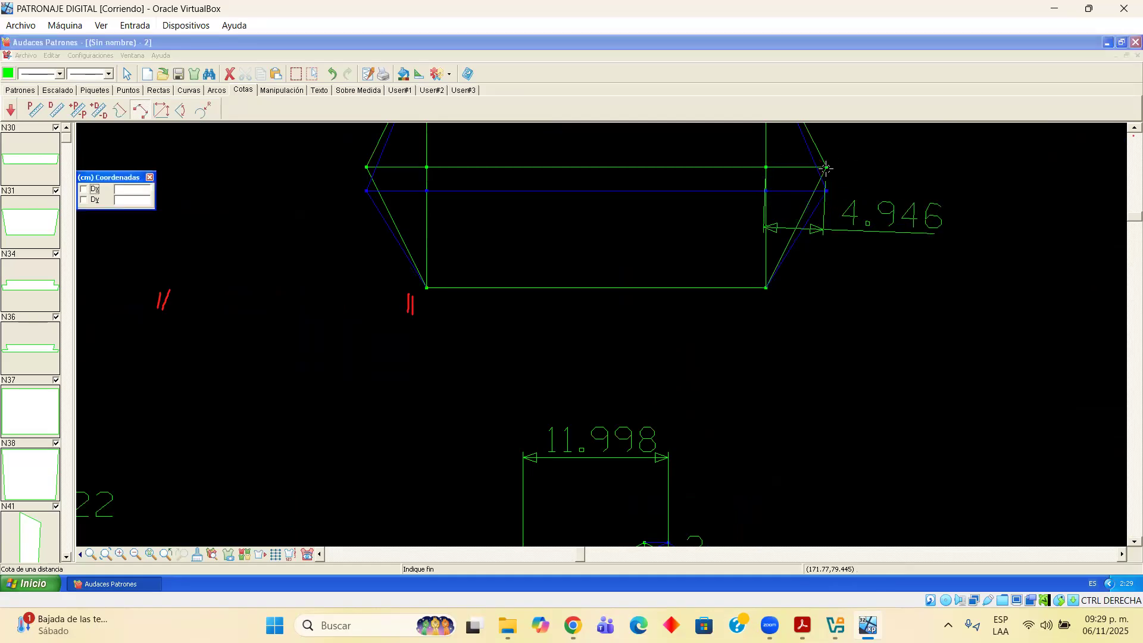
click(825, 169)
Show the backpack reference PDF beside the full pattern layout and examine the photo of the backpack's rear
scroll(856, 248, down, 1)
scroll(856, 249, down, 2)
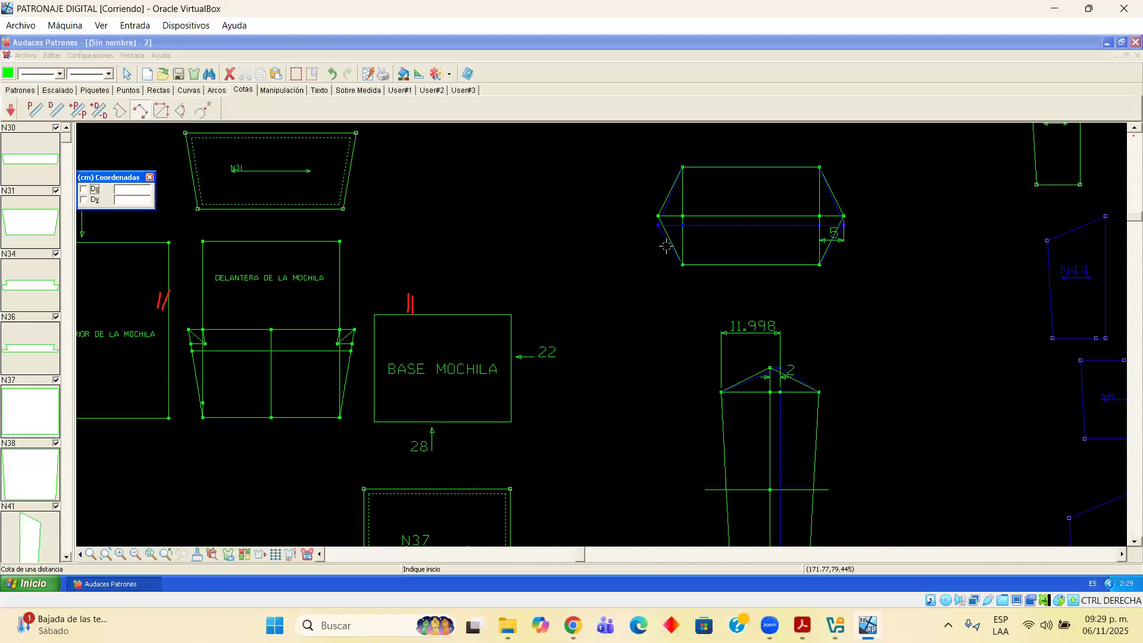
scroll(839, 315, down, 3)
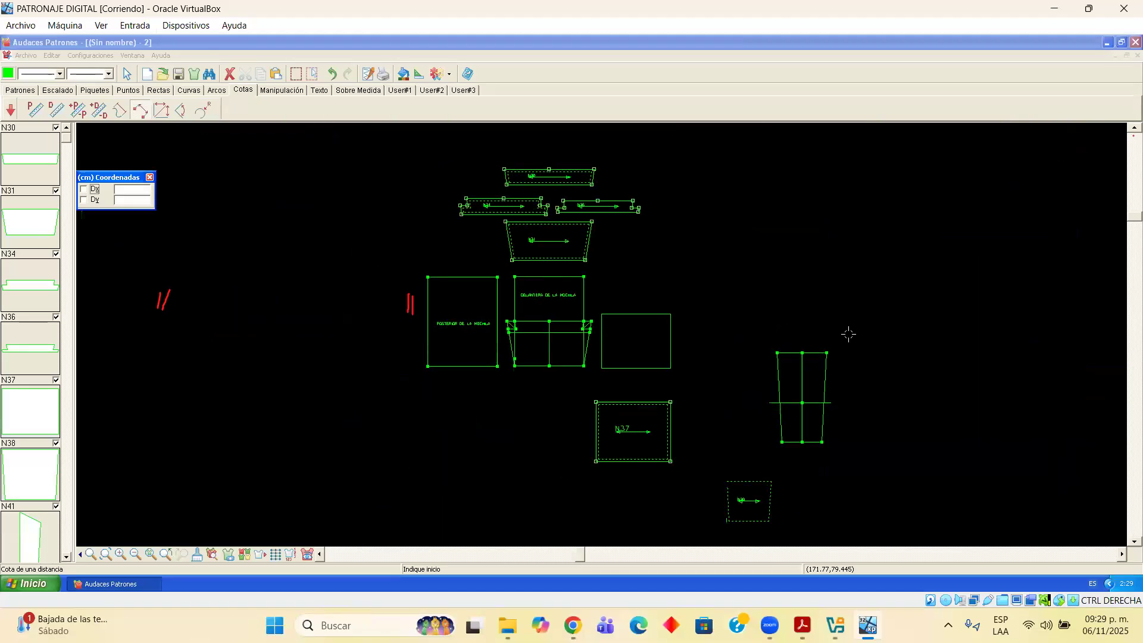
scroll(848, 333, down, 1)
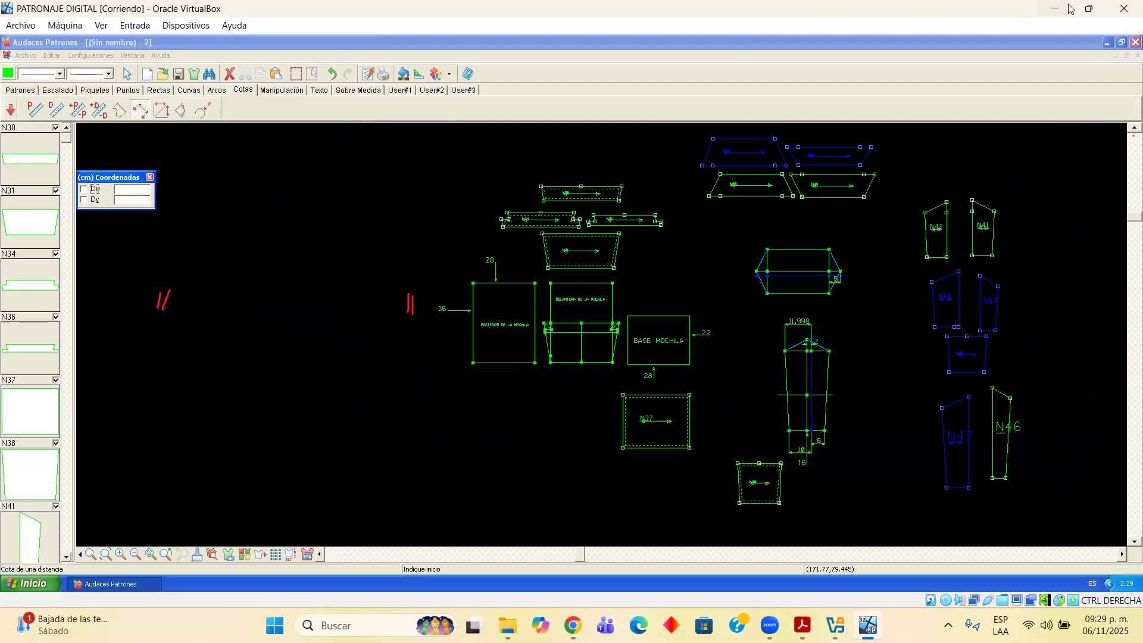
double_click(992, 13)
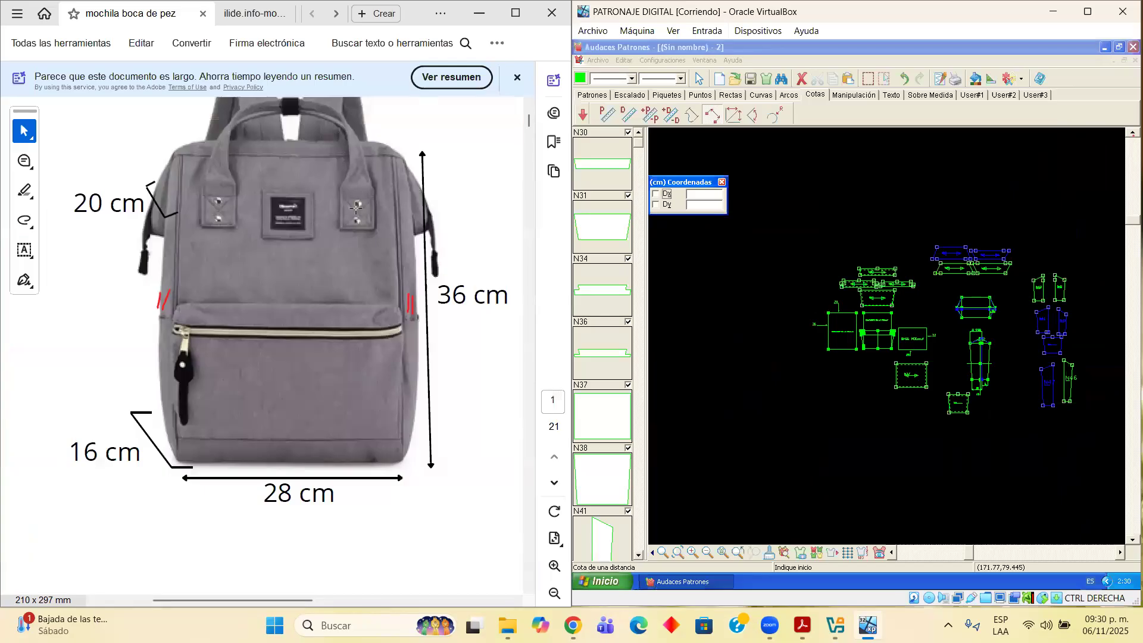
drag(302, 603, 418, 603)
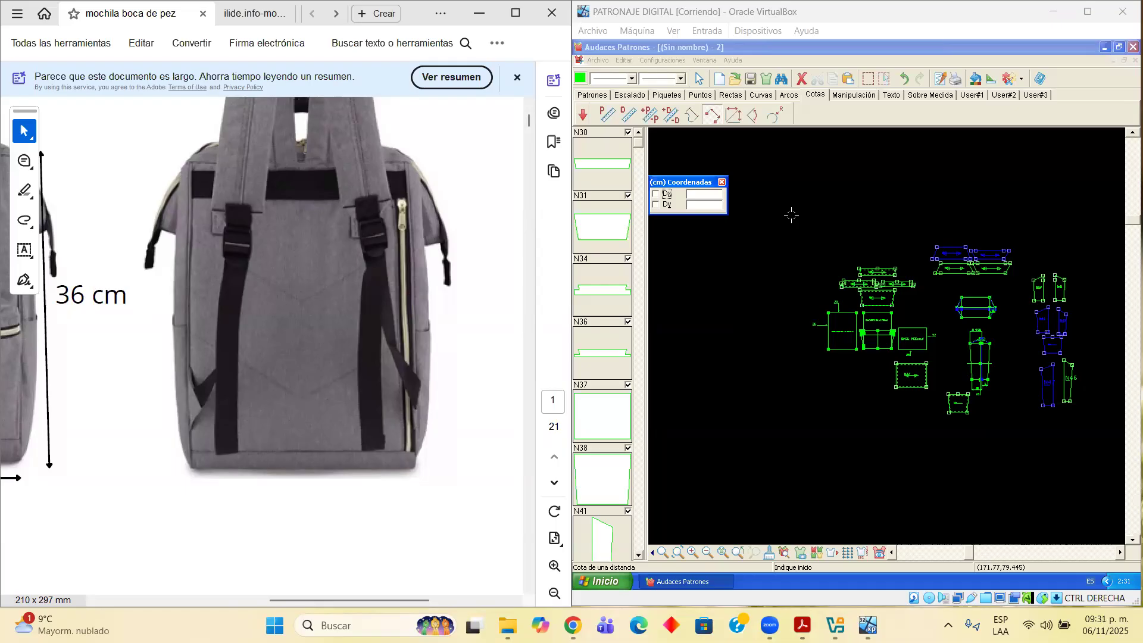
scroll(850, 301, up, 2)
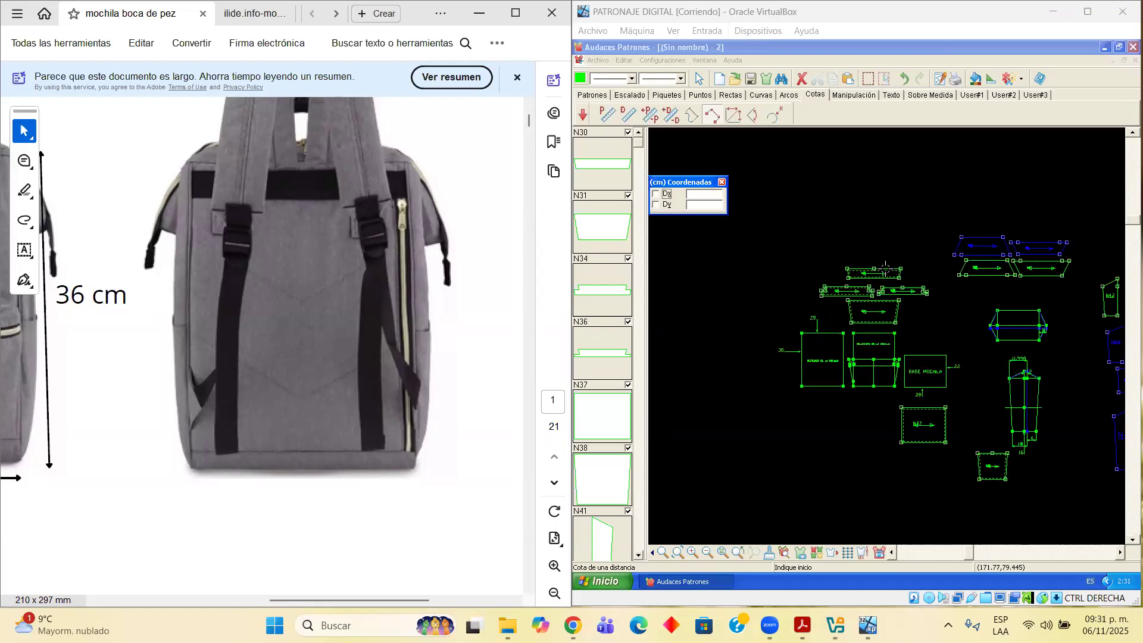